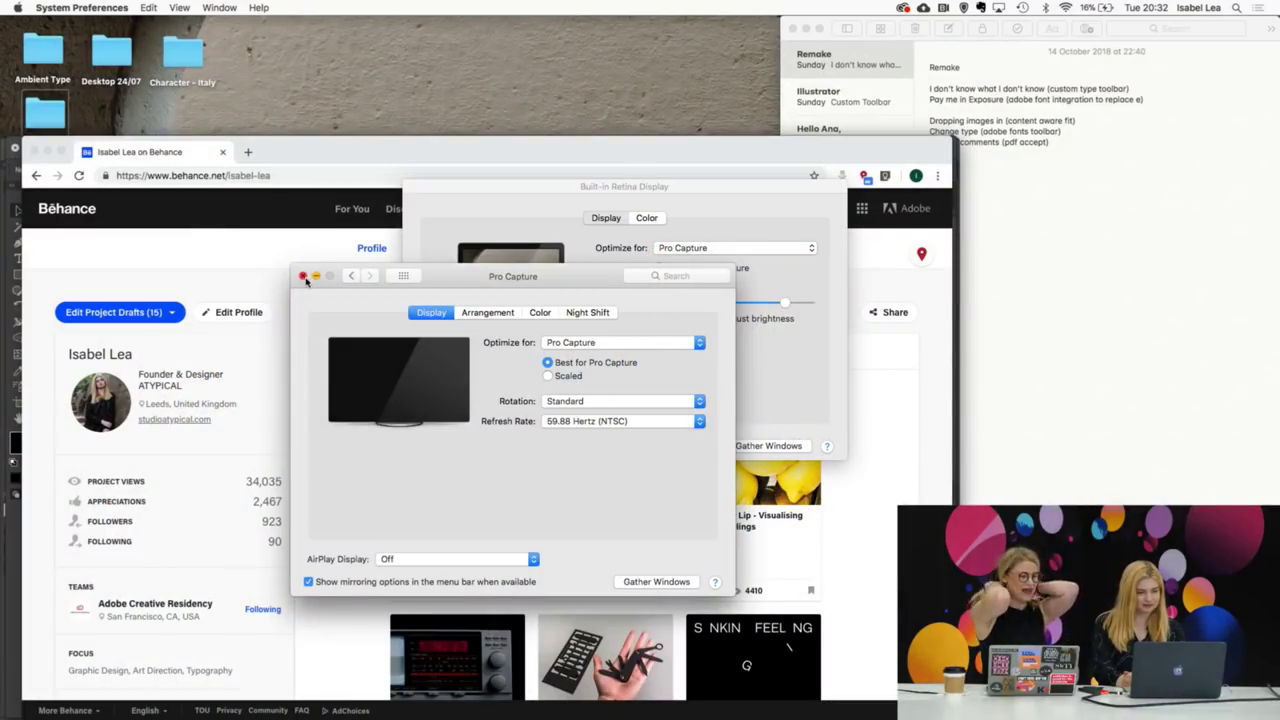
Step: Close the display settings, then move and stretch Chrome so the Behance profile fills the screen
{"action": "left_click", "coordinate": [303, 277]}
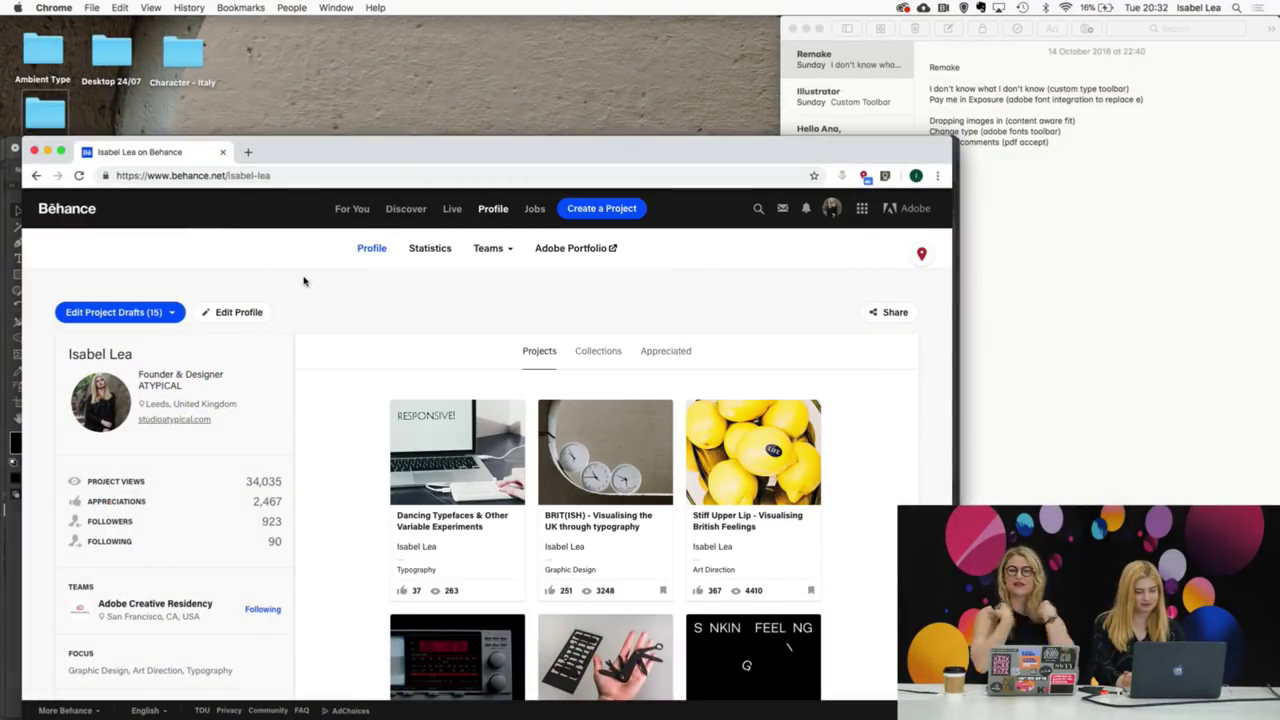
{"action": "left_click_drag", "start_coordinate": [750, 153], "coordinate": [875, 33]}
{"action": "left_click_drag", "start_coordinate": [1077, 600], "coordinate": [1278, 718]}
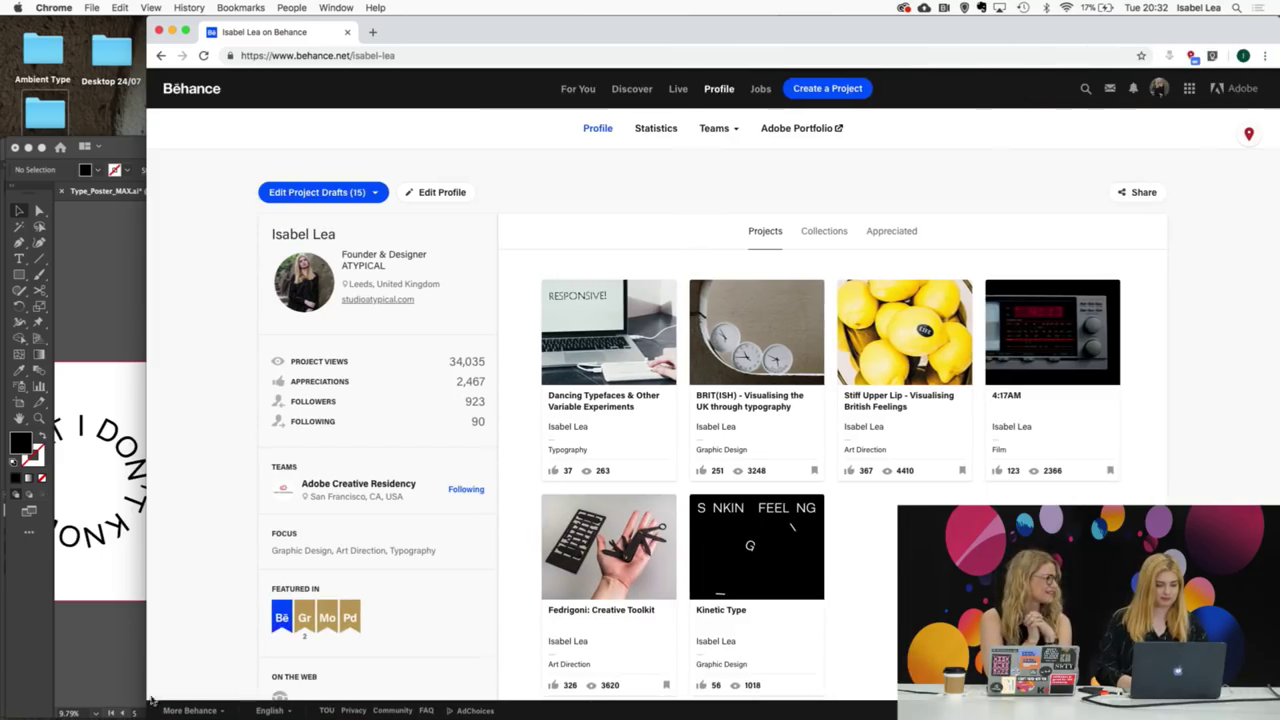
{"action": "left_click_drag", "start_coordinate": [148, 700], "coordinate": [8, 700]}
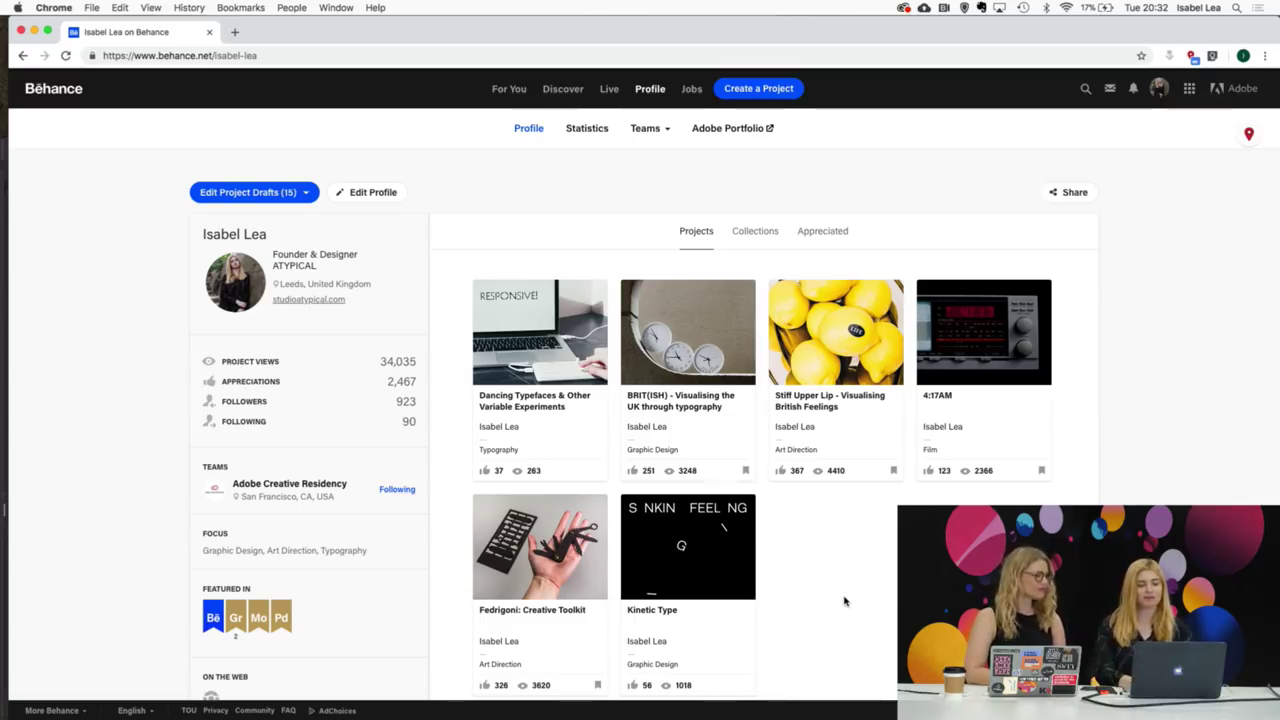
{"action": "left_click", "coordinate": [708, 408]}
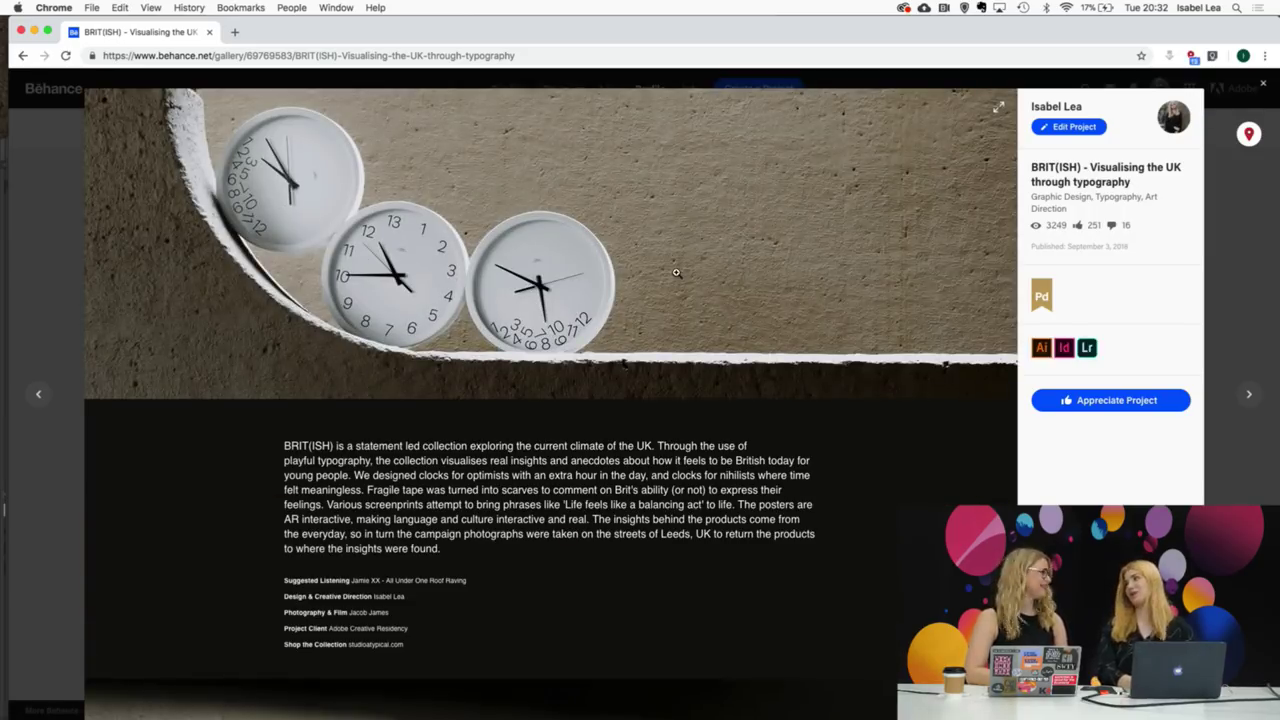
{"action": "scroll", "coordinate": [676, 272], "scroll_direction": "down", "scroll_amount": 15}
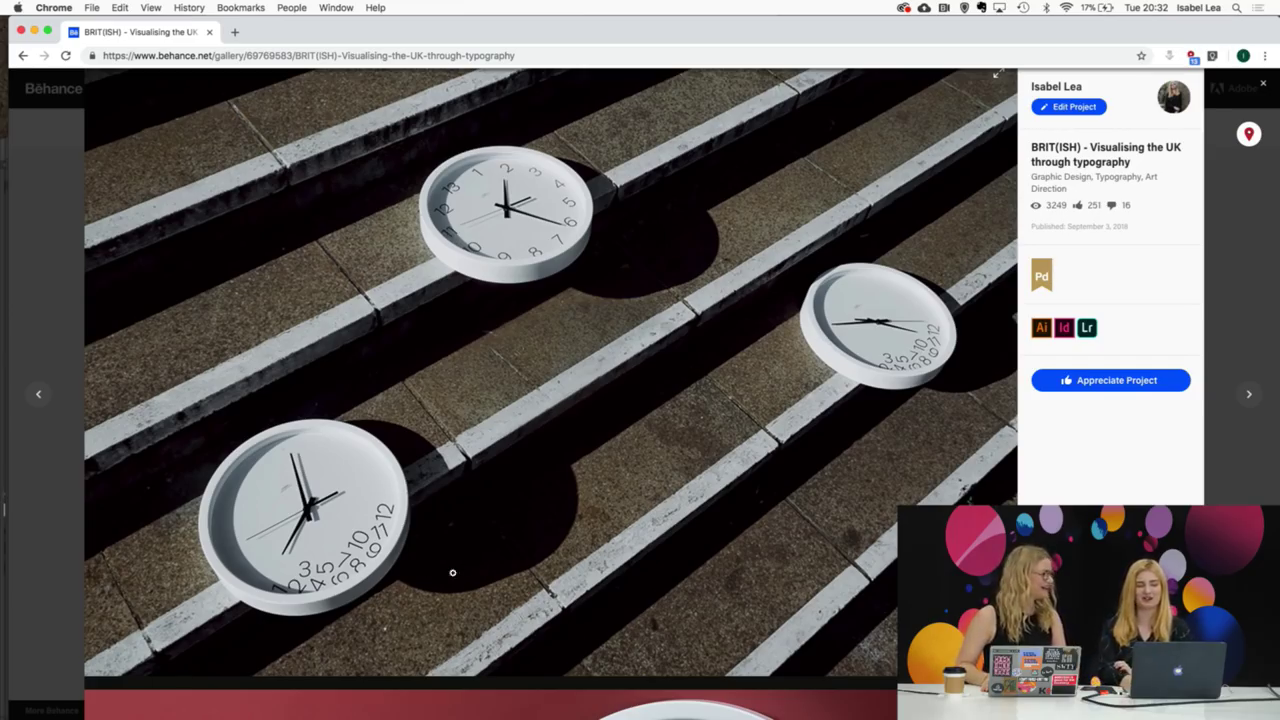
{"action": "scroll", "coordinate": [452, 572], "scroll_direction": "down", "scroll_amount": 10}
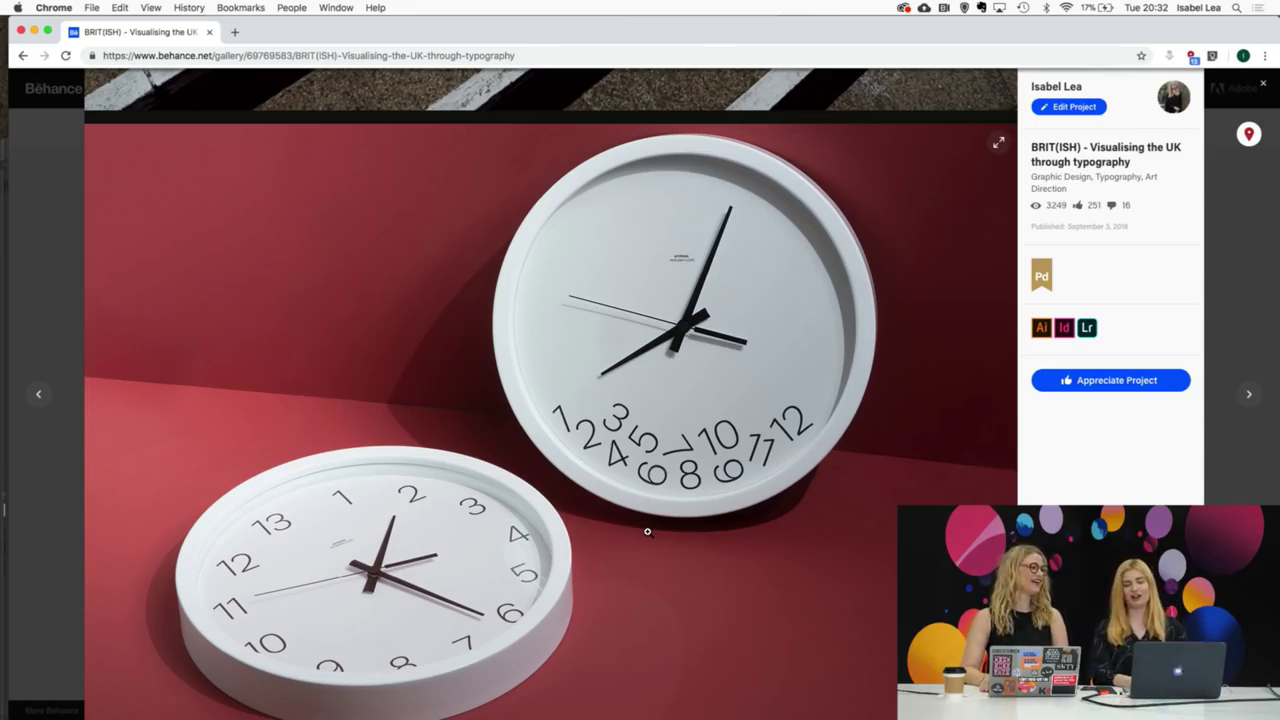
{"action": "scroll", "coordinate": [647, 531], "scroll_direction": "down", "scroll_amount": 12}
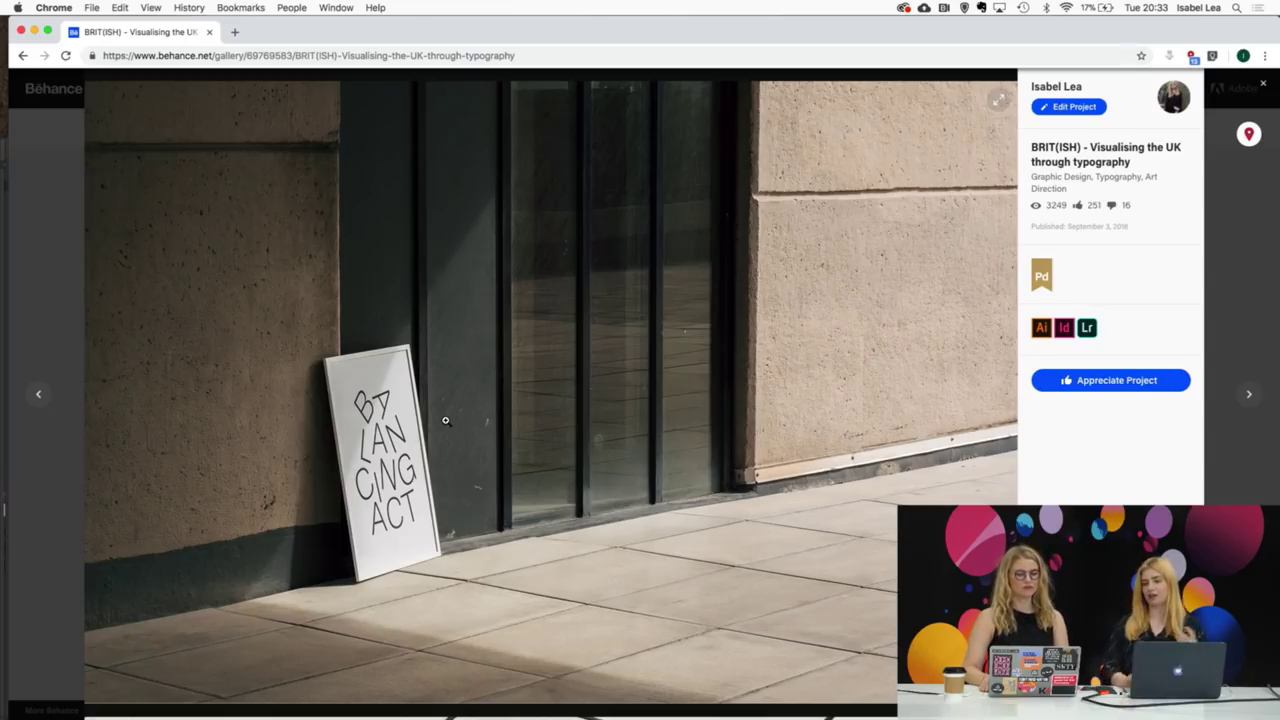
{"action": "scroll", "coordinate": [445, 420], "scroll_direction": "down", "scroll_amount": 3}
{"action": "scroll", "coordinate": [420, 470], "scroll_direction": "up", "scroll_amount": 2}
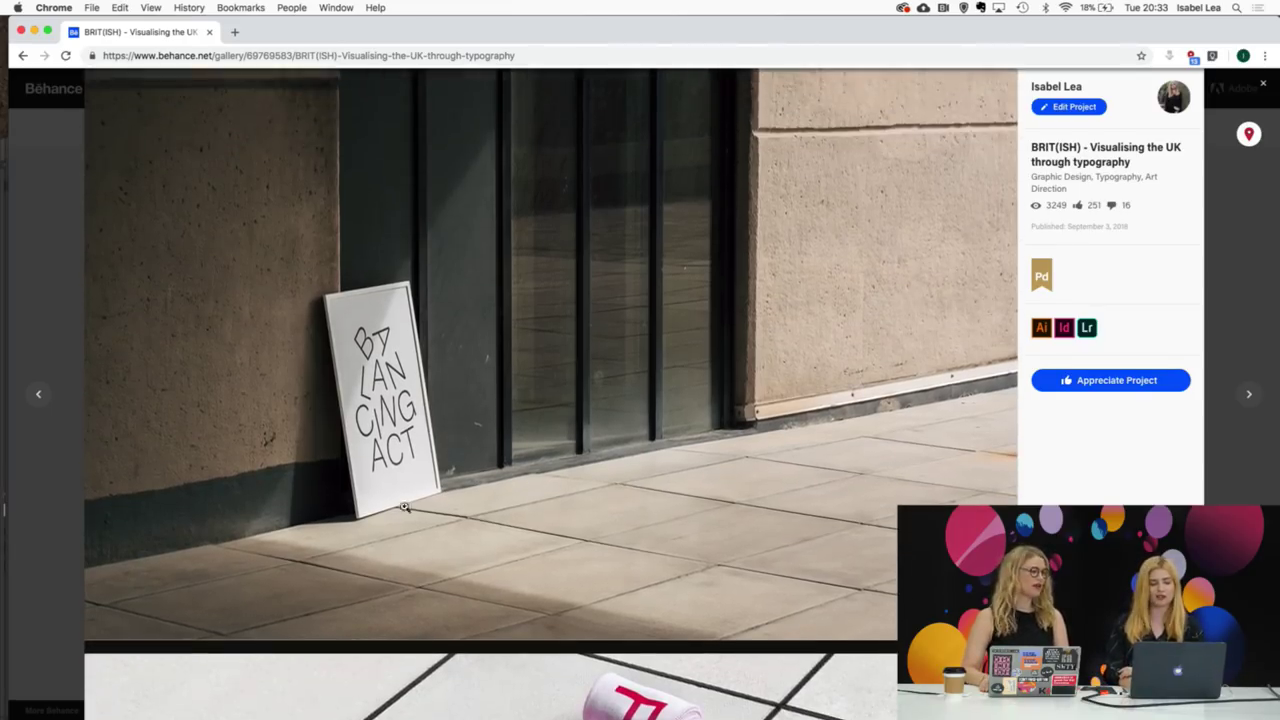
{"action": "scroll", "coordinate": [404, 507], "scroll_direction": "down", "scroll_amount": 5}
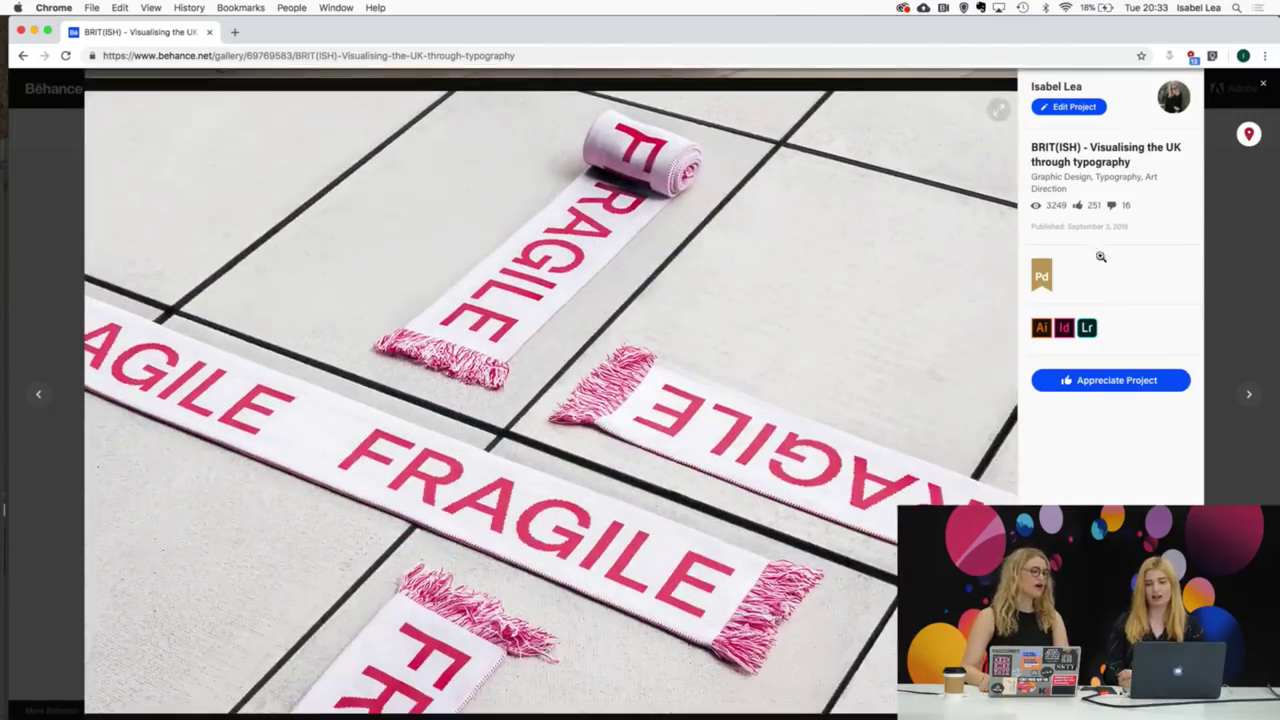
{"action": "scroll", "coordinate": [778, 413], "scroll_direction": "down", "scroll_amount": 10}
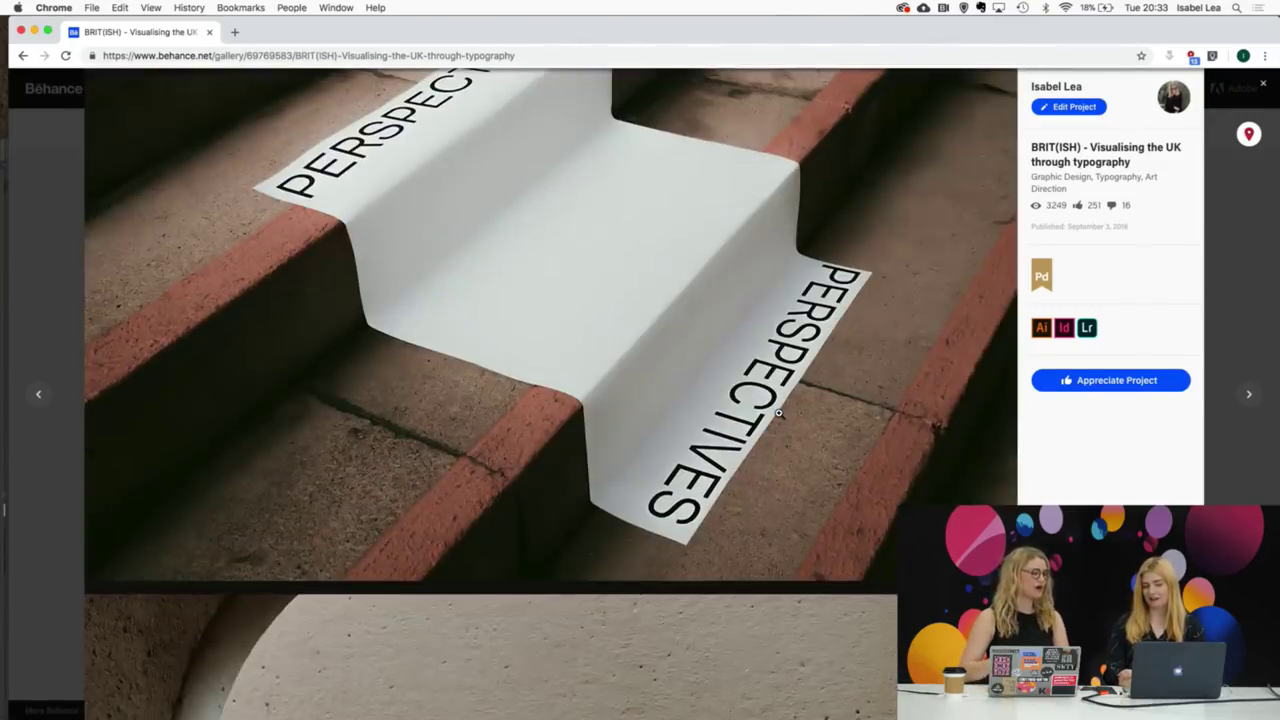
{"action": "scroll", "coordinate": [778, 413], "scroll_direction": "down", "scroll_amount": 5}
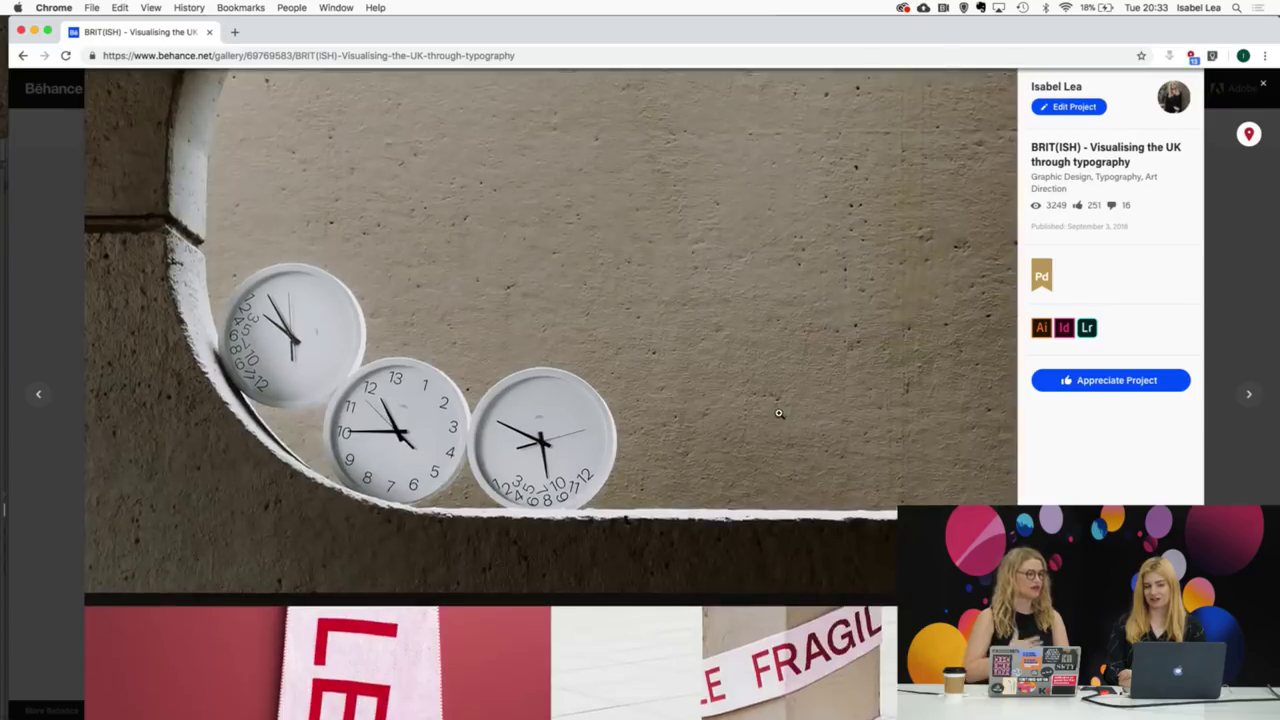
{"action": "scroll", "coordinate": [778, 413], "scroll_direction": "up", "scroll_amount": 2}
{"action": "scroll", "coordinate": [778, 413], "scroll_direction": "down", "scroll_amount": 5}
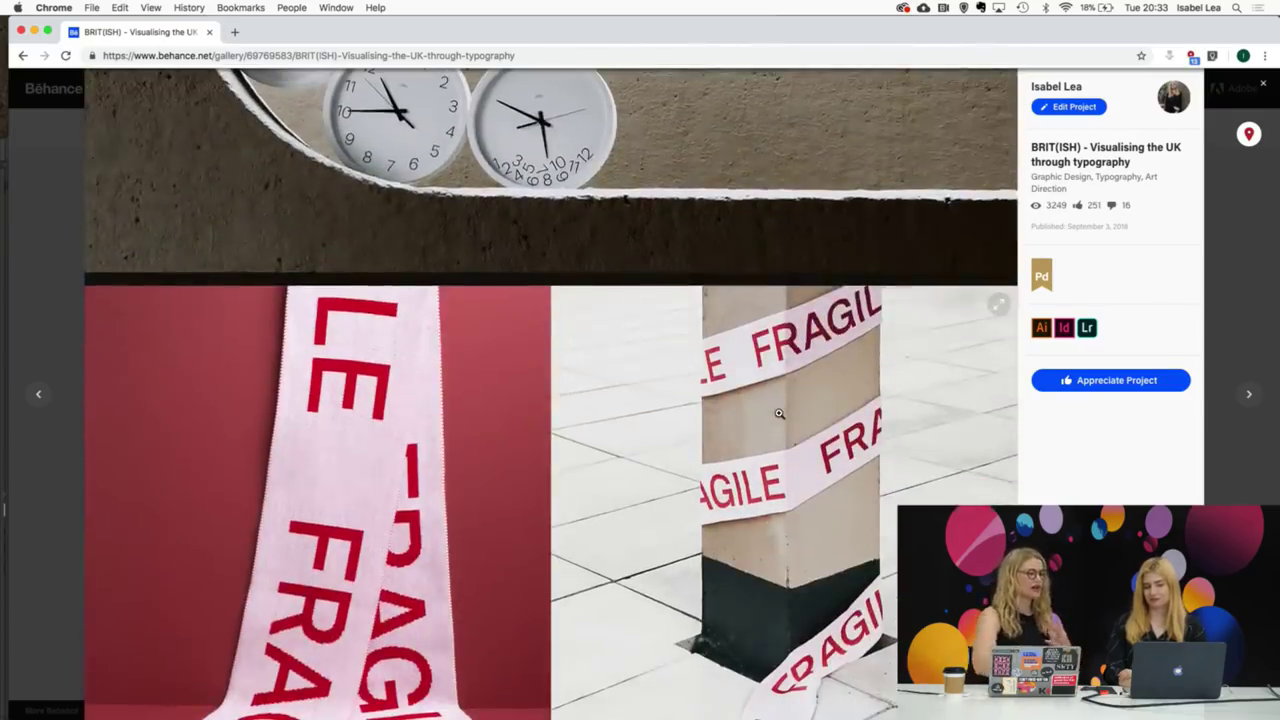
{"action": "scroll", "coordinate": [779, 413], "scroll_direction": "down", "scroll_amount": 2}
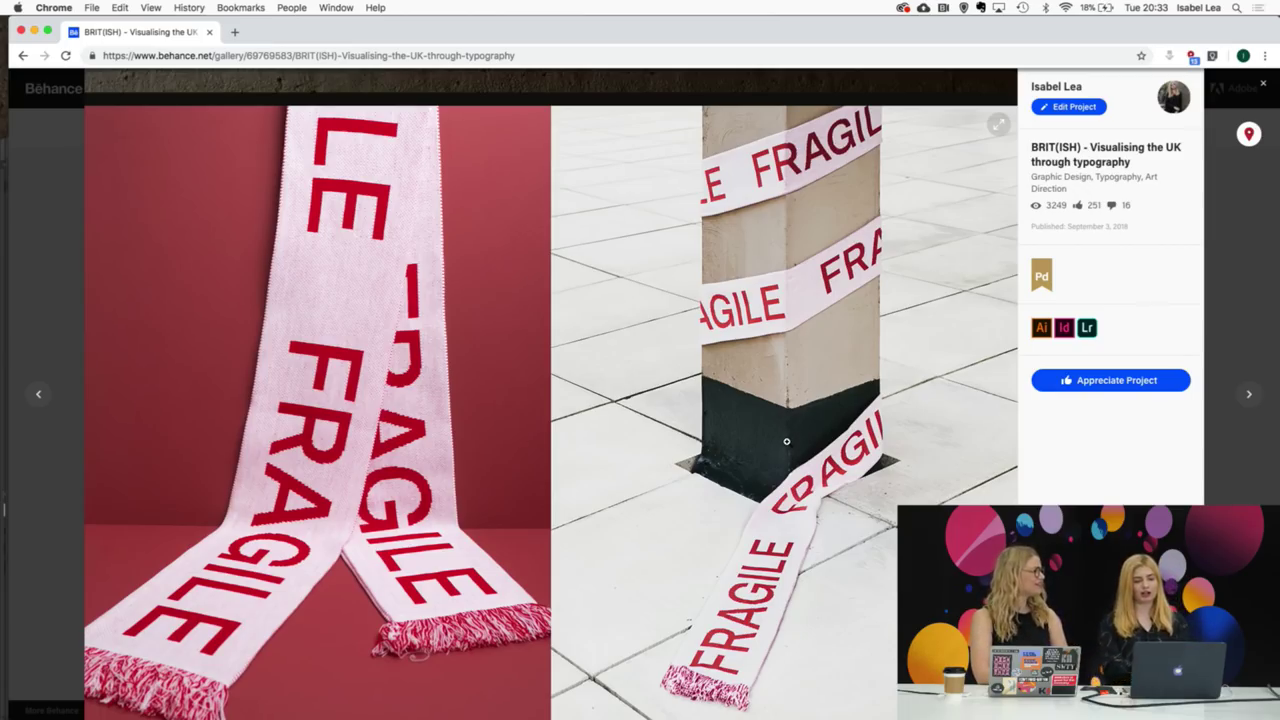
{"action": "left_click", "coordinate": [726, 411]}
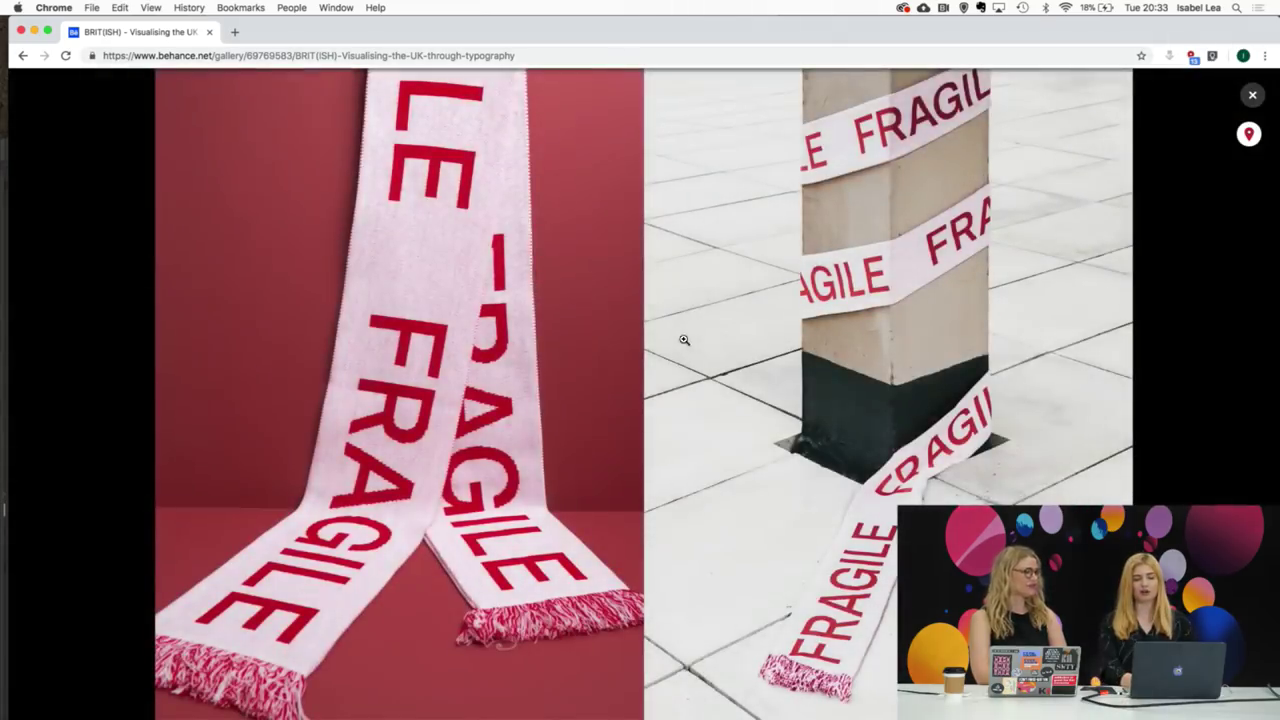
{"action": "left_click", "coordinate": [1252, 95]}
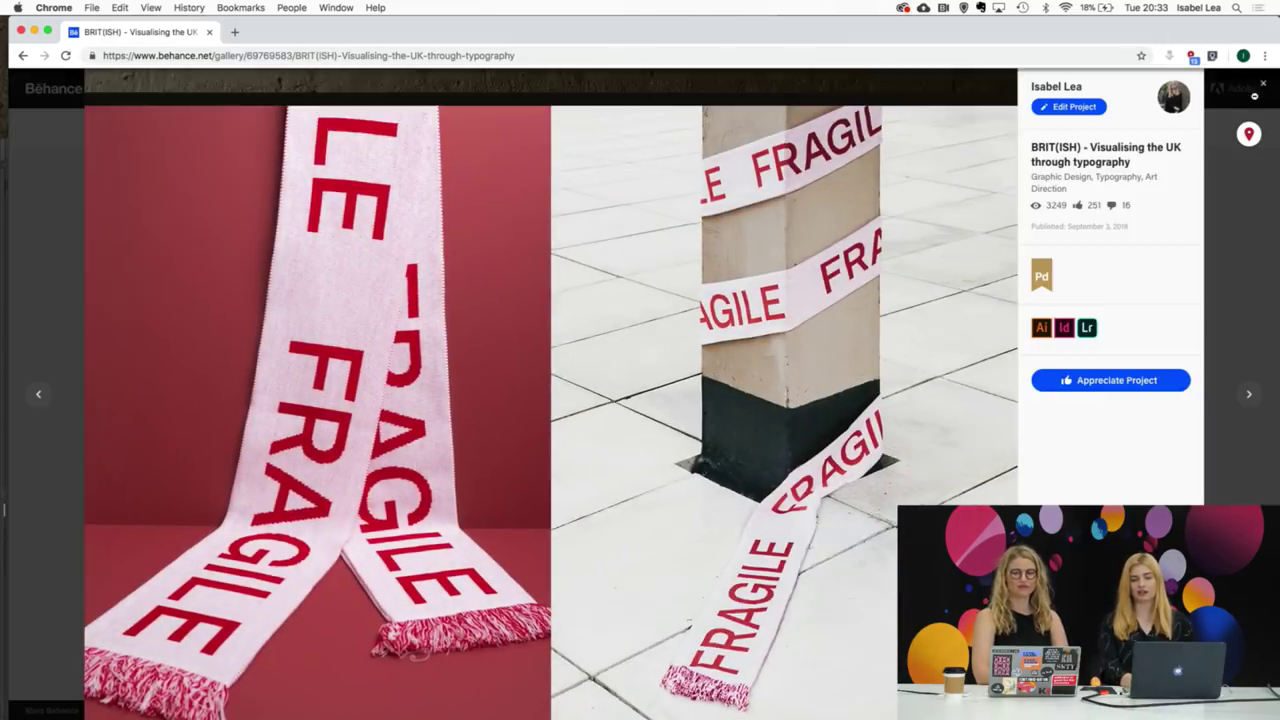
{"action": "scroll", "coordinate": [898, 284], "scroll_direction": "down", "scroll_amount": 5}
{"action": "scroll", "coordinate": [898, 284], "scroll_direction": "down", "scroll_amount": 3}
{"action": "scroll", "coordinate": [898, 284], "scroll_direction": "up", "scroll_amount": 3}
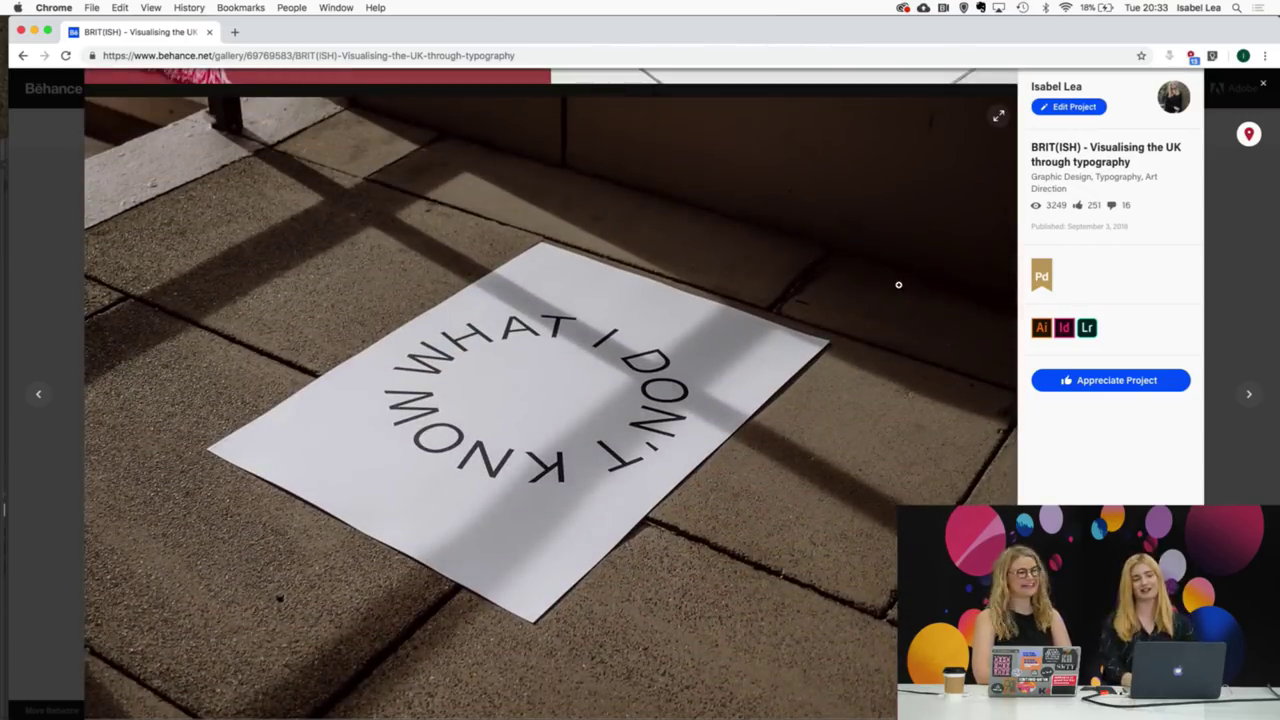
{"action": "scroll", "coordinate": [842, 320], "scroll_direction": "down", "scroll_amount": 6}
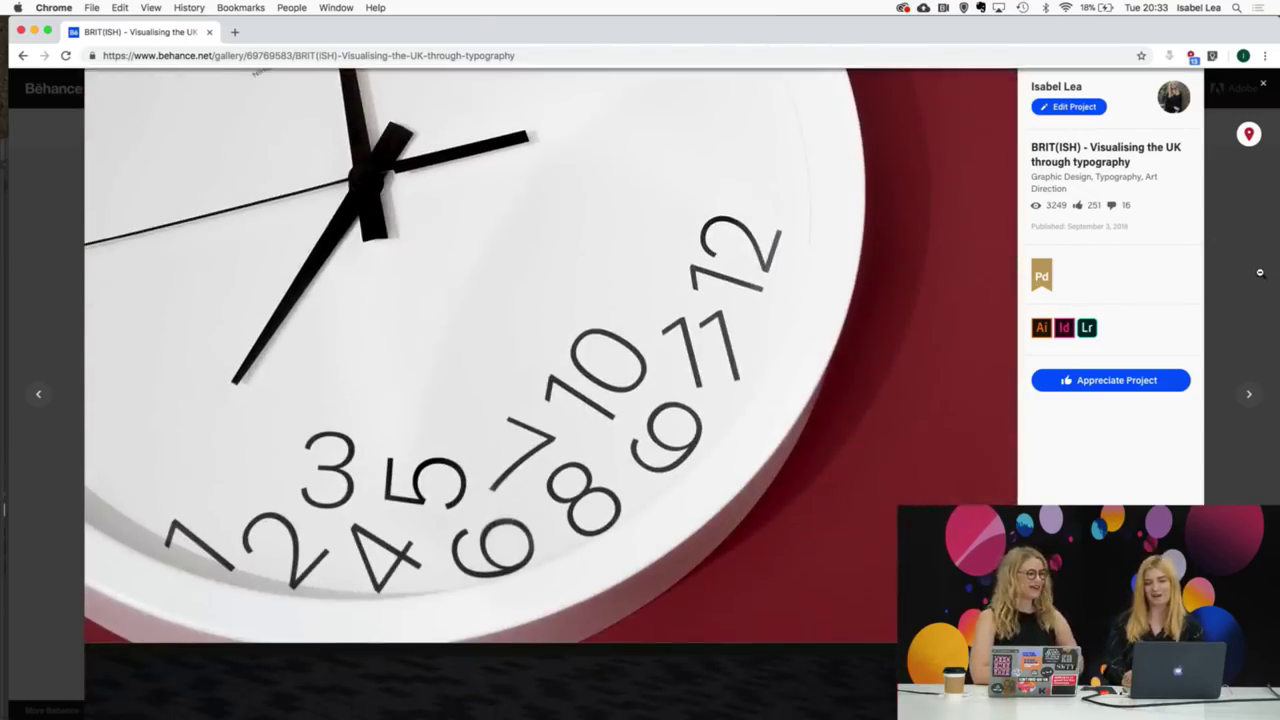
{"action": "left_click", "coordinate": [1260, 272]}
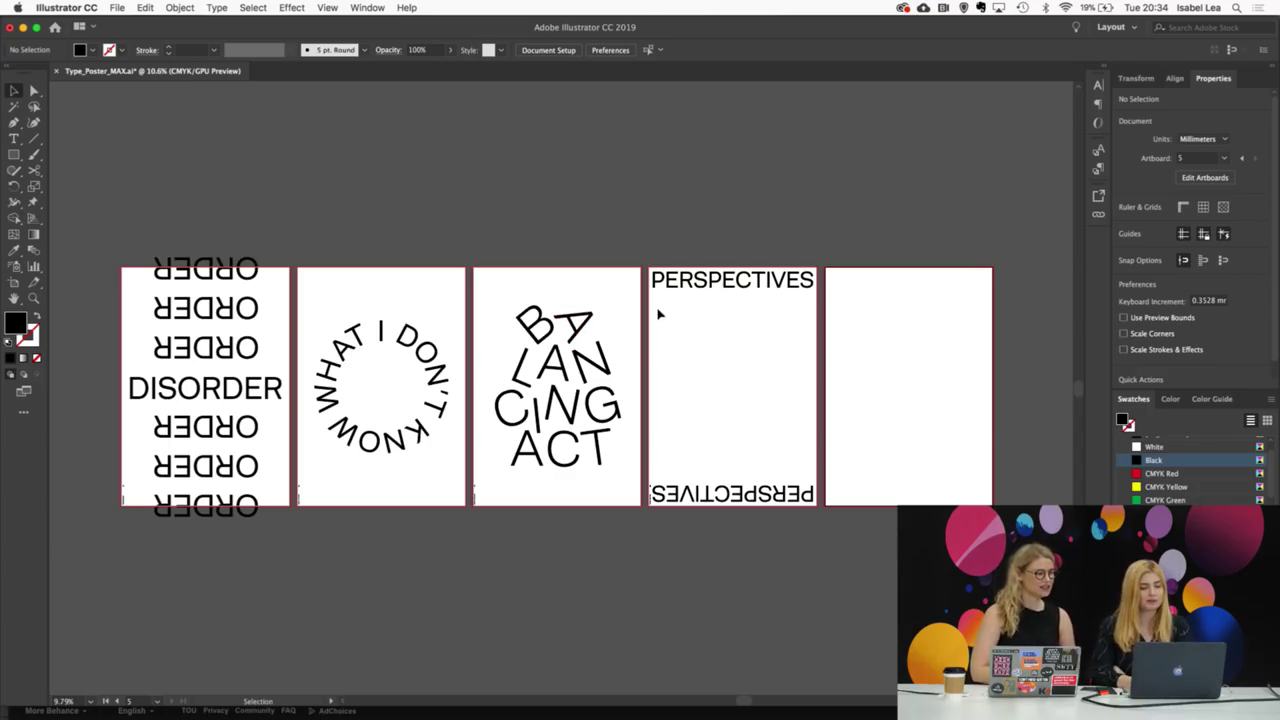
{"action": "scroll", "coordinate": [571, 287], "scroll_direction": "up", "scroll_amount": 3}
{"action": "scroll", "coordinate": [571, 285], "scroll_direction": "down", "scroll_amount": 2}
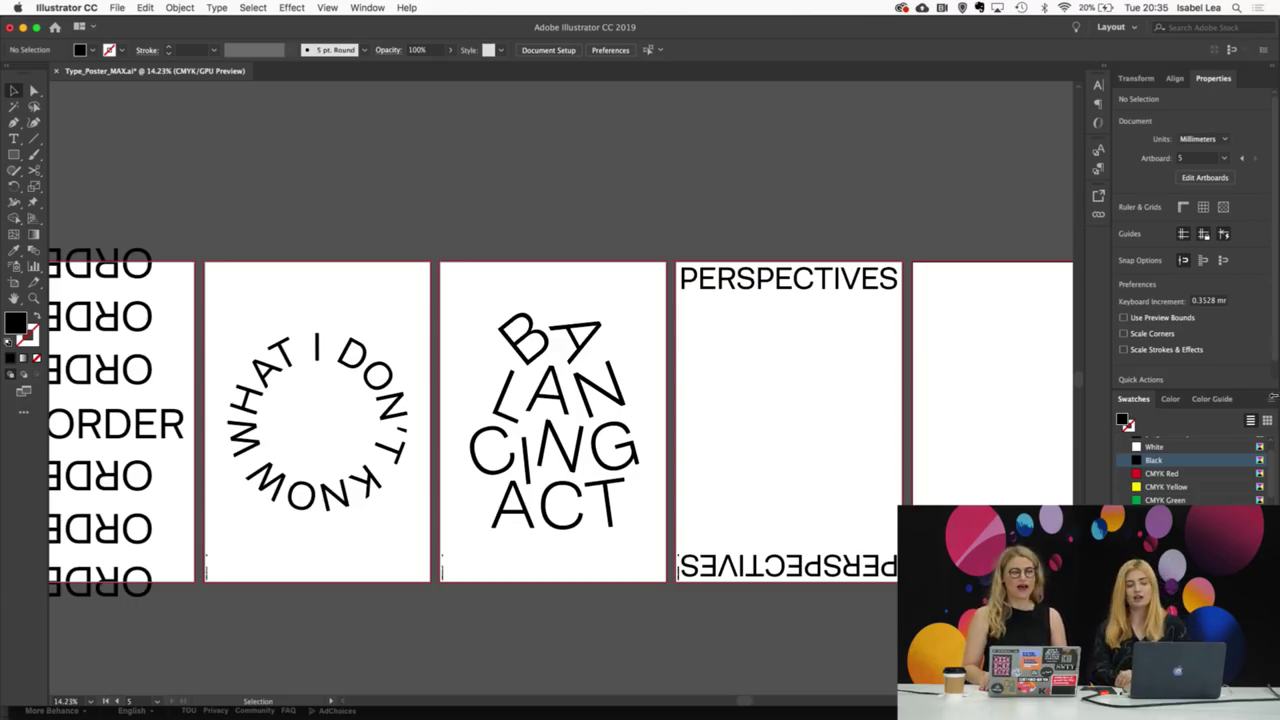
{"action": "mouse_move", "coordinate": [788, 713]}
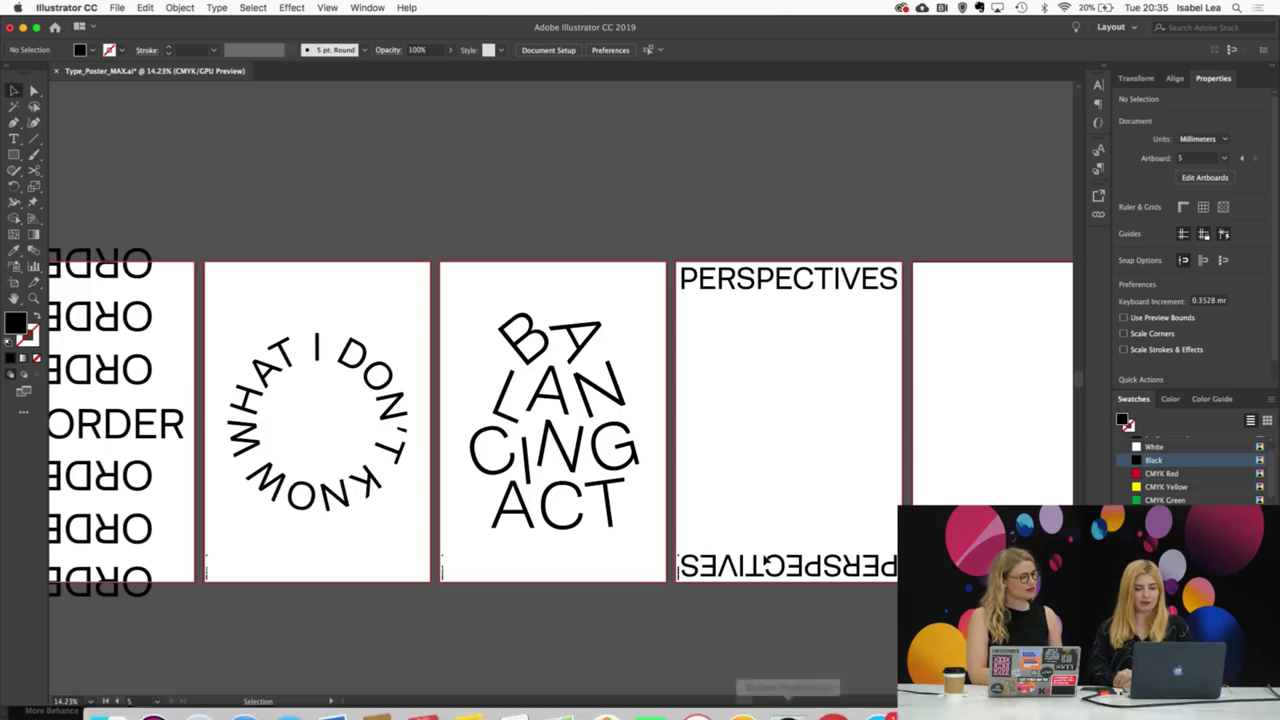
{"action": "scroll", "coordinate": [826, 262], "scroll_direction": "up", "scroll_amount": 3}
{"action": "scroll", "coordinate": [668, 218], "scroll_direction": "down", "scroll_amount": 1}
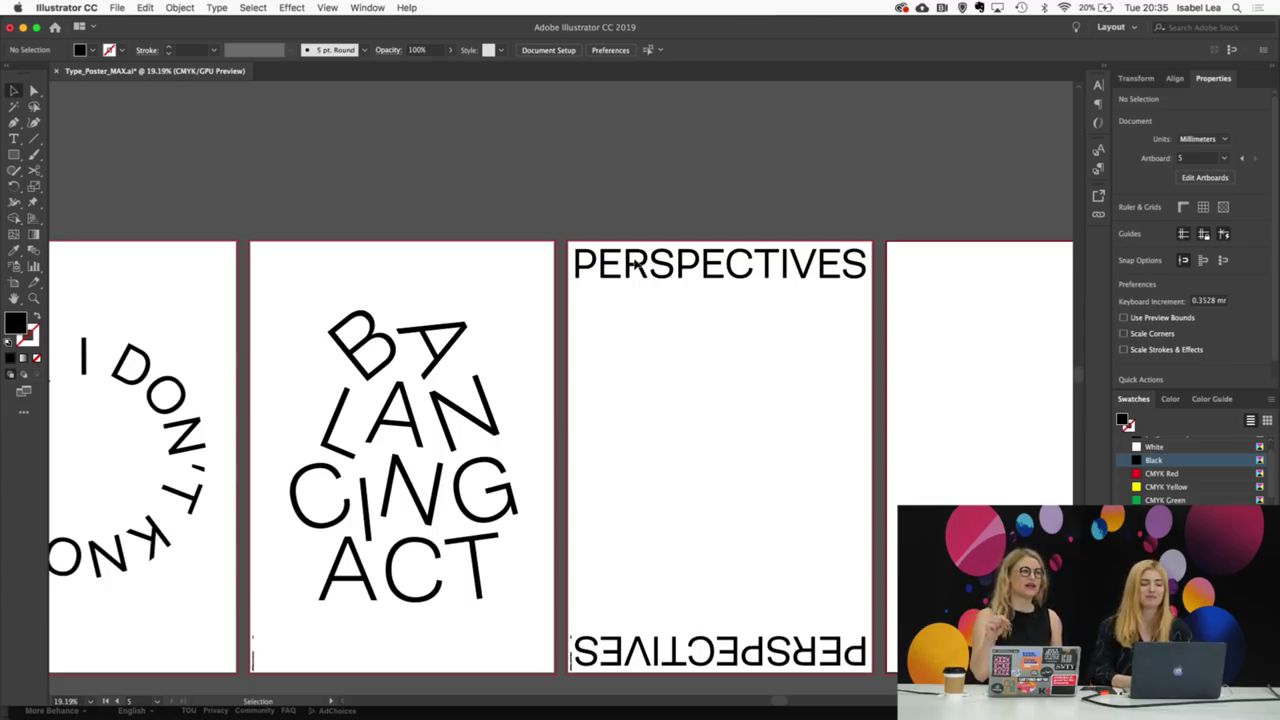
{"action": "scroll", "coordinate": [669, 458], "scroll_direction": "right", "scroll_amount": 3}
{"action": "scroll", "coordinate": [669, 458], "scroll_direction": "down", "scroll_amount": 2}
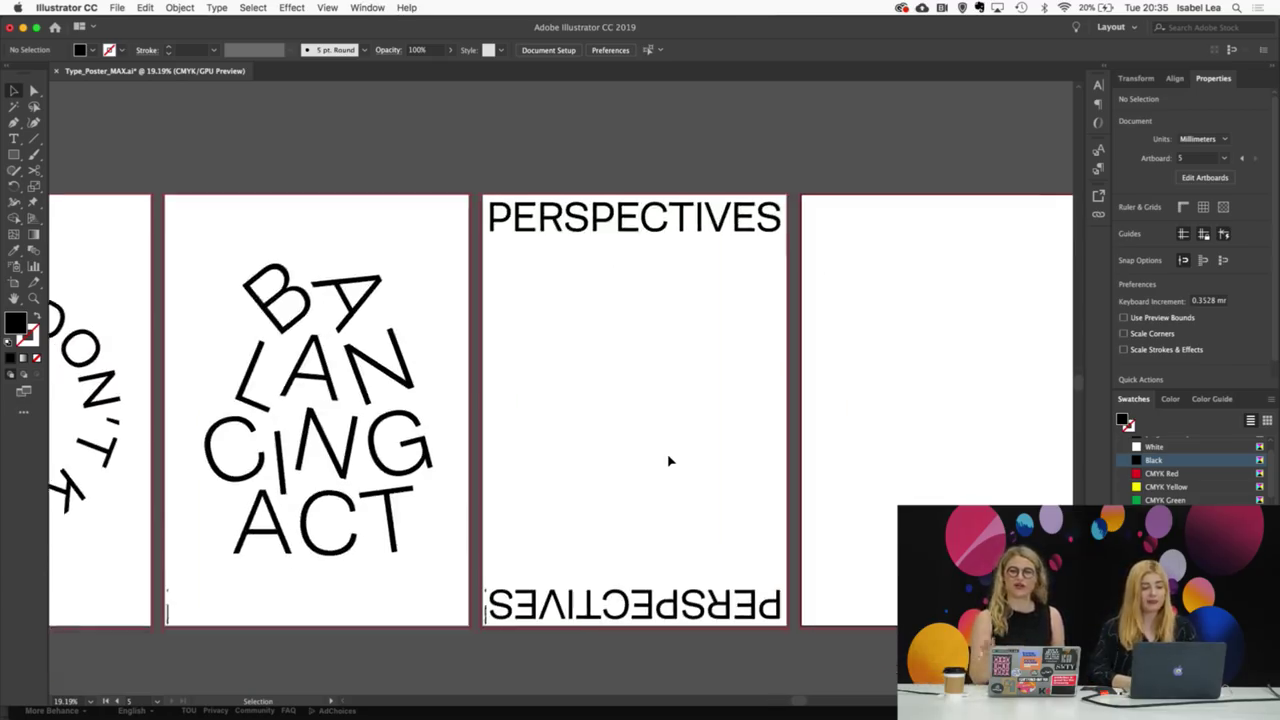
Step: Draw a text frame on the empty artboard and clear its placeholder text
{"action": "left_click", "coordinate": [15, 140]}
{"action": "scroll", "coordinate": [443, 314], "scroll_direction": "right", "scroll_amount": 5}
{"action": "scroll", "coordinate": [443, 314], "scroll_direction": "down", "scroll_amount": 2}
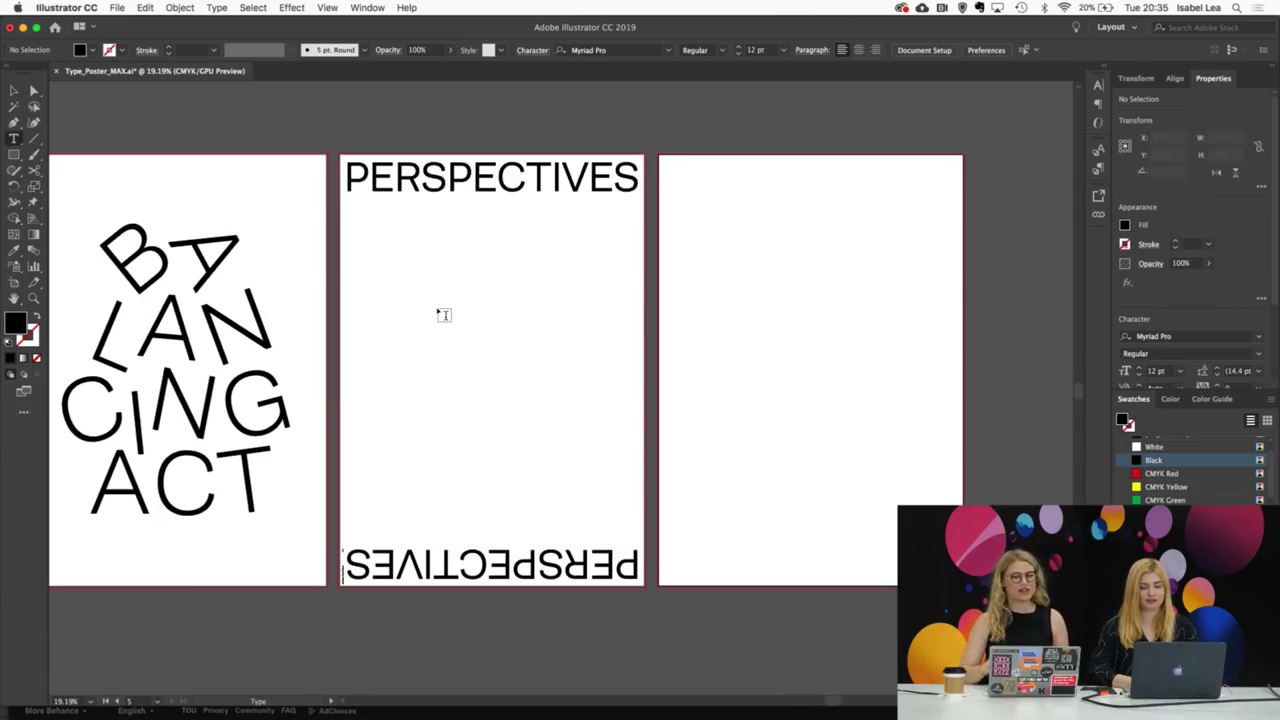
{"action": "left_click_drag", "start_coordinate": [723, 270], "coordinate": [858, 344]}
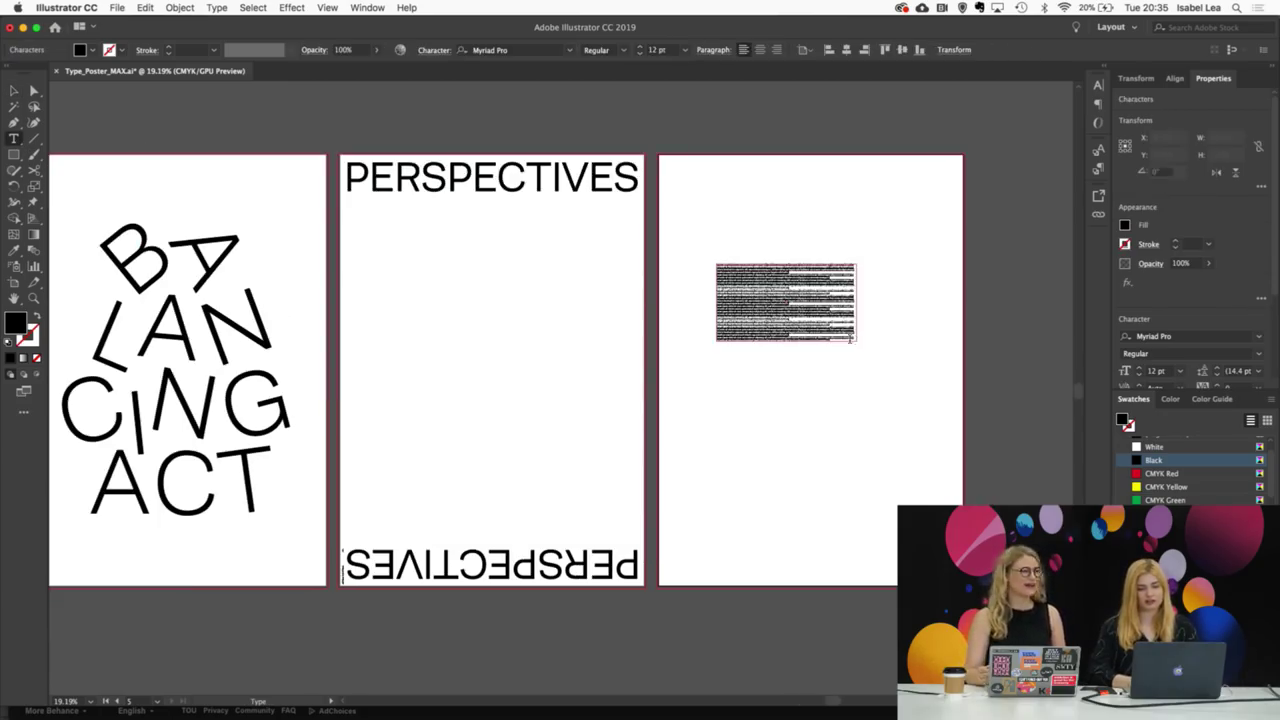
{"action": "scroll", "coordinate": [858, 344], "scroll_direction": "up", "scroll_amount": 5}
{"action": "key", "text": "BackSpace"}
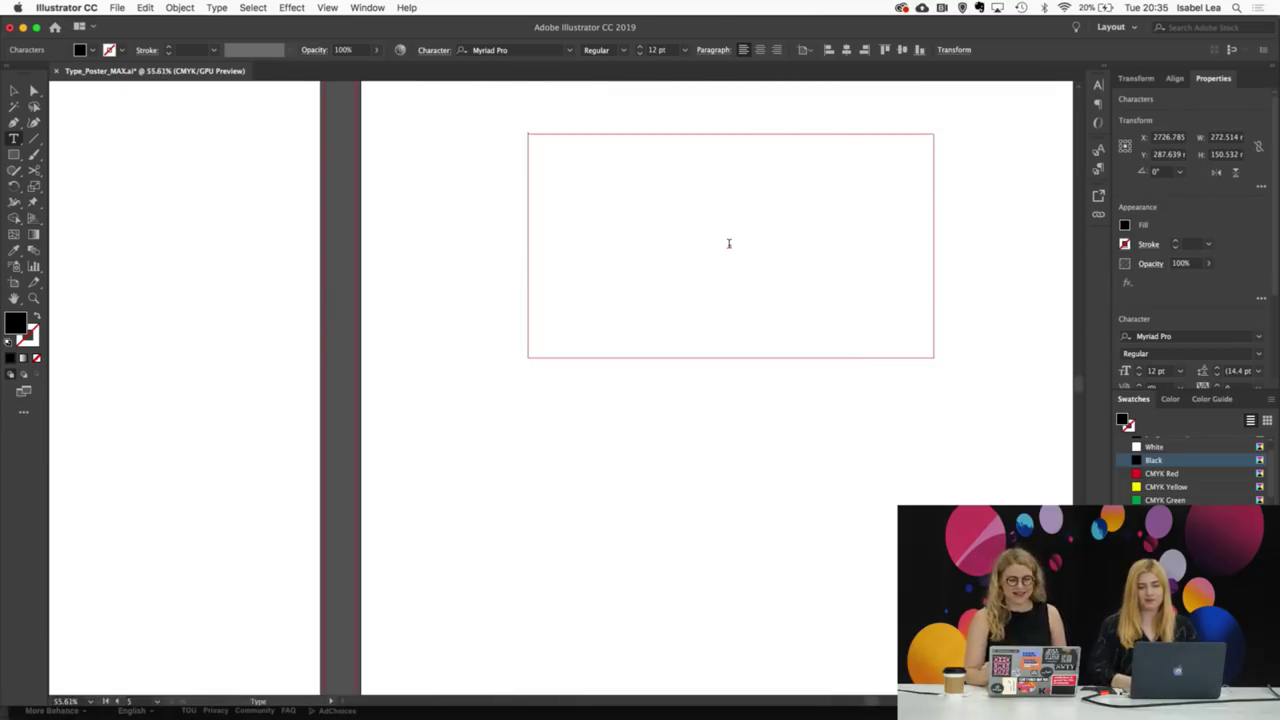
{"action": "scroll", "coordinate": [801, 189], "scroll_direction": "down", "scroll_amount": 3}
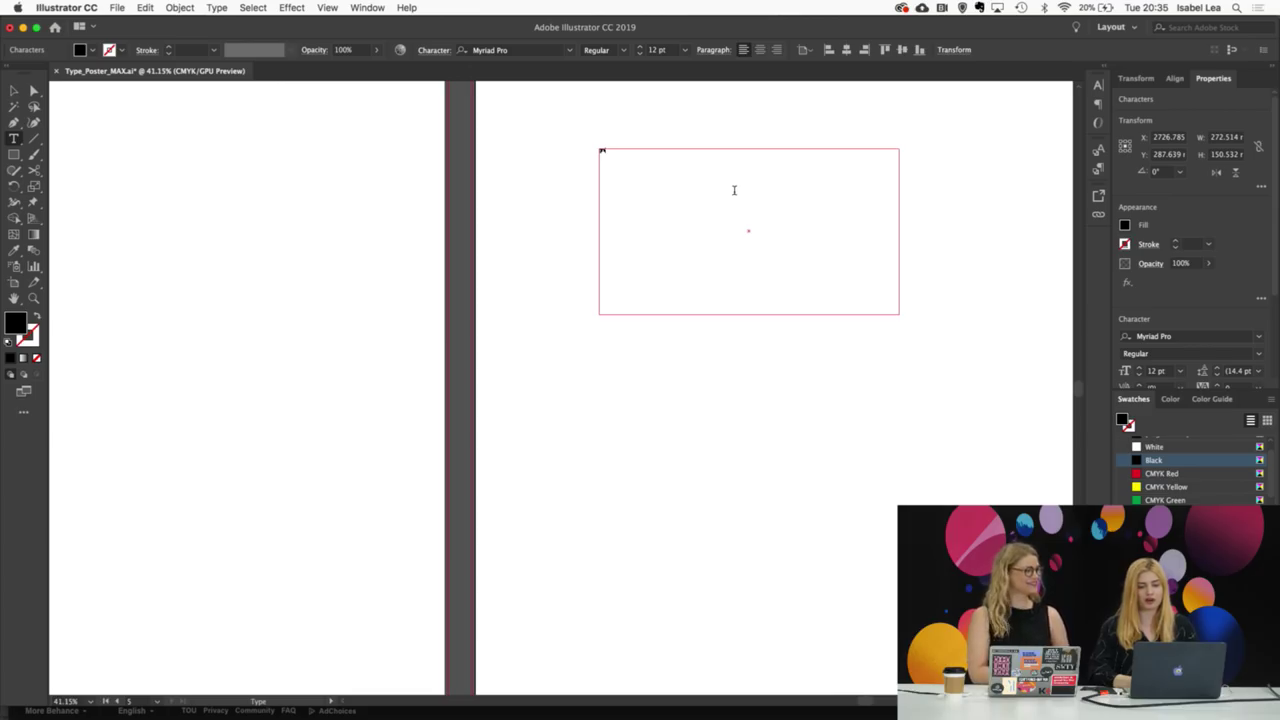
{"action": "scroll", "coordinate": [690, 192], "scroll_direction": "left", "scroll_amount": 1}
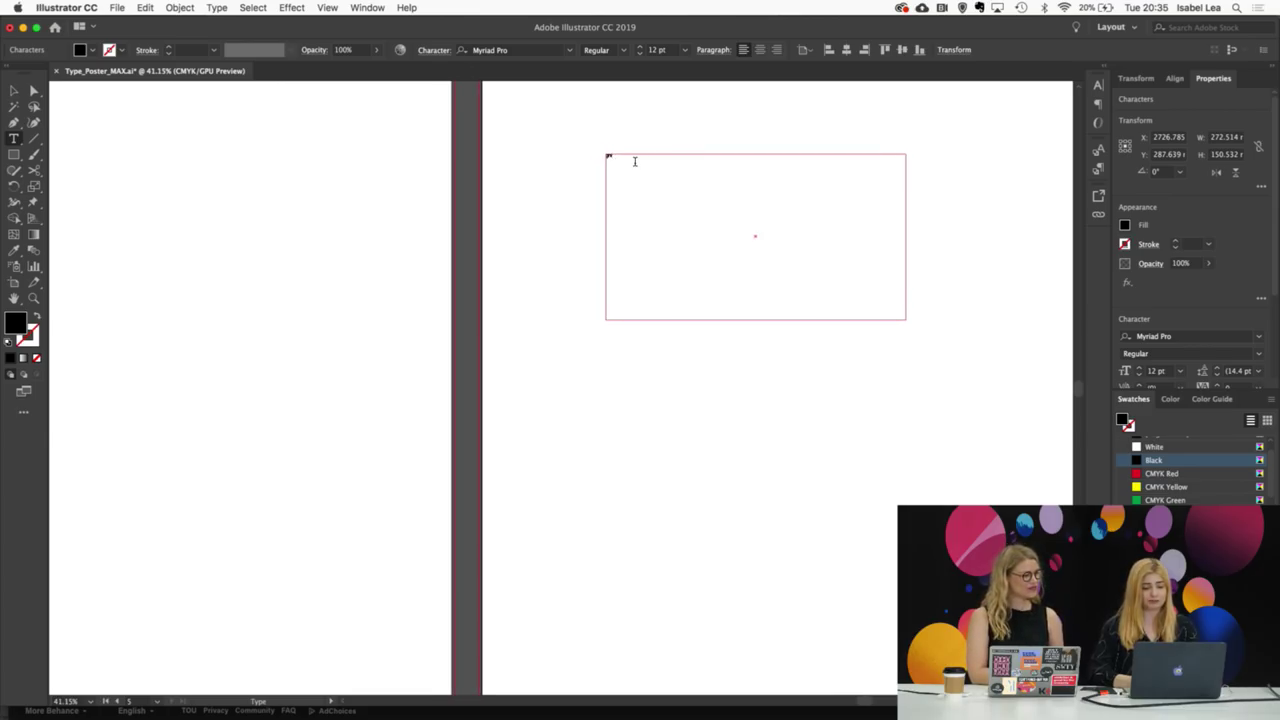
{"action": "scroll", "coordinate": [594, 155], "scroll_direction": "down", "scroll_amount": 2}
Step: With the Selection tool, pick out the stray rectangle beside the PERSPECTIVES poster
{"action": "left_click", "coordinate": [15, 91]}
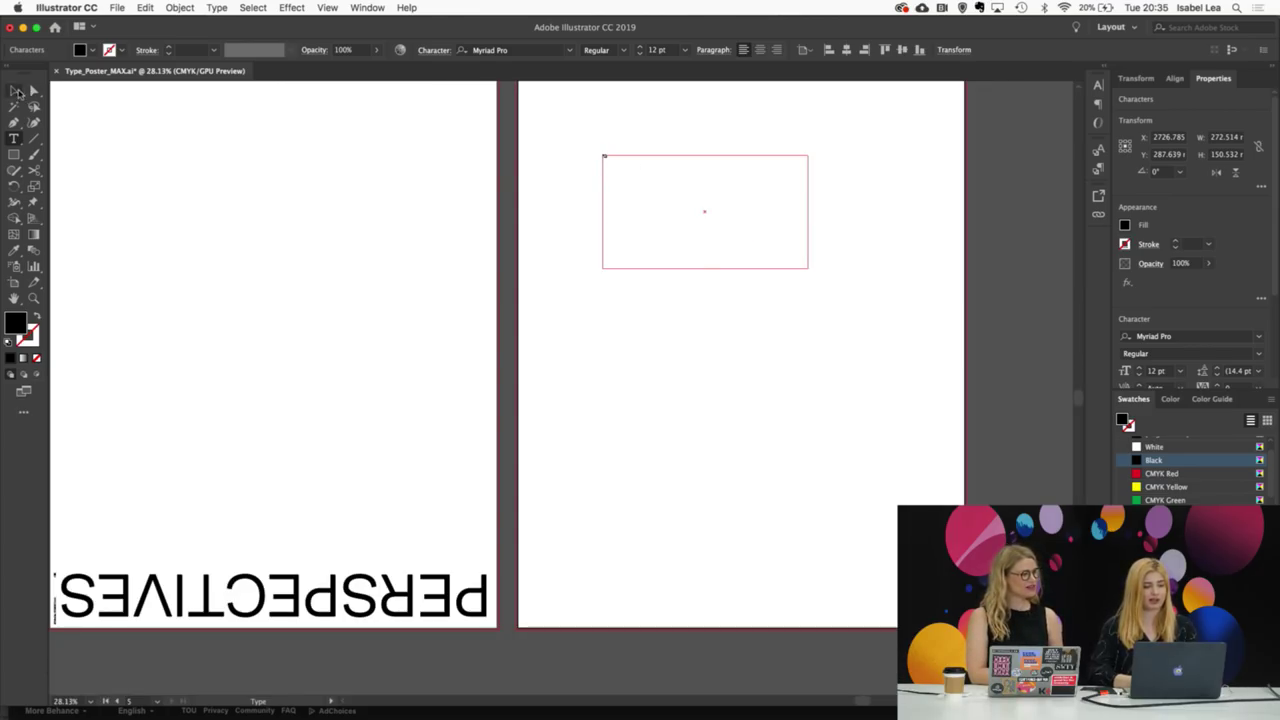
{"action": "left_click", "coordinate": [403, 597]}
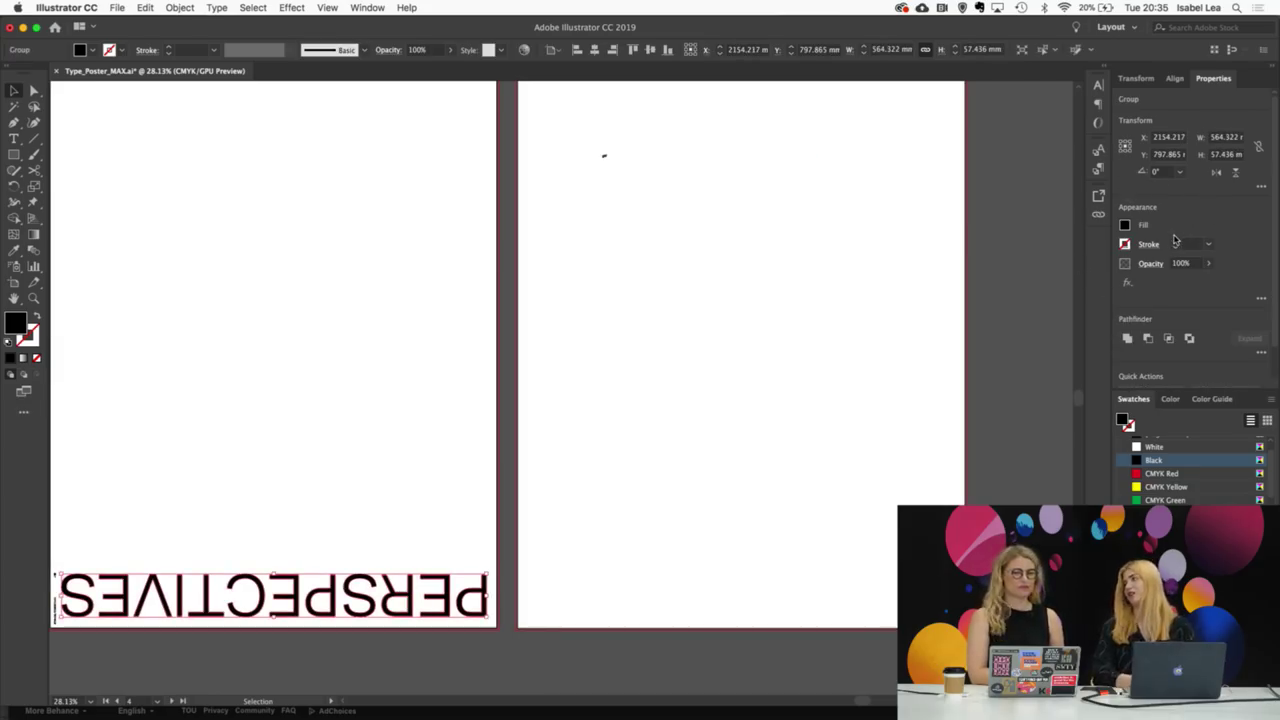
{"action": "scroll", "coordinate": [608, 391], "scroll_direction": "up", "scroll_amount": 2}
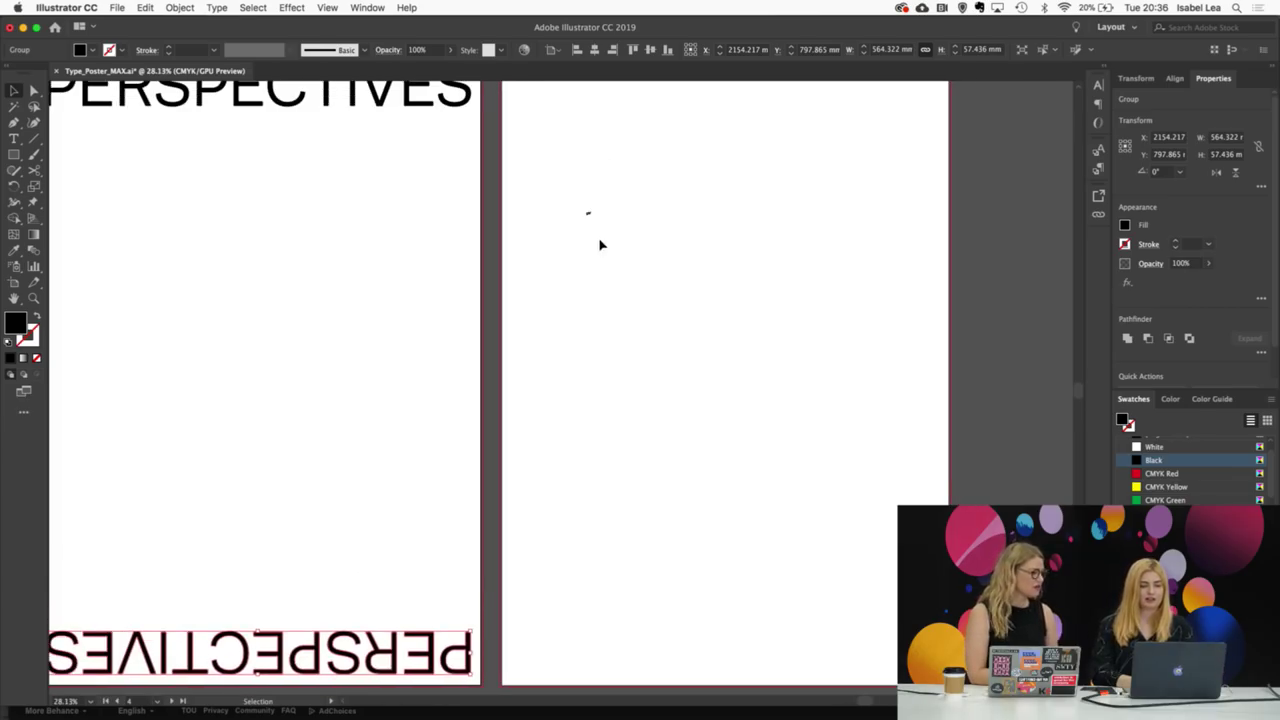
{"action": "left_click", "coordinate": [588, 217]}
{"action": "left_click", "coordinate": [588, 217]}
{"action": "key", "text": "Delete"}
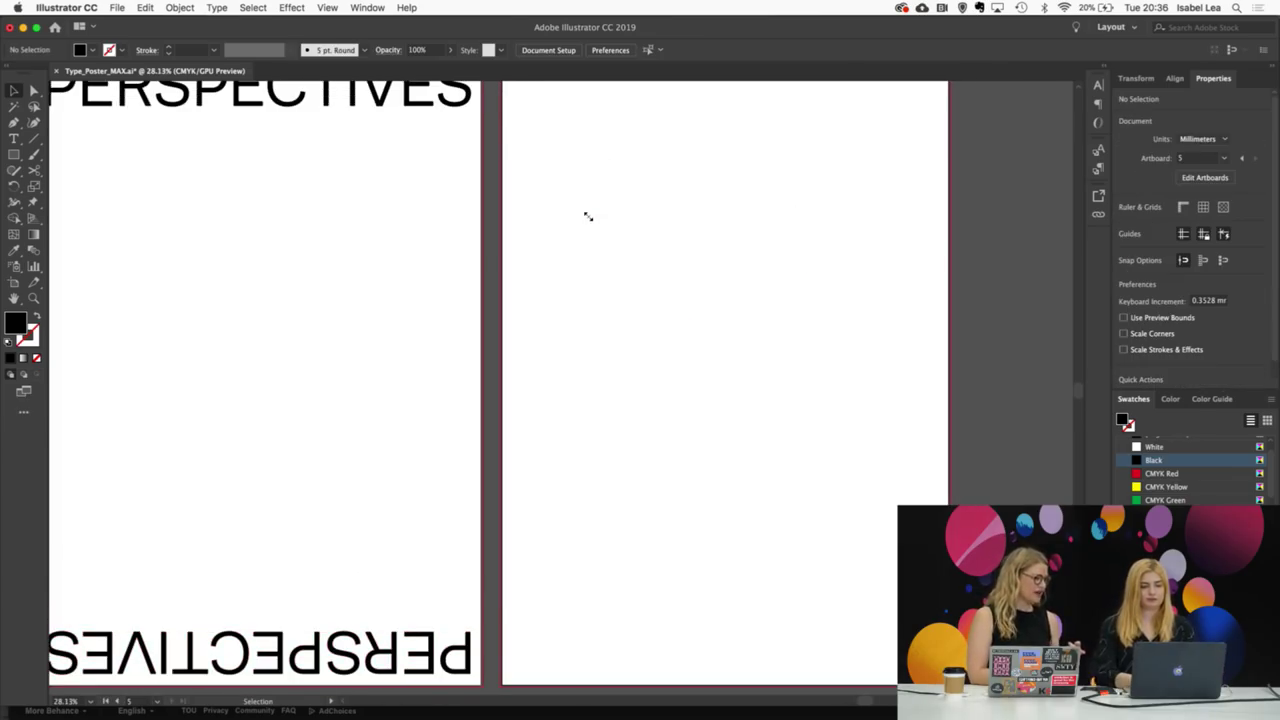
{"action": "scroll", "coordinate": [588, 217], "scroll_direction": "down", "scroll_amount": 1}
{"action": "scroll", "coordinate": [586, 200], "scroll_direction": "left", "scroll_amount": 3}
{"action": "left_click", "coordinate": [605, 136]}
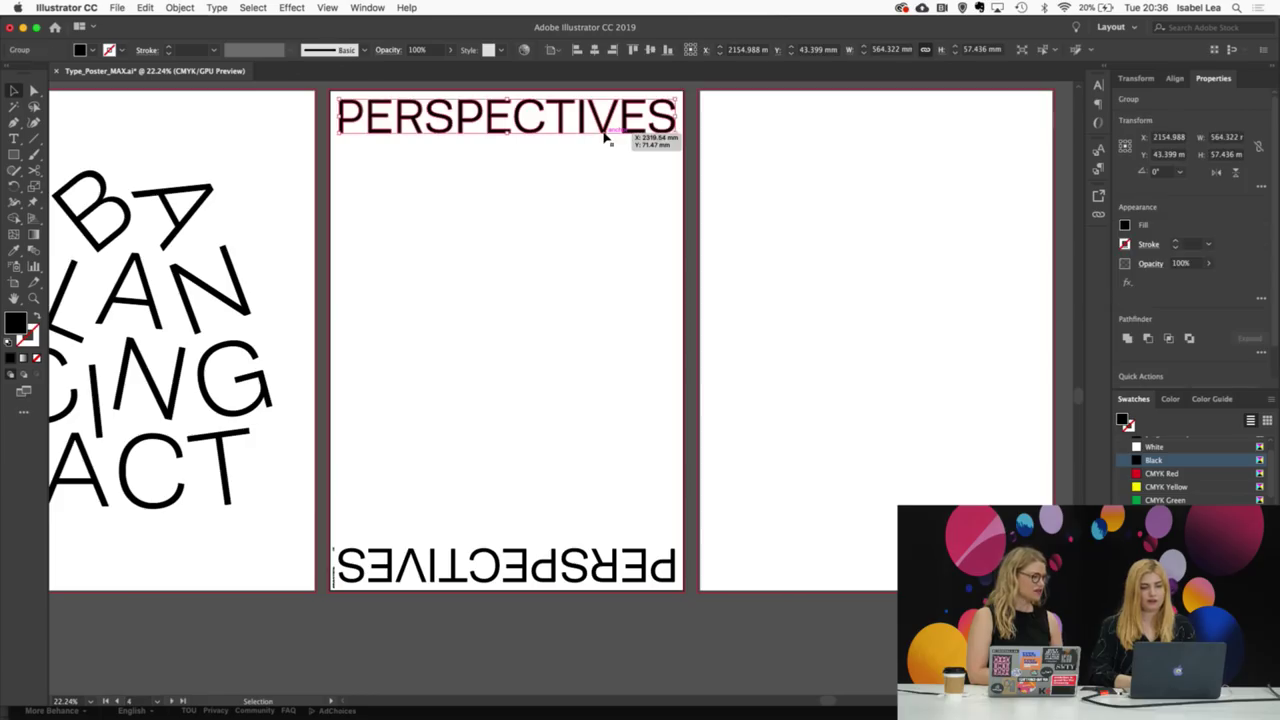
{"action": "scroll", "coordinate": [634, 180], "scroll_direction": "up", "scroll_amount": 1}
{"action": "scroll", "coordinate": [634, 180], "scroll_direction": "up", "scroll_amount": 3}
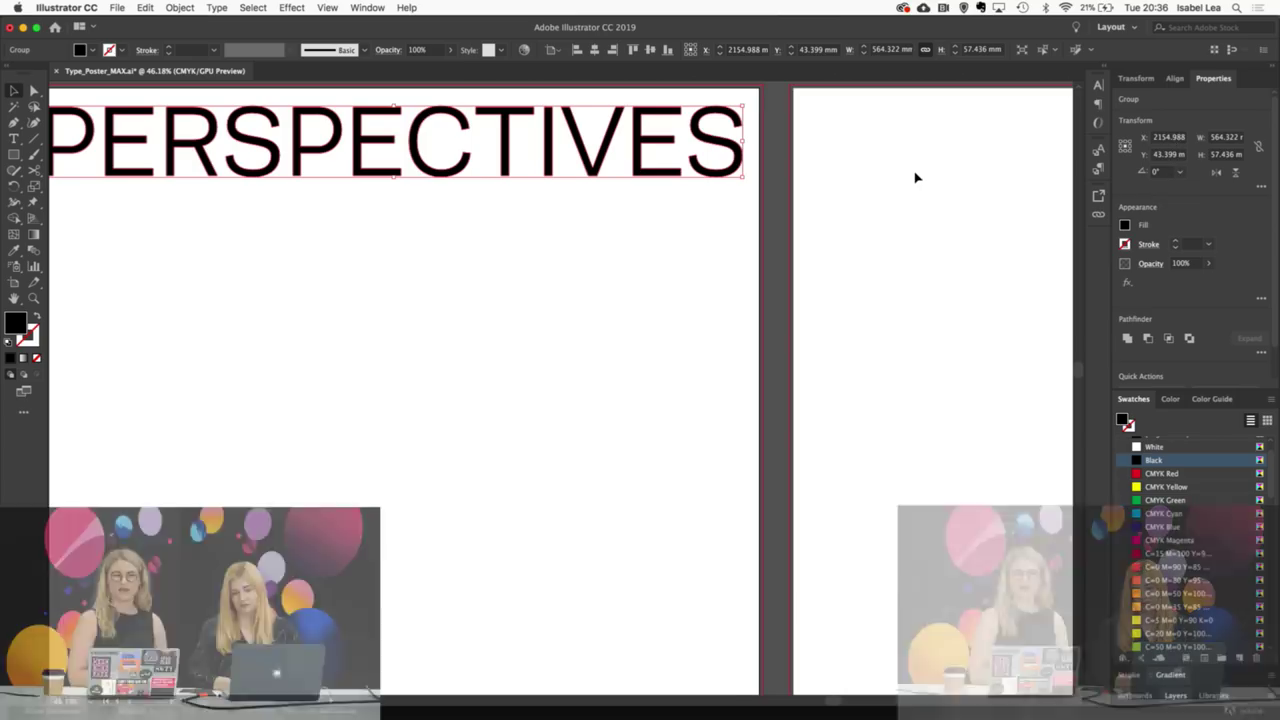
{"action": "left_click", "coordinate": [915, 178]}
{"action": "scroll", "coordinate": [915, 178], "scroll_direction": "down", "scroll_amount": 1}
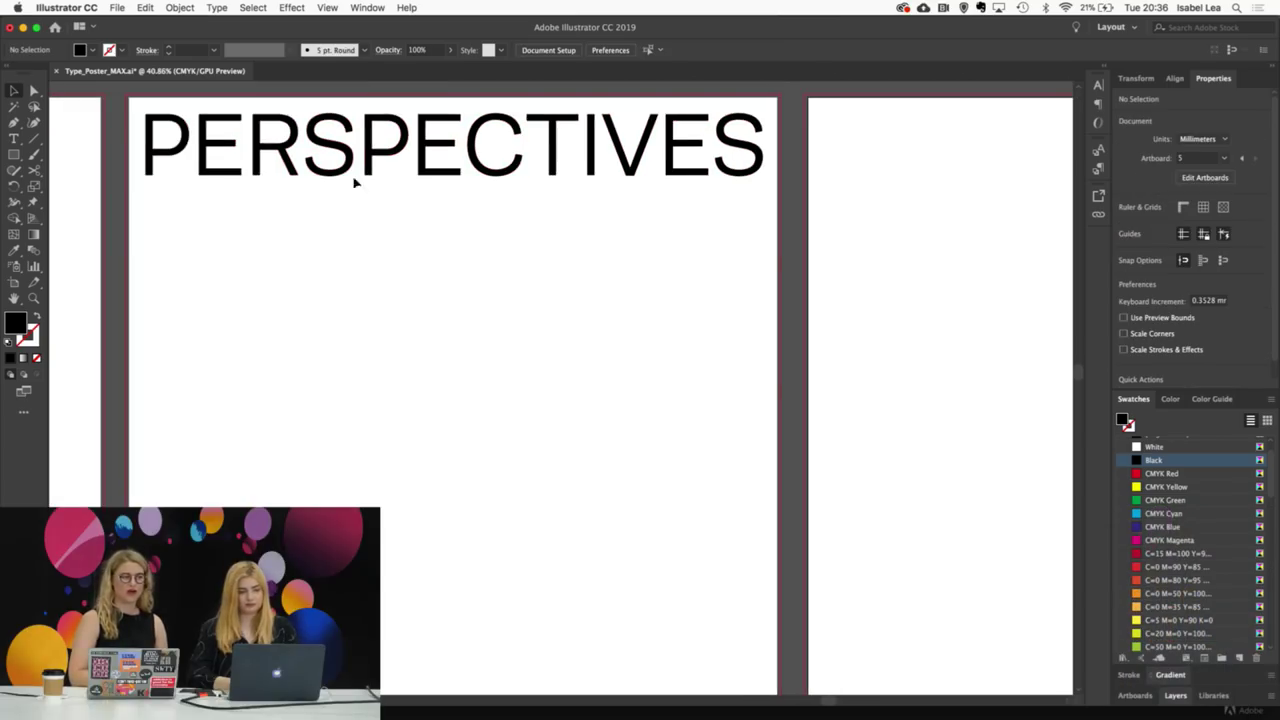
{"action": "left_click", "coordinate": [14, 138]}
{"action": "scroll", "coordinate": [491, 321], "scroll_direction": "right", "scroll_amount": 5}
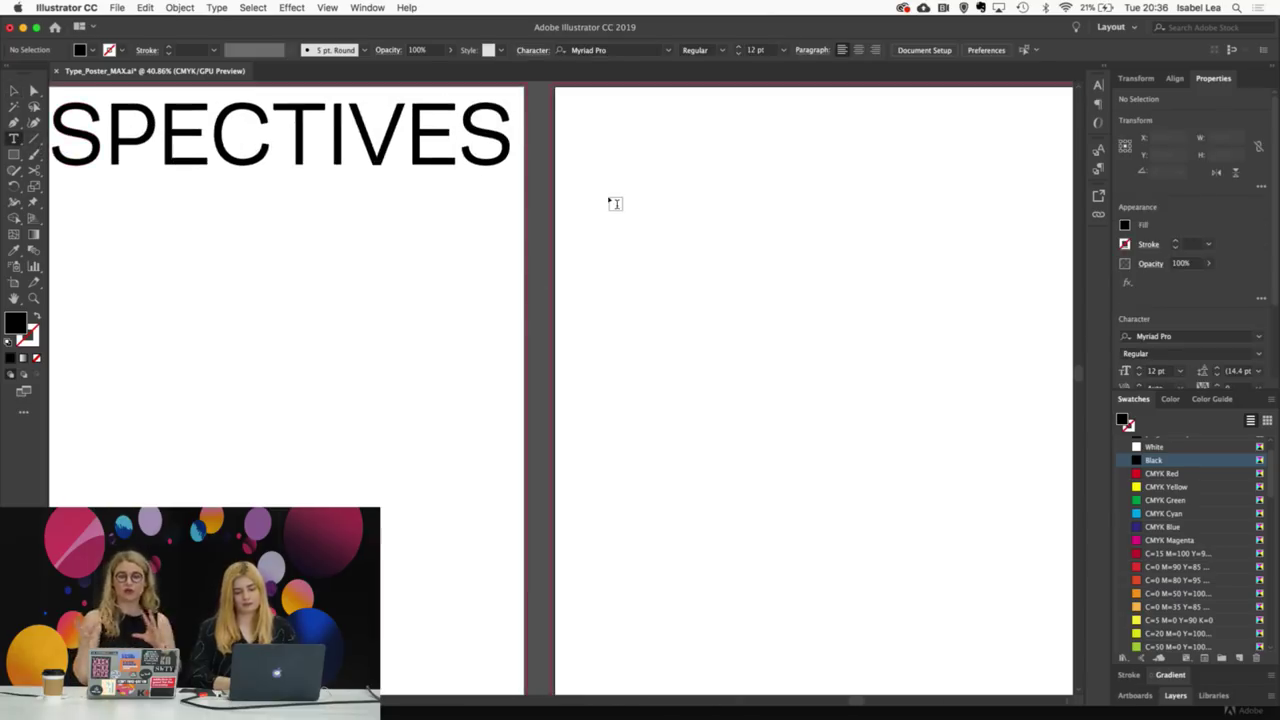
{"action": "left_click_drag", "start_coordinate": [608, 197], "coordinate": [751, 312]}
{"action": "key", "text": "BackSpace"}
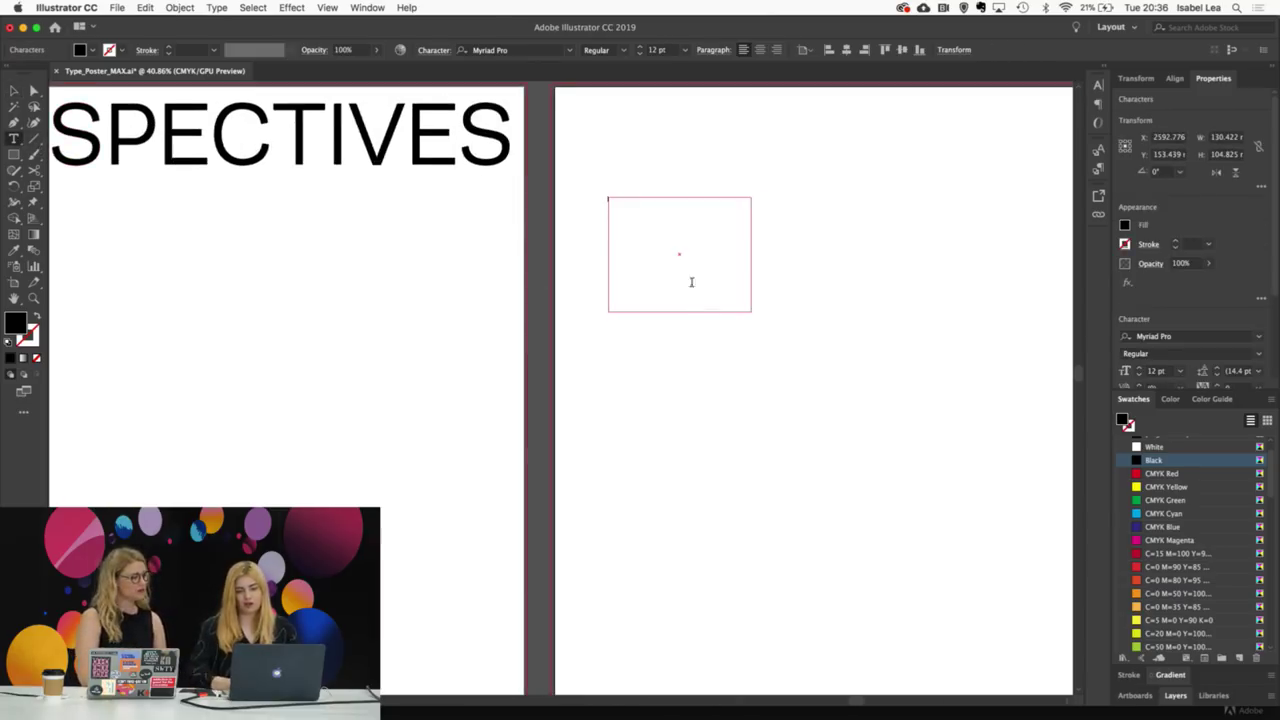
{"action": "scroll", "coordinate": [685, 221], "scroll_direction": "up", "scroll_amount": 3}
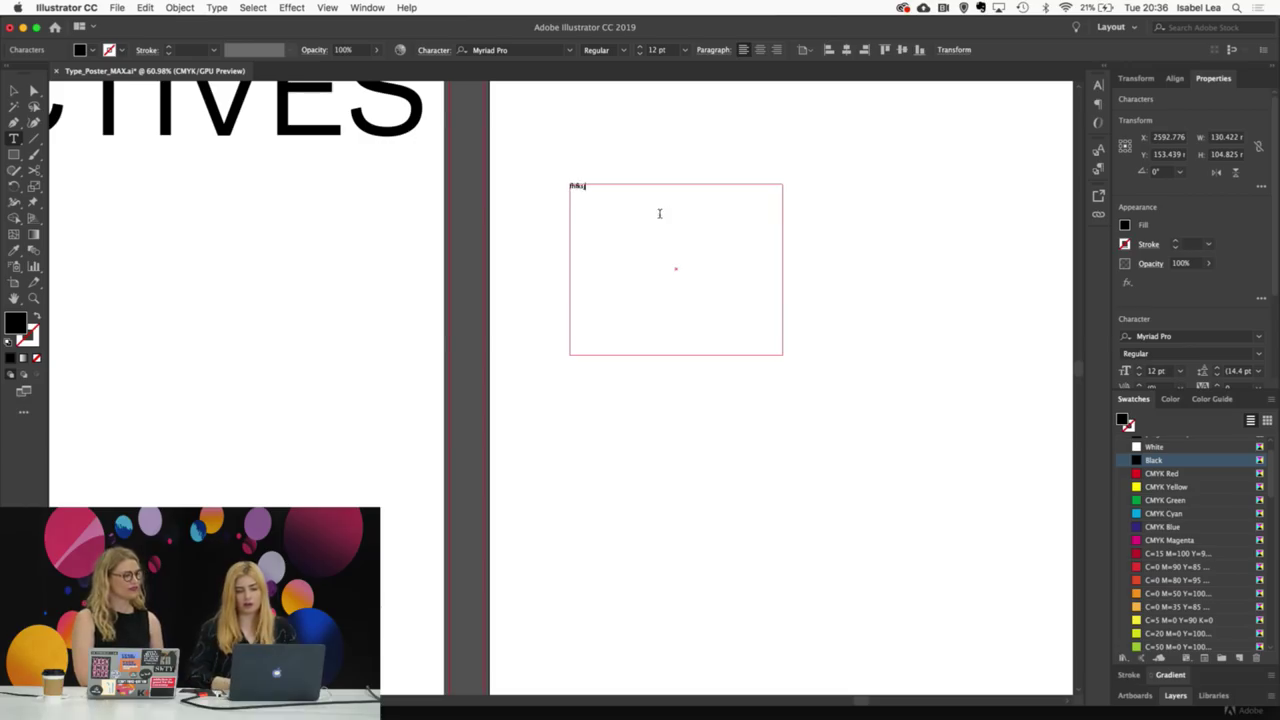
{"action": "left_click_drag", "start_coordinate": [607, 199], "coordinate": [548, 184]}
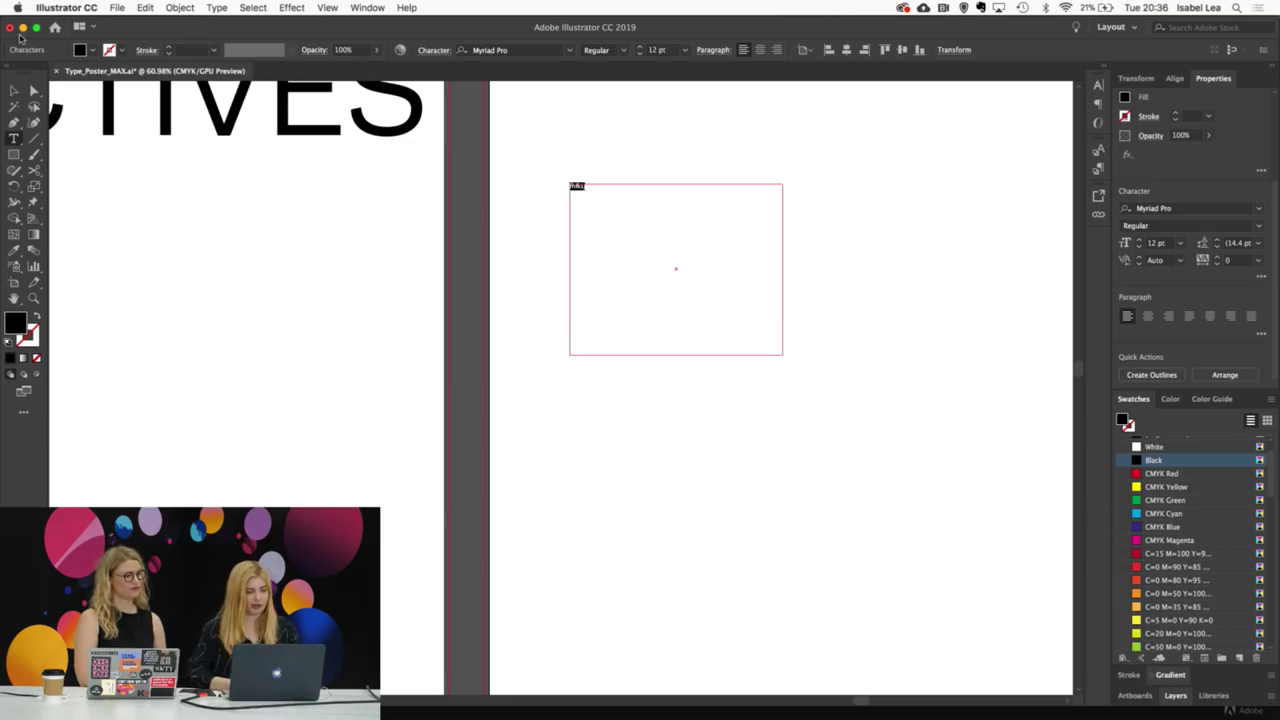
{"action": "left_click", "coordinate": [14, 90]}
{"action": "key", "text": "Delete"}
{"action": "scroll", "coordinate": [321, 401], "scroll_direction": "down", "scroll_amount": 3}
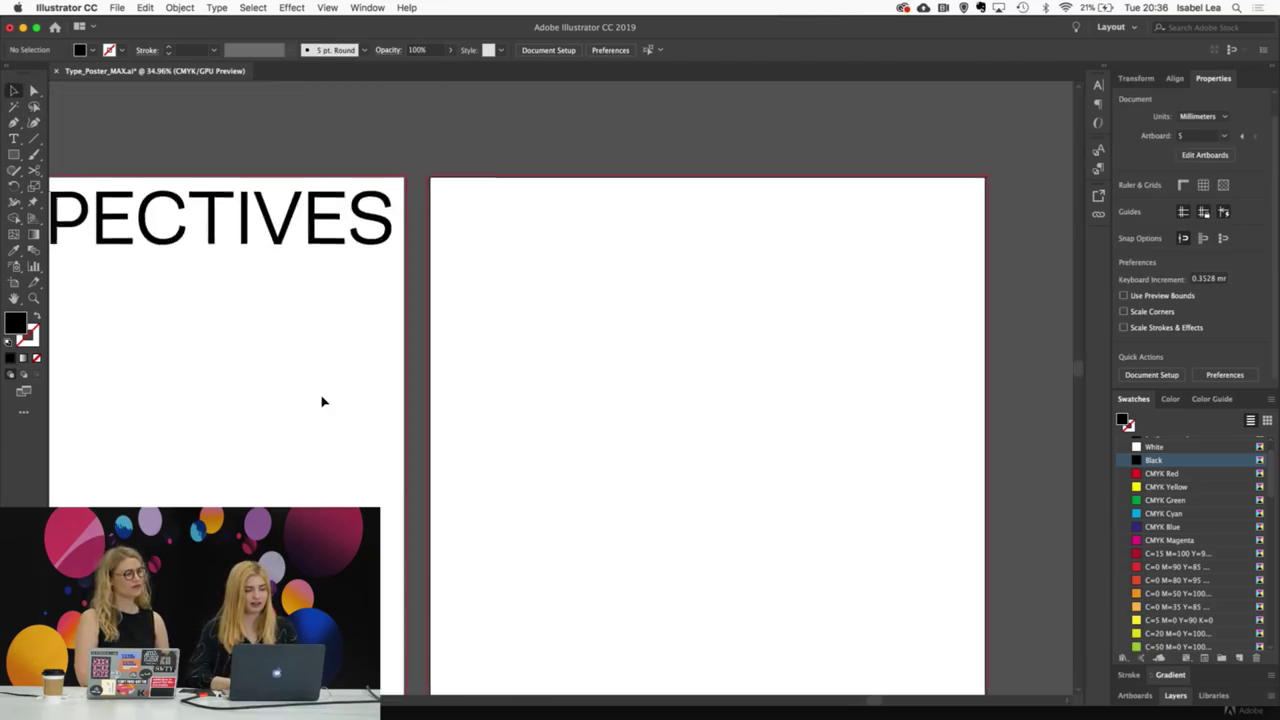
{"action": "scroll", "coordinate": [321, 401], "scroll_direction": "left", "scroll_amount": 10}
Step: Zoom out to see all four posters and the empty fifth artboard, browsing the full tools list
{"action": "scroll", "coordinate": [322, 401], "scroll_direction": "down", "scroll_amount": 2}
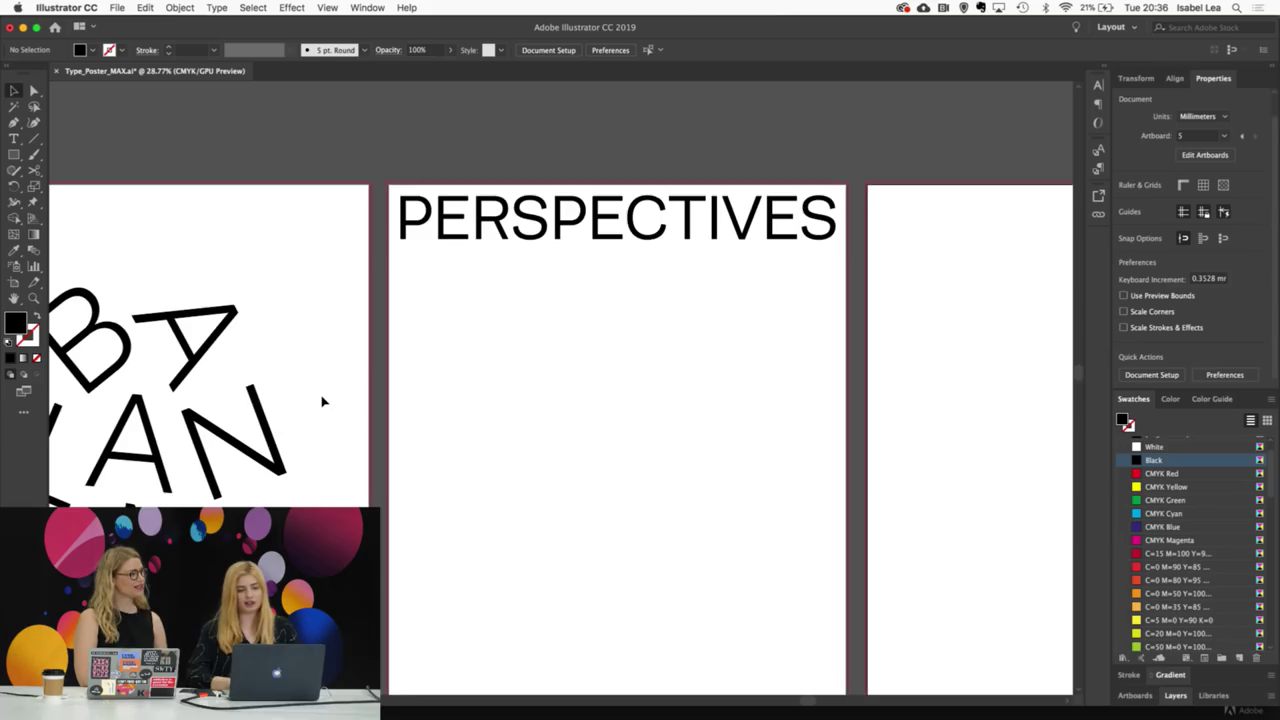
{"action": "scroll", "coordinate": [322, 401], "scroll_direction": "left", "scroll_amount": 8}
{"action": "scroll", "coordinate": [486, 207], "scroll_direction": "down", "scroll_amount": 4}
{"action": "scroll", "coordinate": [486, 207], "scroll_direction": "left", "scroll_amount": 5}
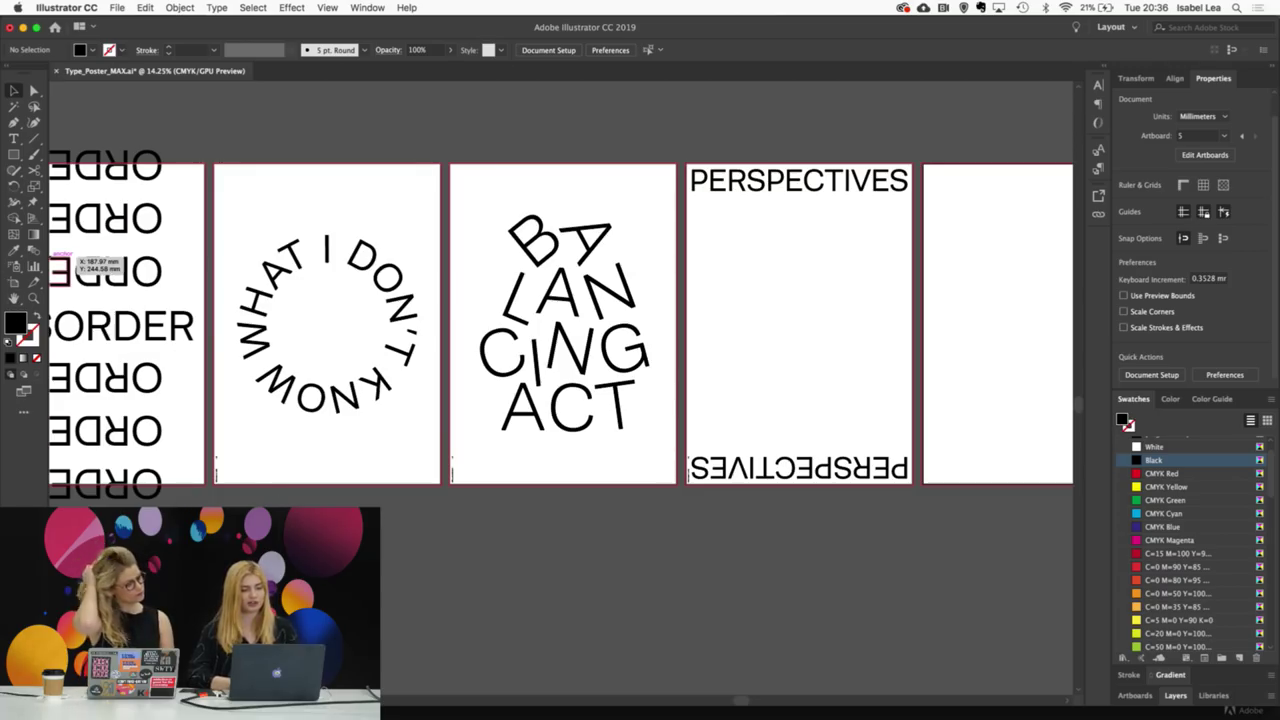
{"action": "left_click", "coordinate": [25, 414]}
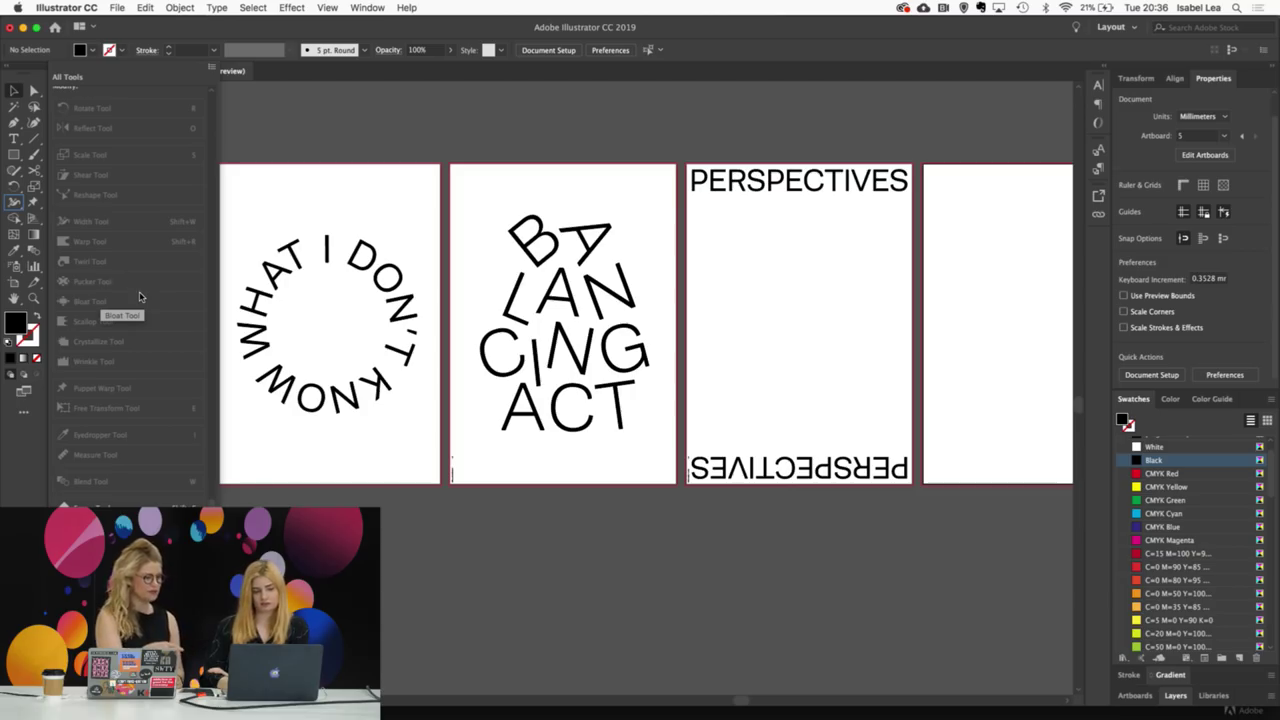
{"action": "left_click", "coordinate": [798, 275]}
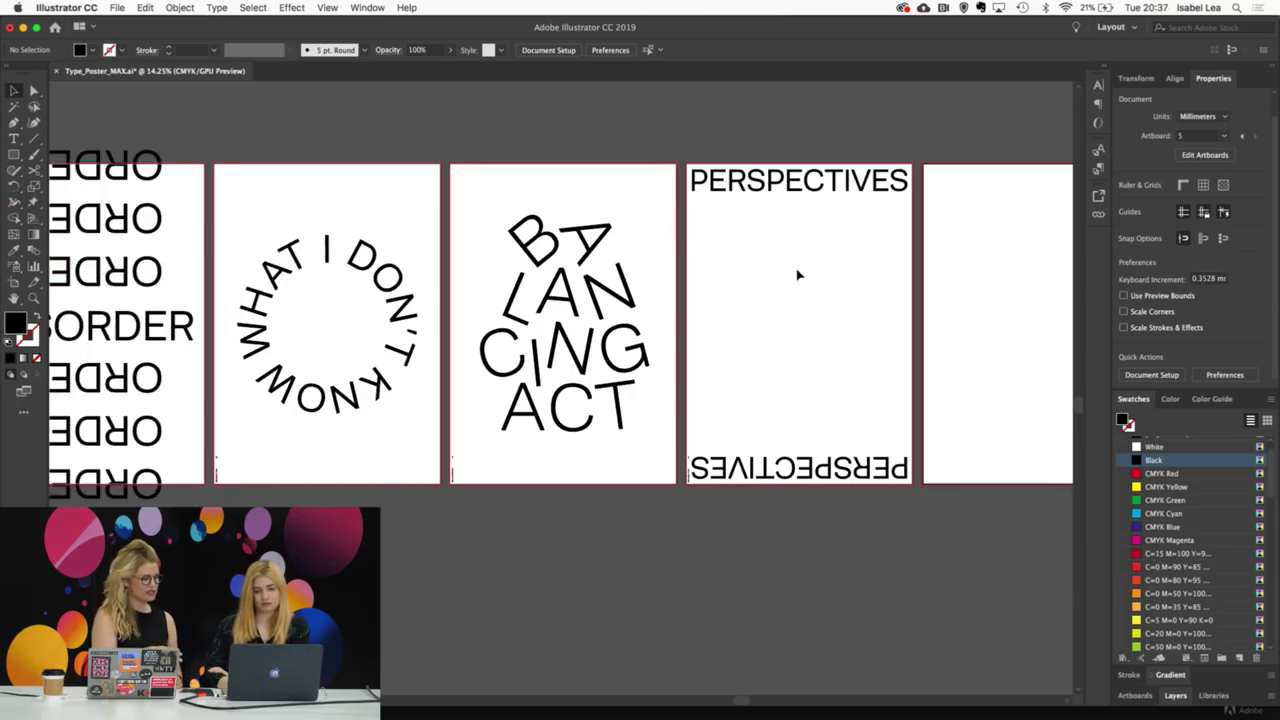
{"action": "scroll", "coordinate": [798, 275], "scroll_direction": "right", "scroll_amount": 5}
Step: Place a text frame reading Hello at 72 pt on the blank fifth artboard
{"action": "left_click", "coordinate": [13, 139]}
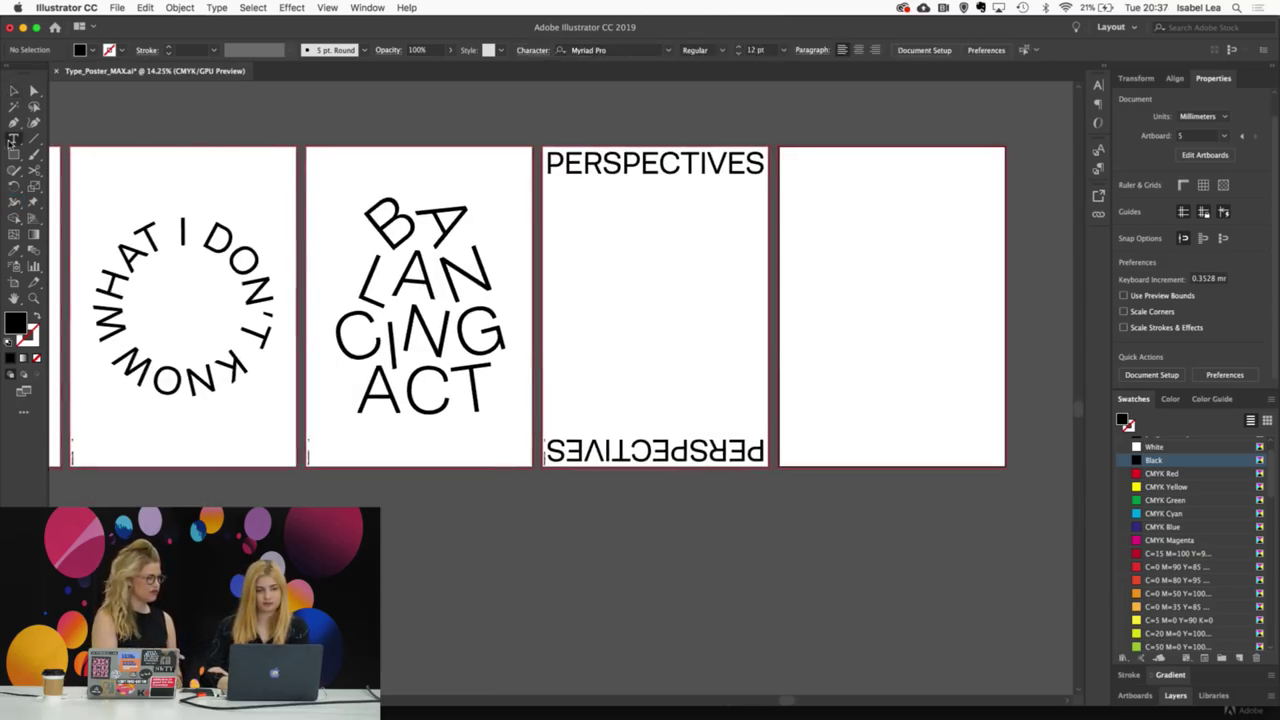
{"action": "left_click_drag", "start_coordinate": [809, 243], "coordinate": [906, 280]}
{"action": "scroll", "coordinate": [840, 241], "scroll_direction": "up", "scroll_amount": 3}
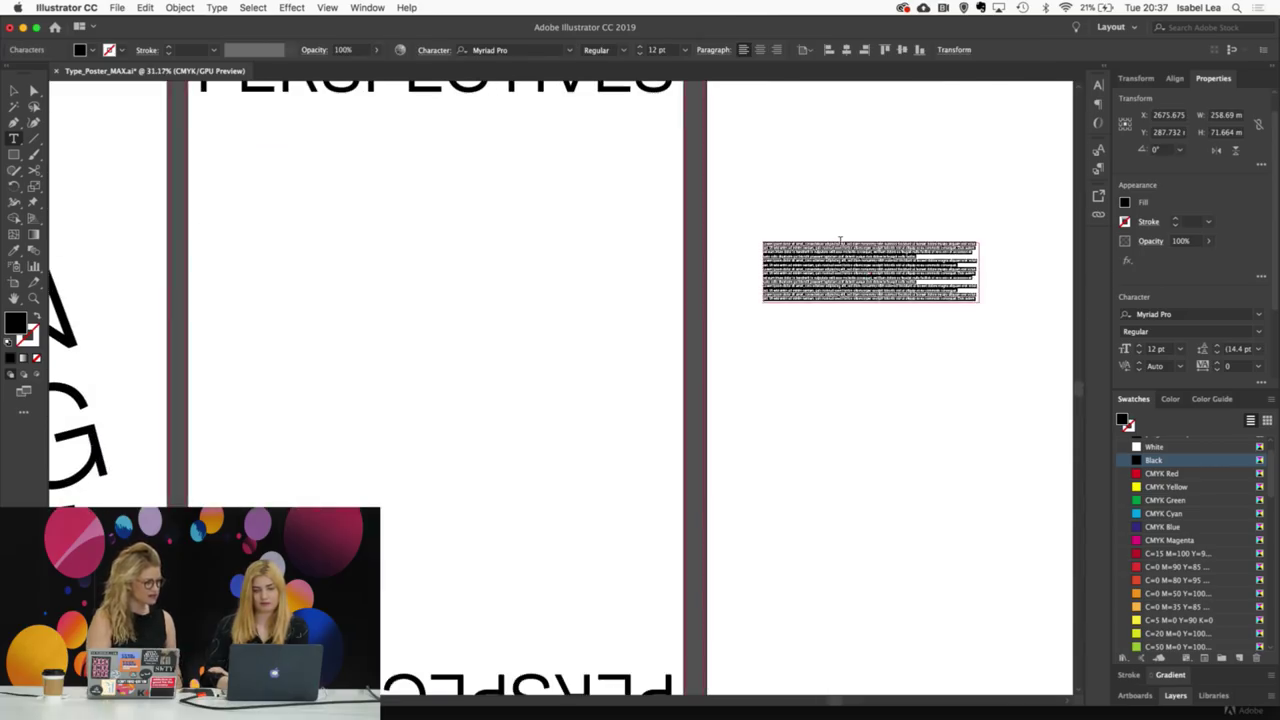
{"action": "key", "text": "BackSpace"}
{"action": "scroll", "coordinate": [842, 270], "scroll_direction": "up", "scroll_amount": 2}
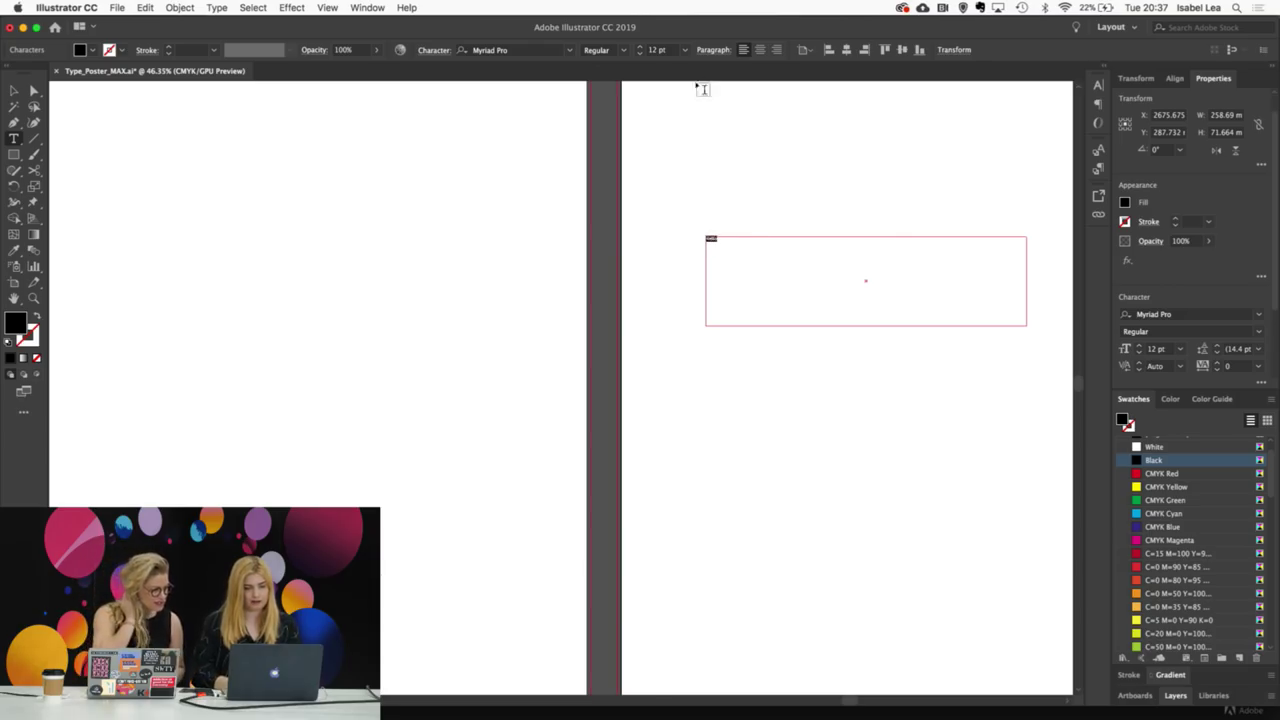
{"action": "left_click", "coordinate": [685, 50]}
{"action": "left_click", "coordinate": [704, 288]}
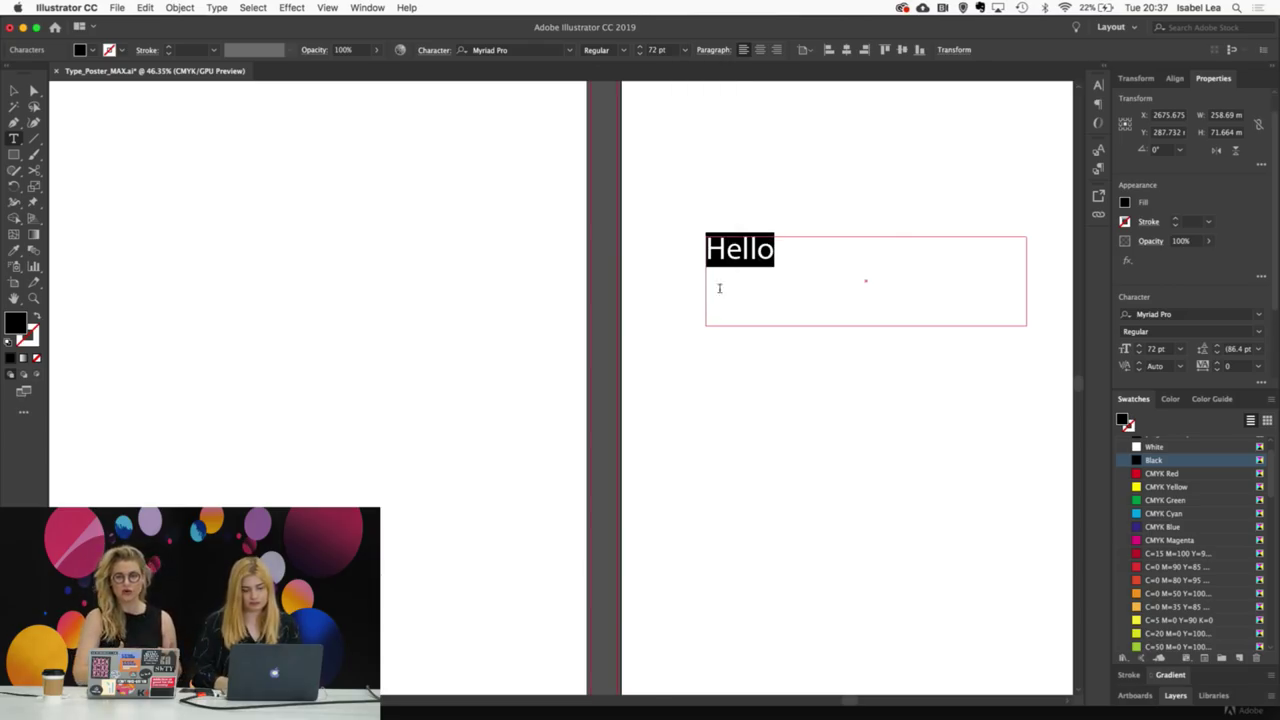
Step: Browse the font family list, open its classification filters and clear the font search
{"action": "left_click", "coordinate": [1259, 316]}
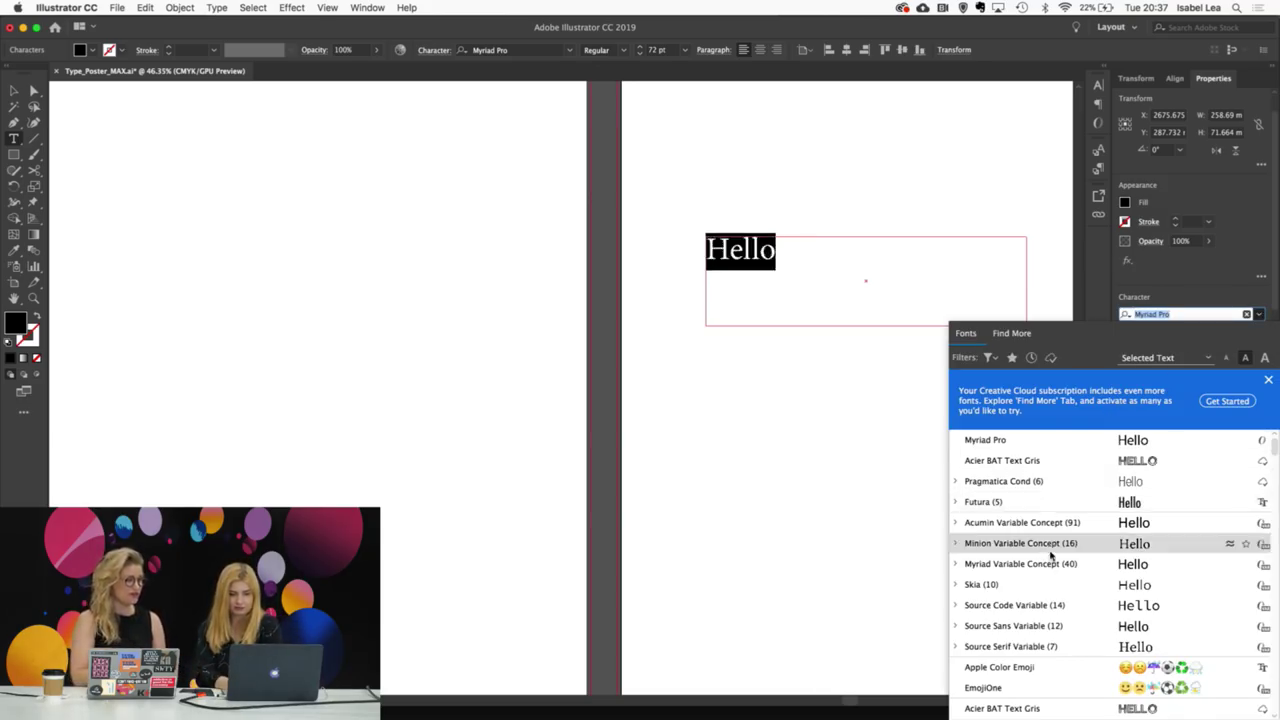
{"action": "scroll", "coordinate": [1045, 585], "scroll_direction": "down", "scroll_amount": 5}
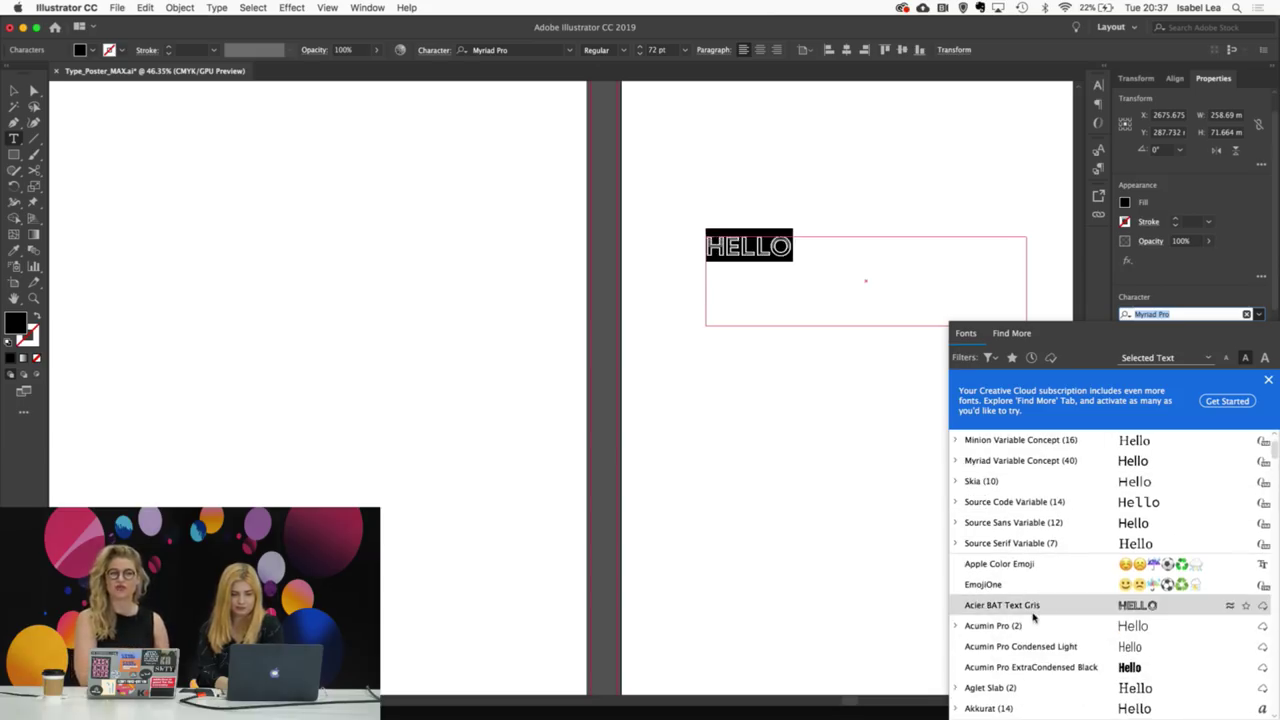
{"action": "scroll", "coordinate": [1040, 635], "scroll_direction": "down", "scroll_amount": 5}
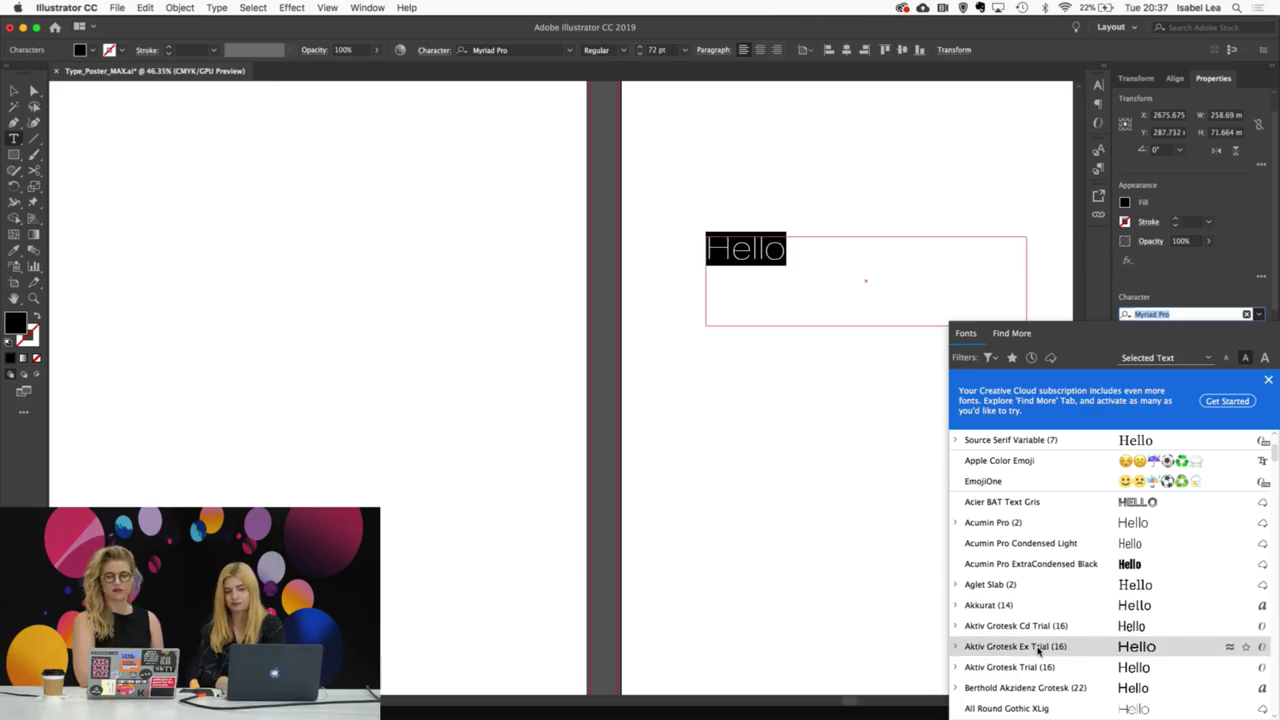
{"action": "left_click", "coordinate": [990, 358]}
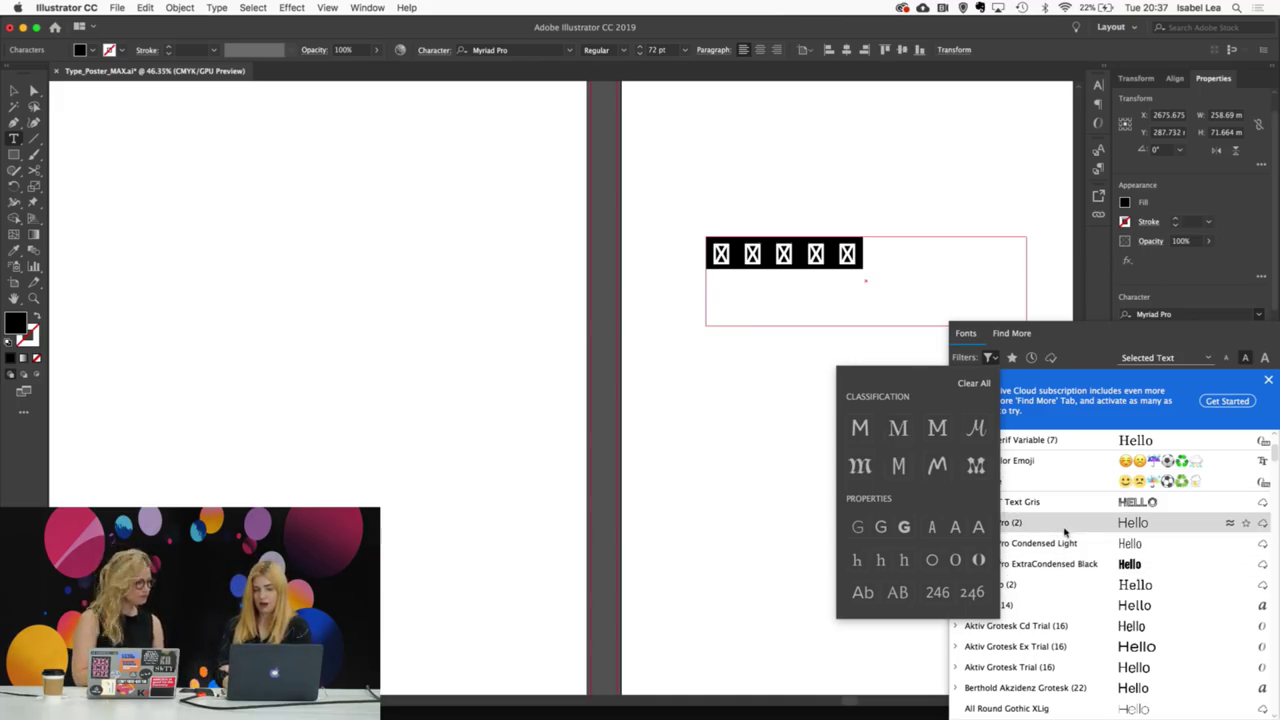
{"action": "key", "text": "BackSpace"}
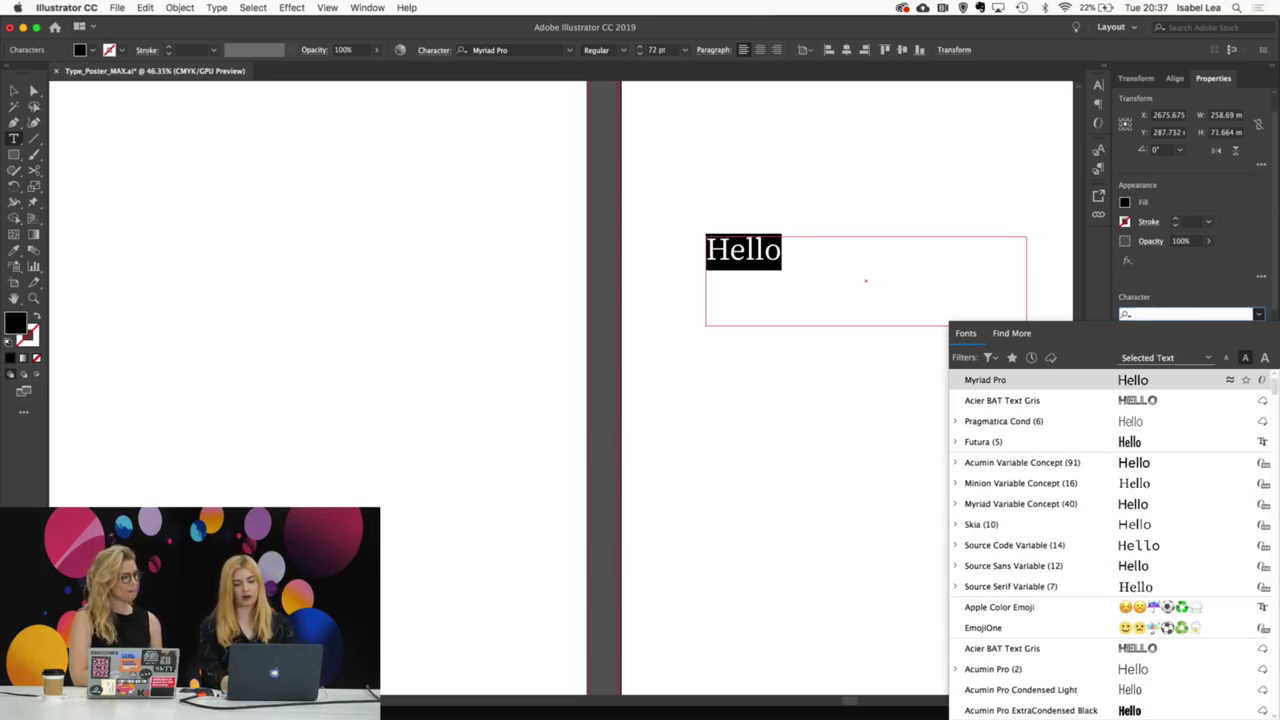
Step: Replace Hello with EXPOSURE and set the word in Runda Light
{"action": "left_click", "coordinate": [789, 249]}
{"action": "left_click_drag", "start_coordinate": [806, 252], "coordinate": [690, 249]}
{"action": "key", "text": "BackSpace"}
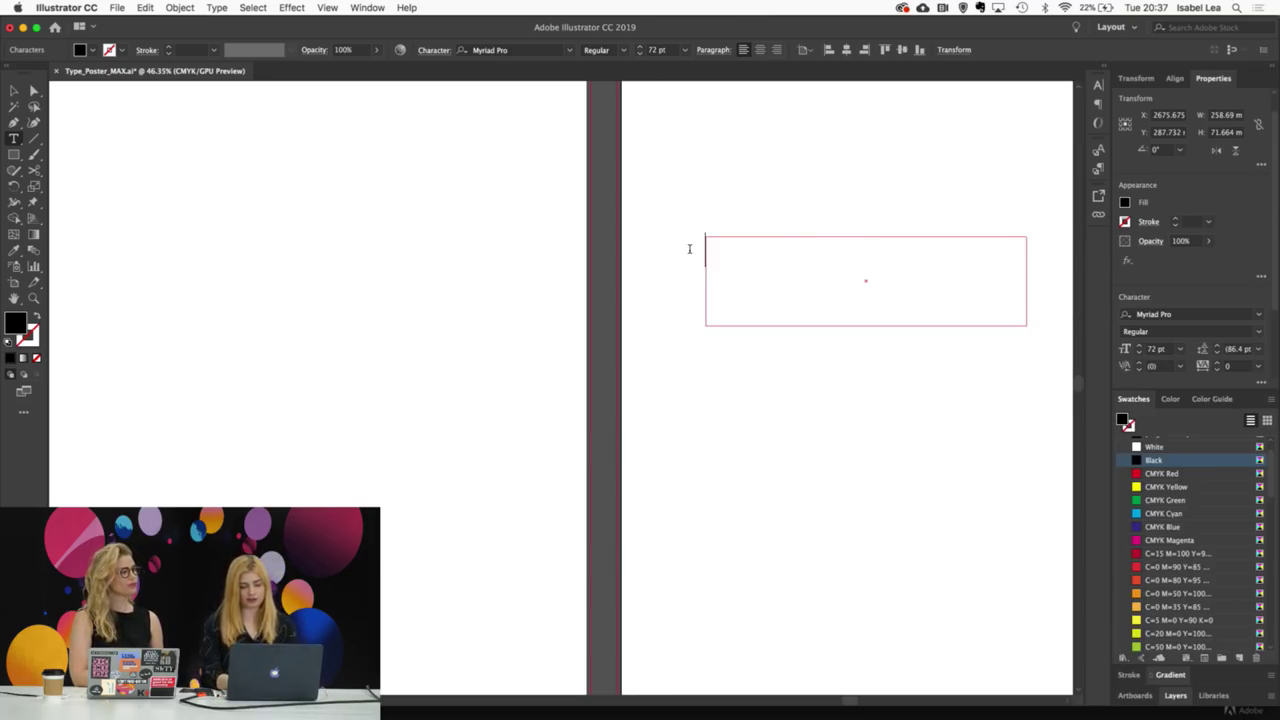
{"action": "type", "text": "E"}
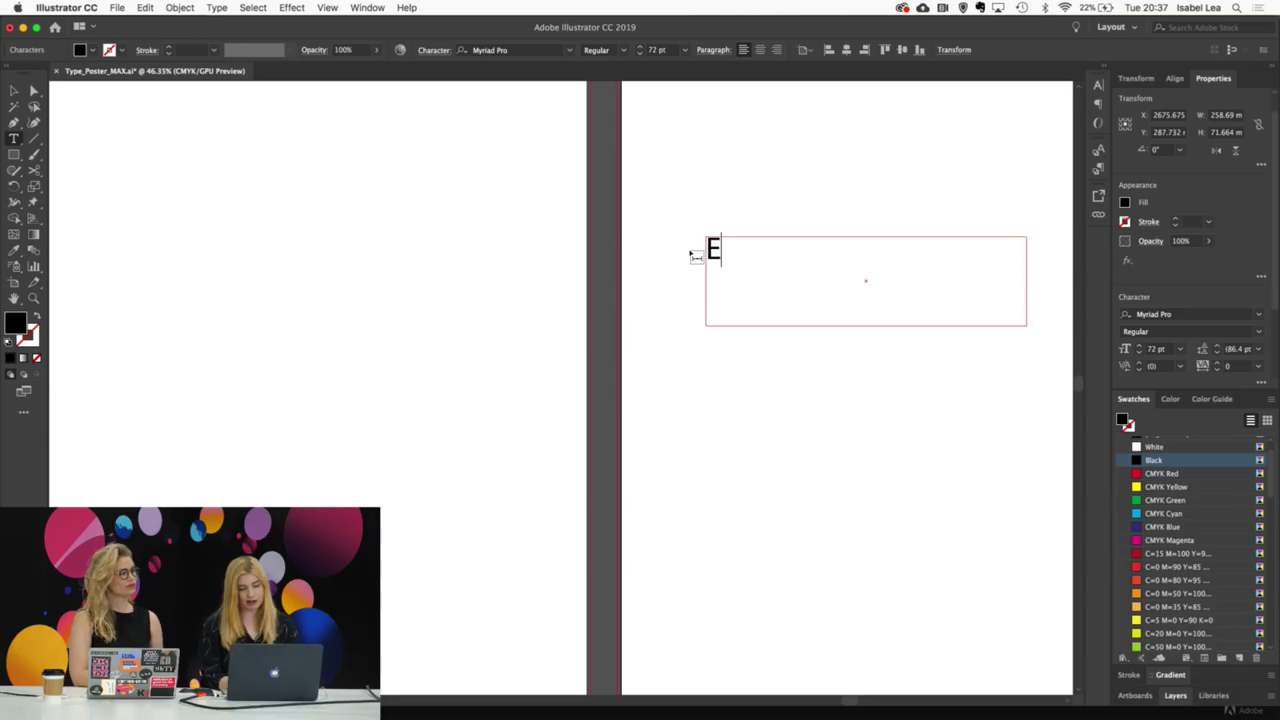
{"action": "type", "text": "XPOSURE"}
{"action": "scroll", "coordinate": [860, 270], "scroll_direction": "up", "scroll_amount": 1}
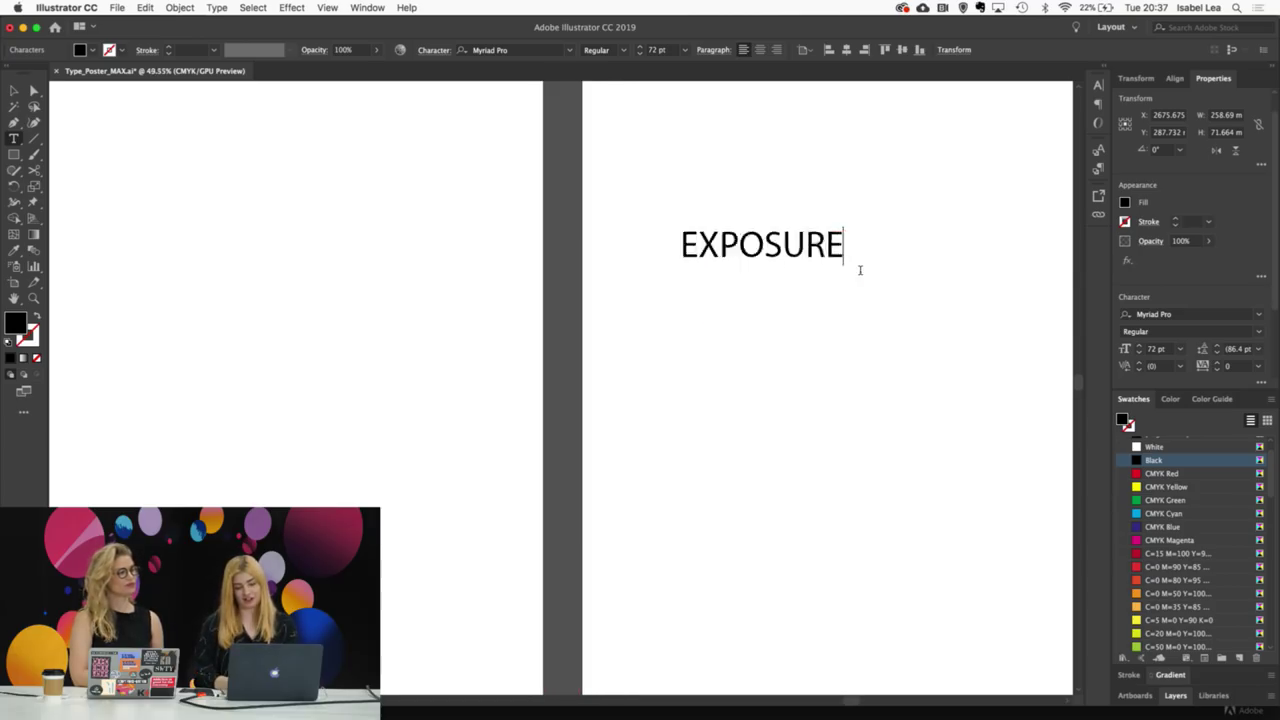
{"action": "scroll", "coordinate": [860, 270], "scroll_direction": "up", "scroll_amount": 2}
{"action": "left_click_drag", "start_coordinate": [866, 283], "coordinate": [543, 100]}
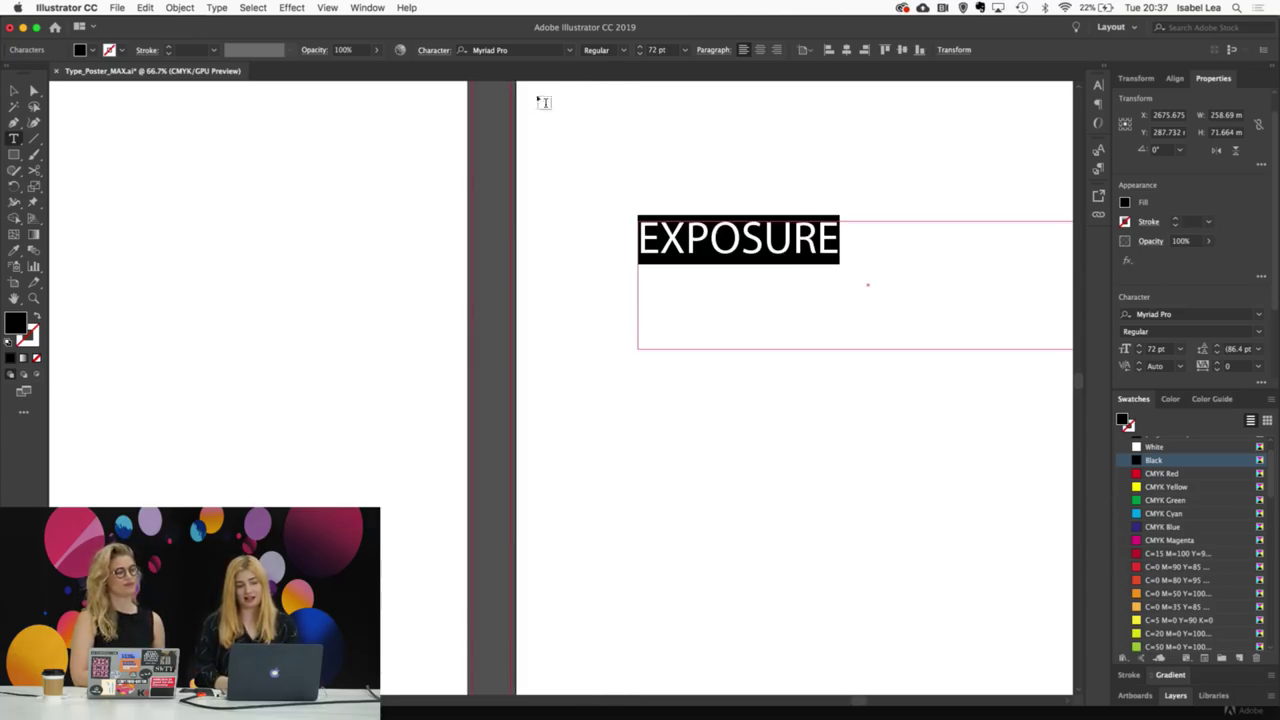
{"action": "left_click", "coordinate": [505, 50]}
{"action": "type", "text": "runda"}
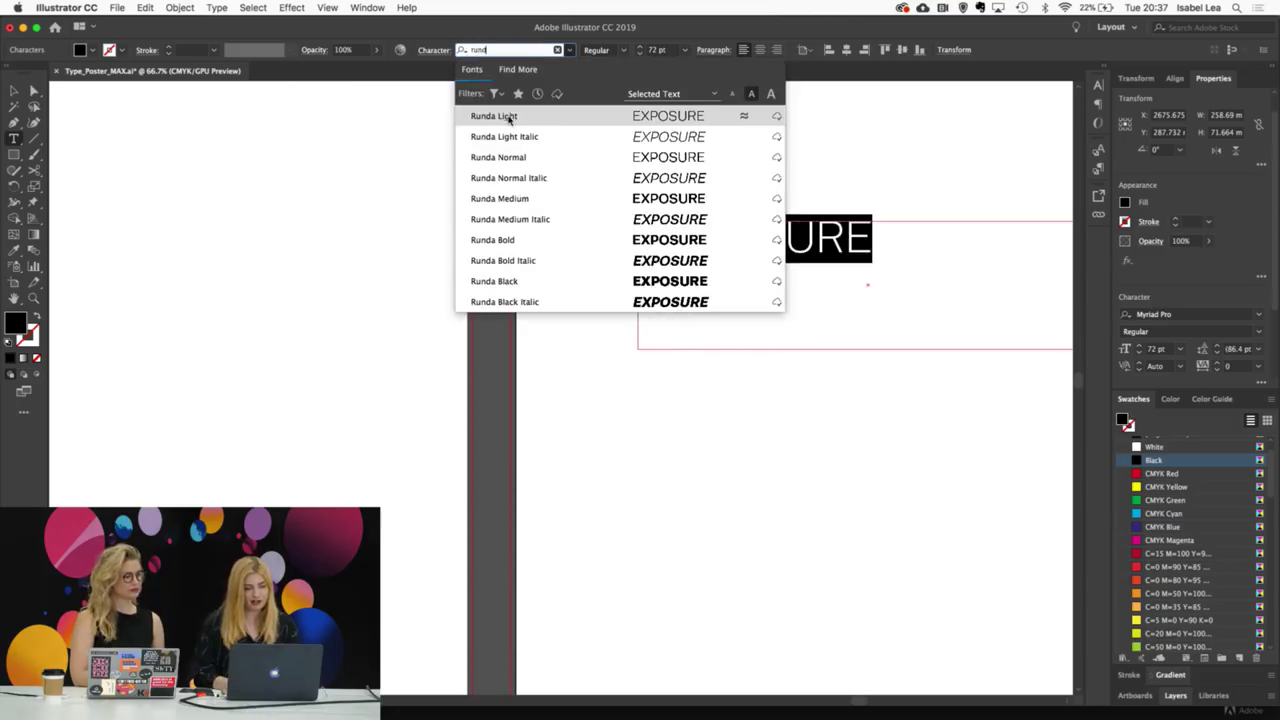
{"action": "left_click", "coordinate": [500, 117]}
Step: Swap the S, first E and last E for $, € and £ so it reads €XPO$UR£
{"action": "left_click", "coordinate": [843, 233]}
{"action": "left_click", "coordinate": [786, 240]}
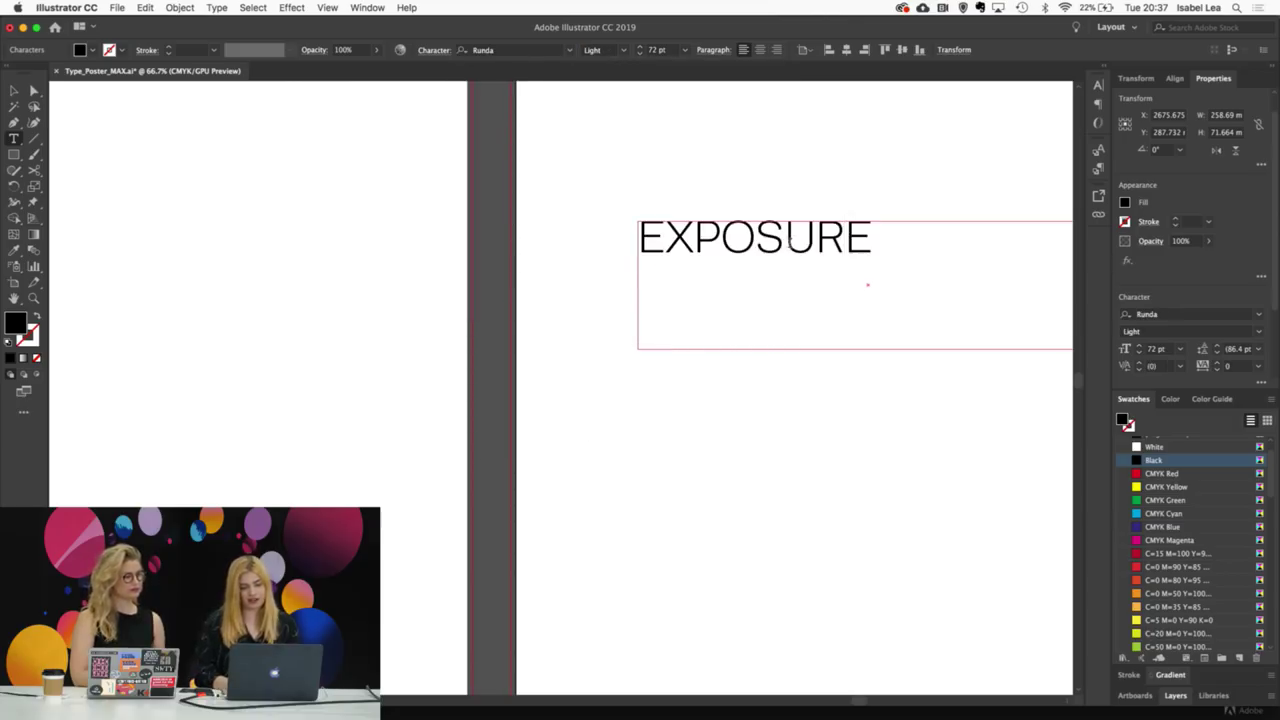
{"action": "key", "text": "BackSpace"}
{"action": "type", "text": "$"}
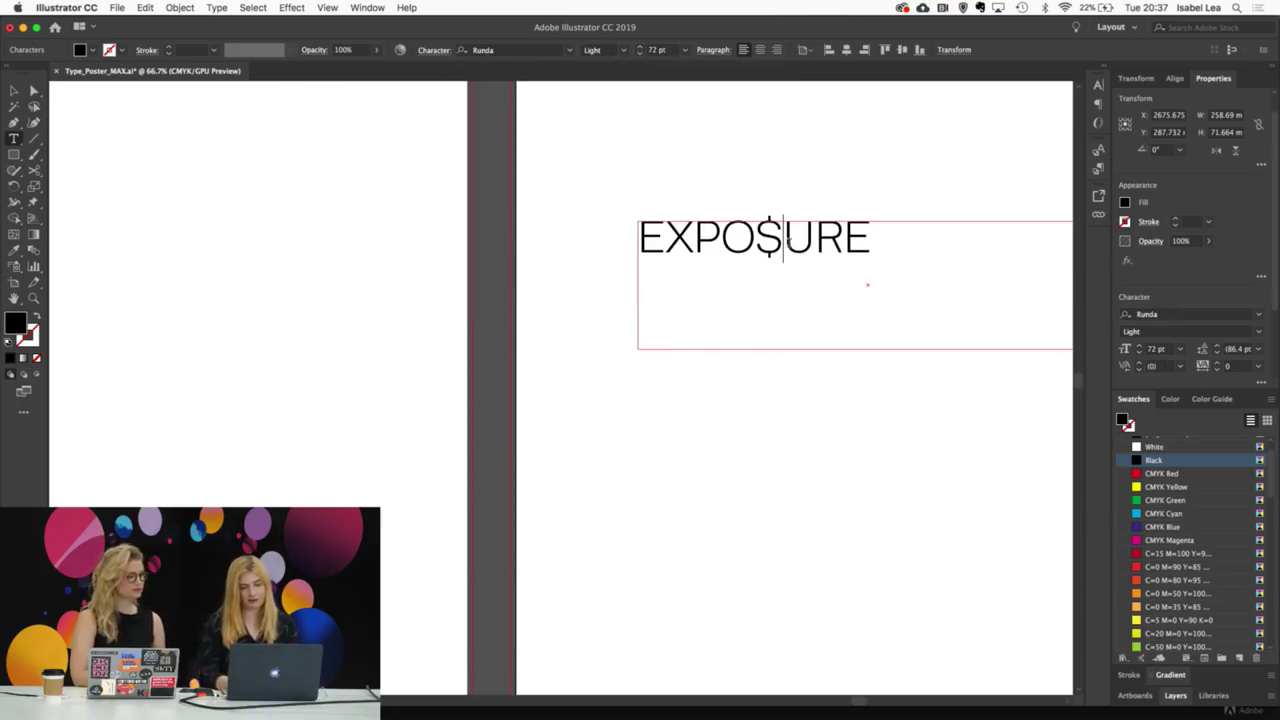
{"action": "left_click", "coordinate": [669, 236]}
{"action": "key", "text": "BackSpace"}
{"action": "type", "text": "@"}
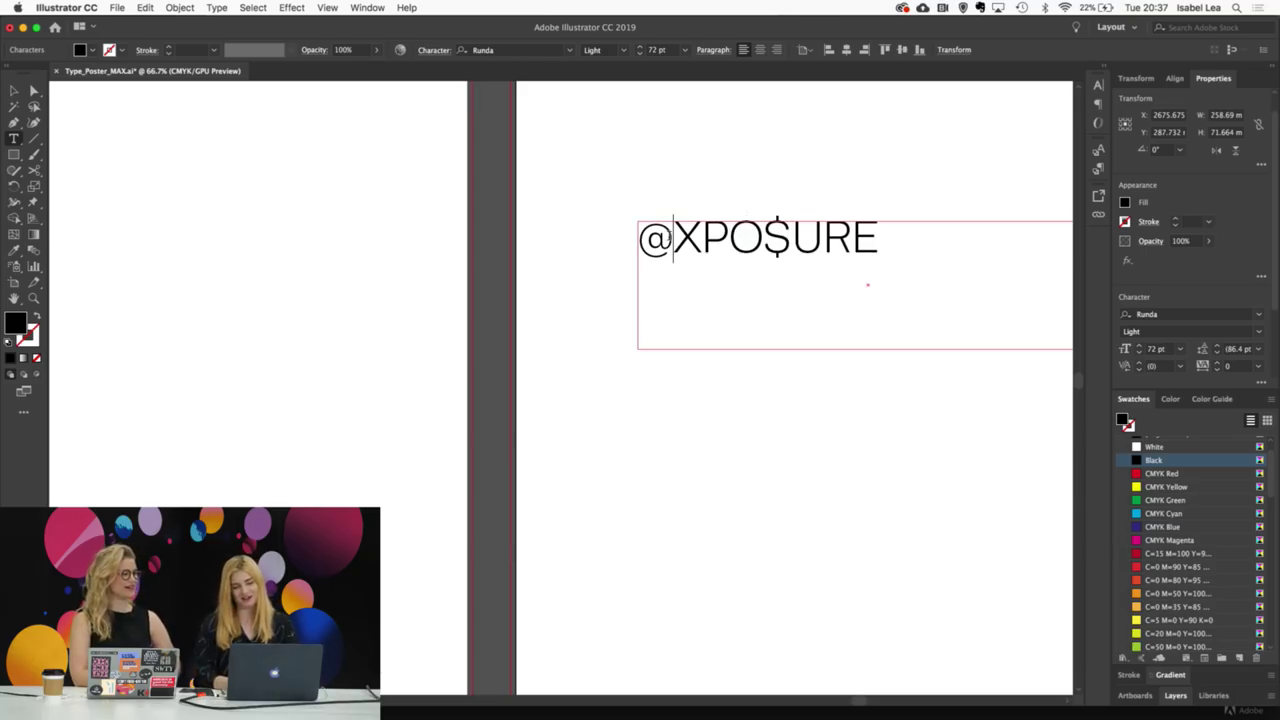
{"action": "key", "text": "BackSpace"}
{"action": "type", "text": "€"}
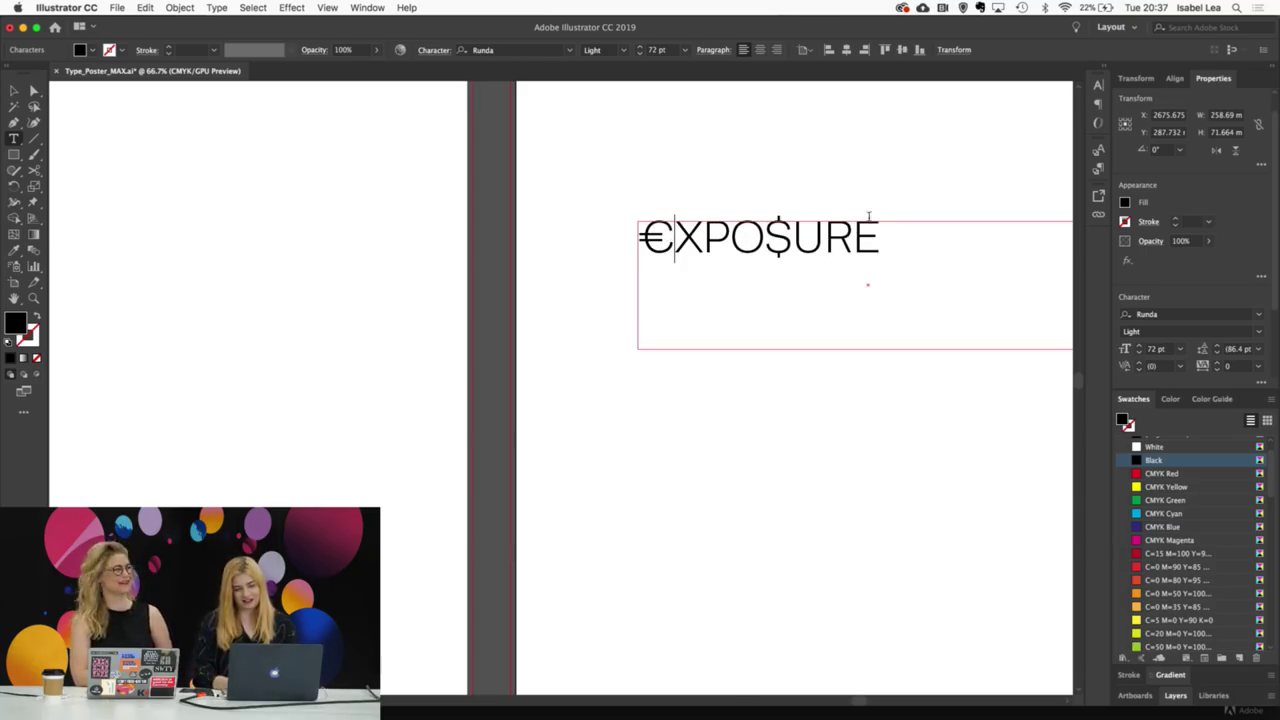
{"action": "left_click", "coordinate": [882, 237]}
{"action": "key", "text": "BackSpace"}
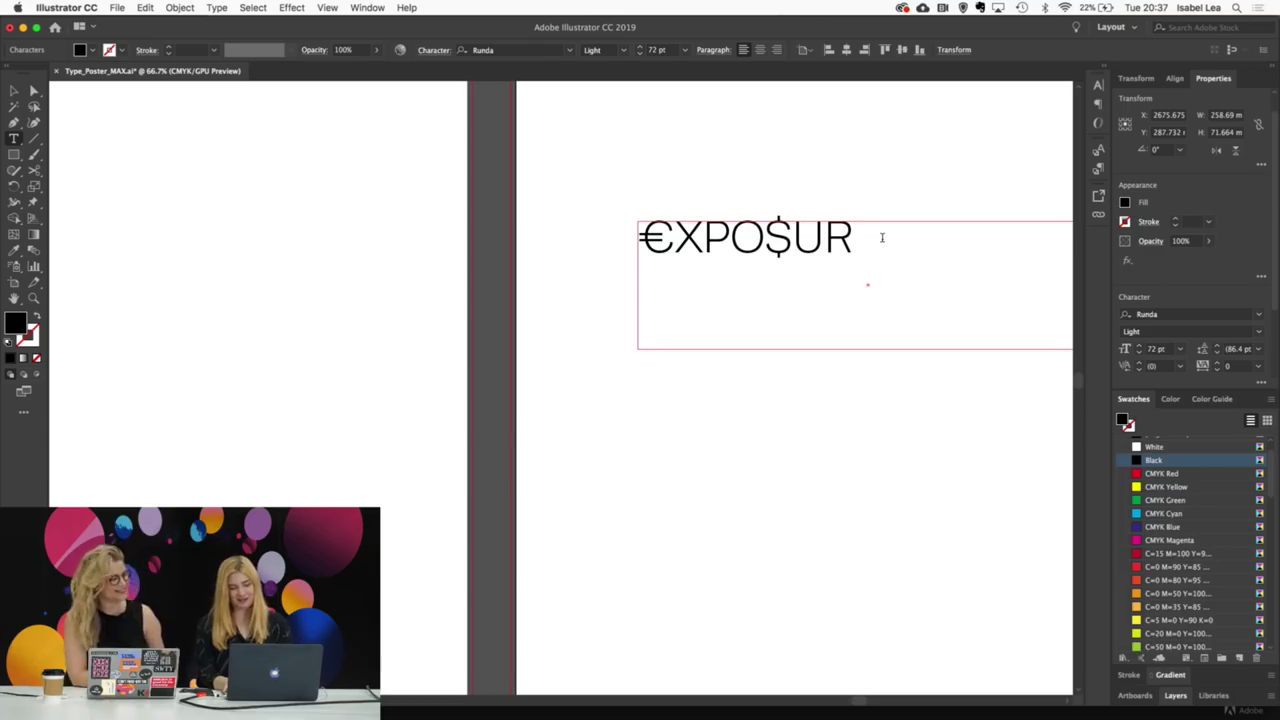
{"action": "type", "text": "£"}
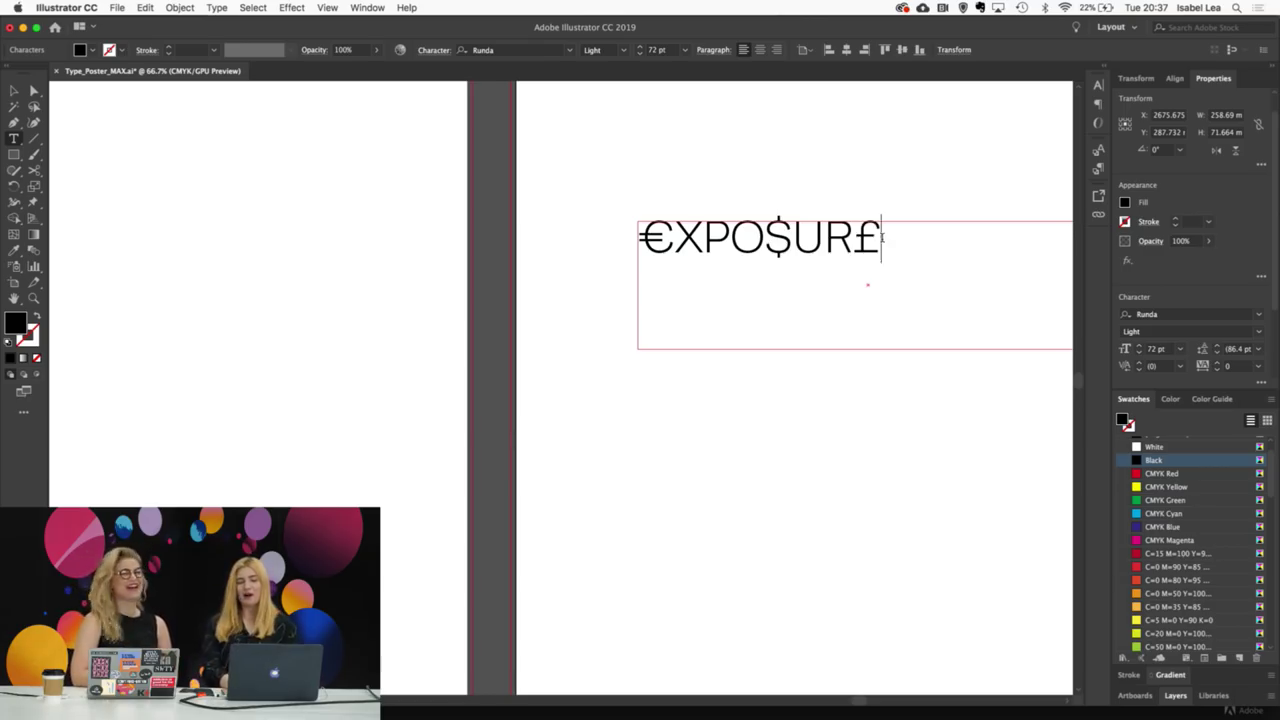
{"action": "scroll", "coordinate": [882, 237], "scroll_direction": "up", "scroll_amount": 2}
{"action": "key", "text": "shift+Left"}
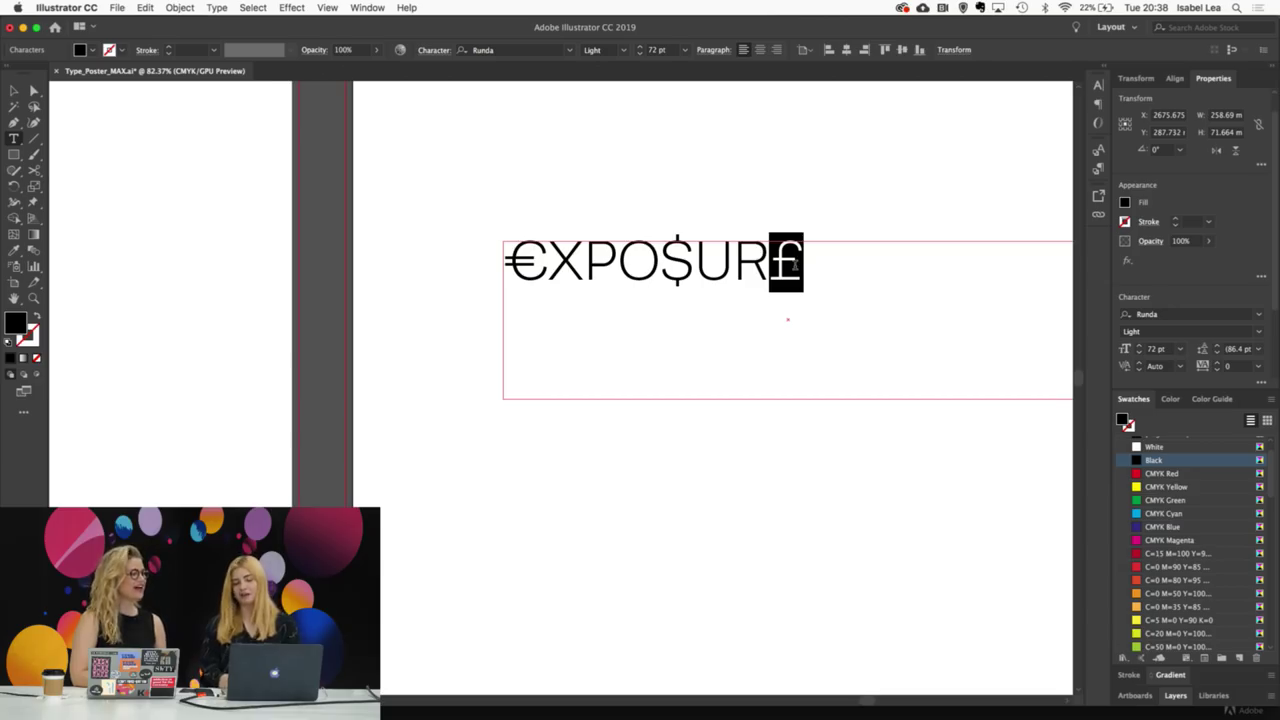
{"action": "left_click", "coordinate": [1259, 318]}
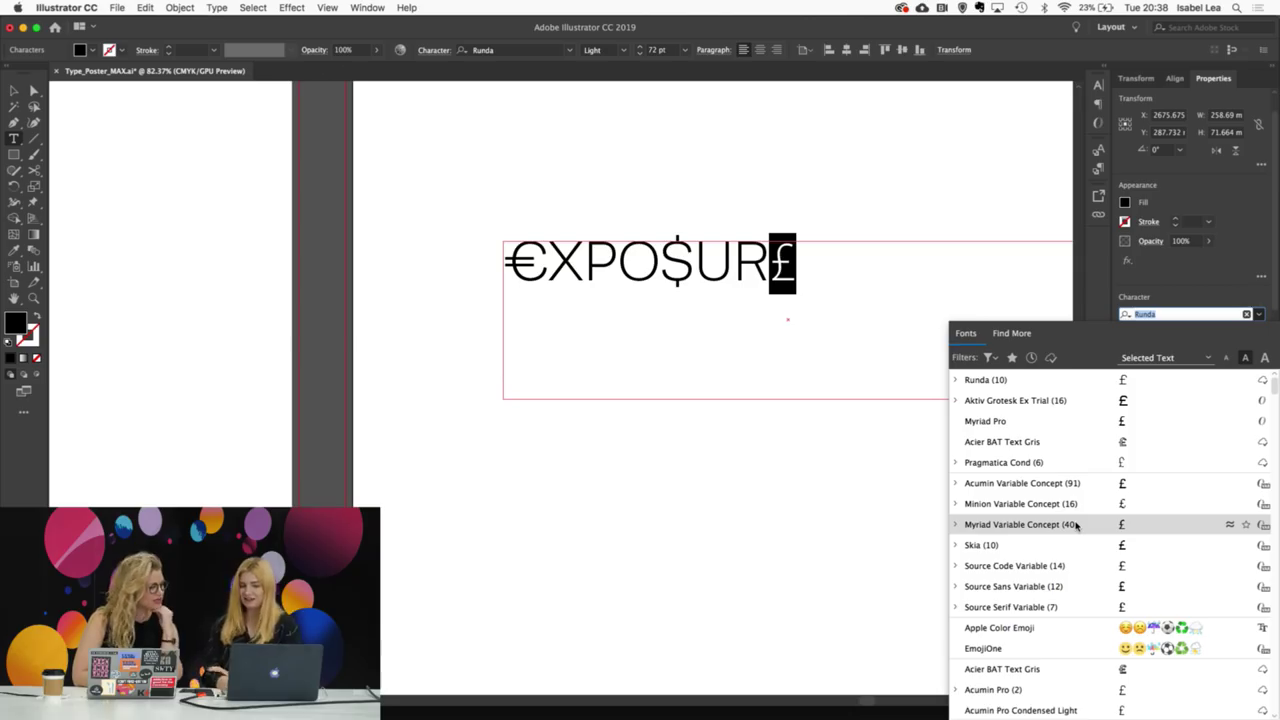
{"action": "scroll", "coordinate": [1076, 524], "scroll_direction": "down", "scroll_amount": 5}
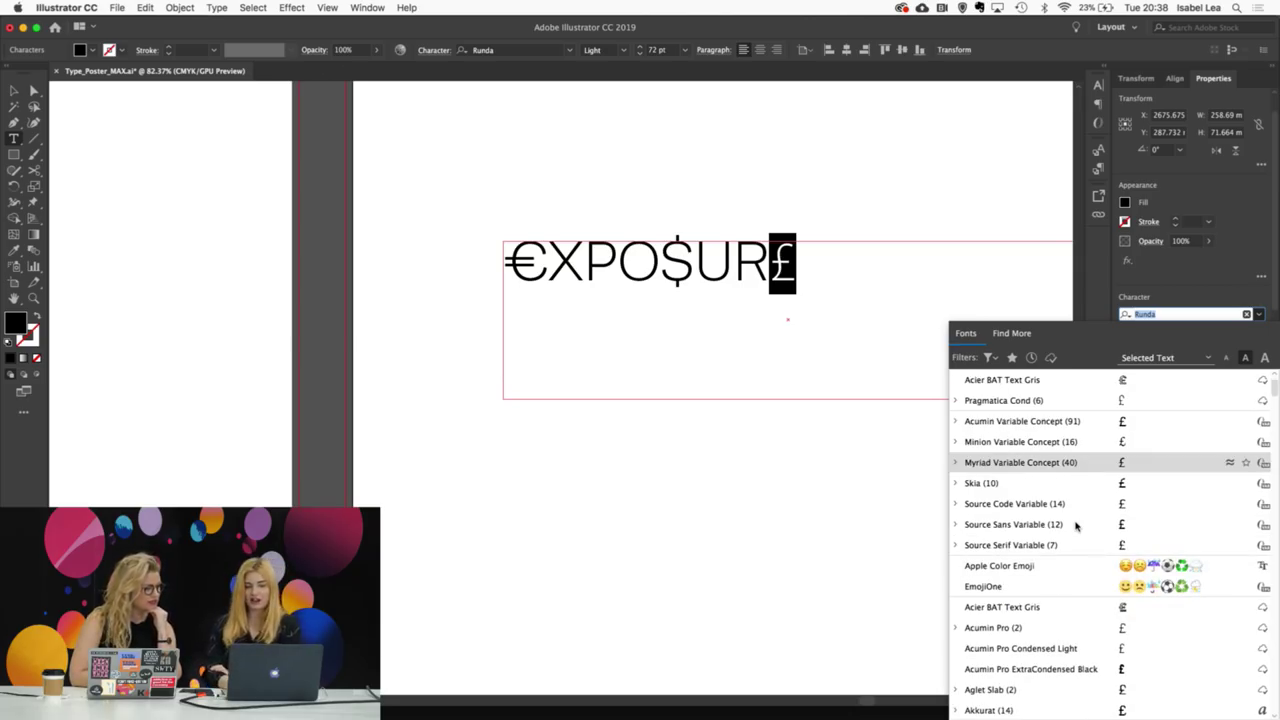
{"action": "scroll", "coordinate": [1056, 620], "scroll_direction": "down", "scroll_amount": 10}
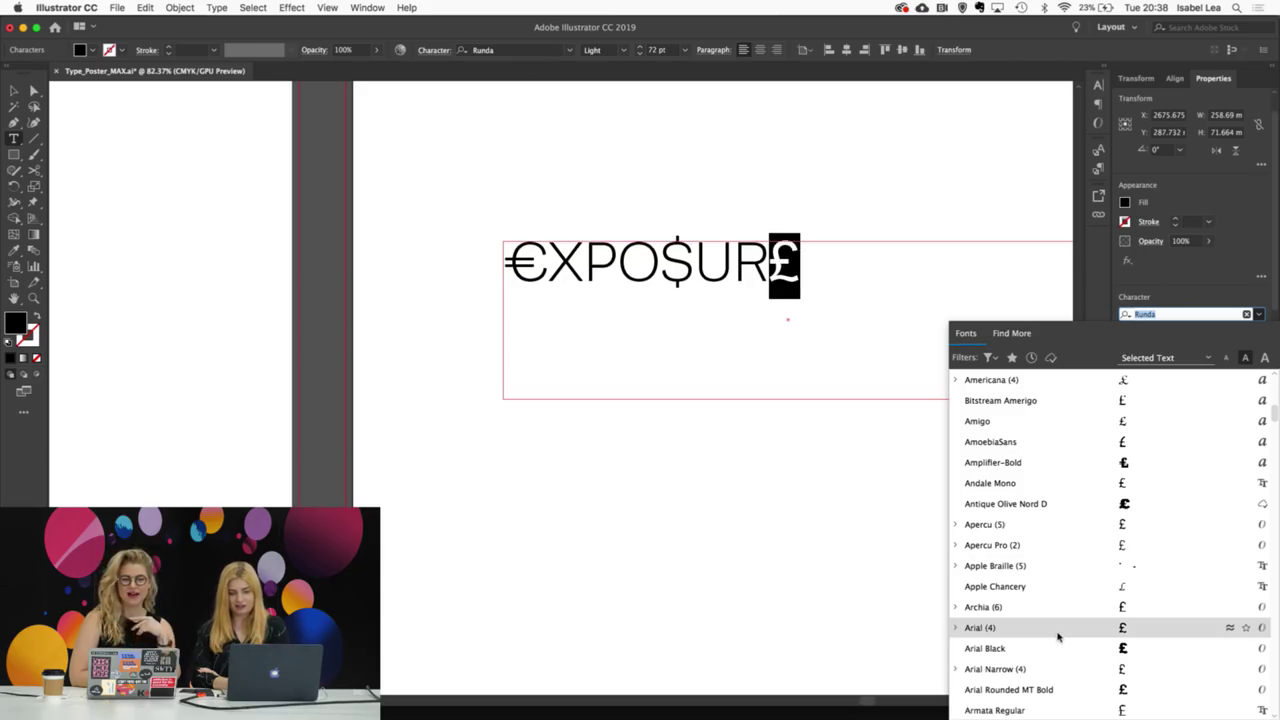
{"action": "scroll", "coordinate": [1058, 636], "scroll_direction": "down", "scroll_amount": 3}
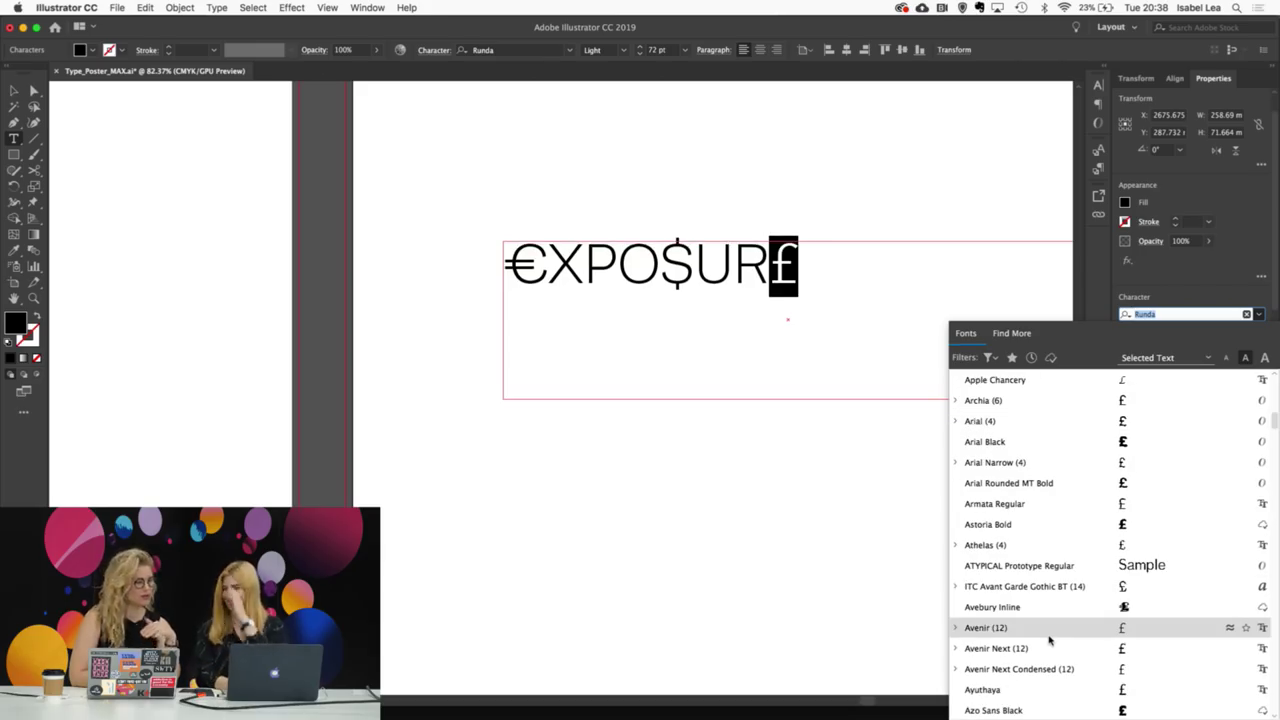
{"action": "scroll", "coordinate": [1049, 638], "scroll_direction": "down", "scroll_amount": 3}
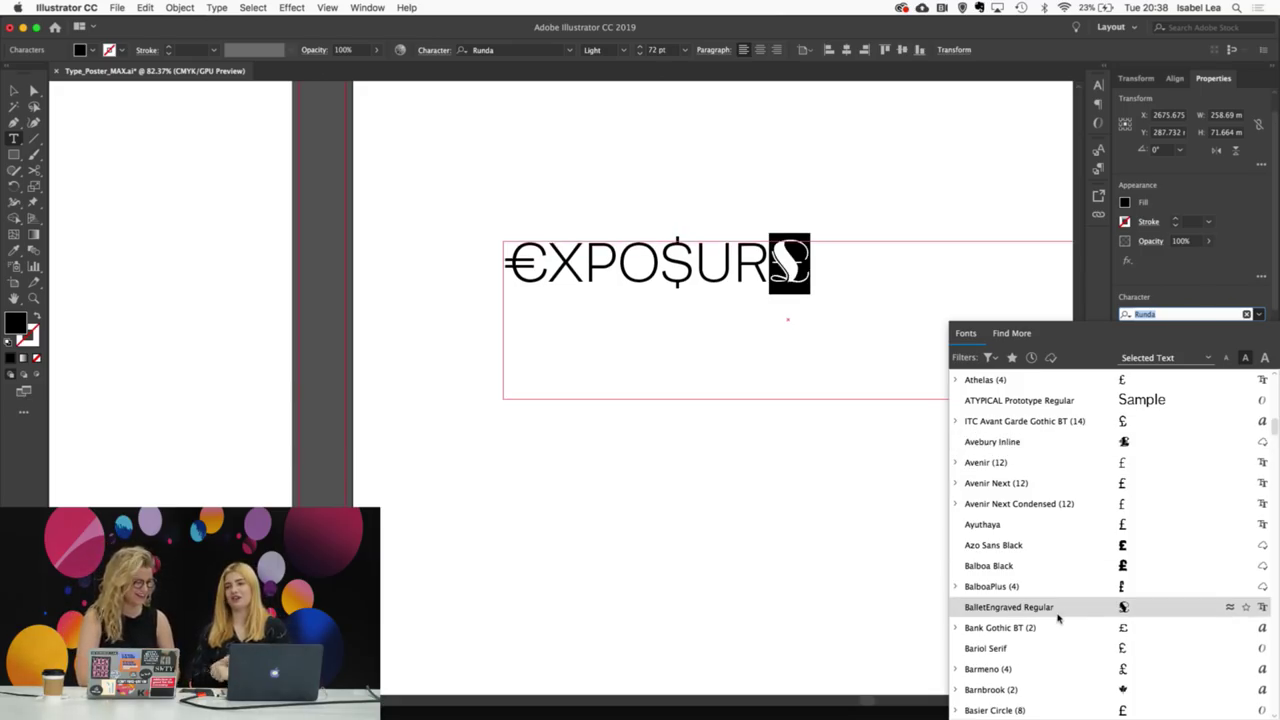
{"action": "scroll", "coordinate": [1058, 618], "scroll_direction": "down", "scroll_amount": 4}
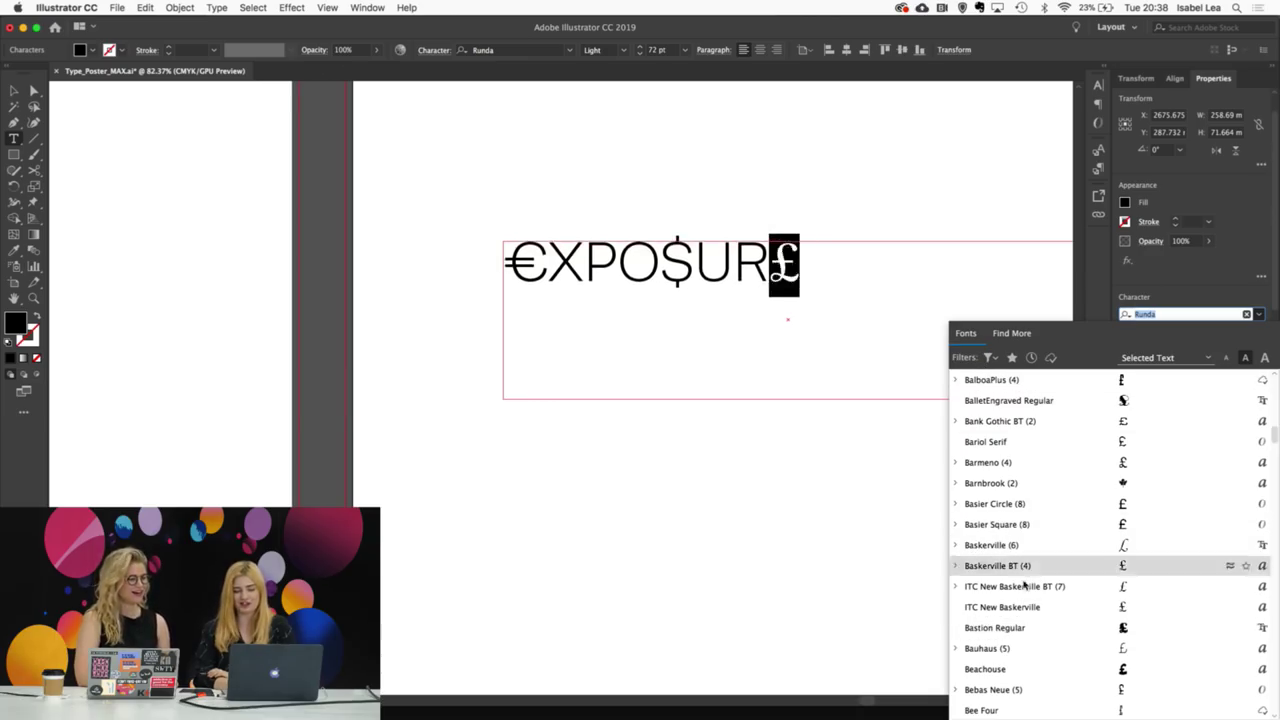
{"action": "left_click", "coordinate": [989, 357]}
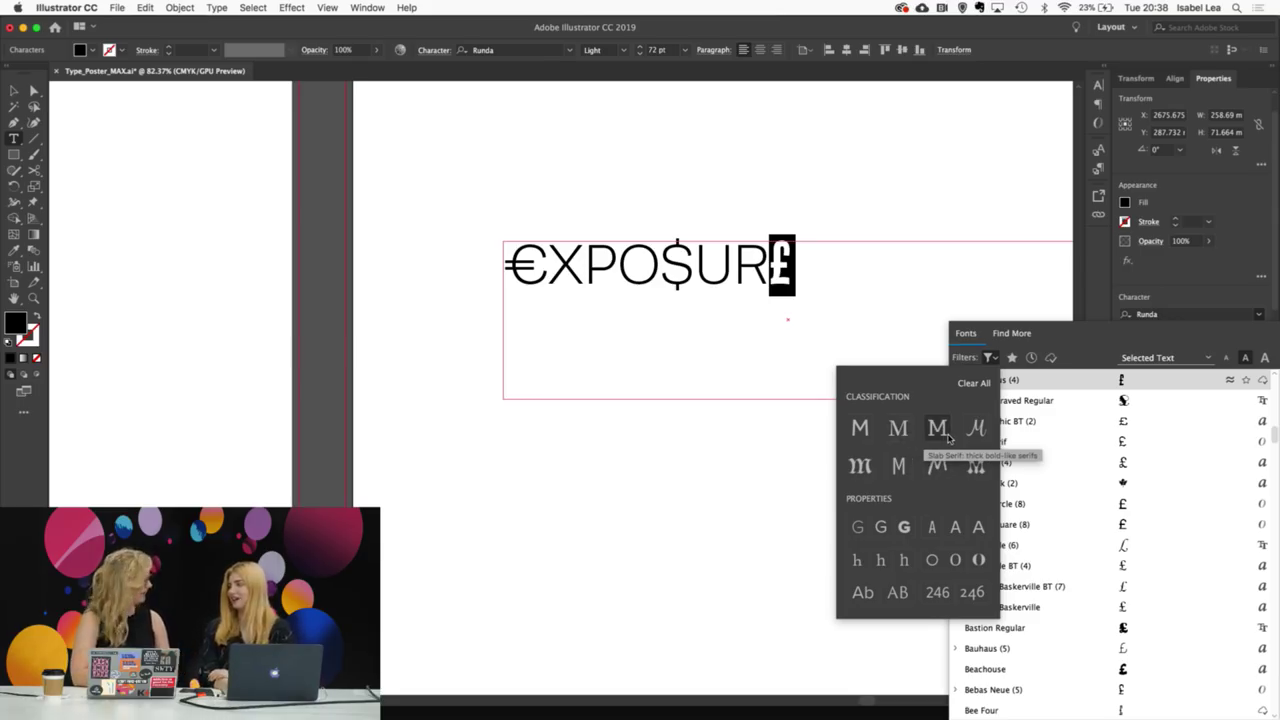
{"action": "left_click", "coordinate": [860, 428]}
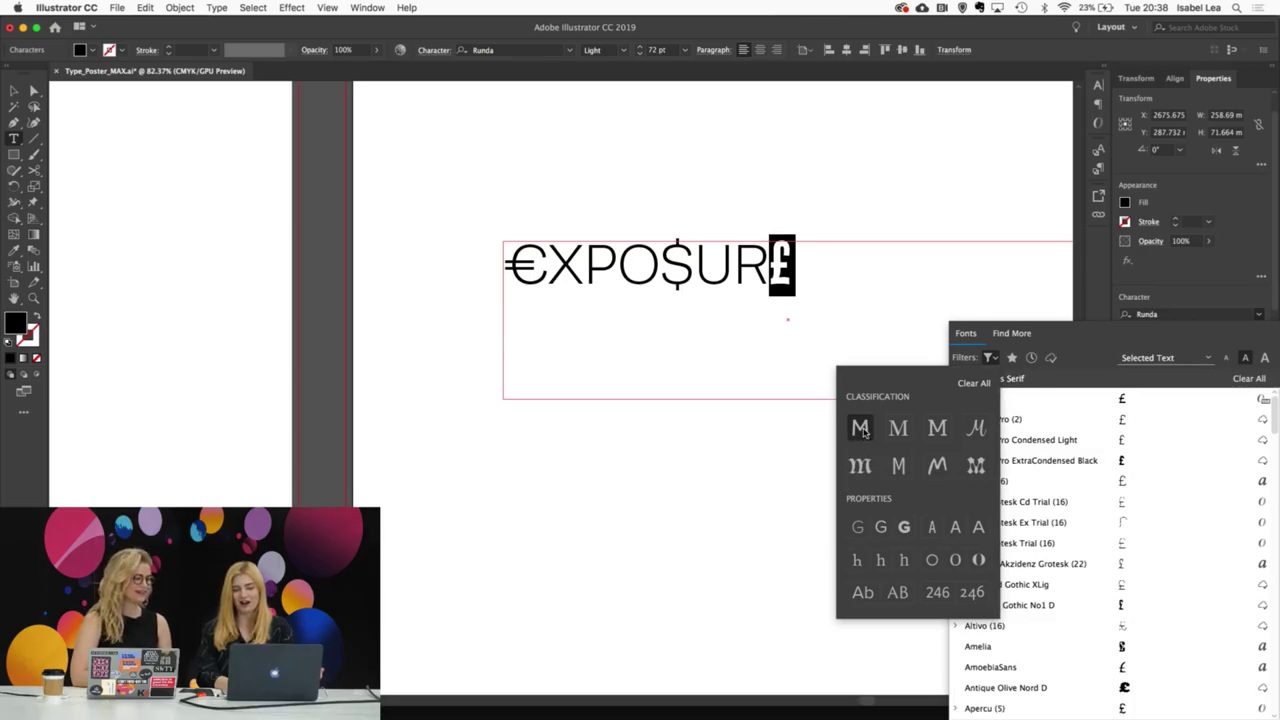
{"action": "left_click", "coordinate": [882, 530]}
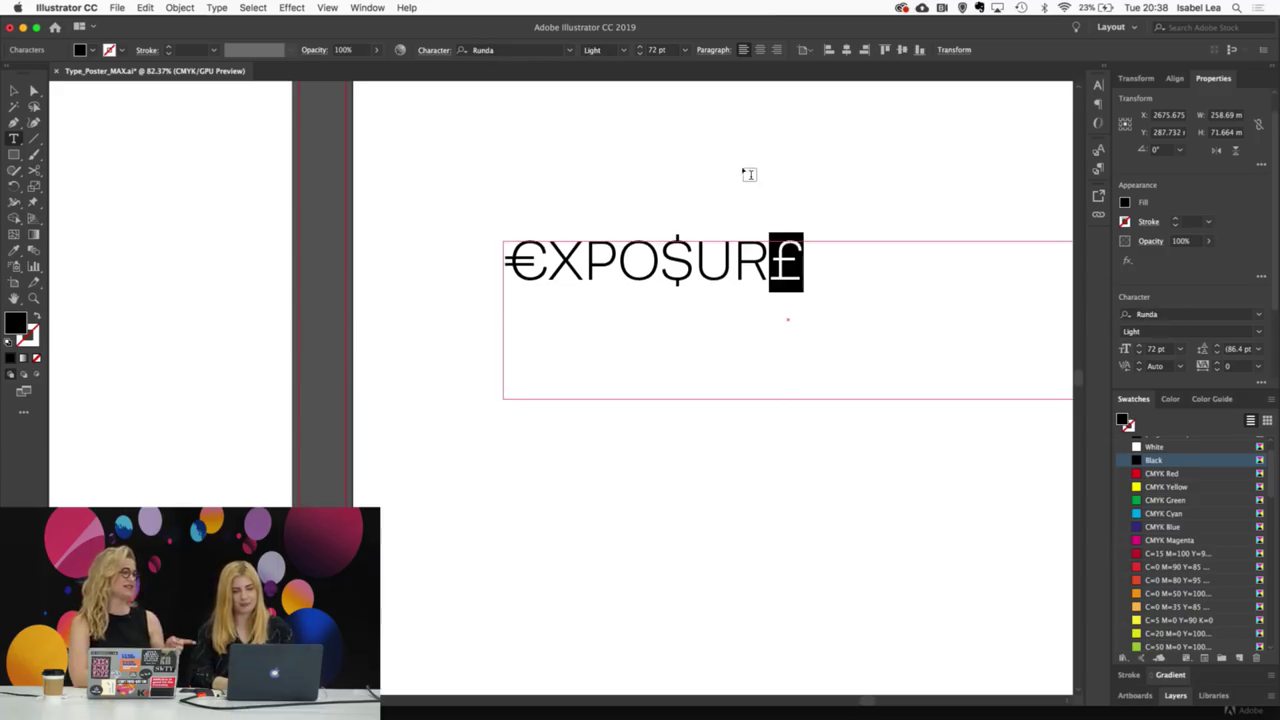
Step: Zoom in on the €XPO$UR£ line and select its final £ glyph
{"action": "left_click", "coordinate": [1258, 316]}
{"action": "left_click", "coordinate": [879, 241]}
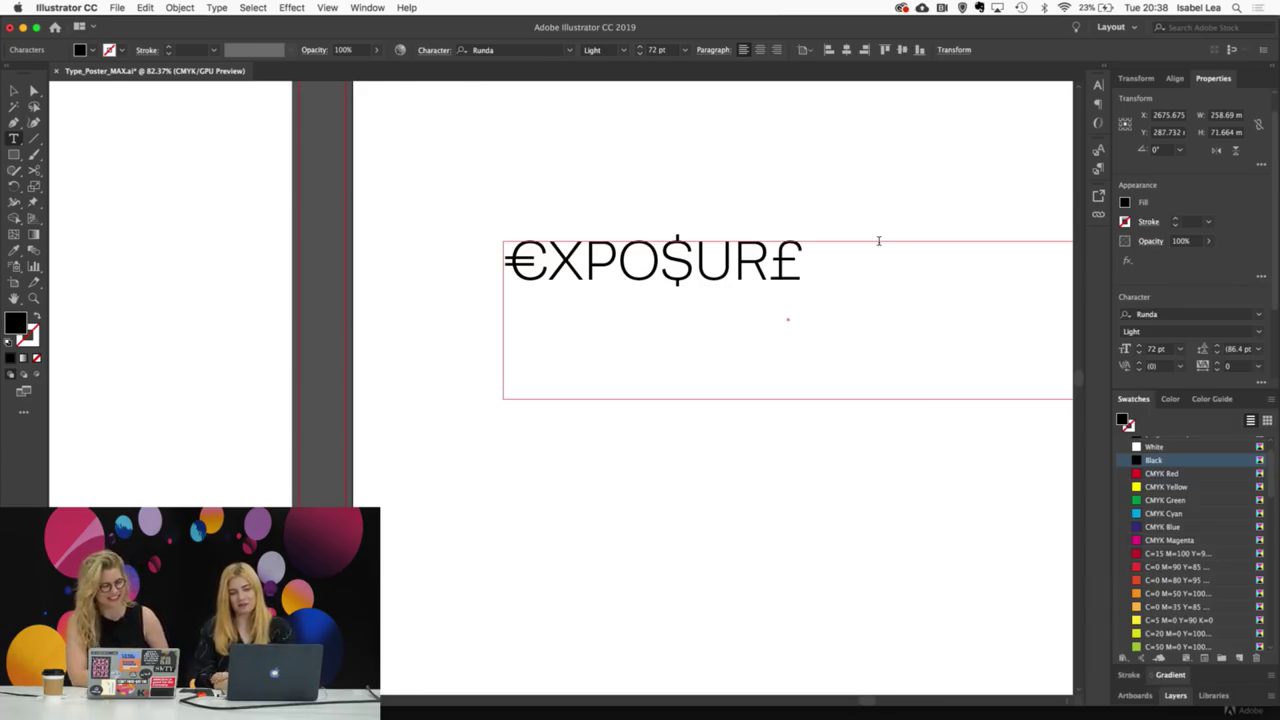
{"action": "key", "text": "super+minus"}
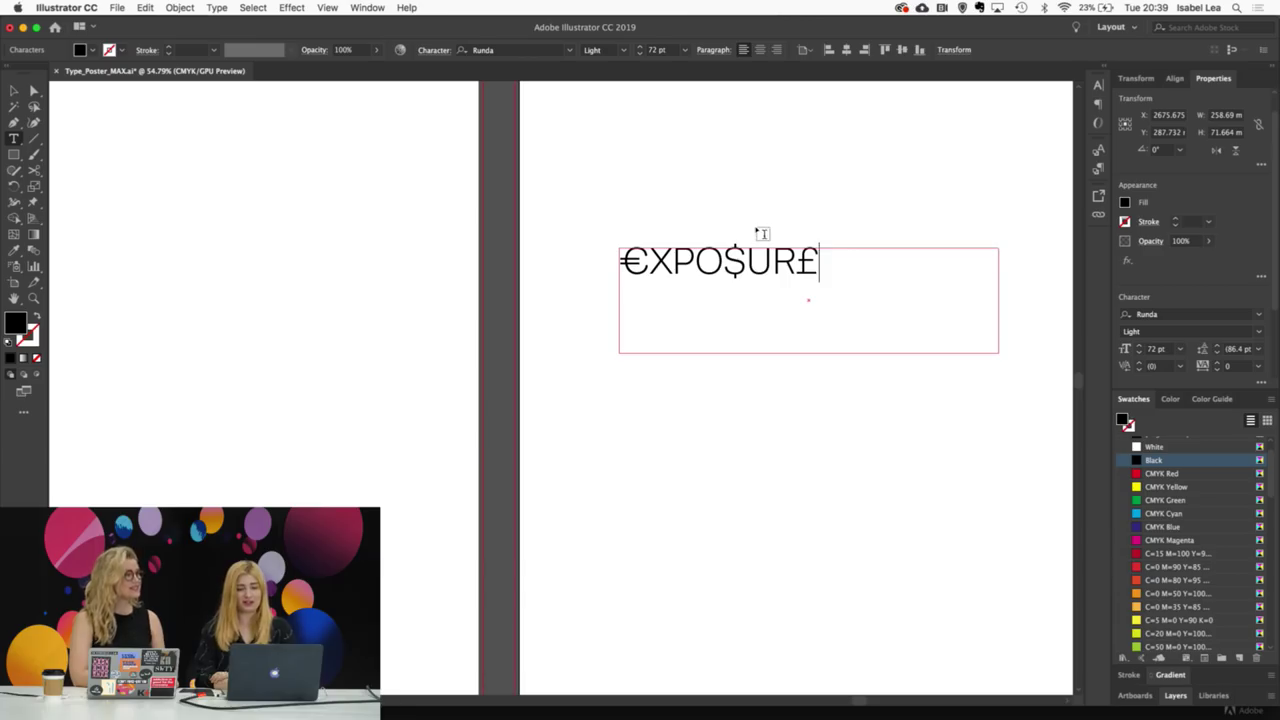
{"action": "left_click_drag", "start_coordinate": [814, 262], "coordinate": [586, 207]}
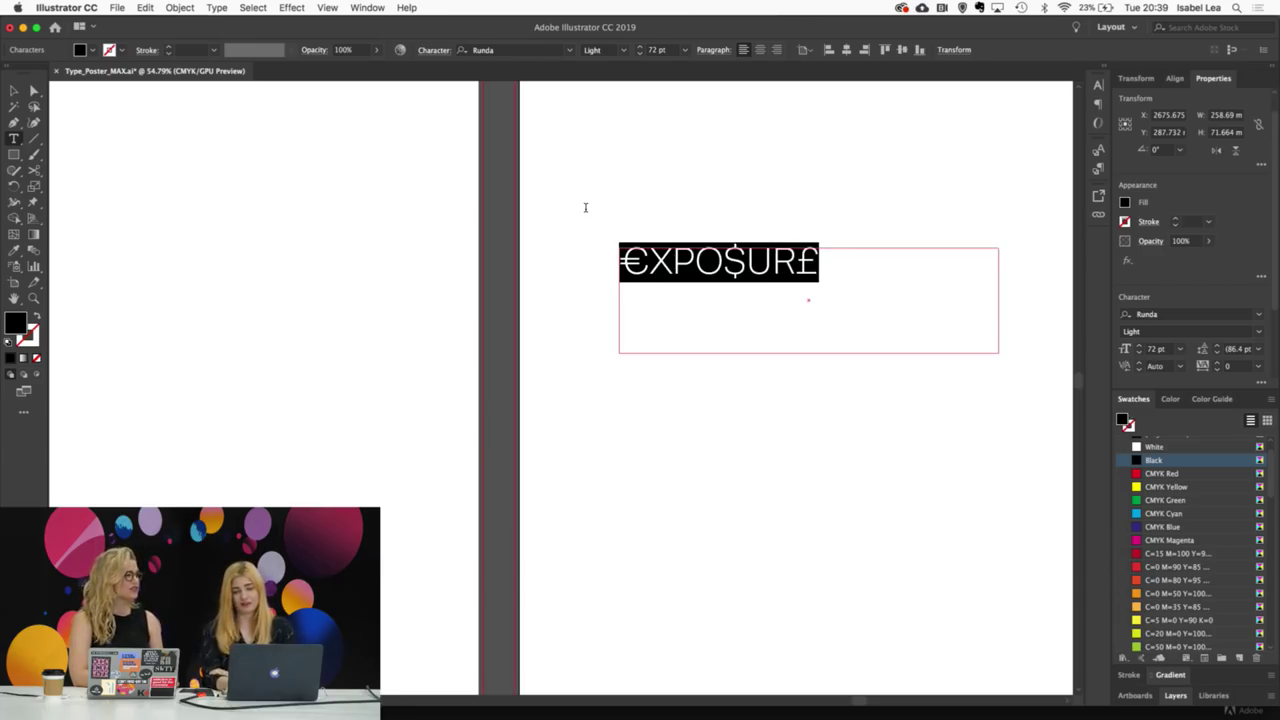
{"action": "left_click", "coordinate": [815, 267]}
{"action": "key", "text": "super+plus"}
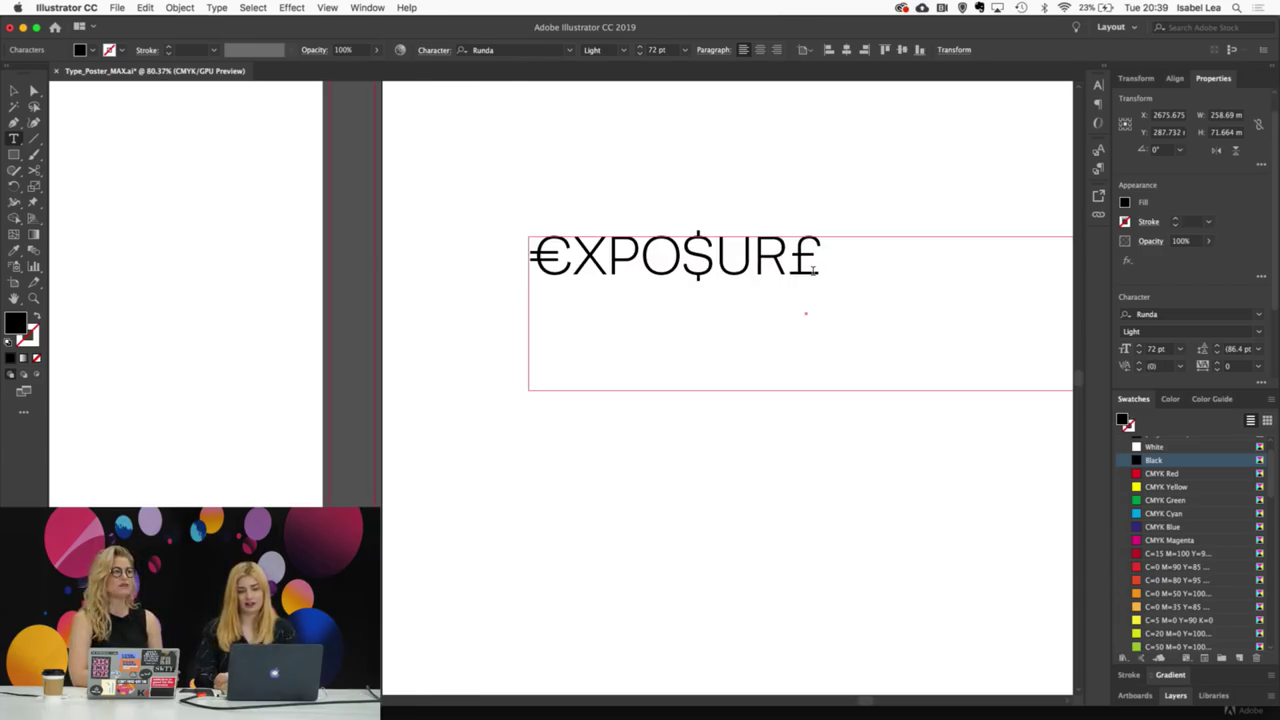
{"action": "left_click_drag", "start_coordinate": [810, 264], "coordinate": [803, 262]}
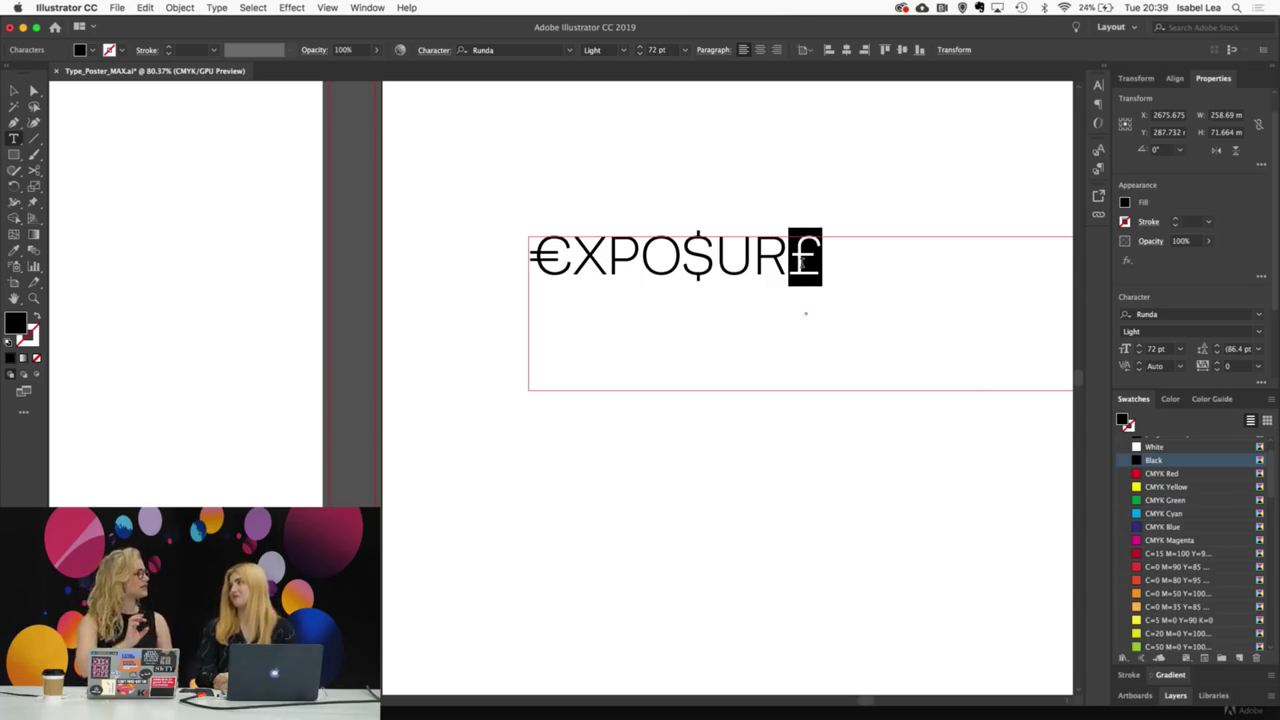
Step: Select the €XPO$UR£ text frame as a whole and reposition it on the artboard
{"action": "left_click", "coordinate": [13, 91]}
{"action": "left_click", "coordinate": [608, 437]}
{"action": "scroll", "coordinate": [608, 437], "scroll_direction": "down", "scroll_amount": 2}
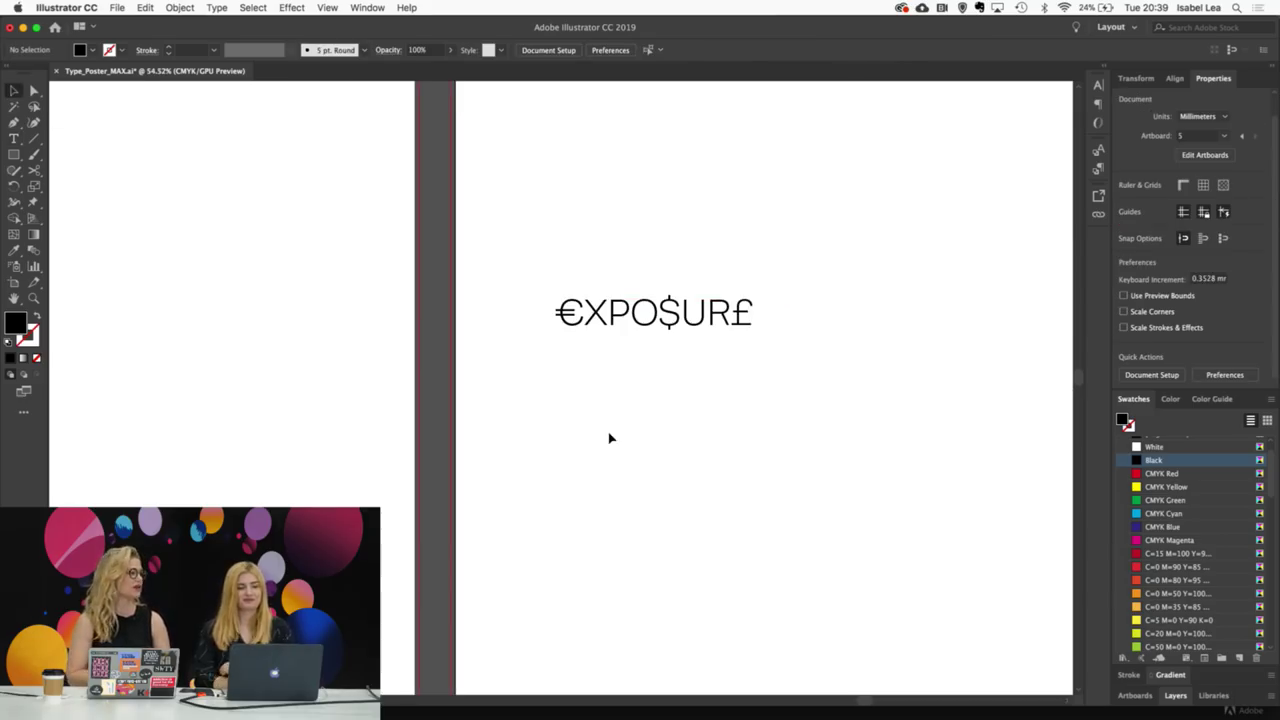
{"action": "left_click", "coordinate": [743, 313]}
{"action": "scroll", "coordinate": [743, 313], "scroll_direction": "down", "scroll_amount": 3}
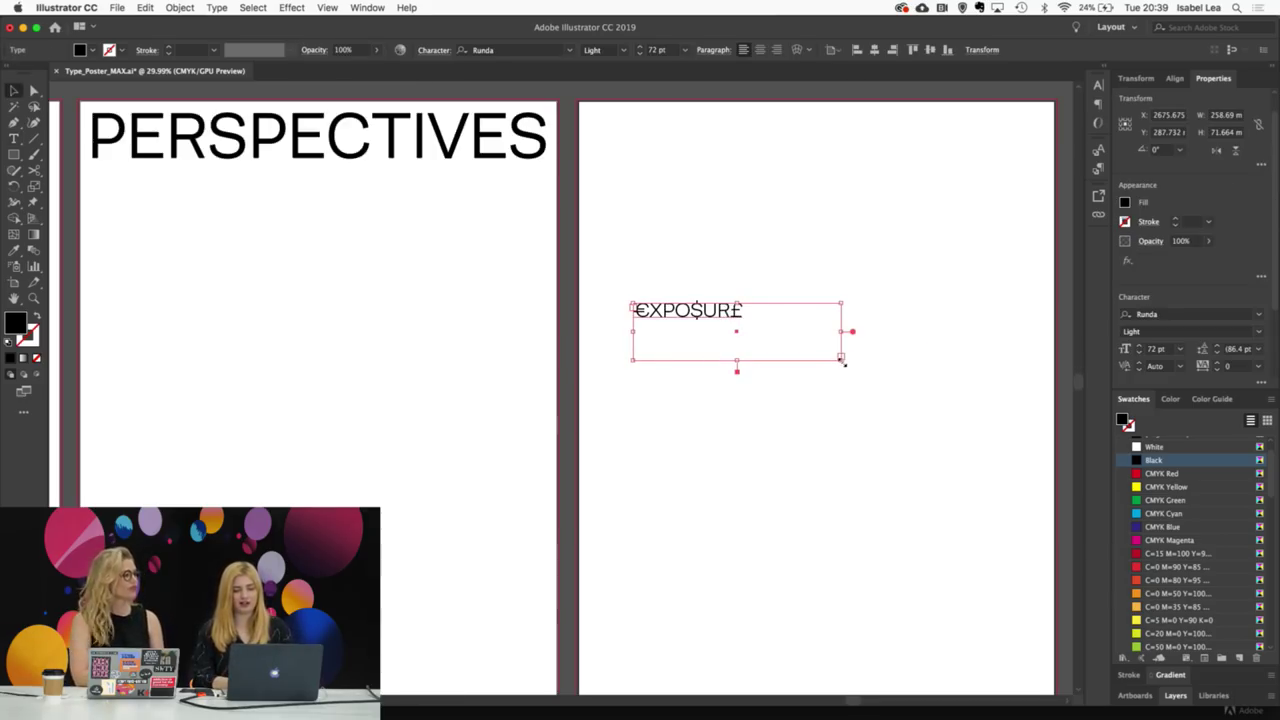
{"action": "left_click", "coordinate": [851, 338]}
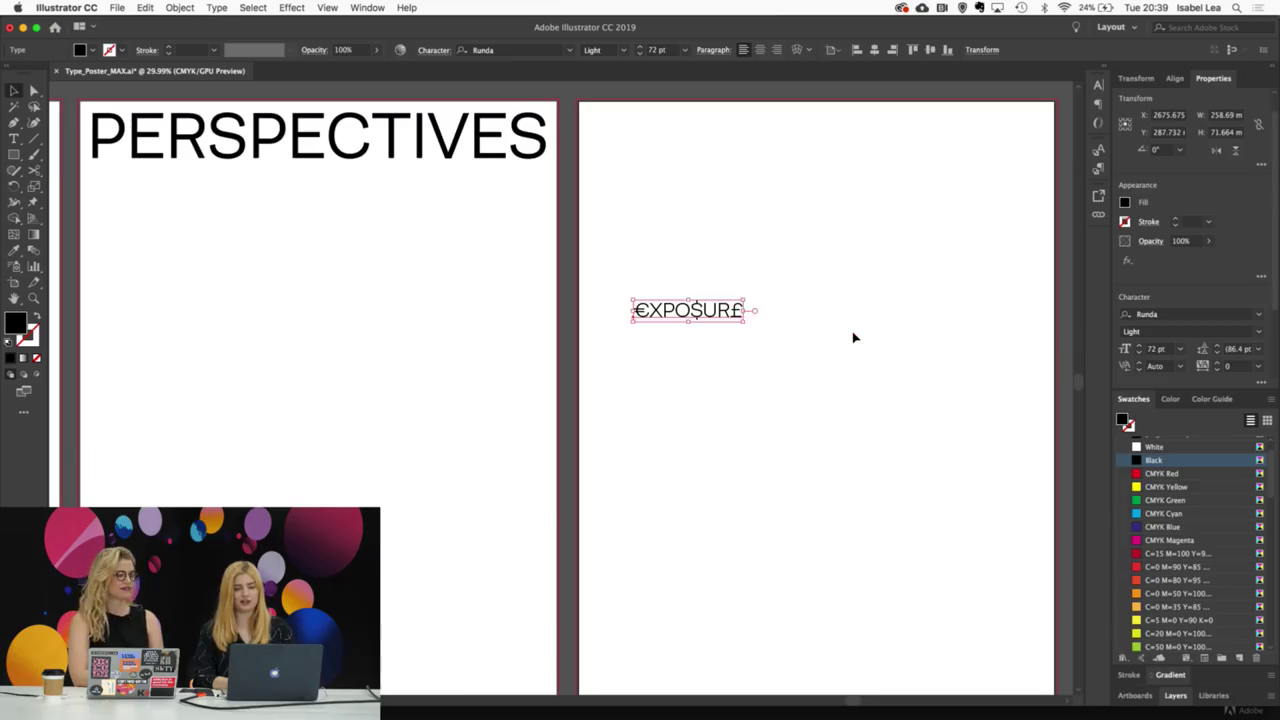
{"action": "scroll", "coordinate": [774, 344], "scroll_direction": "down", "scroll_amount": 1}
{"action": "scroll", "coordinate": [774, 344], "scroll_direction": "left", "scroll_amount": 5}
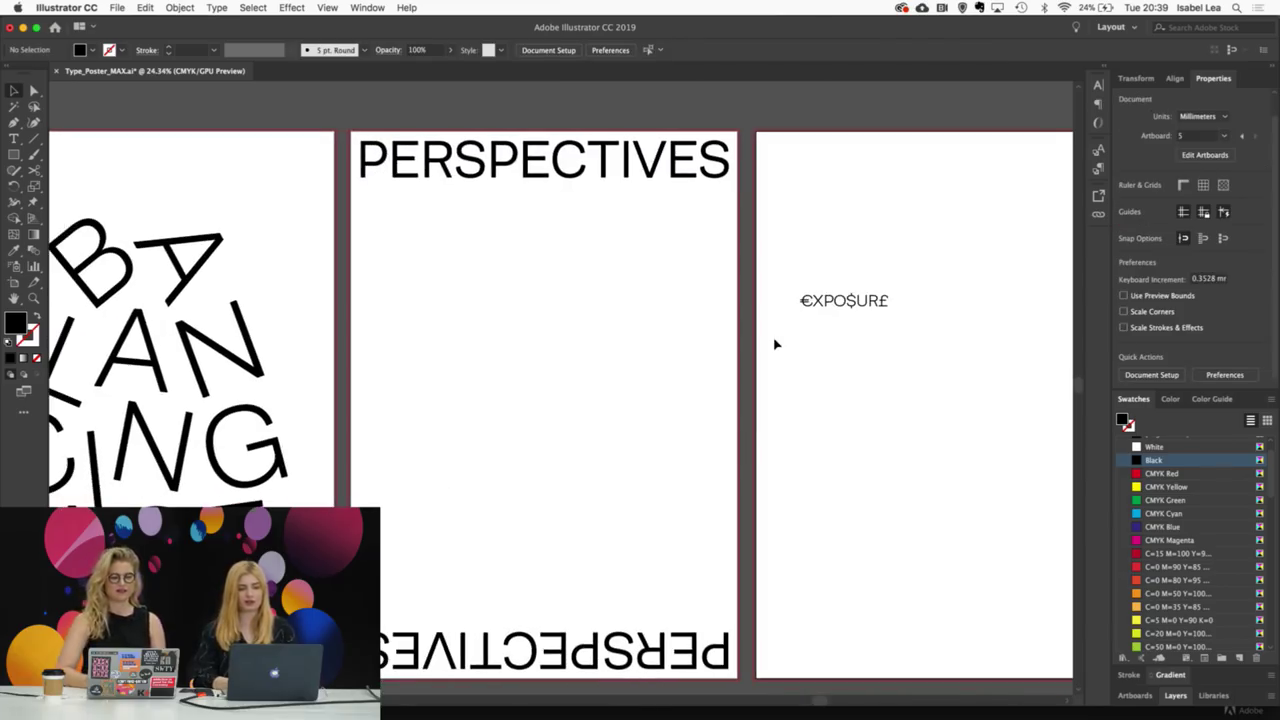
{"action": "left_click_drag", "start_coordinate": [843, 303], "coordinate": [908, 314]}
{"action": "left_click", "coordinate": [876, 282]}
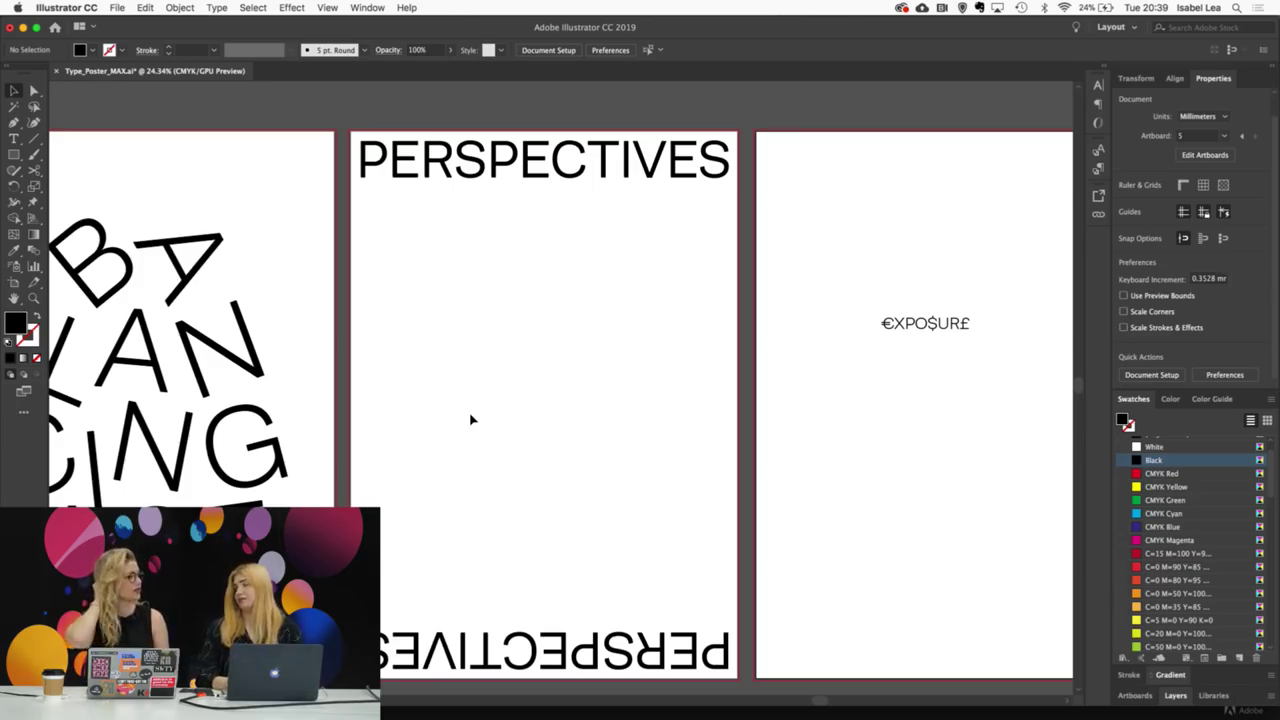
{"action": "left_click", "coordinate": [955, 336]}
{"action": "scroll", "coordinate": [955, 336], "scroll_direction": "right", "scroll_amount": 3}
Step: Scale €XPO$UR£ up to span the artboard width and nudge it slightly down
{"action": "left_click_drag", "start_coordinate": [848, 336], "coordinate": [884, 386]}
{"action": "key", "text": "shift+Down"}
{"action": "key", "text": "shift+Down"}
{"action": "key", "text": "shift+Down"}
{"action": "key", "text": "shift+Down"}
{"action": "key", "text": "shift+Down"}
{"action": "key", "text": "shift+Down"}
{"action": "key", "text": "shift+Down"}
{"action": "key", "text": "shift+Down"}
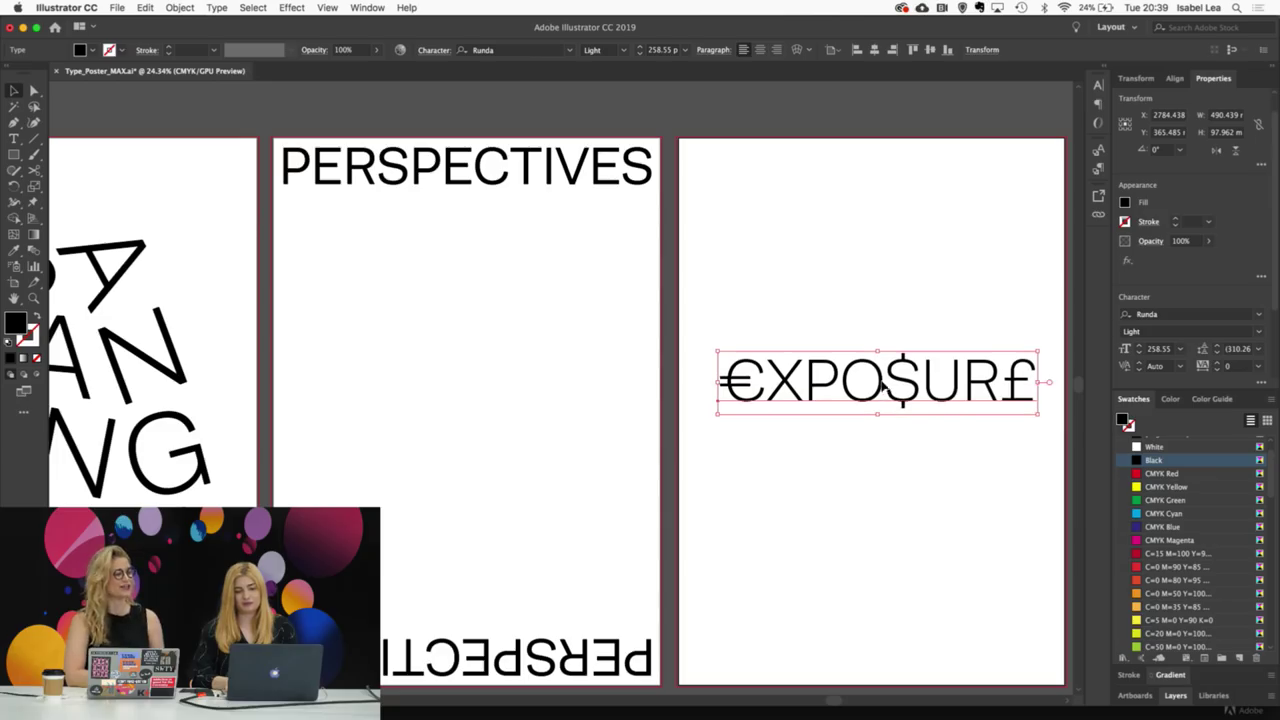
{"action": "key", "text": "shift+Left"}
{"action": "left_click", "coordinate": [980, 320]}
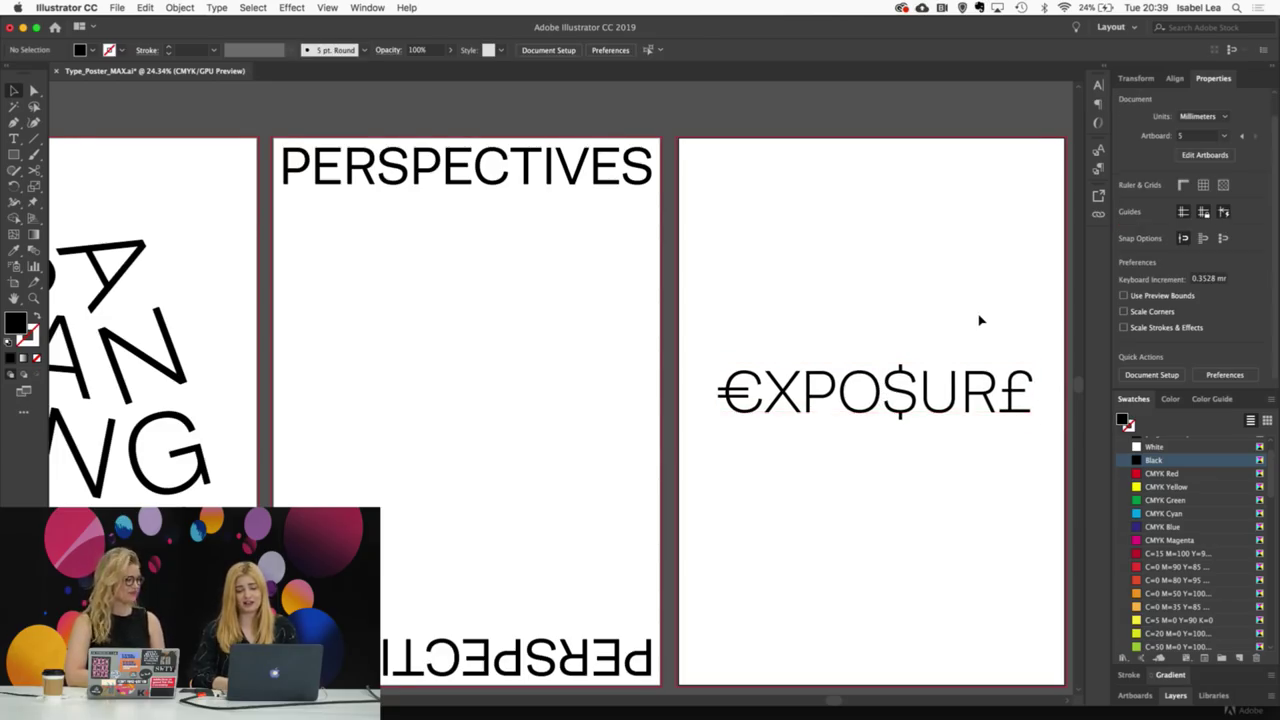
{"action": "scroll", "coordinate": [966, 420], "scroll_direction": "up", "scroll_amount": 3}
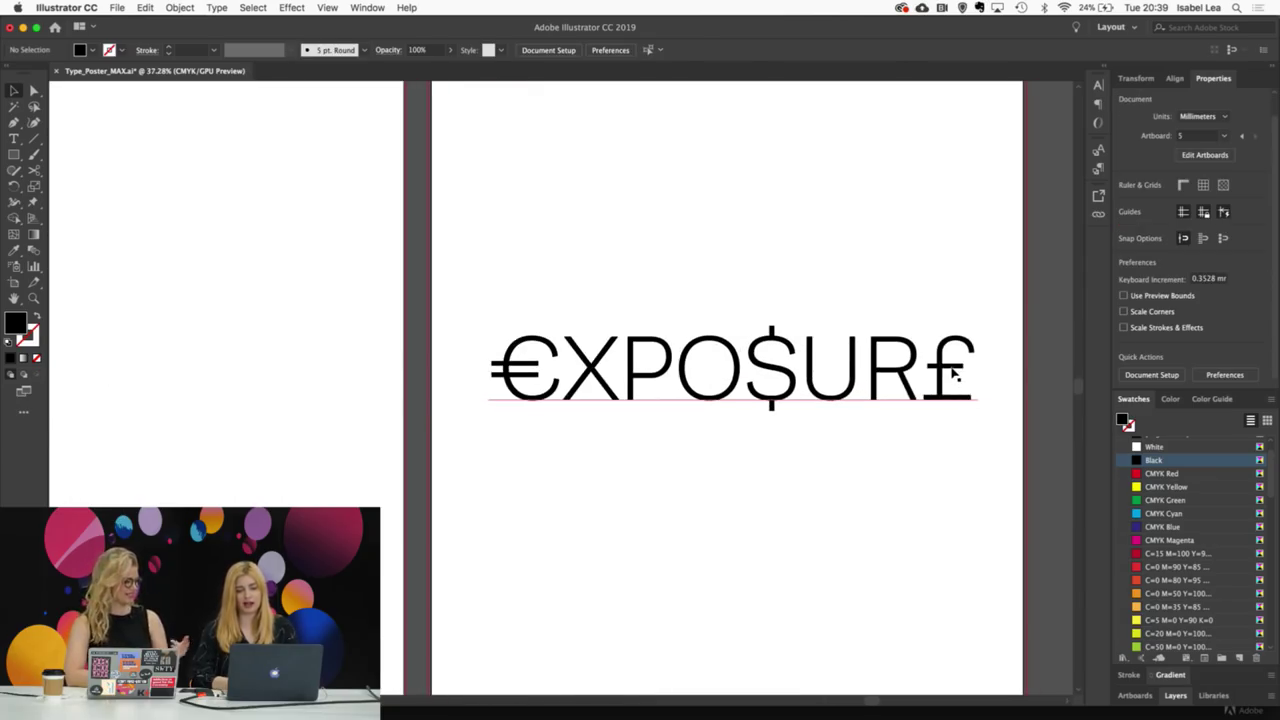
{"action": "double_click", "coordinate": [958, 376]}
Step: Try Avenir on the final £, then set it in Geomanist Light and deselect
{"action": "left_click_drag", "start_coordinate": [935, 368], "coordinate": [994, 371]}
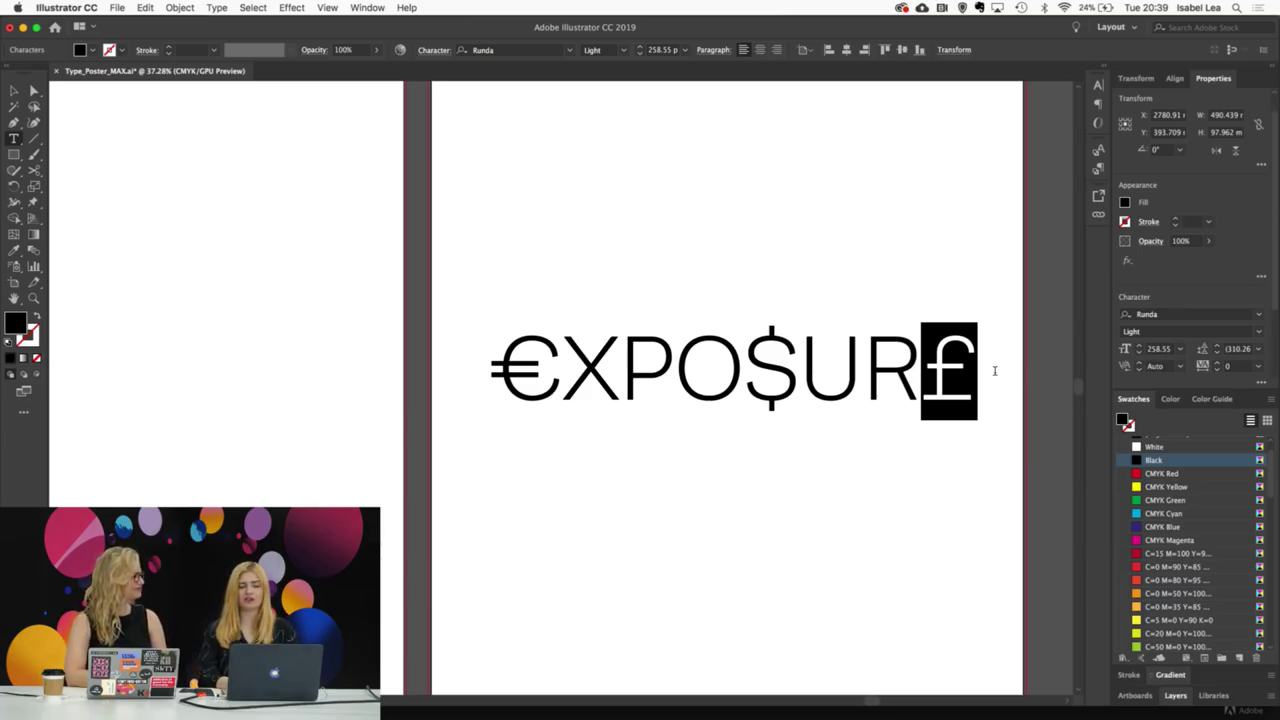
{"action": "left_click", "coordinate": [1261, 315]}
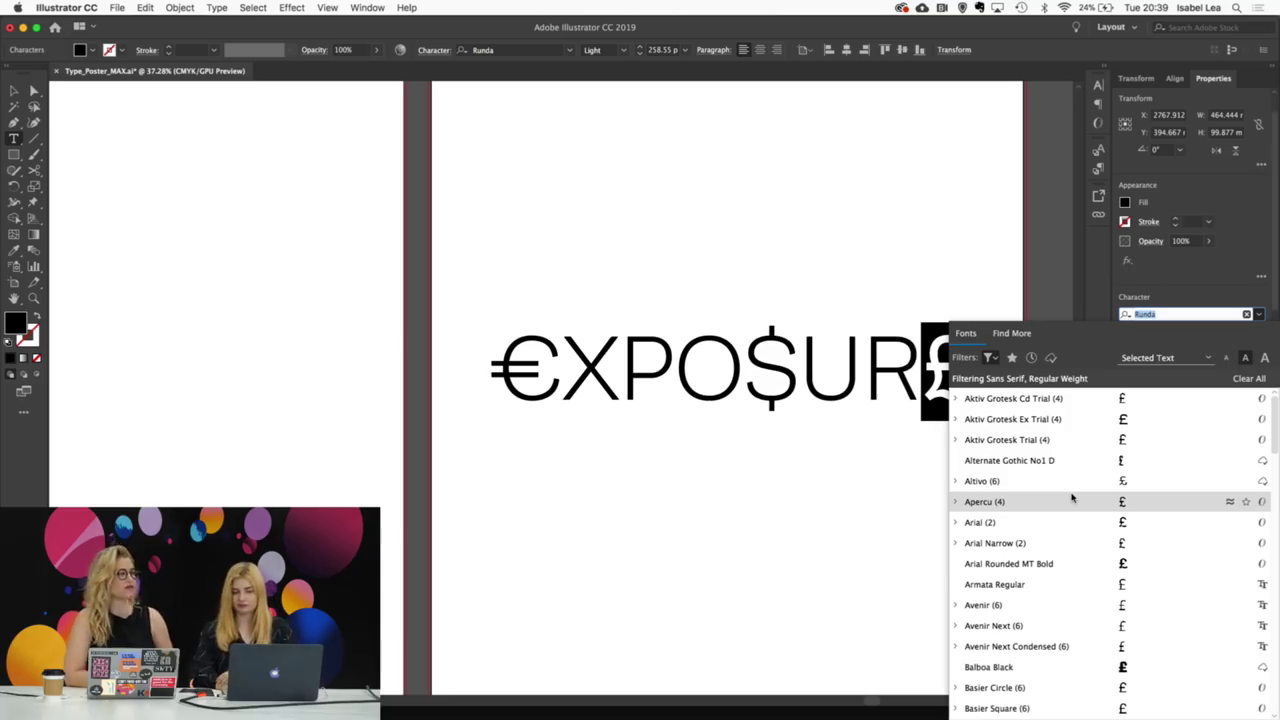
{"action": "left_click", "coordinate": [1060, 605]}
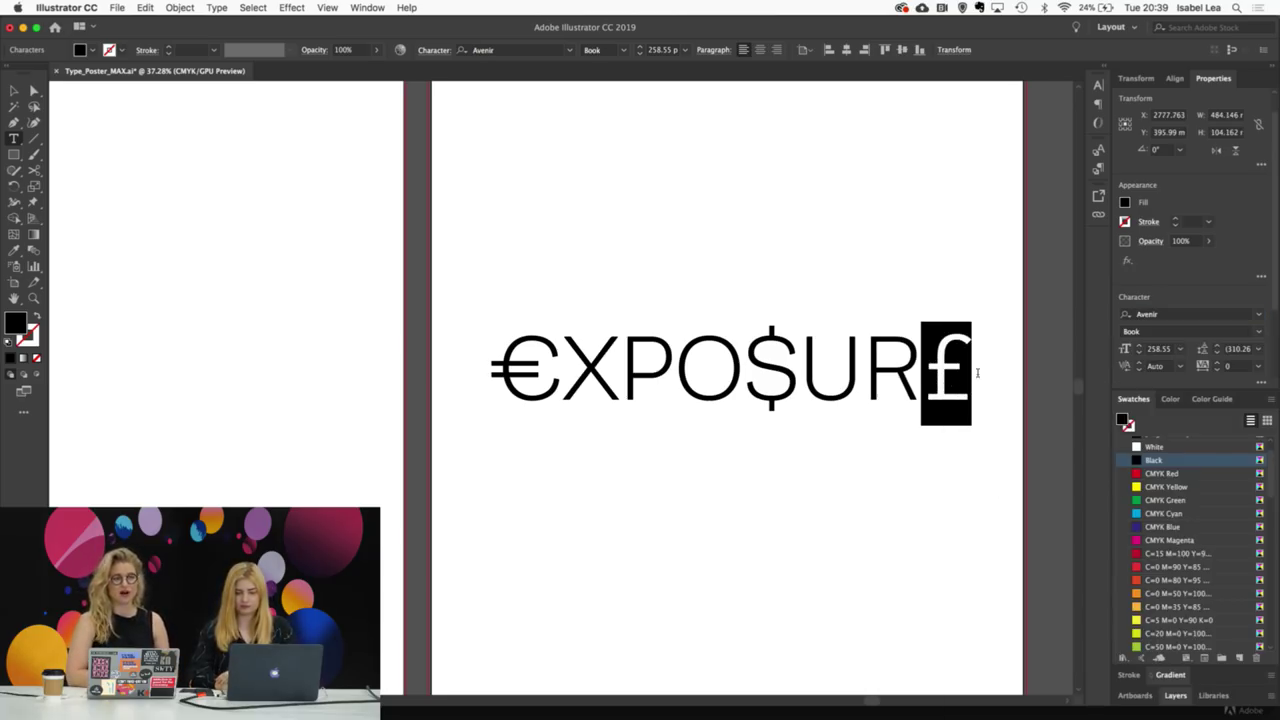
{"action": "left_click", "coordinate": [1260, 318]}
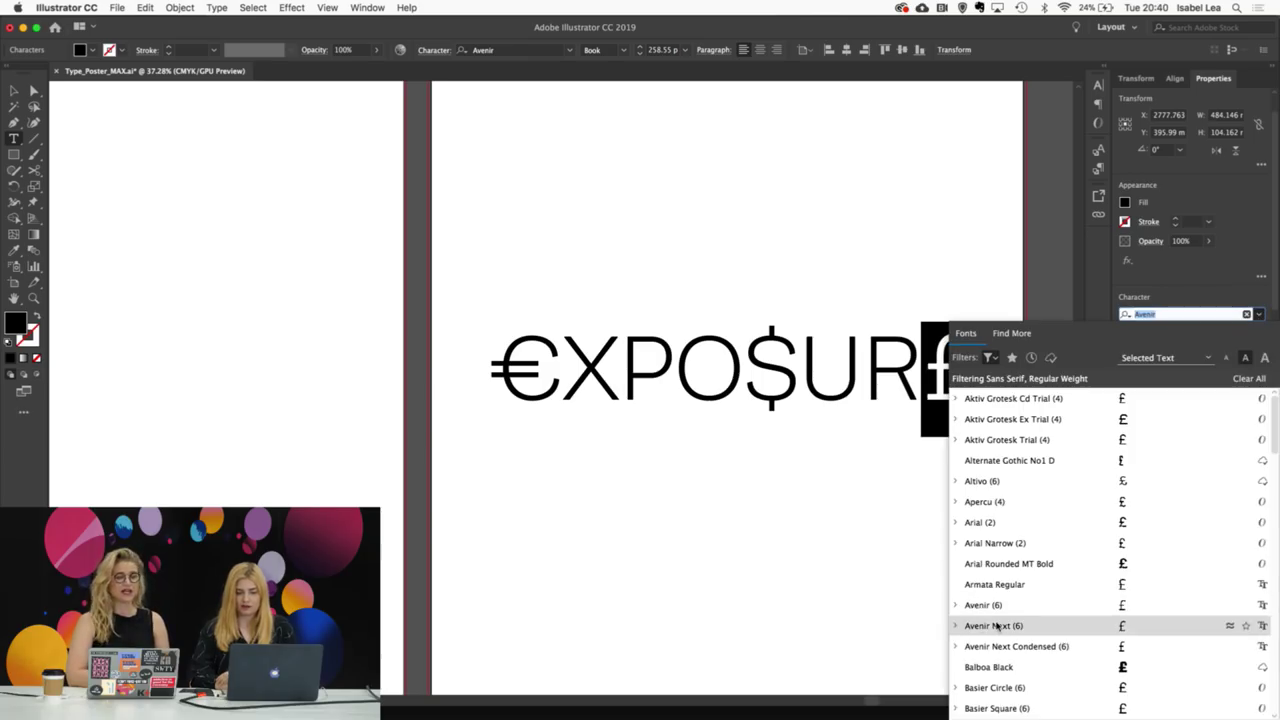
{"action": "scroll", "coordinate": [997, 623], "scroll_direction": "down", "scroll_amount": 5}
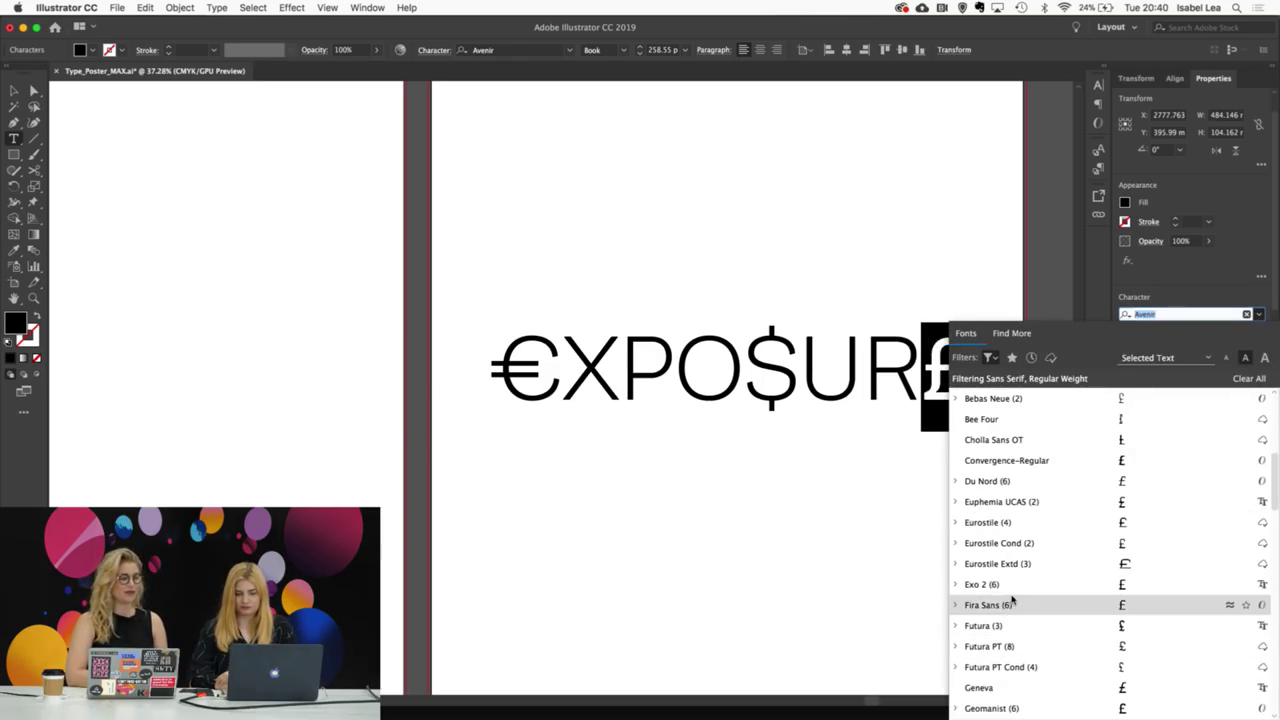
{"action": "left_click", "coordinate": [1010, 706]}
{"action": "left_click", "coordinate": [1259, 332]}
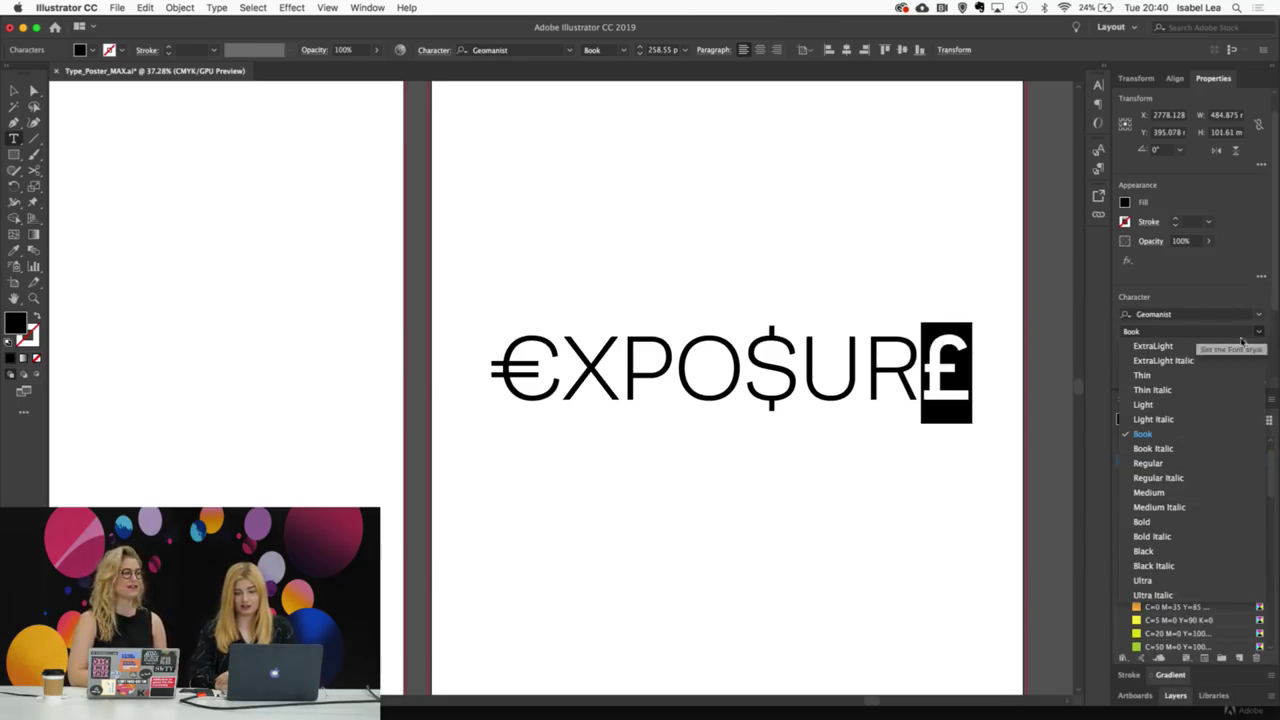
{"action": "left_click", "coordinate": [1198, 399]}
{"action": "left_click", "coordinate": [963, 370]}
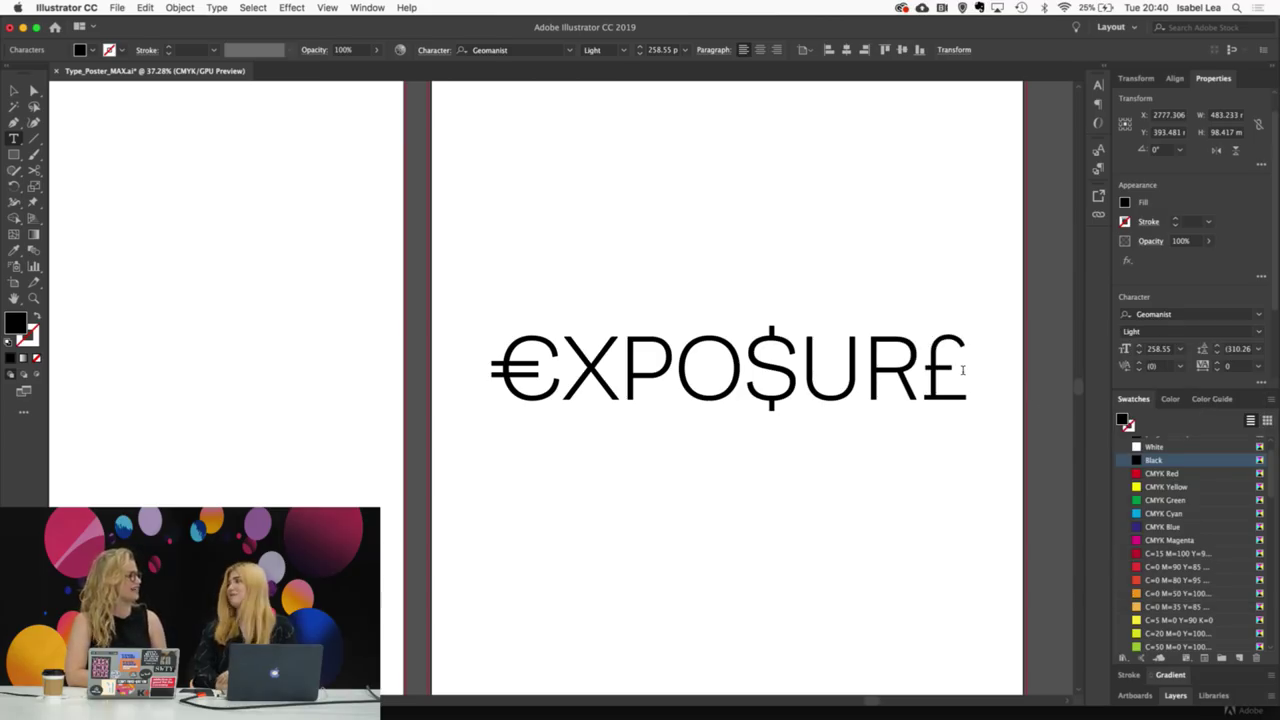
{"action": "left_click", "coordinate": [18, 91]}
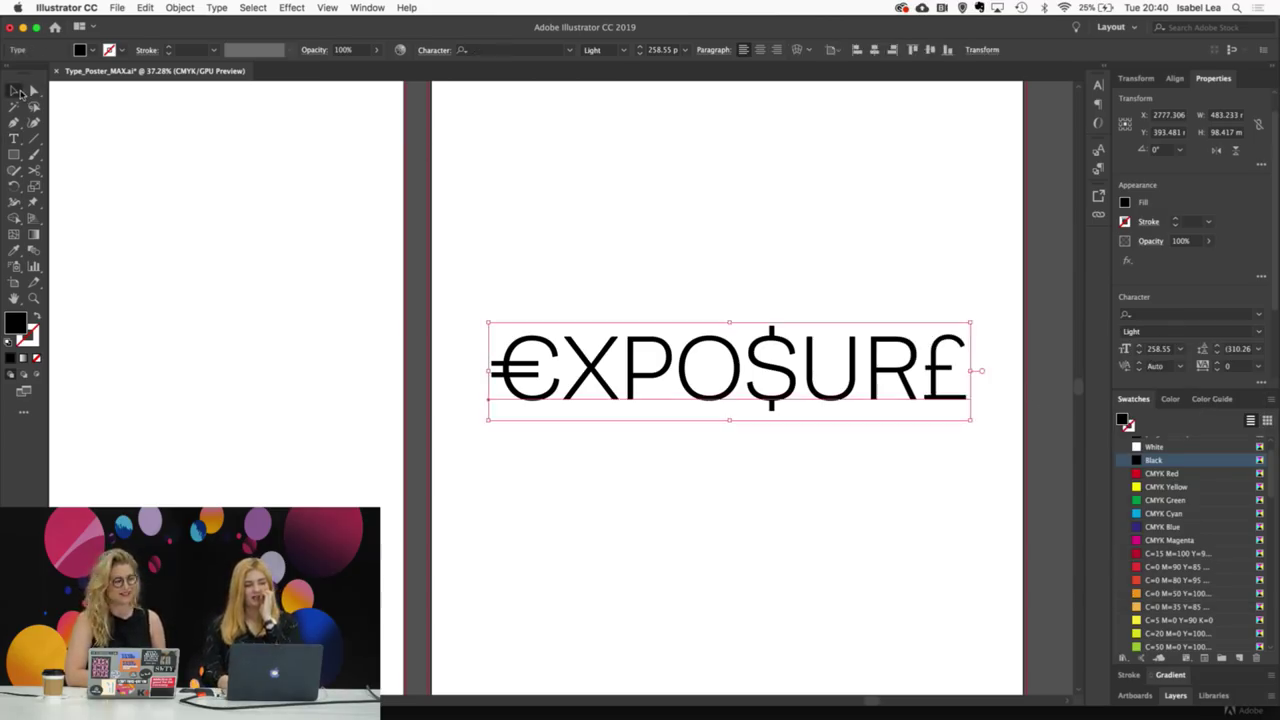
{"action": "left_click", "coordinate": [196, 191]}
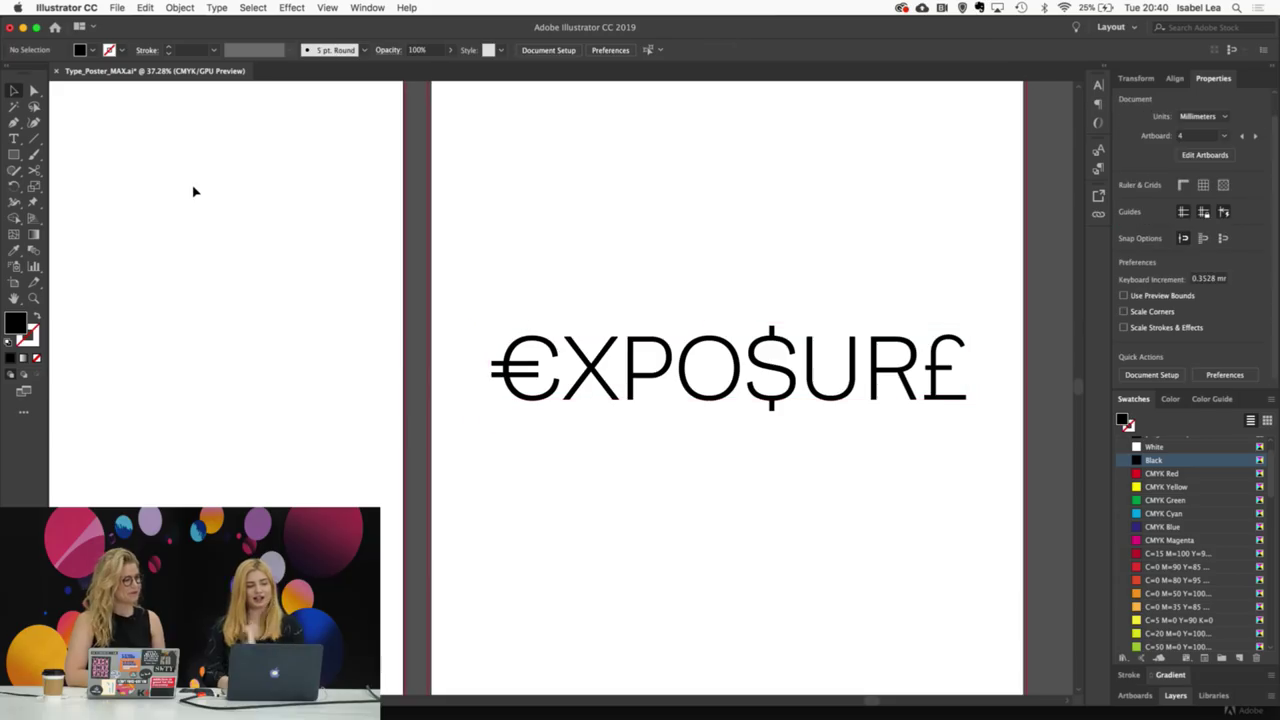
{"action": "left_click", "coordinate": [24, 412]}
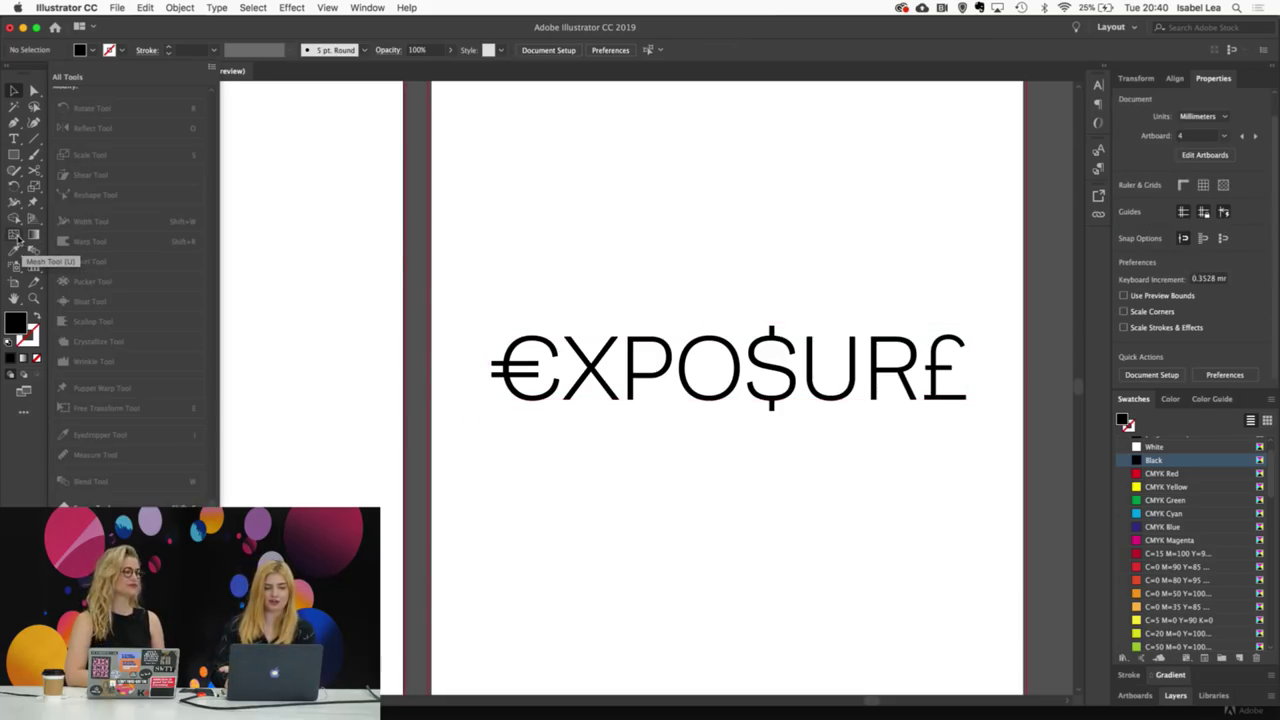
{"action": "left_click", "coordinate": [438, 259]}
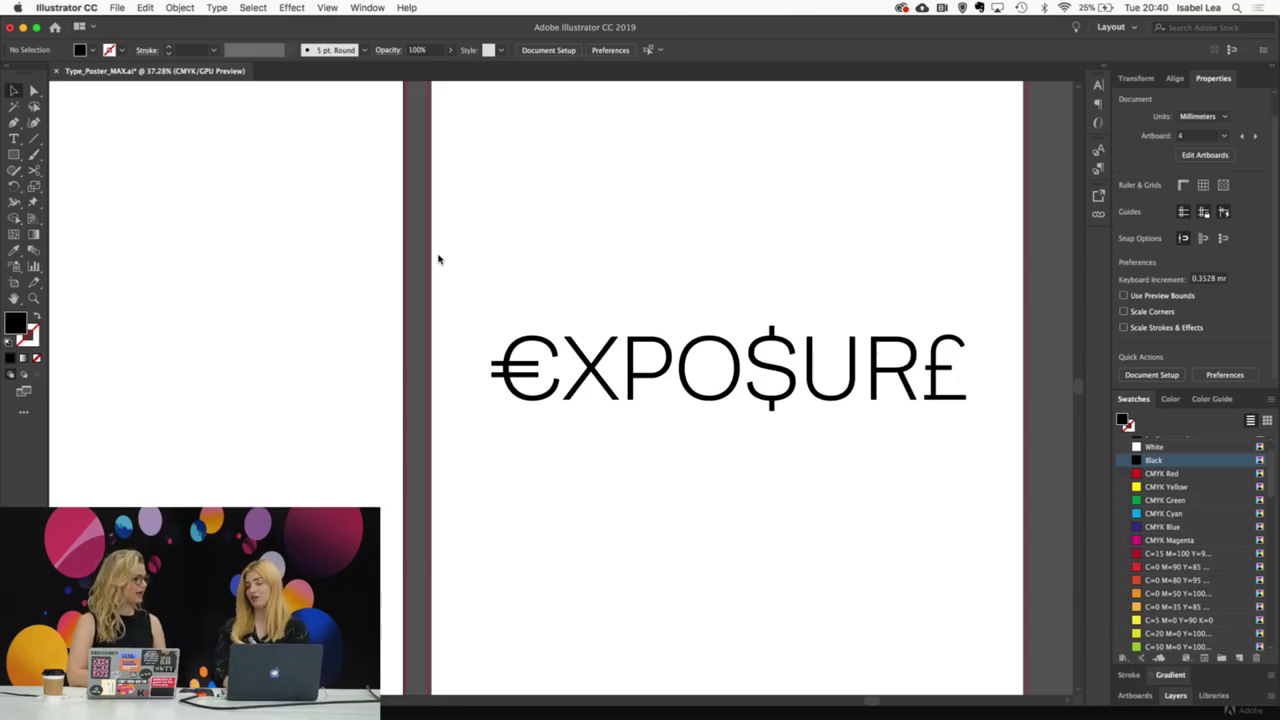
{"action": "scroll", "coordinate": [514, 289], "scroll_direction": "down", "scroll_amount": 5}
{"action": "scroll", "coordinate": [643, 389], "scroll_direction": "left", "scroll_amount": 3}
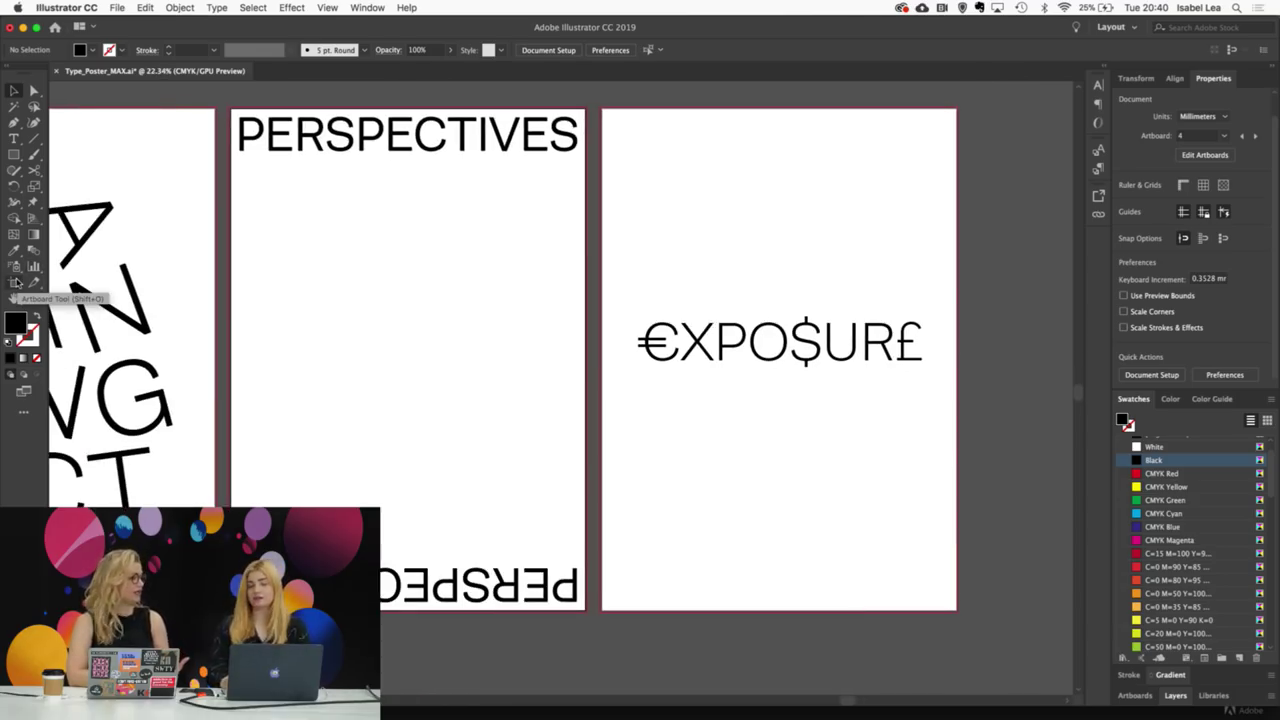
{"action": "left_click", "coordinate": [26, 415]}
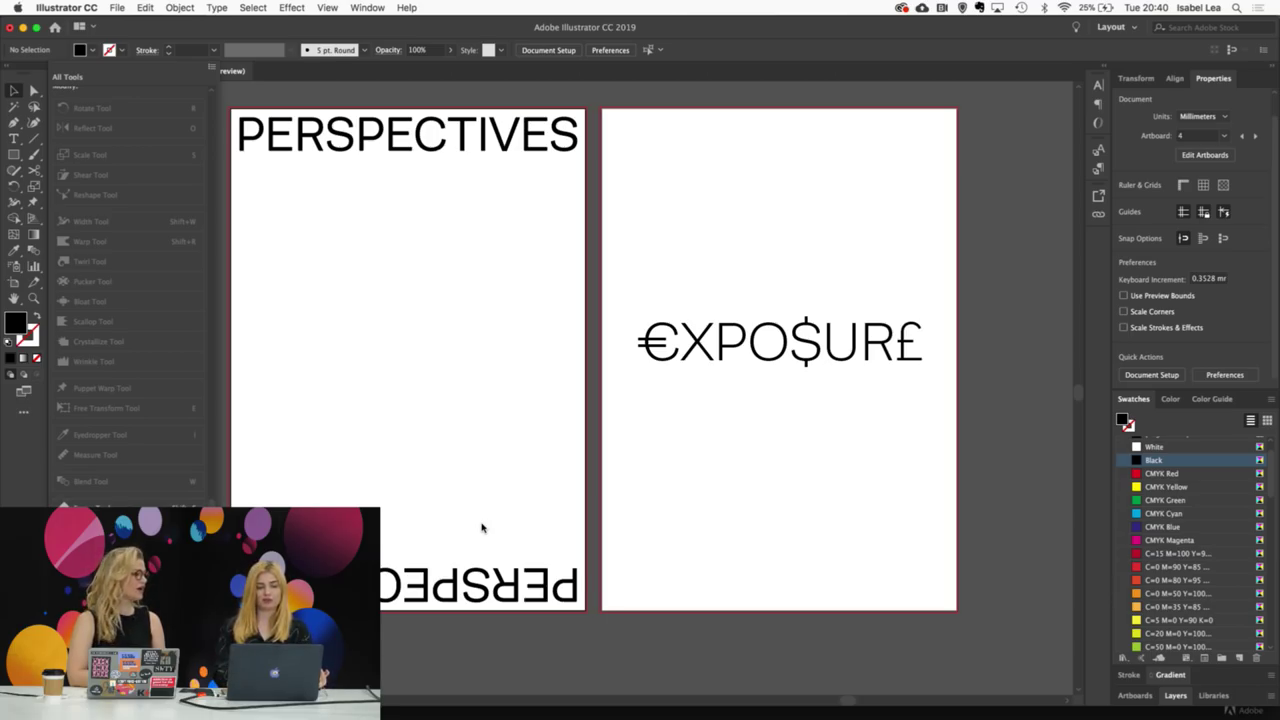
{"action": "left_click", "coordinate": [451, 460]}
{"action": "scroll", "coordinate": [451, 460], "scroll_direction": "left", "scroll_amount": 10}
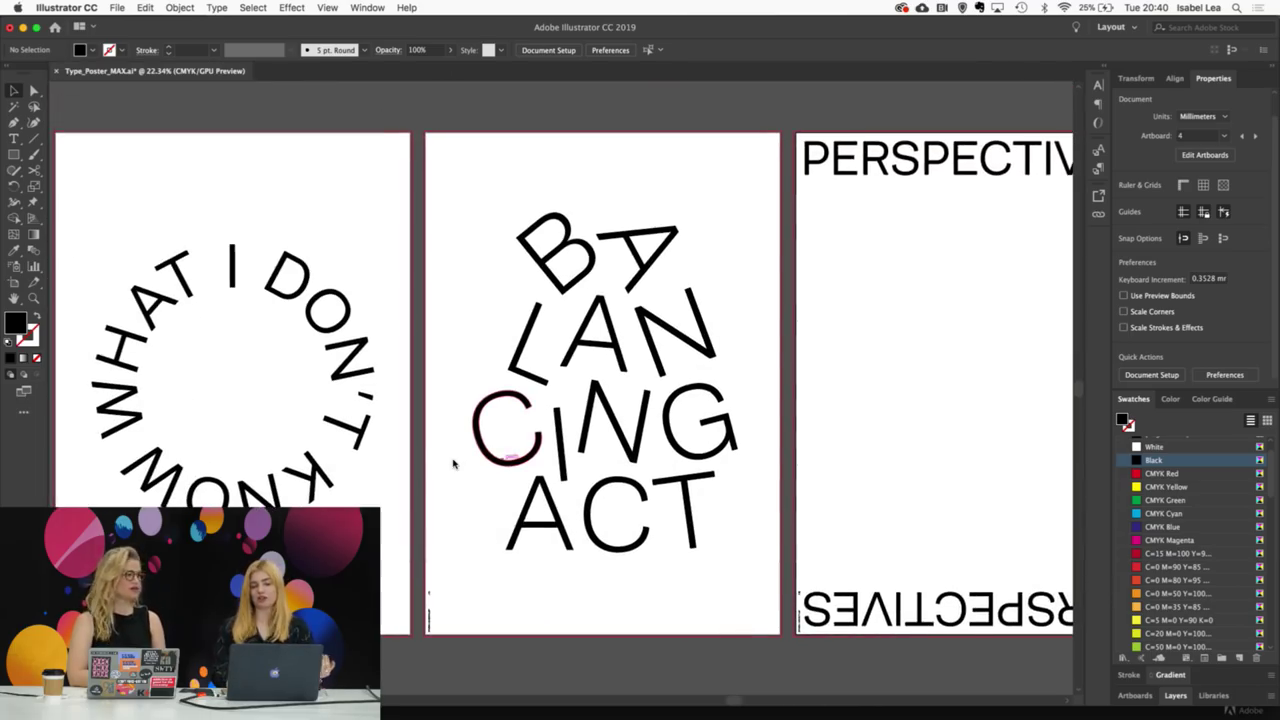
{"action": "left_click", "coordinate": [24, 412]}
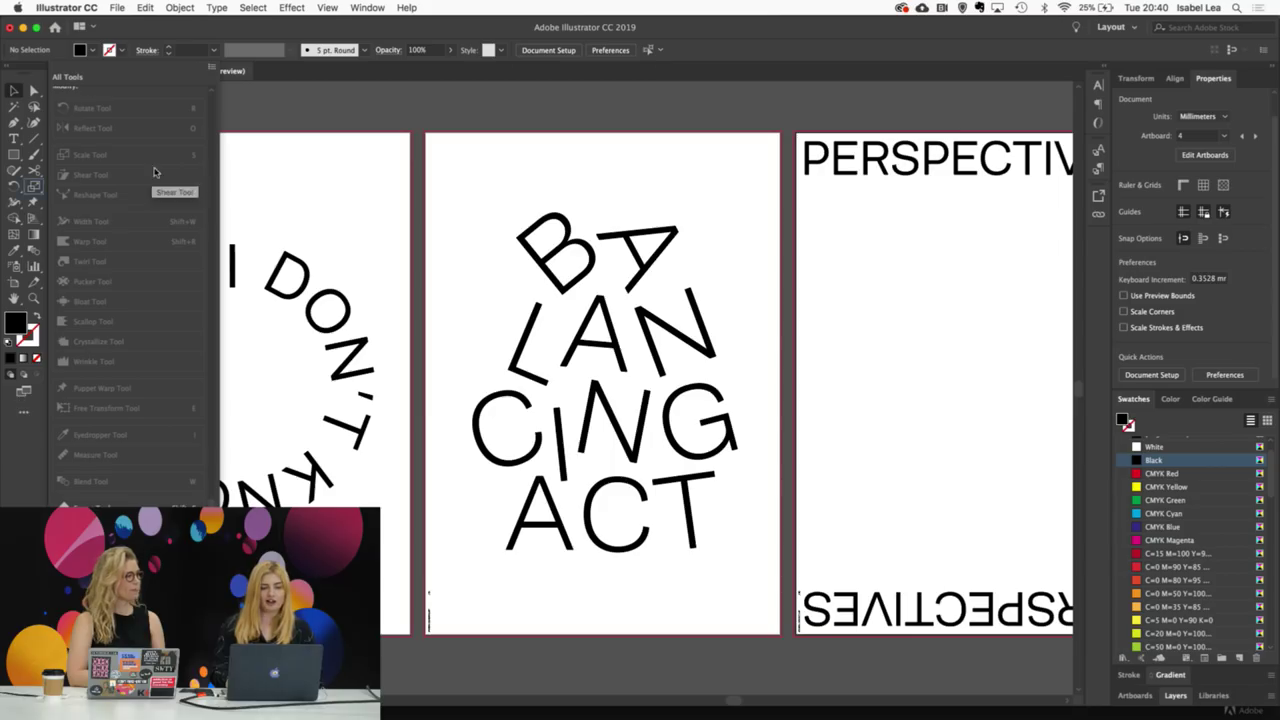
{"action": "left_click", "coordinate": [34, 187]}
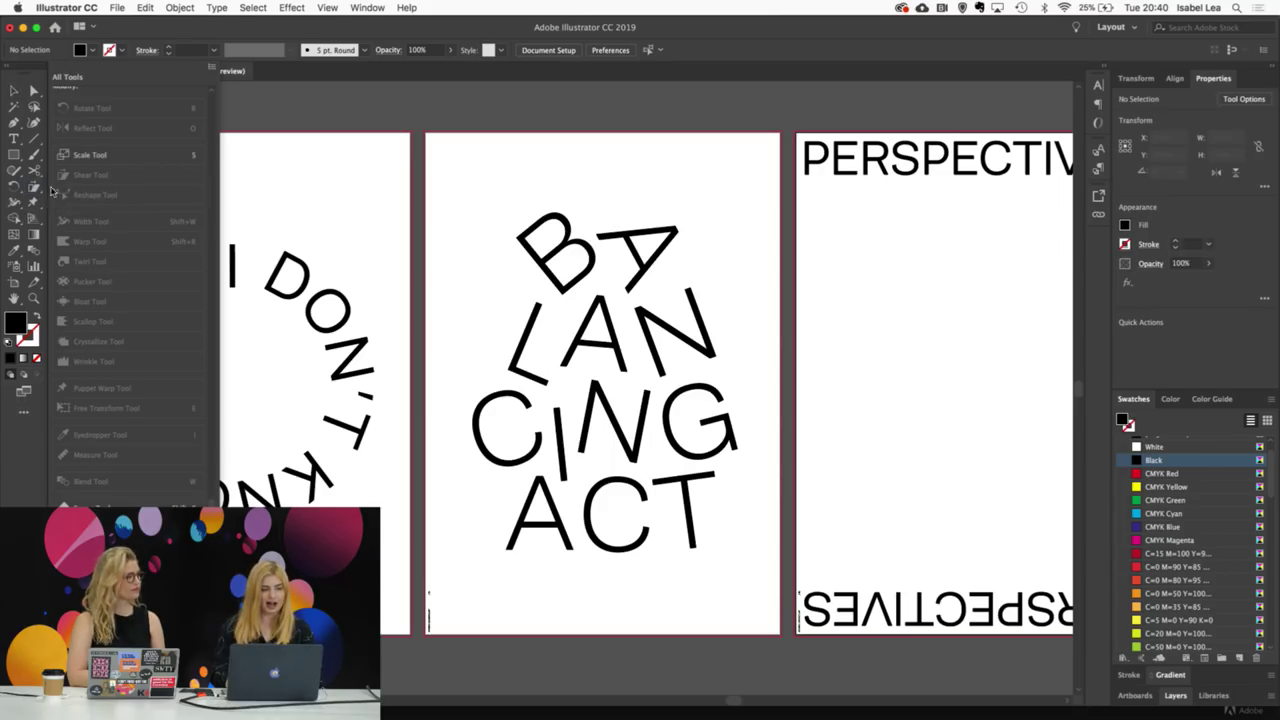
{"action": "key", "text": "shift+w"}
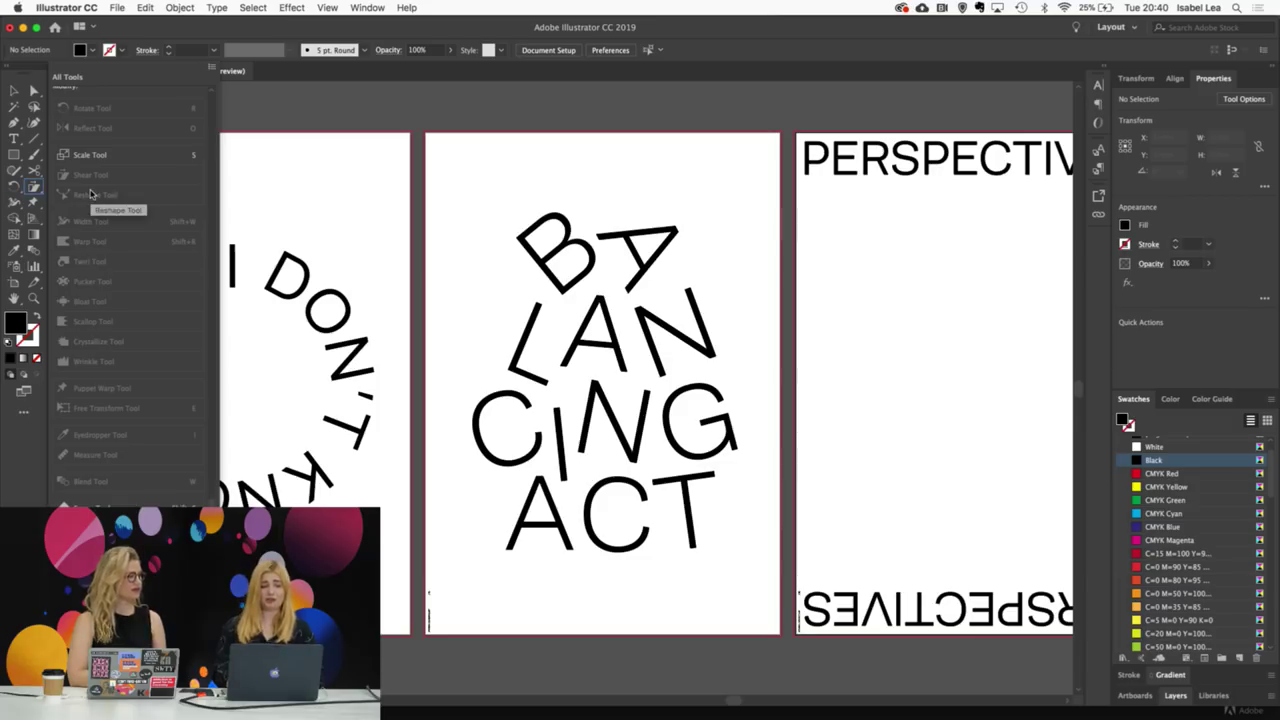
{"action": "scroll", "coordinate": [90, 193], "scroll_direction": "up", "scroll_amount": 5}
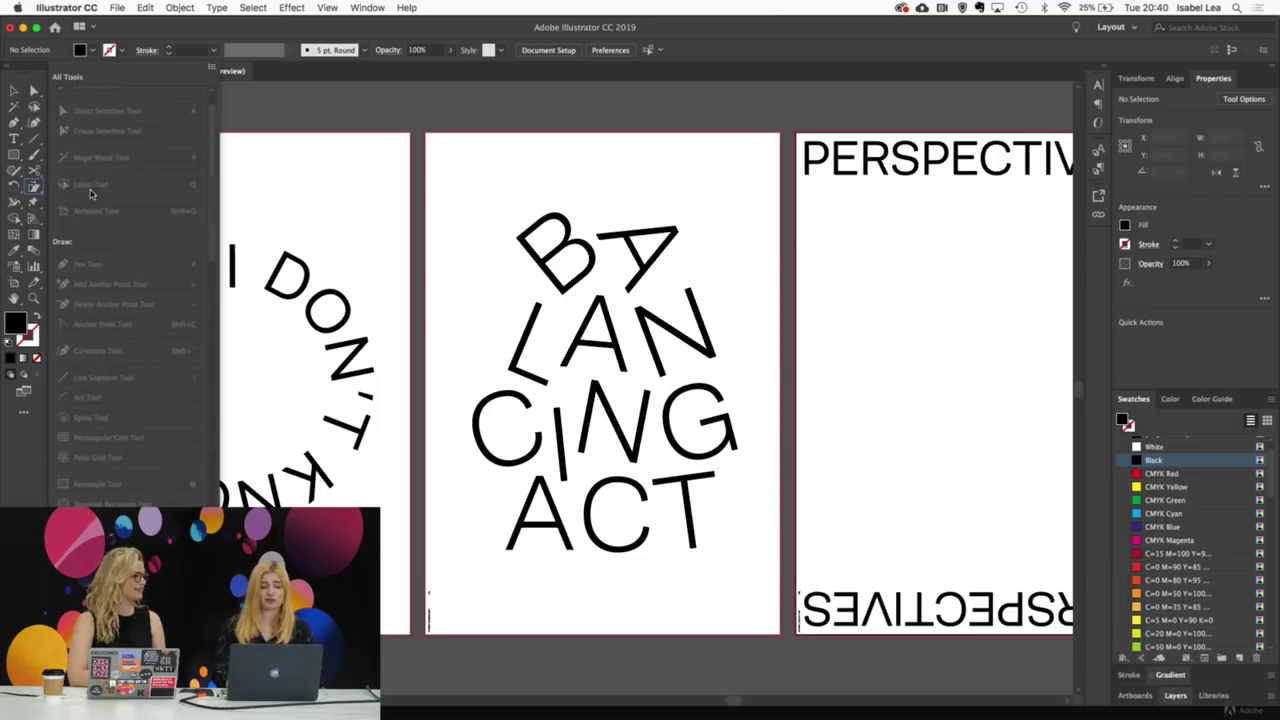
{"action": "left_click_drag", "start_coordinate": [215, 231], "coordinate": [224, 463]}
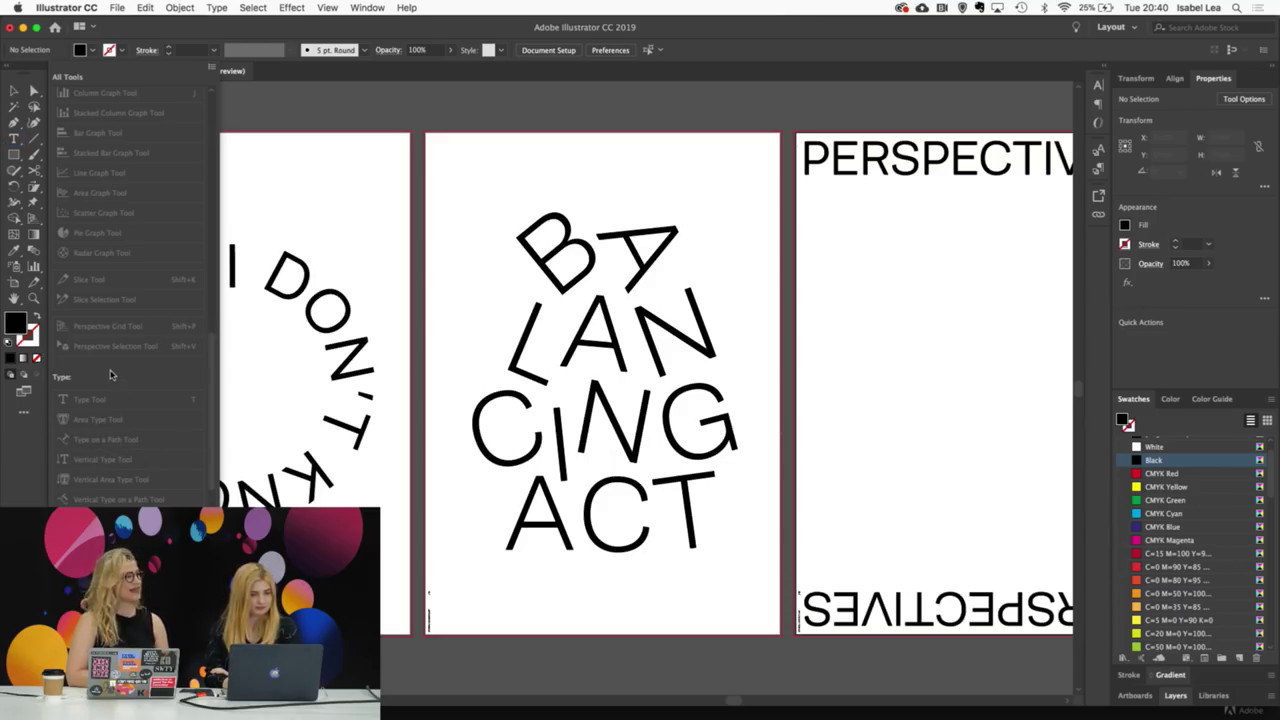
{"action": "scroll", "coordinate": [124, 459], "scroll_direction": "down", "scroll_amount": 10}
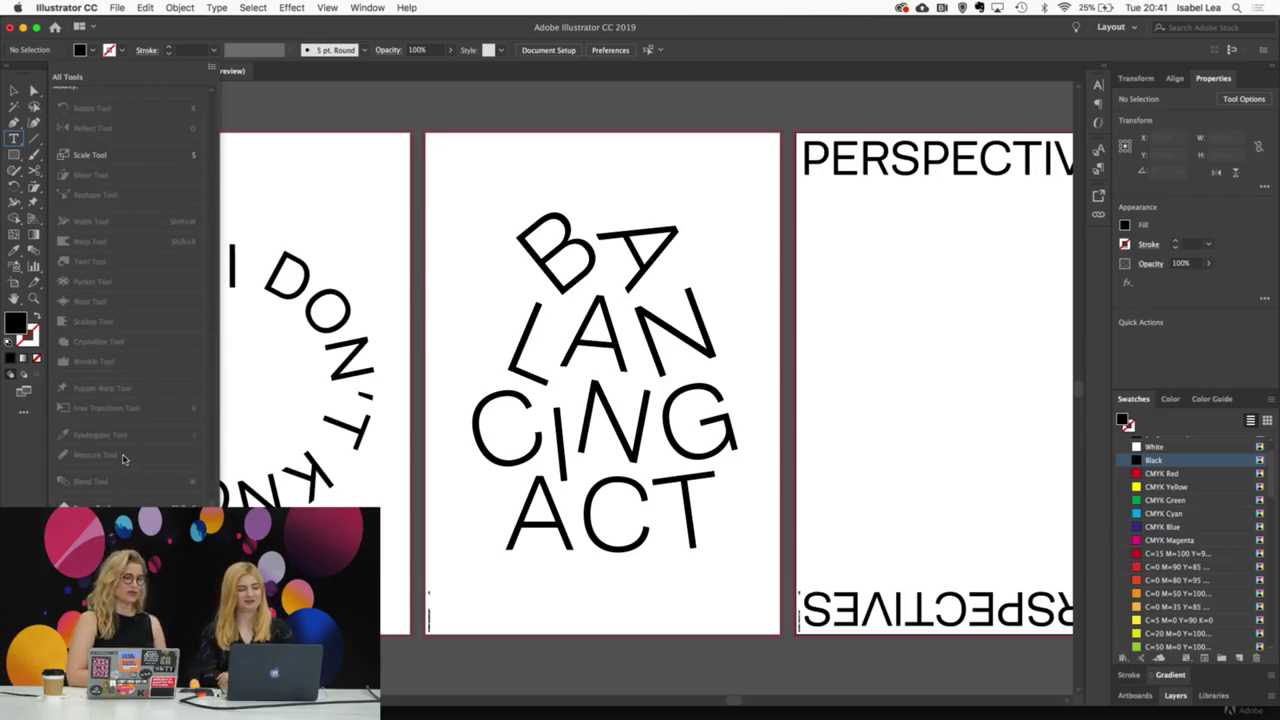
{"action": "key", "text": "h"}
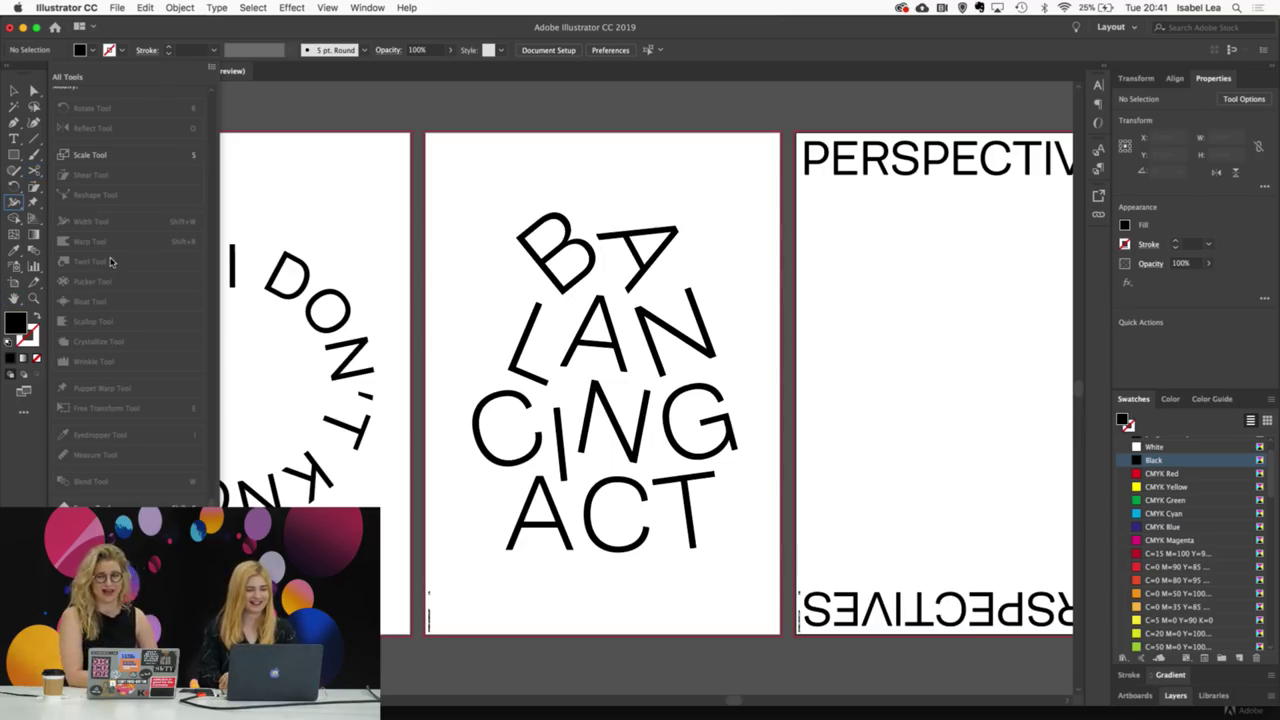
{"action": "scroll", "coordinate": [110, 340], "scroll_direction": "up", "scroll_amount": 5}
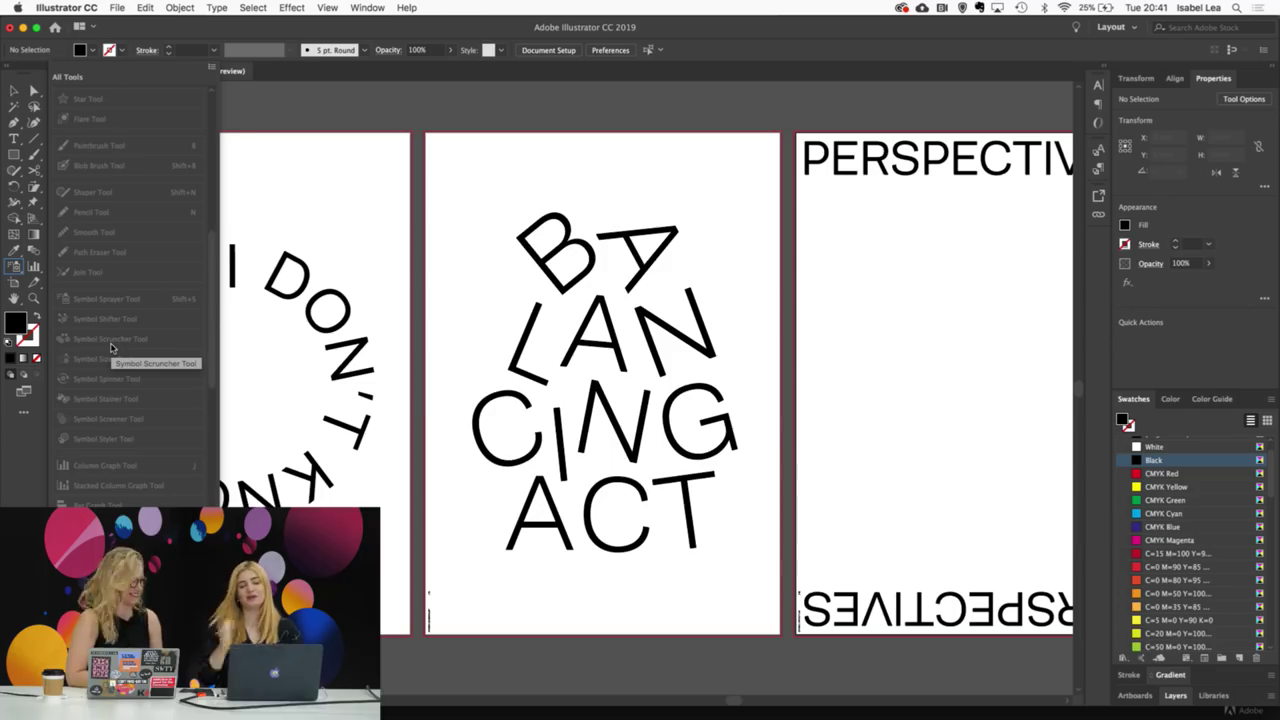
{"action": "left_click", "coordinate": [866, 343]}
{"action": "scroll", "coordinate": [866, 343], "scroll_direction": "down", "scroll_amount": 2}
{"action": "scroll", "coordinate": [866, 343], "scroll_direction": "right", "scroll_amount": 3}
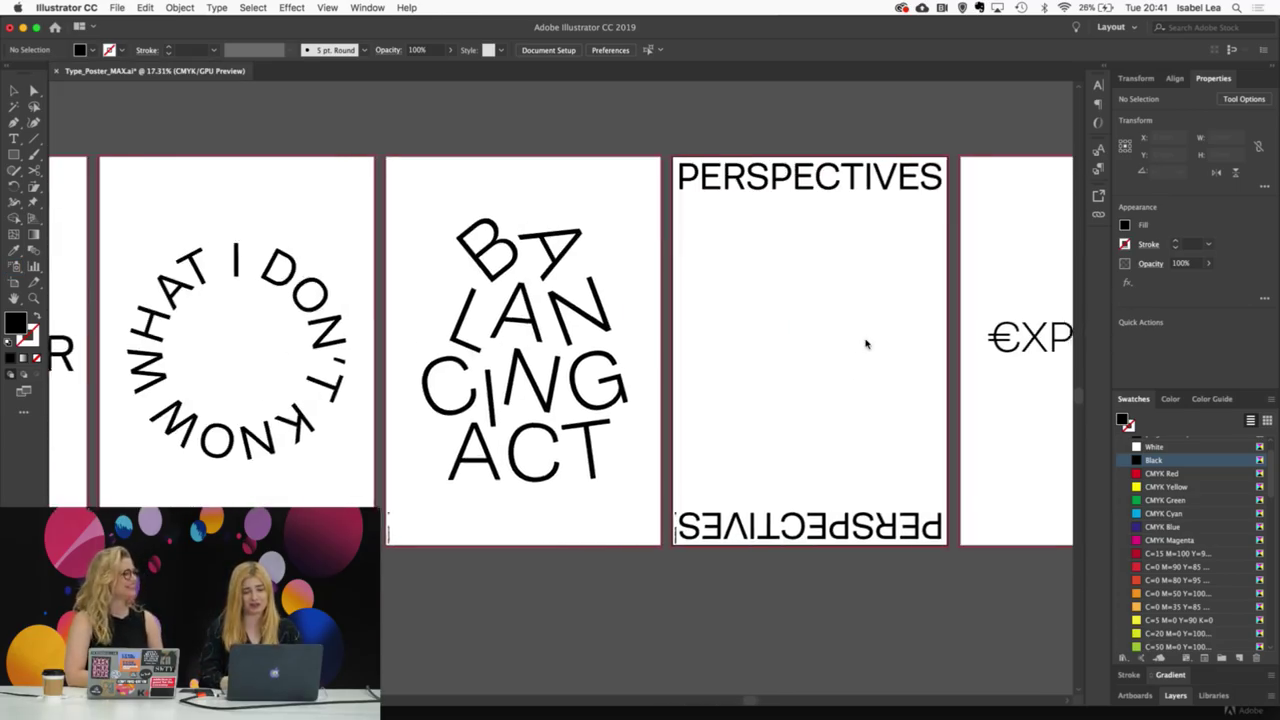
{"action": "scroll", "coordinate": [866, 343], "scroll_direction": "right", "scroll_amount": 2}
{"action": "left_click", "coordinate": [16, 90]}
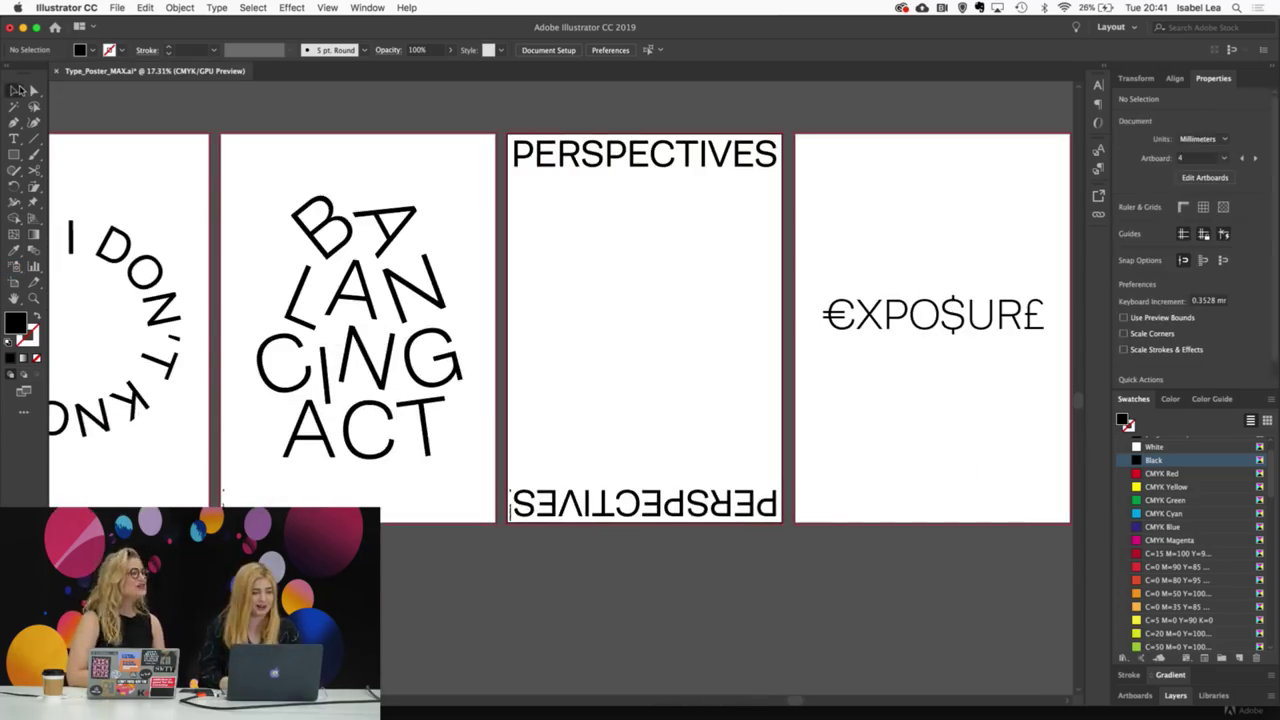
{"action": "double_click", "coordinate": [905, 316]}
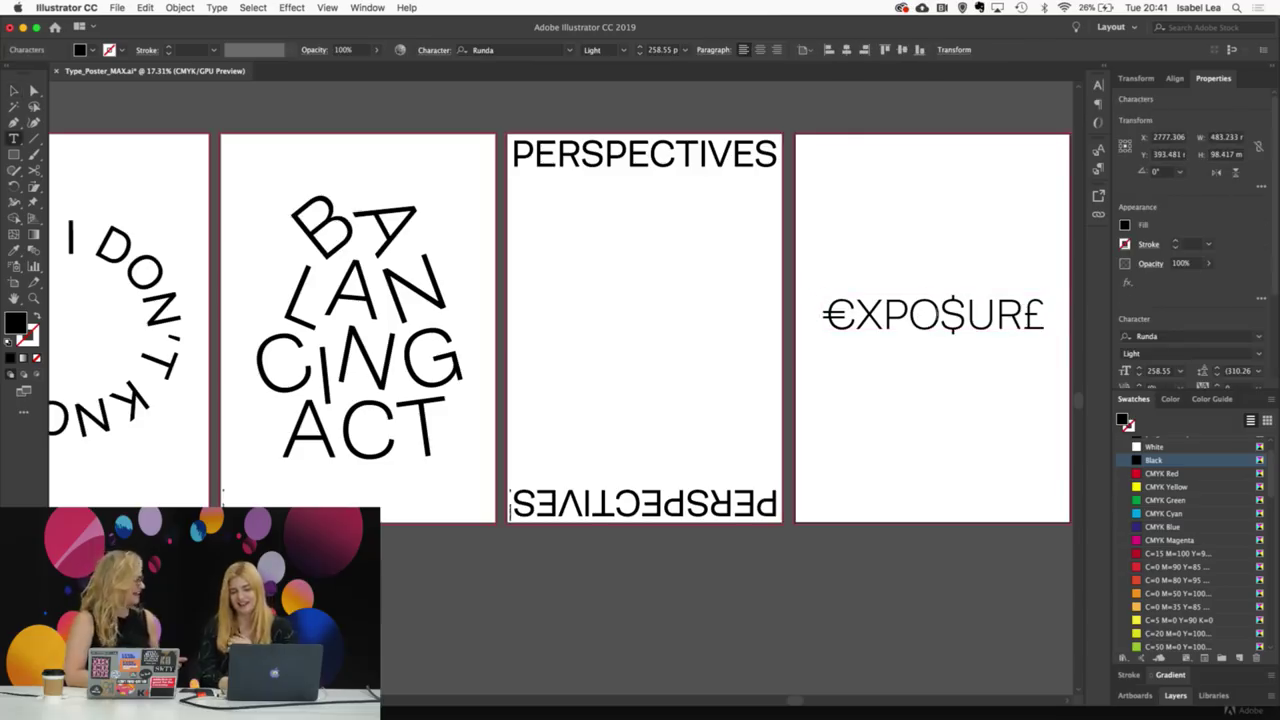
{"action": "left_click", "coordinate": [1259, 337]}
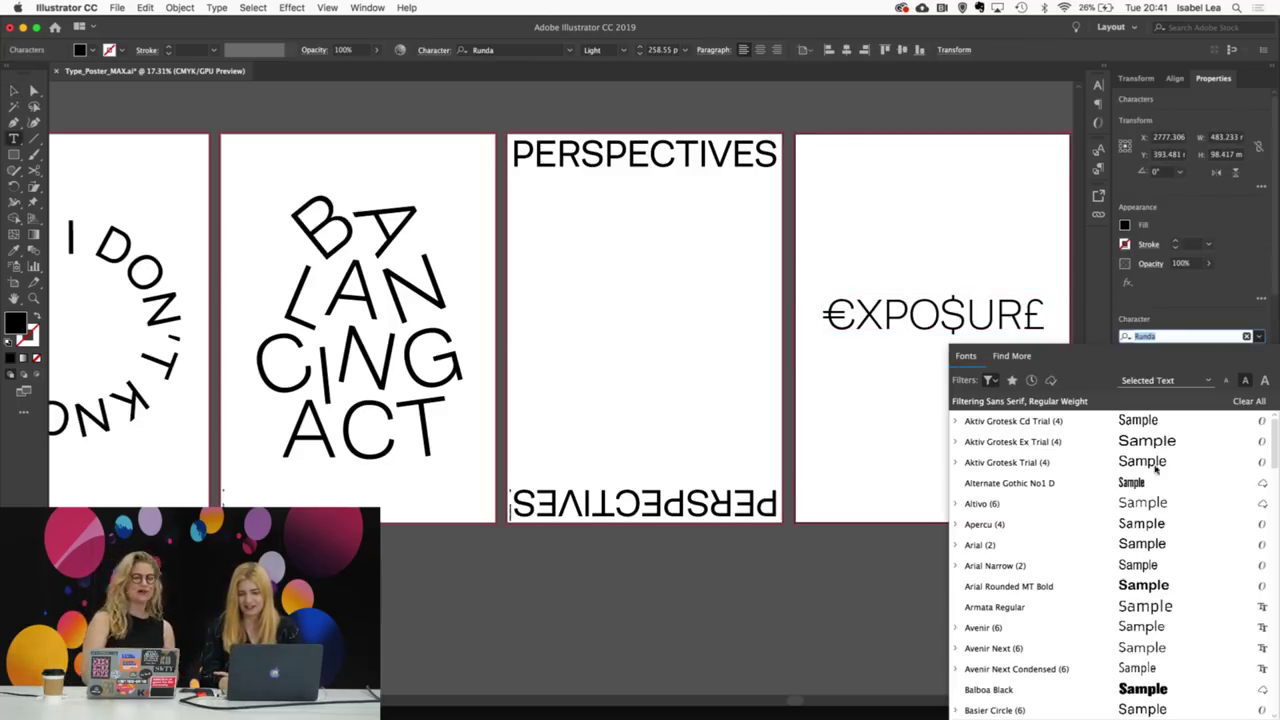
{"action": "scroll", "coordinate": [1155, 468], "scroll_direction": "down", "scroll_amount": 15}
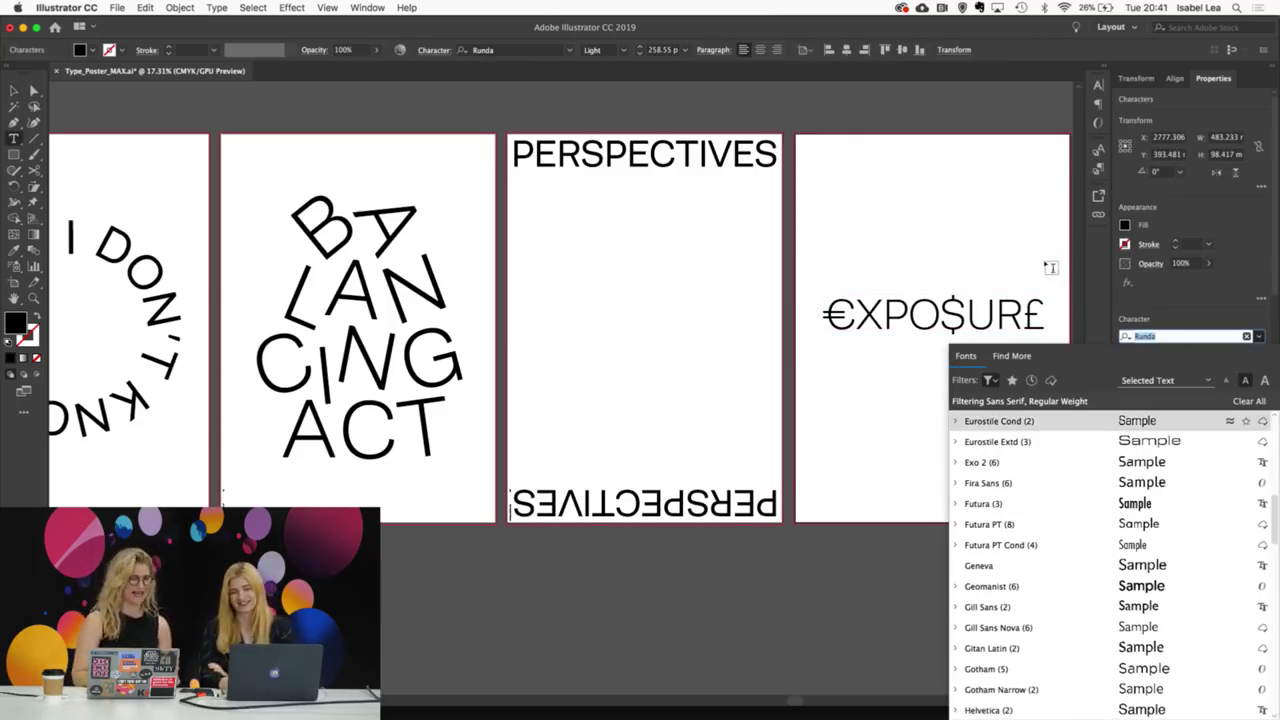
{"action": "left_click", "coordinate": [1051, 268]}
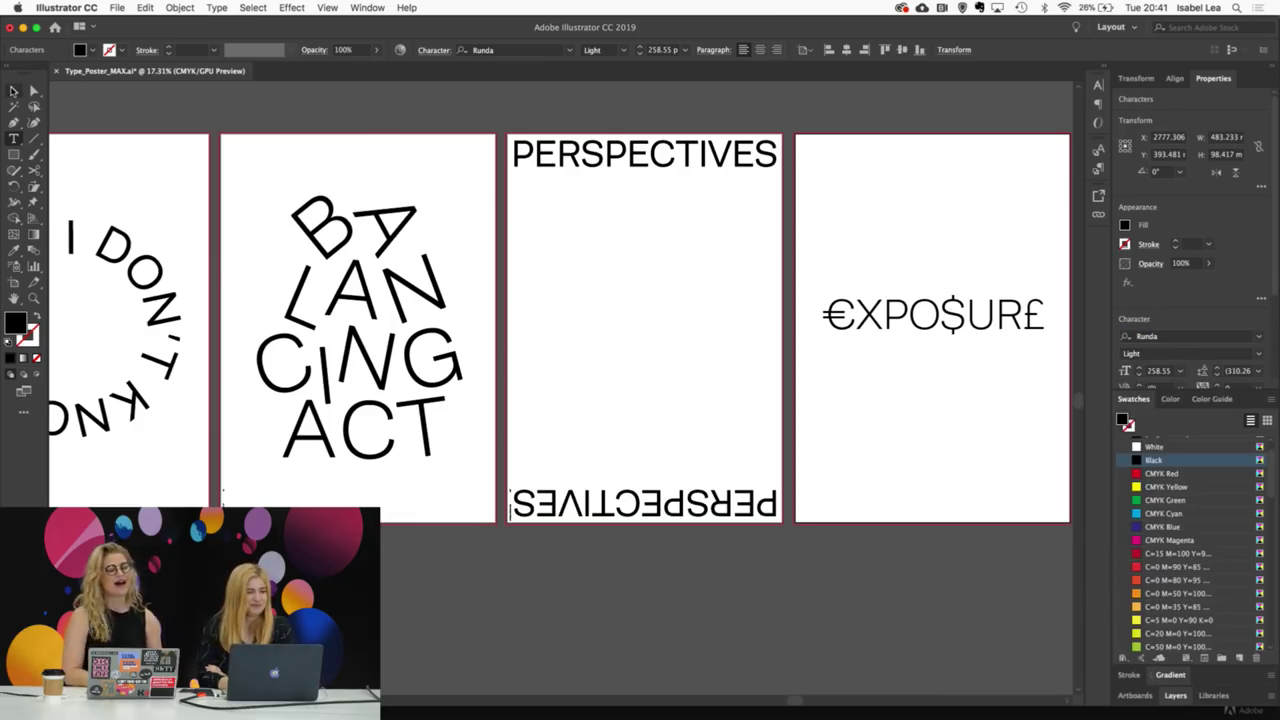
{"action": "key", "text": "Escape"}
{"action": "scroll", "coordinate": [320, 131], "scroll_direction": "down", "scroll_amount": 1}
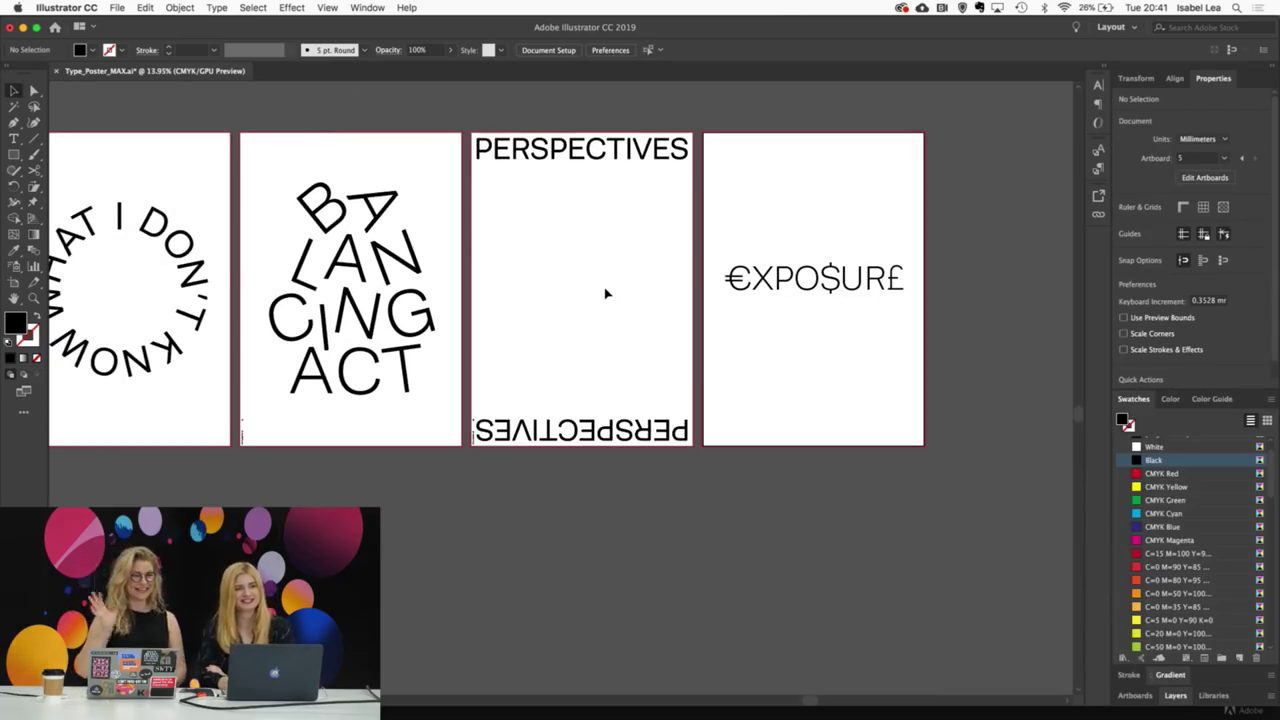
{"action": "scroll", "coordinate": [605, 293], "scroll_direction": "down", "scroll_amount": 3}
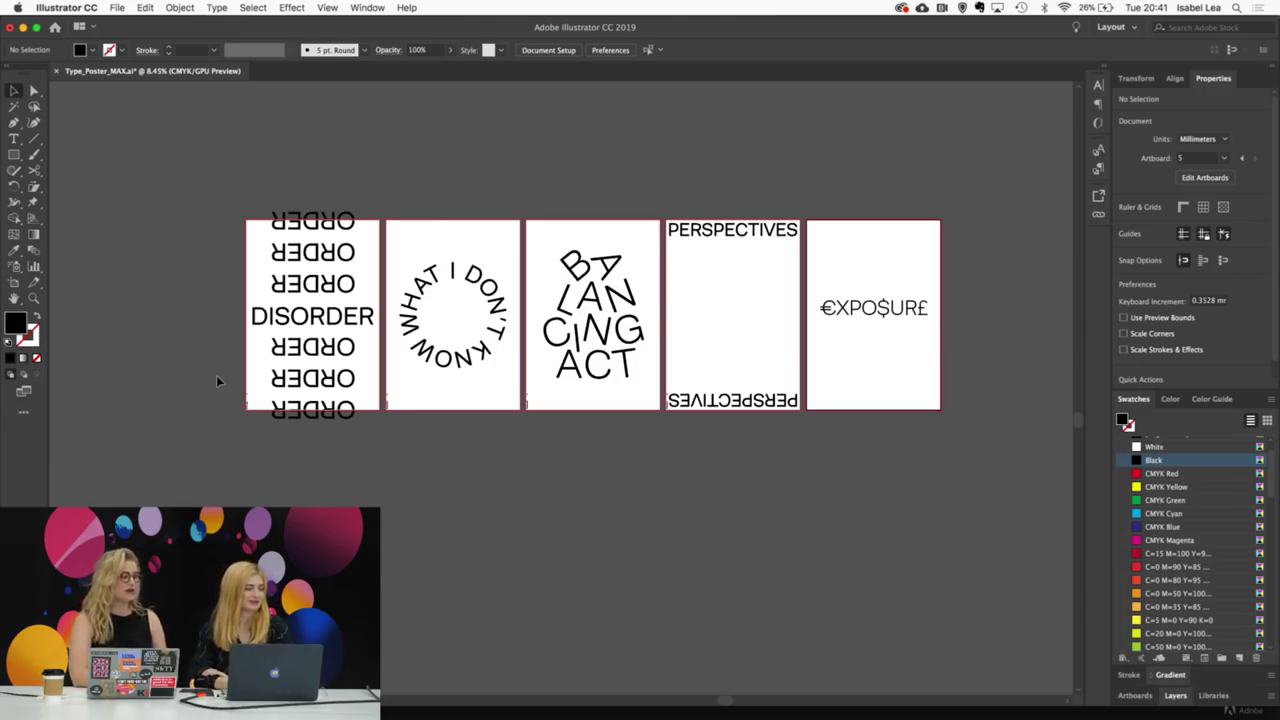
{"action": "scroll", "coordinate": [225, 293], "scroll_direction": "up", "scroll_amount": 3}
{"action": "scroll", "coordinate": [217, 289], "scroll_direction": "up", "scroll_amount": 2}
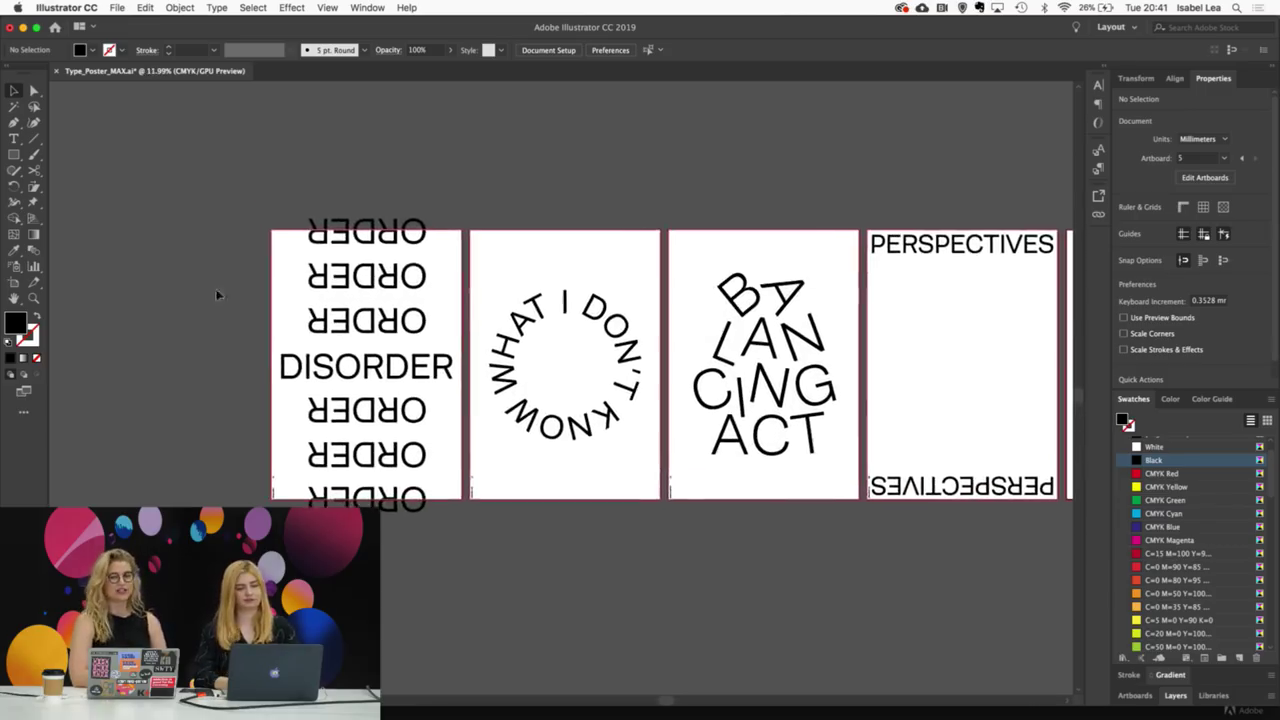
{"action": "scroll", "coordinate": [166, 180], "scroll_direction": "up", "scroll_amount": 3}
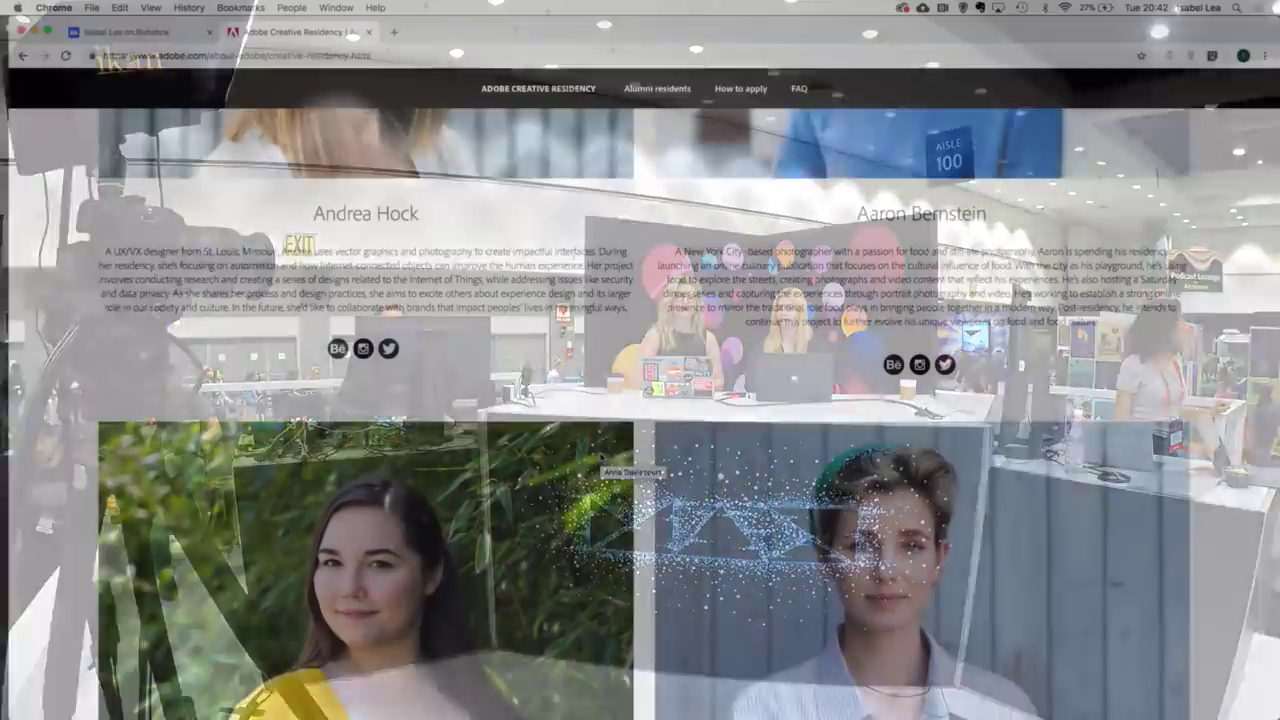
Step: Scroll up and down through the 2018 residents on the Creative Residency page
{"action": "scroll", "coordinate": [600, 456], "scroll_direction": "up", "scroll_amount": 3}
{"action": "scroll", "coordinate": [600, 456], "scroll_direction": "up", "scroll_amount": 5}
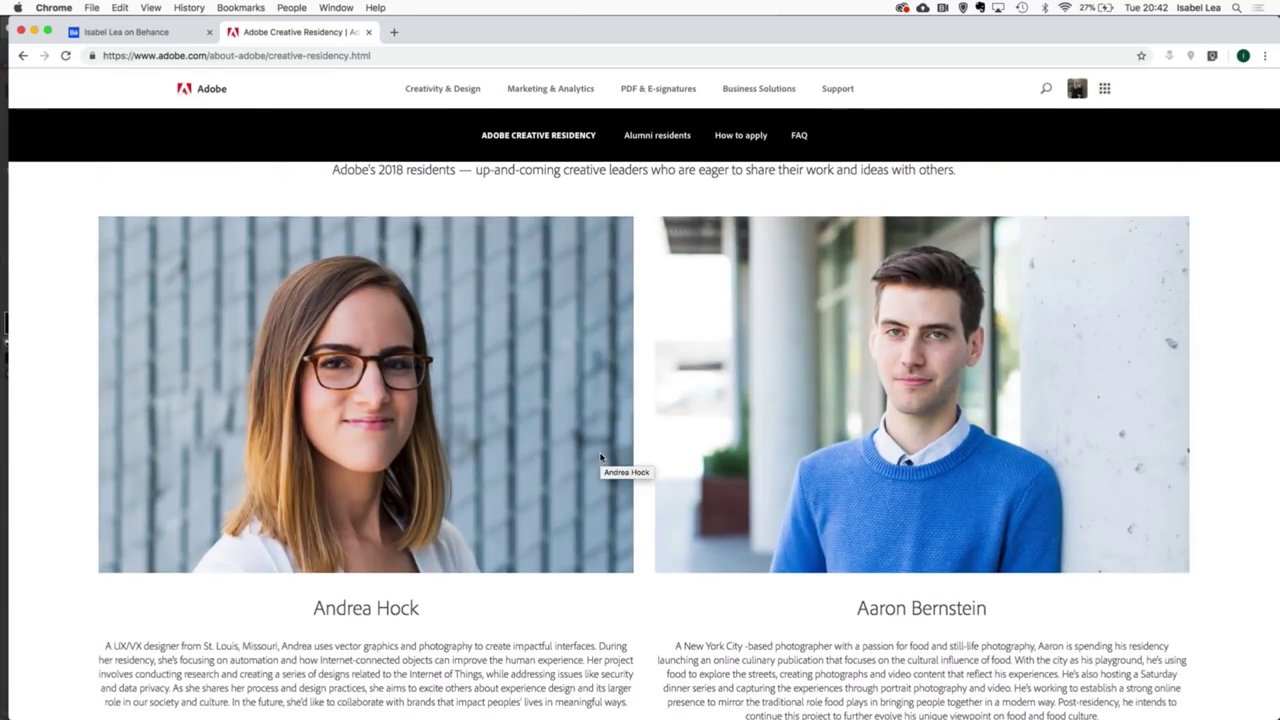
{"action": "scroll", "coordinate": [600, 456], "scroll_direction": "up", "scroll_amount": 2}
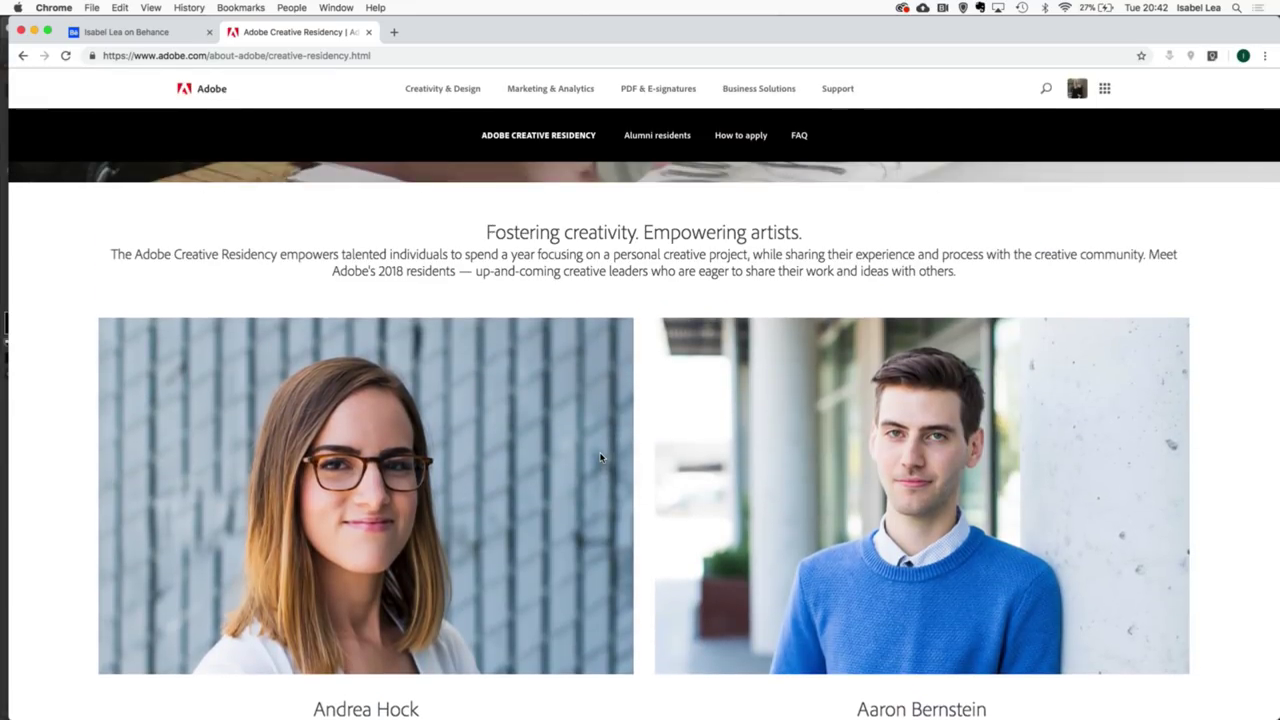
{"action": "scroll", "coordinate": [600, 457], "scroll_direction": "down", "scroll_amount": 1}
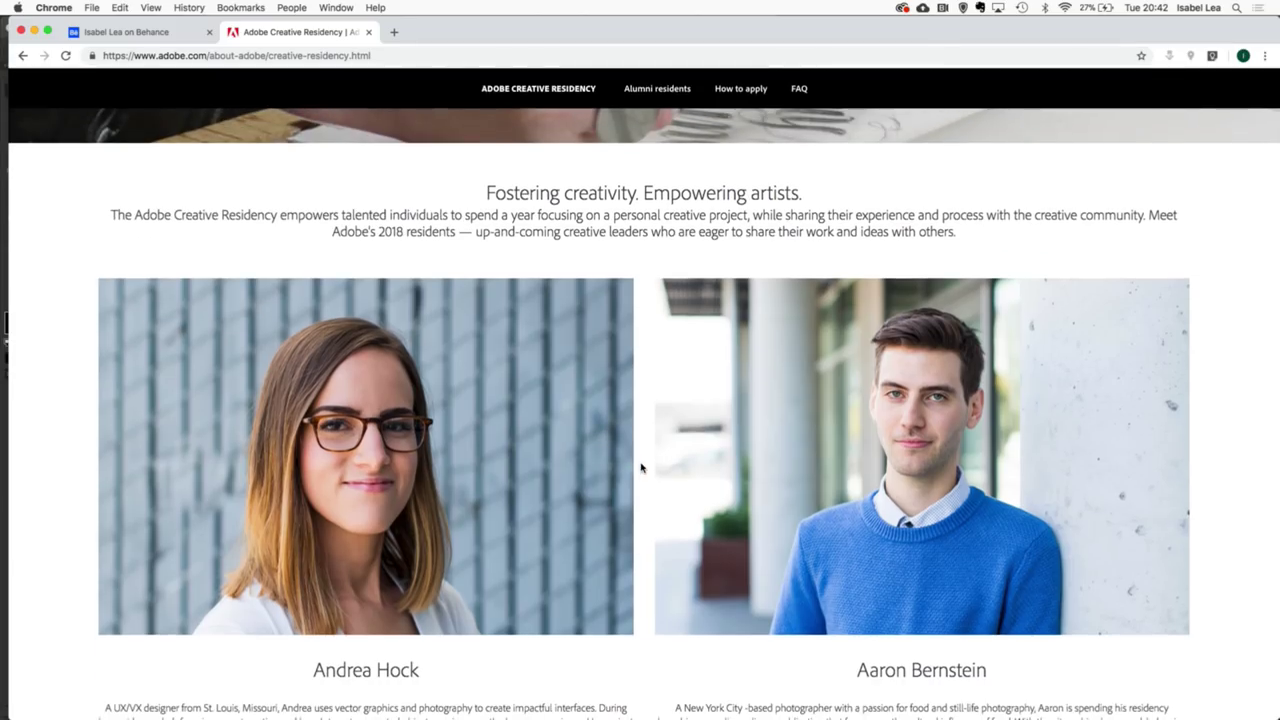
{"action": "scroll", "coordinate": [641, 467], "scroll_direction": "down", "scroll_amount": 3}
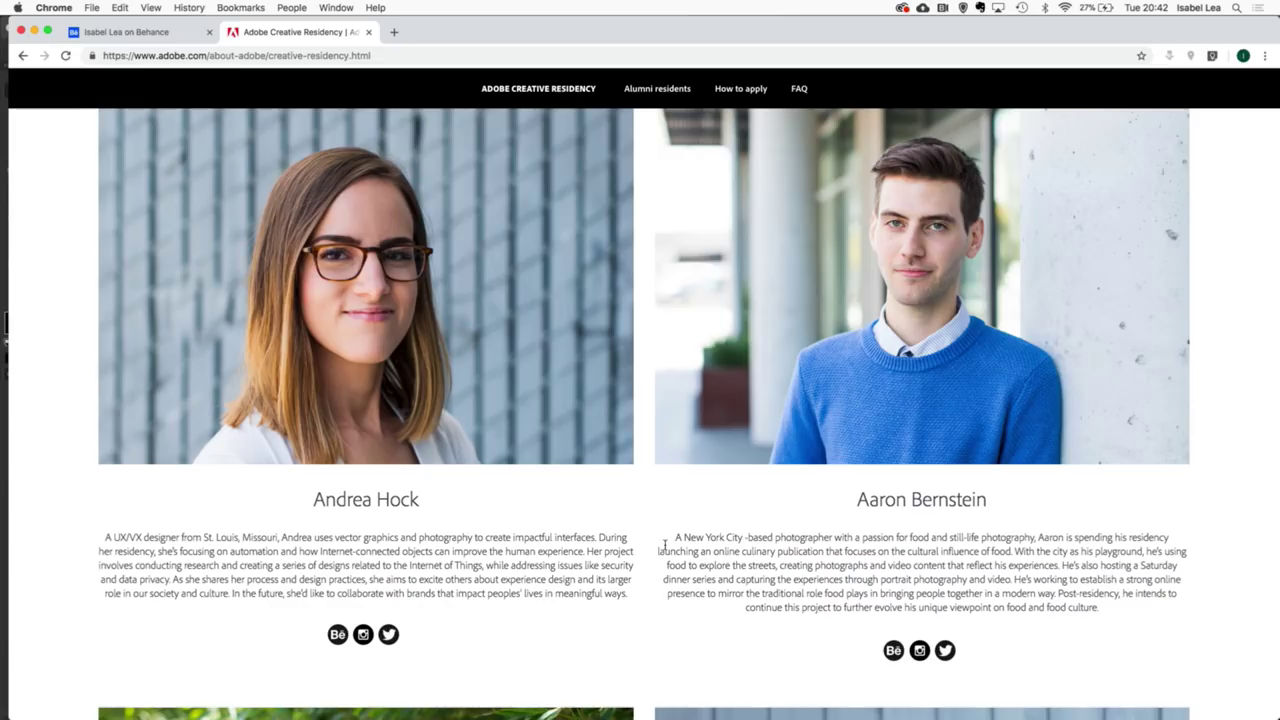
{"action": "scroll", "coordinate": [664, 545], "scroll_direction": "down", "scroll_amount": 2}
{"action": "scroll", "coordinate": [664, 545], "scroll_direction": "down", "scroll_amount": 5}
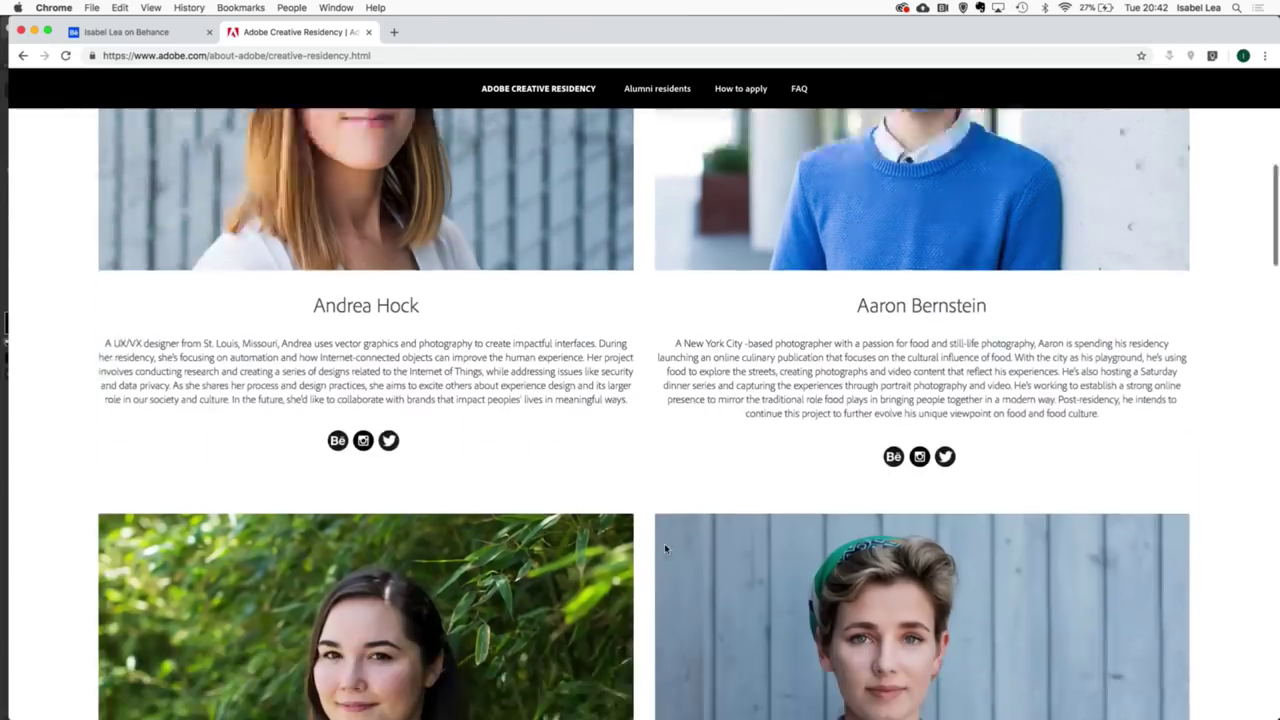
{"action": "scroll", "coordinate": [560, 548], "scroll_direction": "down", "scroll_amount": 5}
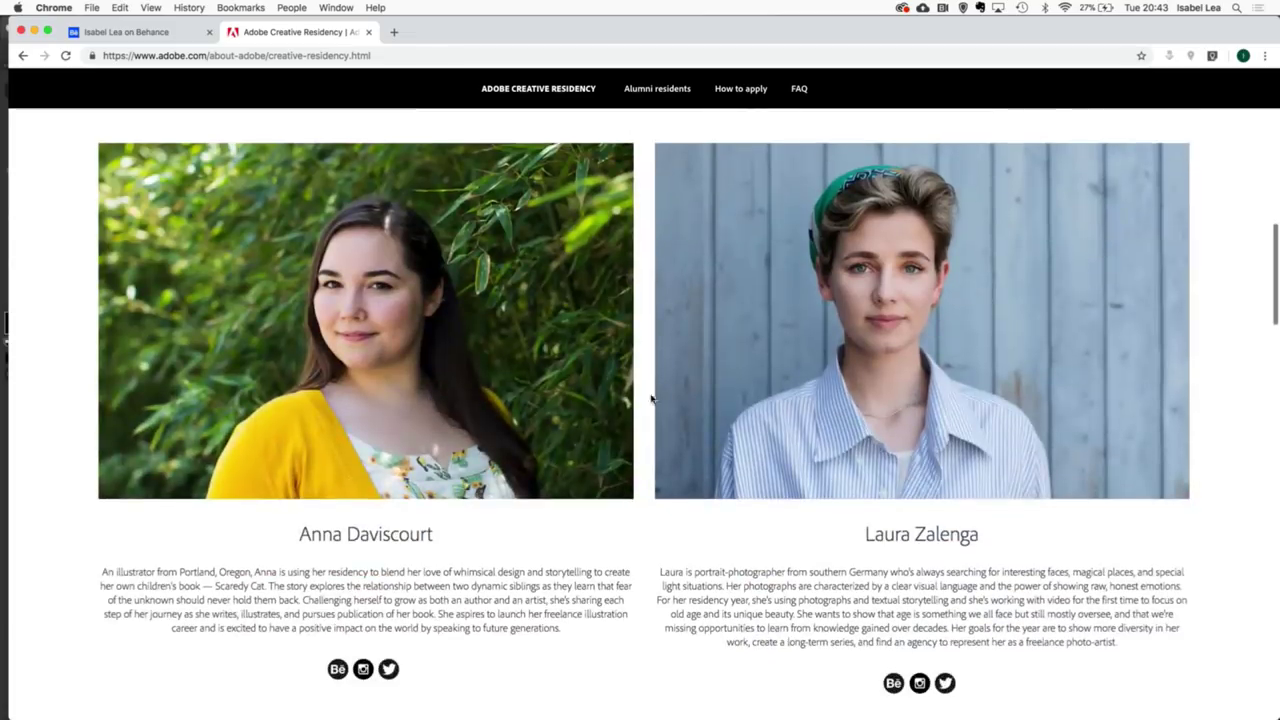
{"action": "scroll", "coordinate": [820, 440], "scroll_direction": "down", "scroll_amount": 2}
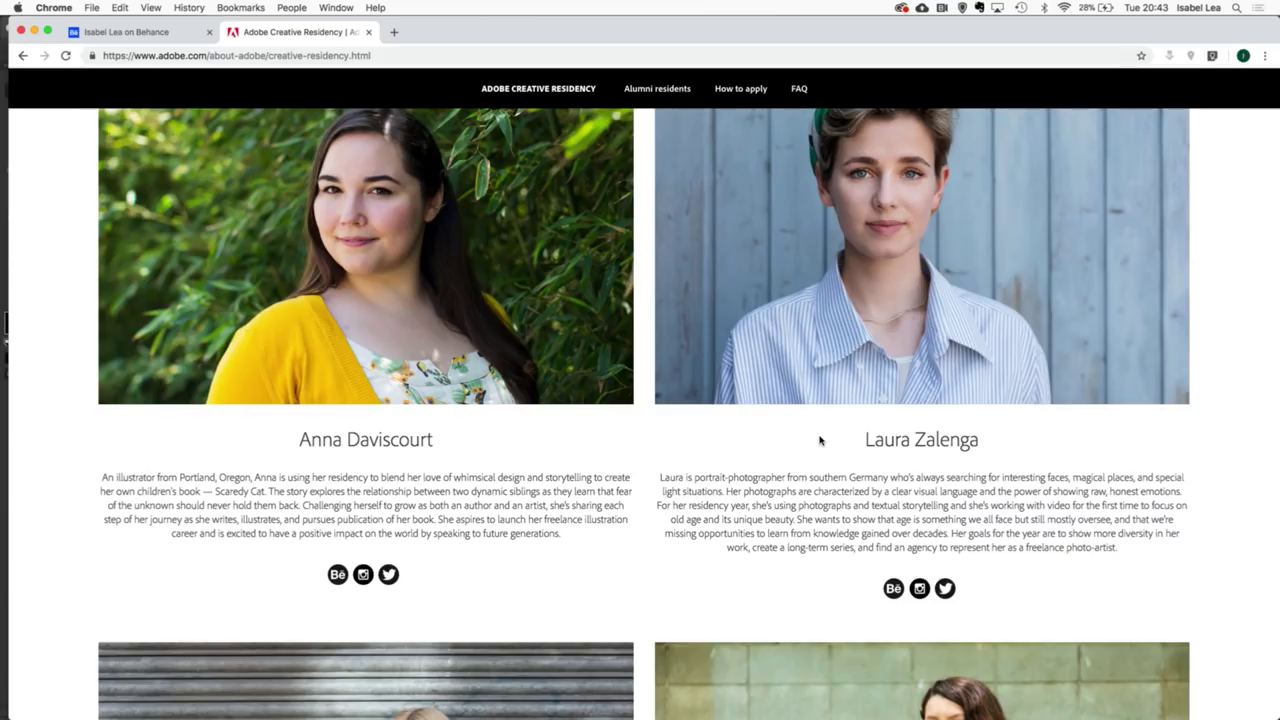
{"action": "scroll", "coordinate": [819, 440], "scroll_direction": "down", "scroll_amount": 10}
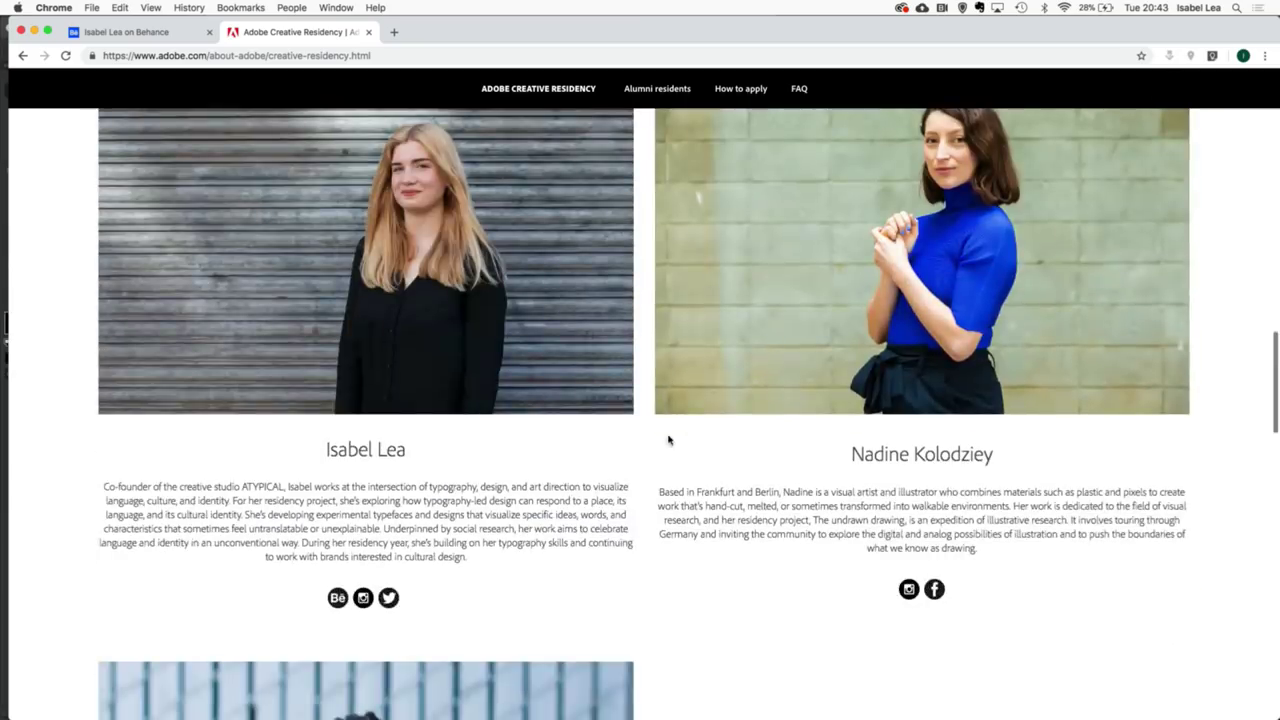
{"action": "scroll", "coordinate": [695, 513], "scroll_direction": "up", "scroll_amount": 2}
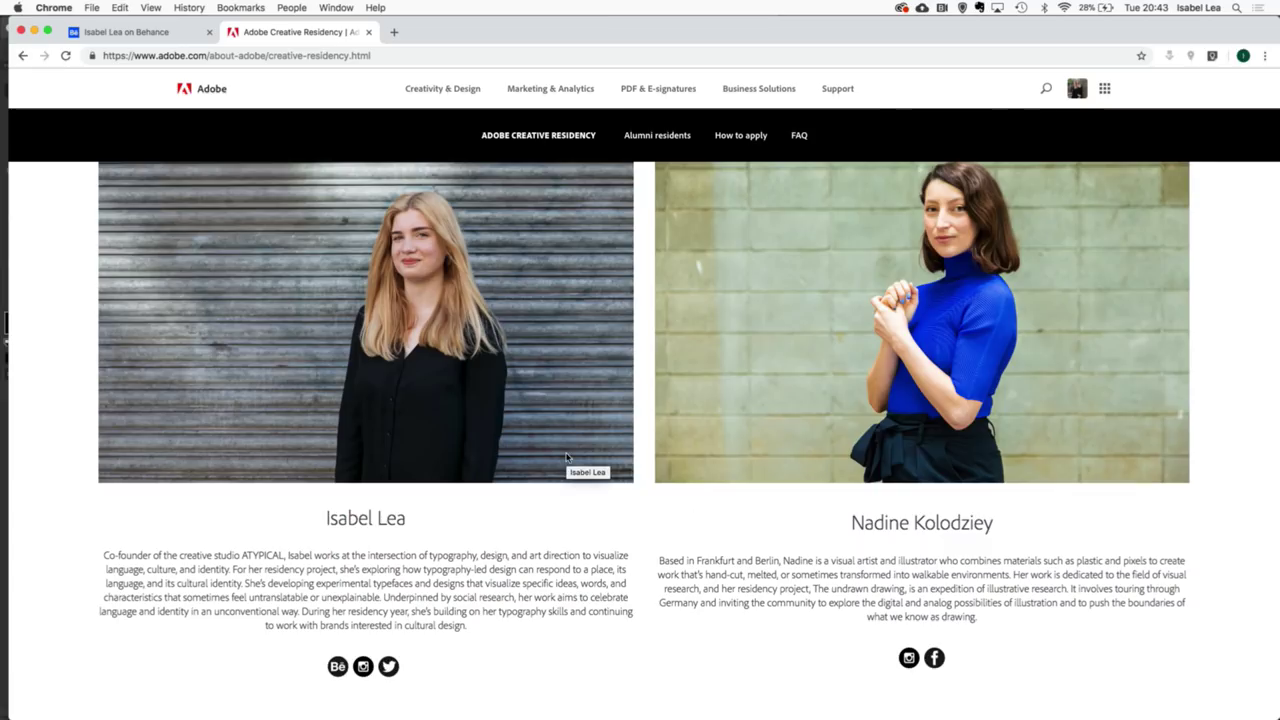
{"action": "scroll", "coordinate": [813, 457], "scroll_direction": "down", "scroll_amount": 3}
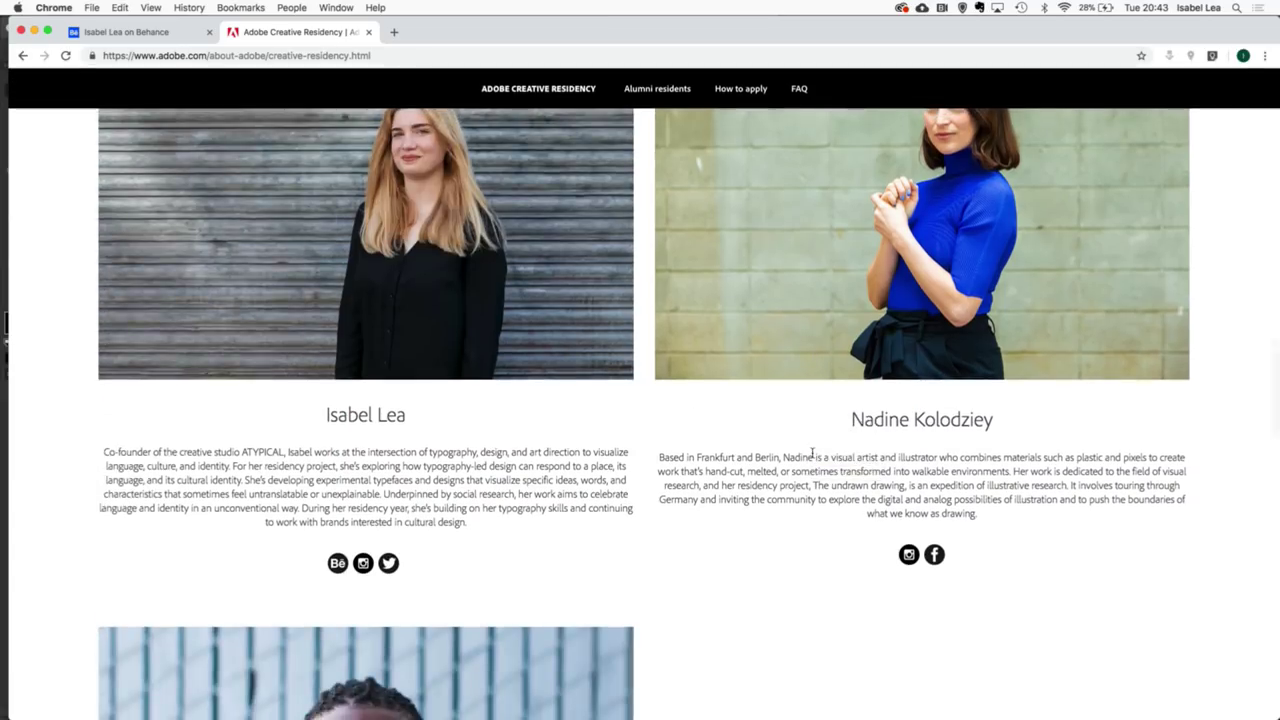
{"action": "scroll", "coordinate": [620, 352], "scroll_direction": "up", "scroll_amount": 2}
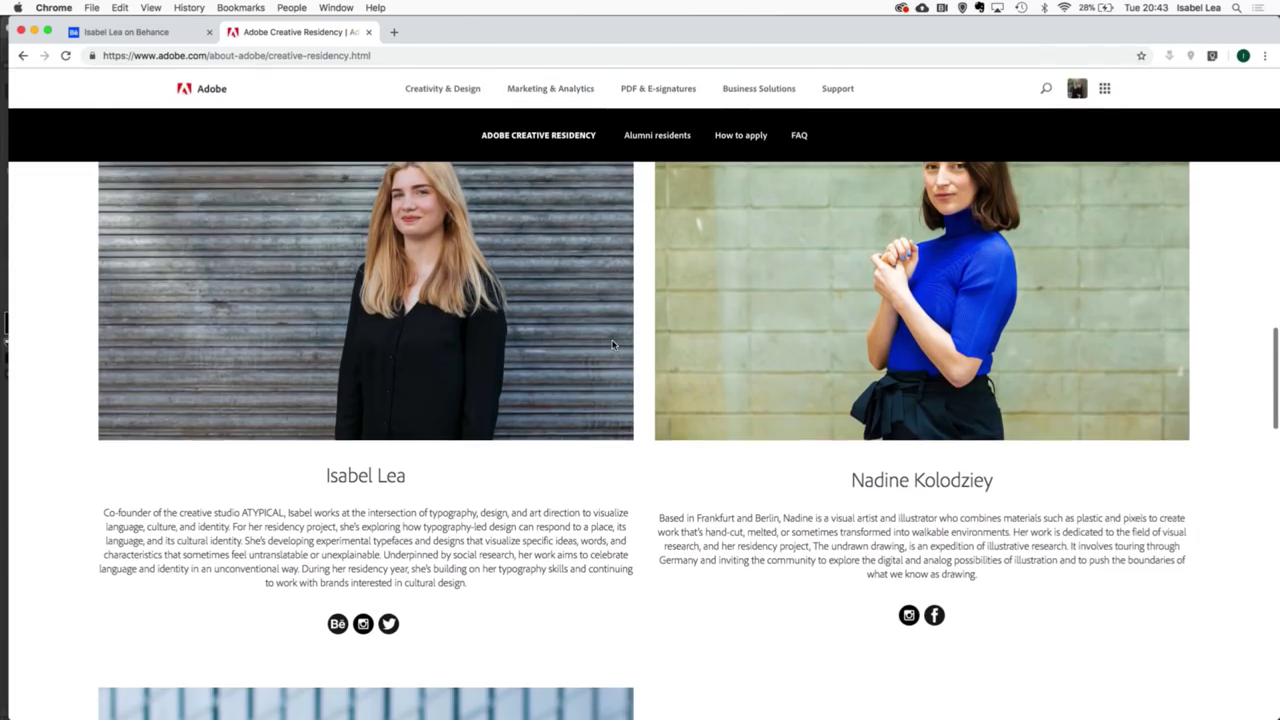
{"action": "scroll", "coordinate": [667, 425], "scroll_direction": "down", "scroll_amount": 5}
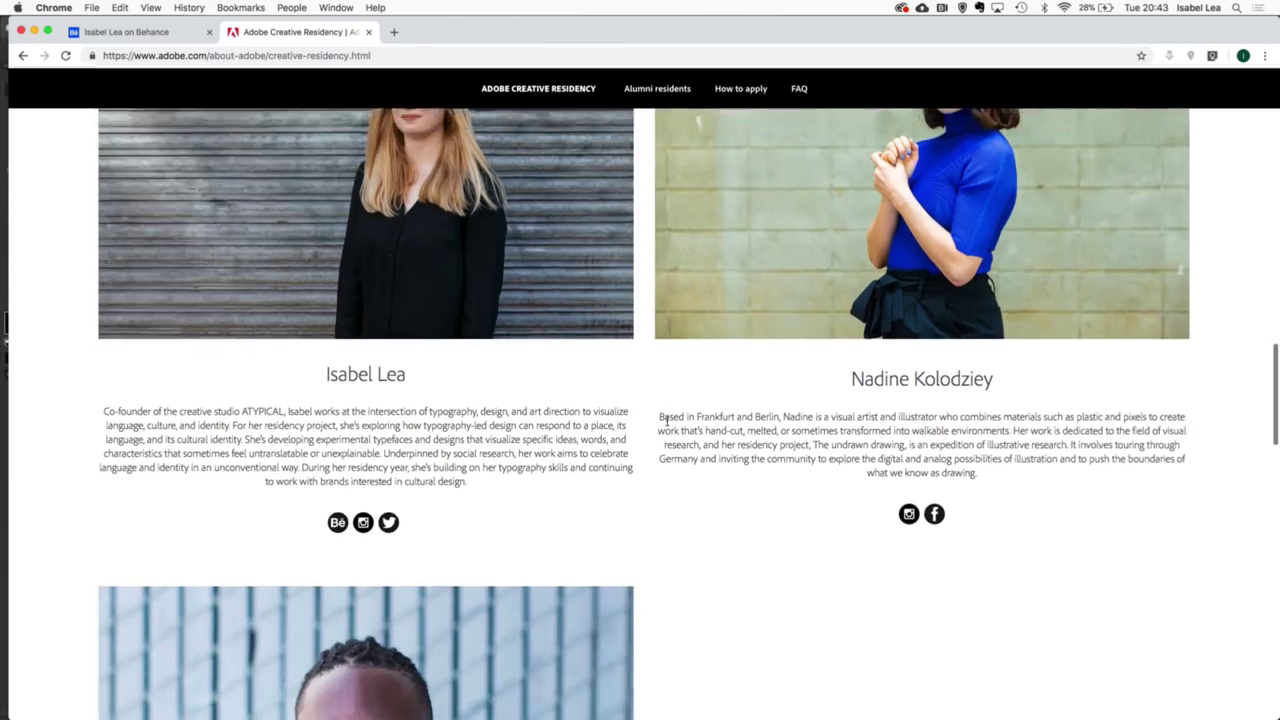
{"action": "scroll", "coordinate": [667, 425], "scroll_direction": "up", "scroll_amount": 15}
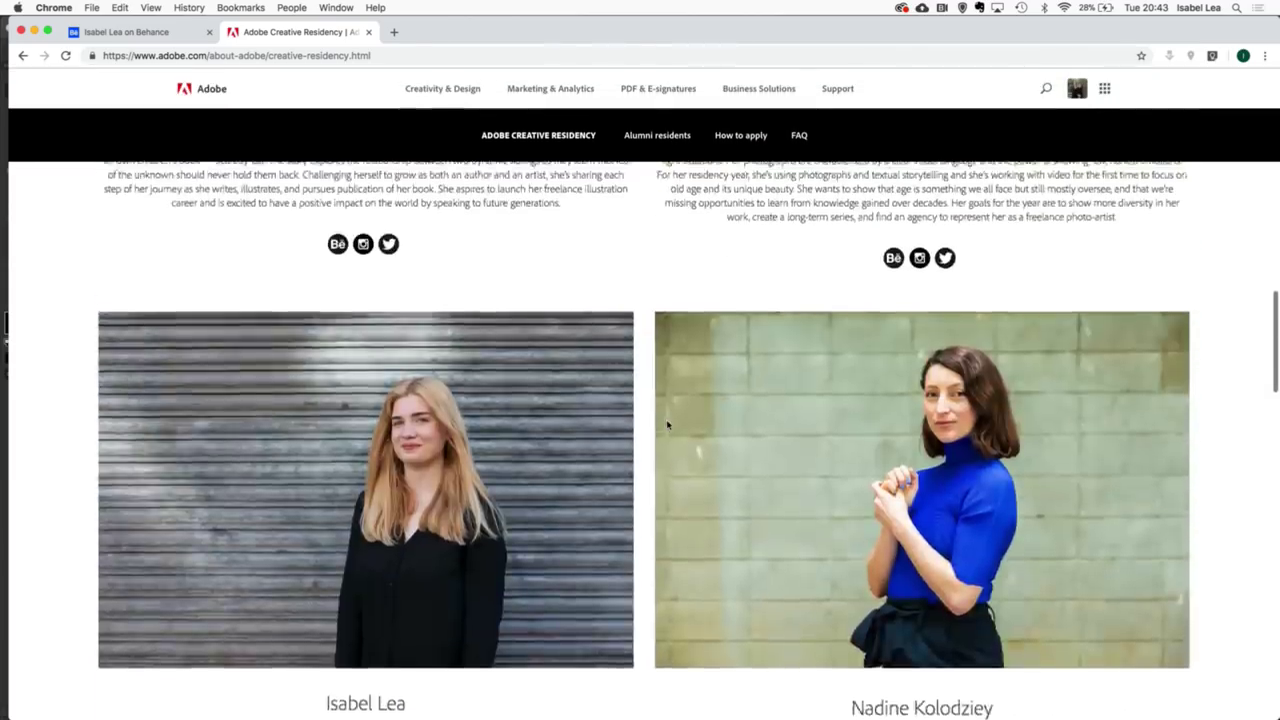
{"action": "scroll", "coordinate": [667, 425], "scroll_direction": "up", "scroll_amount": 10}
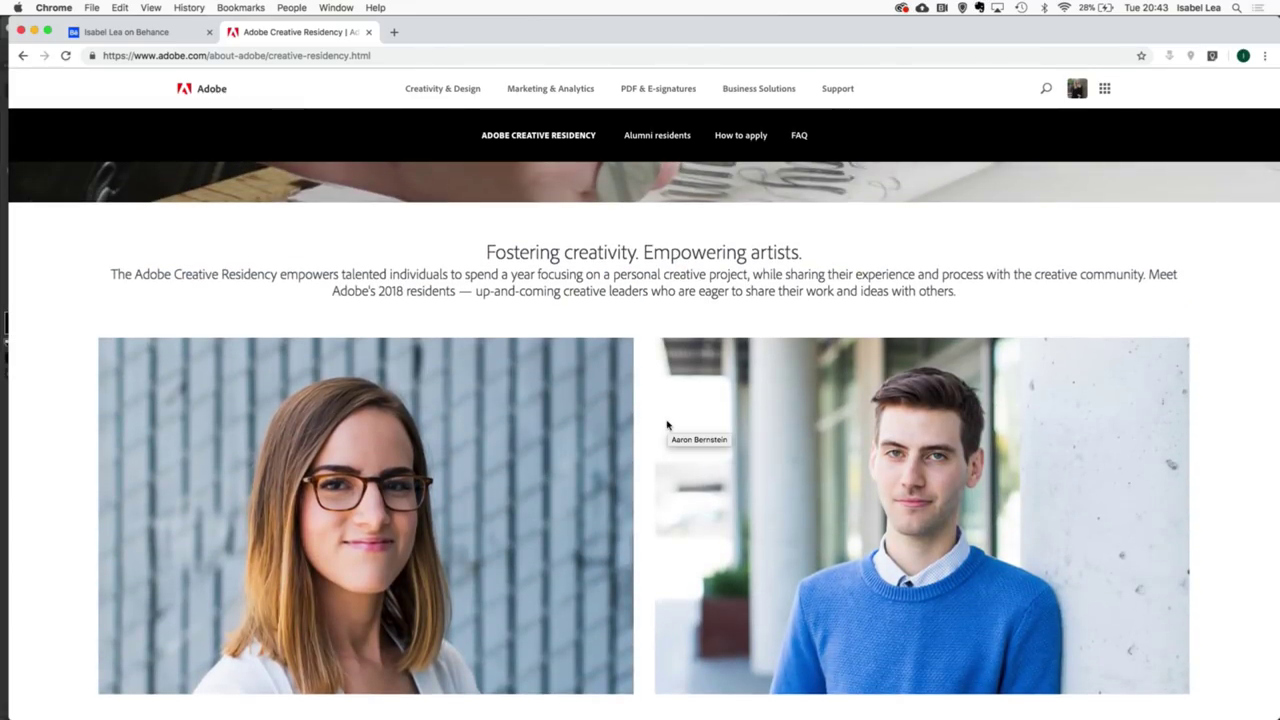
{"action": "scroll", "coordinate": [667, 425], "scroll_direction": "up", "scroll_amount": 4}
{"action": "scroll", "coordinate": [667, 425], "scroll_direction": "down", "scroll_amount": 3}
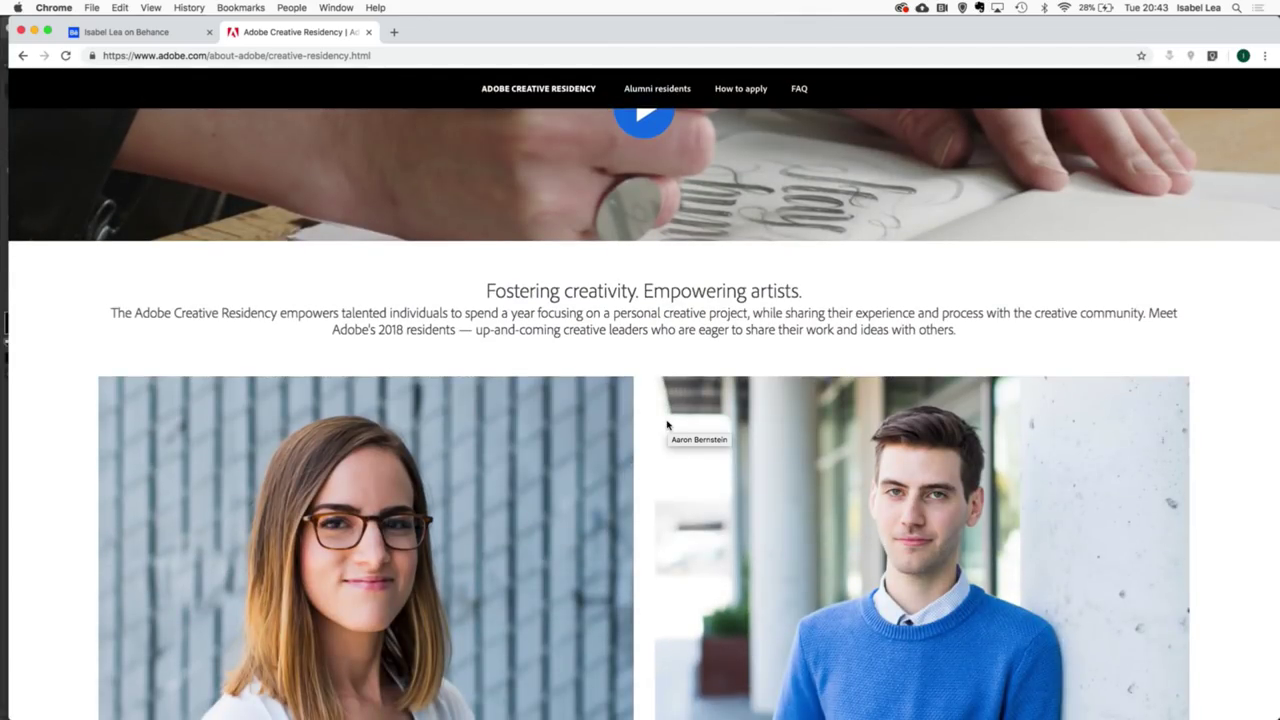
{"action": "scroll", "coordinate": [667, 425], "scroll_direction": "down", "scroll_amount": 3}
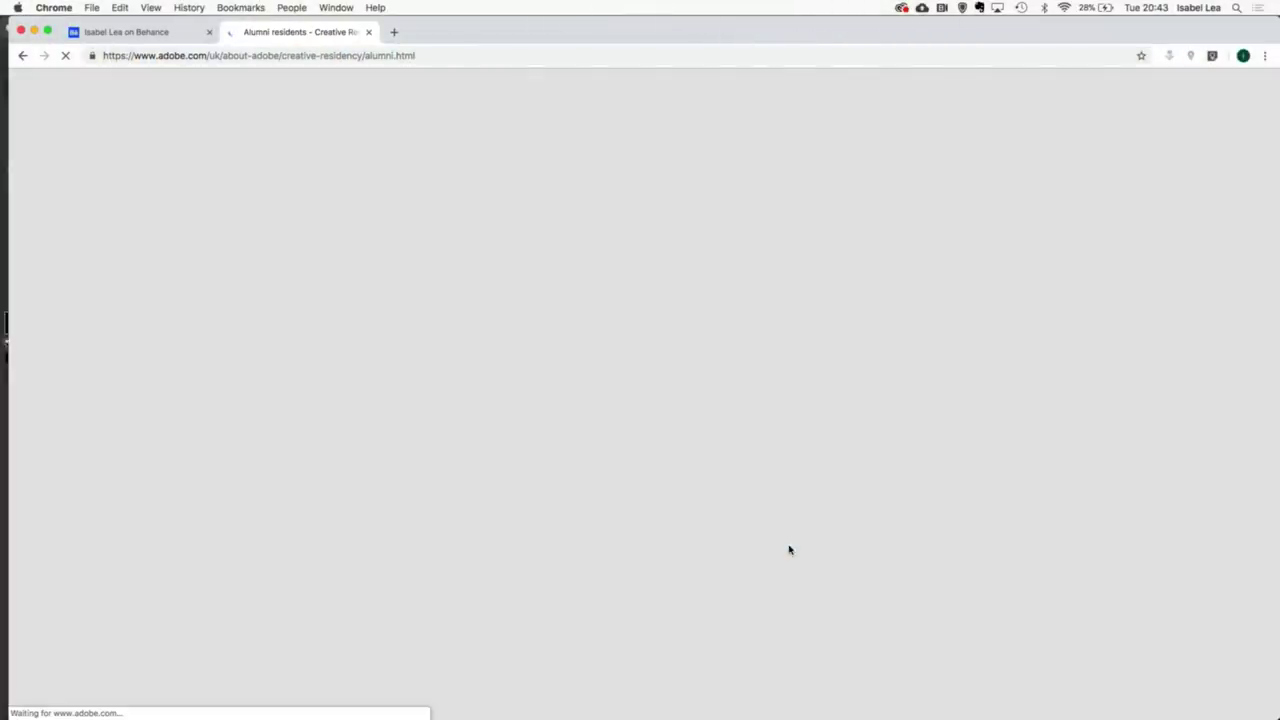
Step: Scroll through the alumni residents list, then close that tab to return to Behance
{"action": "scroll", "coordinate": [770, 500], "scroll_direction": "down", "scroll_amount": 5}
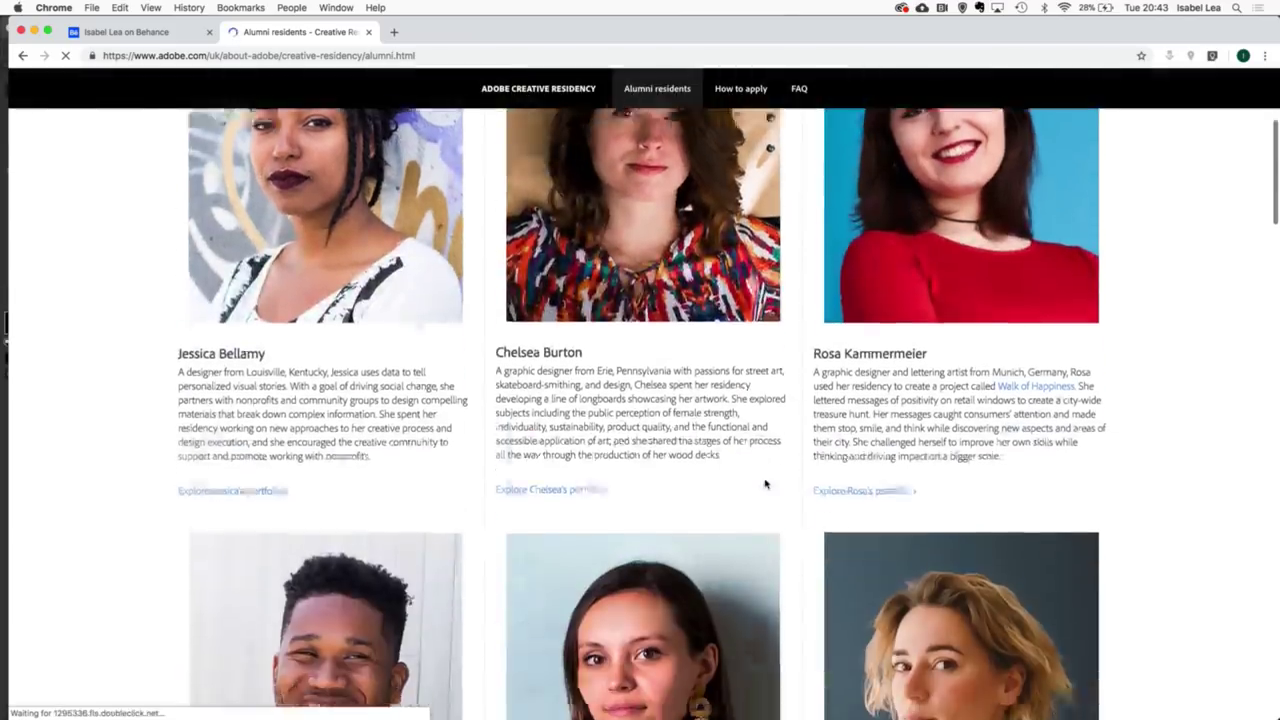
{"action": "scroll", "coordinate": [765, 484], "scroll_direction": "down", "scroll_amount": 3}
{"action": "scroll", "coordinate": [829, 670], "scroll_direction": "down", "scroll_amount": 2}
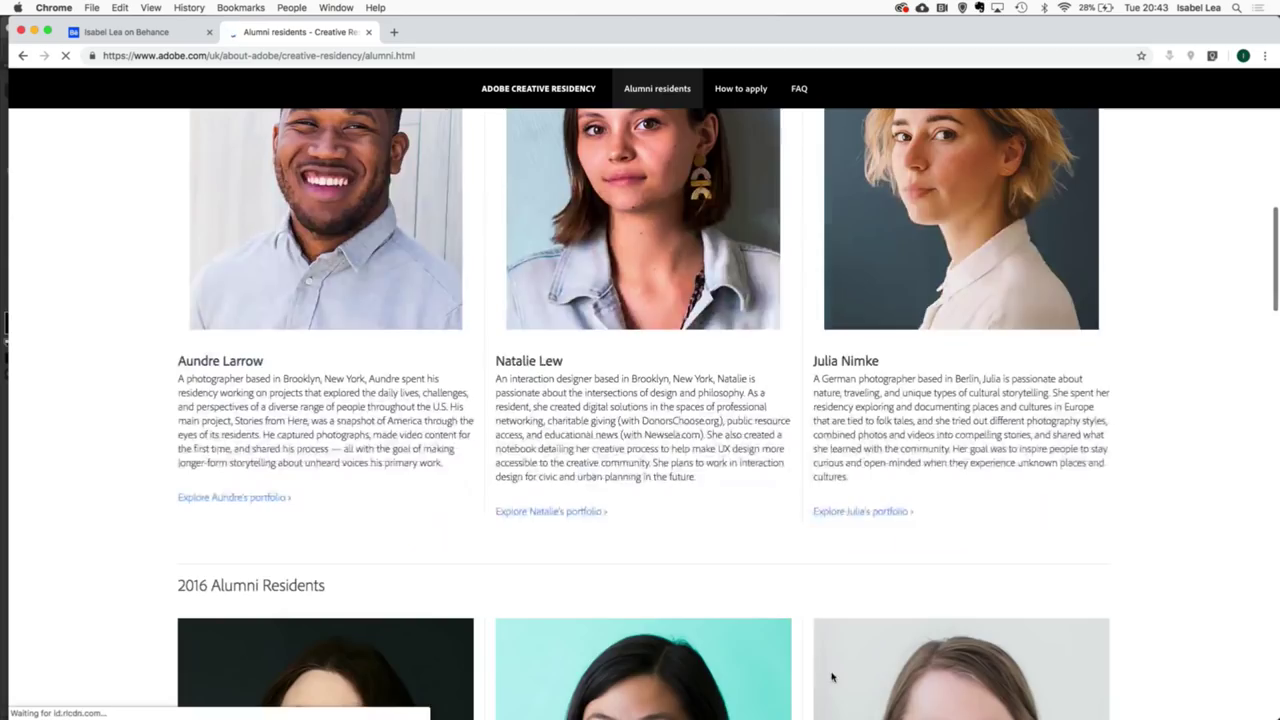
{"action": "scroll", "coordinate": [831, 677], "scroll_direction": "down", "scroll_amount": 5}
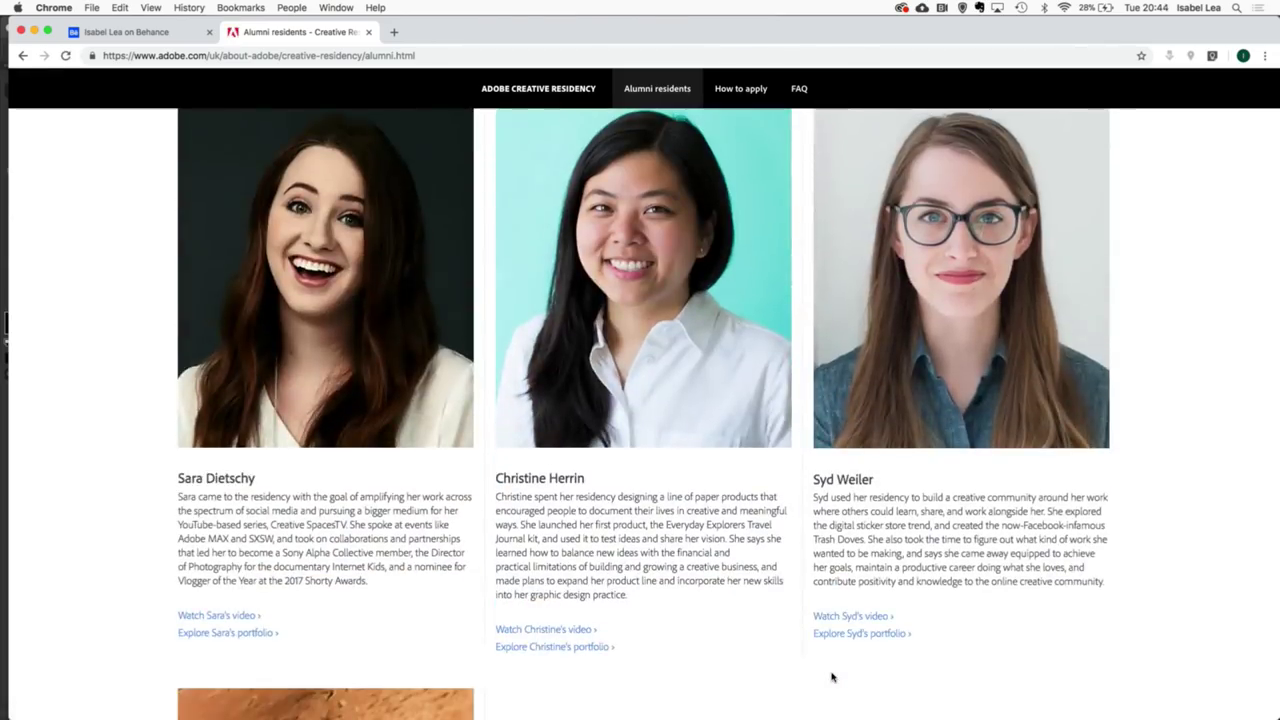
{"action": "scroll", "coordinate": [831, 677], "scroll_direction": "down", "scroll_amount": 5}
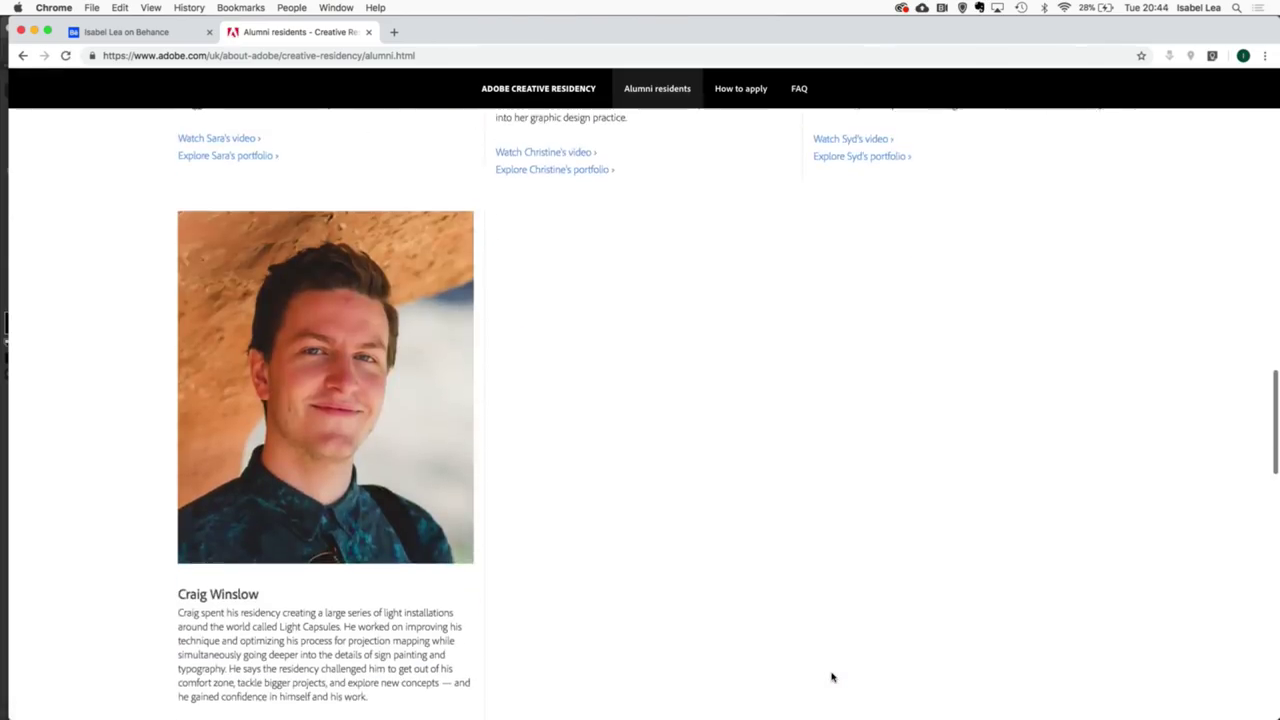
{"action": "scroll", "coordinate": [831, 677], "scroll_direction": "up", "scroll_amount": 4}
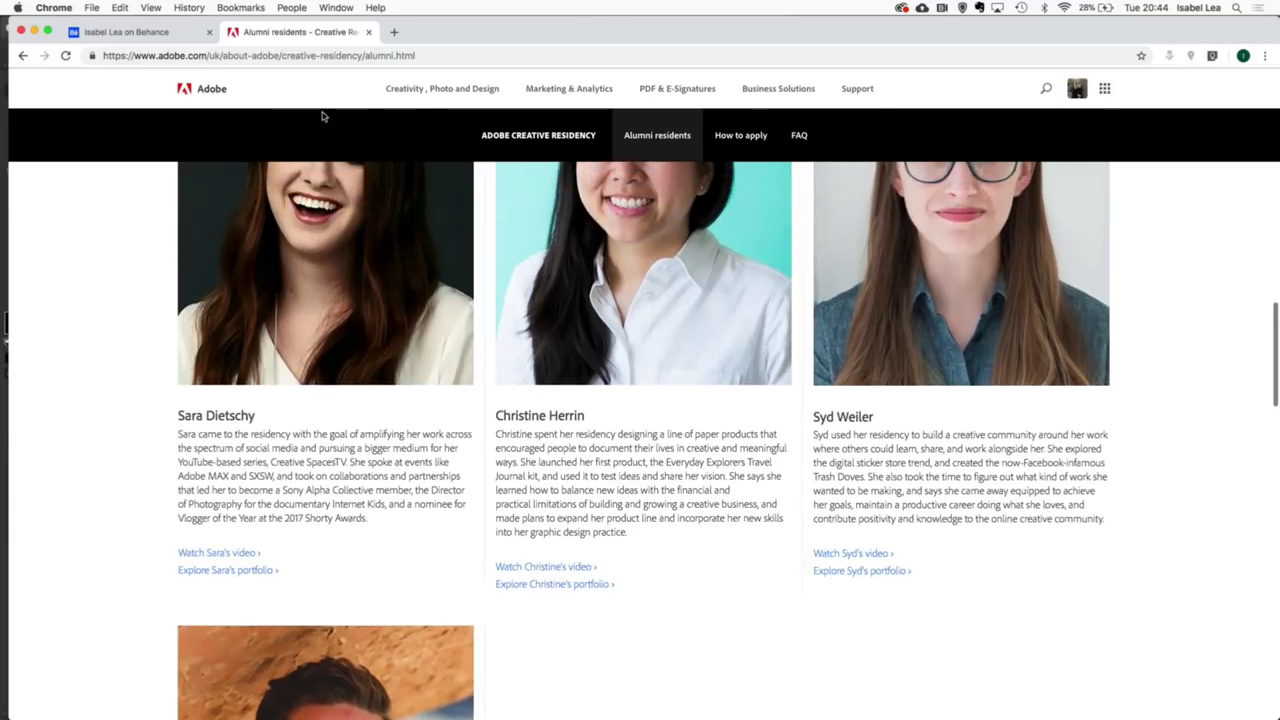
{"action": "left_click", "coordinate": [367, 33]}
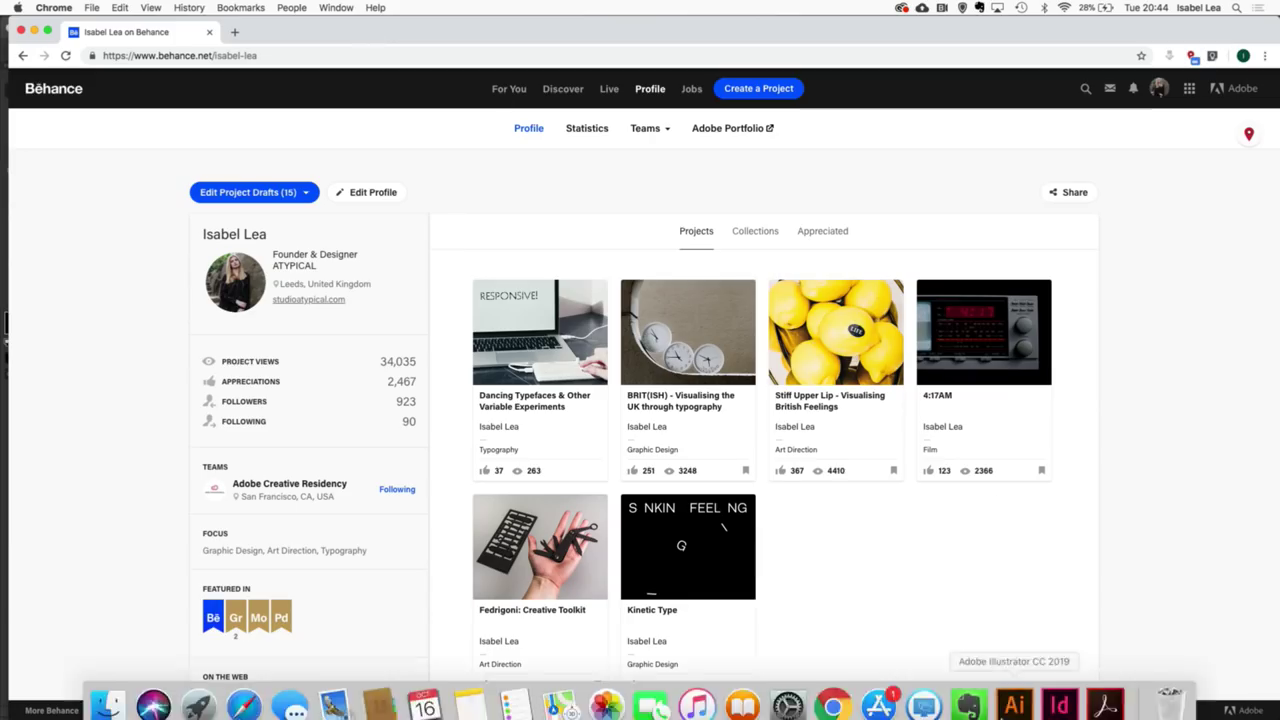
Step: Bring Illustrator with the type poster file back to the front from the Dock
{"action": "left_click", "coordinate": [1028, 700]}
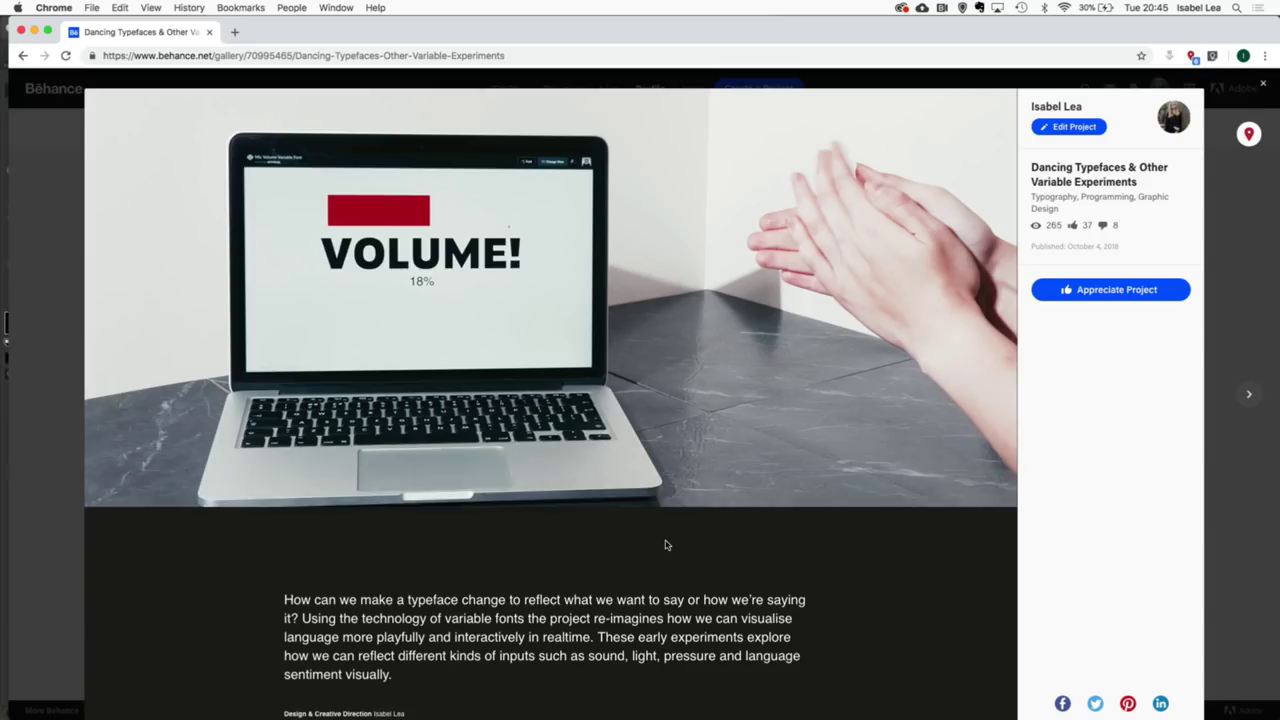
Step: Scroll down the project page and play the VOLUME! demo video
{"action": "scroll", "coordinate": [668, 545], "scroll_direction": "down", "scroll_amount": 5}
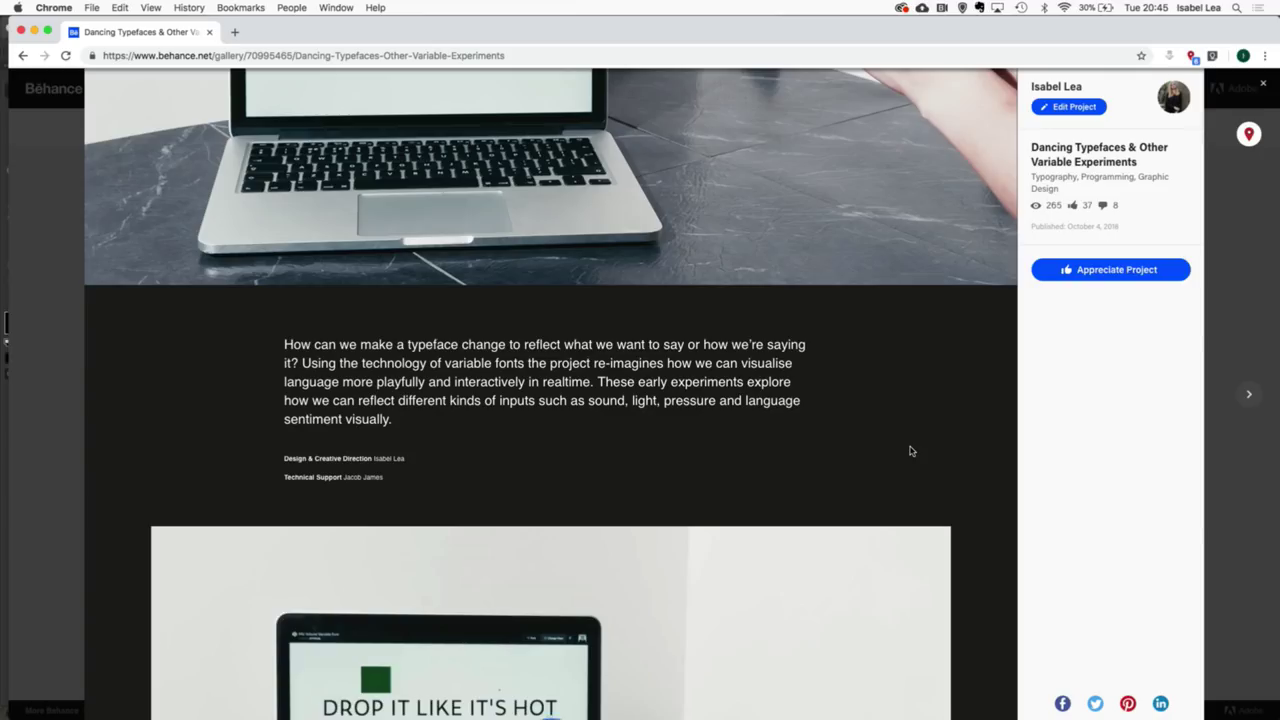
{"action": "scroll", "coordinate": [910, 451], "scroll_direction": "down", "scroll_amount": 2}
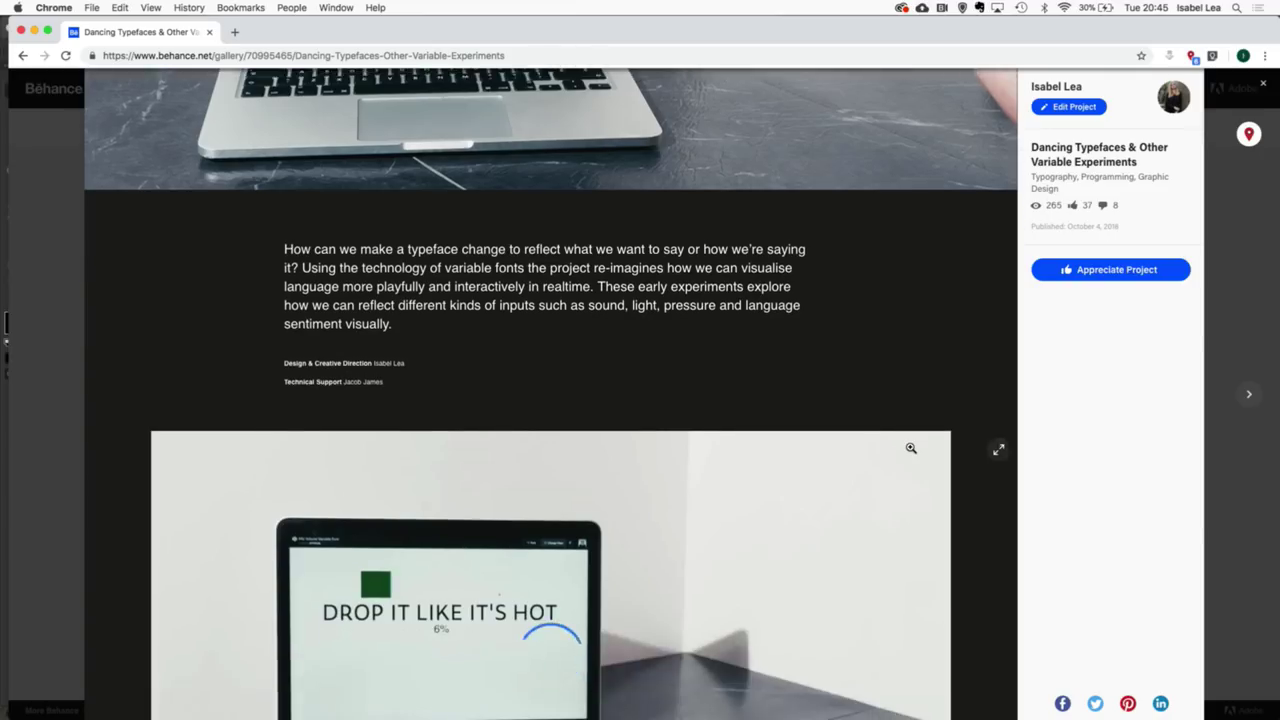
{"action": "scroll", "coordinate": [910, 448], "scroll_direction": "down", "scroll_amount": 3}
{"action": "scroll", "coordinate": [910, 447], "scroll_direction": "down", "scroll_amount": 5}
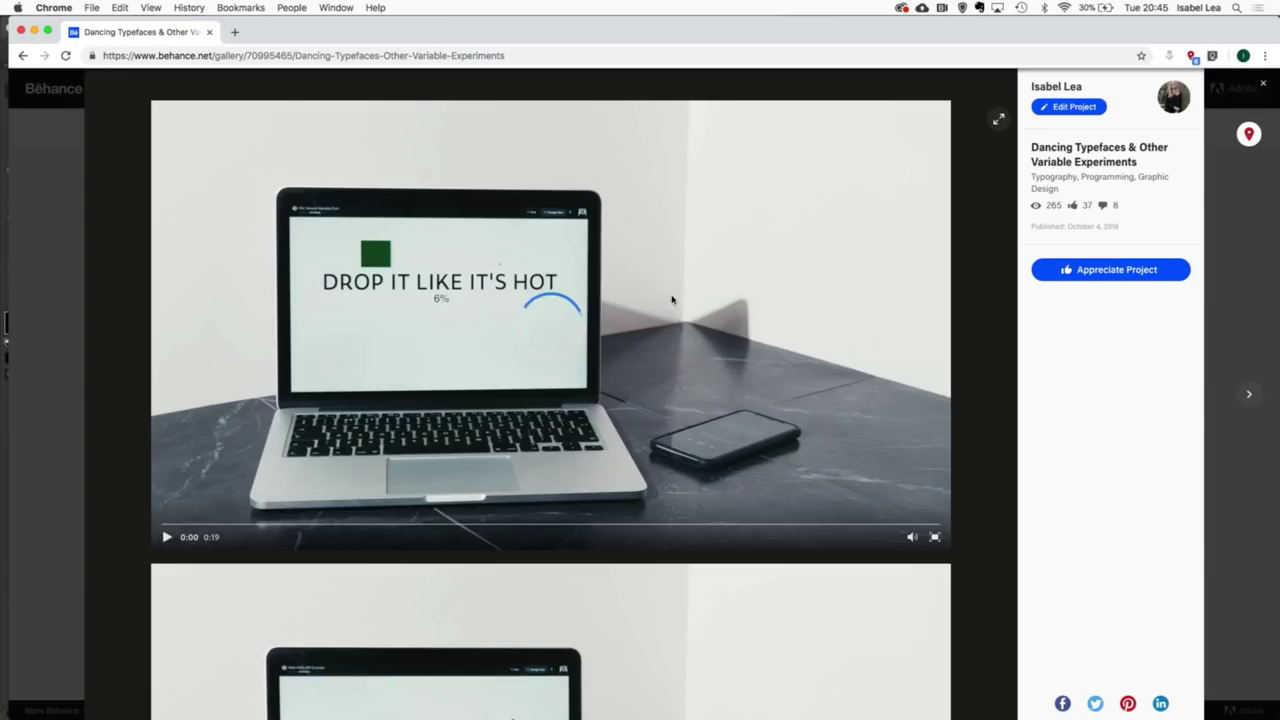
{"action": "scroll", "coordinate": [918, 461], "scroll_direction": "down", "scroll_amount": 8}
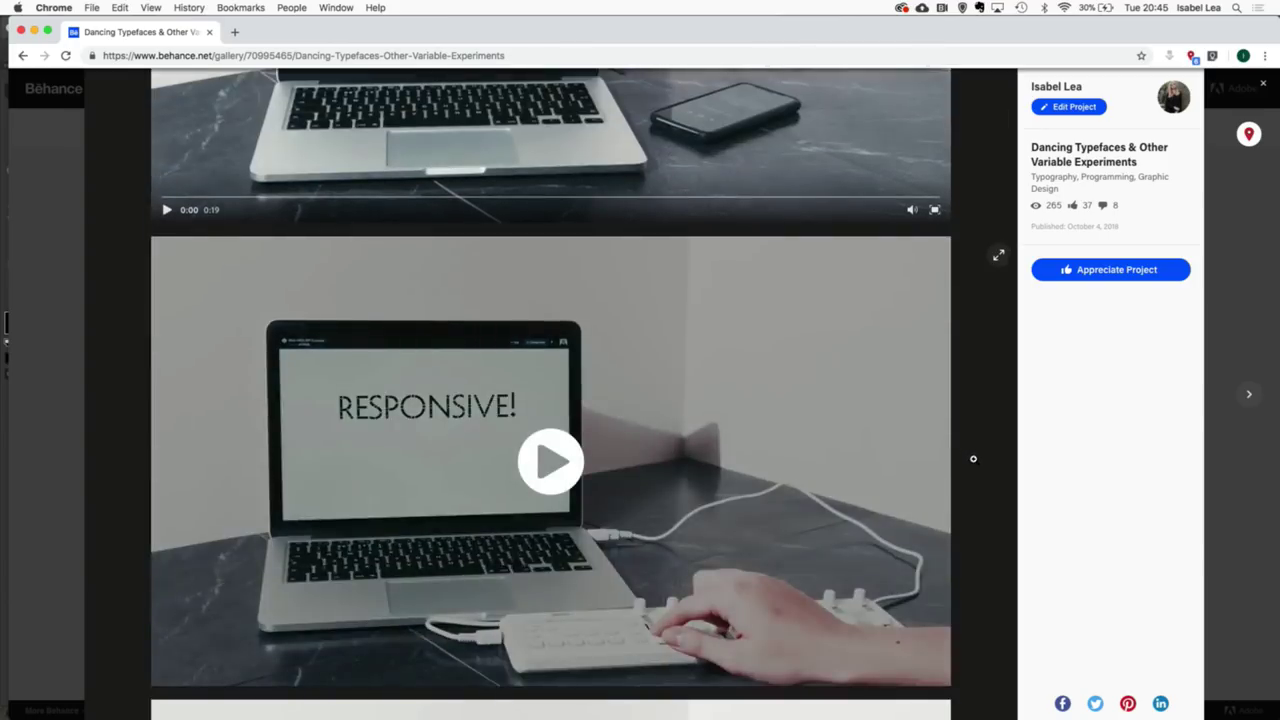
{"action": "scroll", "coordinate": [1015, 466], "scroll_direction": "down", "scroll_amount": 10}
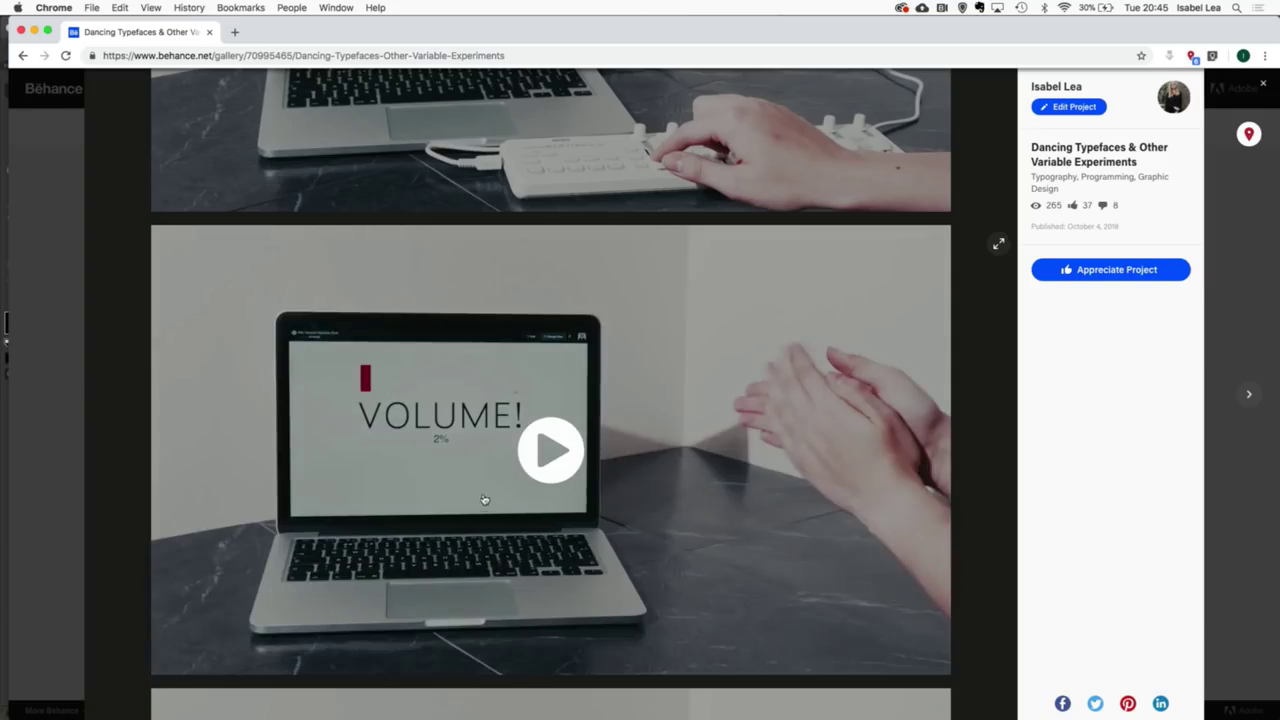
{"action": "left_click", "coordinate": [561, 459]}
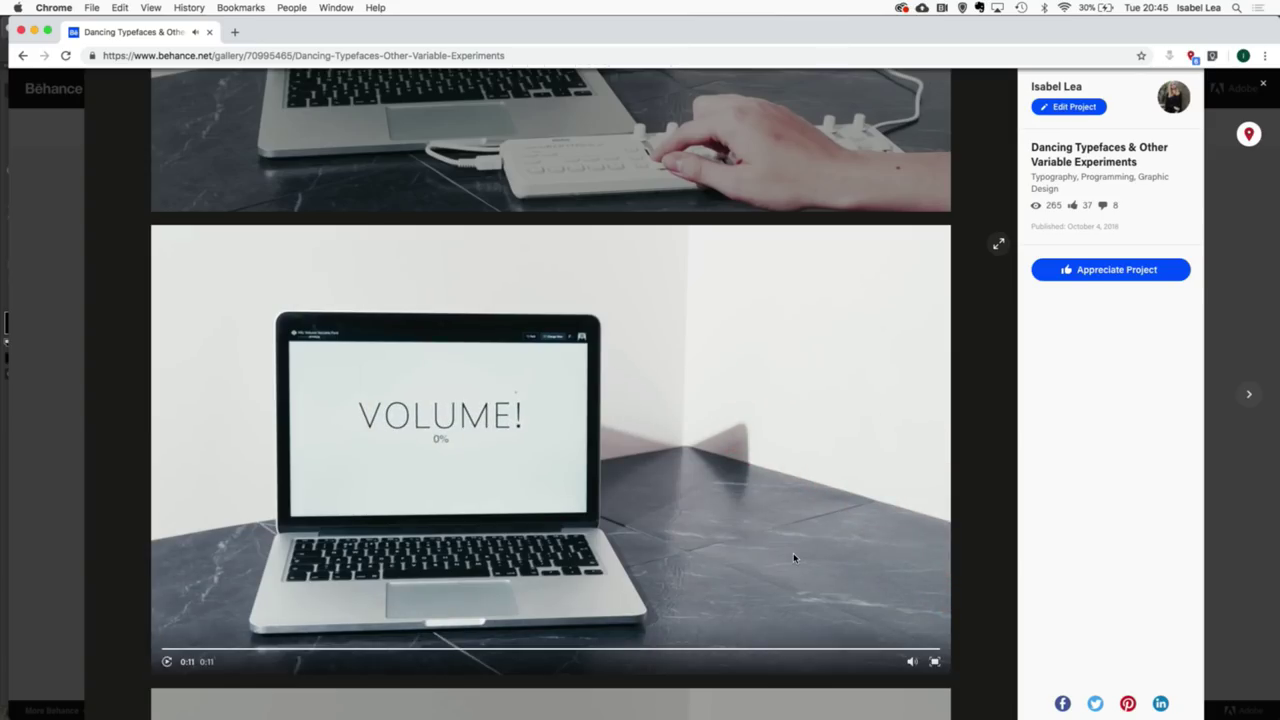
Step: Scroll back up and play the RESPONSIVE! demo video
{"action": "scroll", "coordinate": [850, 510], "scroll_direction": "up", "scroll_amount": 3}
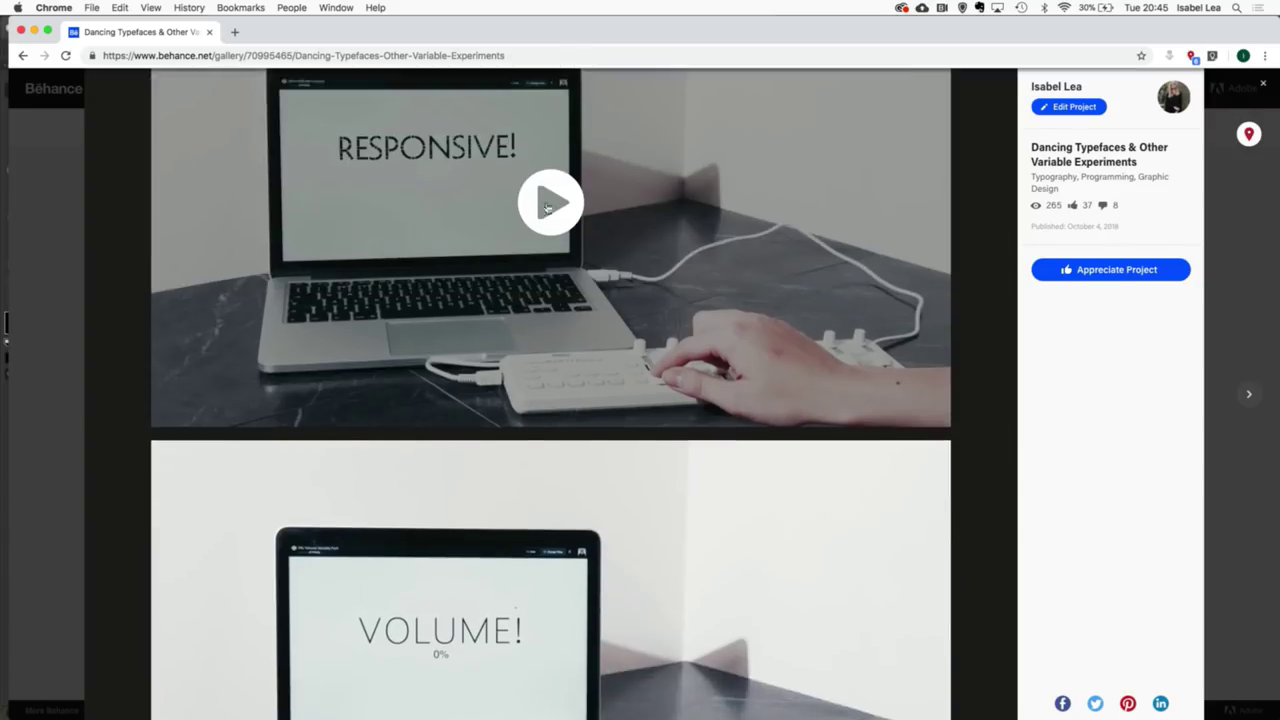
{"action": "left_click", "coordinate": [545, 243]}
{"action": "scroll", "coordinate": [850, 330], "scroll_direction": "up", "scroll_amount": 1}
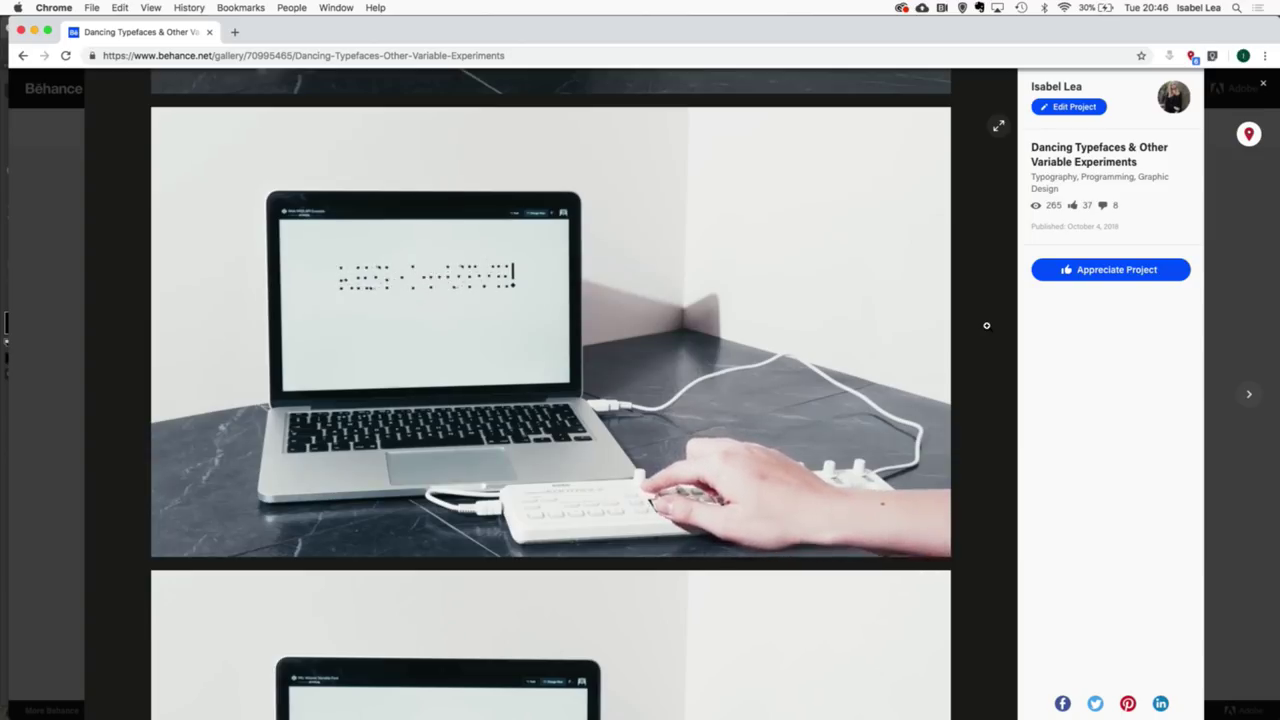
Step: Scroll past the EXPLODE! and LIGHT videos to the 'Thankyou for viewing!' footer
{"action": "scroll", "coordinate": [997, 406], "scroll_direction": "down", "scroll_amount": 5}
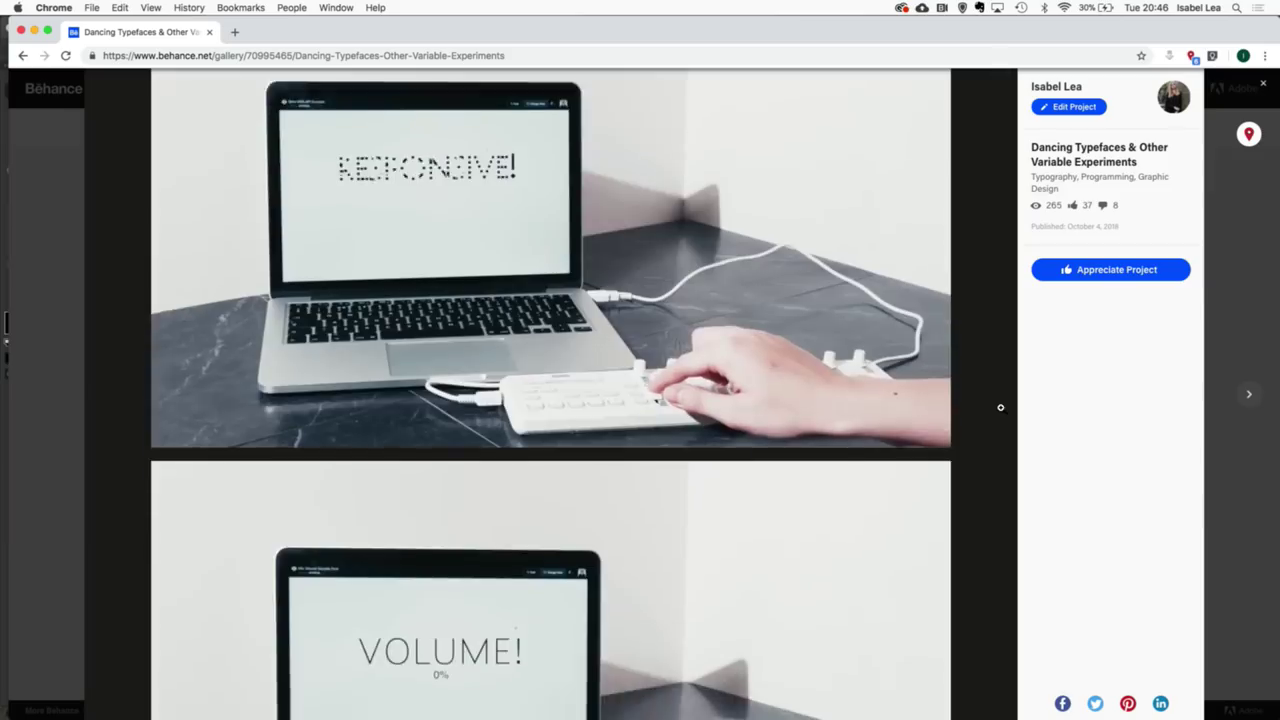
{"action": "scroll", "coordinate": [1000, 407], "scroll_direction": "down", "scroll_amount": 7}
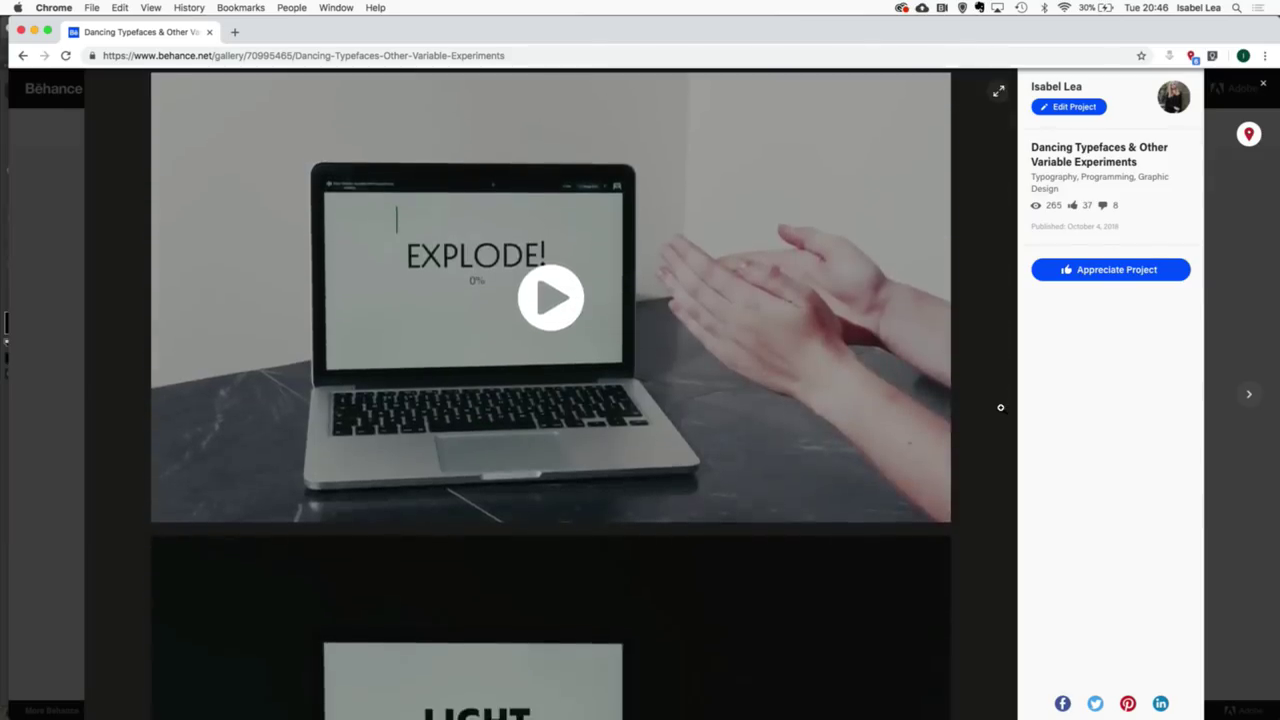
{"action": "scroll", "coordinate": [963, 500], "scroll_direction": "down", "scroll_amount": 3}
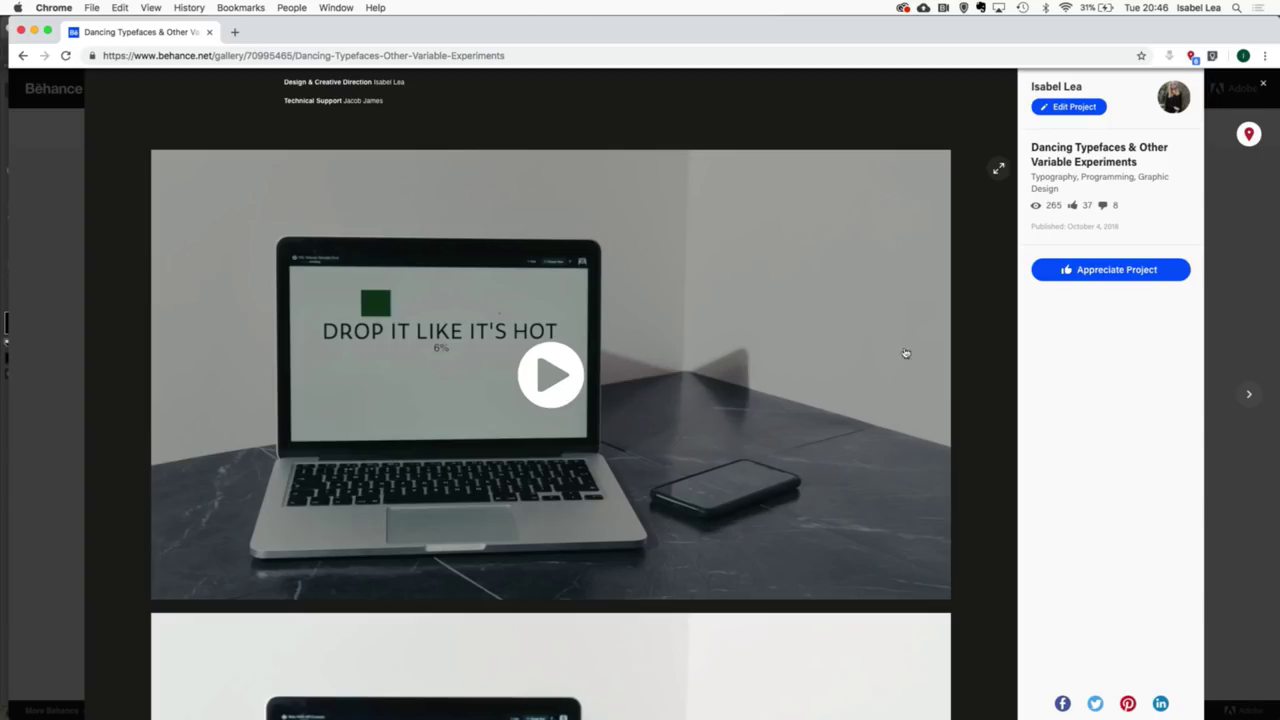
{"action": "scroll", "coordinate": [971, 382], "scroll_direction": "down", "scroll_amount": 10}
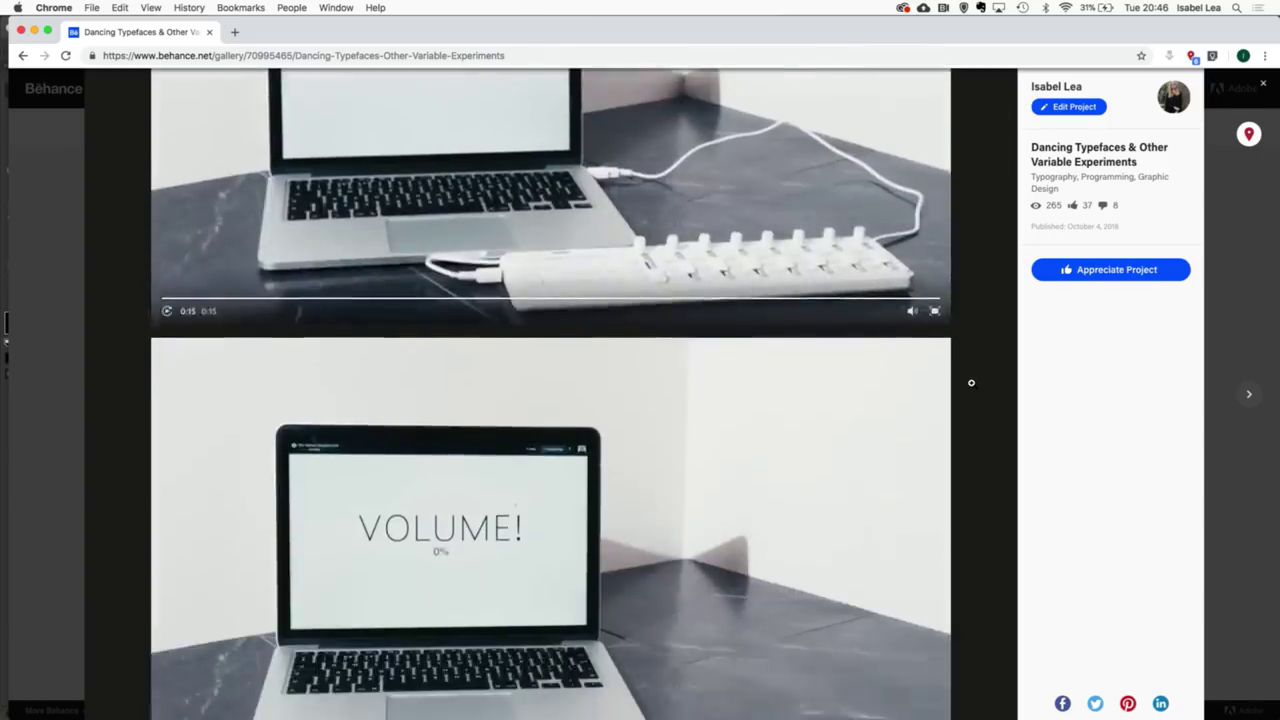
{"action": "scroll", "coordinate": [971, 382], "scroll_direction": "down", "scroll_amount": 8}
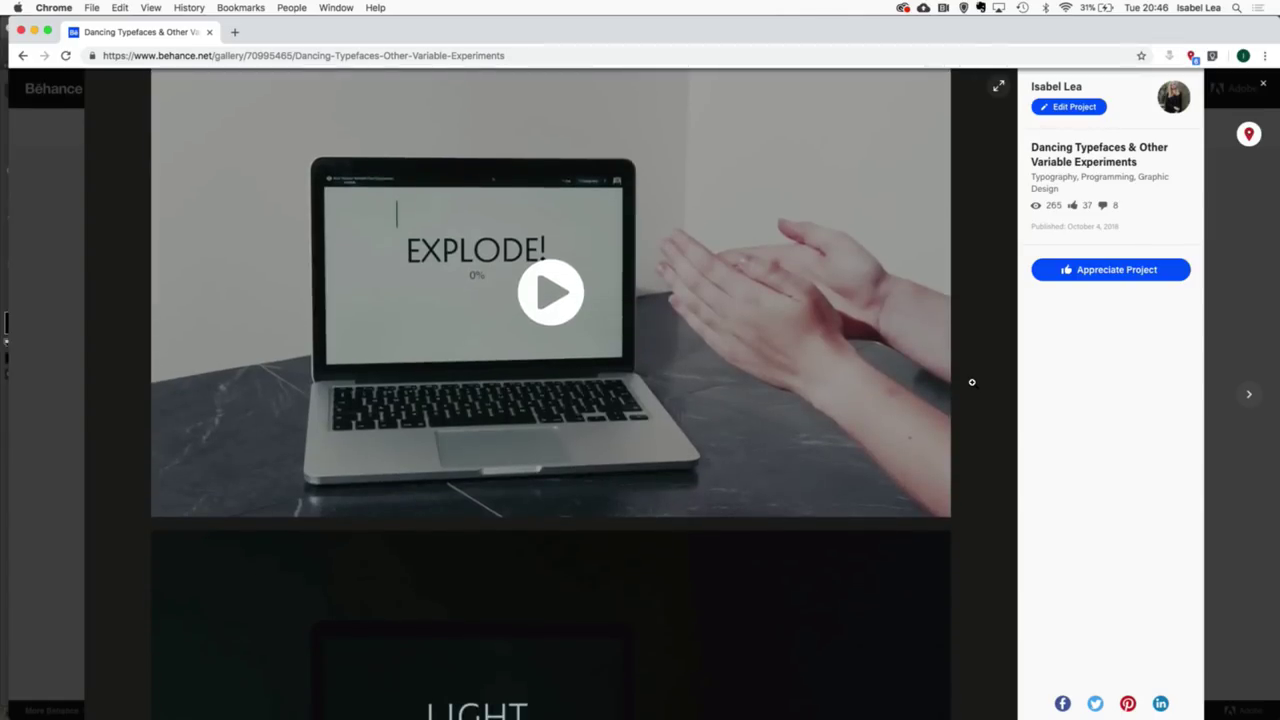
{"action": "scroll", "coordinate": [971, 382], "scroll_direction": "down", "scroll_amount": 9}
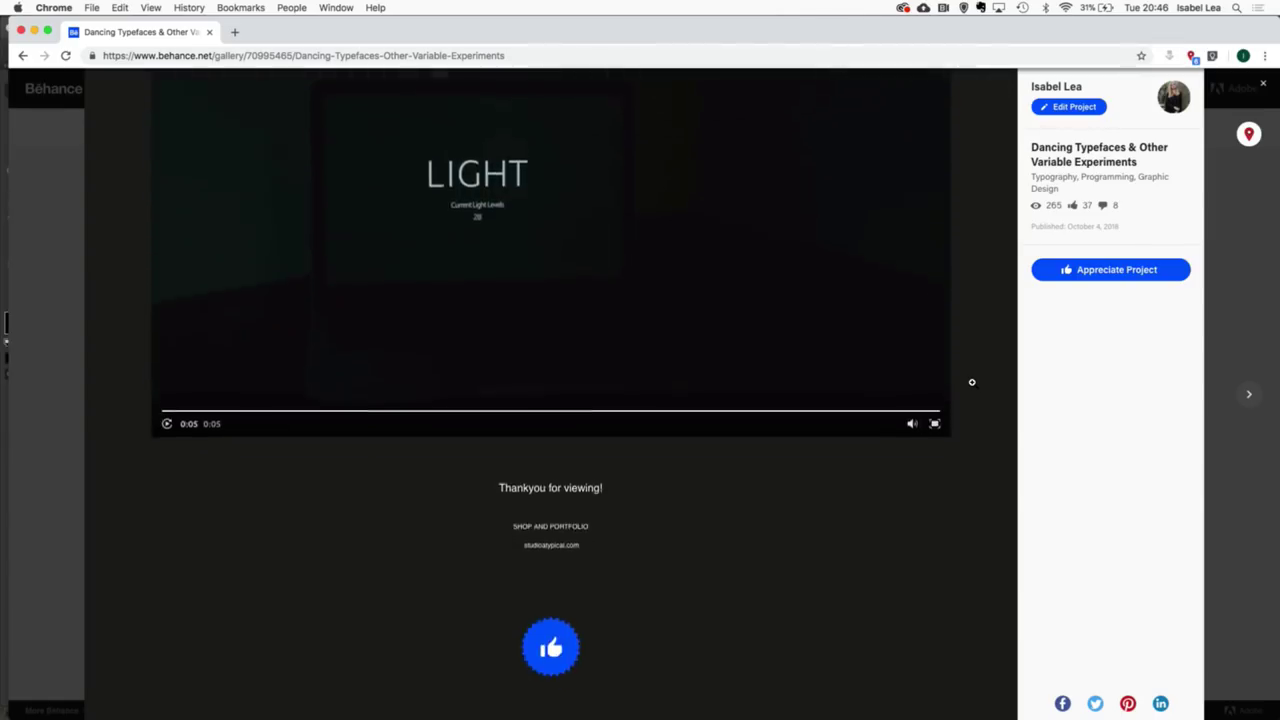
{"action": "scroll", "coordinate": [971, 382], "scroll_direction": "down", "scroll_amount": 1}
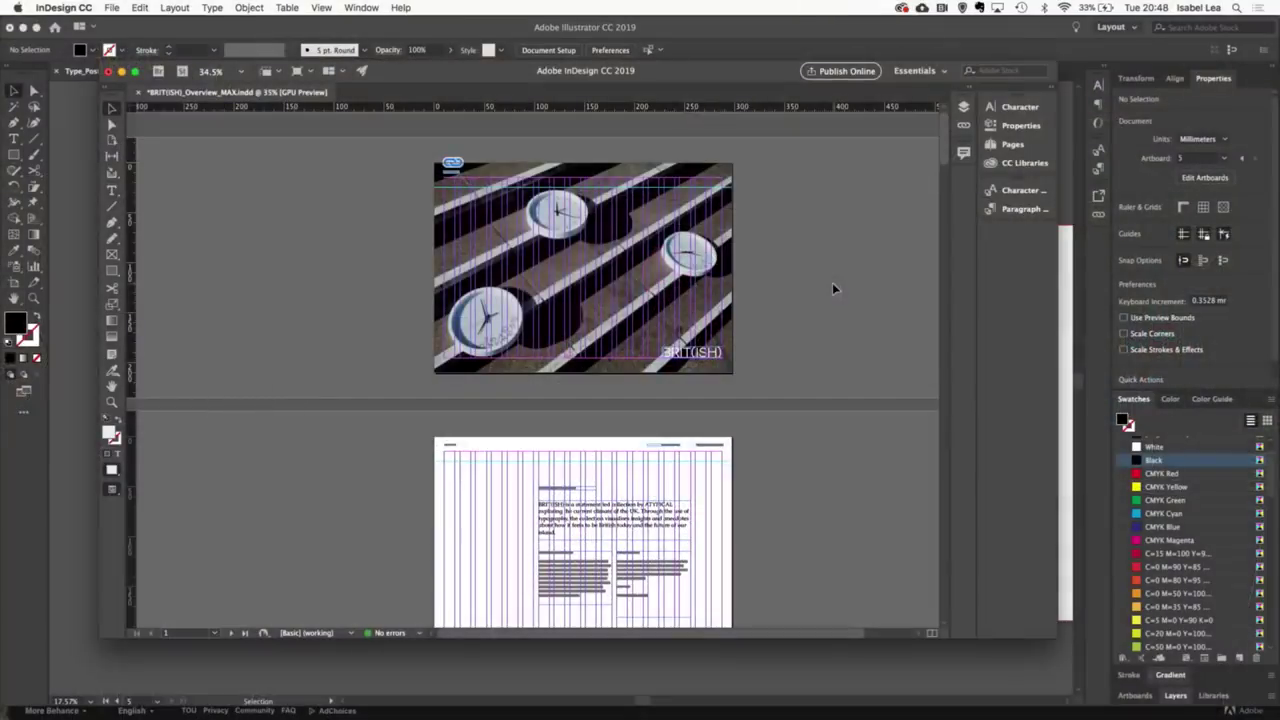
Step: Briefly enter Presentation Mode, then exit back to the normal BRIT(ISH)_Overview_MAX.indd window
{"action": "key", "text": "shift+w"}
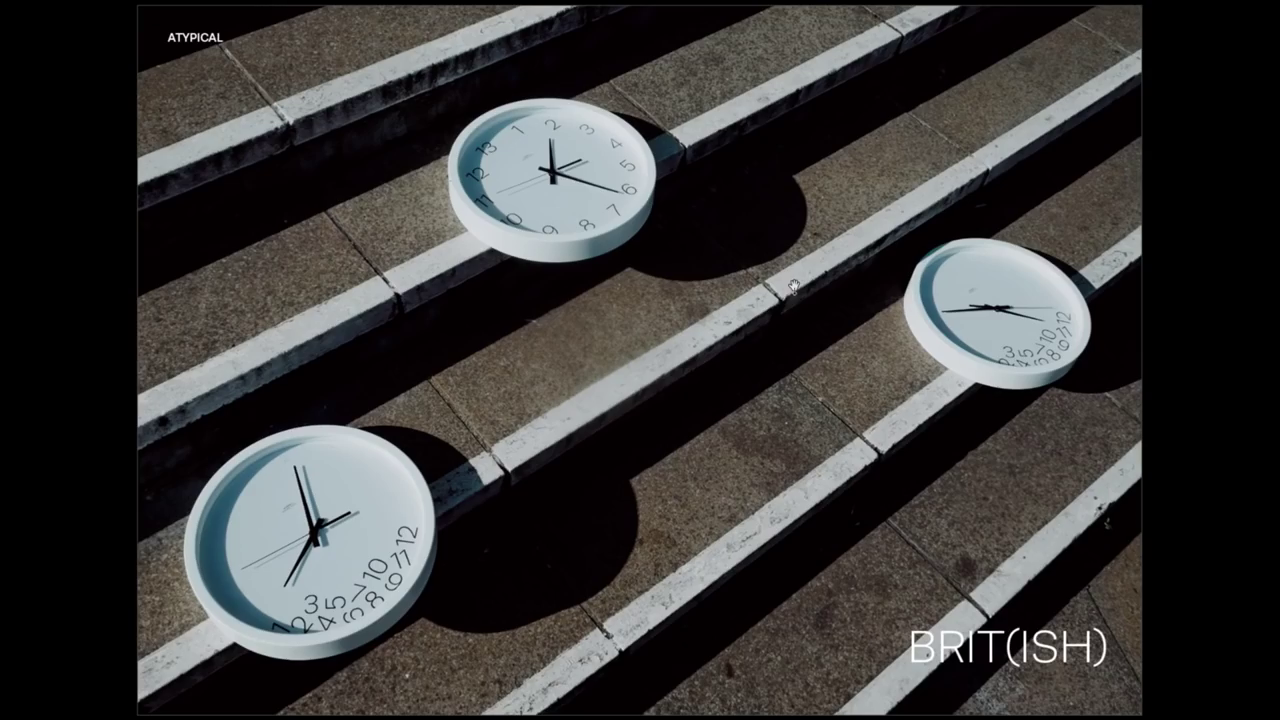
{"action": "key", "text": "Escape"}
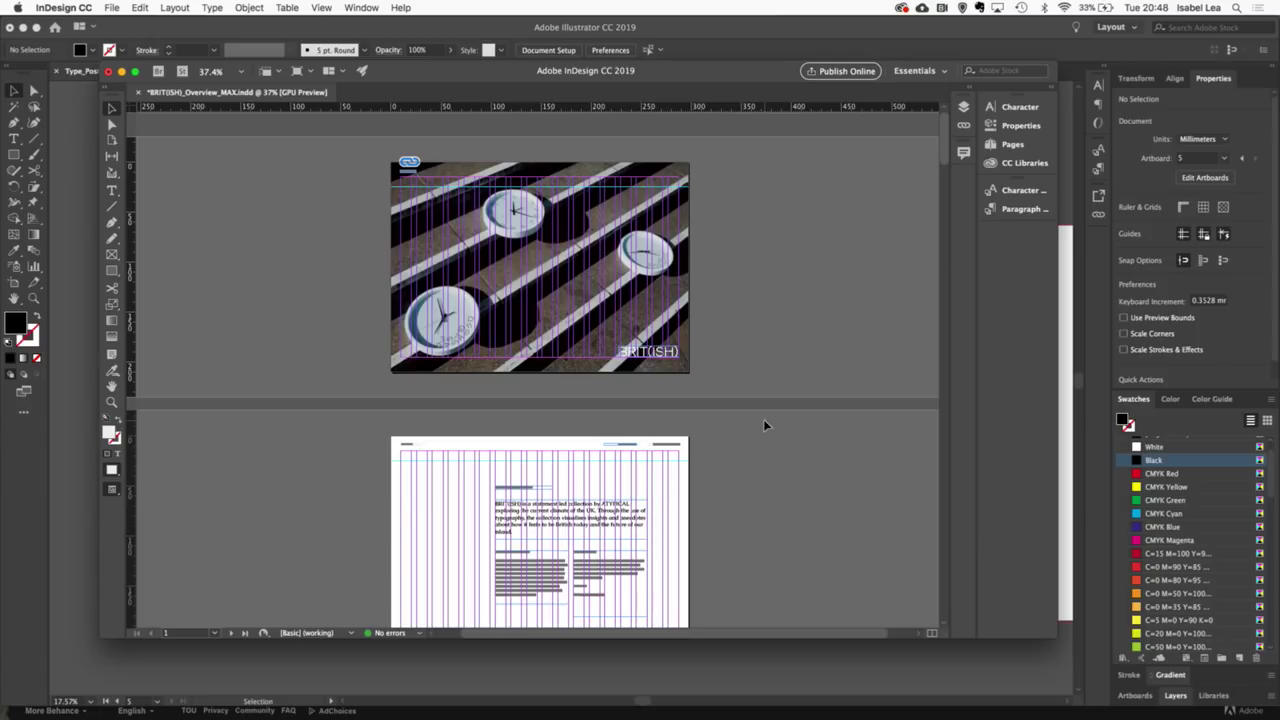
{"action": "scroll", "coordinate": [763, 421], "scroll_direction": "left", "scroll_amount": 1}
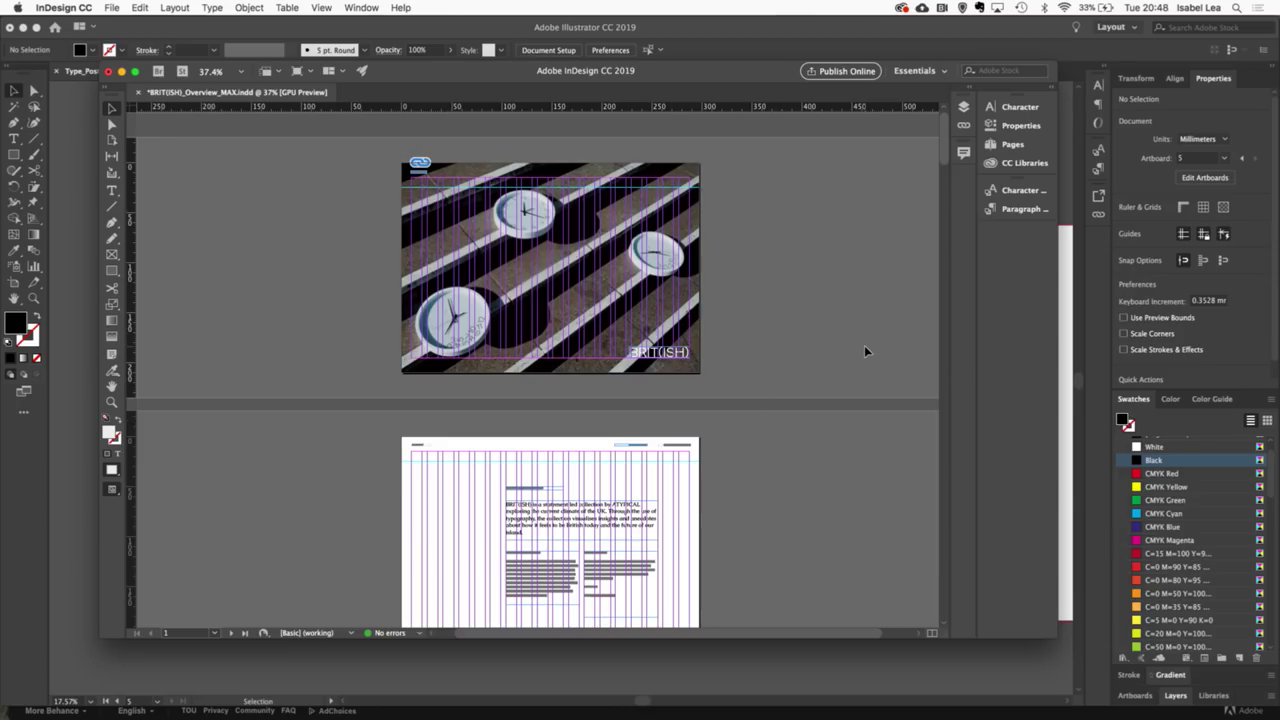
{"action": "mouse_move", "coordinate": [153, 712]}
Step: In Finder, browse BRITISH_Image_Bank > Campaign Images and Quick Look balancing_act.jpg
{"action": "left_click", "coordinate": [108, 688]}
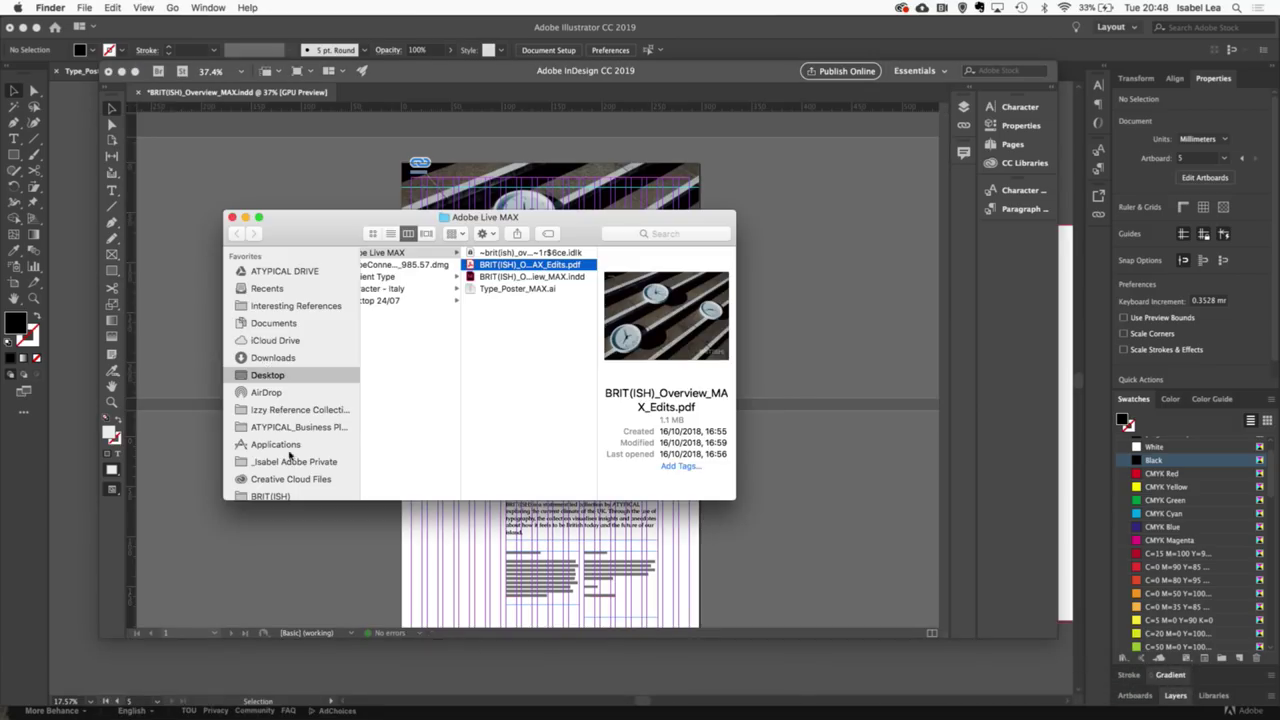
{"action": "scroll", "coordinate": [290, 456], "scroll_direction": "down", "scroll_amount": 3}
{"action": "left_click", "coordinate": [294, 405]}
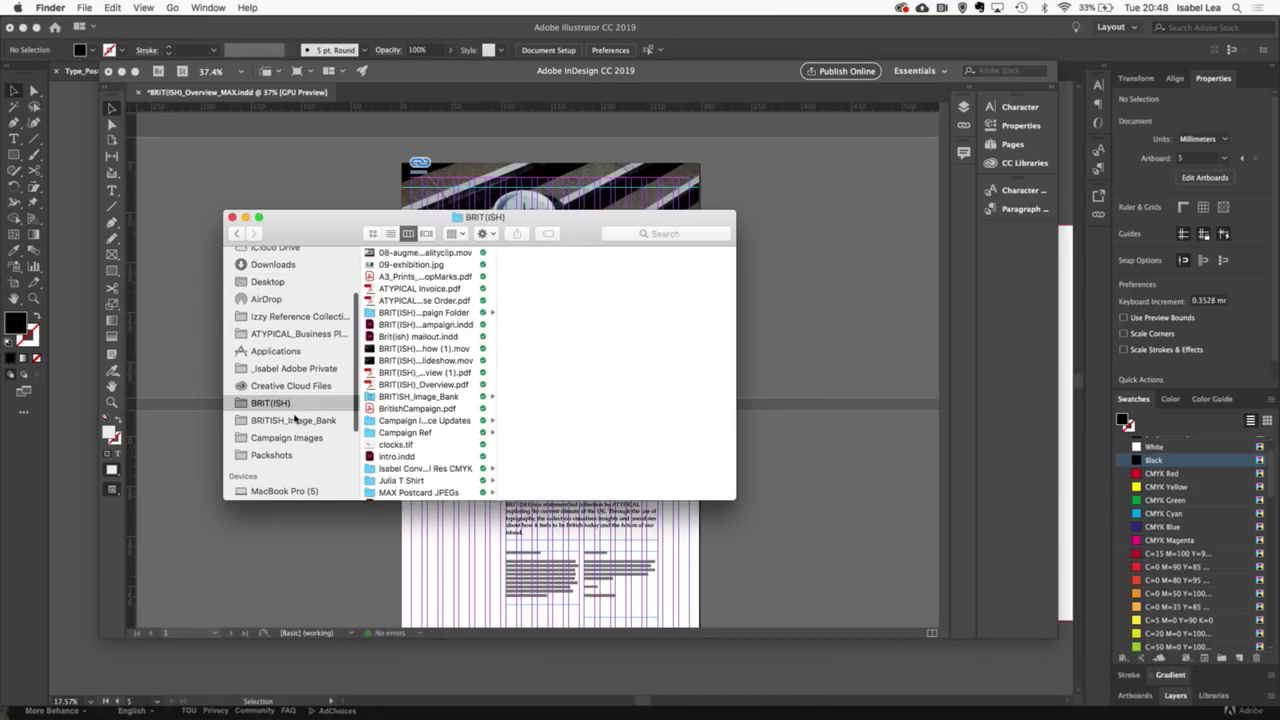
{"action": "left_click", "coordinate": [297, 421]}
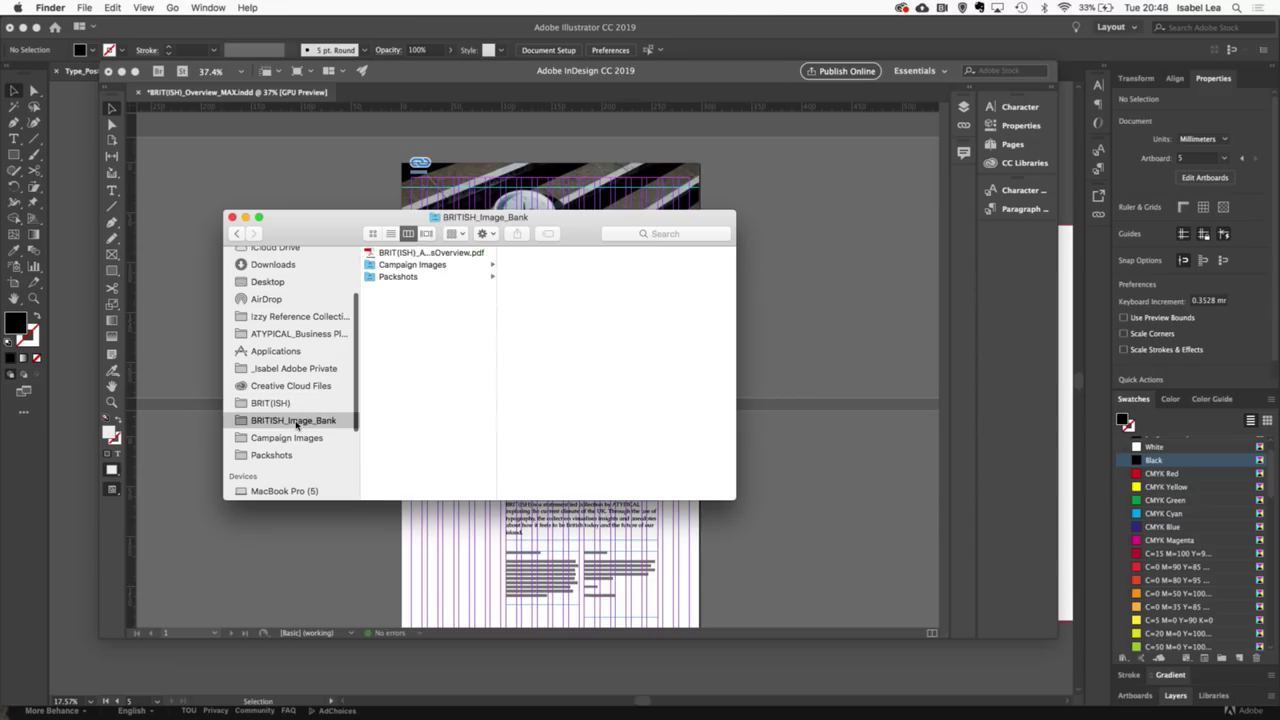
{"action": "left_click", "coordinate": [443, 267]}
{"action": "left_click", "coordinate": [543, 266]}
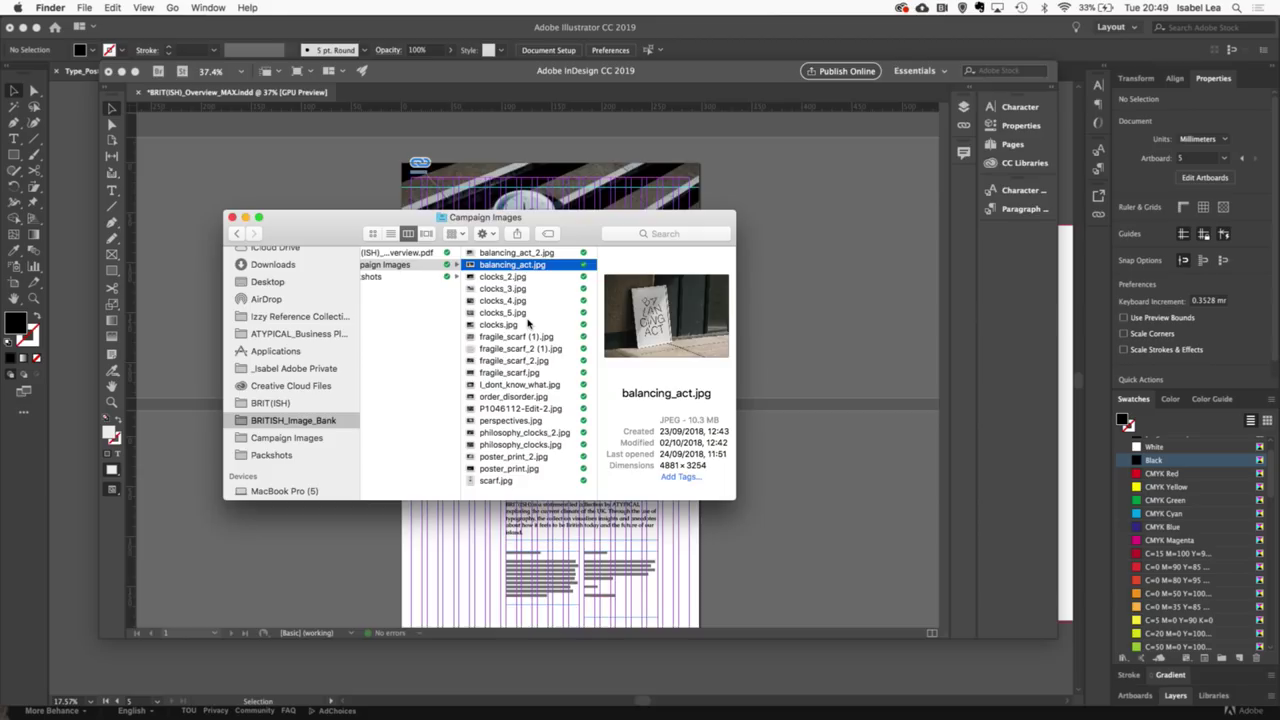
{"action": "key", "text": "space"}
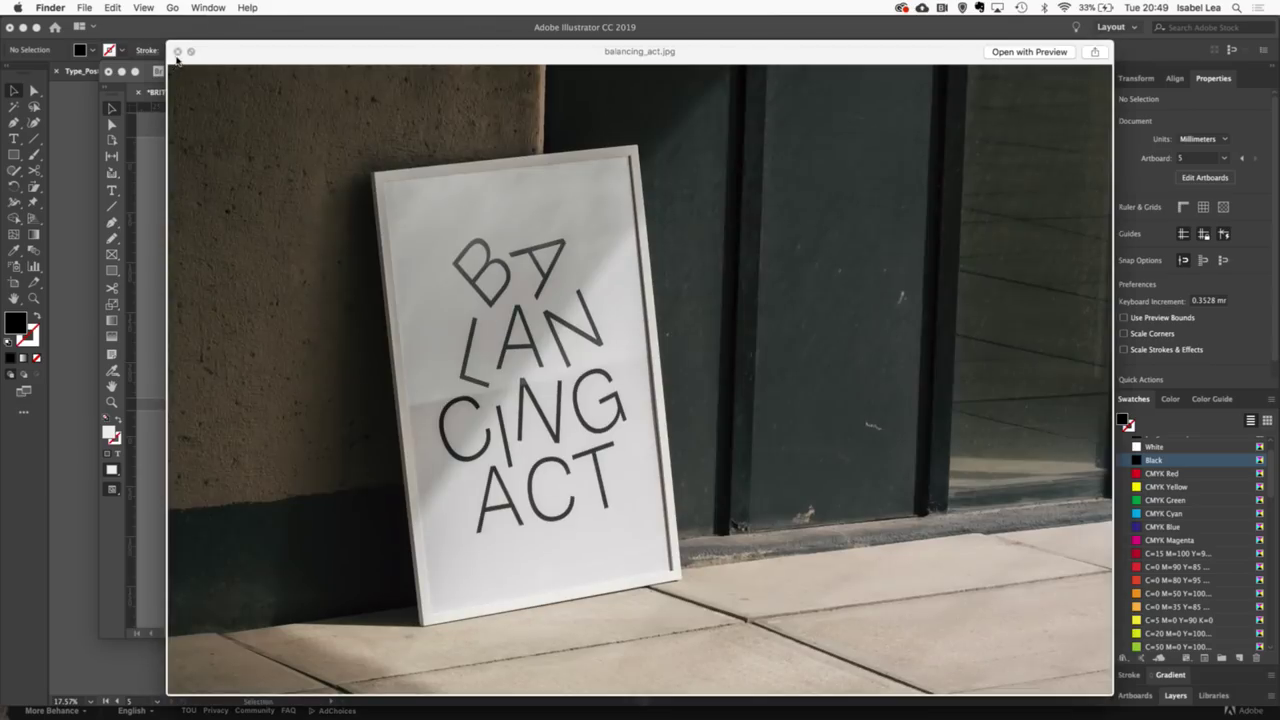
{"action": "left_click", "coordinate": [177, 52]}
Step: Quick Look Balancing_Act.jpg in Packshots > Prints > Grey BG, then close Finder
{"action": "left_click", "coordinate": [420, 277]}
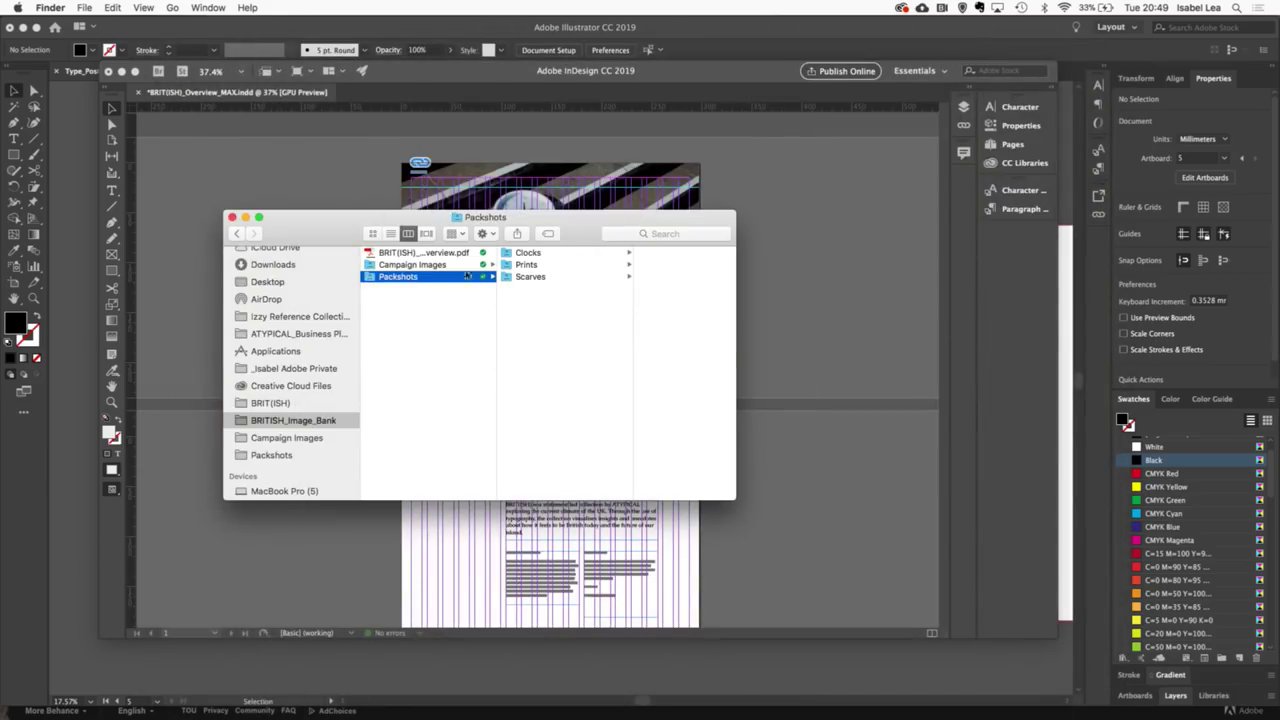
{"action": "left_click", "coordinate": [527, 264]}
{"action": "left_click", "coordinate": [636, 264]}
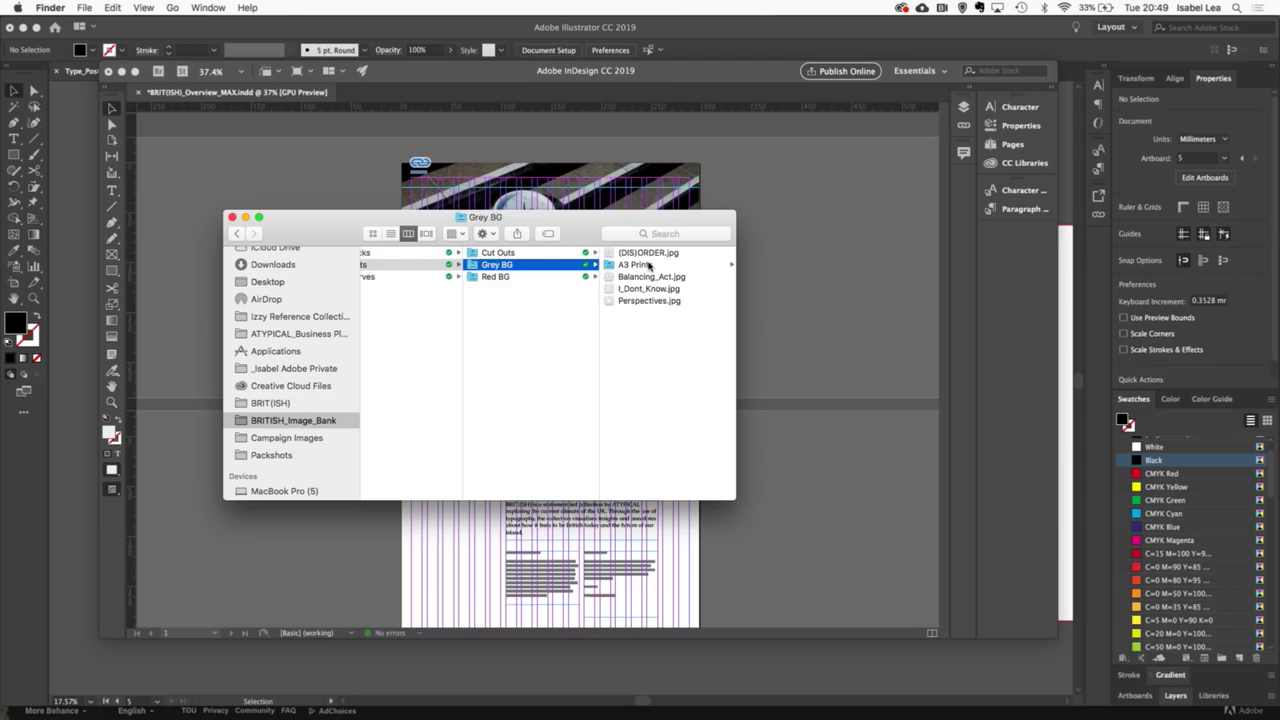
{"action": "left_click", "coordinate": [647, 278]}
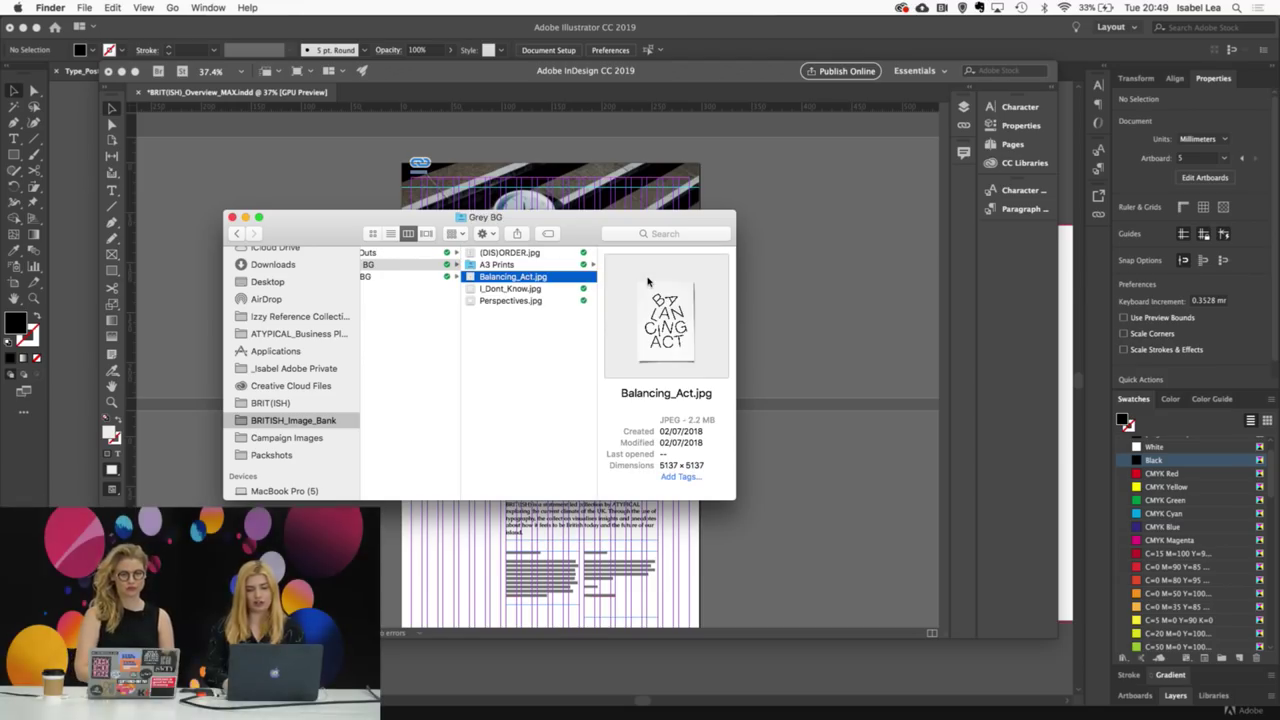
{"action": "key", "text": "space"}
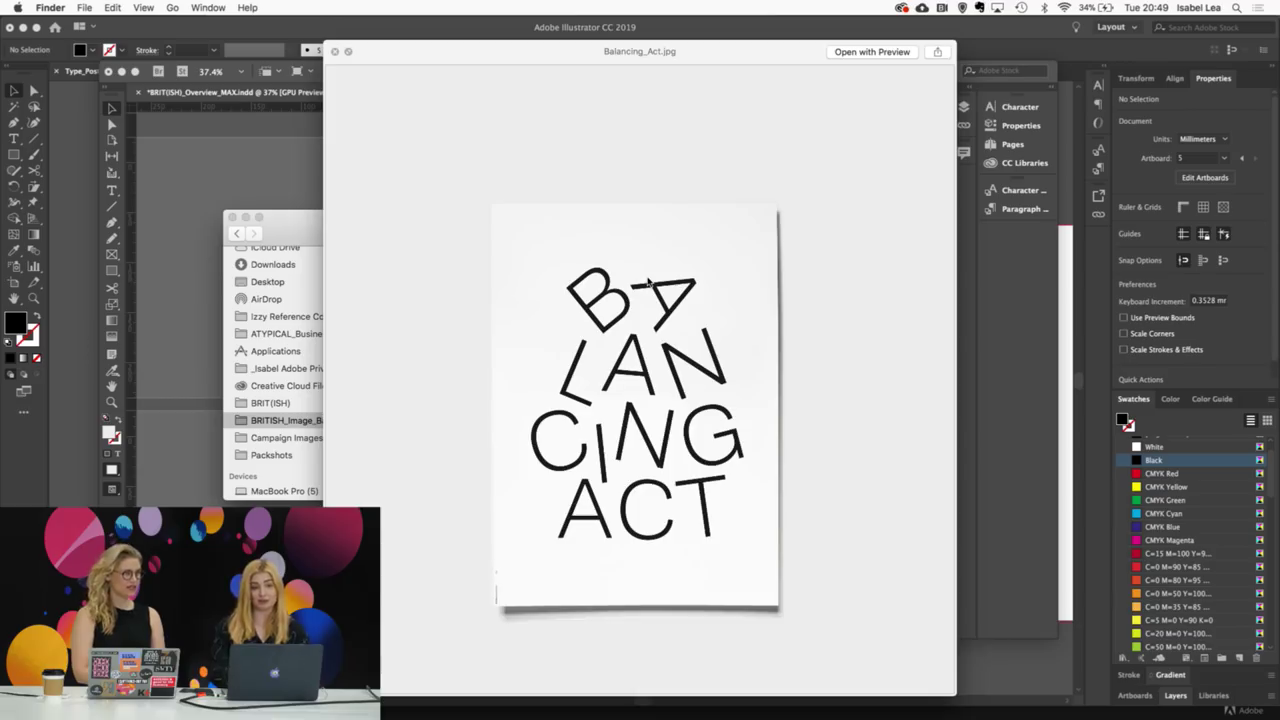
{"action": "key", "text": "space"}
{"action": "left_click", "coordinate": [243, 216]}
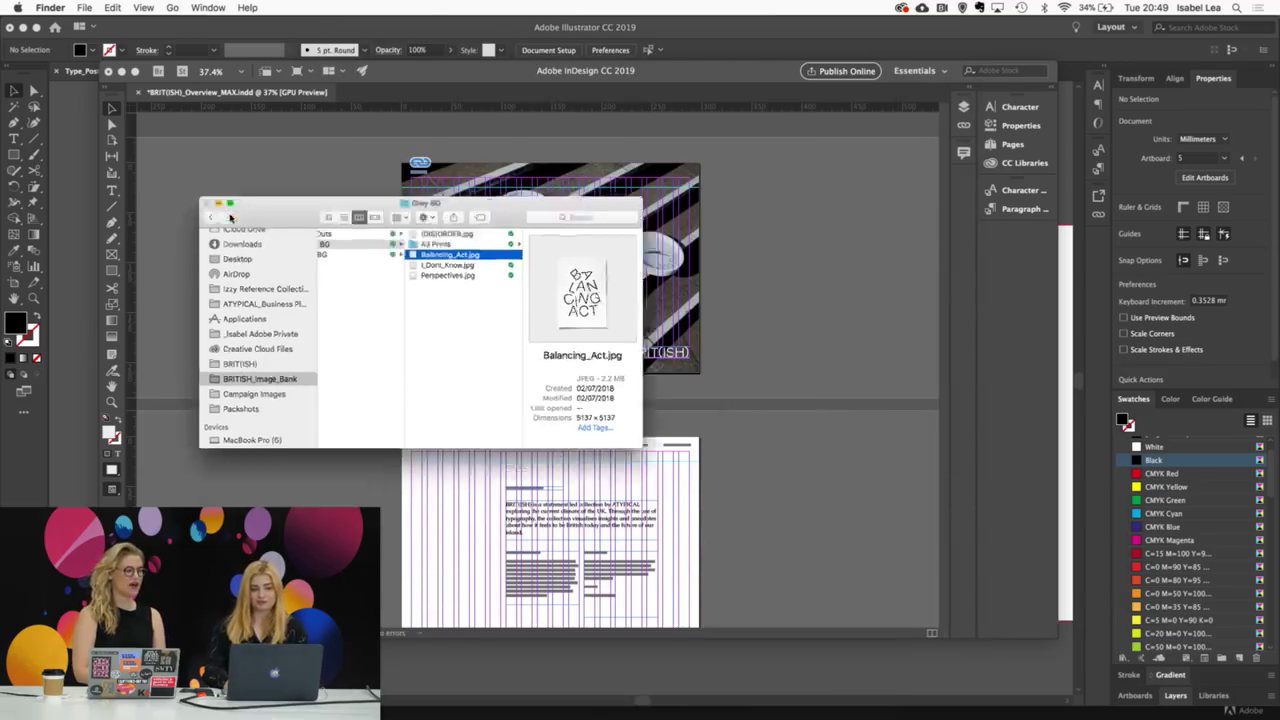
{"action": "left_click", "coordinate": [819, 396]}
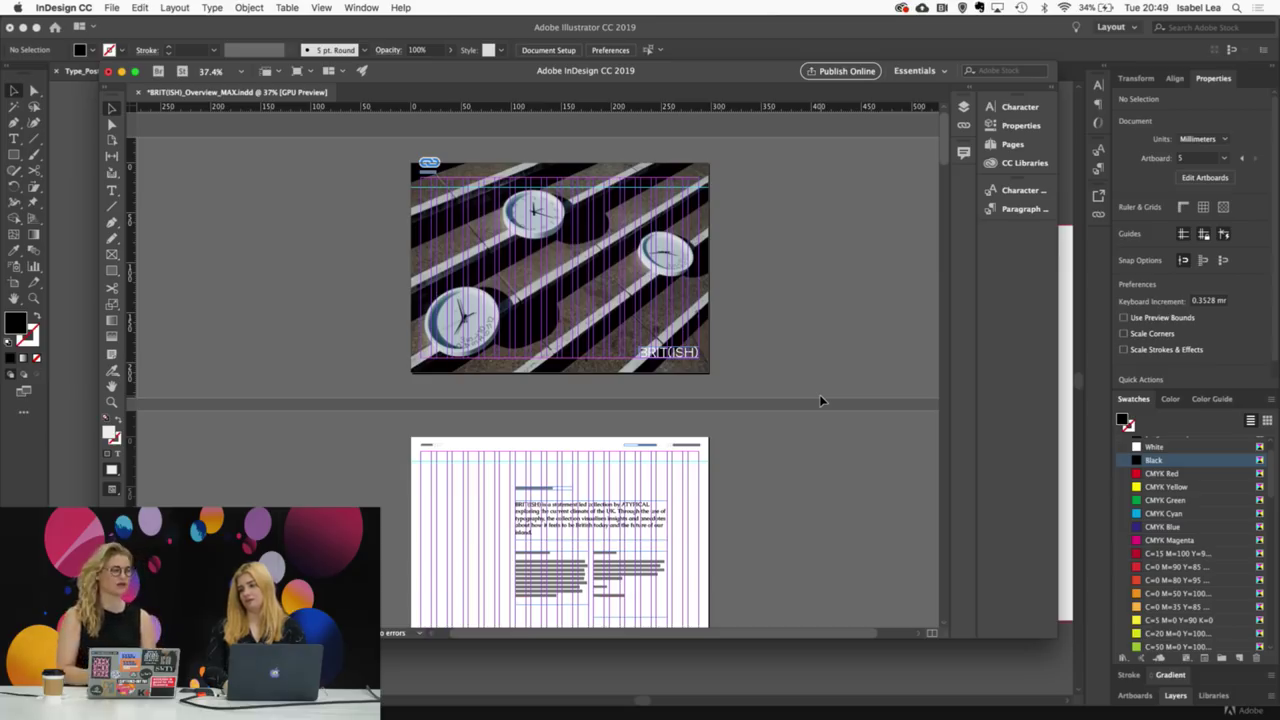
Step: Preview the document full-screen, advancing to the BRIT(ISH) text page before exiting
{"action": "scroll", "coordinate": [837, 490], "scroll_direction": "down", "scroll_amount": 5}
{"action": "scroll", "coordinate": [837, 494], "scroll_direction": "up", "scroll_amount": 5}
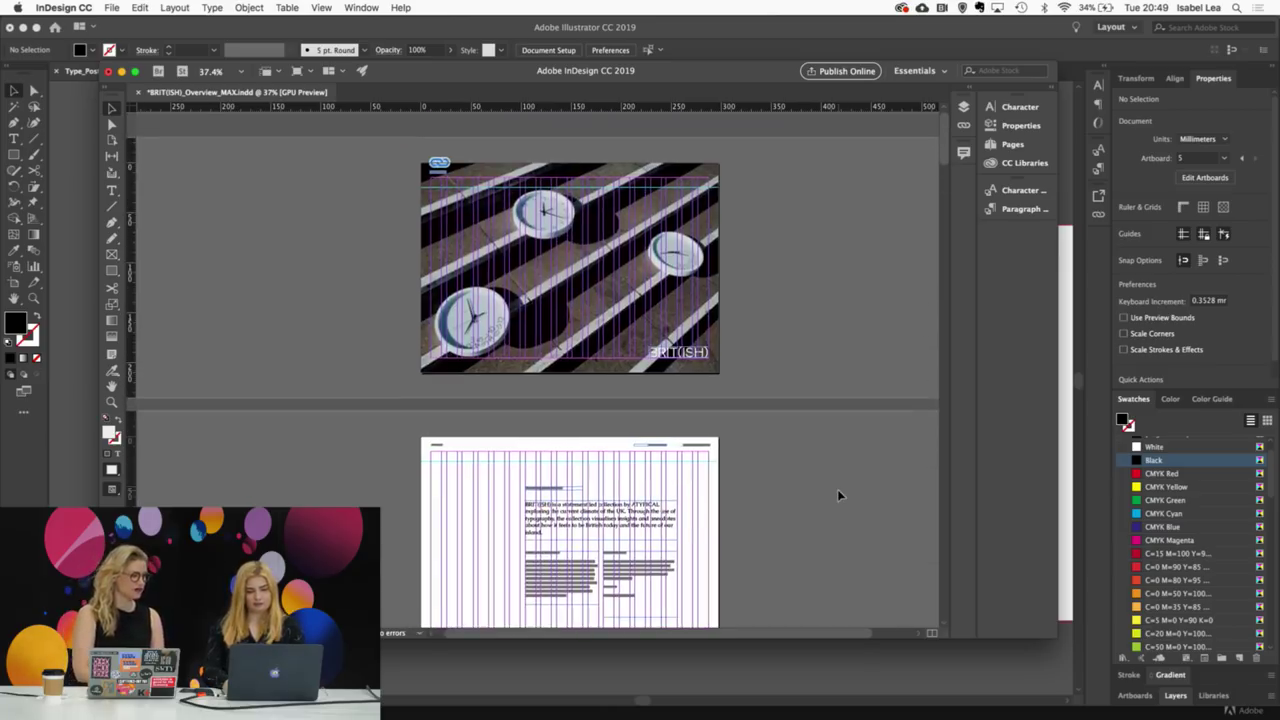
{"action": "key", "text": "shift+w"}
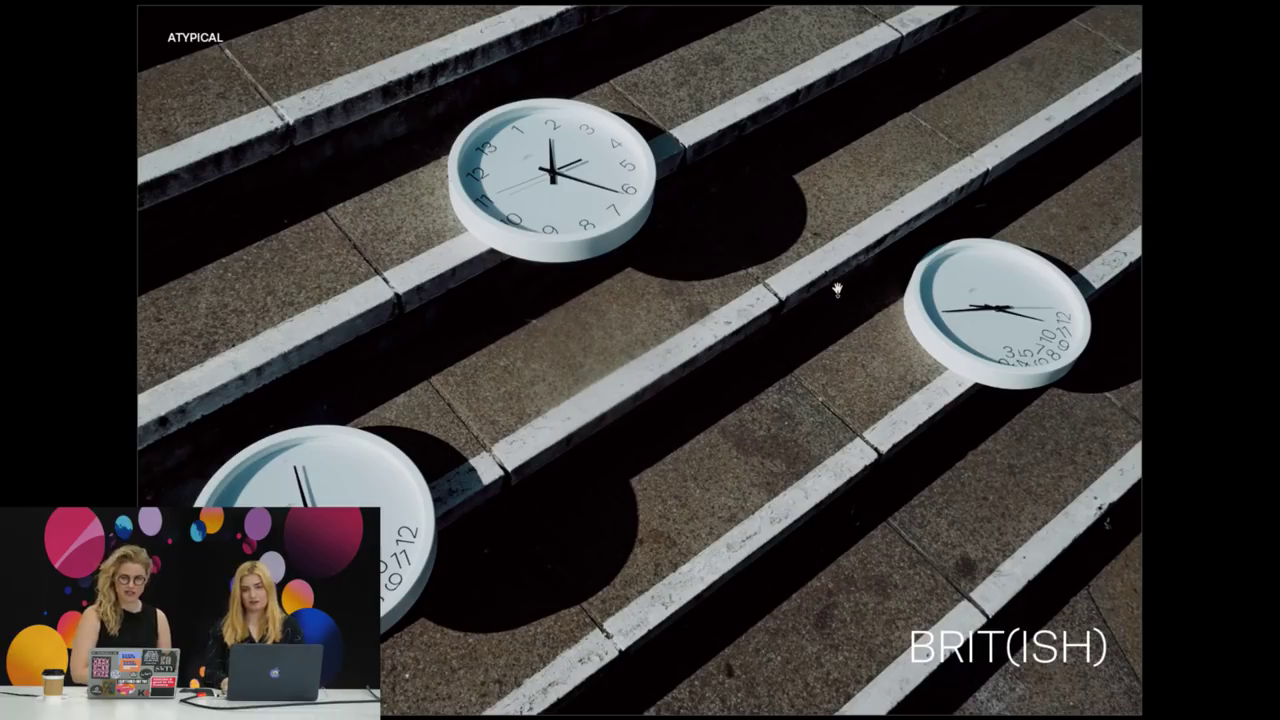
{"action": "key", "text": "Right"}
{"action": "key", "text": "Escape"}
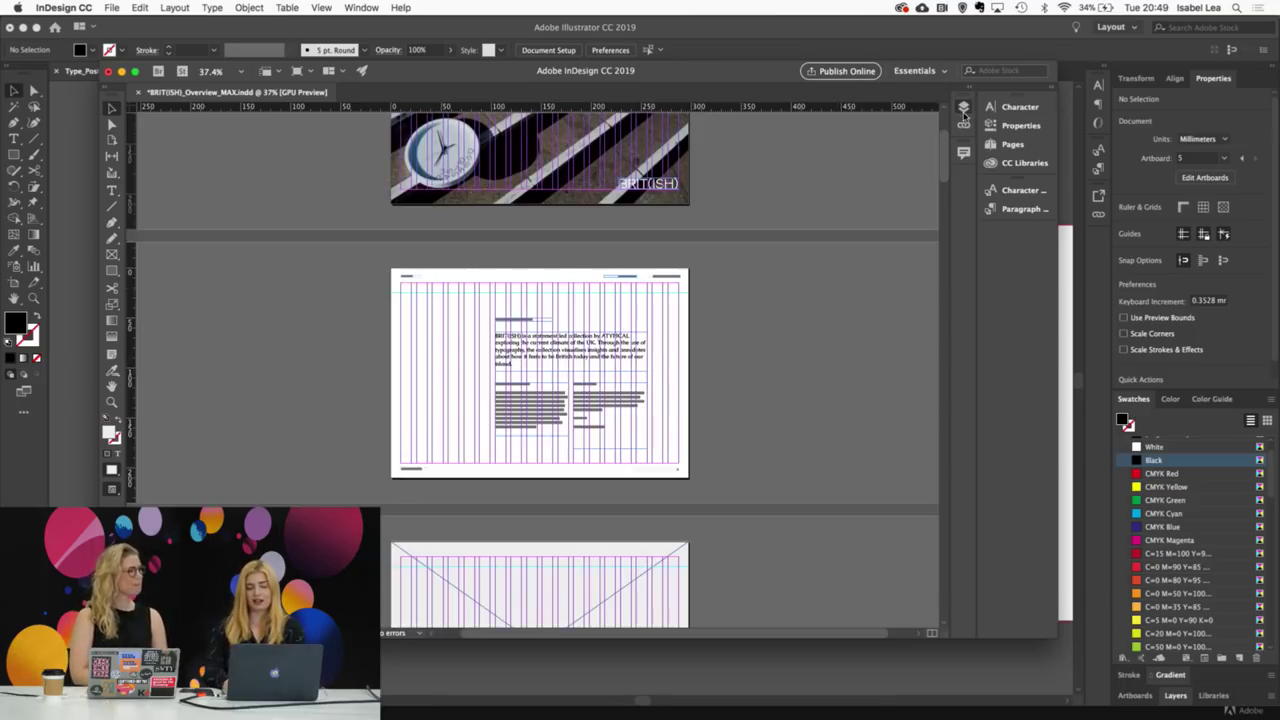
Step: Show the Layers list, then minimise the Illustrator type poster window
{"action": "left_click", "coordinate": [963, 108]}
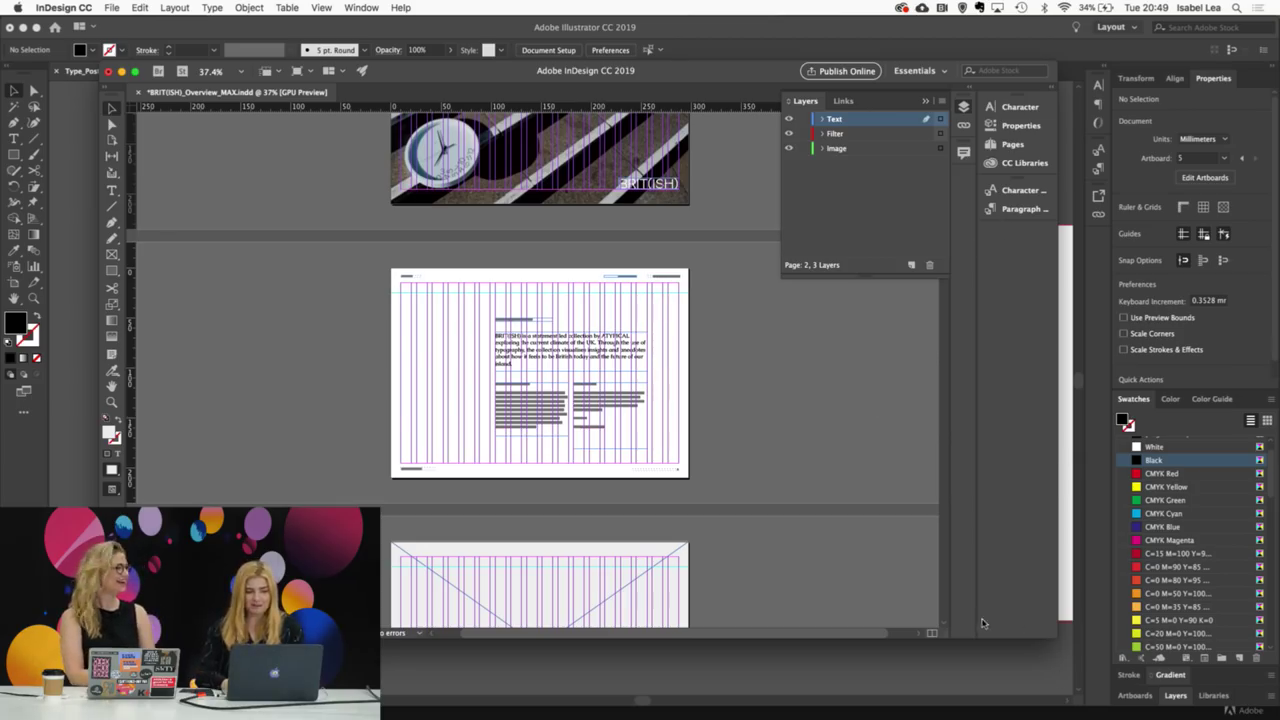
{"action": "left_click", "coordinate": [66, 84]}
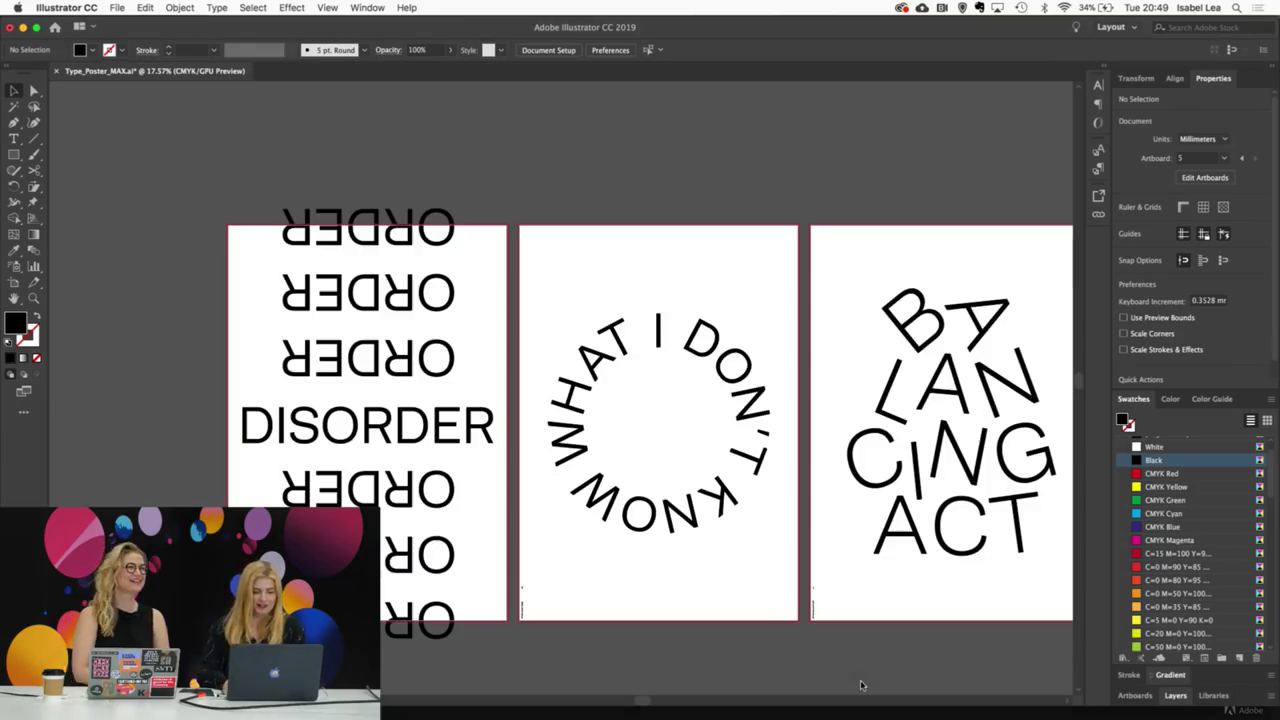
{"action": "left_click", "coordinate": [22, 27]}
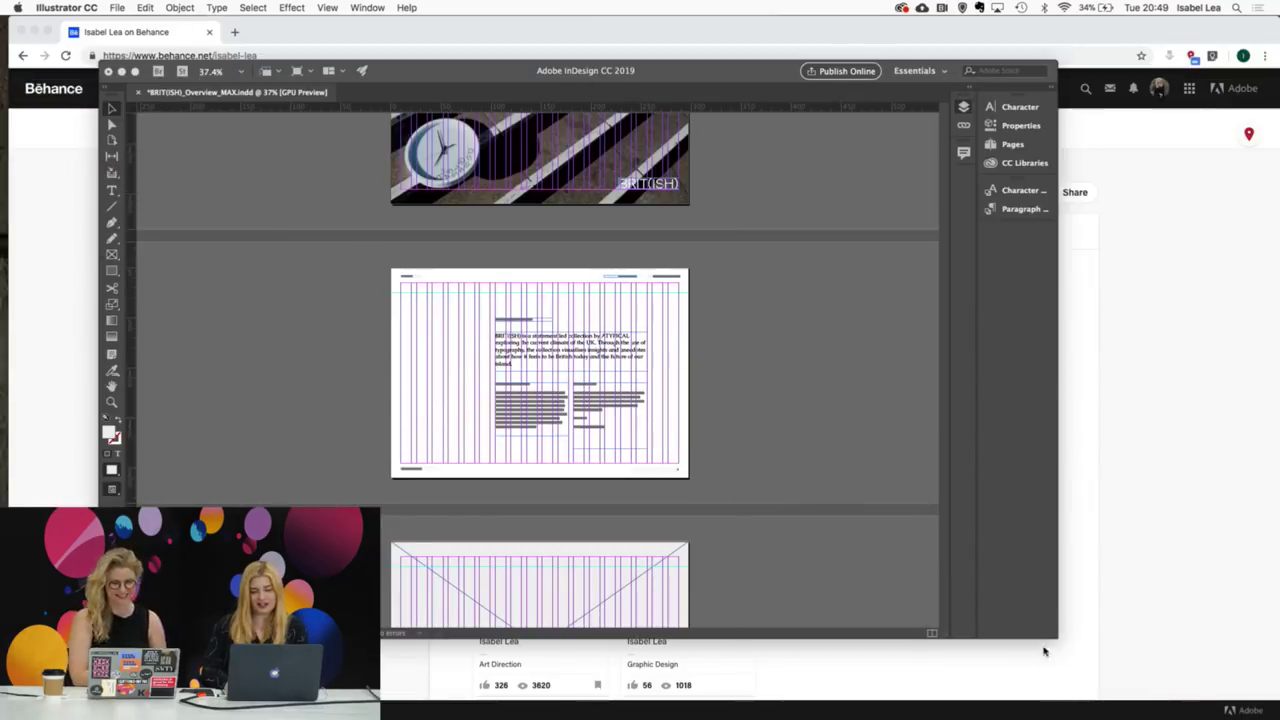
Step: Expand the InDesign window to fill the screen and lengthen the Pages panel
{"action": "left_click", "coordinate": [916, 592]}
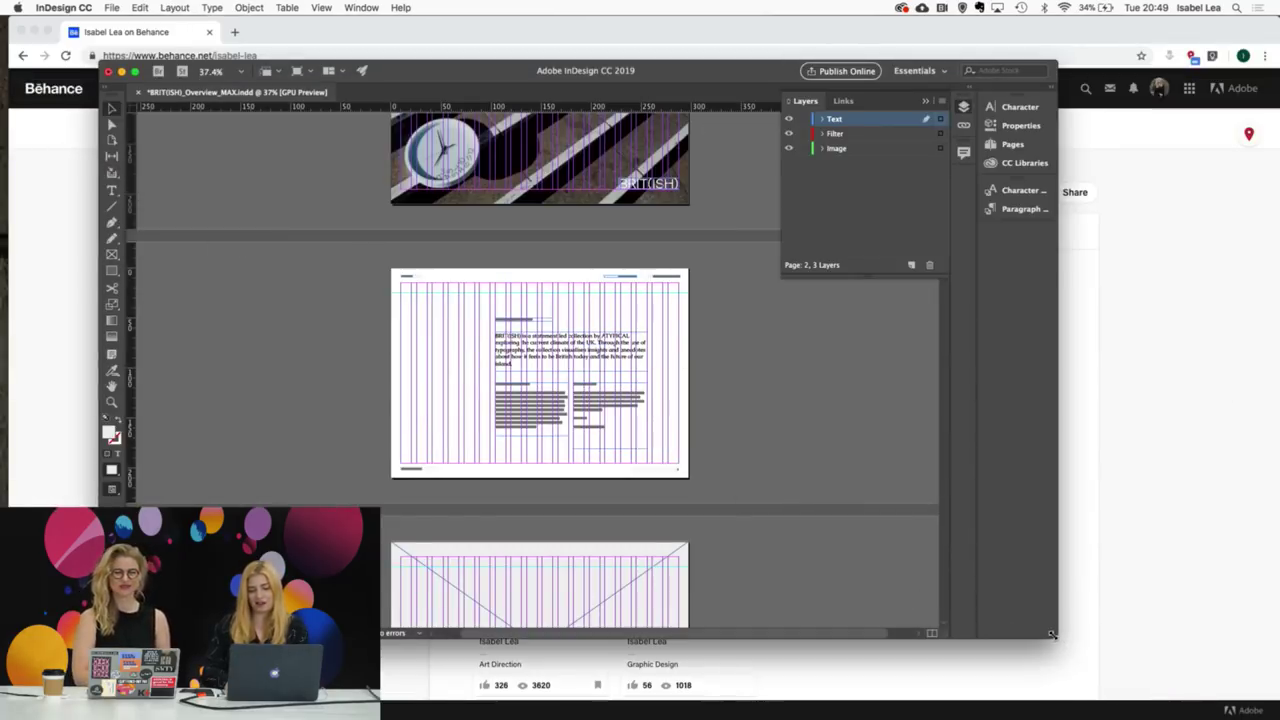
{"action": "left_click_drag", "start_coordinate": [1059, 639], "coordinate": [1278, 718]}
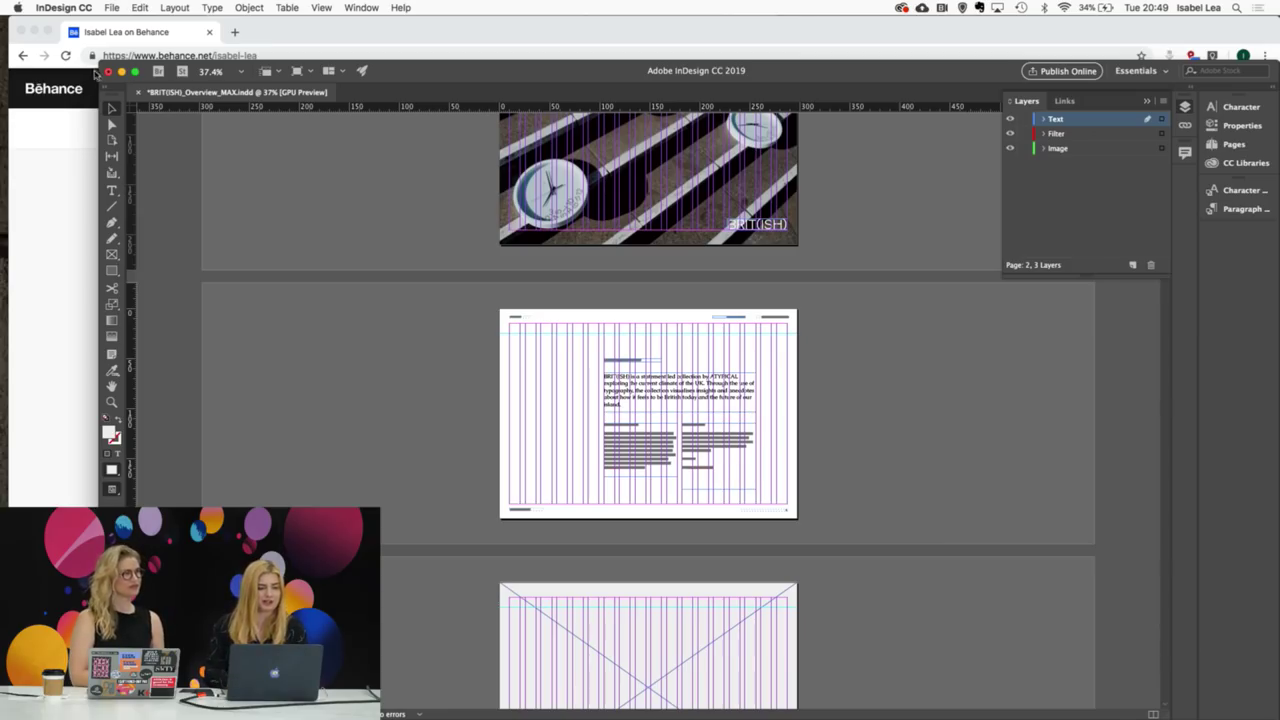
{"action": "left_click_drag", "start_coordinate": [100, 63], "coordinate": [8, 4]}
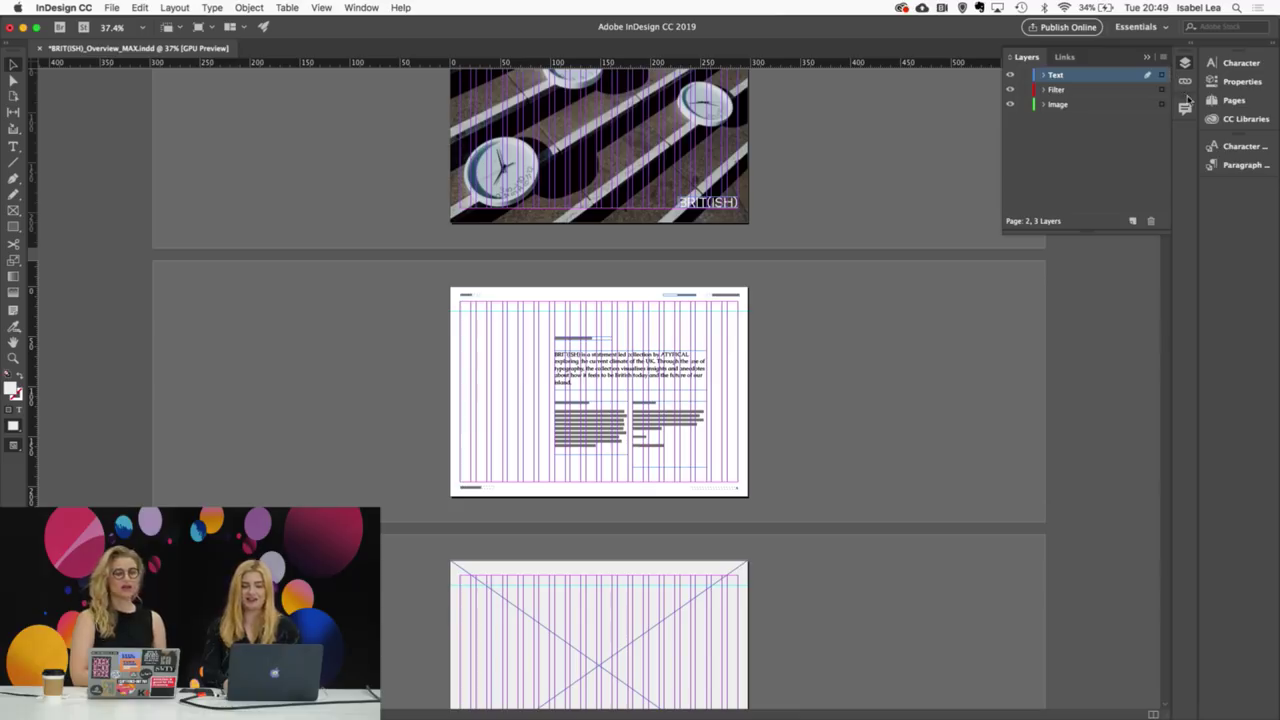
{"action": "left_click", "coordinate": [1246, 100]}
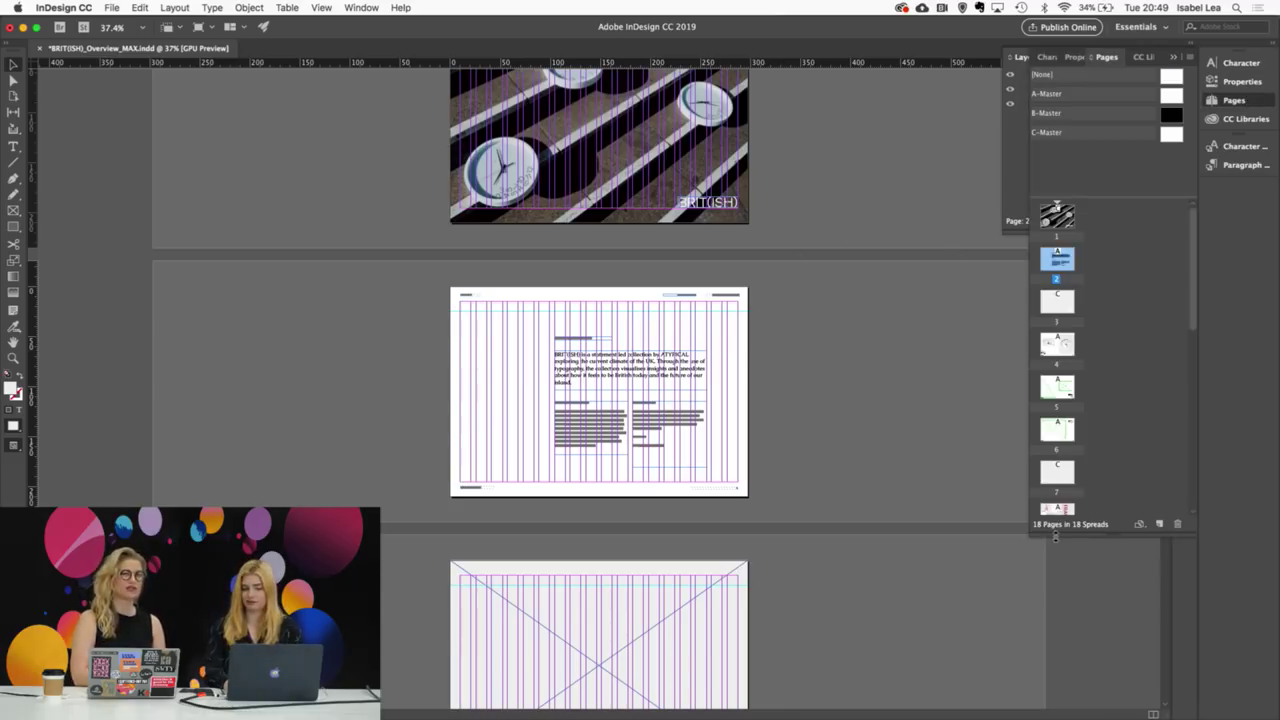
{"action": "left_click_drag", "start_coordinate": [1055, 535], "coordinate": [1055, 633]}
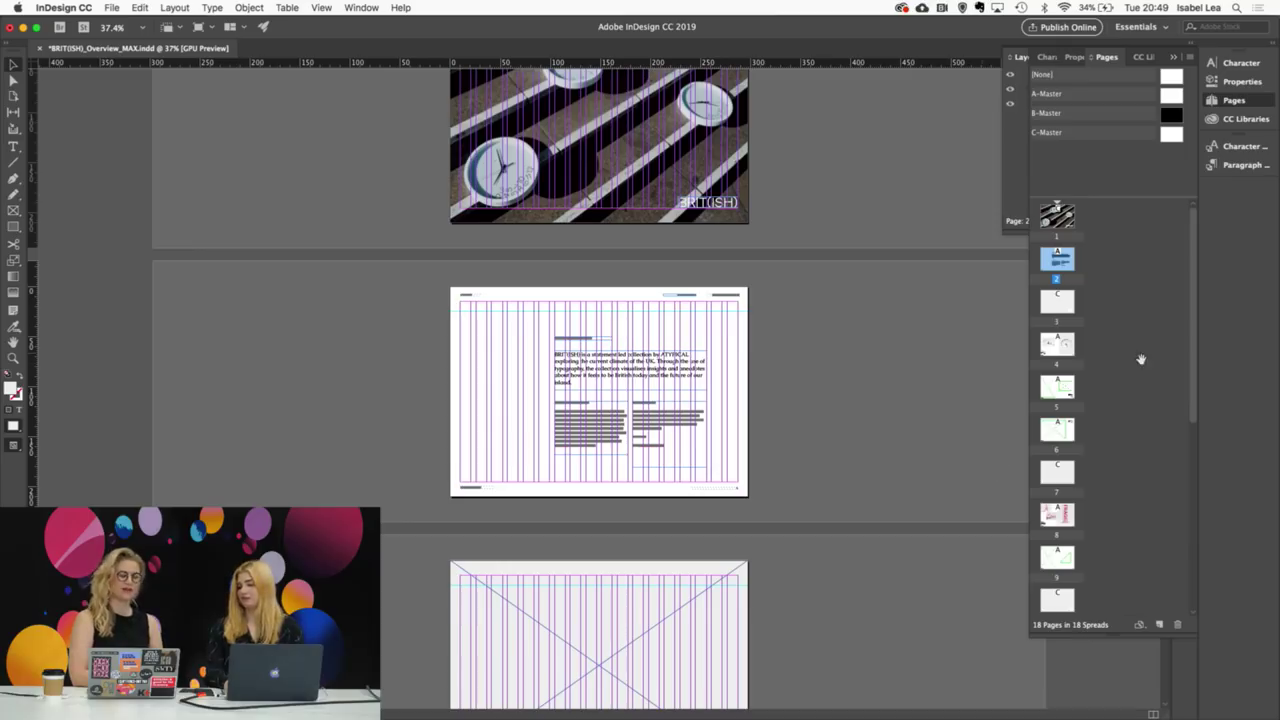
Step: Zoom around page 4 and preview it full-screen without guides
{"action": "scroll", "coordinate": [865, 335], "scroll_direction": "up", "scroll_amount": 3}
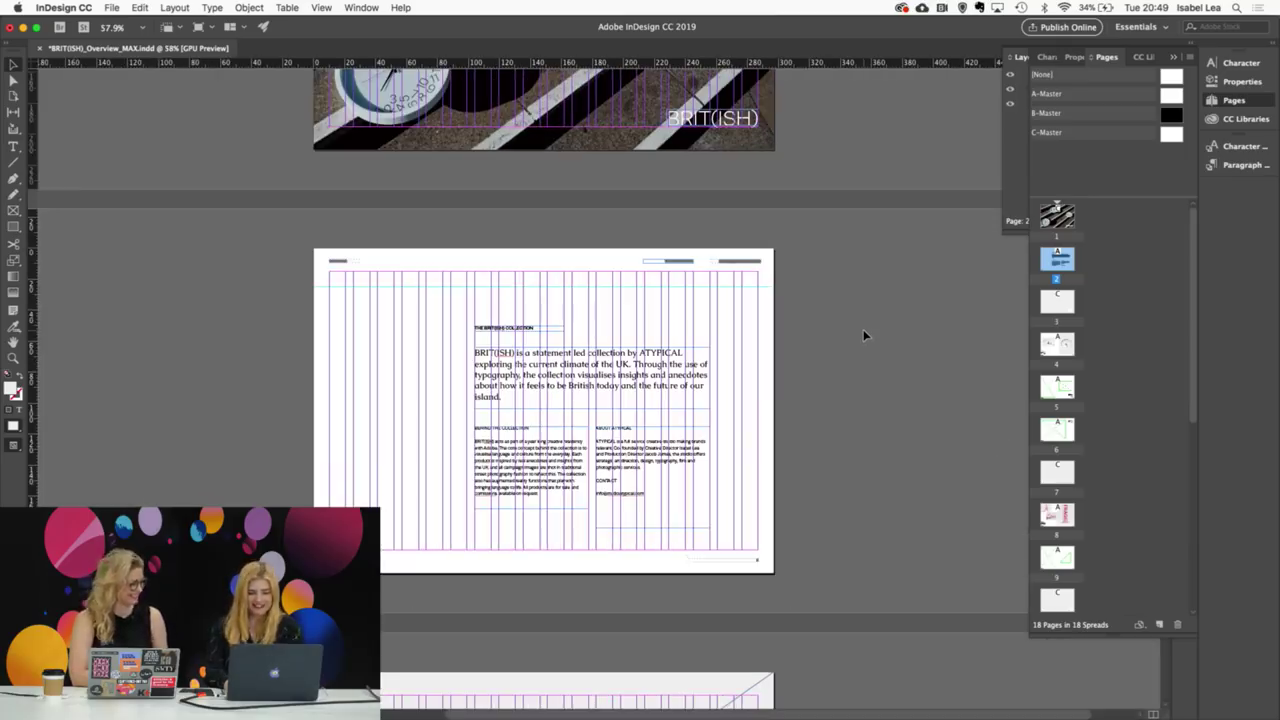
{"action": "scroll", "coordinate": [864, 335], "scroll_direction": "up", "scroll_amount": 2}
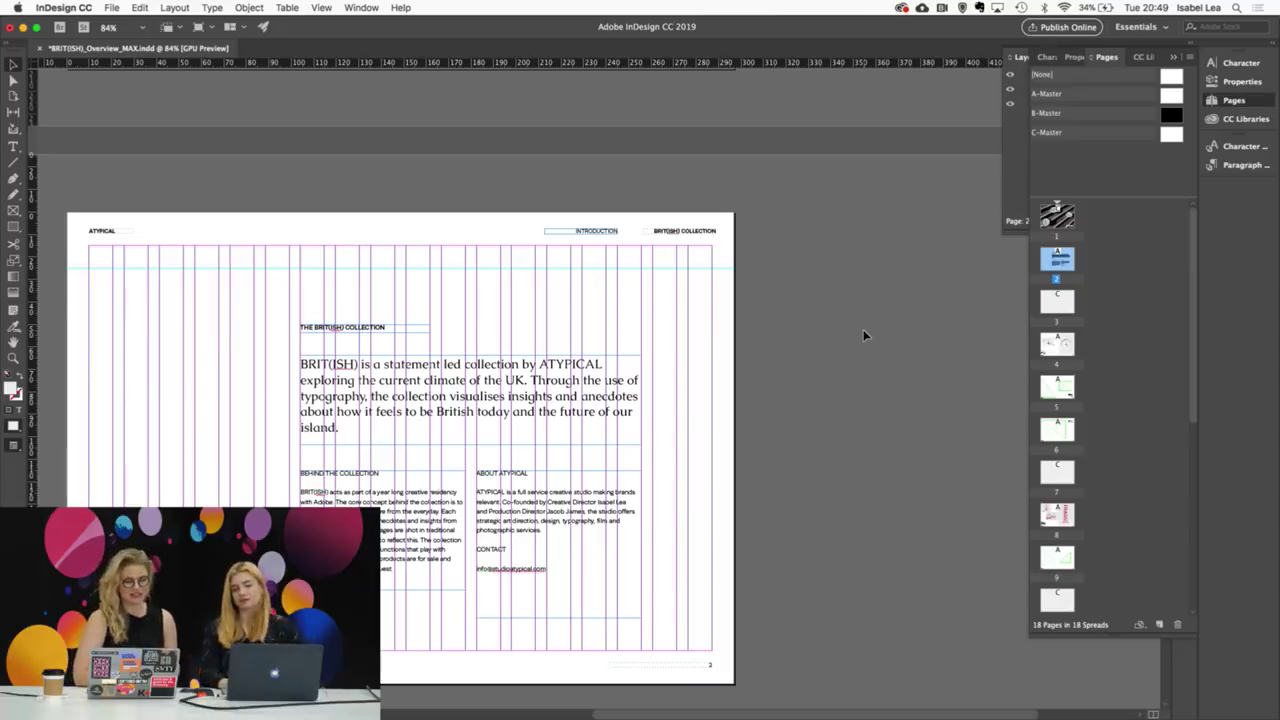
{"action": "scroll", "coordinate": [863, 329], "scroll_direction": "left", "scroll_amount": 3}
{"action": "scroll", "coordinate": [863, 329], "scroll_direction": "down", "scroll_amount": 1}
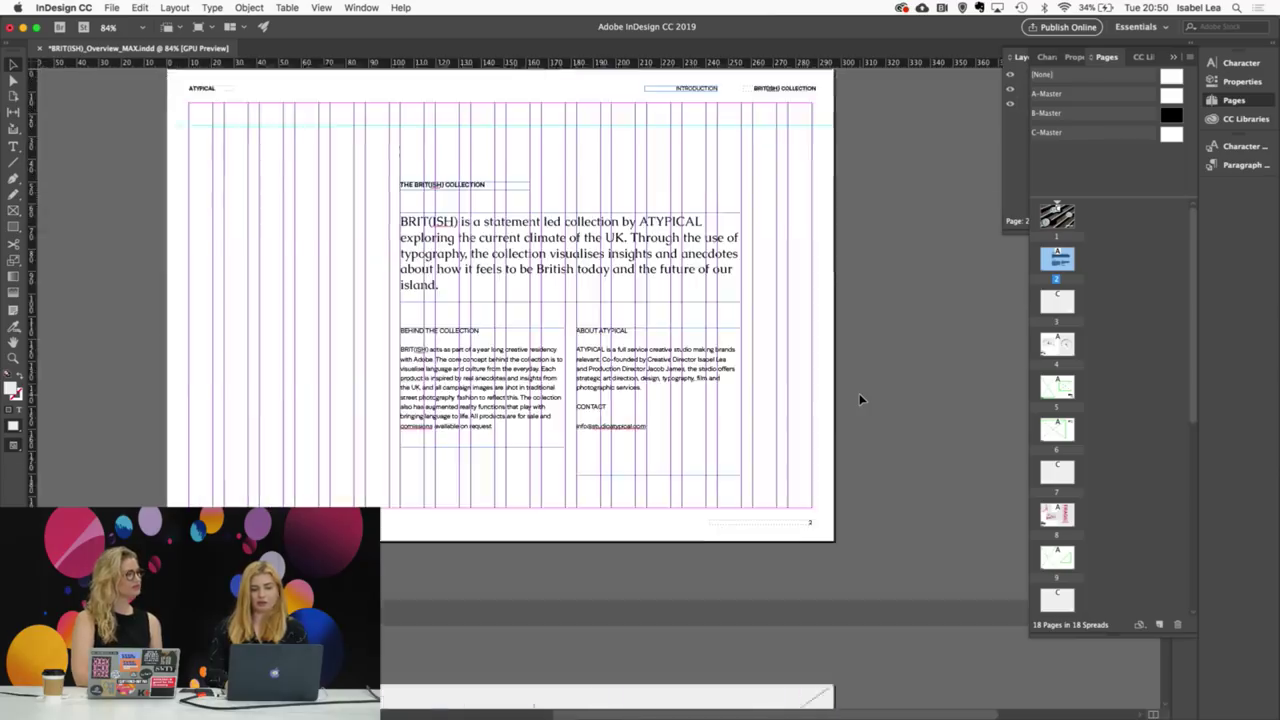
{"action": "scroll", "coordinate": [860, 399], "scroll_direction": "up", "scroll_amount": 3}
{"action": "scroll", "coordinate": [859, 399], "scroll_direction": "up", "scroll_amount": 4}
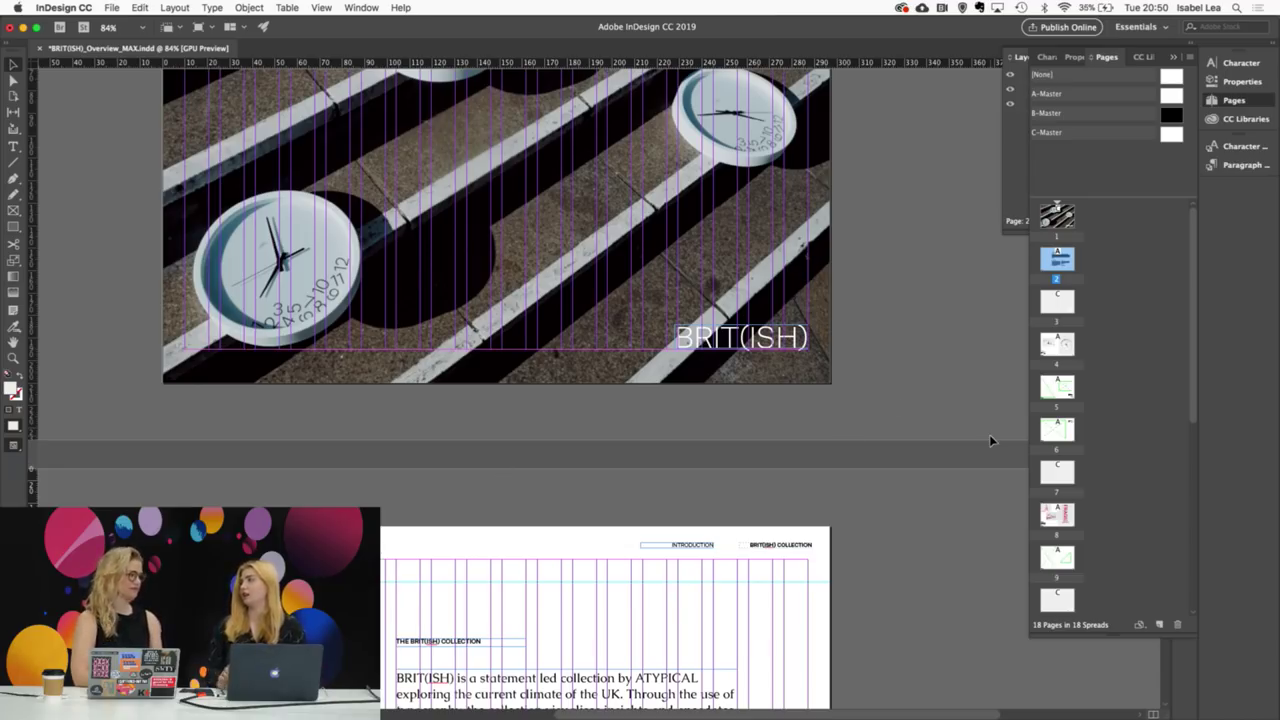
{"action": "scroll", "coordinate": [892, 424], "scroll_direction": "down", "scroll_amount": 6}
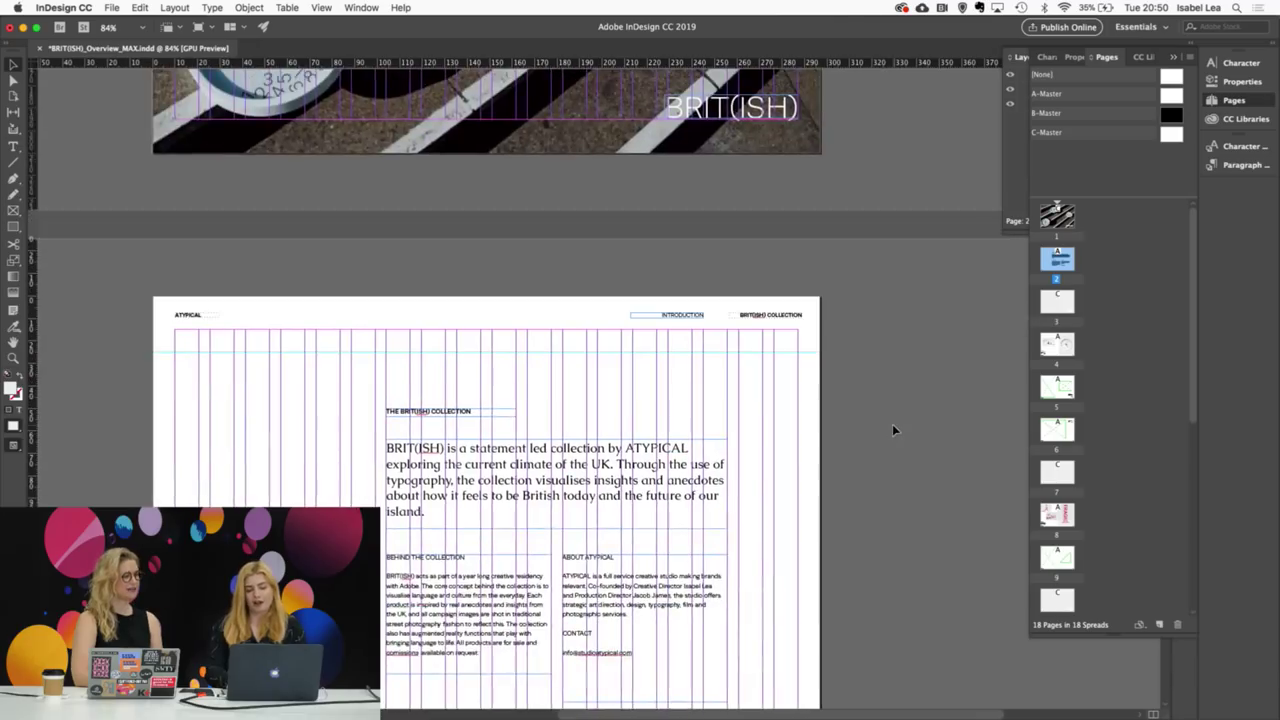
{"action": "scroll", "coordinate": [892, 424], "scroll_direction": "down", "scroll_amount": 20}
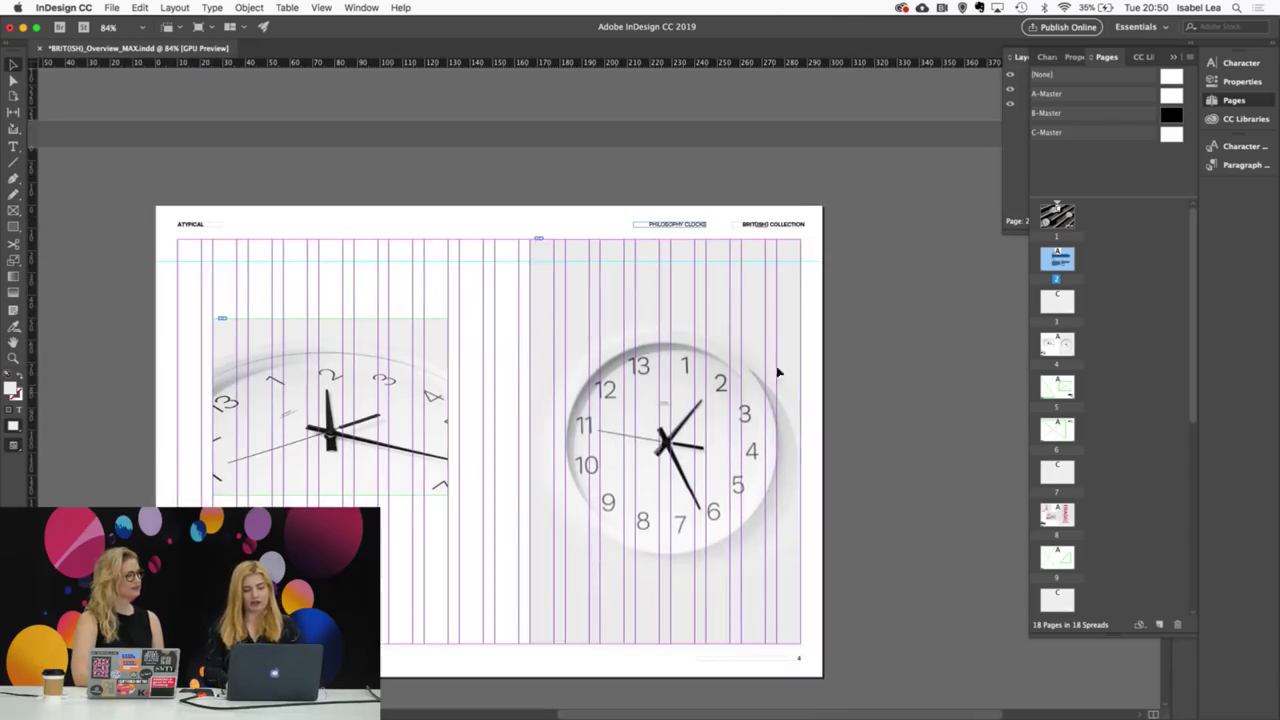
{"action": "key", "text": "shift+w"}
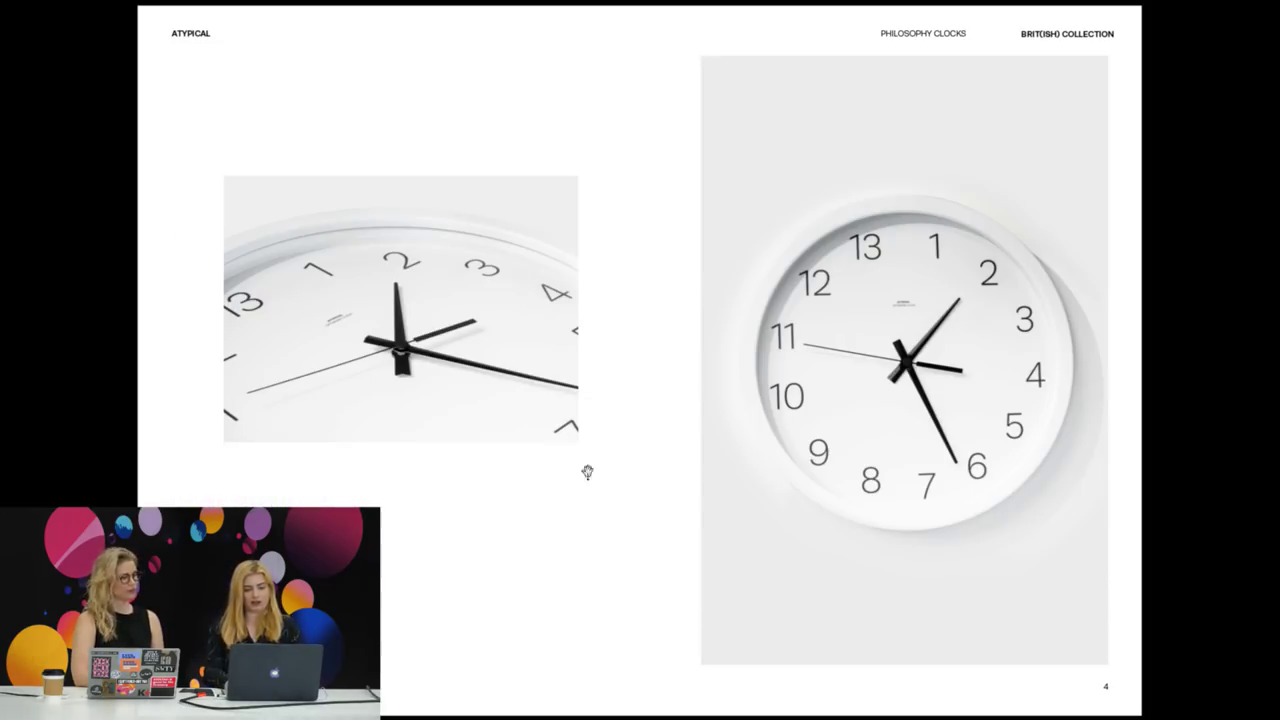
{"action": "key", "text": "Escape"}
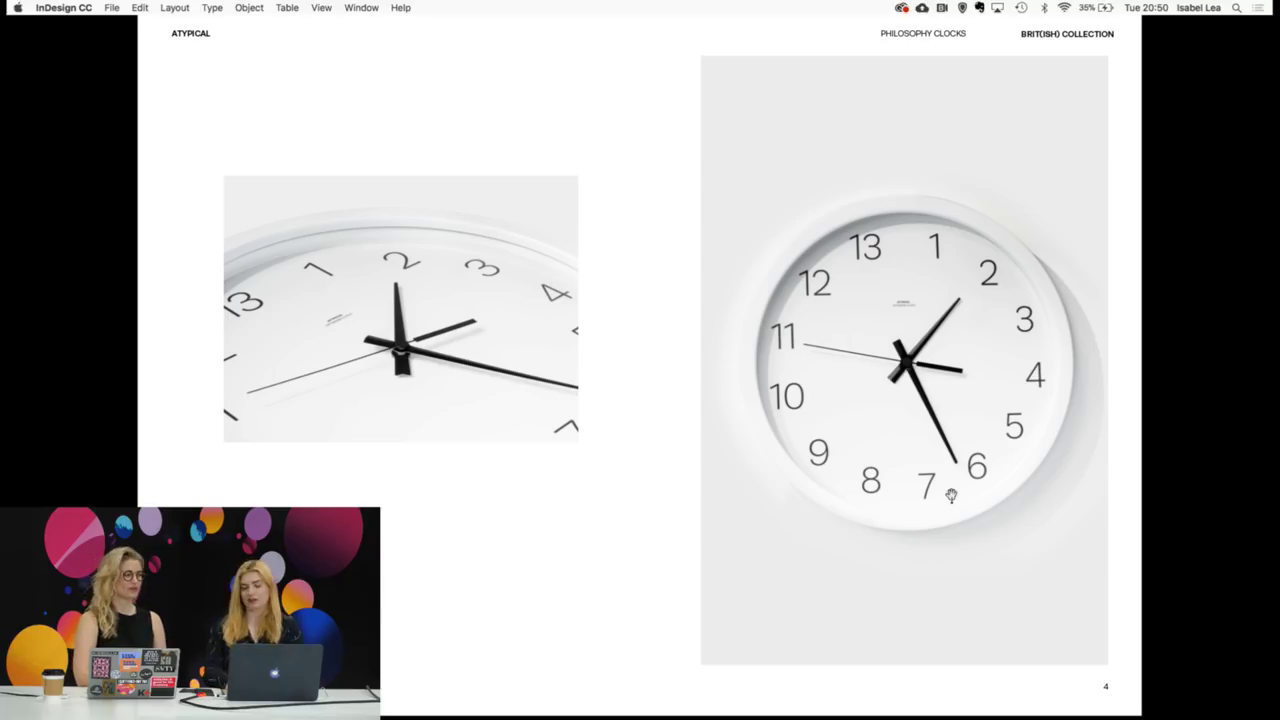
{"action": "scroll", "coordinate": [957, 492], "scroll_direction": "up", "scroll_amount": 10}
{"action": "scroll", "coordinate": [963, 491], "scroll_direction": "down", "scroll_amount": 10}
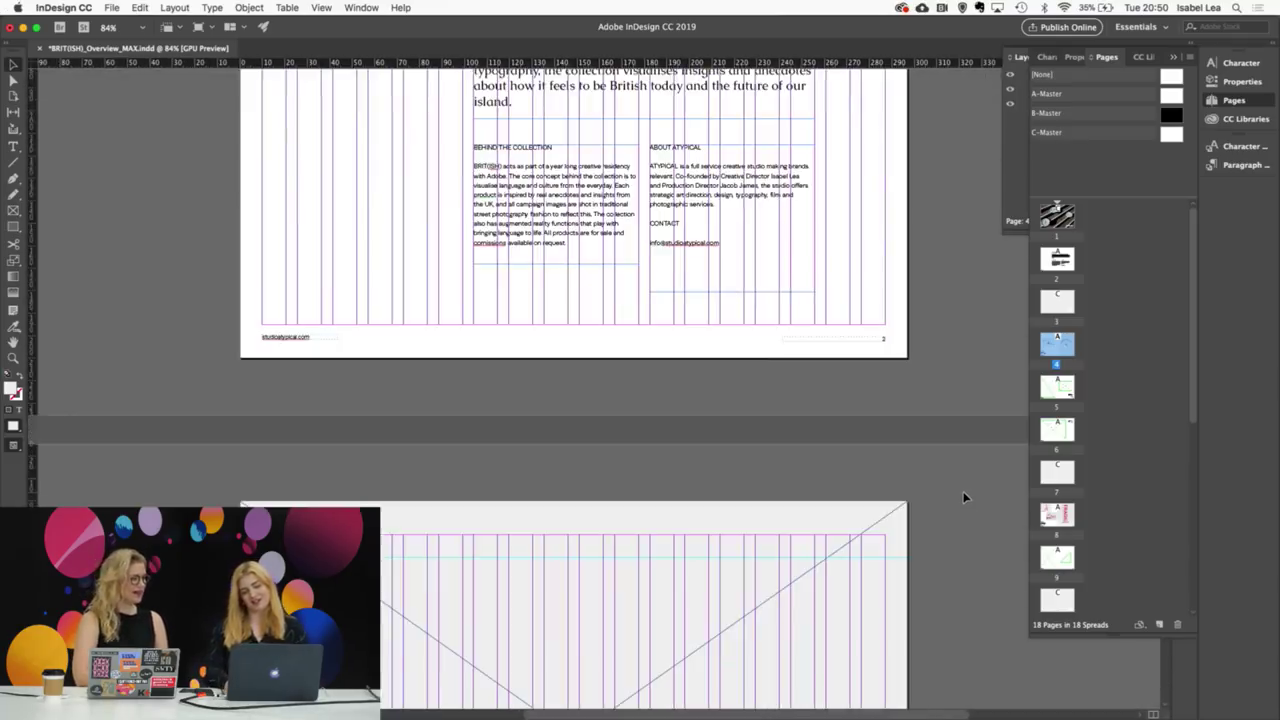
{"action": "scroll", "coordinate": [963, 491], "scroll_direction": "up", "scroll_amount": 3}
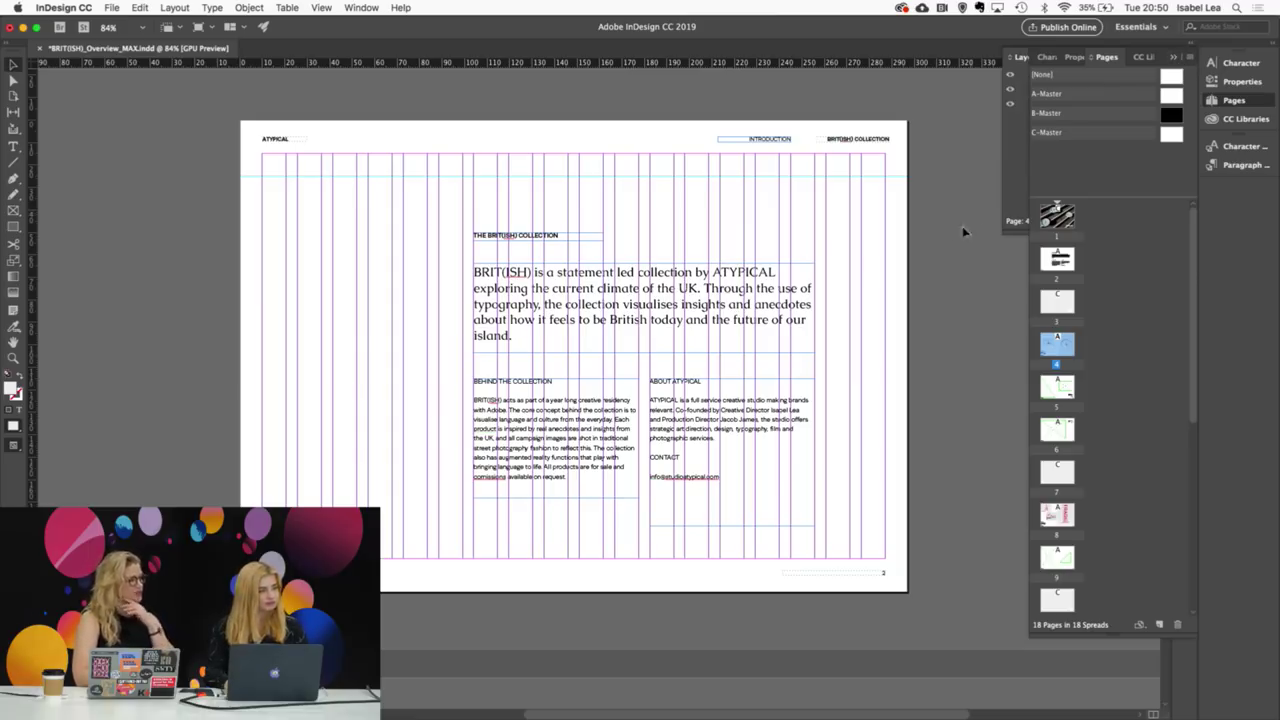
{"action": "scroll", "coordinate": [947, 251], "scroll_direction": "up", "scroll_amount": 3}
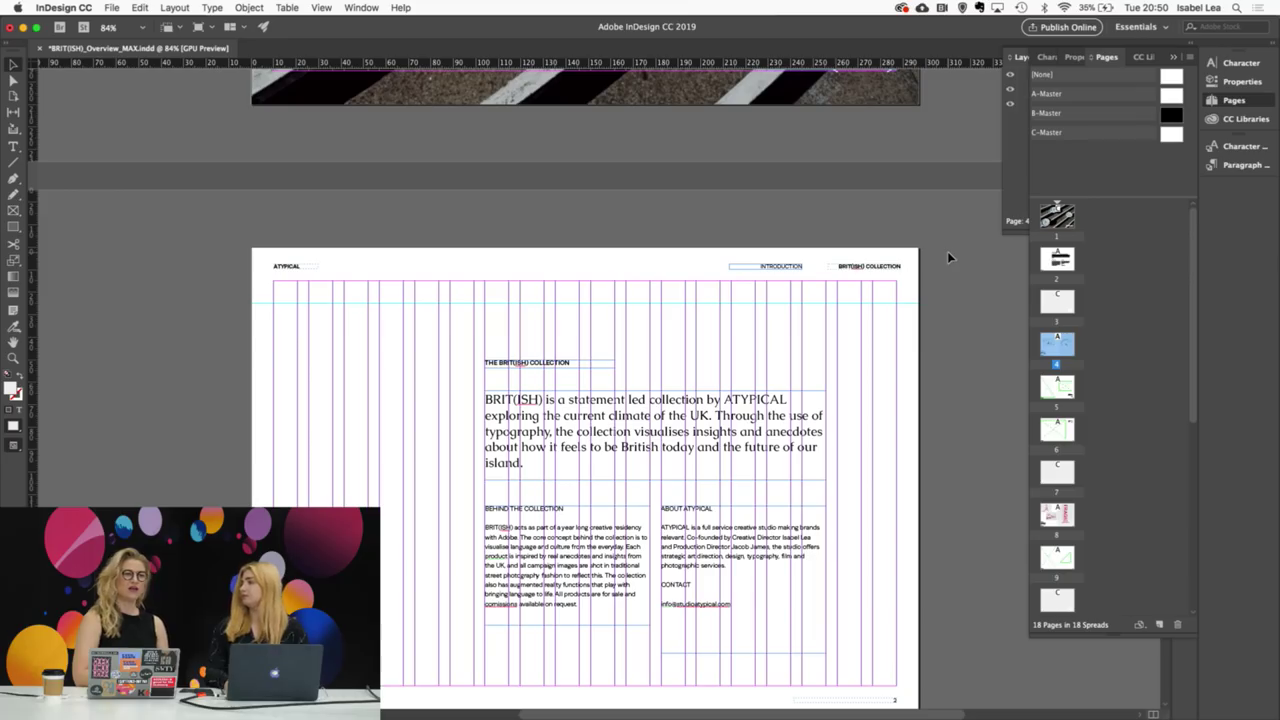
{"action": "scroll", "coordinate": [947, 251], "scroll_direction": "down", "scroll_amount": 3}
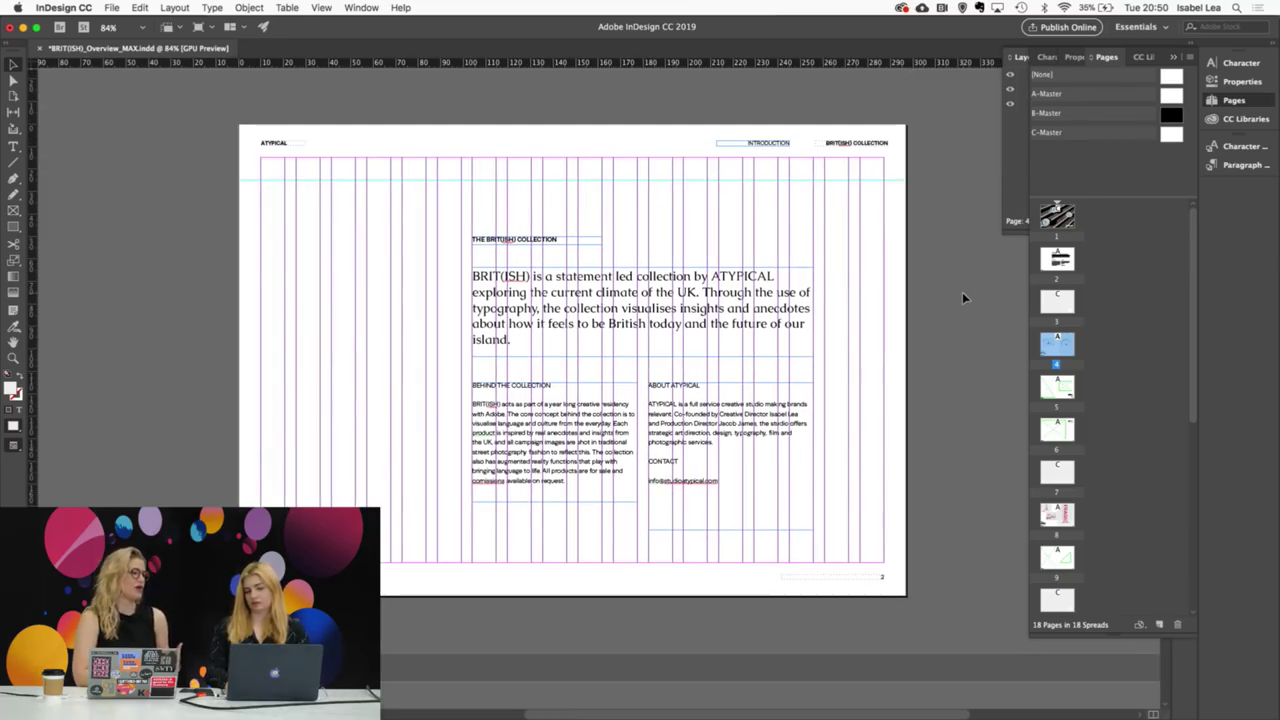
Step: Open the A-Master from the Pages panel and preview it full-screen without guides
{"action": "left_click", "coordinate": [1046, 57]}
{"action": "left_click", "coordinate": [1106, 57]}
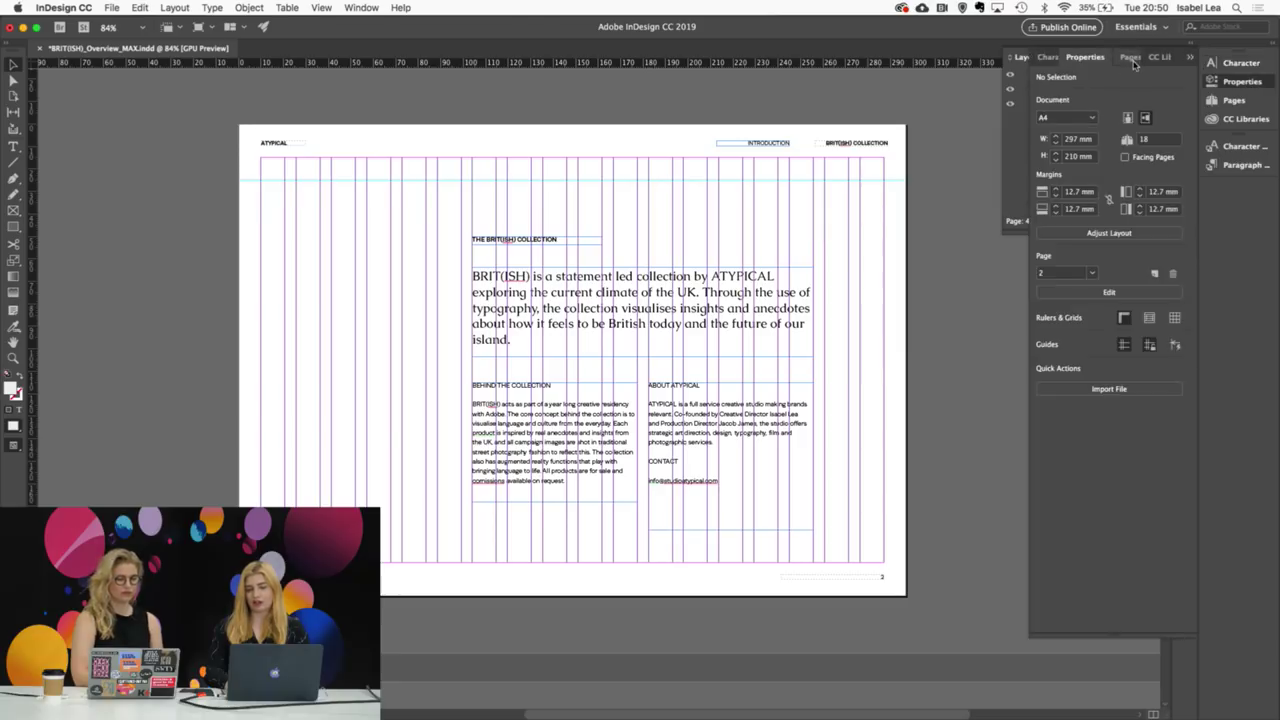
{"action": "left_click", "coordinate": [1131, 57]}
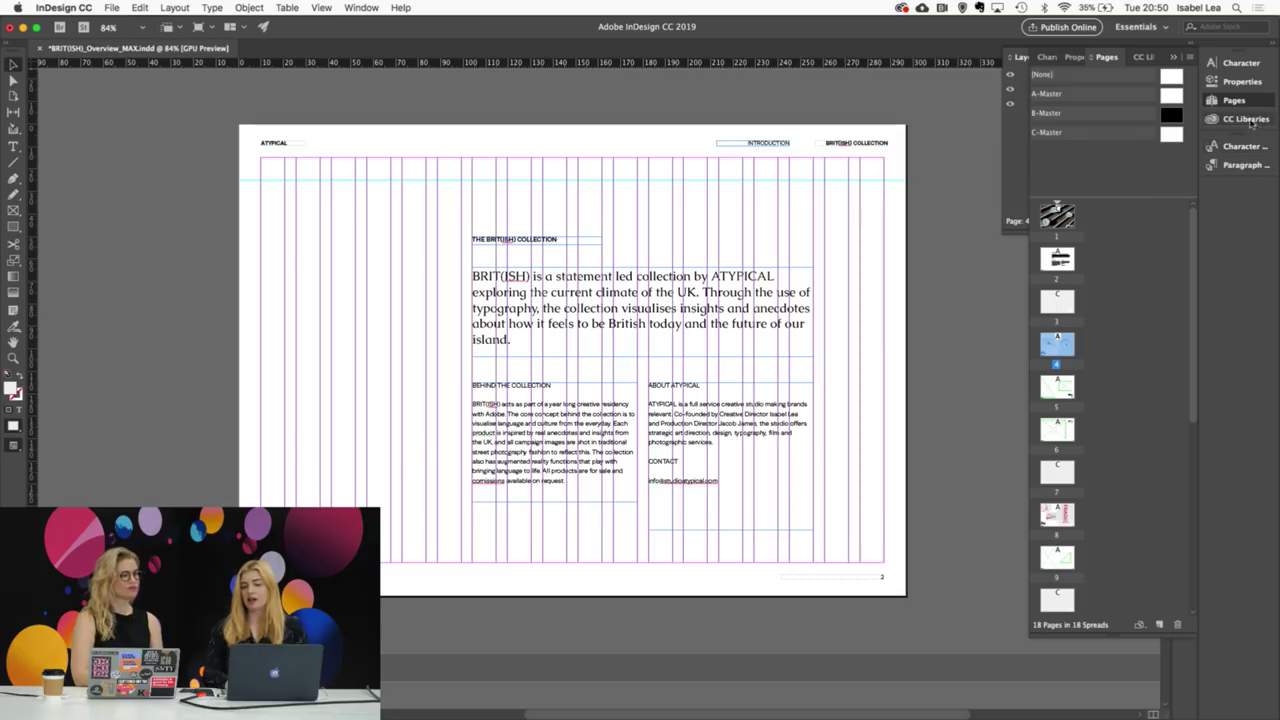
{"action": "double_click", "coordinate": [1172, 98]}
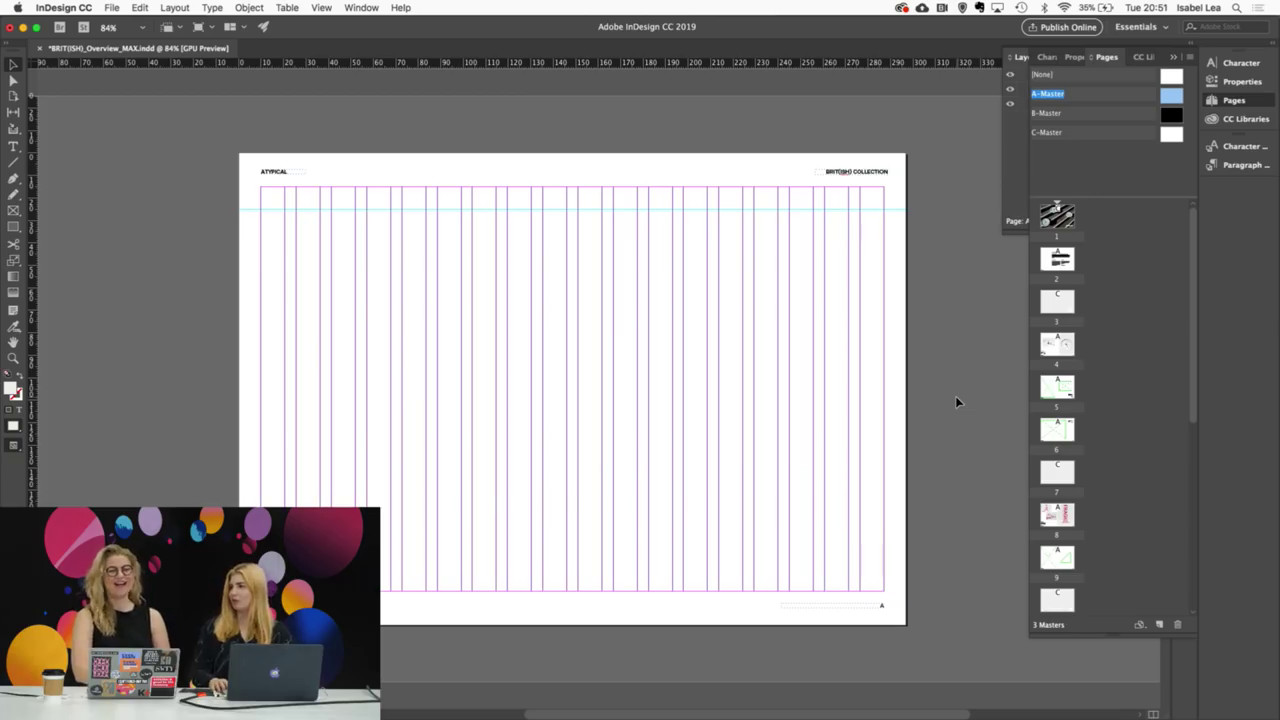
{"action": "key", "text": "shift+w"}
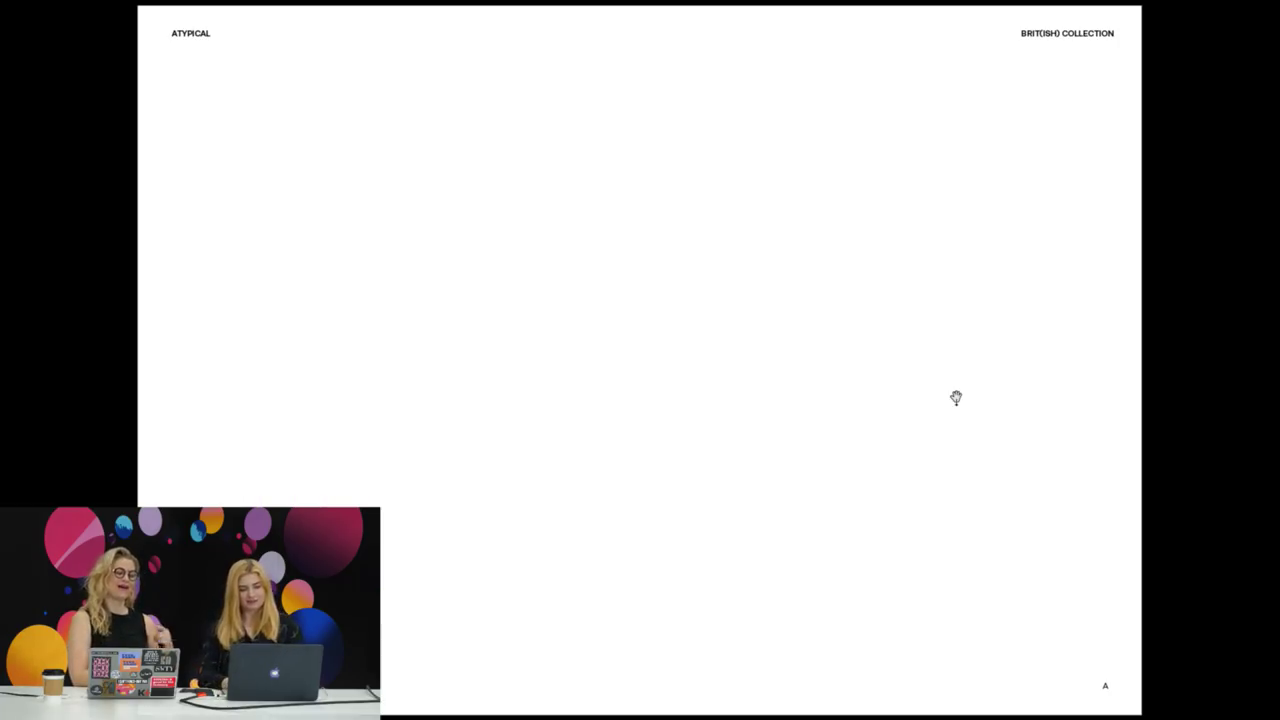
{"action": "key", "text": "shift+w"}
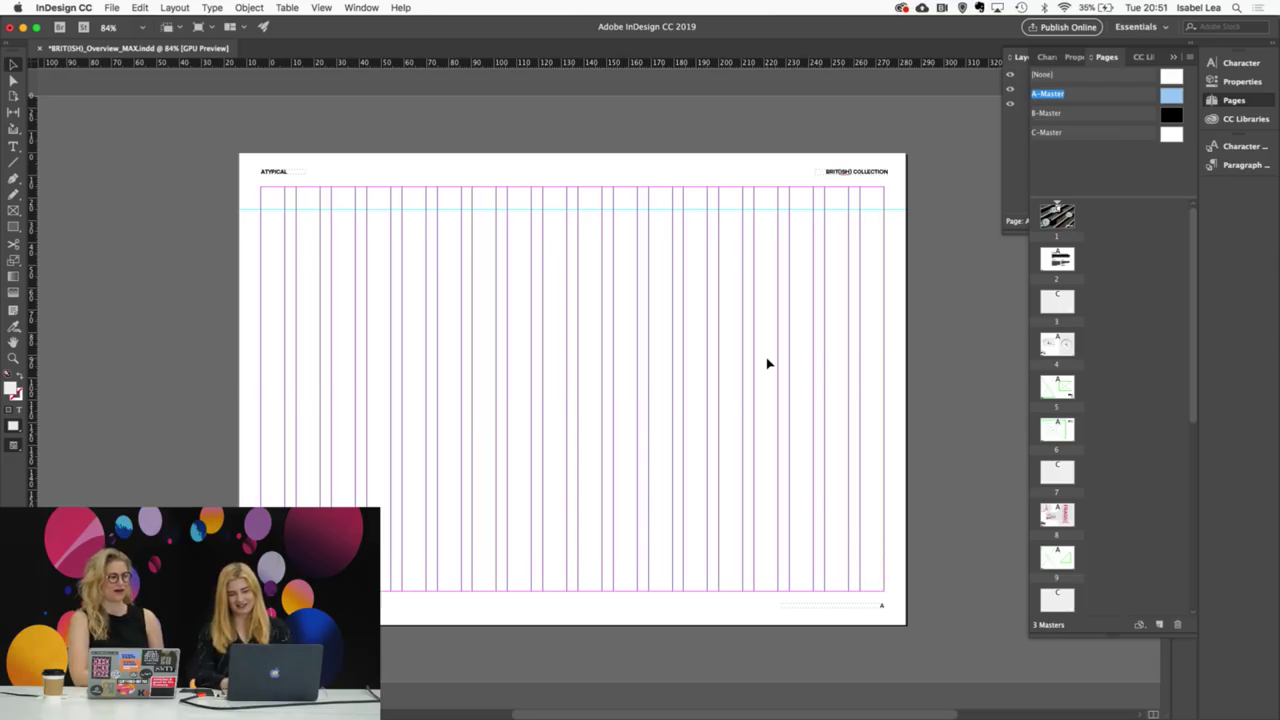
{"action": "left_click", "coordinate": [296, 7]}
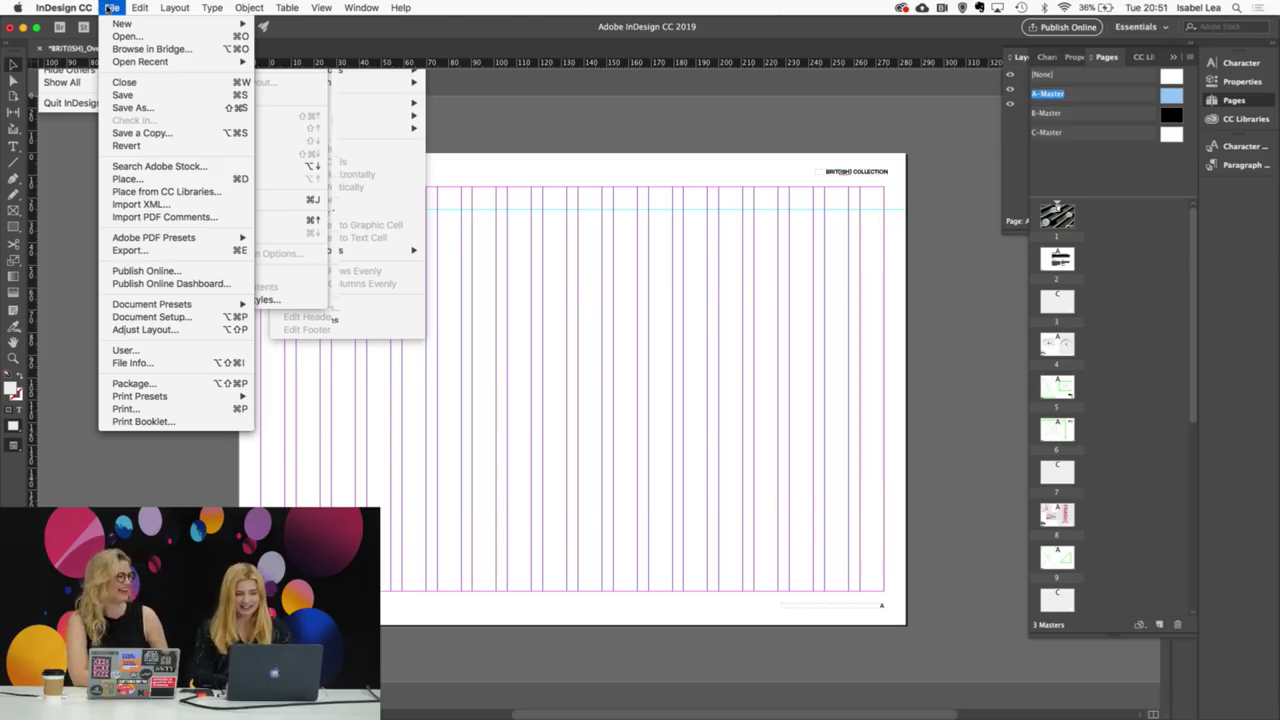
{"action": "left_click", "coordinate": [165, 317]}
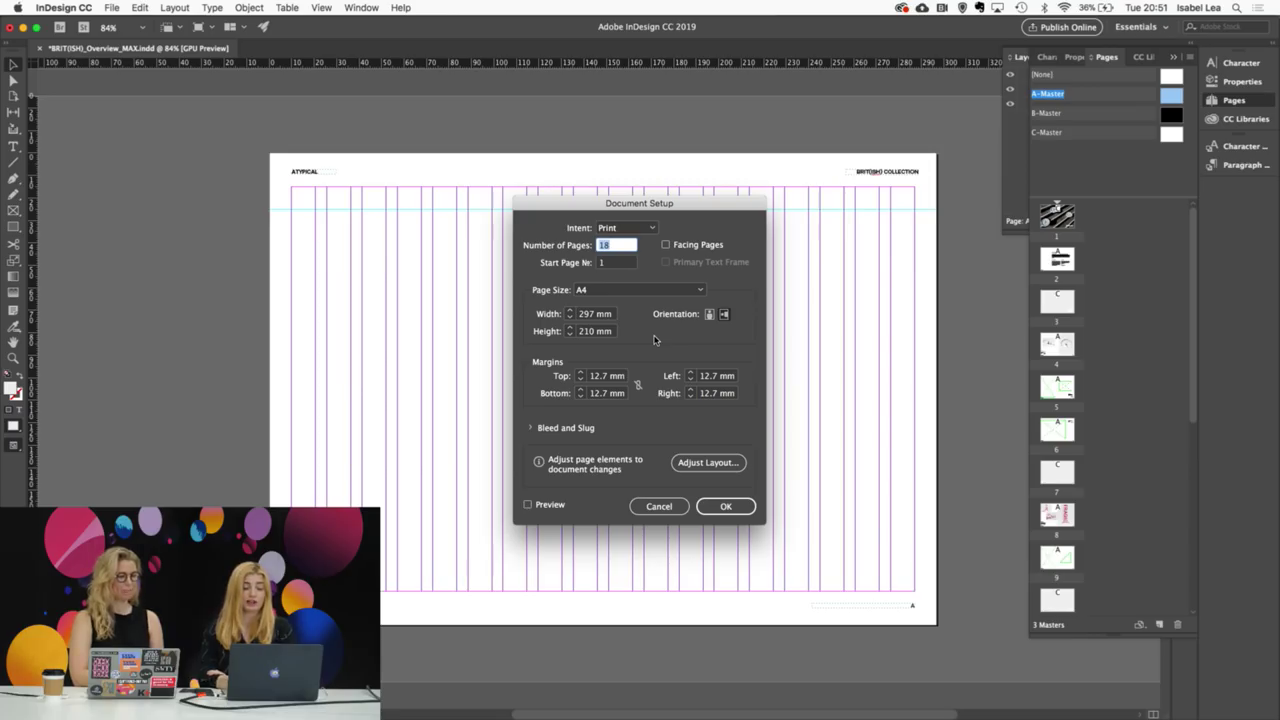
{"action": "left_click", "coordinate": [659, 506]}
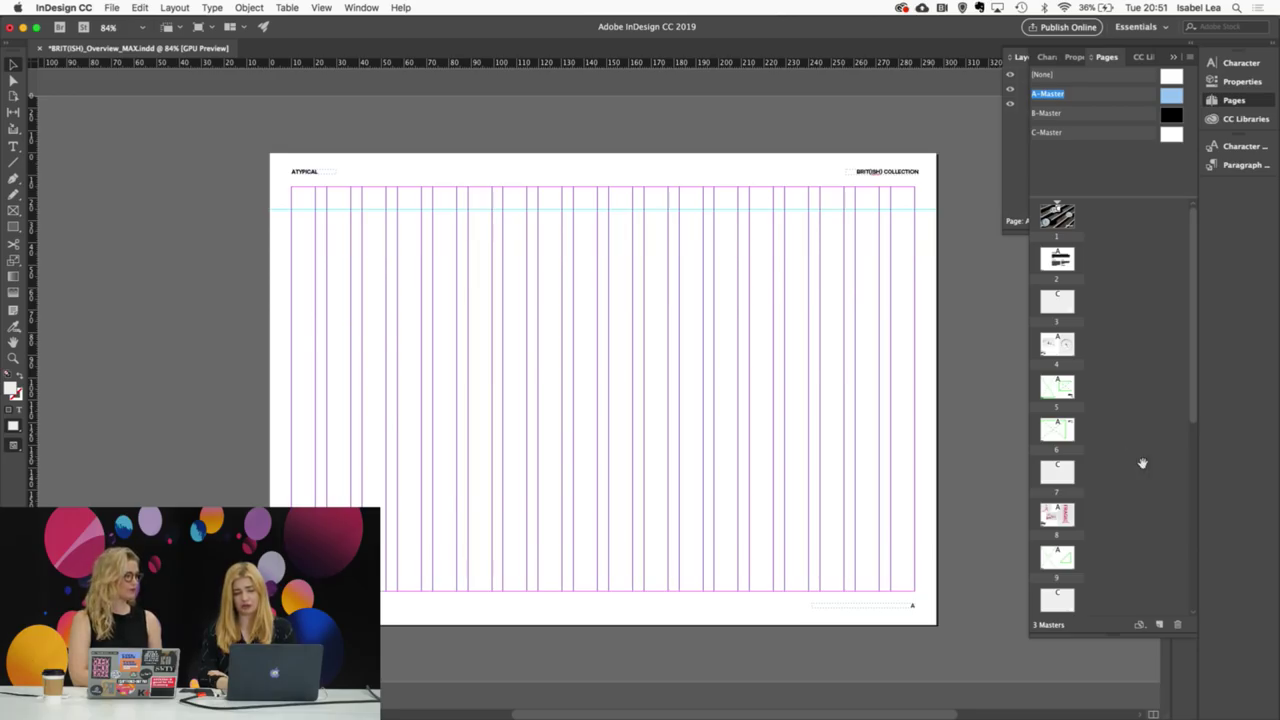
Step: Jump to page 8's FRAGILE scarf spread and zoom around it
{"action": "double_click", "coordinate": [1062, 514]}
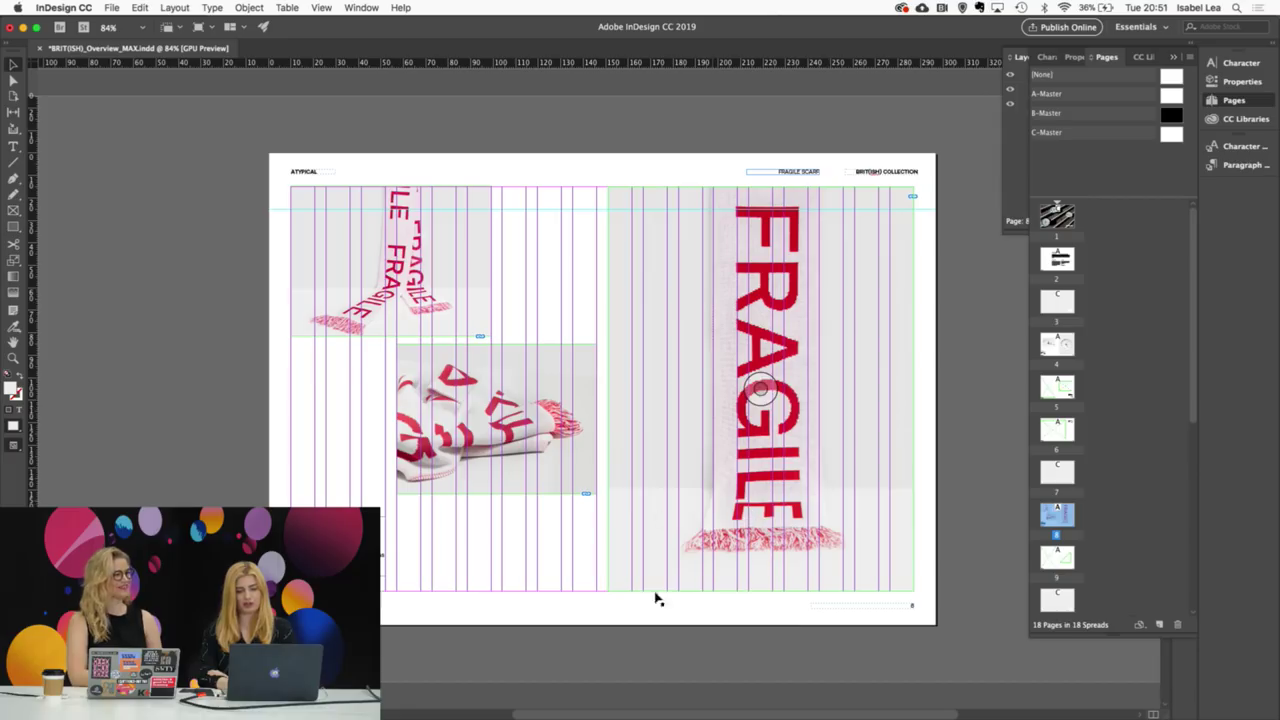
{"action": "scroll", "coordinate": [428, 551], "scroll_direction": "up", "scroll_amount": 2}
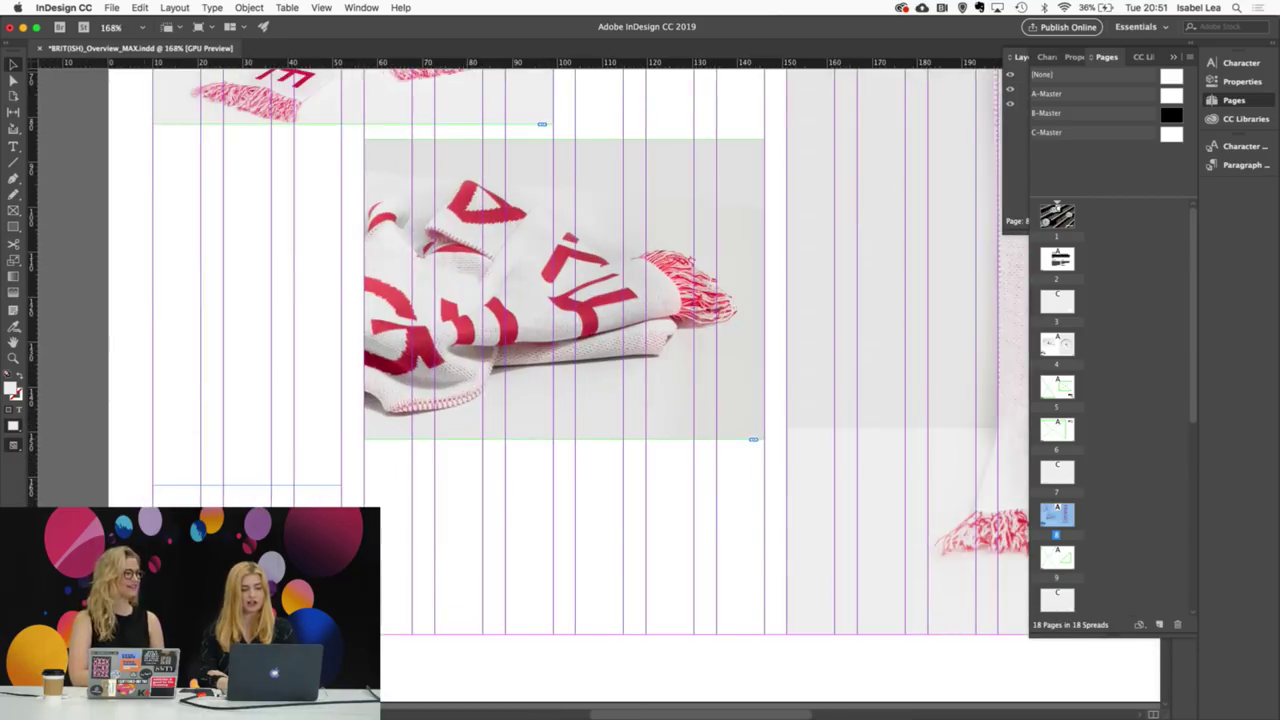
{"action": "scroll", "coordinate": [426, 489], "scroll_direction": "down", "scroll_amount": 2}
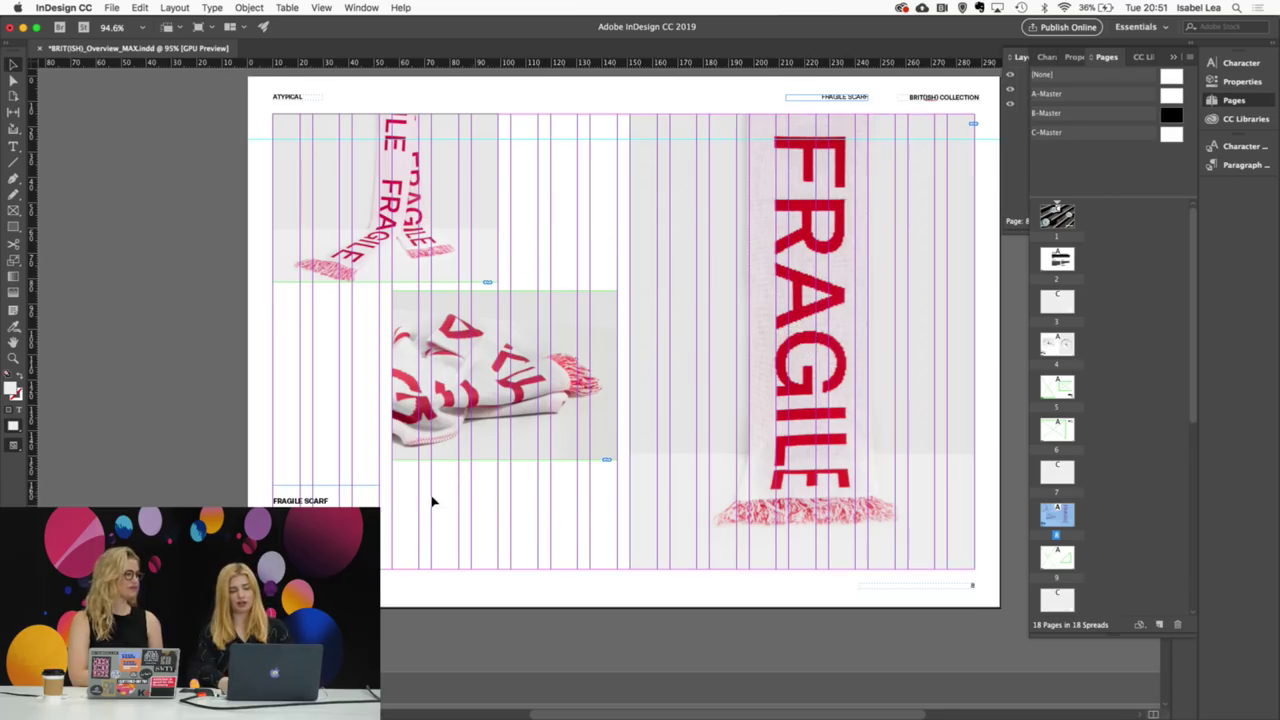
{"action": "scroll", "coordinate": [425, 503], "scroll_direction": "up", "scroll_amount": 1}
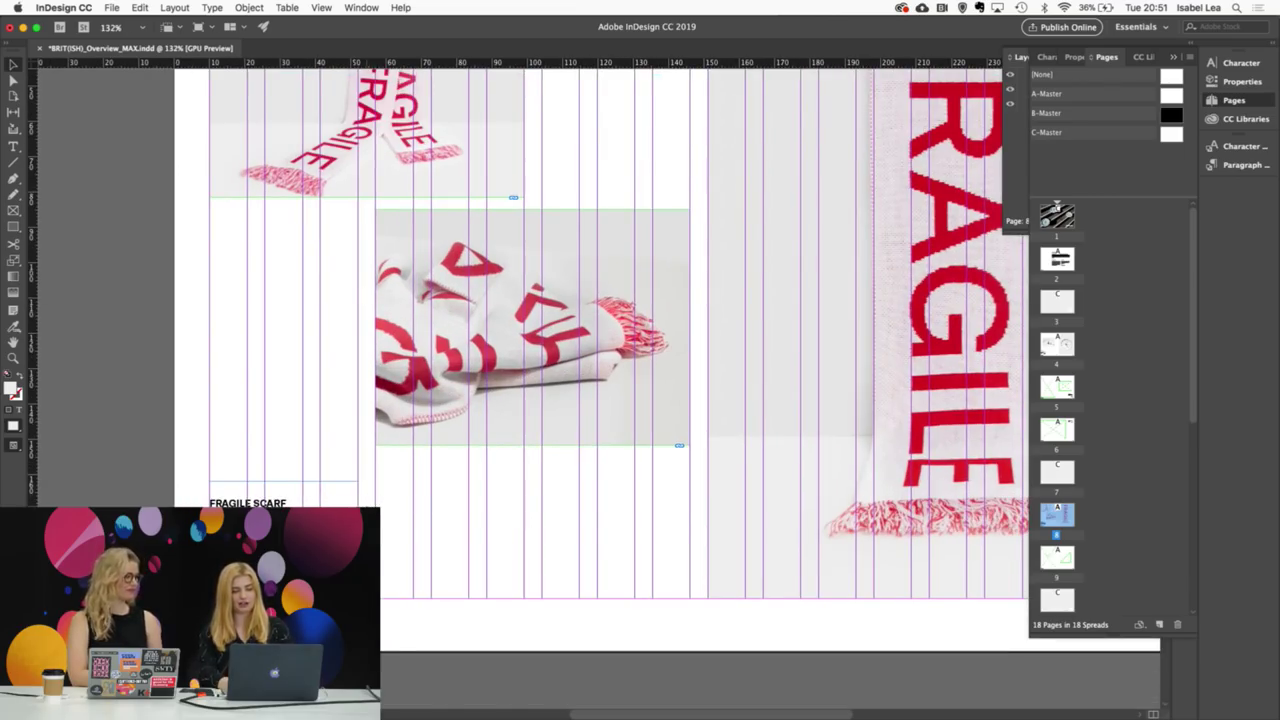
{"action": "scroll", "coordinate": [365, 574], "scroll_direction": "up", "scroll_amount": 1}
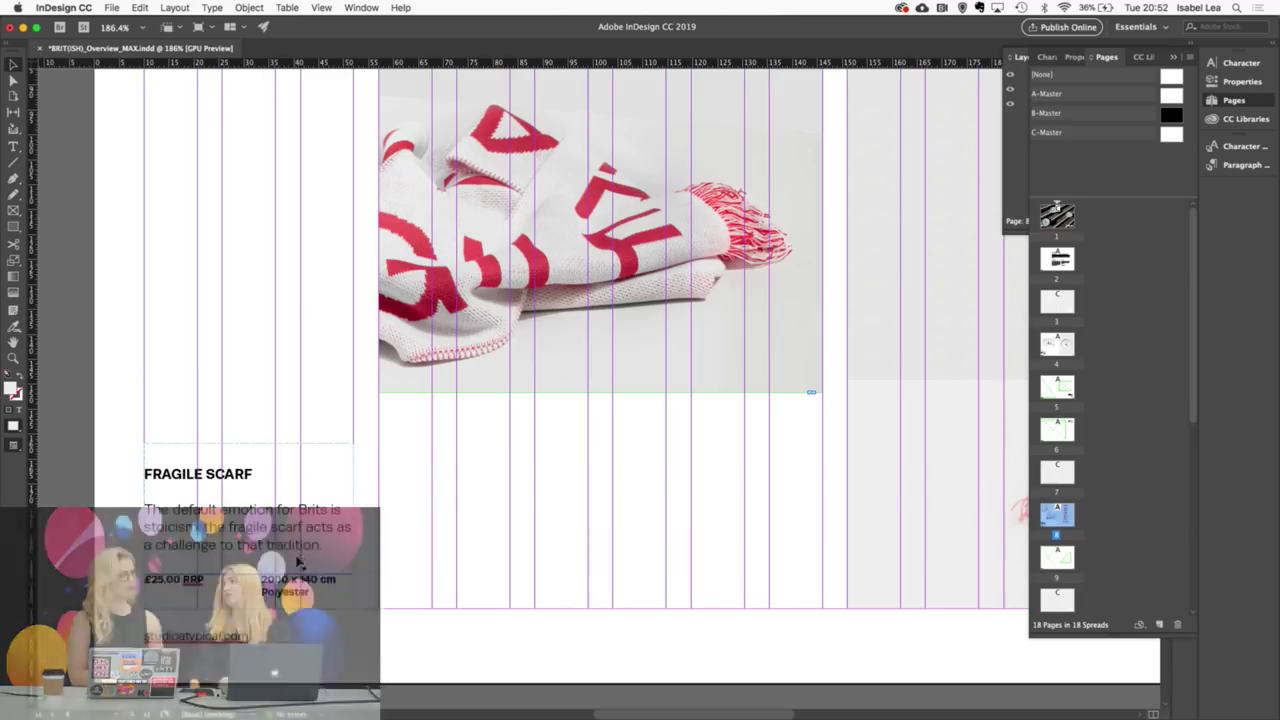
{"action": "scroll", "coordinate": [628, 650], "scroll_direction": "down", "scroll_amount": 2}
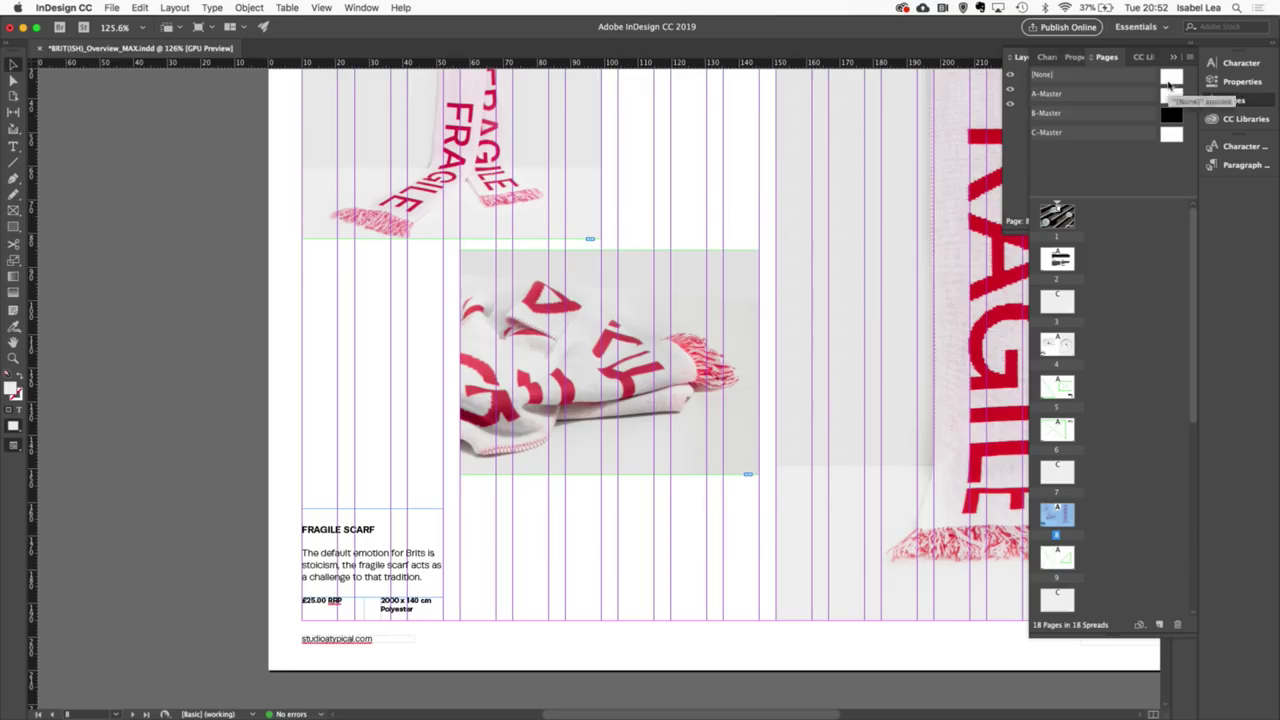
{"action": "scroll", "coordinate": [865, 209], "scroll_direction": "down", "scroll_amount": 1}
{"action": "scroll", "coordinate": [862, 205], "scroll_direction": "up", "scroll_amount": 6}
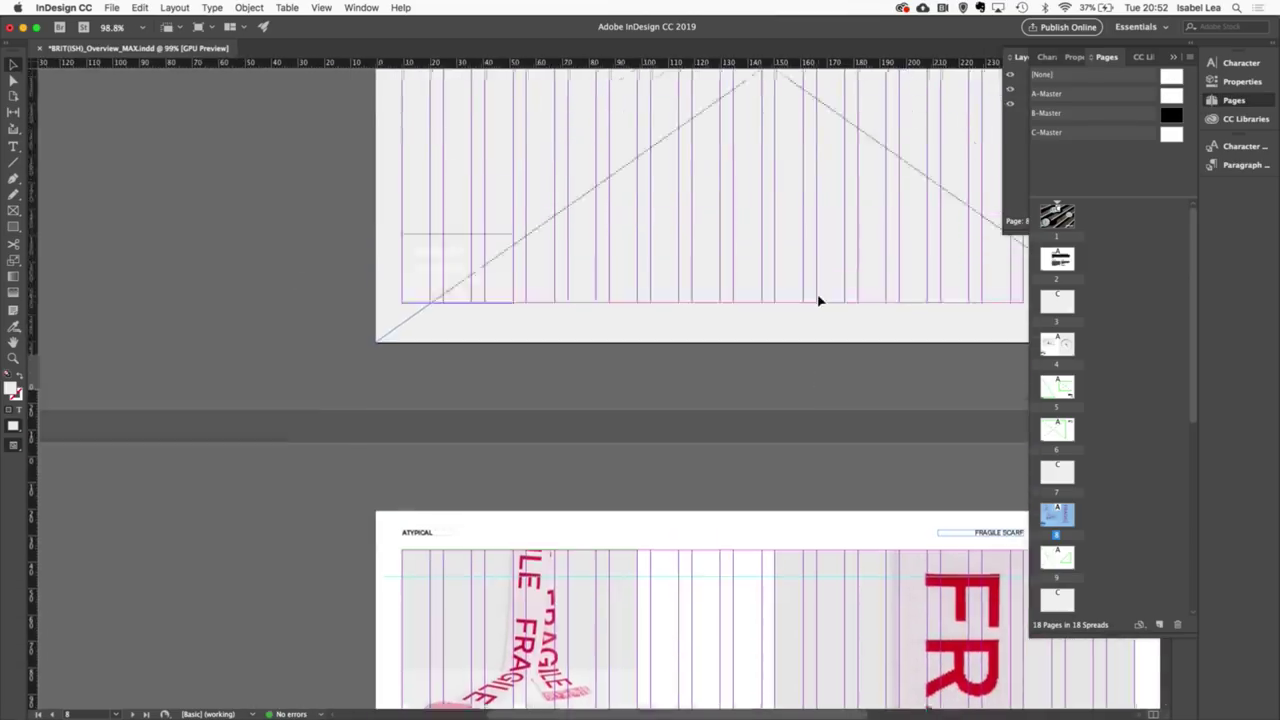
Step: Step back through the pages to page 3, then open the A-Master spread
{"action": "key", "text": "shift+Page_Up"}
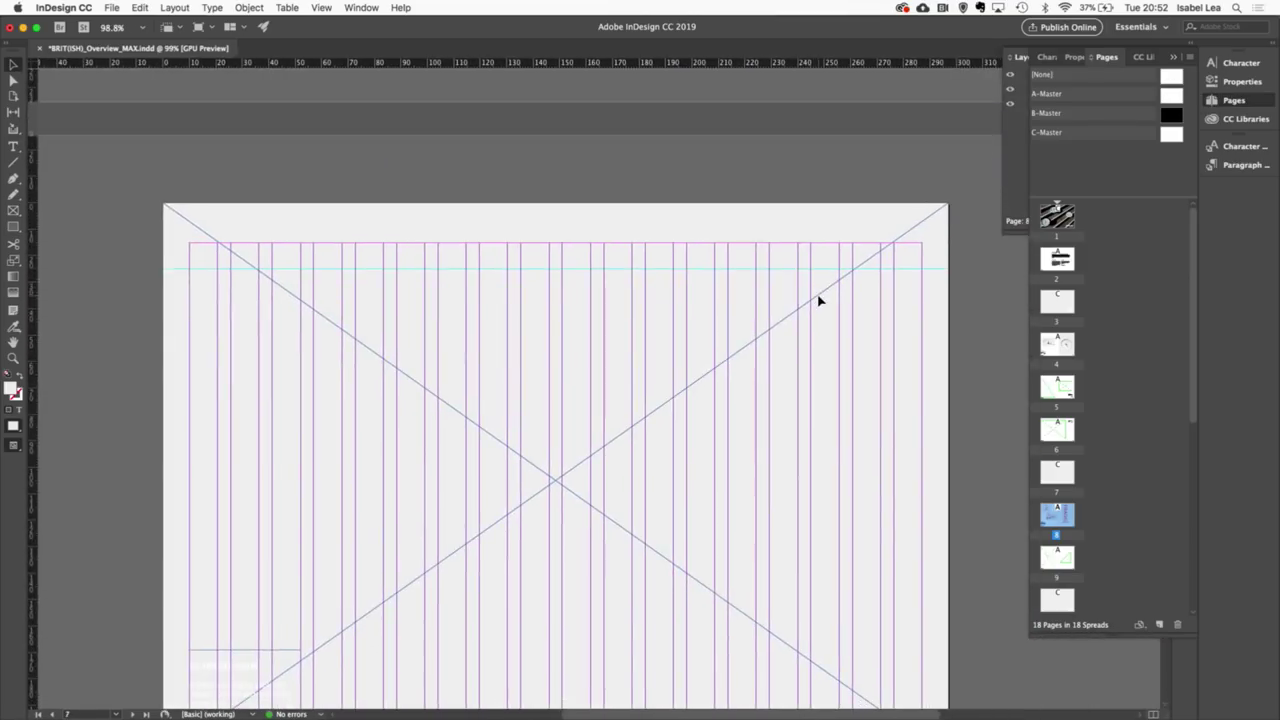
{"action": "key", "text": "shift+Page_Up"}
{"action": "key", "text": "shift+Page_Up"}
{"action": "key", "text": "shift+Page_Up"}
{"action": "key", "text": "shift+Page_Up"}
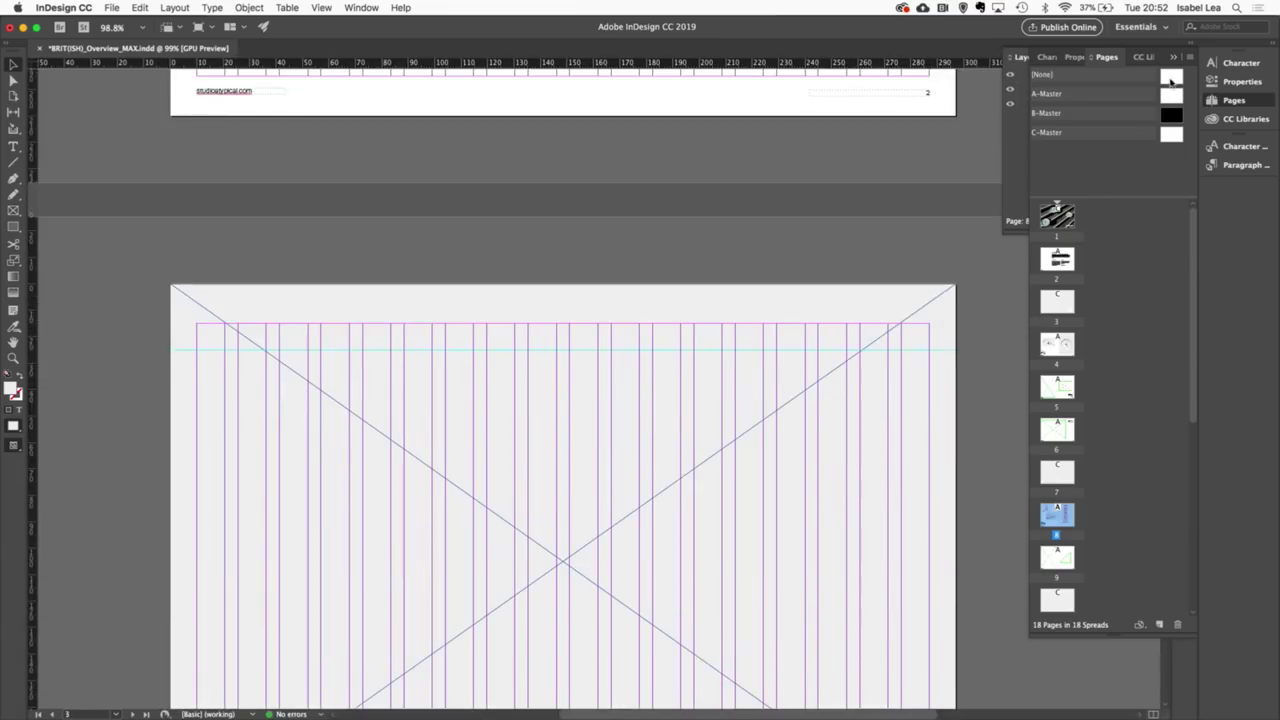
{"action": "double_click", "coordinate": [1171, 94]}
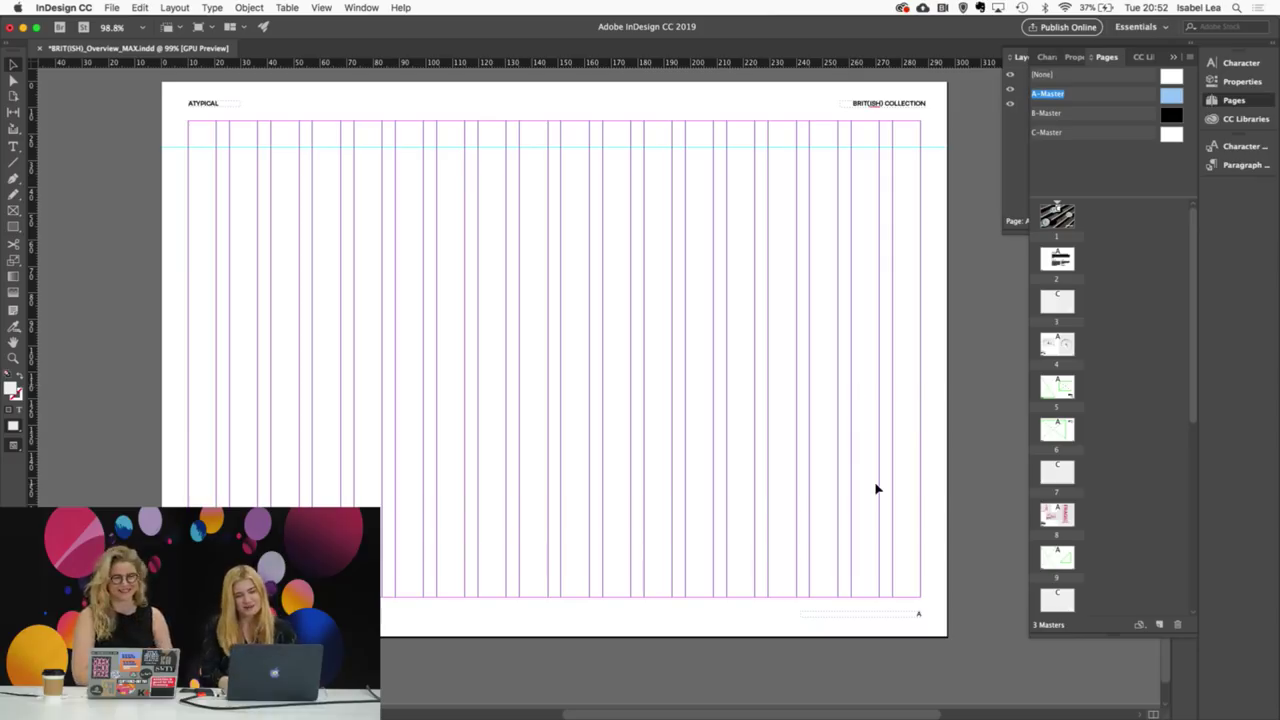
Step: View pages 4, 8 and 2 in turn, then return to the A-Master spread
{"action": "double_click", "coordinate": [1056, 345]}
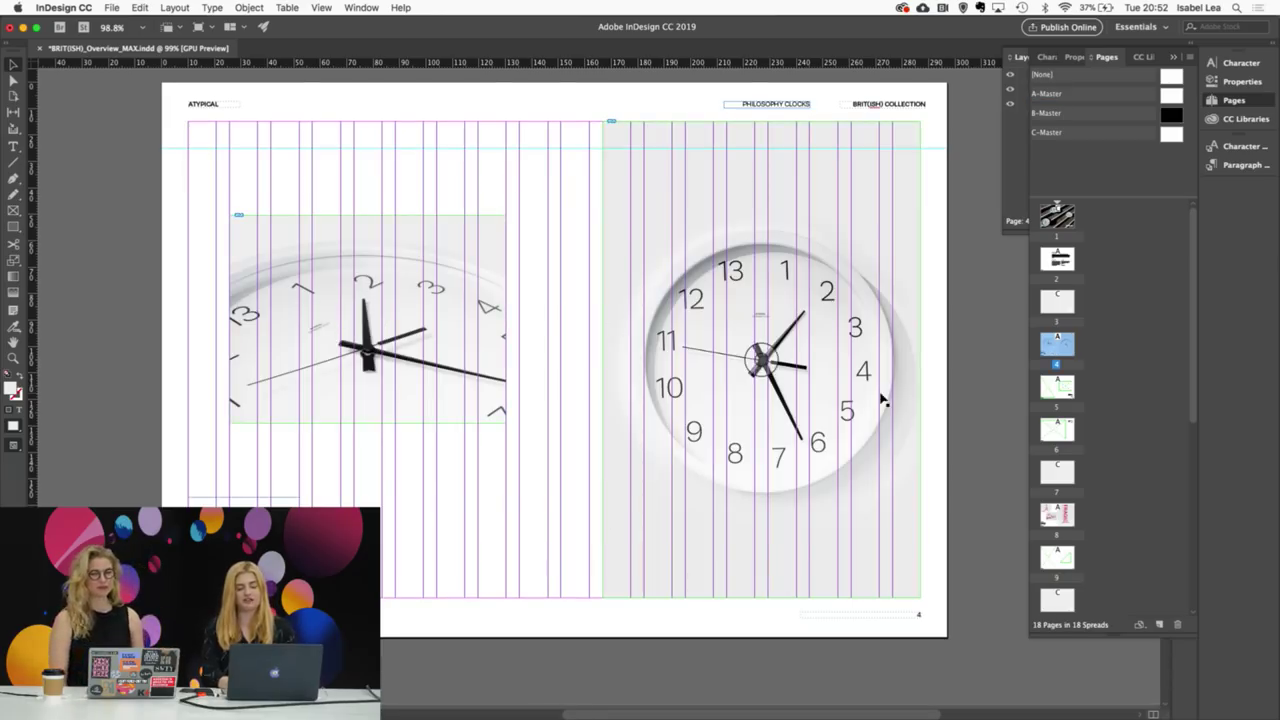
{"action": "double_click", "coordinate": [1045, 512]}
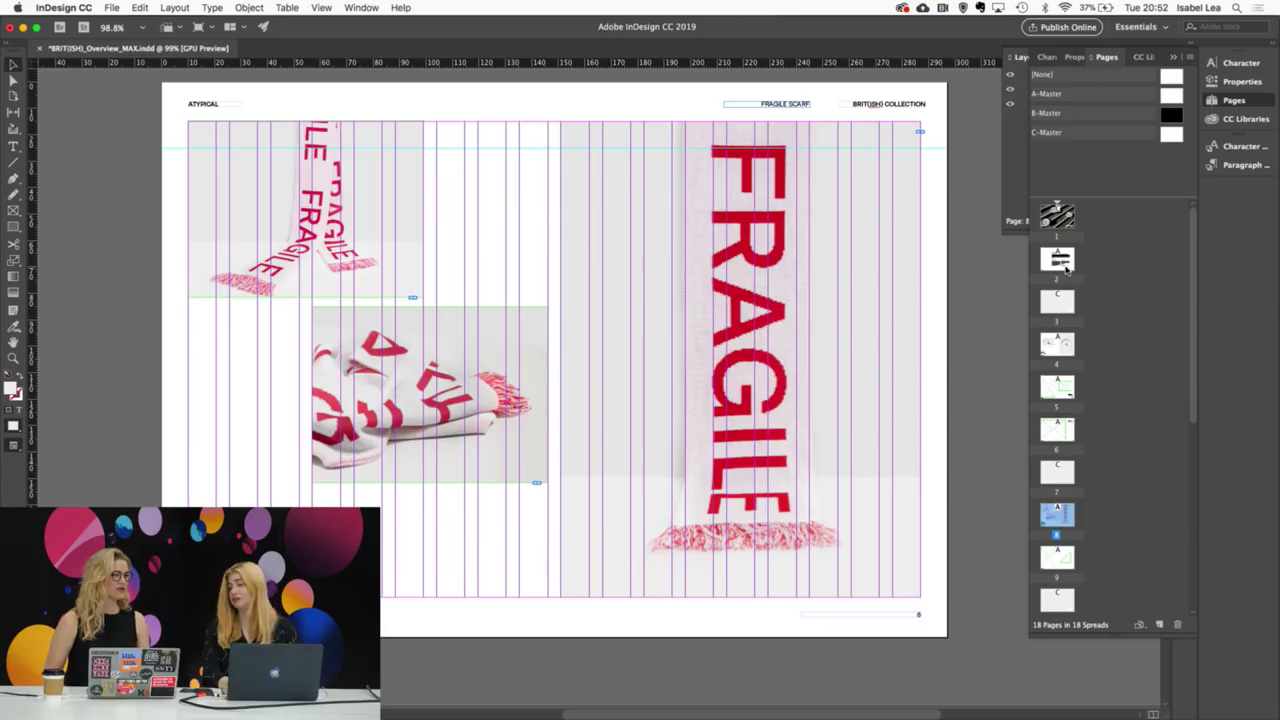
{"action": "double_click", "coordinate": [1062, 260]}
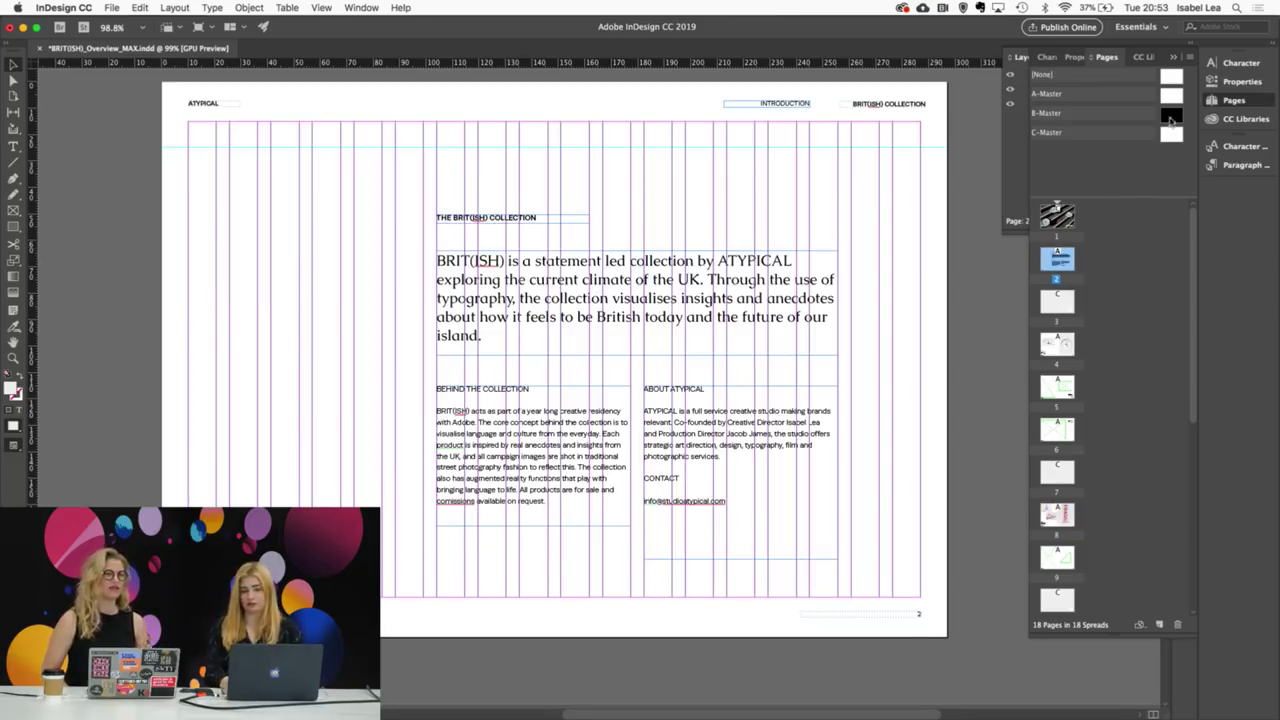
{"action": "double_click", "coordinate": [1175, 97]}
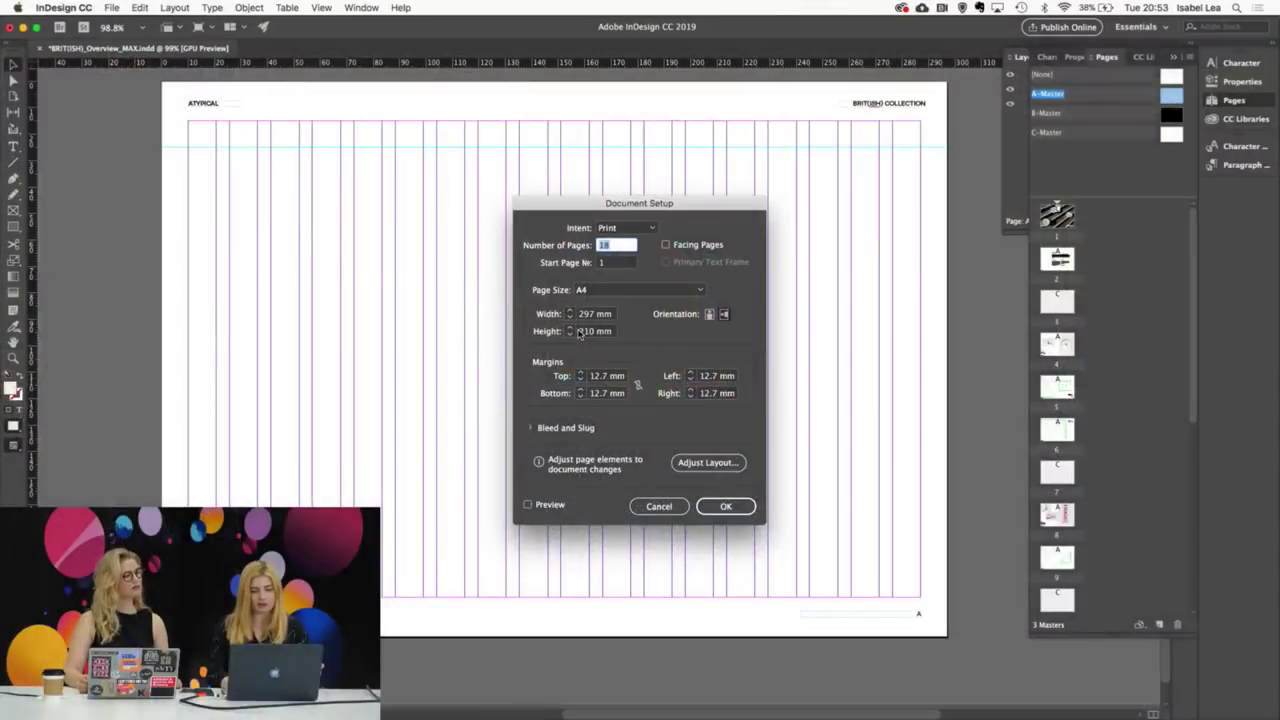
Step: Open Adjust Layout and cancel it, keeping the A4 page size unchanged
{"action": "left_click", "coordinate": [707, 463]}
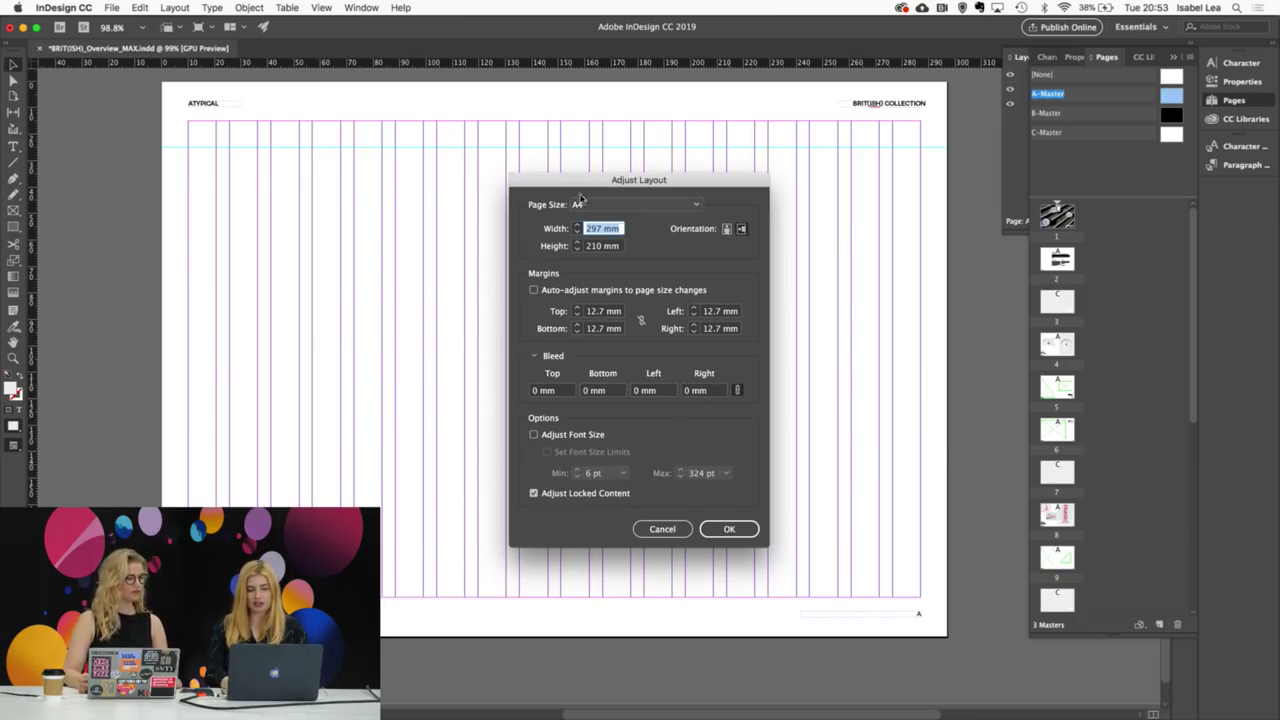
{"action": "left_click", "coordinate": [664, 532]}
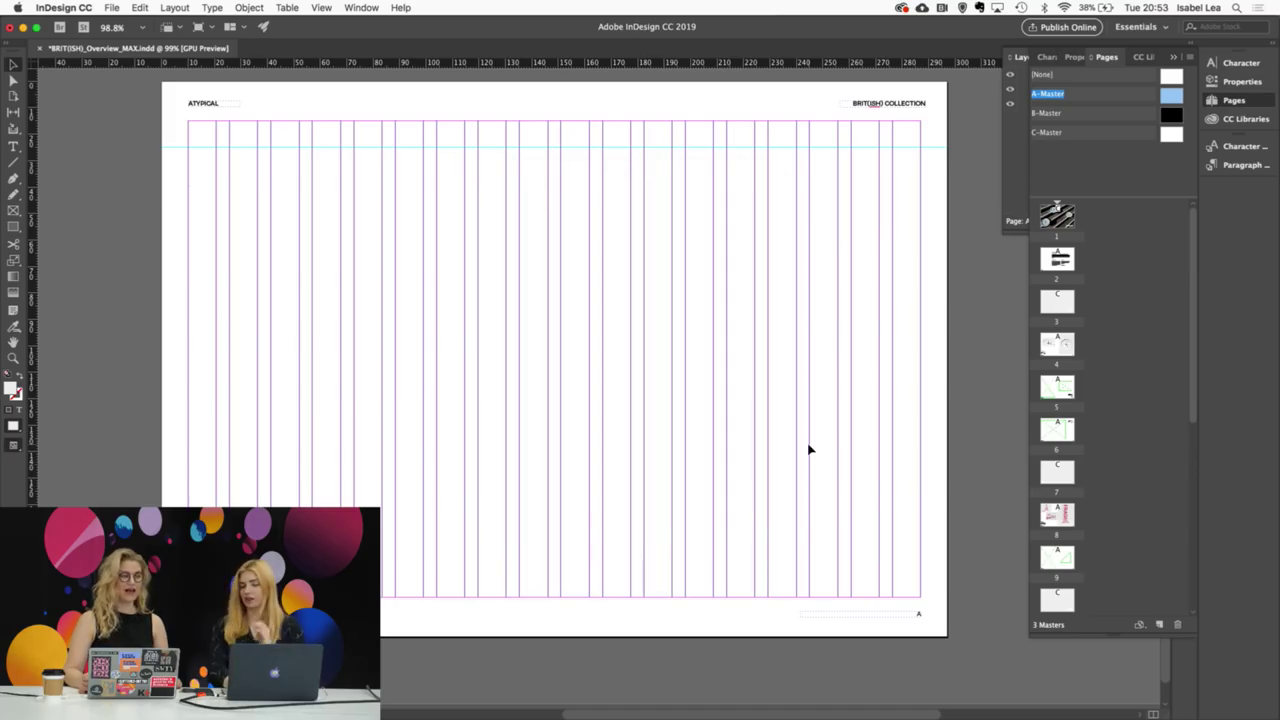
{"action": "scroll", "coordinate": [808, 449], "scroll_direction": "down", "scroll_amount": 1}
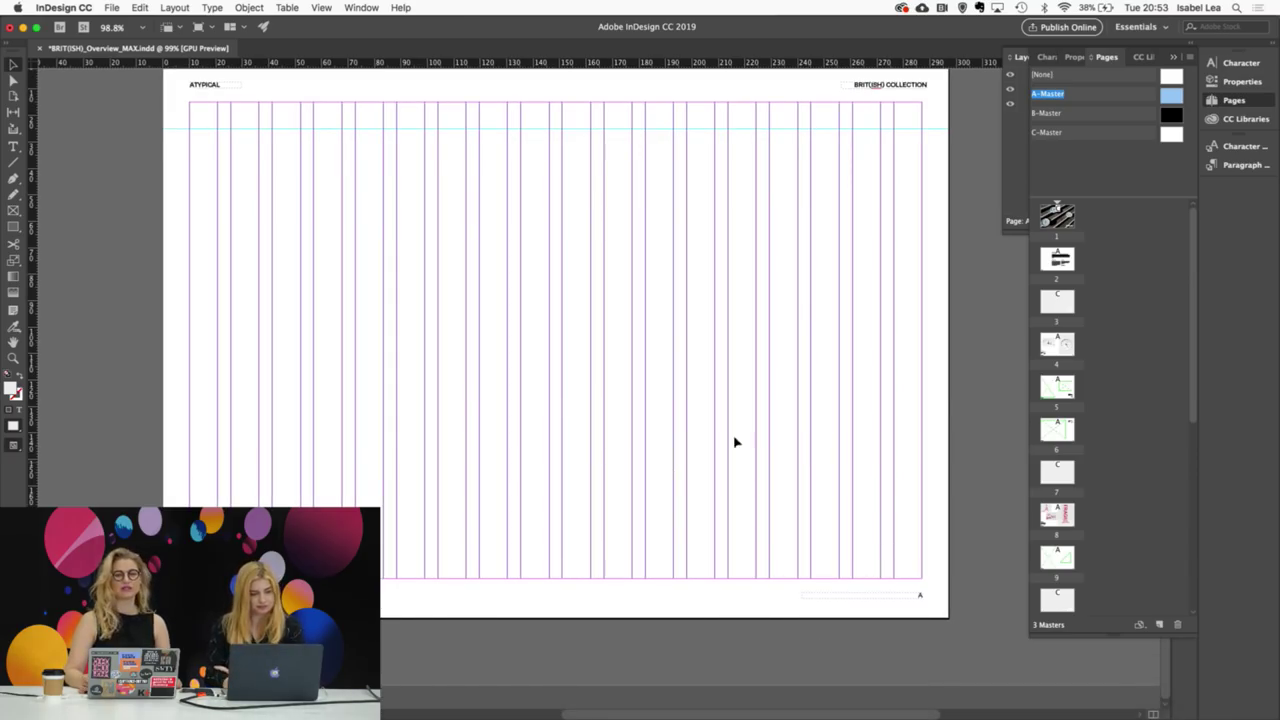
Step: On the page 2 introduction, pull the ABOUT ATYPICAL text frame's bottom edge up to shorten it
{"action": "double_click", "coordinate": [1056, 258]}
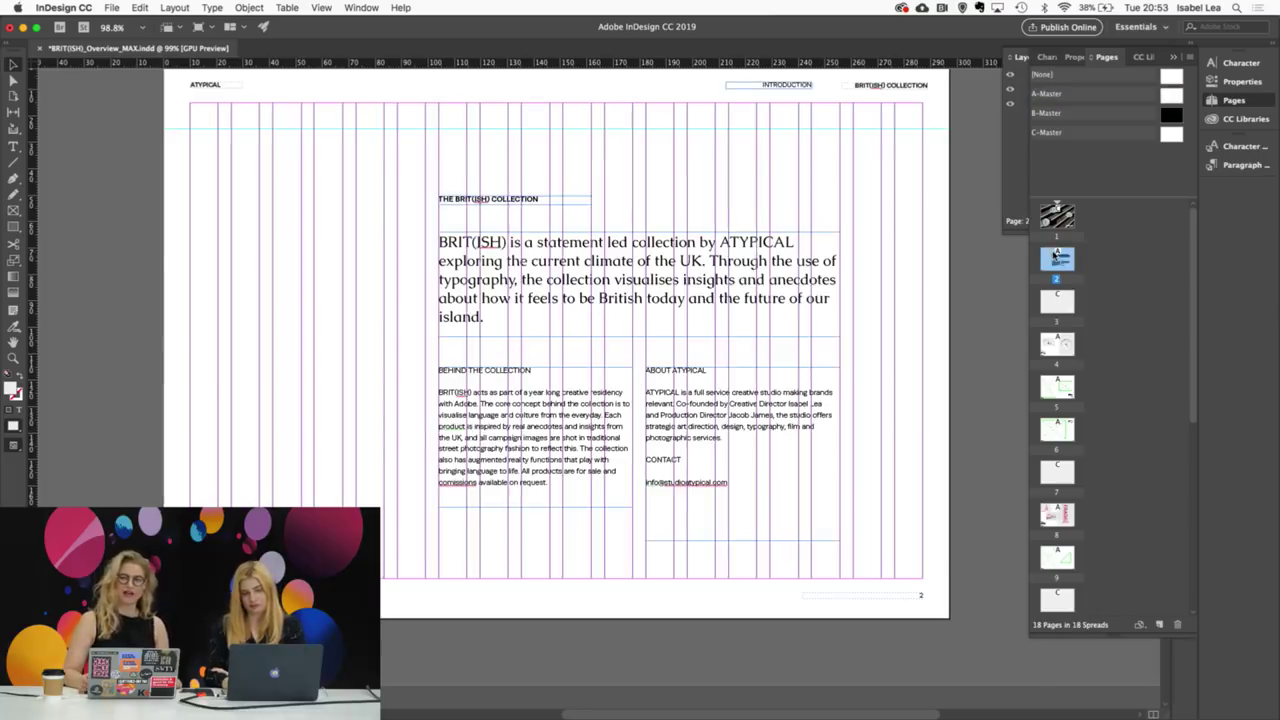
{"action": "scroll", "coordinate": [790, 470], "scroll_direction": "up", "scroll_amount": 2}
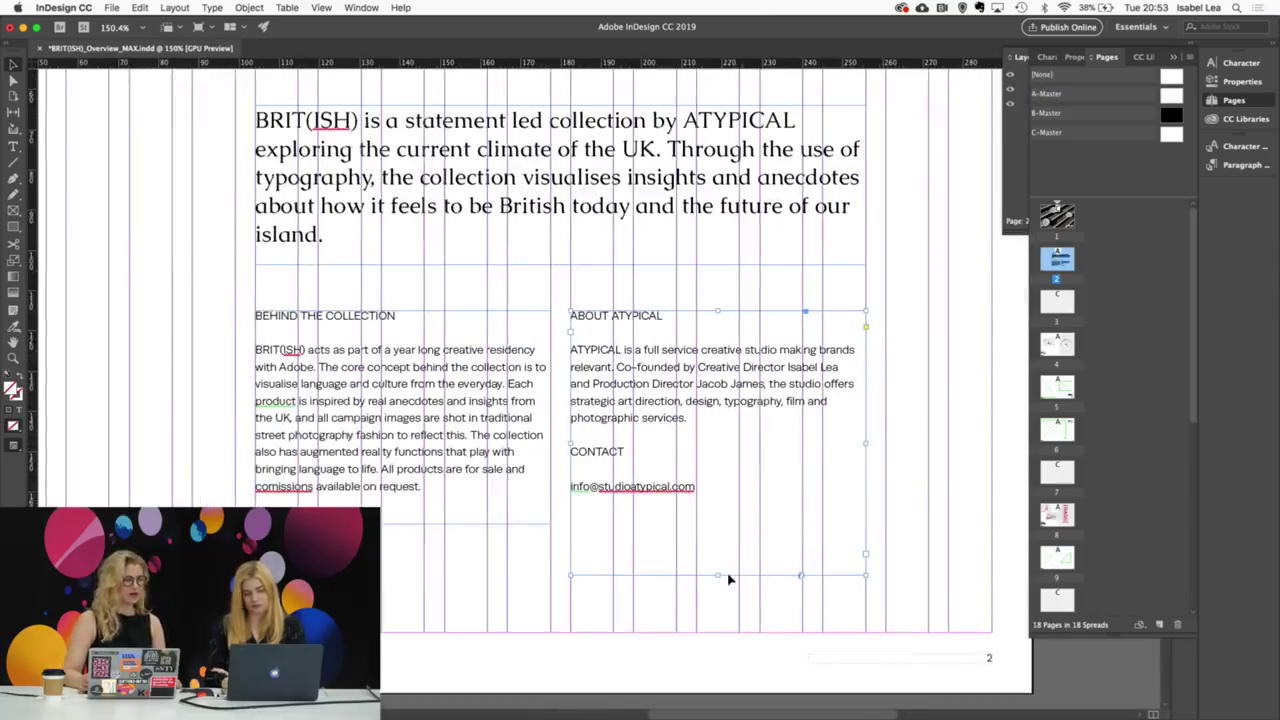
{"action": "left_click_drag", "start_coordinate": [718, 575], "coordinate": [718, 558]}
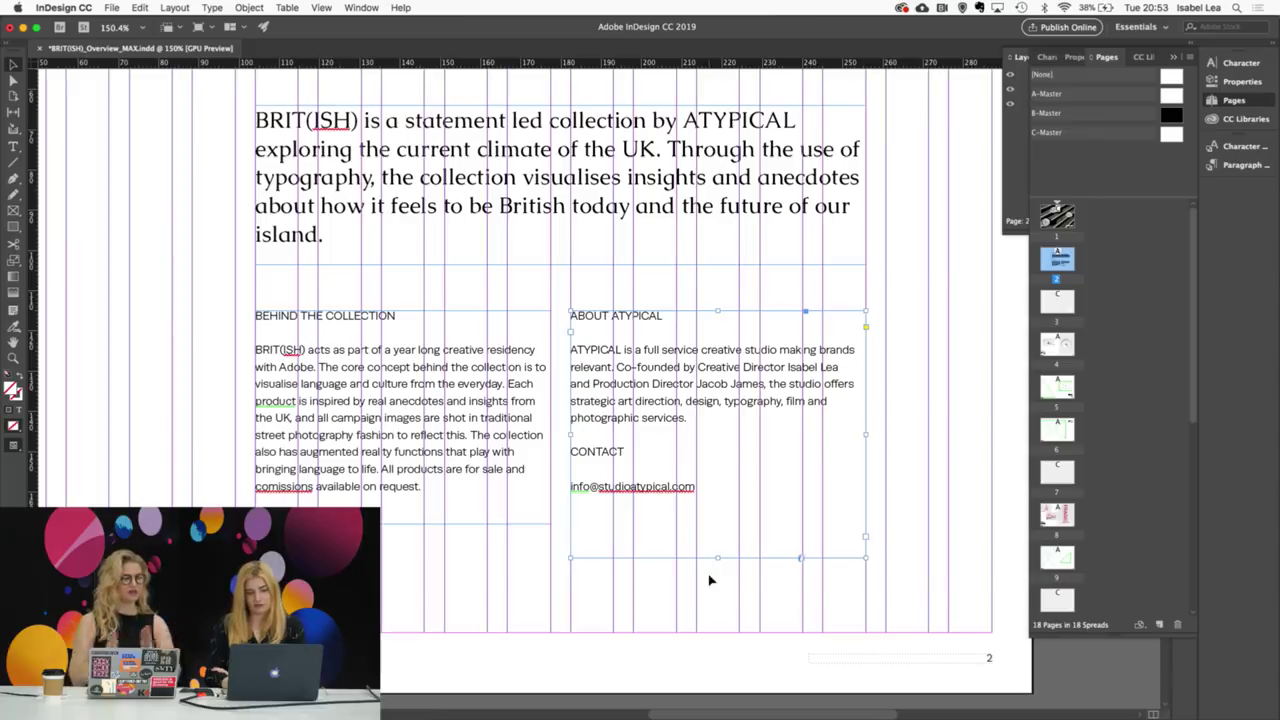
{"action": "left_click", "coordinate": [709, 580]}
{"action": "scroll", "coordinate": [709, 580], "scroll_direction": "down", "scroll_amount": 2}
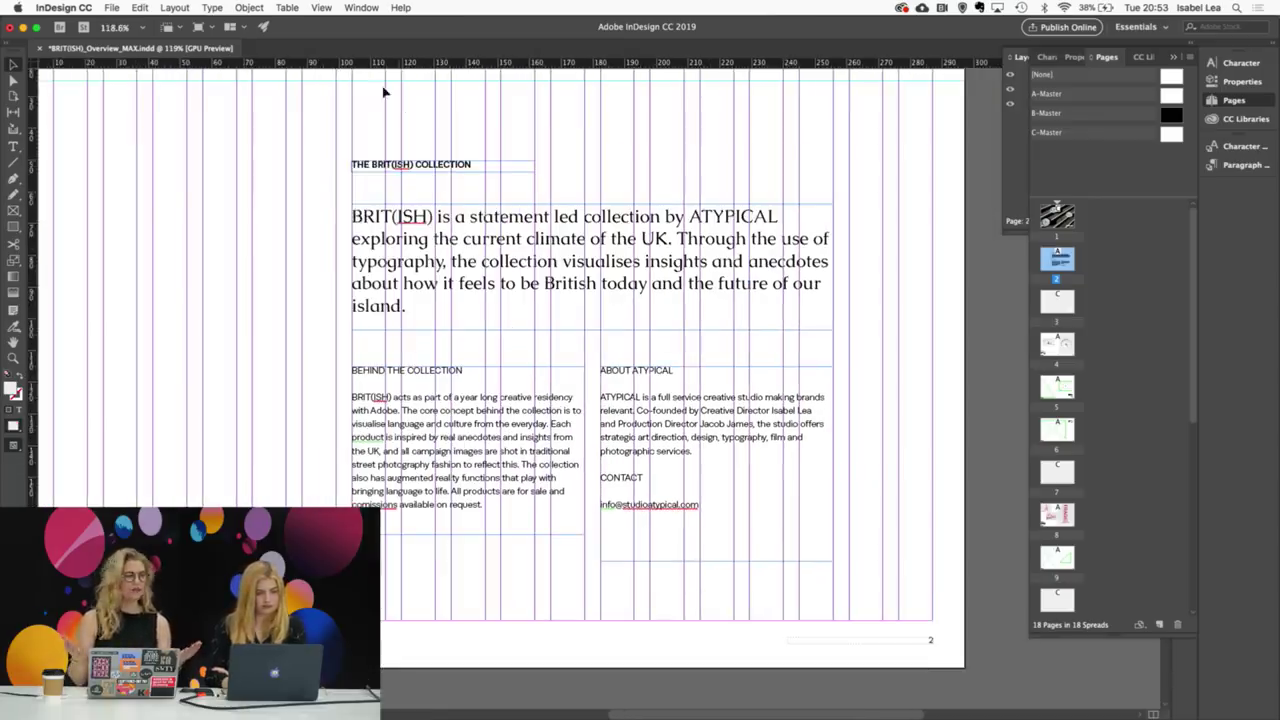
Step: Open the help search, close it unused, and review the introduction page
{"action": "left_click", "coordinate": [370, 7]}
{"action": "mouse_move", "coordinate": [403, 7]}
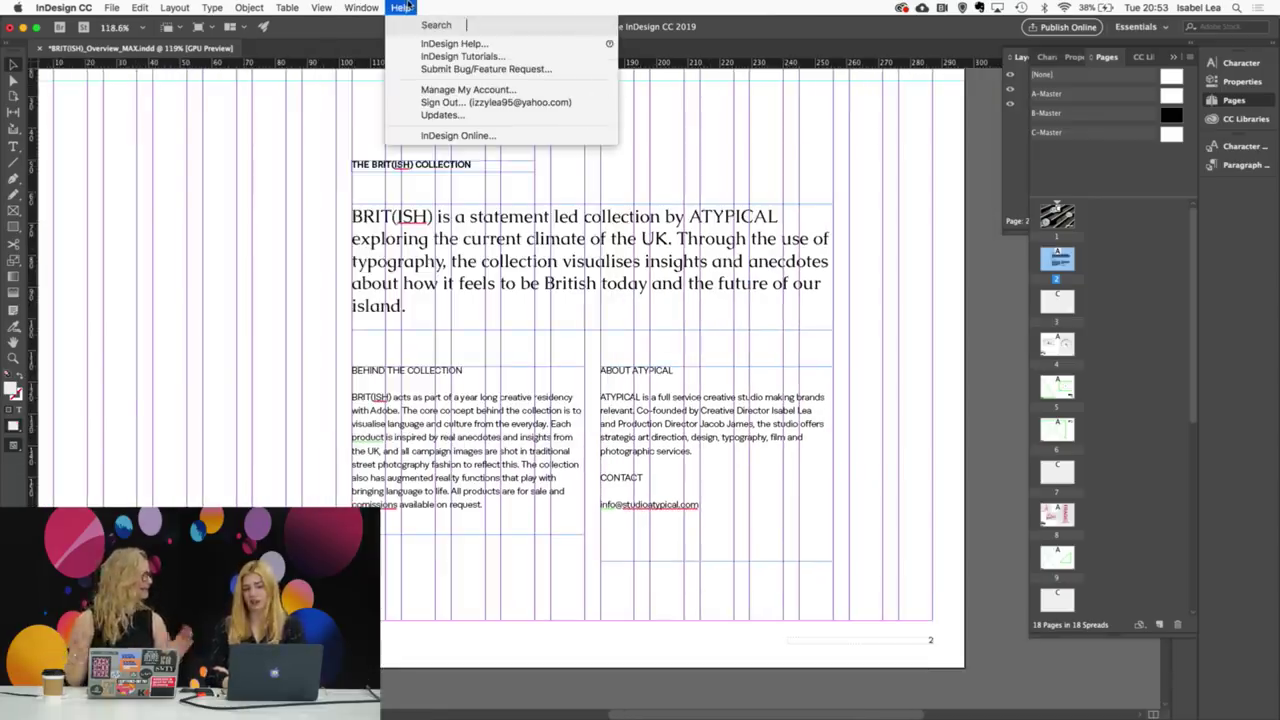
{"action": "left_click", "coordinate": [279, 206]}
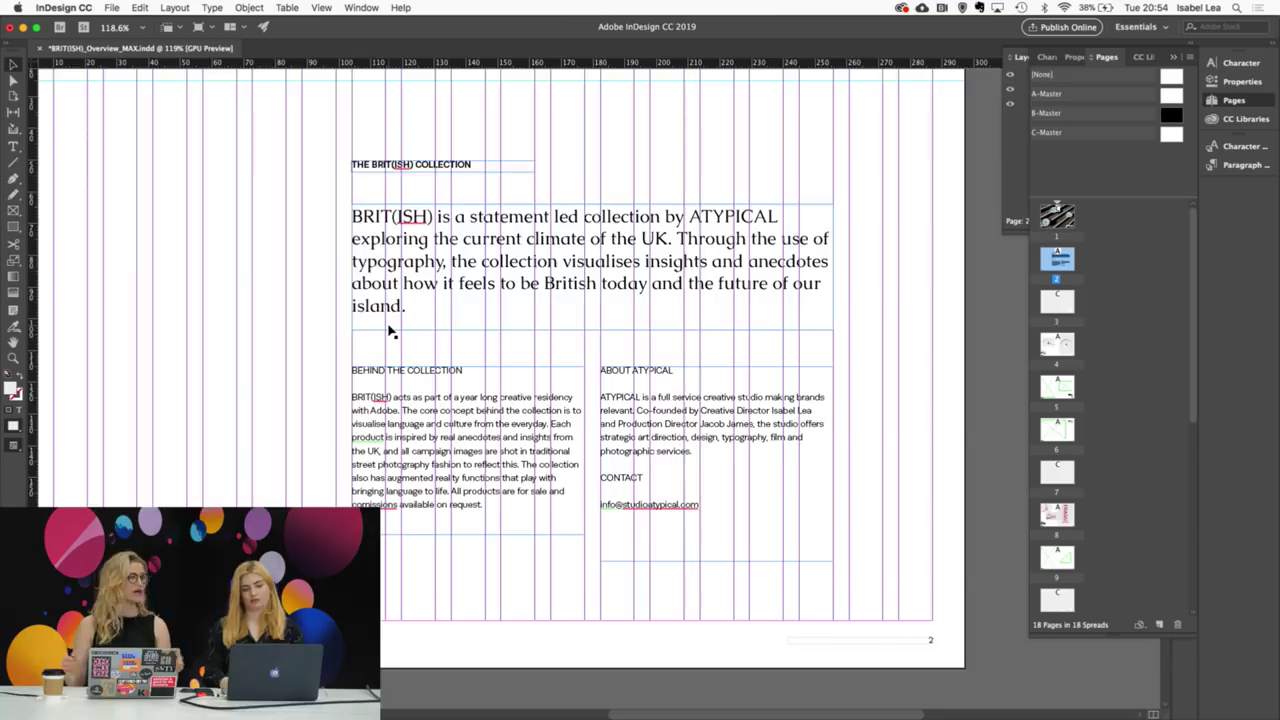
{"action": "scroll", "coordinate": [390, 331], "scroll_direction": "down", "scroll_amount": 3}
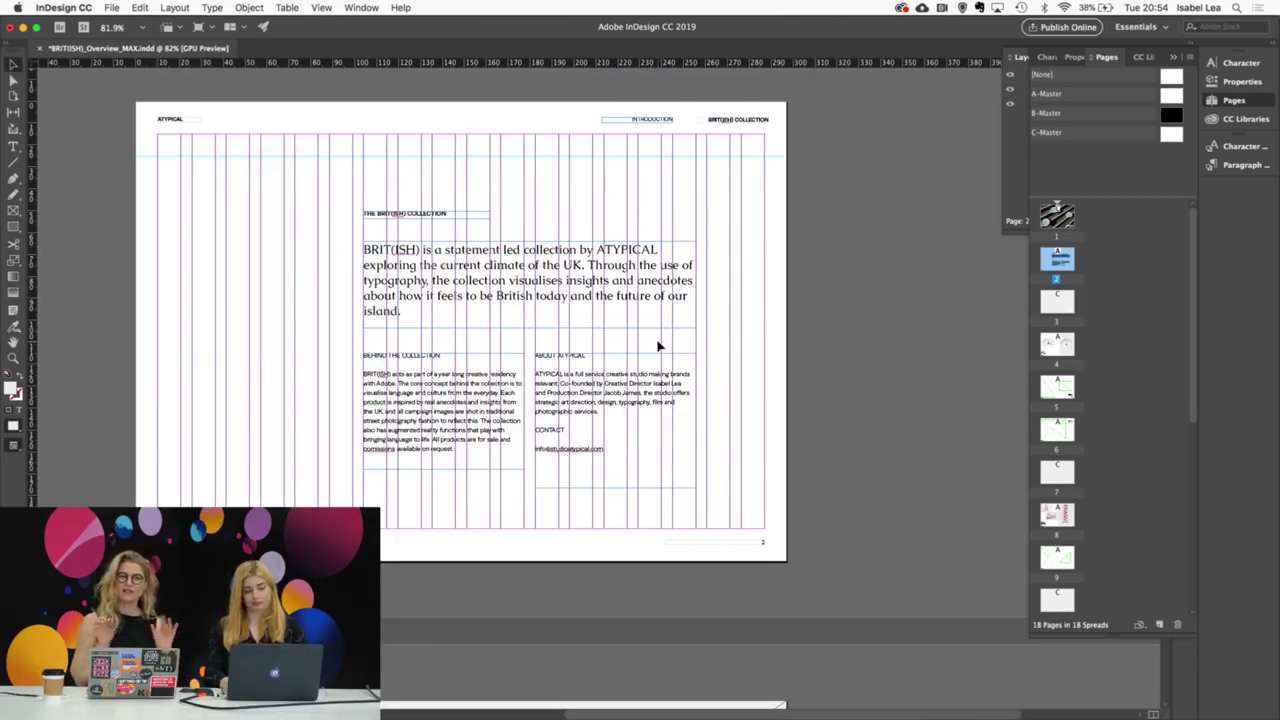
{"action": "scroll", "coordinate": [658, 346], "scroll_direction": "up", "scroll_amount": 2}
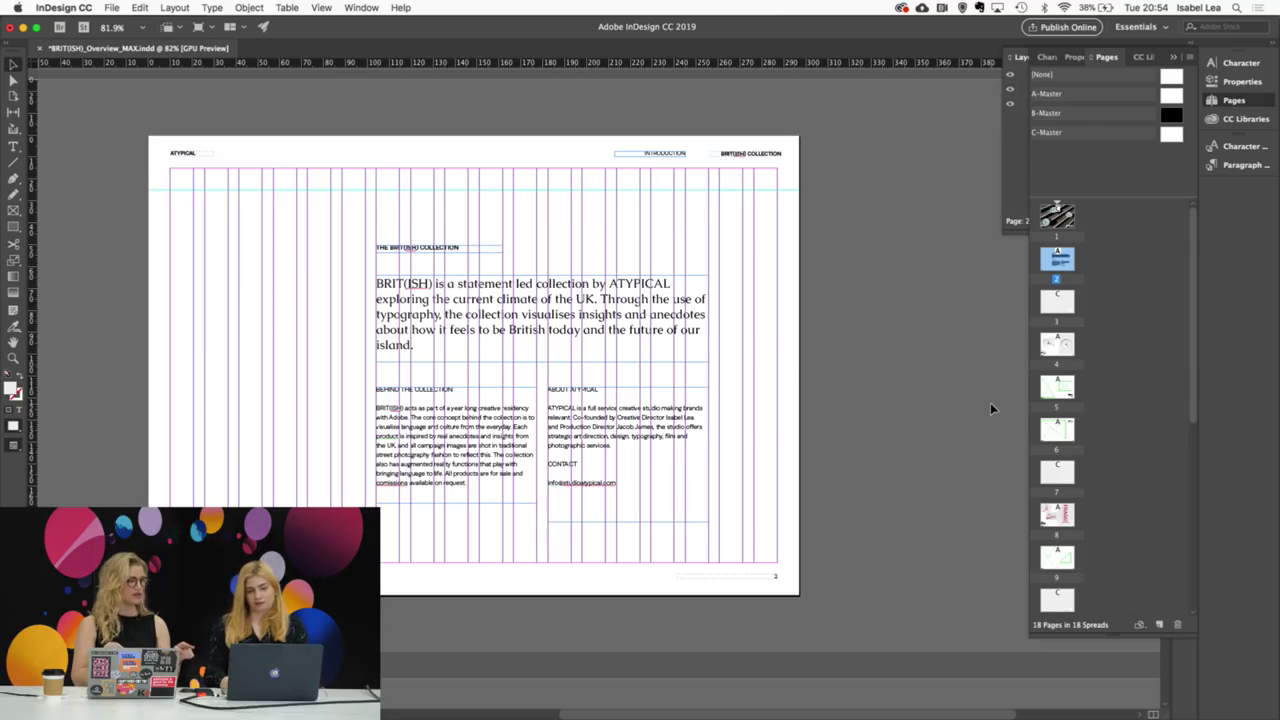
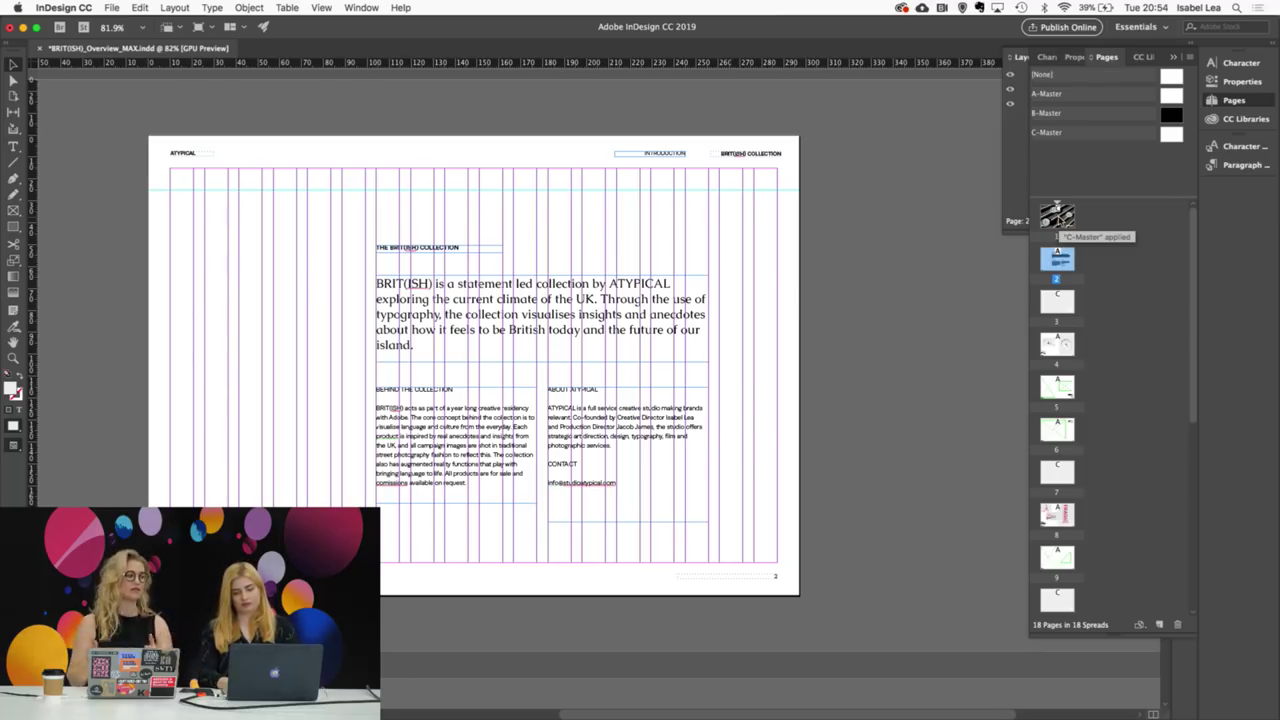
Step: Jump between the clock photo cover, the FRAGILE scarf spread and the introduction page
{"action": "double_click", "coordinate": [1057, 216]}
{"action": "scroll", "coordinate": [888, 338], "scroll_direction": "up", "scroll_amount": 3}
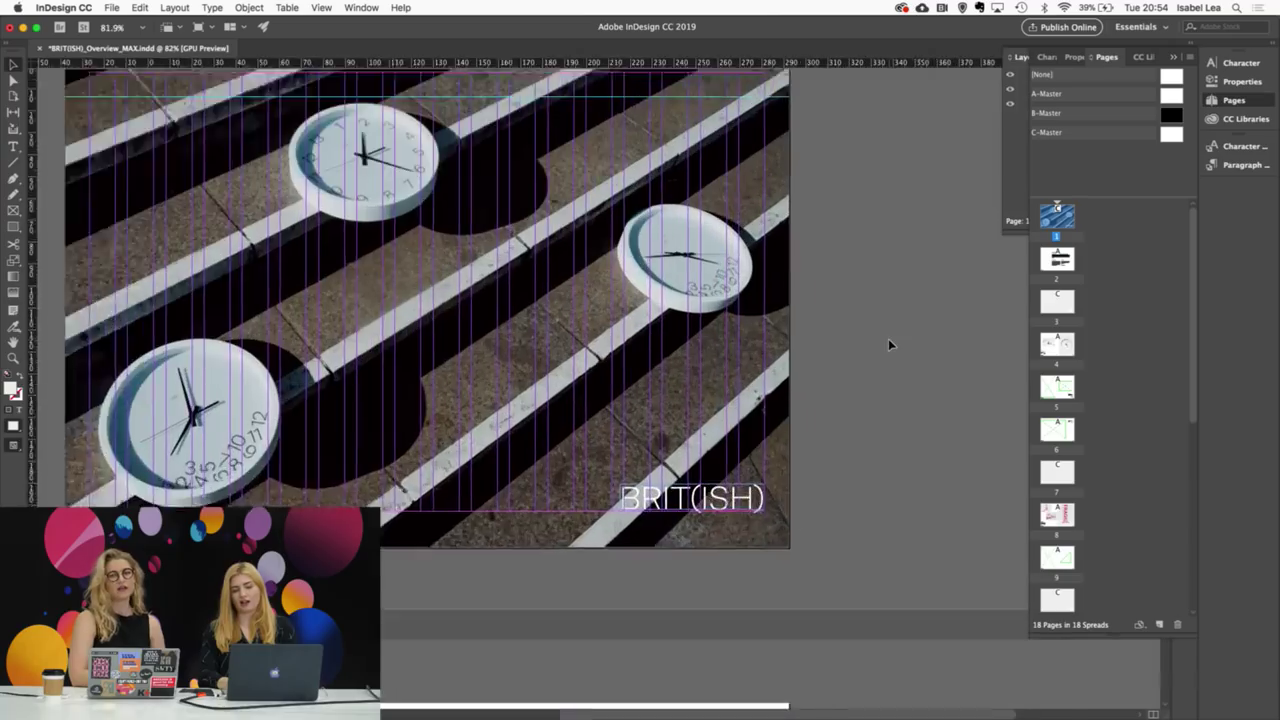
{"action": "scroll", "coordinate": [888, 345], "scroll_direction": "down", "scroll_amount": 3}
{"action": "double_click", "coordinate": [1057, 514]}
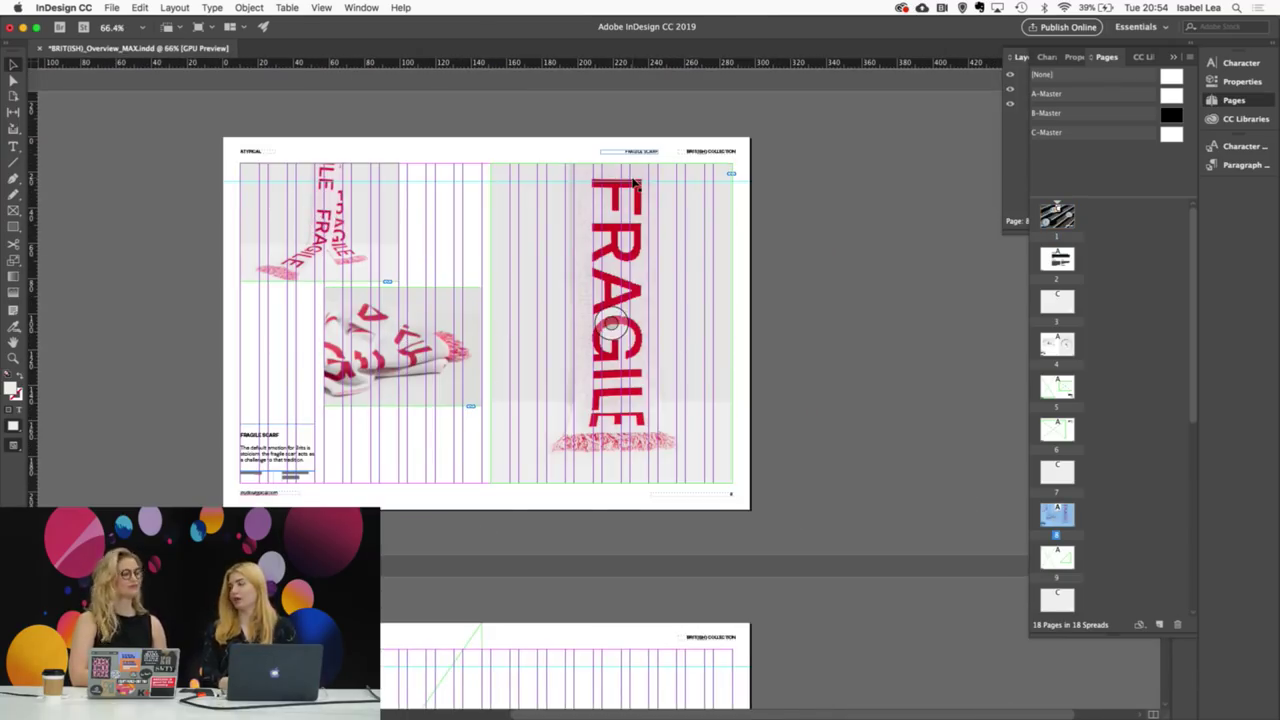
{"action": "scroll", "coordinate": [797, 356], "scroll_direction": "up", "scroll_amount": 15}
{"action": "scroll", "coordinate": [797, 356], "scroll_direction": "up", "scroll_amount": 5}
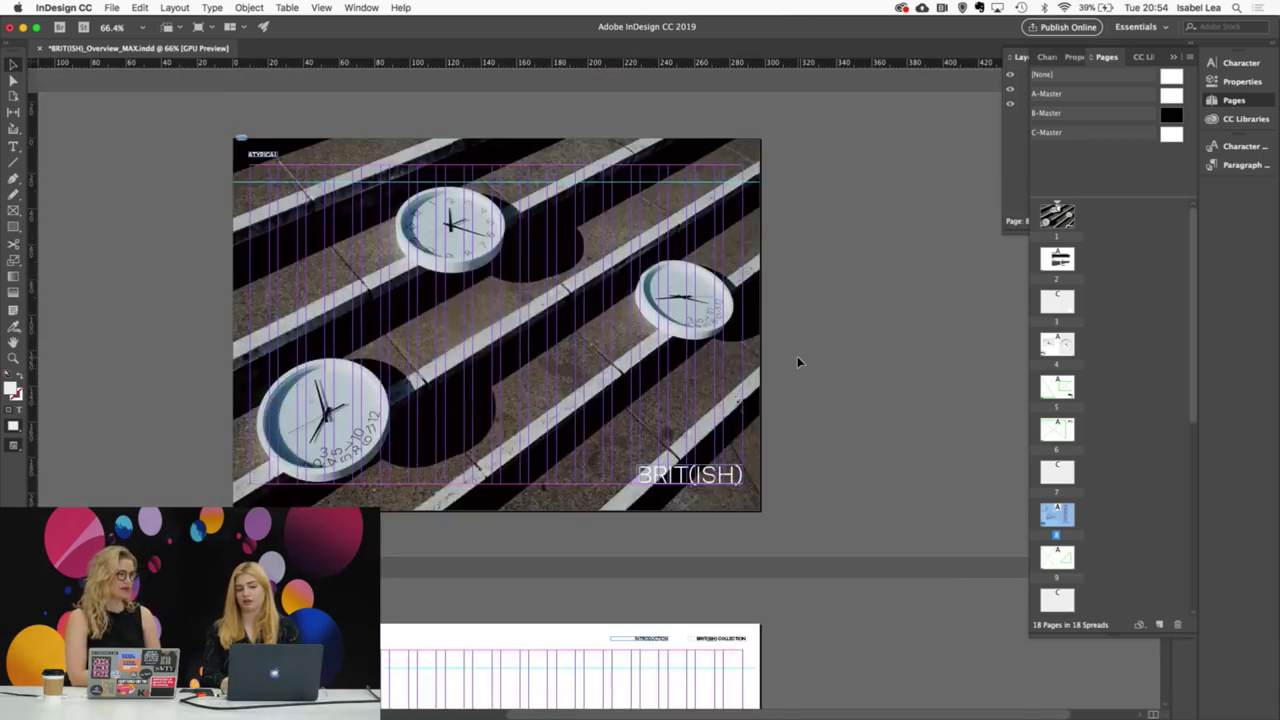
{"action": "scroll", "coordinate": [797, 356], "scroll_direction": "down", "scroll_amount": 5}
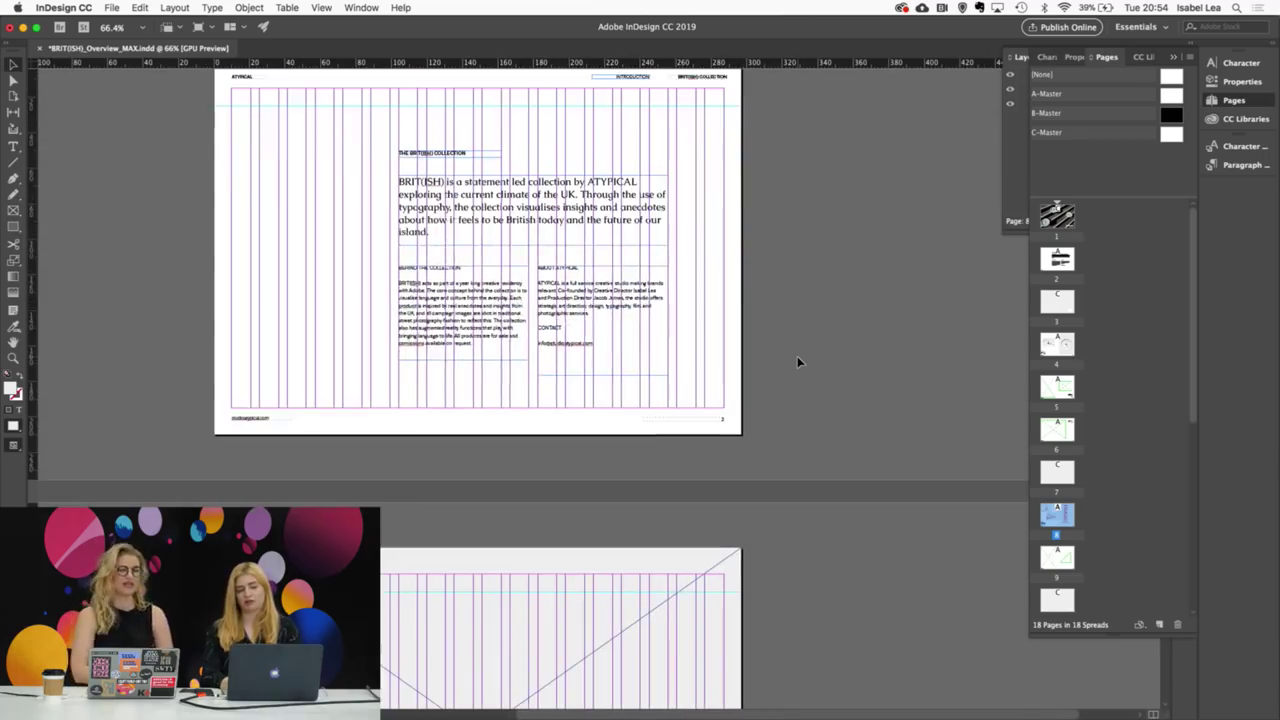
{"action": "double_click", "coordinate": [1056, 262]}
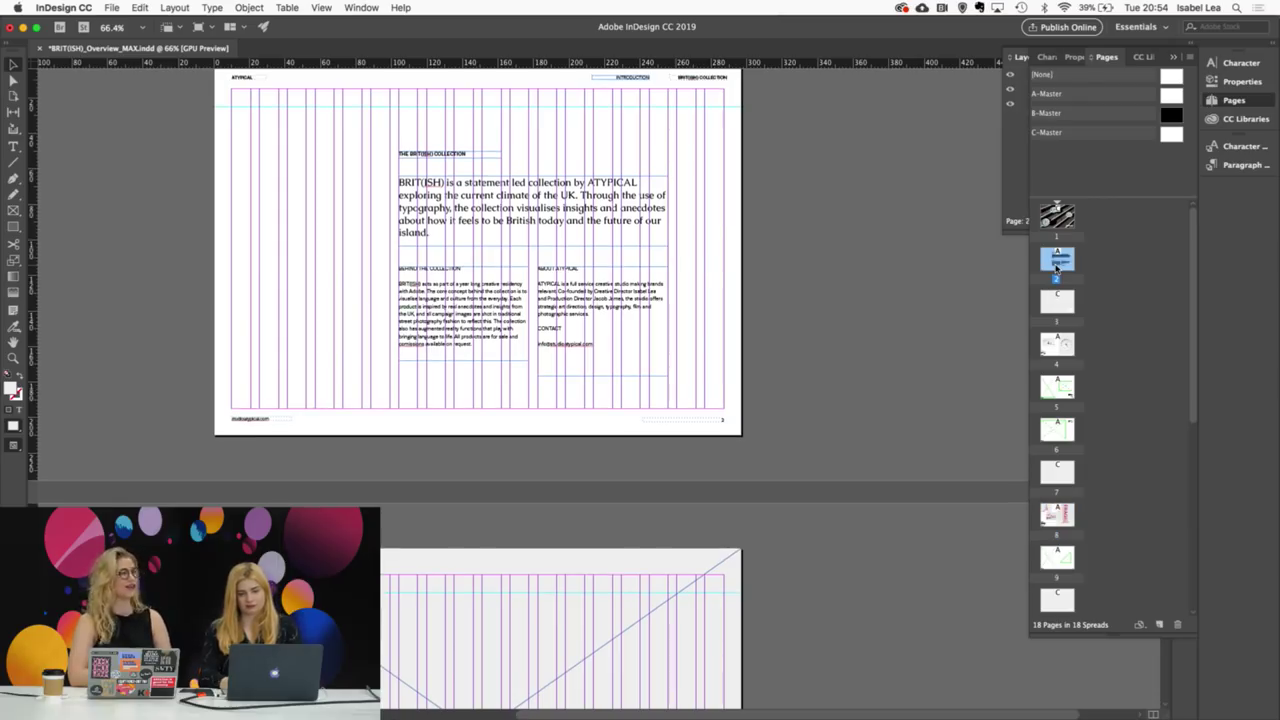
Step: Swap the pages list for Properties, showing the A4 landscape 297 × 210 mm, 18-page document
{"action": "left_click", "coordinate": [608, 206]}
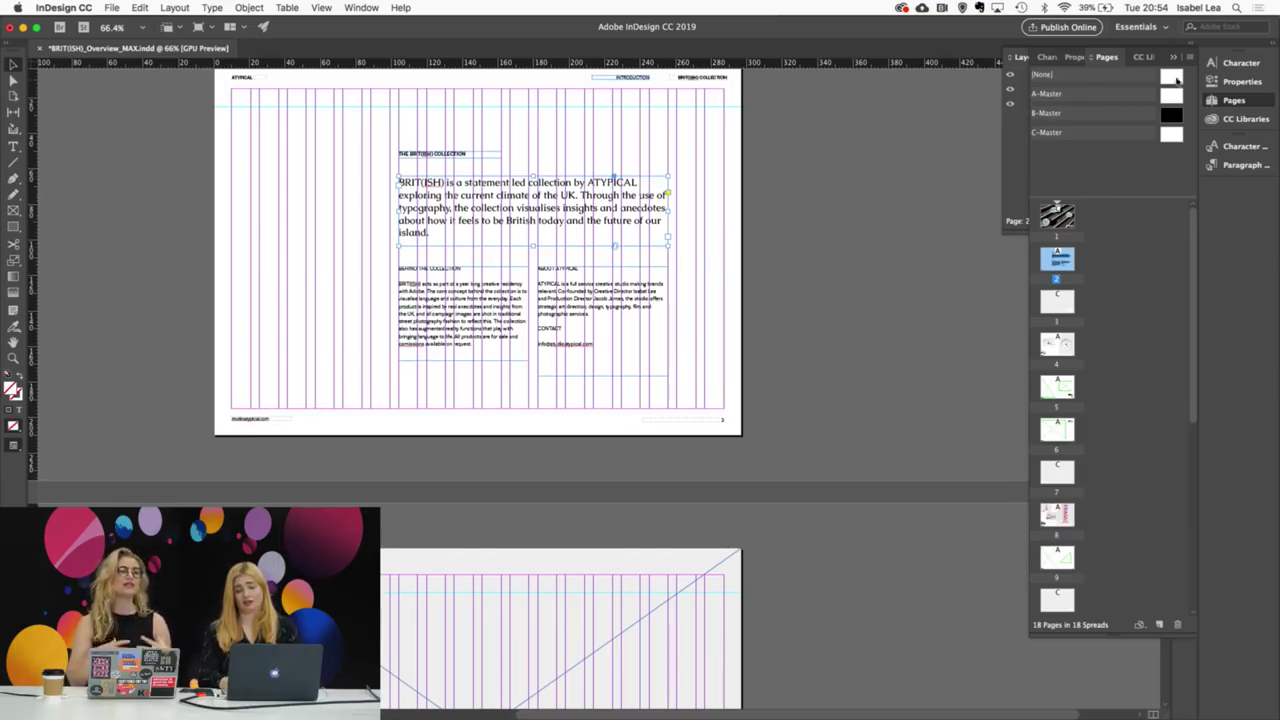
{"action": "left_click", "coordinate": [1176, 58]}
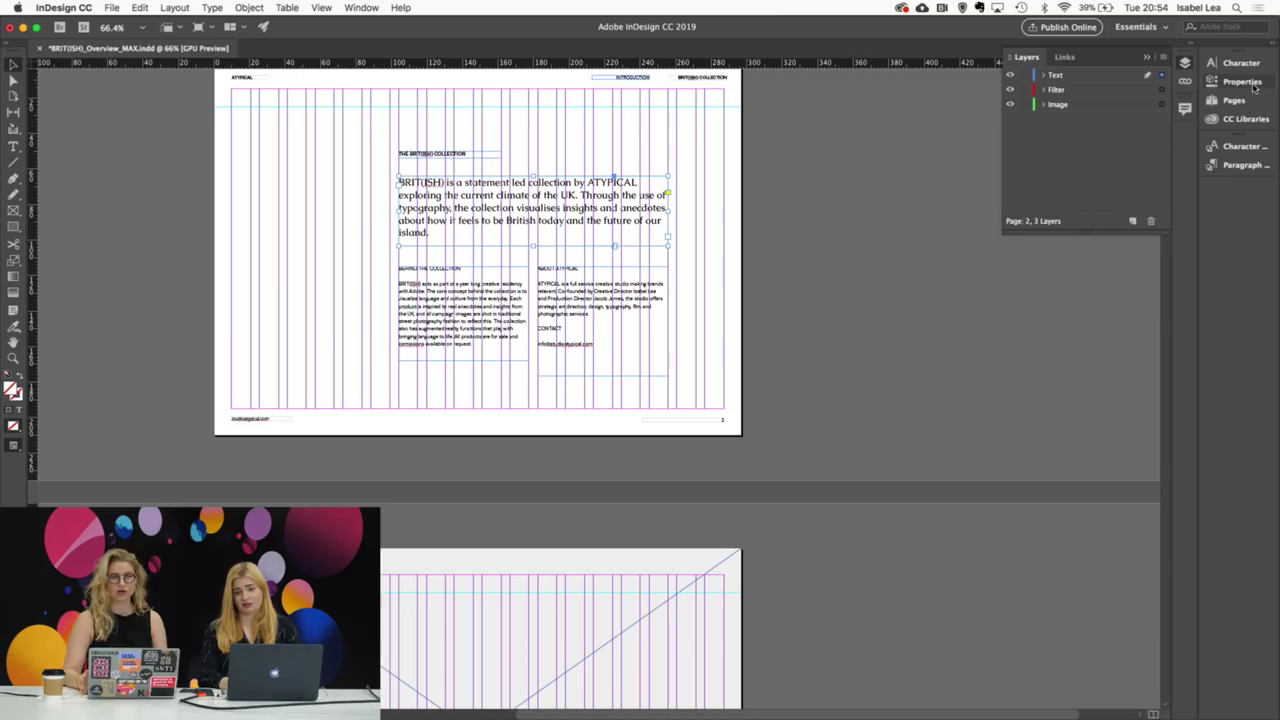
{"action": "left_click", "coordinate": [1244, 82]}
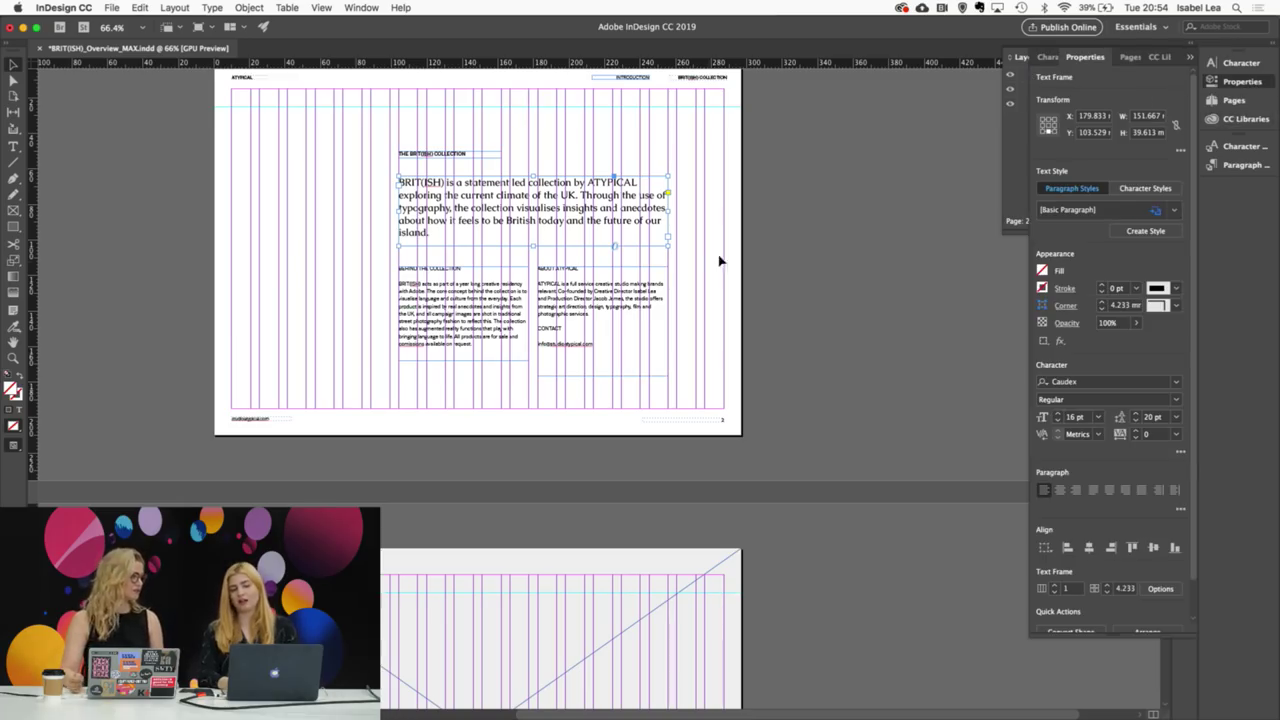
{"action": "left_click", "coordinate": [800, 296]}
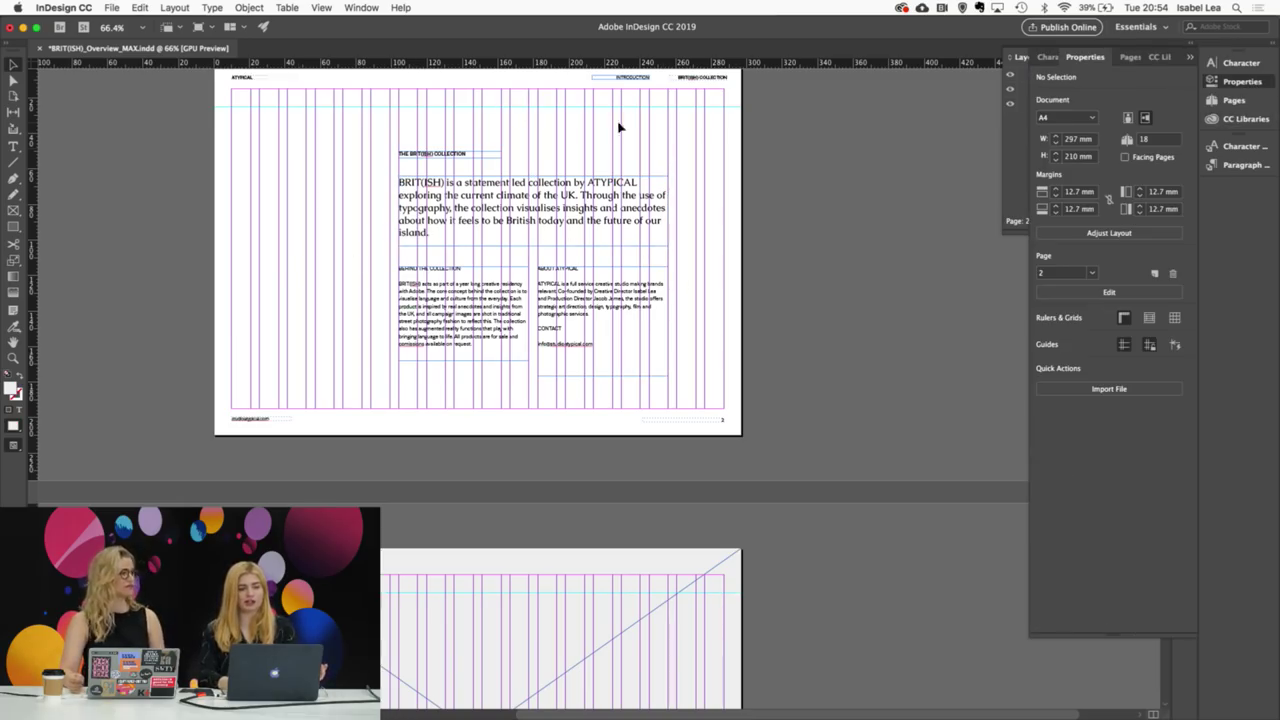
{"action": "scroll", "coordinate": [630, 328], "scroll_direction": "down", "scroll_amount": 5}
{"action": "scroll", "coordinate": [630, 328], "scroll_direction": "down", "scroll_amount": 10}
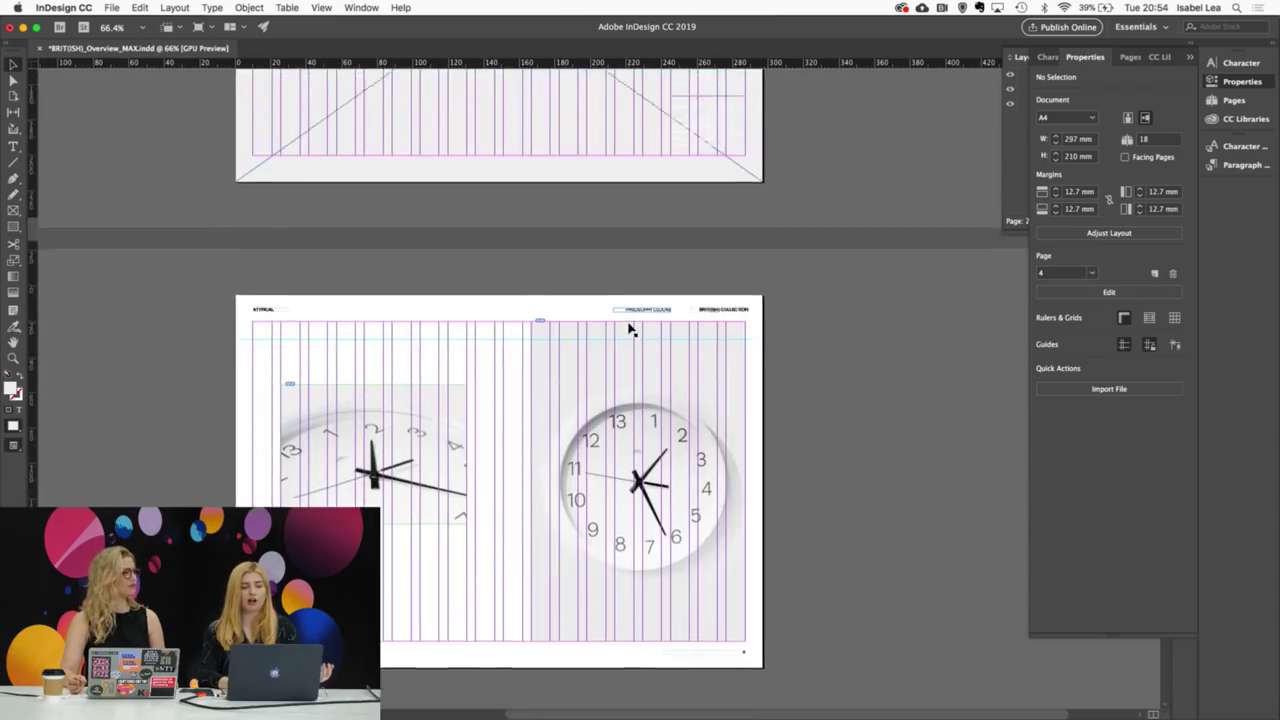
{"action": "scroll", "coordinate": [630, 330], "scroll_direction": "up", "scroll_amount": 3}
{"action": "scroll", "coordinate": [630, 328], "scroll_direction": "down", "scroll_amount": 3}
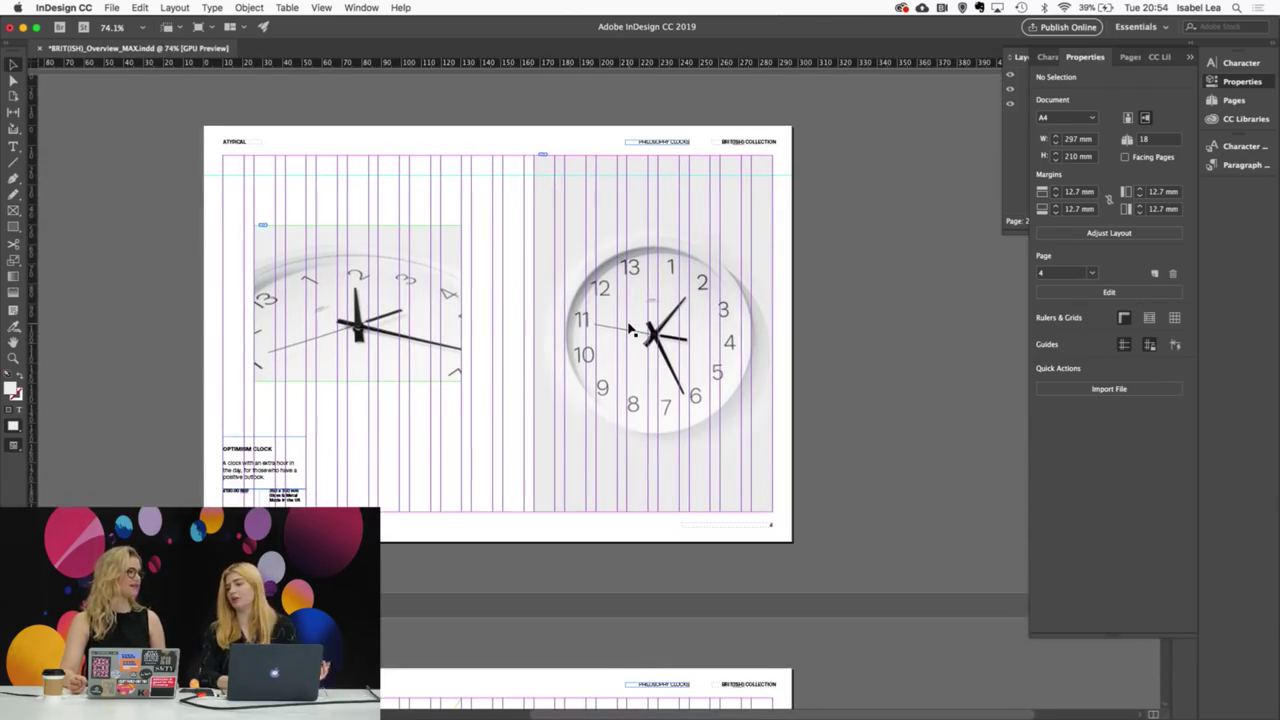
{"action": "scroll", "coordinate": [630, 328], "scroll_direction": "down", "scroll_amount": 4}
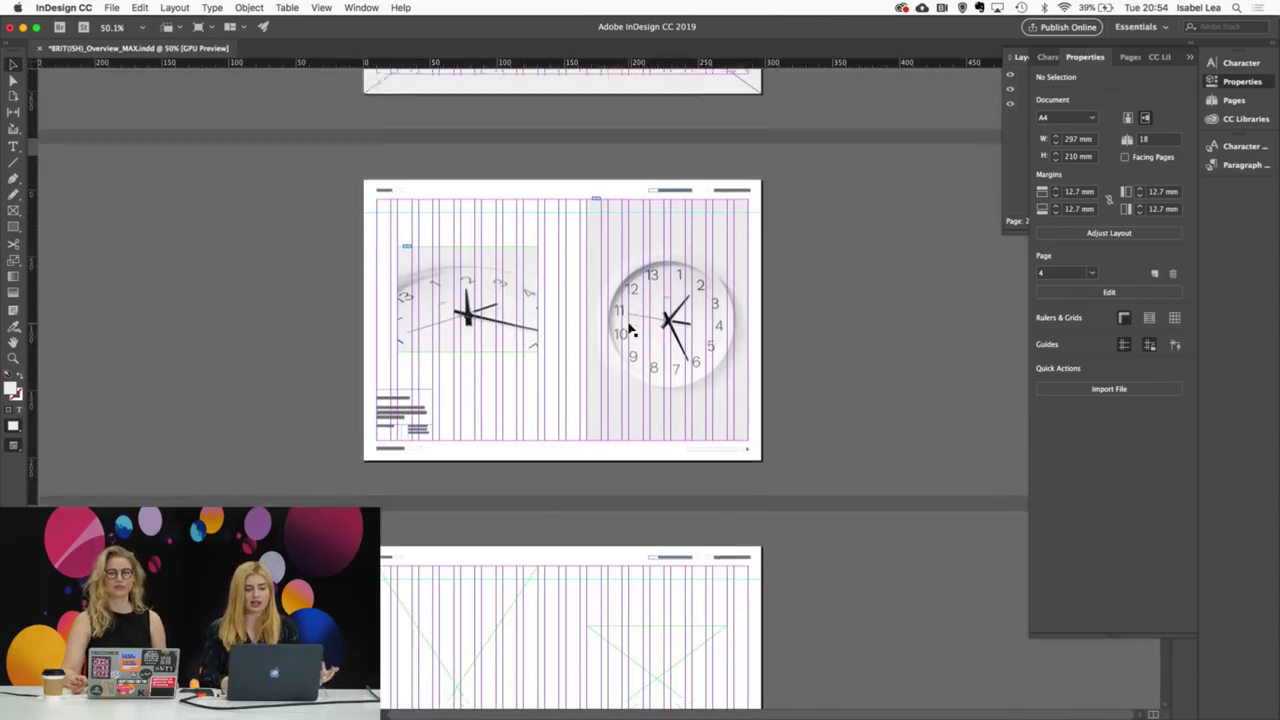
{"action": "scroll", "coordinate": [630, 328], "scroll_direction": "up", "scroll_amount": 5}
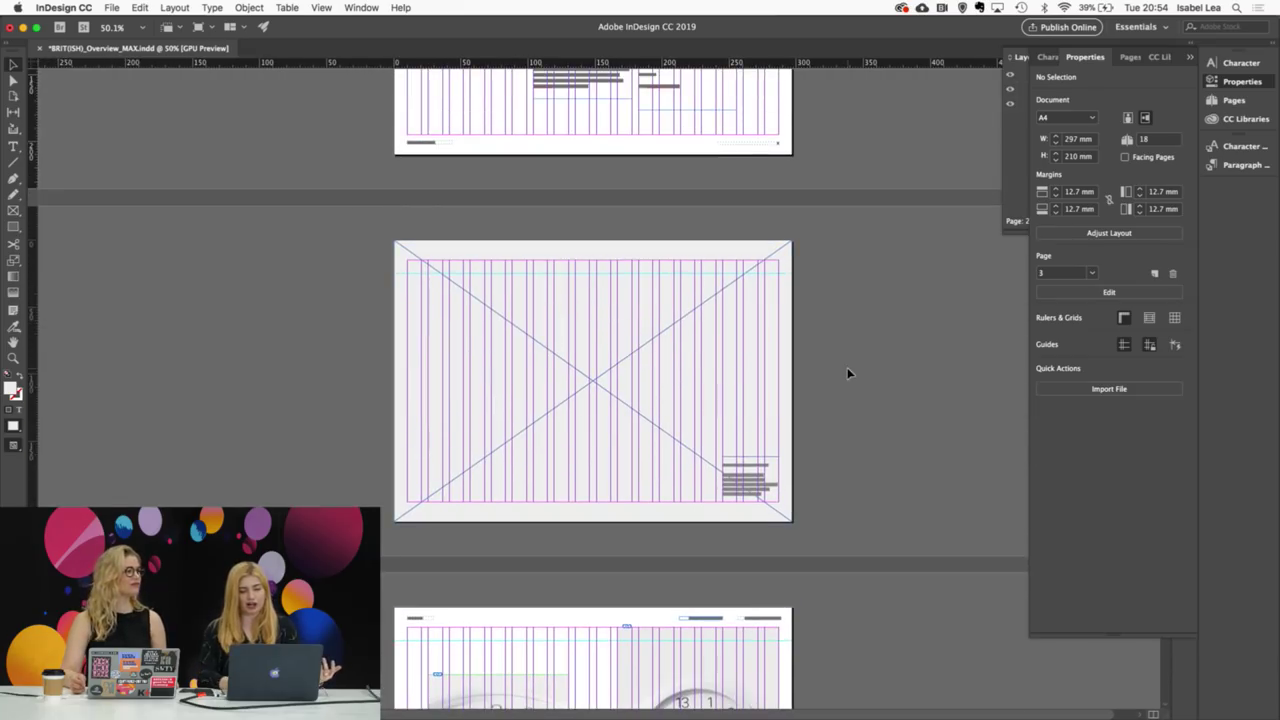
Step: Close the floating properties panel group and scroll down through the empty placeholder pages
{"action": "left_click", "coordinate": [1190, 60]}
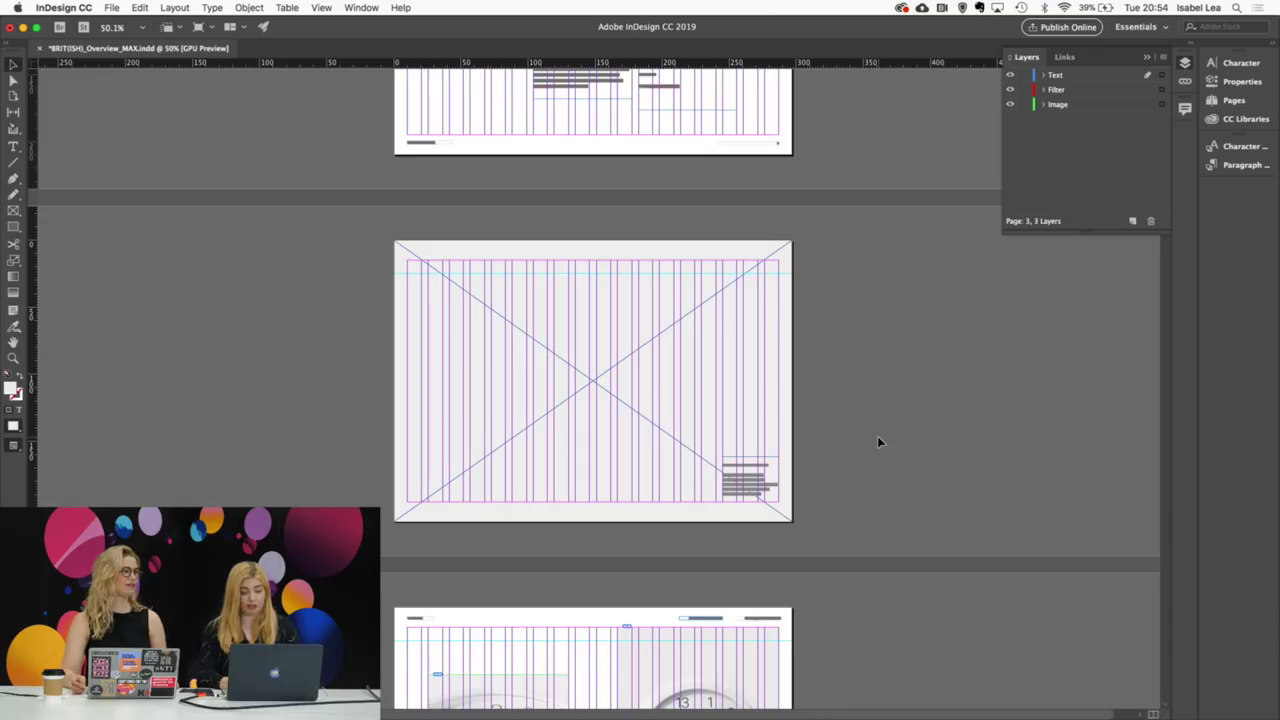
{"action": "scroll", "coordinate": [877, 442], "scroll_direction": "down", "scroll_amount": 5}
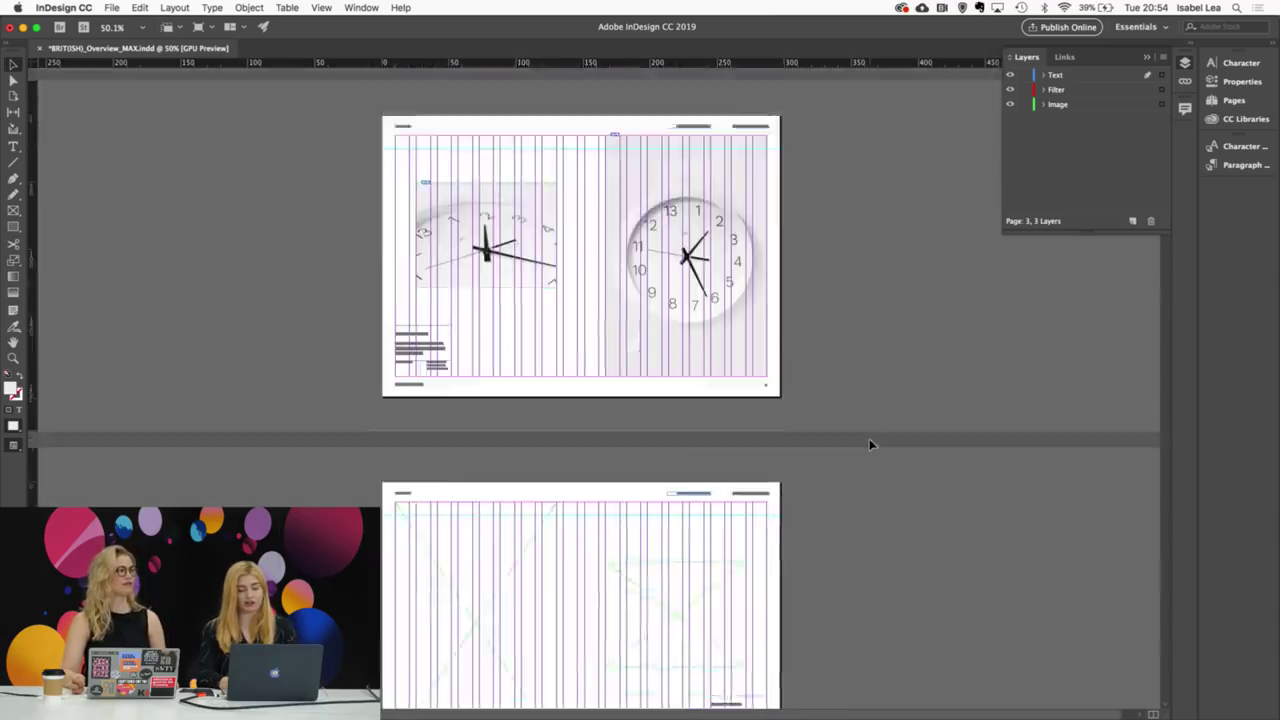
{"action": "scroll", "coordinate": [870, 444], "scroll_direction": "down", "scroll_amount": 1, "text": "alt"}
{"action": "scroll", "coordinate": [870, 444], "scroll_direction": "down", "scroll_amount": 8}
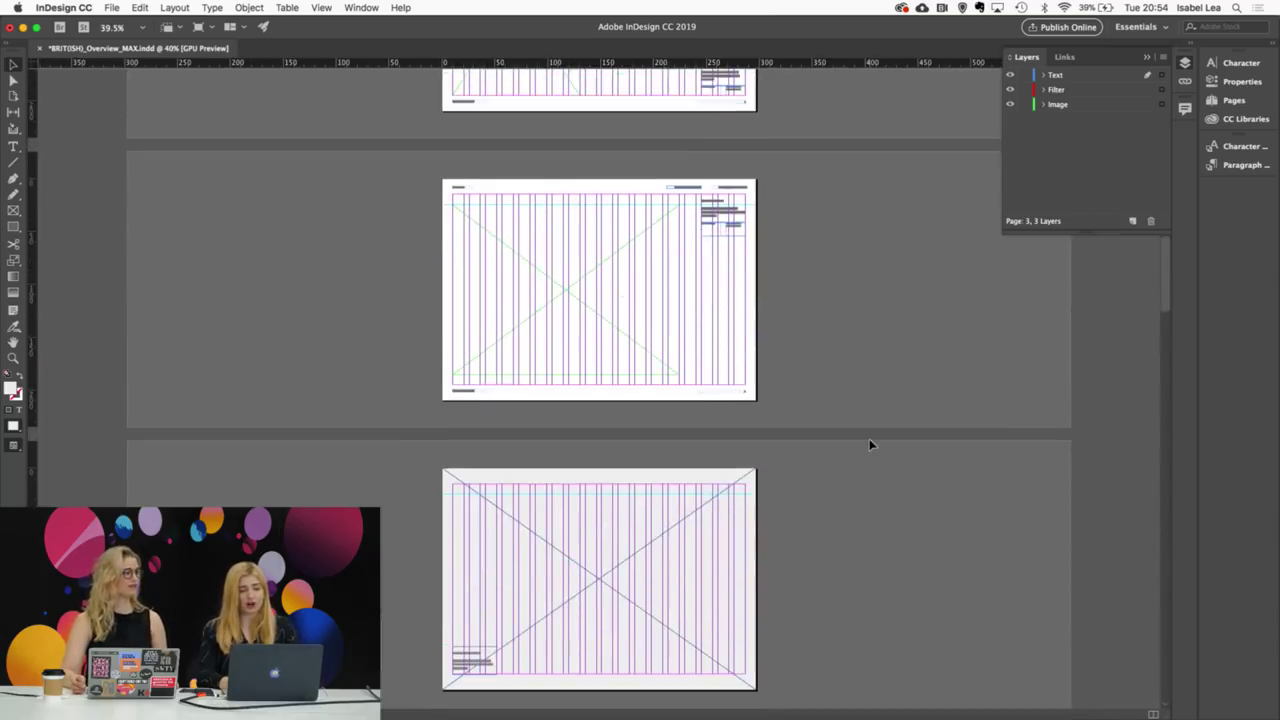
{"action": "scroll", "coordinate": [870, 444], "scroll_direction": "down", "scroll_amount": 2}
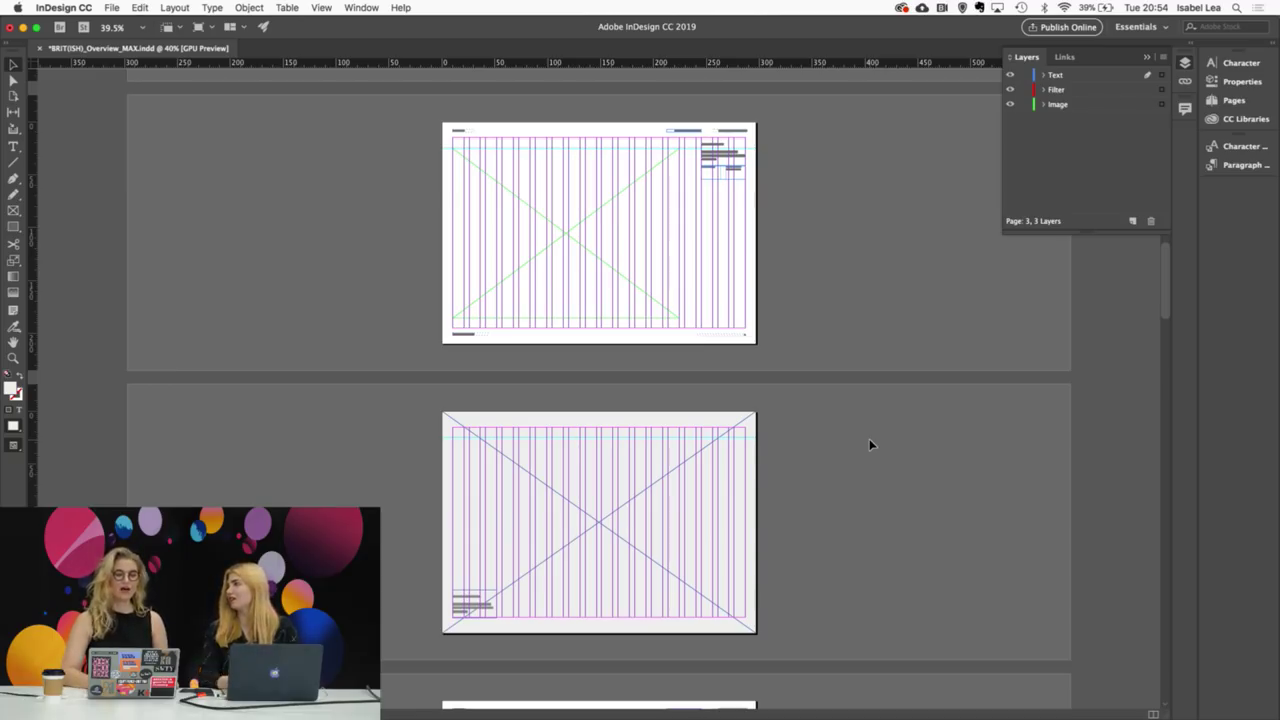
{"action": "scroll", "coordinate": [841, 539], "scroll_direction": "down", "scroll_amount": 1}
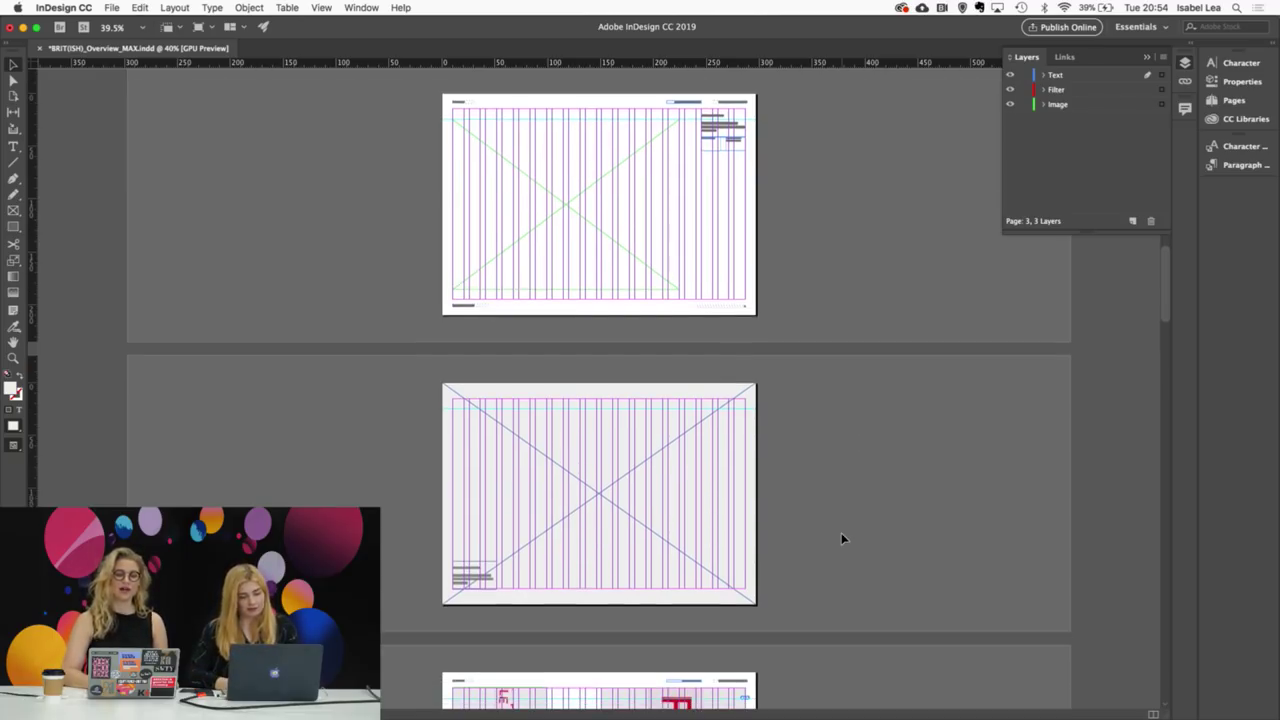
Step: Start placing poster_print.jpg, then cancel without placing it
{"action": "key", "text": "super+d"}
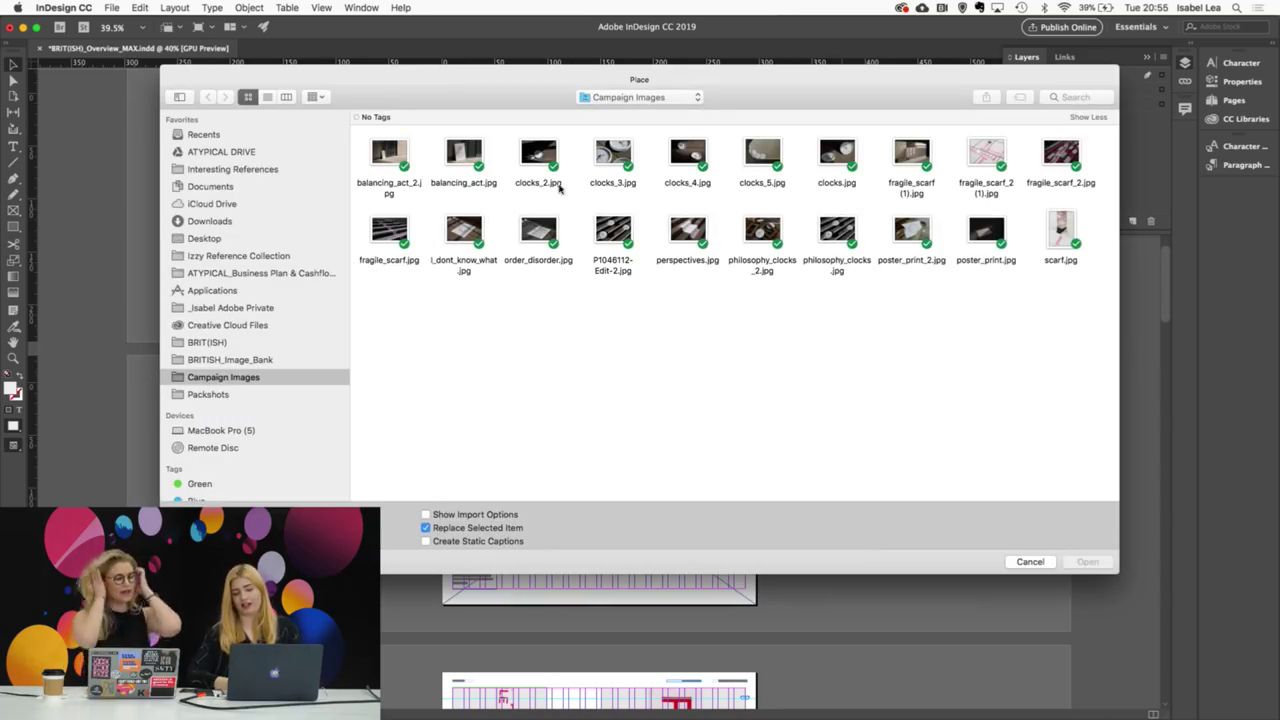
{"action": "left_click", "coordinate": [990, 228]}
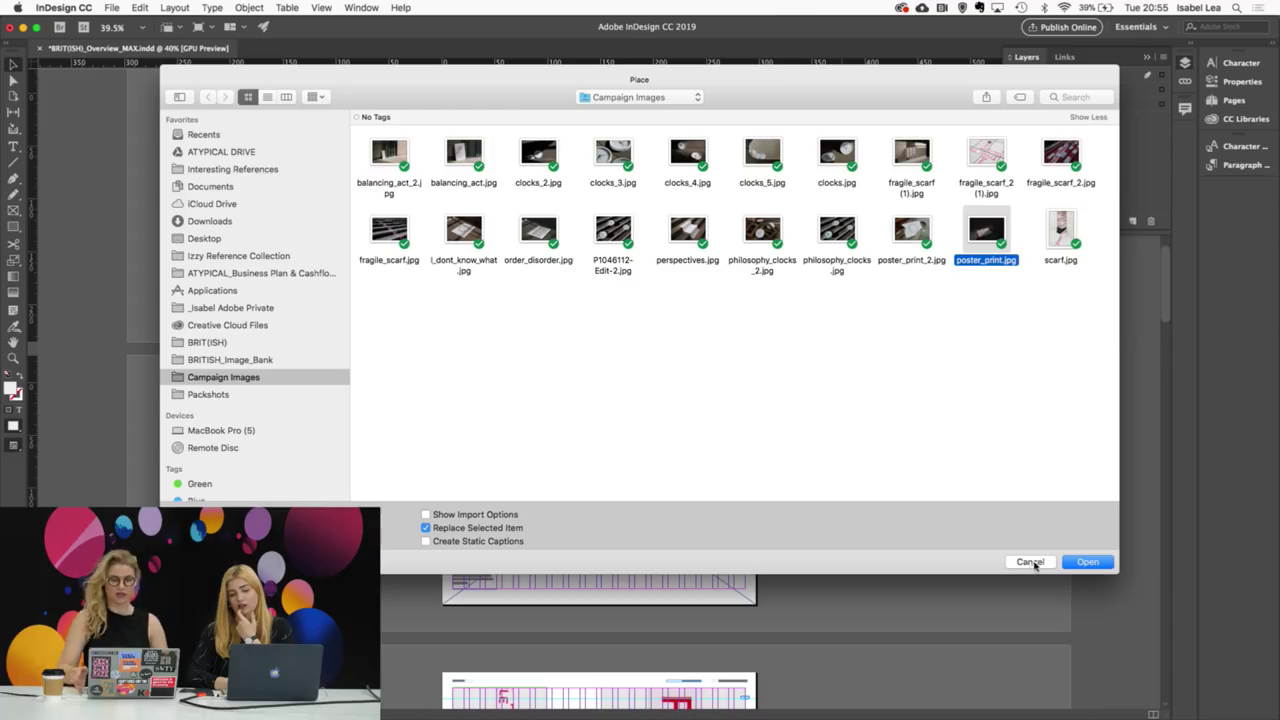
{"action": "left_click", "coordinate": [1030, 562]}
{"action": "scroll", "coordinate": [820, 441], "scroll_direction": "down", "scroll_amount": 5}
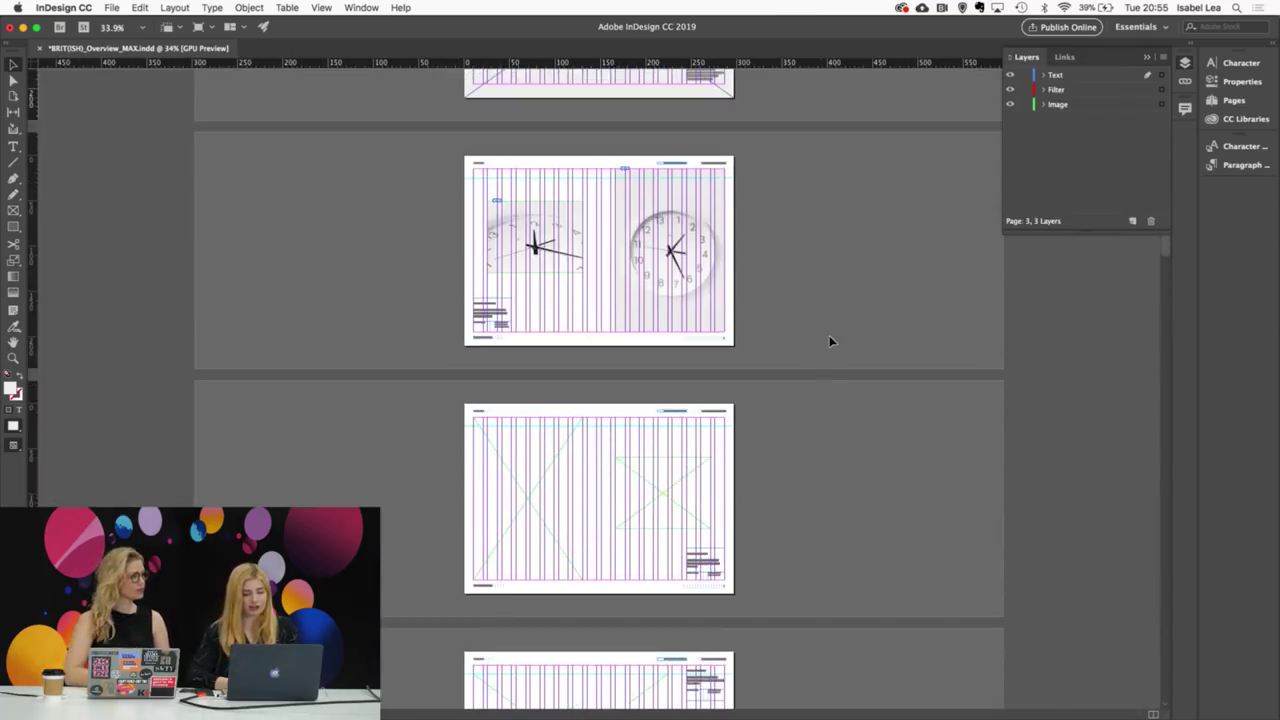
{"action": "key", "text": "shift+w"}
{"action": "key", "text": "Right"}
{"action": "key", "text": "Right"}
{"action": "key", "text": "Left"}
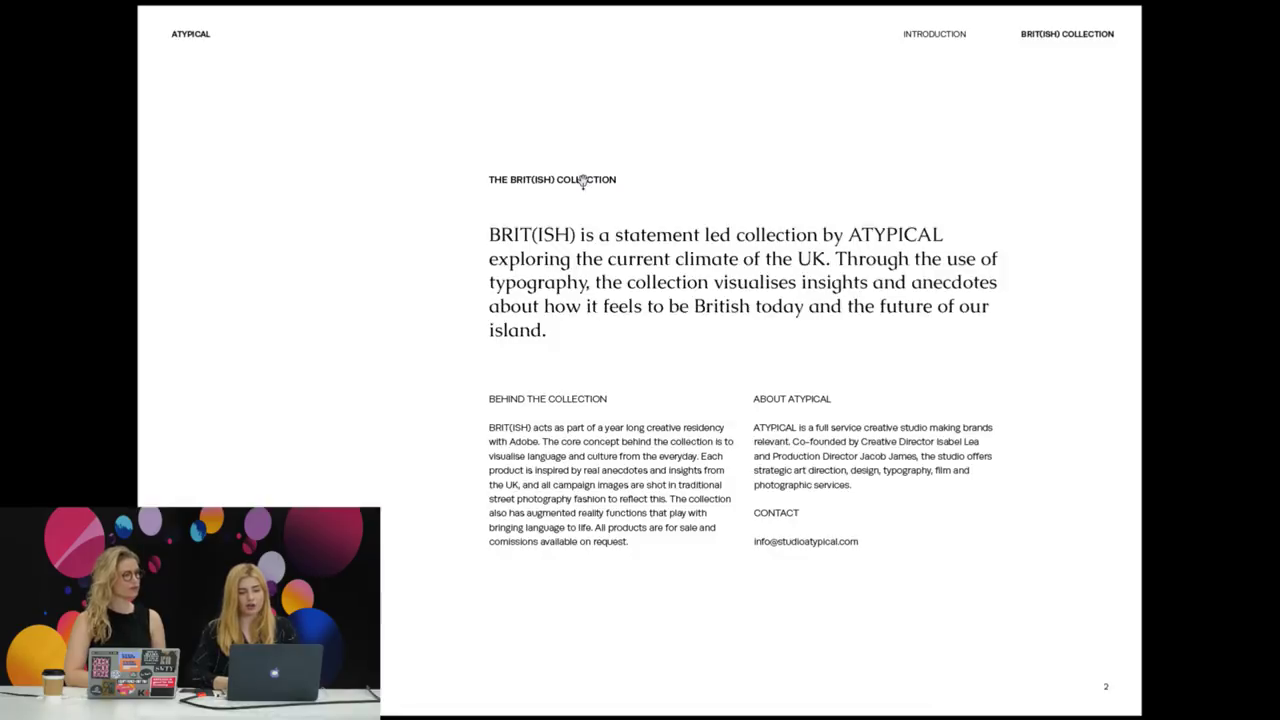
{"action": "key", "text": "Right"}
{"action": "key", "text": "Right"}
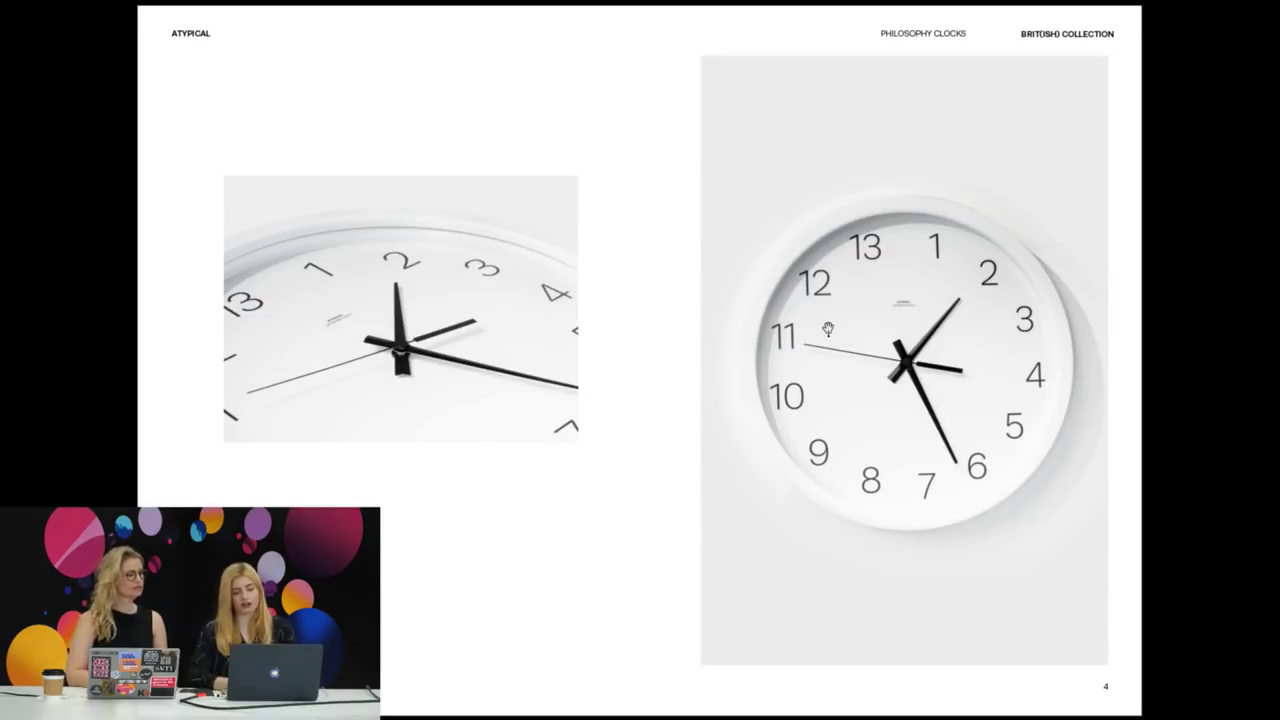
{"action": "key", "text": "Escape"}
{"action": "mouse_move", "coordinate": [403, 714]}
{"action": "left_click", "coordinate": [403, 691]}
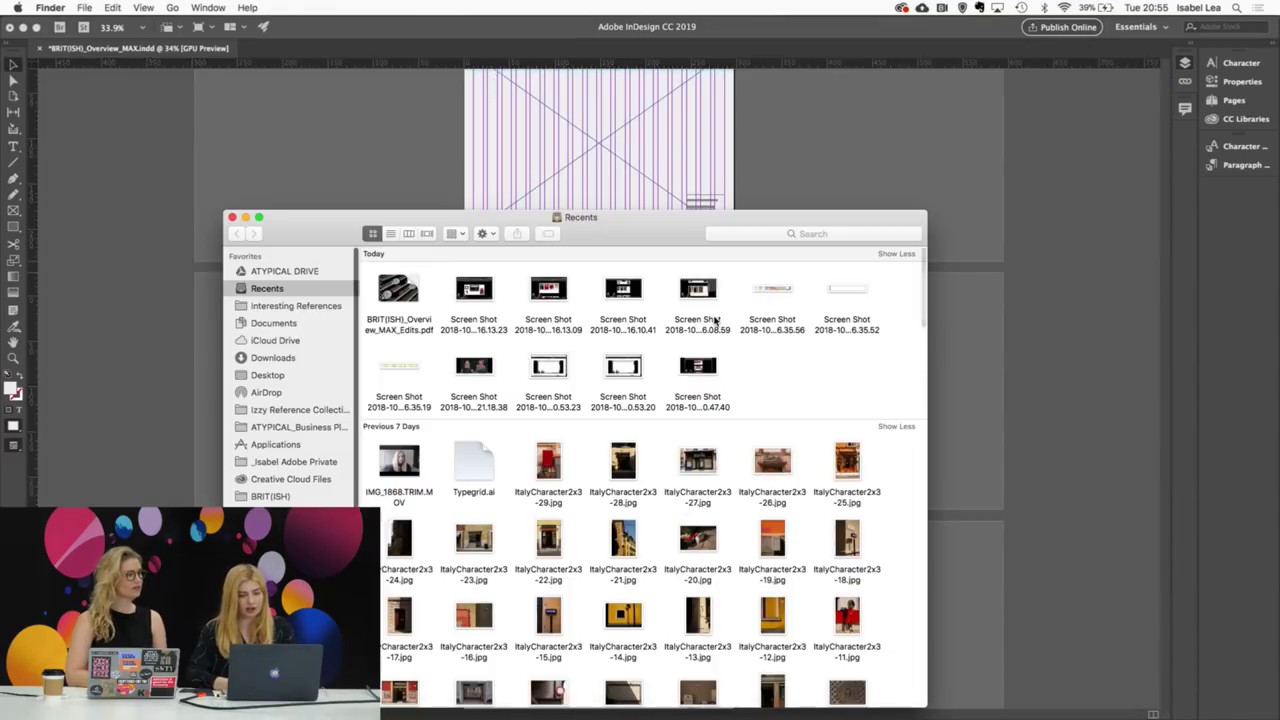
{"action": "left_click", "coordinate": [232, 217]}
{"action": "left_click", "coordinate": [339, 404]}
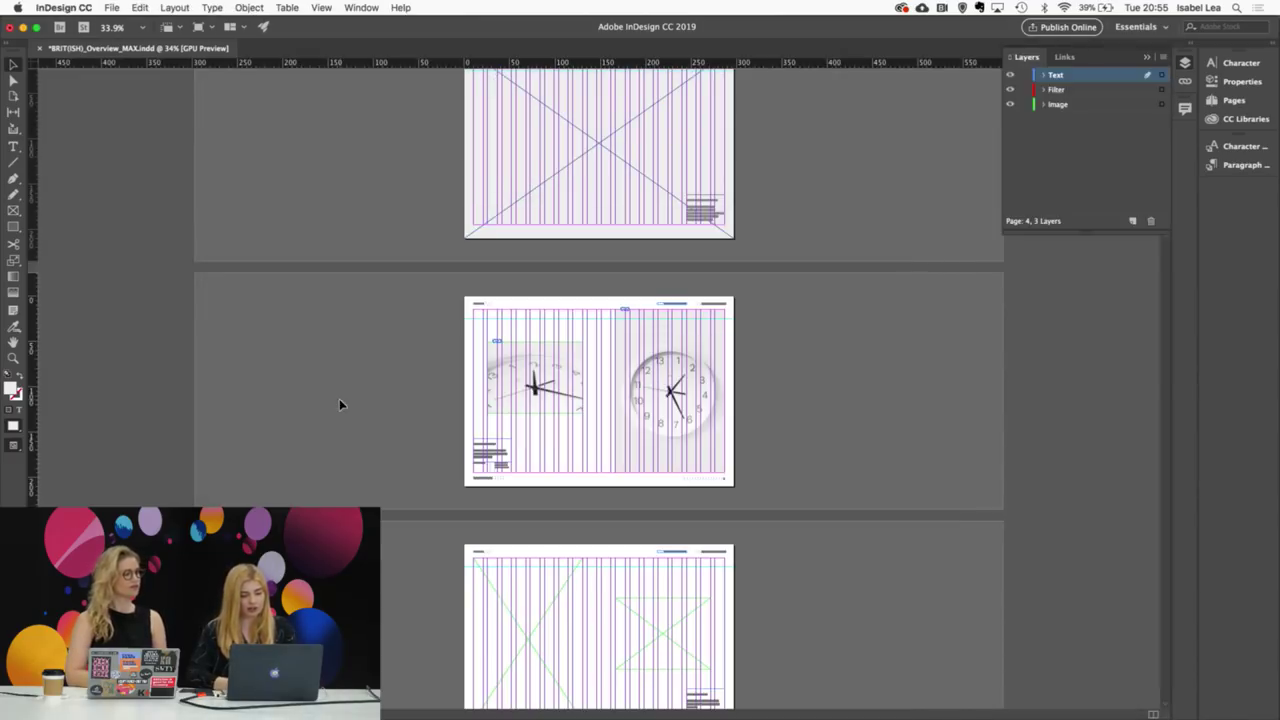
{"action": "key", "text": "super+d"}
Step: Browse Packshots > Prints > Grey BG and Quick Look the I_Dont_Know.jpg print
{"action": "left_click", "coordinate": [660, 97]}
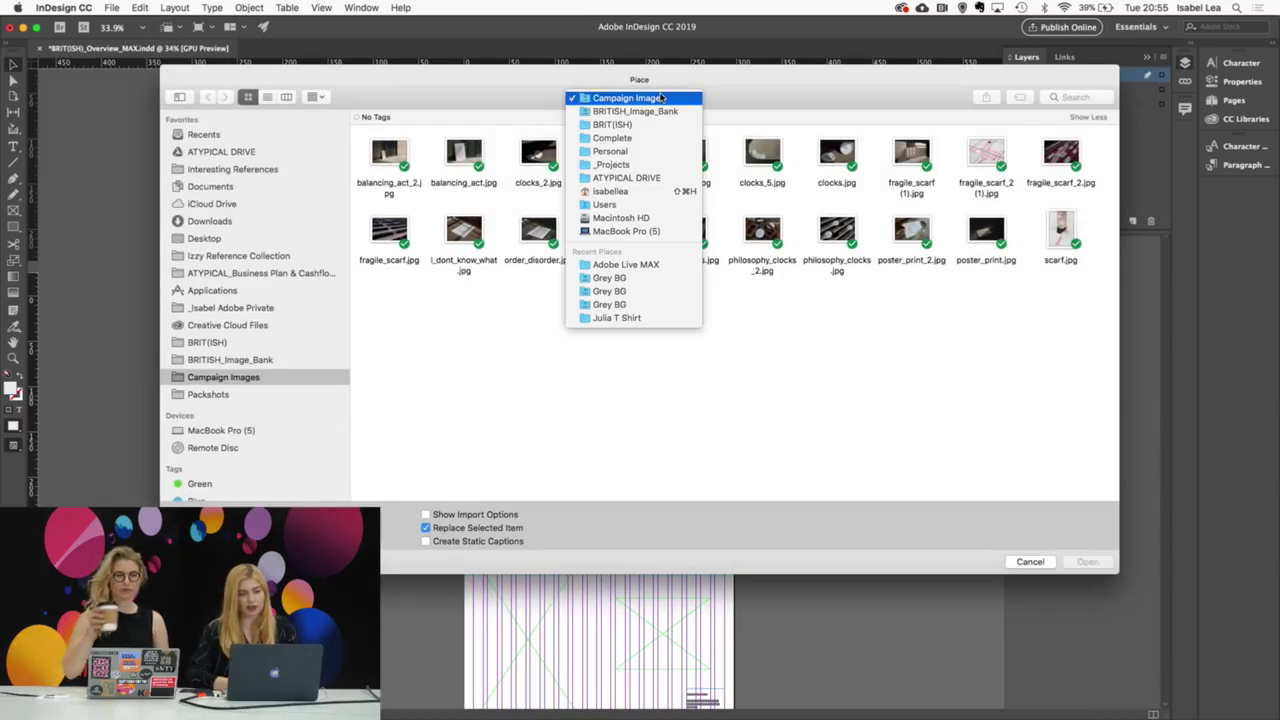
{"action": "left_click", "coordinate": [228, 394]}
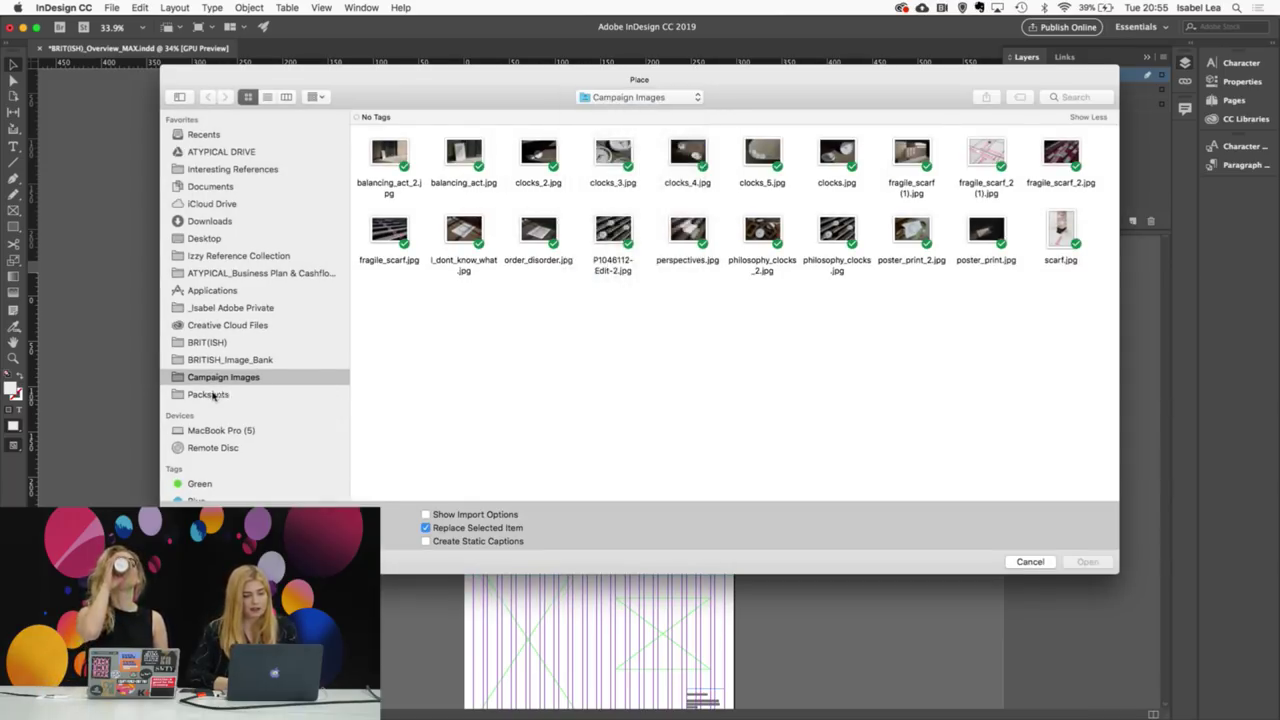
{"action": "left_click", "coordinate": [213, 395]}
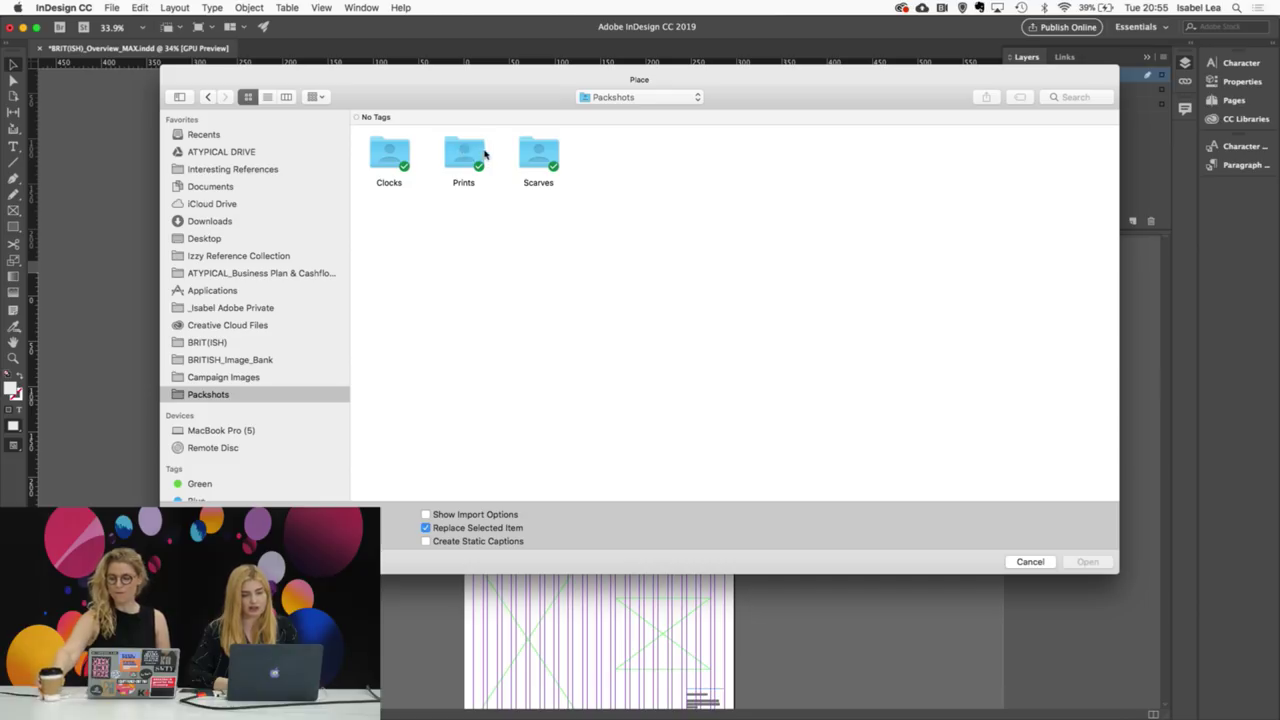
{"action": "double_click", "coordinate": [460, 150]}
{"action": "left_click", "coordinate": [461, 155]}
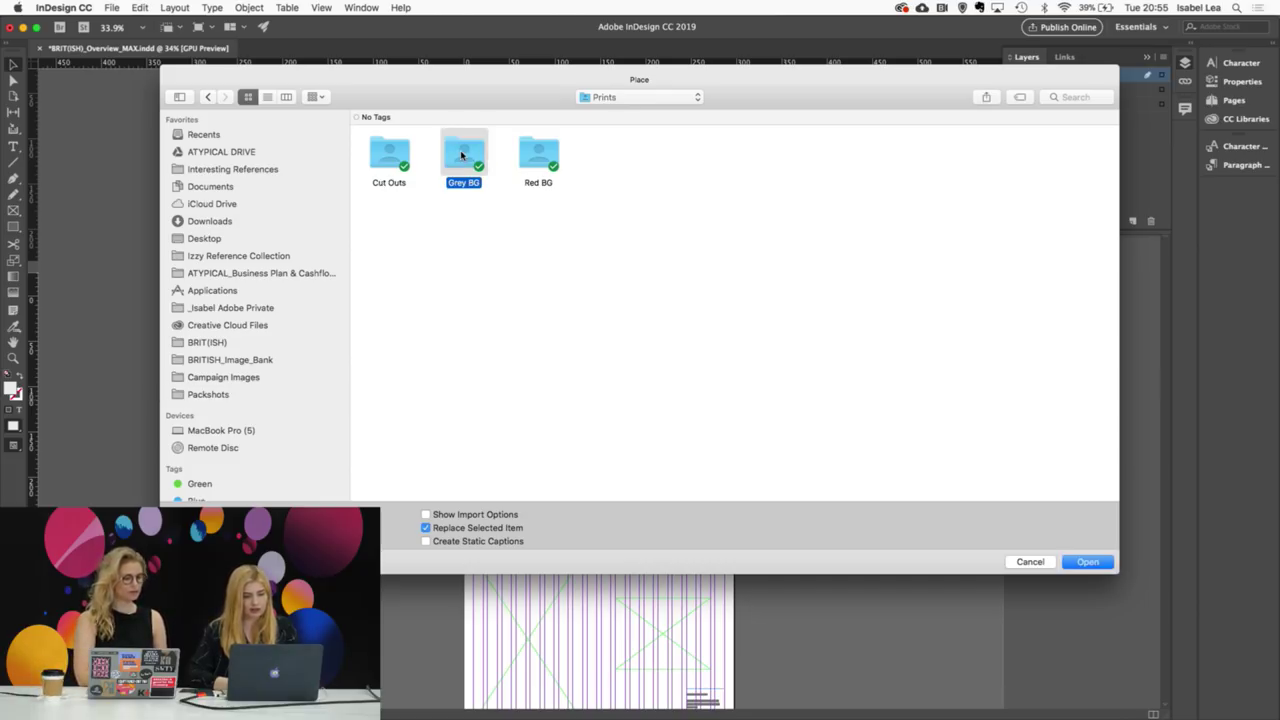
{"action": "double_click", "coordinate": [461, 155]}
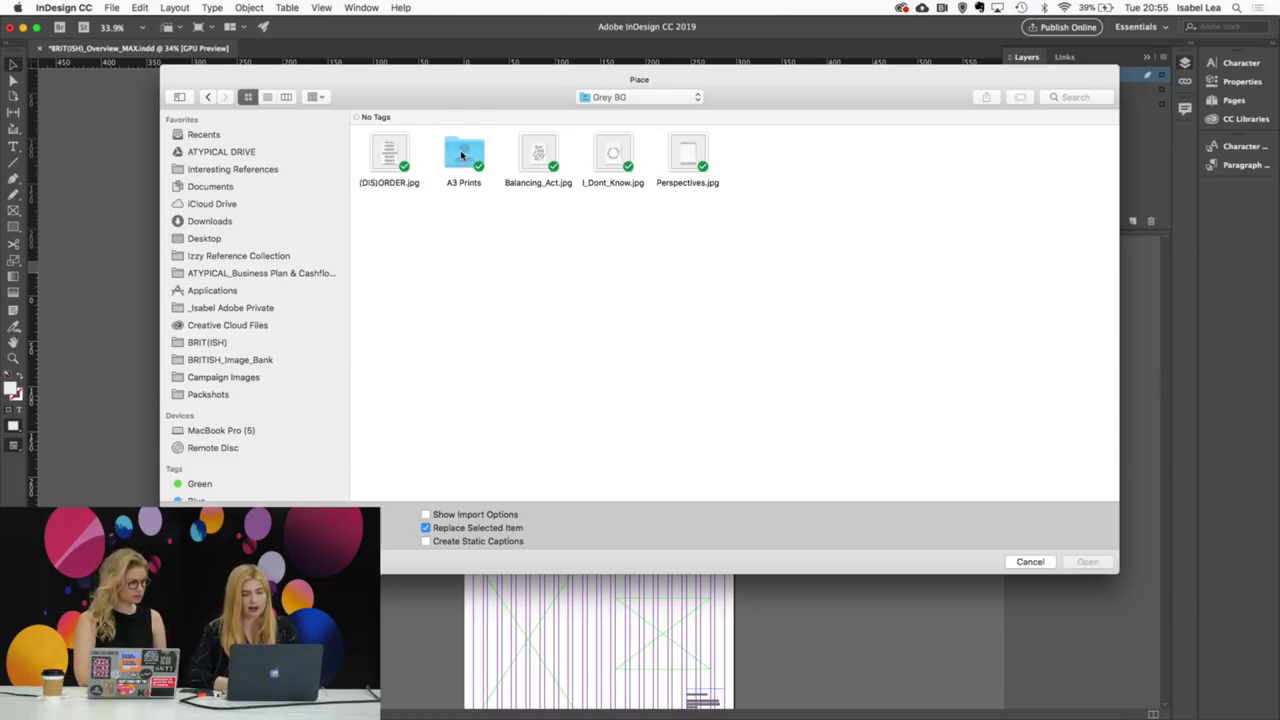
{"action": "left_click", "coordinate": [612, 152]}
{"action": "key", "text": "space"}
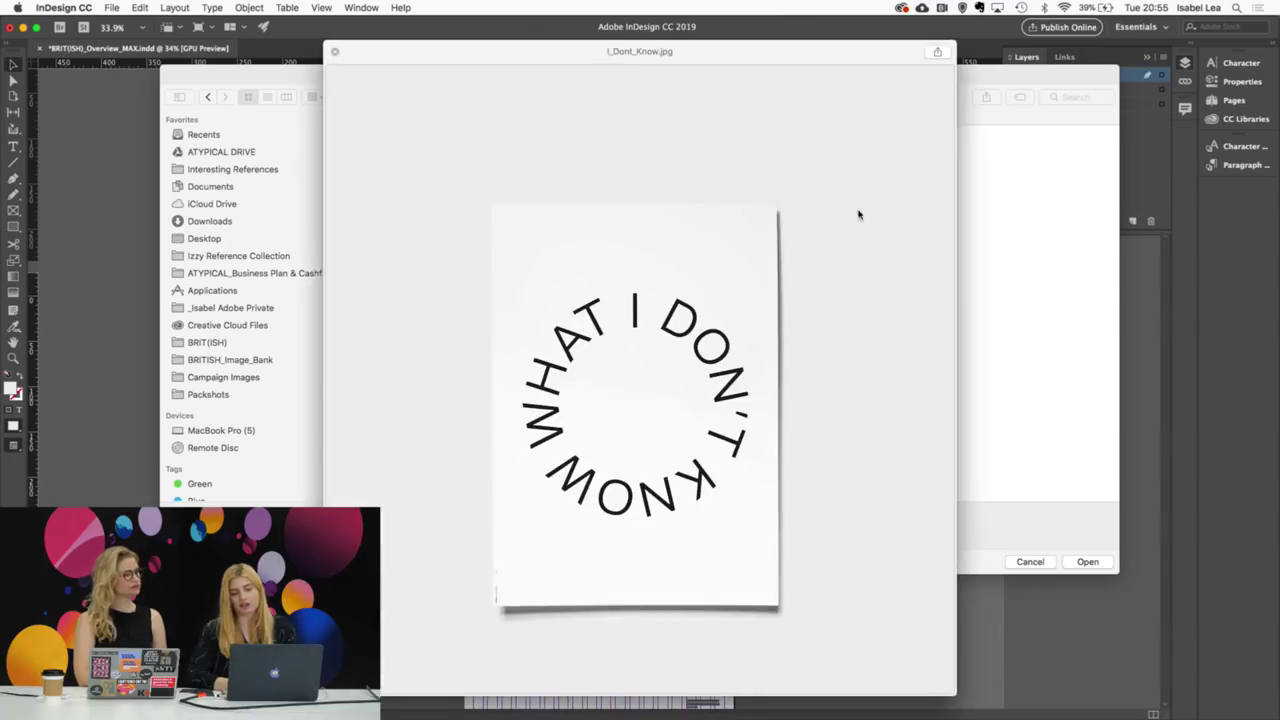
{"action": "left_click", "coordinate": [332, 51]}
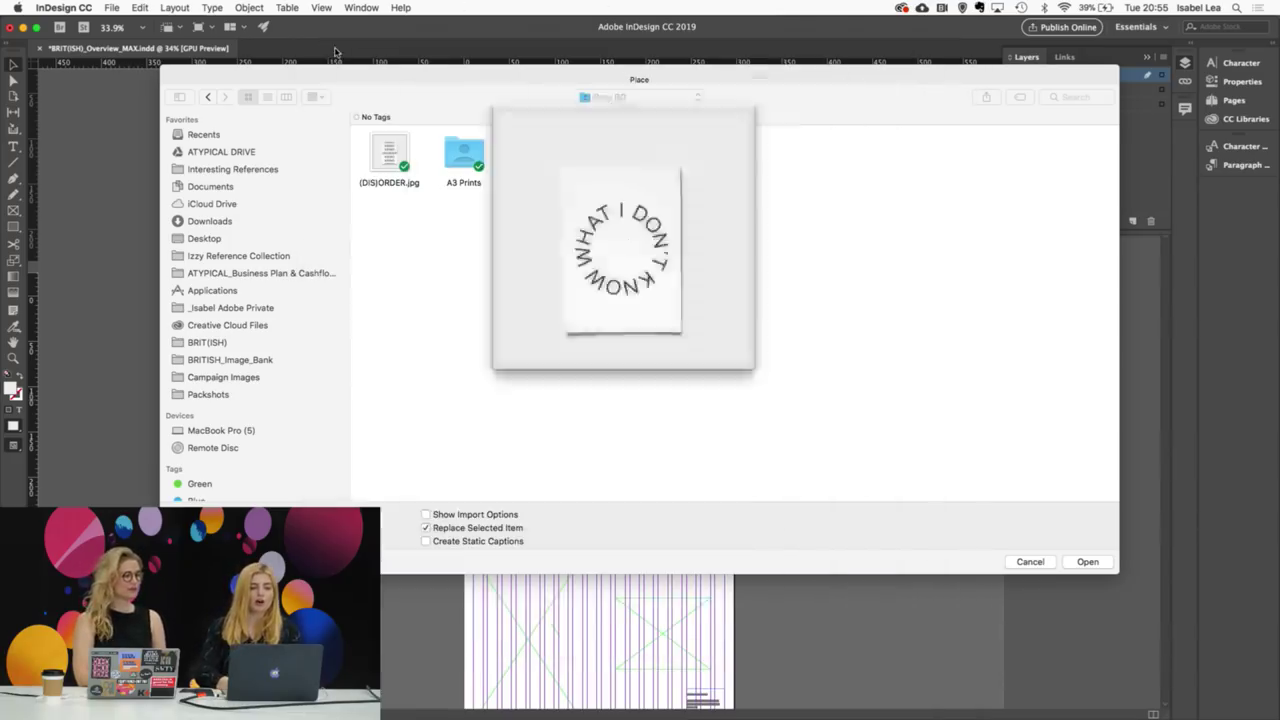
Step: Quick Look poster_print.jpg in BRITISH_Image_Bank > Campaign Images, then cancel the Place dialog
{"action": "left_click", "coordinate": [597, 100]}
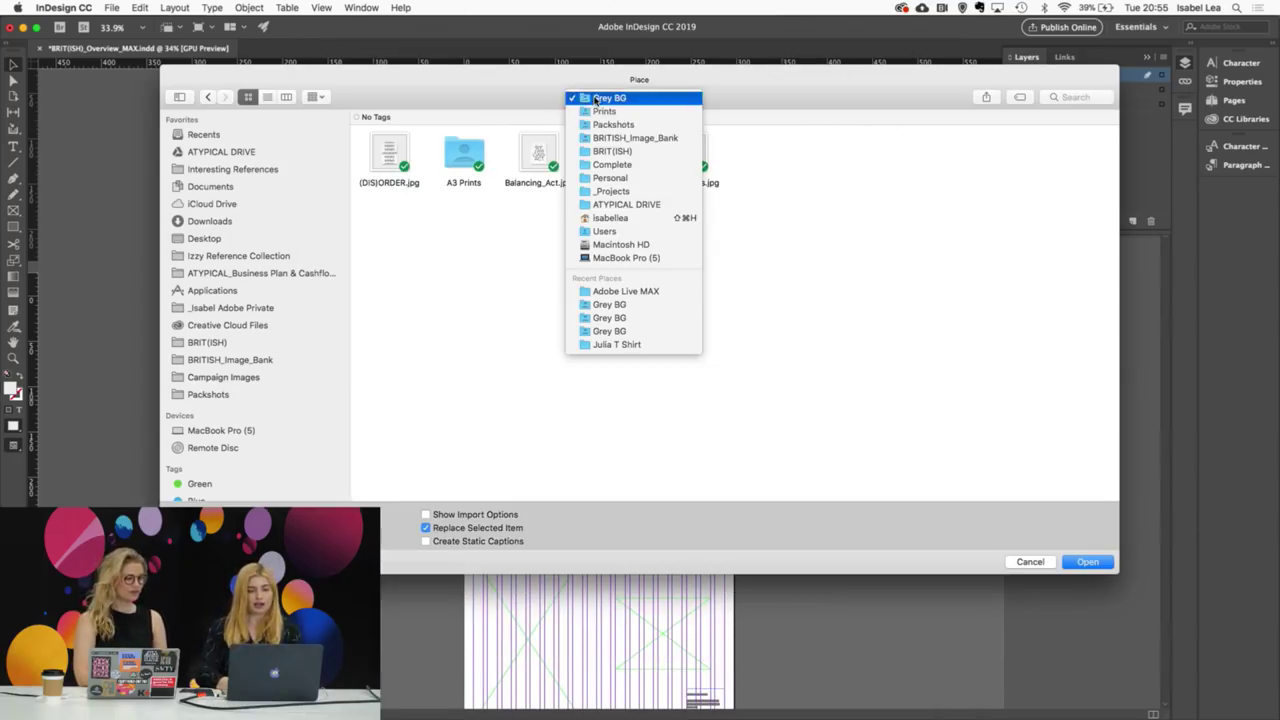
{"action": "left_click", "coordinate": [645, 138]}
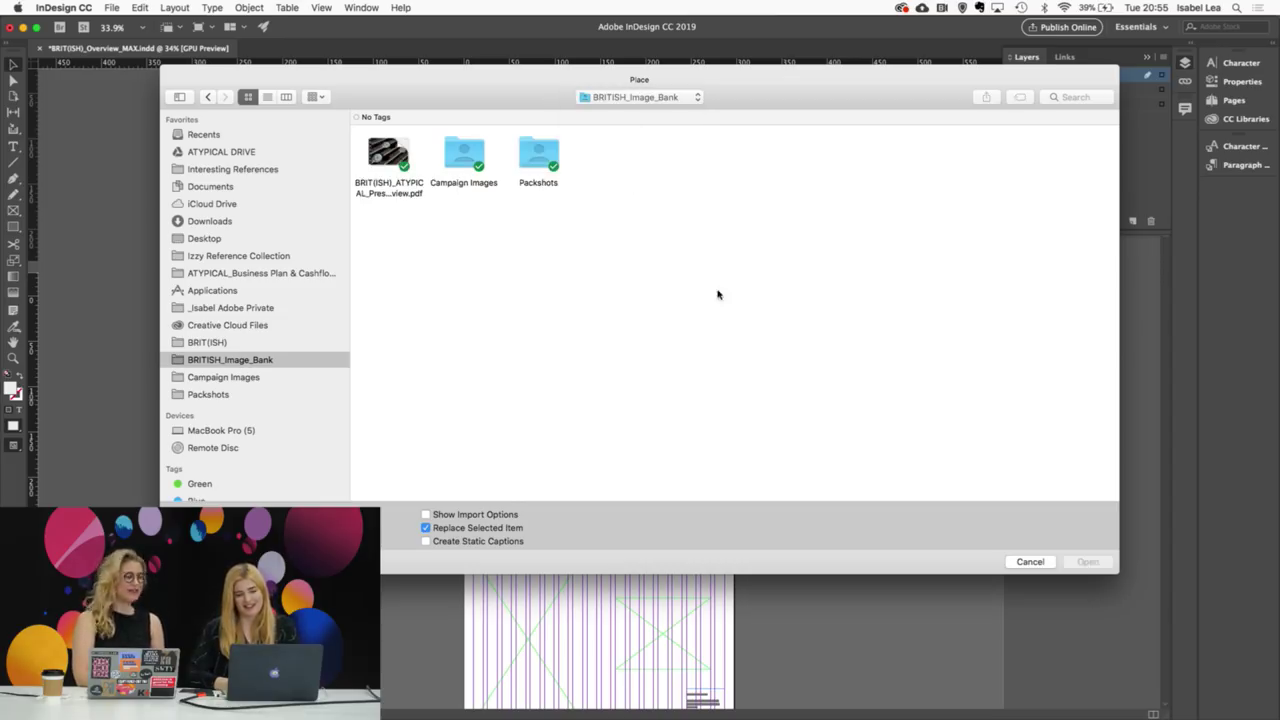
{"action": "left_click", "coordinate": [465, 151]}
{"action": "double_click", "coordinate": [465, 151]}
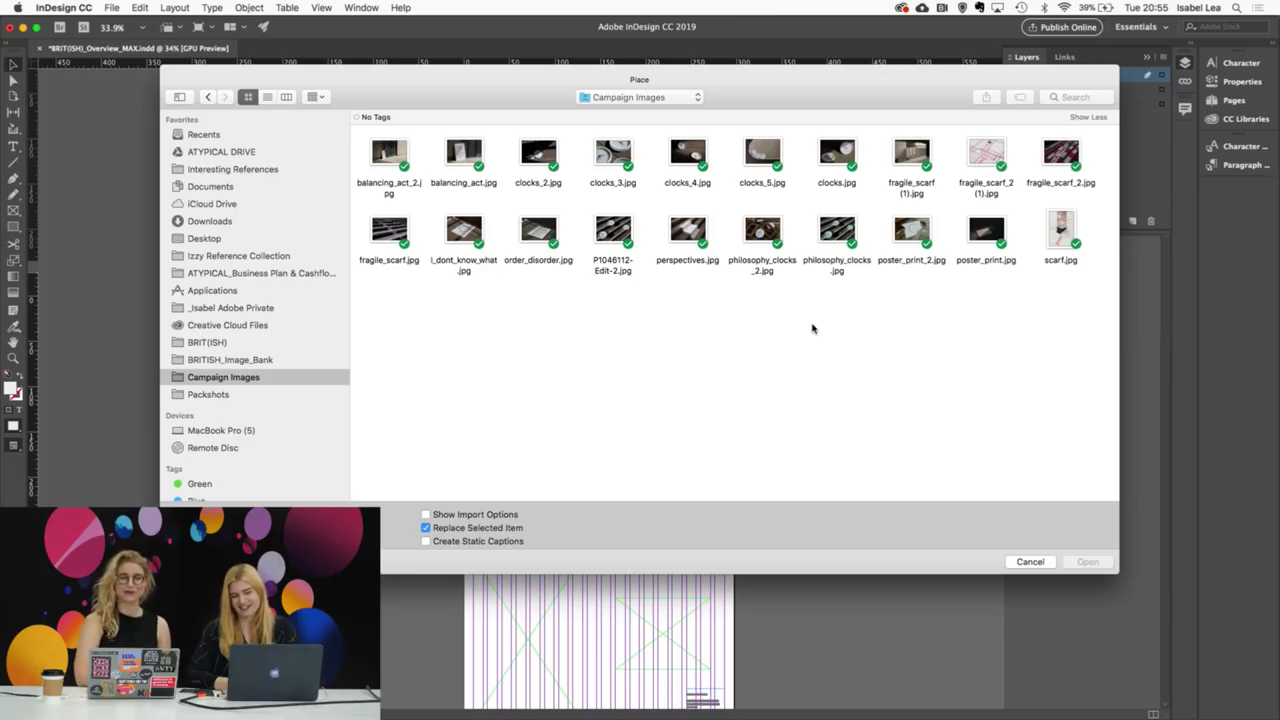
{"action": "left_click", "coordinate": [993, 233]}
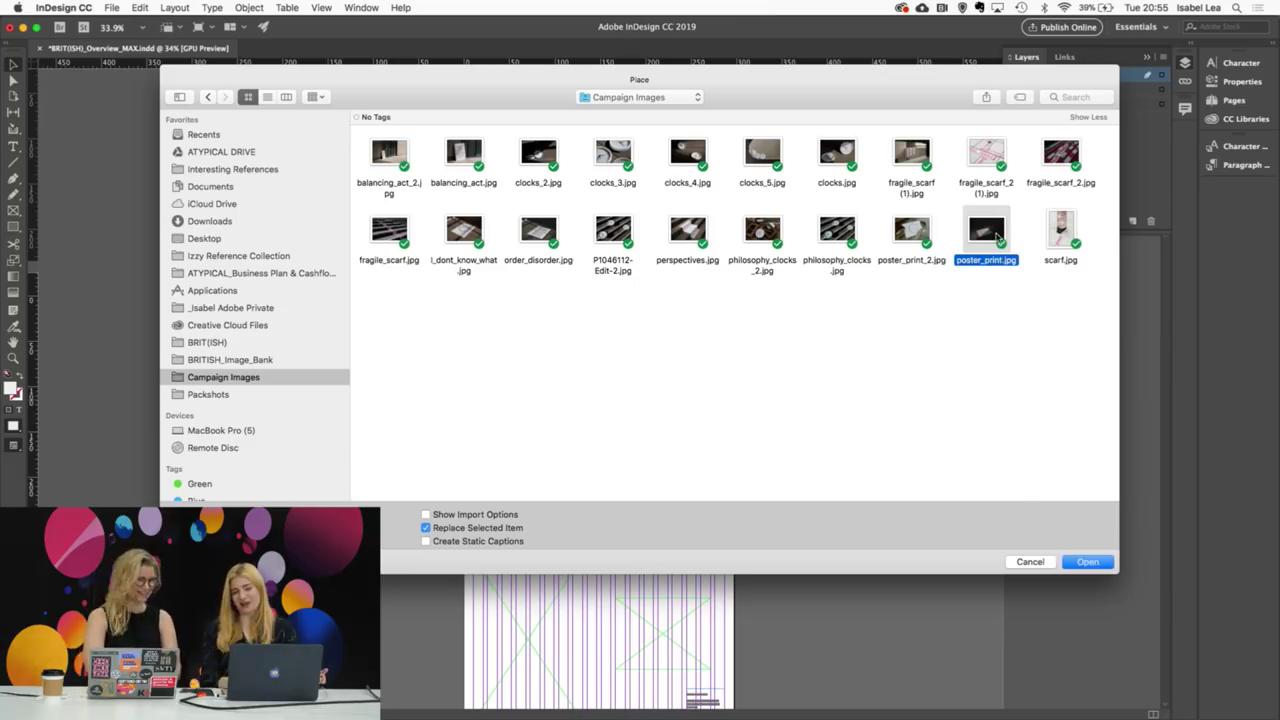
{"action": "key", "text": "space"}
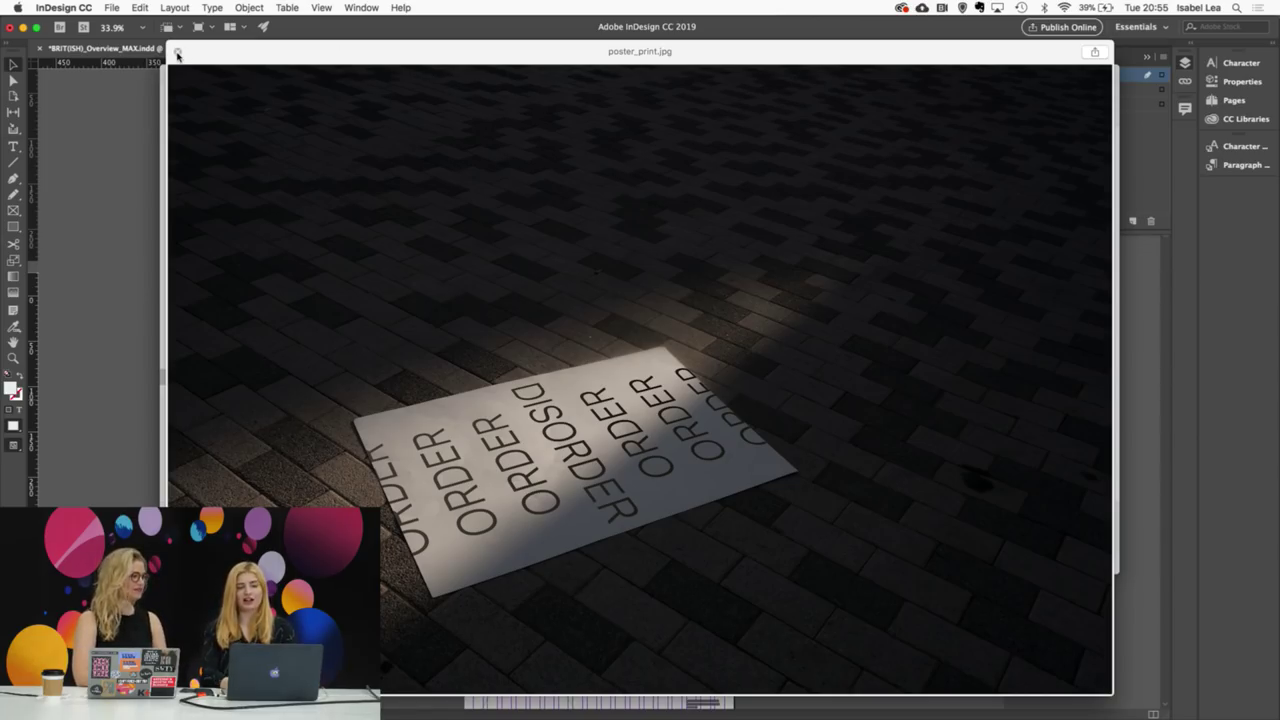
{"action": "left_click", "coordinate": [177, 54]}
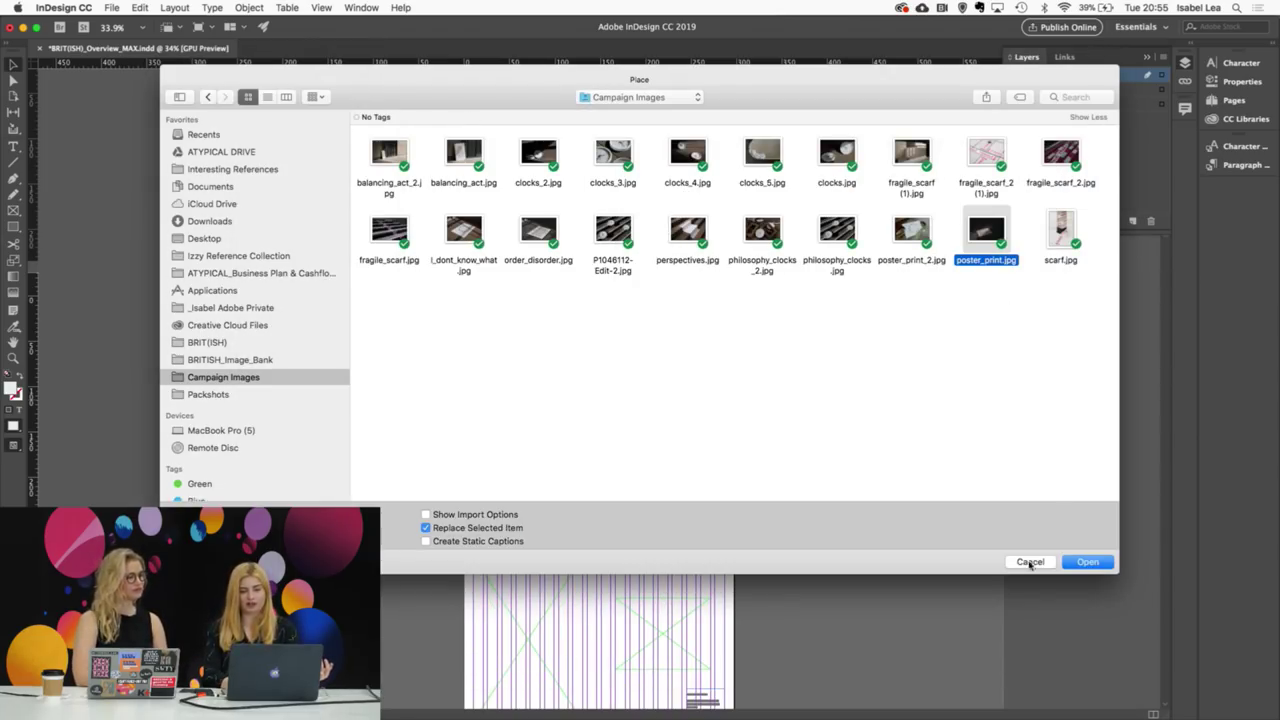
{"action": "left_click", "coordinate": [1030, 563]}
Step: Fit the FRAGILE page to the window and check its scarf image frame
{"action": "scroll", "coordinate": [880, 578], "scroll_direction": "up", "scroll_amount": 2}
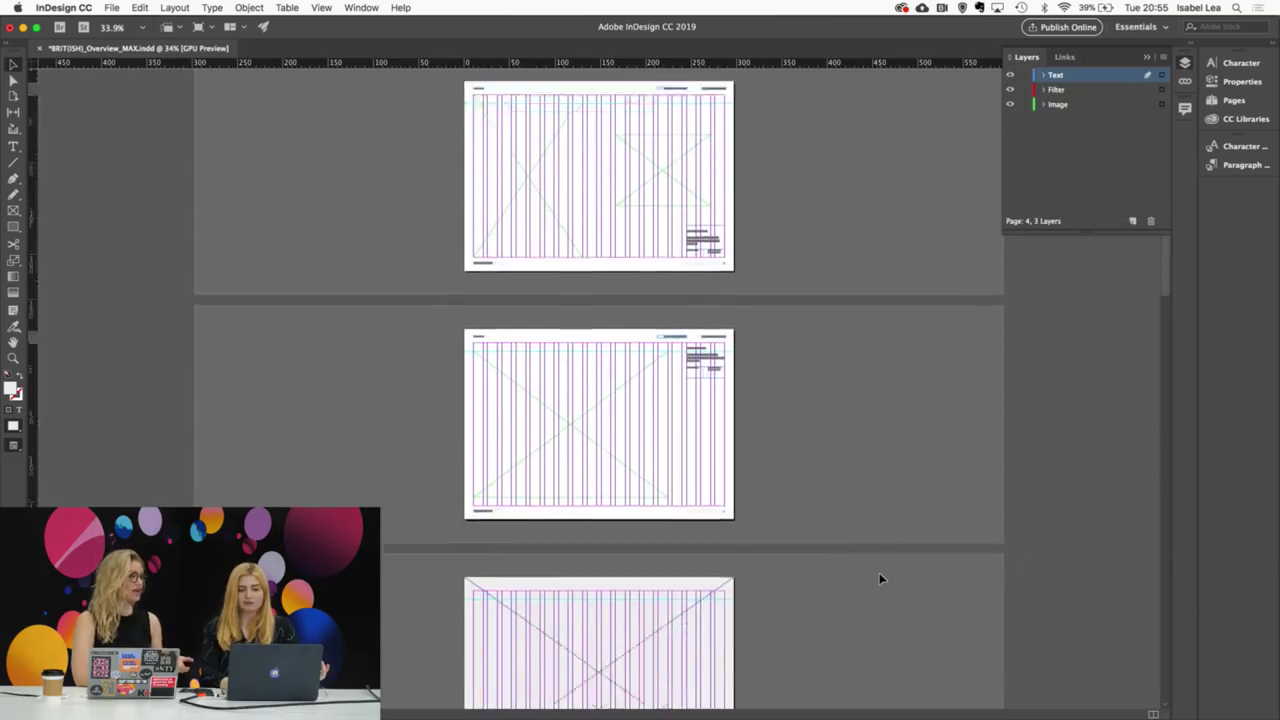
{"action": "scroll", "coordinate": [880, 578], "scroll_direction": "down", "scroll_amount": 10}
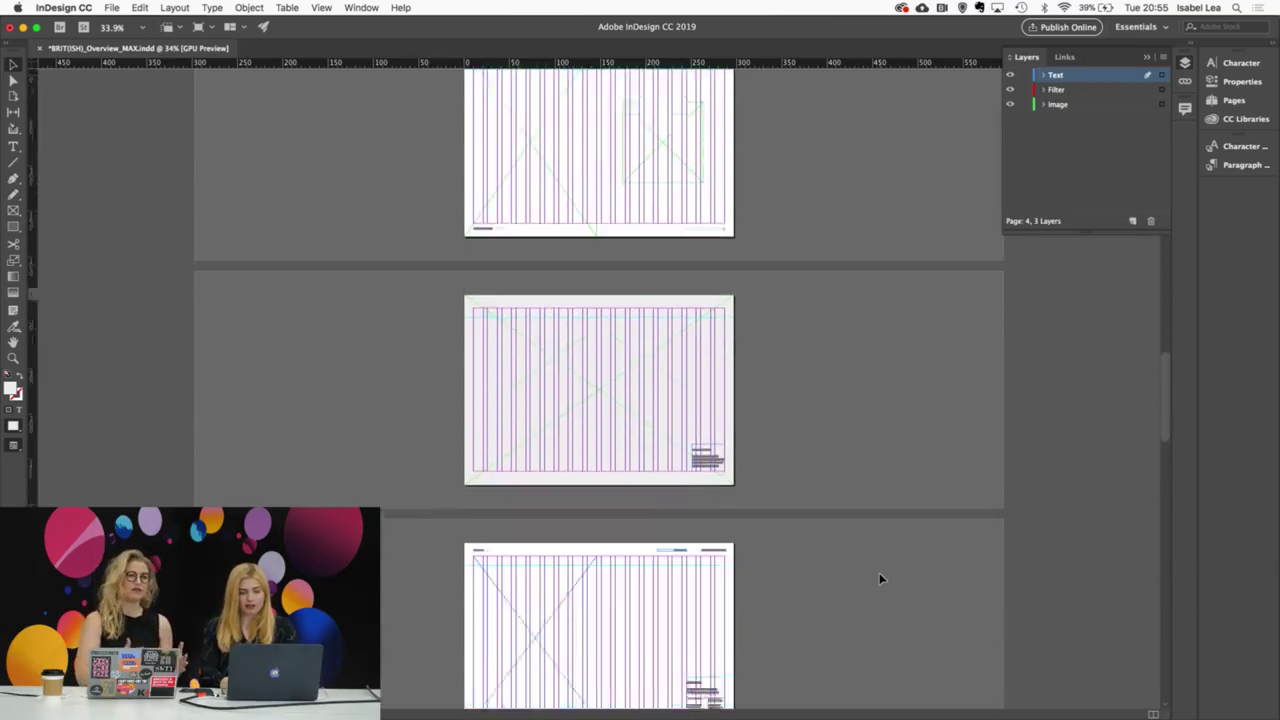
{"action": "scroll", "coordinate": [878, 578], "scroll_direction": "up", "scroll_amount": 10}
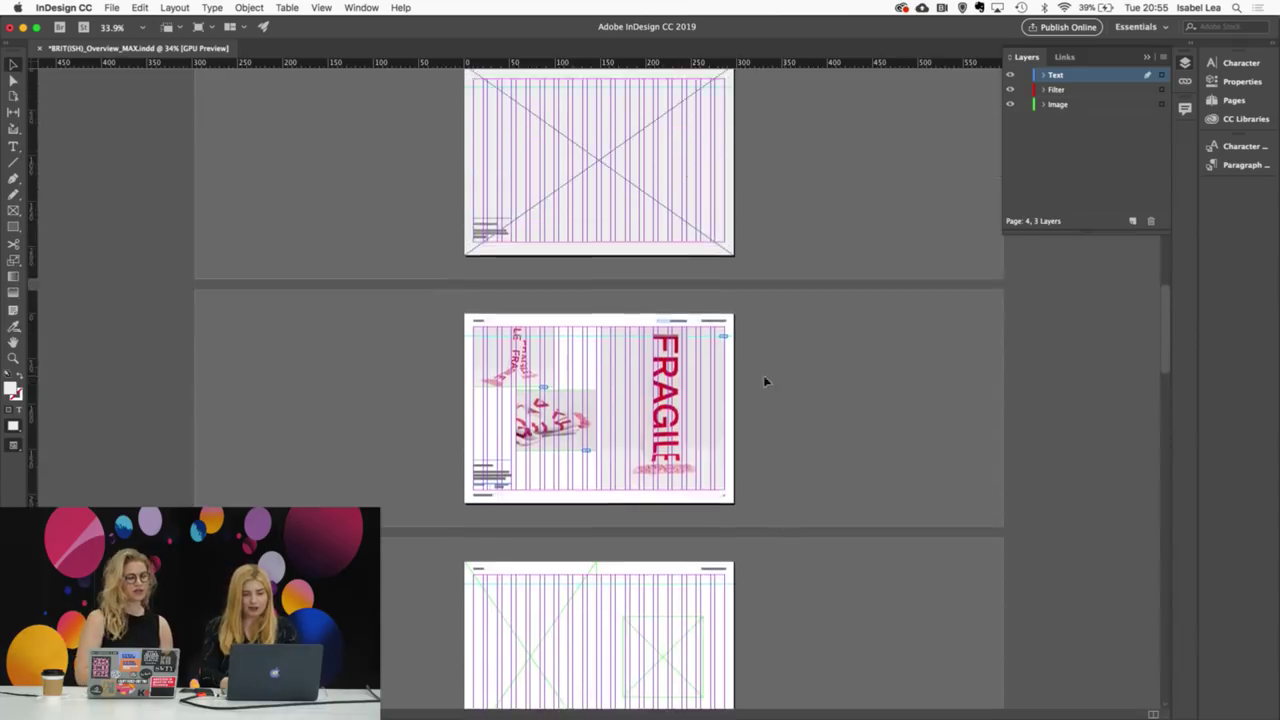
{"action": "key", "text": "ctrl+0"}
{"action": "left_click", "coordinate": [670, 450]}
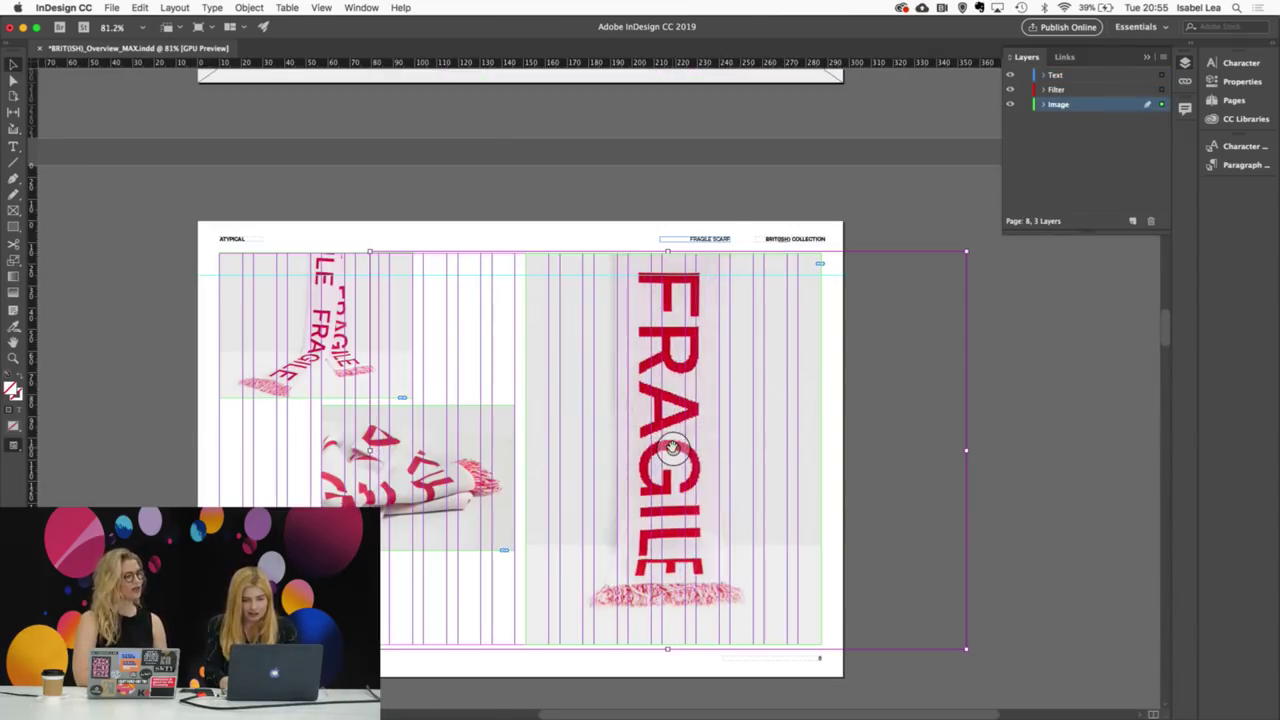
{"action": "left_click", "coordinate": [1107, 448]}
Step: Place poster_print.jpg, the ORDER poster photo, into the empty full-page frame
{"action": "scroll", "coordinate": [1107, 448], "scroll_direction": "down", "scroll_amount": 10}
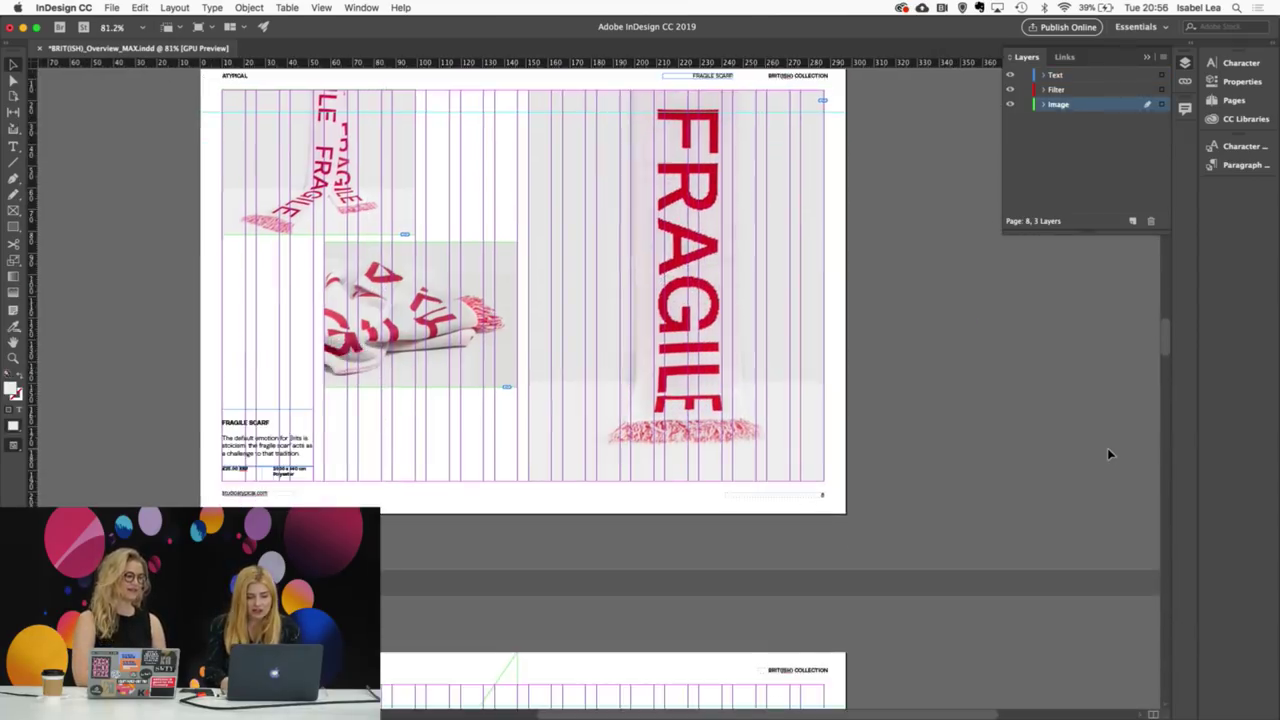
{"action": "scroll", "coordinate": [1067, 485], "scroll_direction": "down", "scroll_amount": 3}
{"action": "scroll", "coordinate": [1067, 483], "scroll_direction": "down", "scroll_amount": 5}
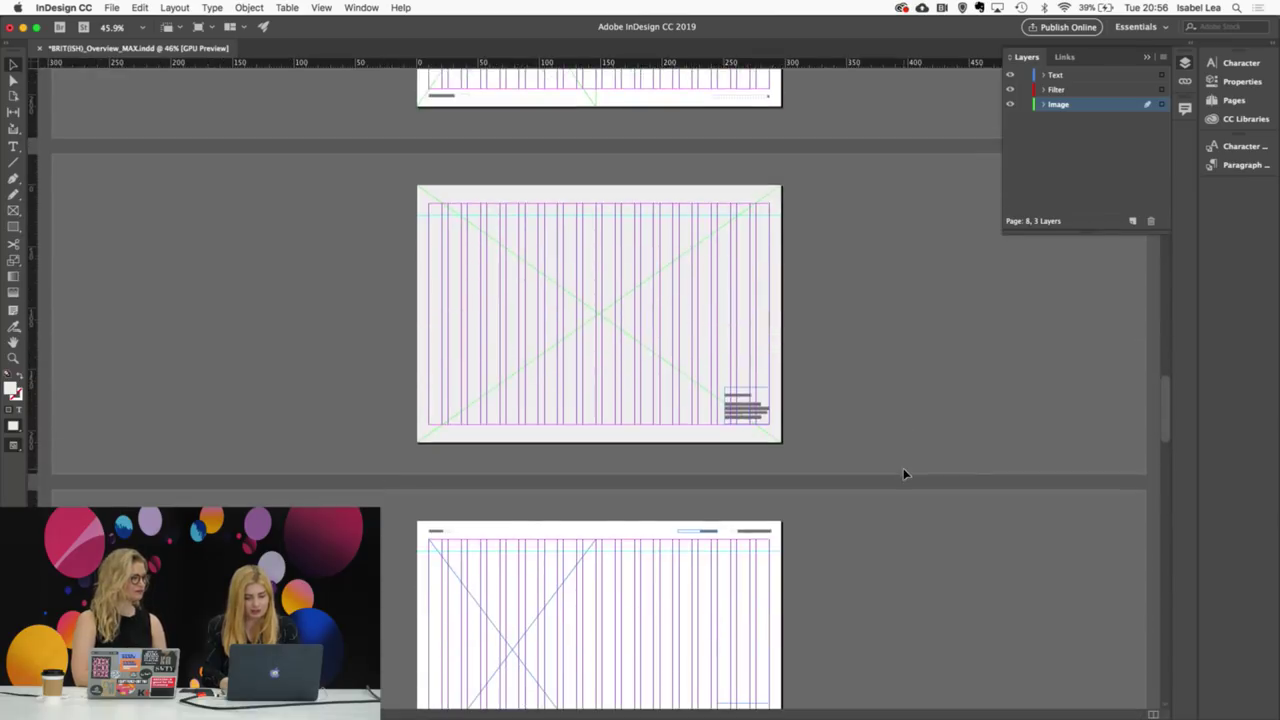
{"action": "key", "text": "ctrl+d"}
{"action": "left_click", "coordinate": [983, 228]}
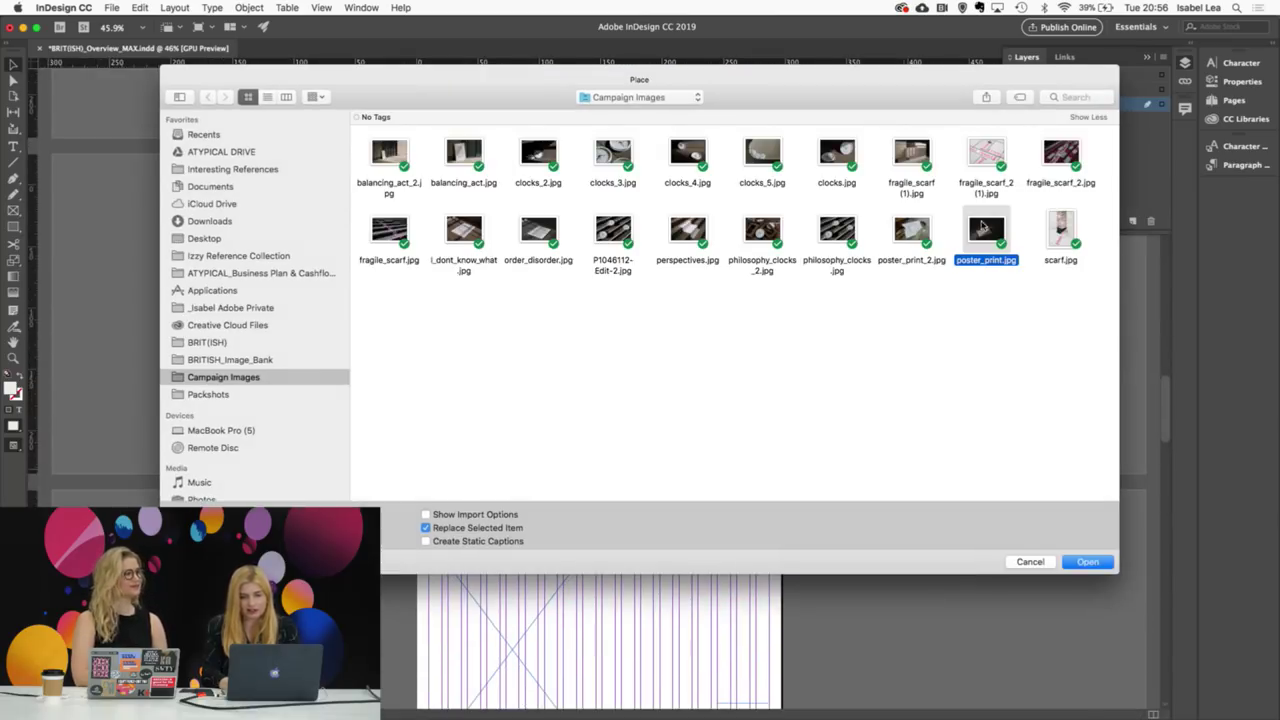
{"action": "left_click", "coordinate": [1085, 565]}
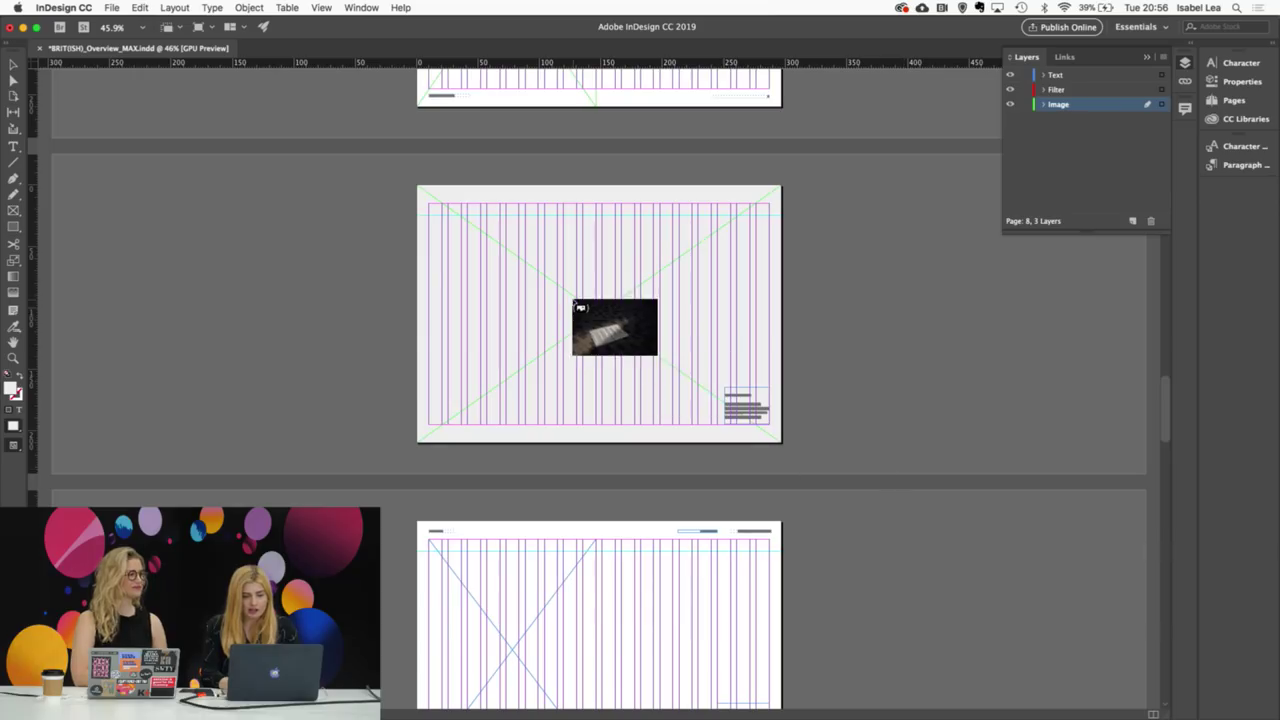
{"action": "left_click", "coordinate": [597, 271]}
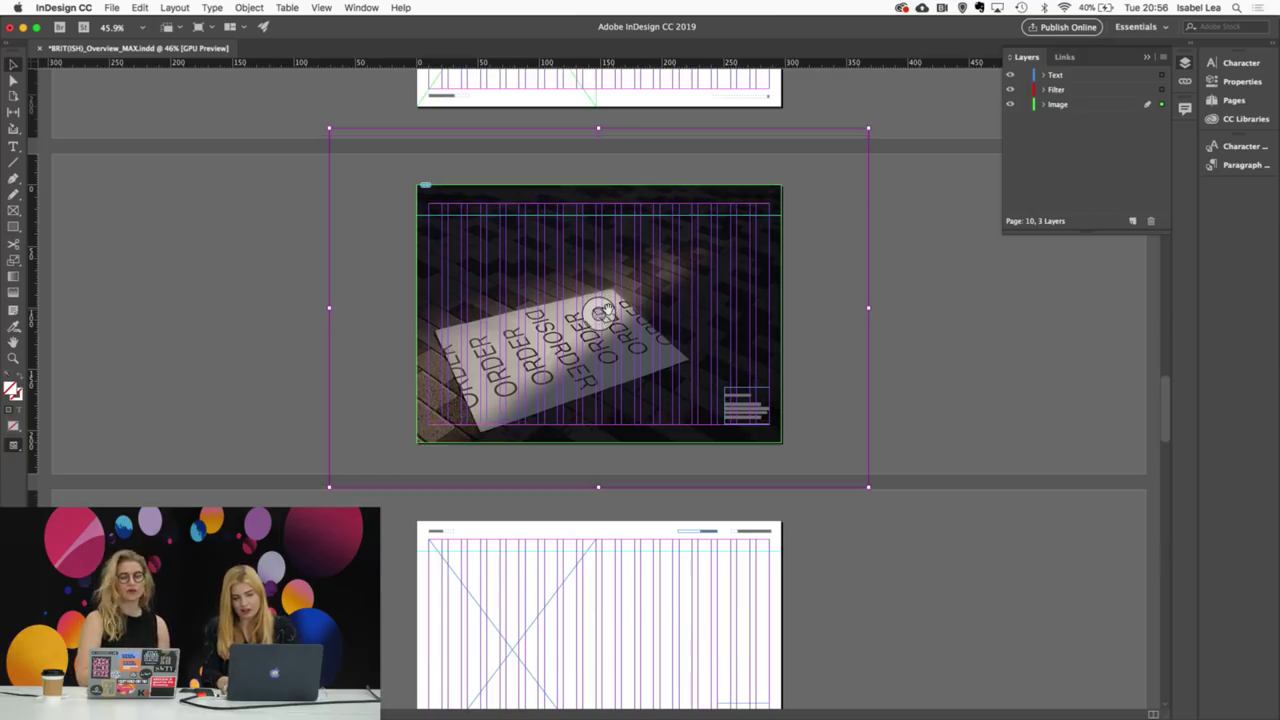
Step: Check the ORDER photo in Preview mode and full-screen Presentation mode
{"action": "key", "text": "w"}
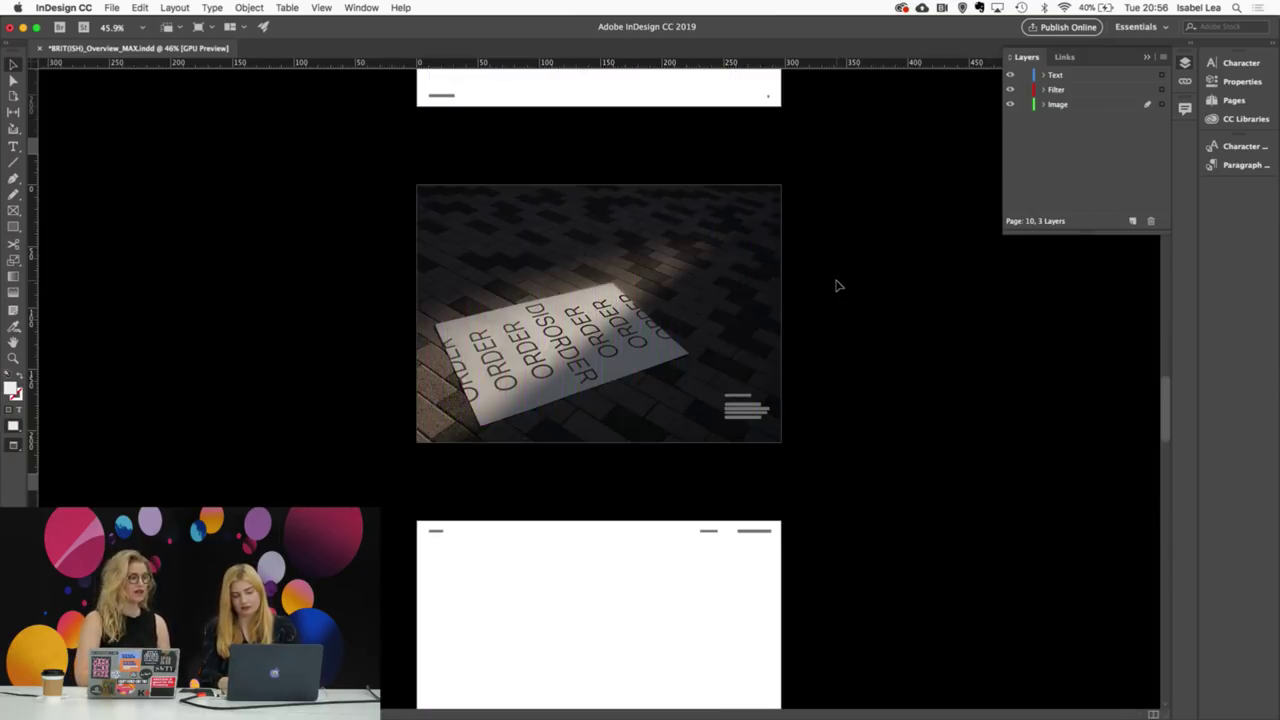
{"action": "scroll", "coordinate": [837, 283], "scroll_direction": "up", "scroll_amount": 4}
{"action": "scroll", "coordinate": [669, 380], "scroll_direction": "down", "scroll_amount": 2}
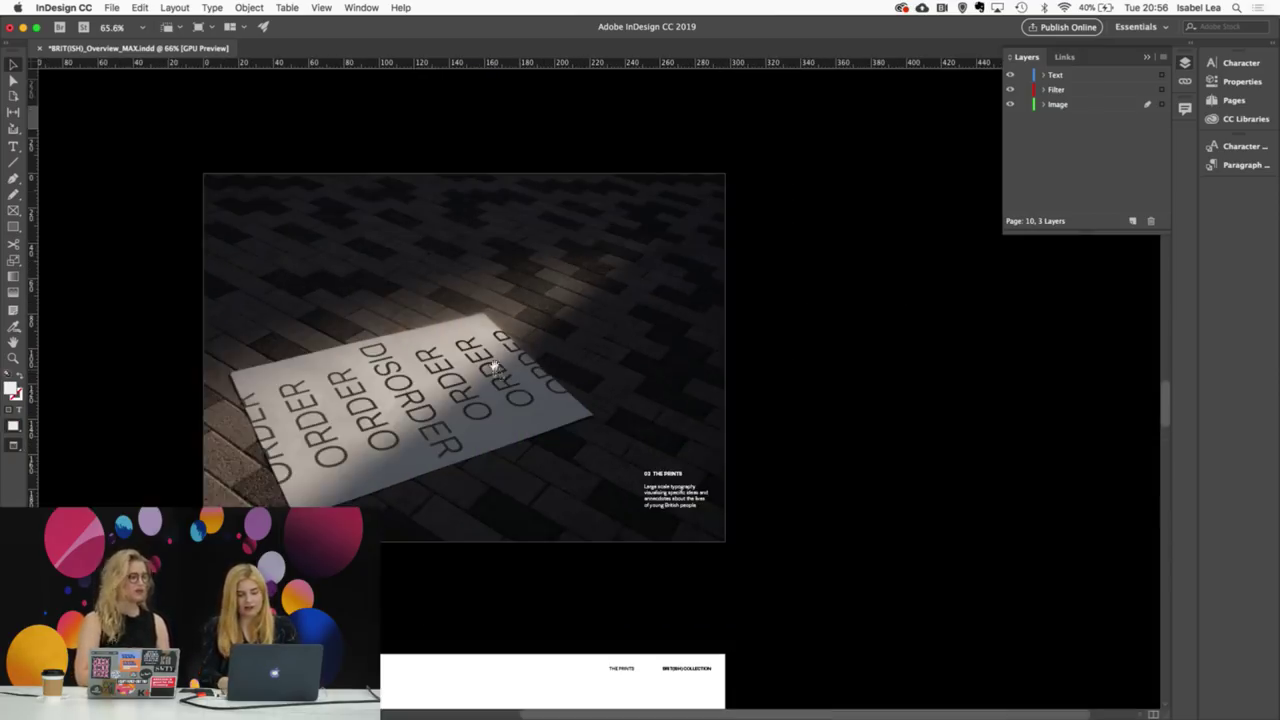
{"action": "key", "text": "shift+w"}
{"action": "key", "text": "Escape"}
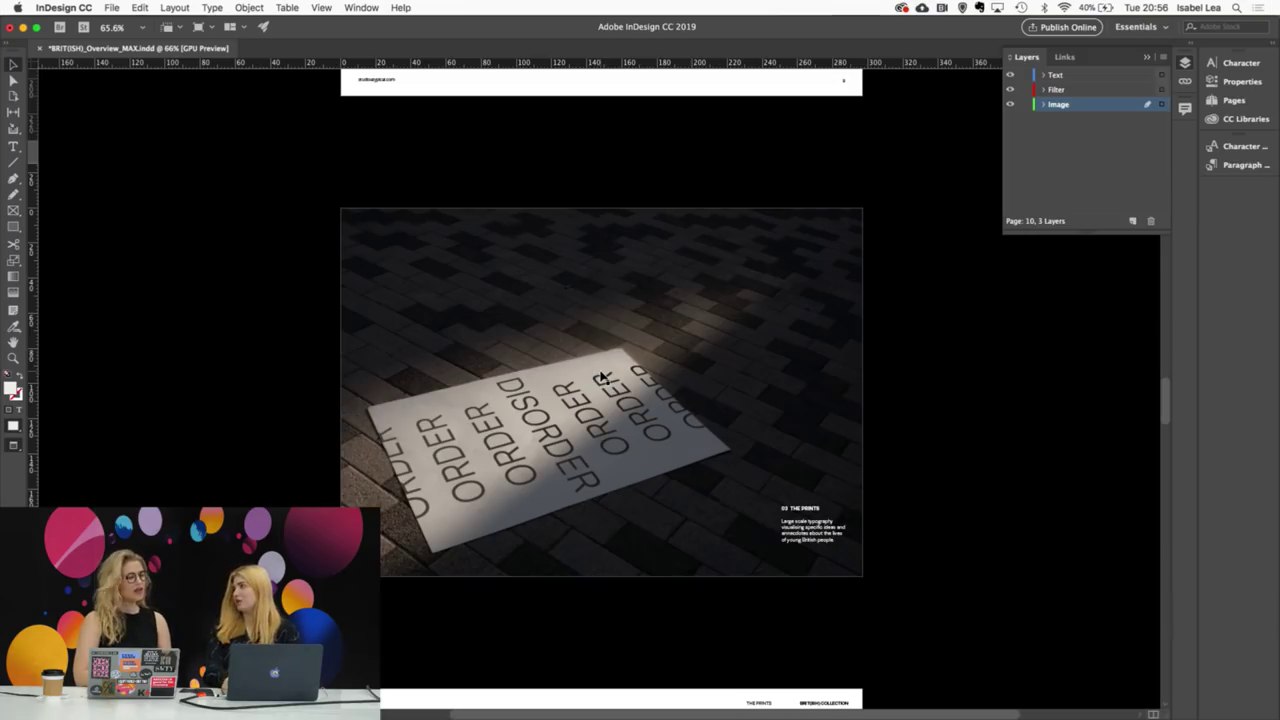
{"action": "left_click", "coordinate": [625, 398]}
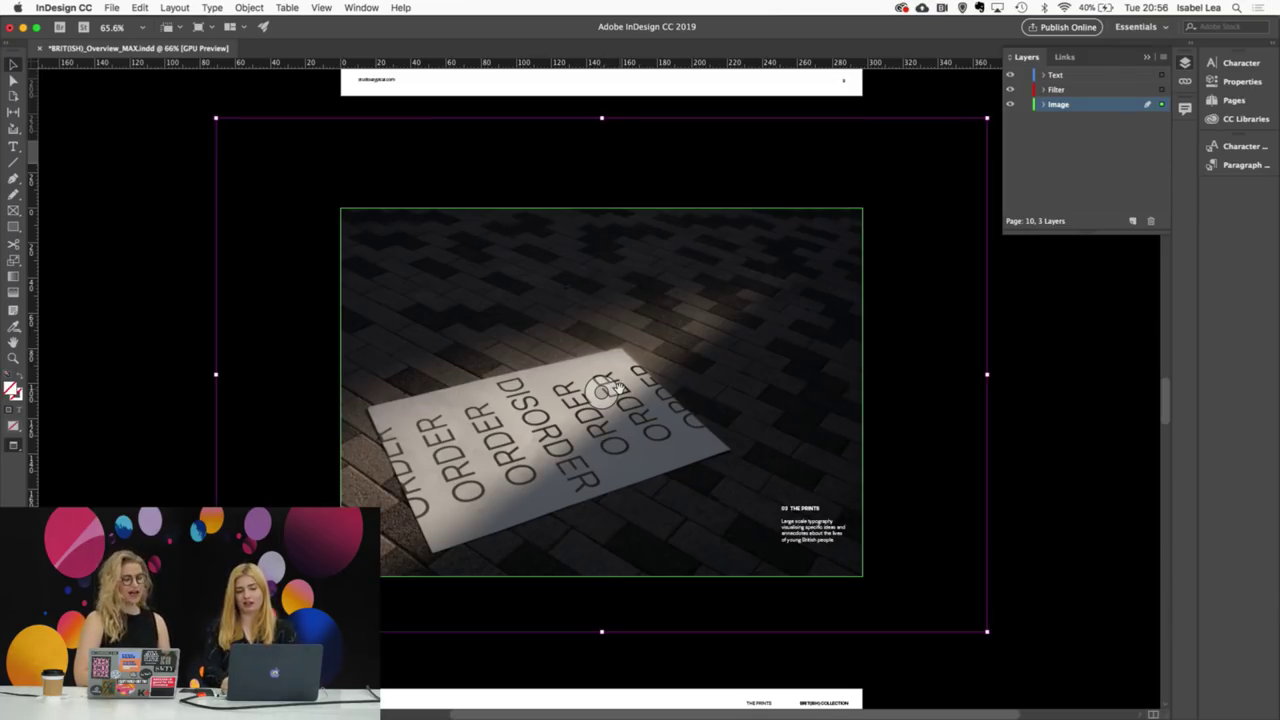
{"action": "key", "text": "w"}
Step: Zoom out, close a stray Finder window, and bring up the Place dialog again
{"action": "key", "text": "super+minus"}
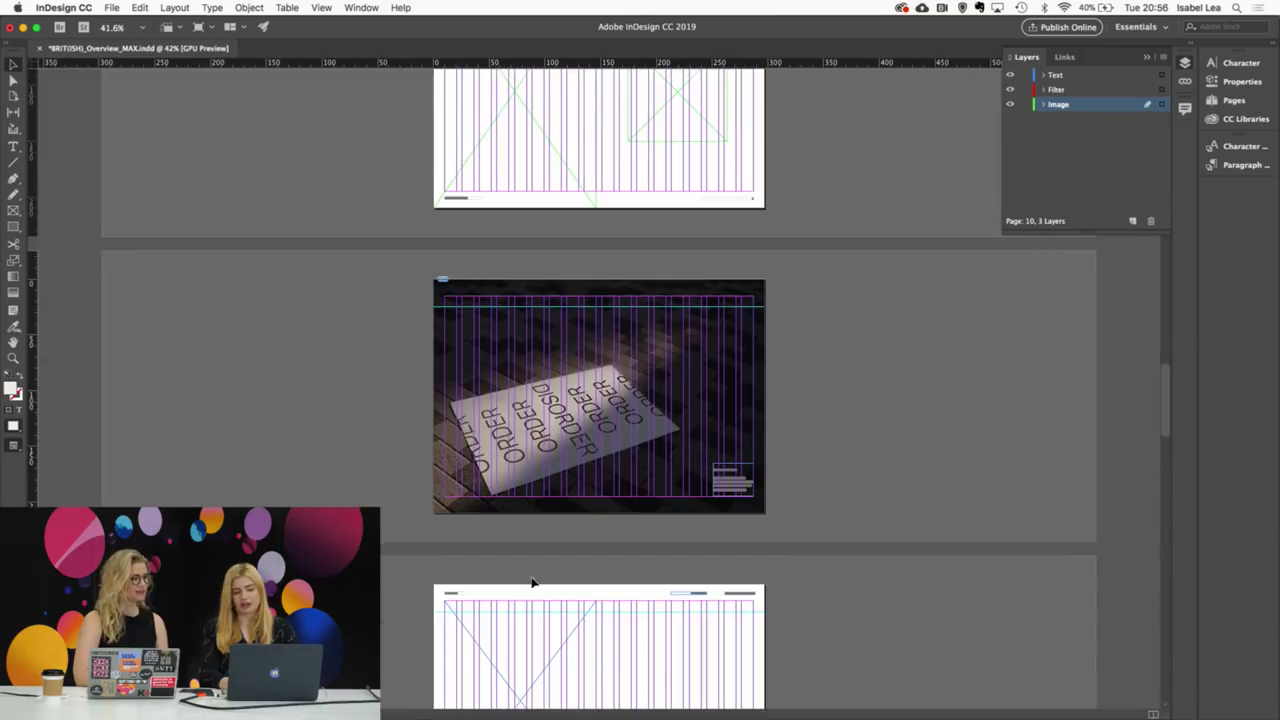
{"action": "left_click", "coordinate": [100, 692]}
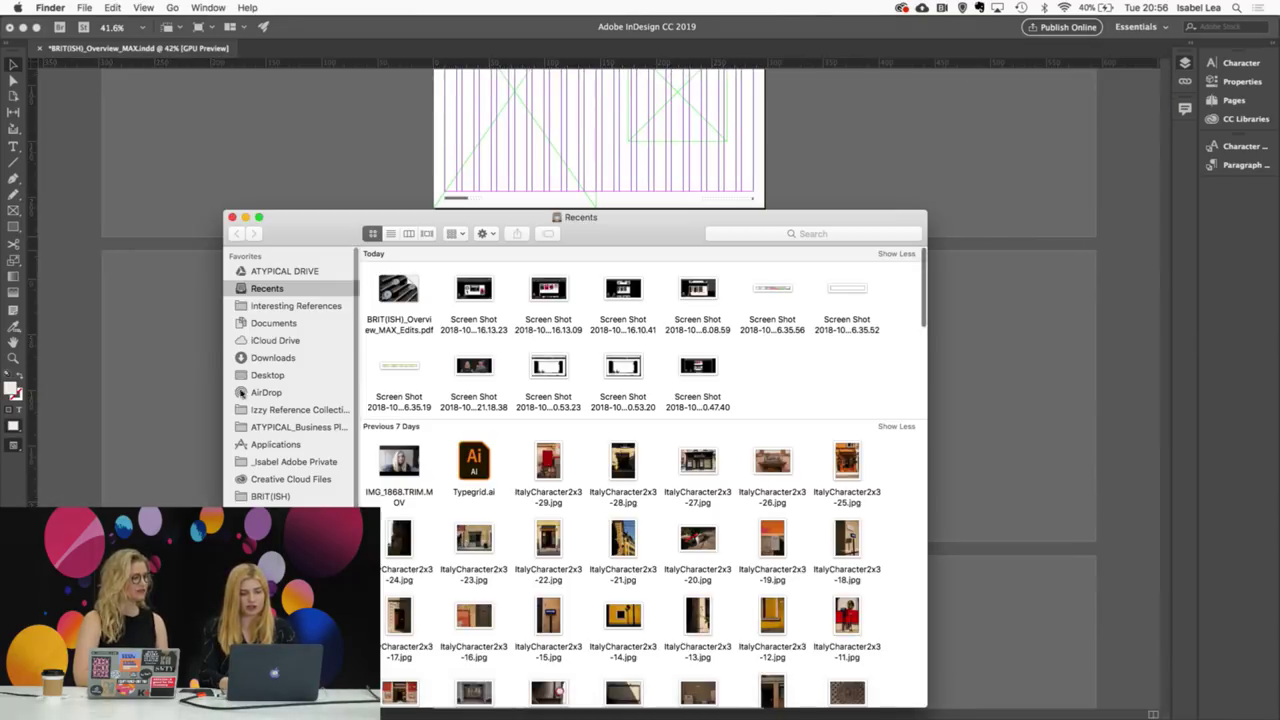
{"action": "left_click", "coordinate": [232, 218]}
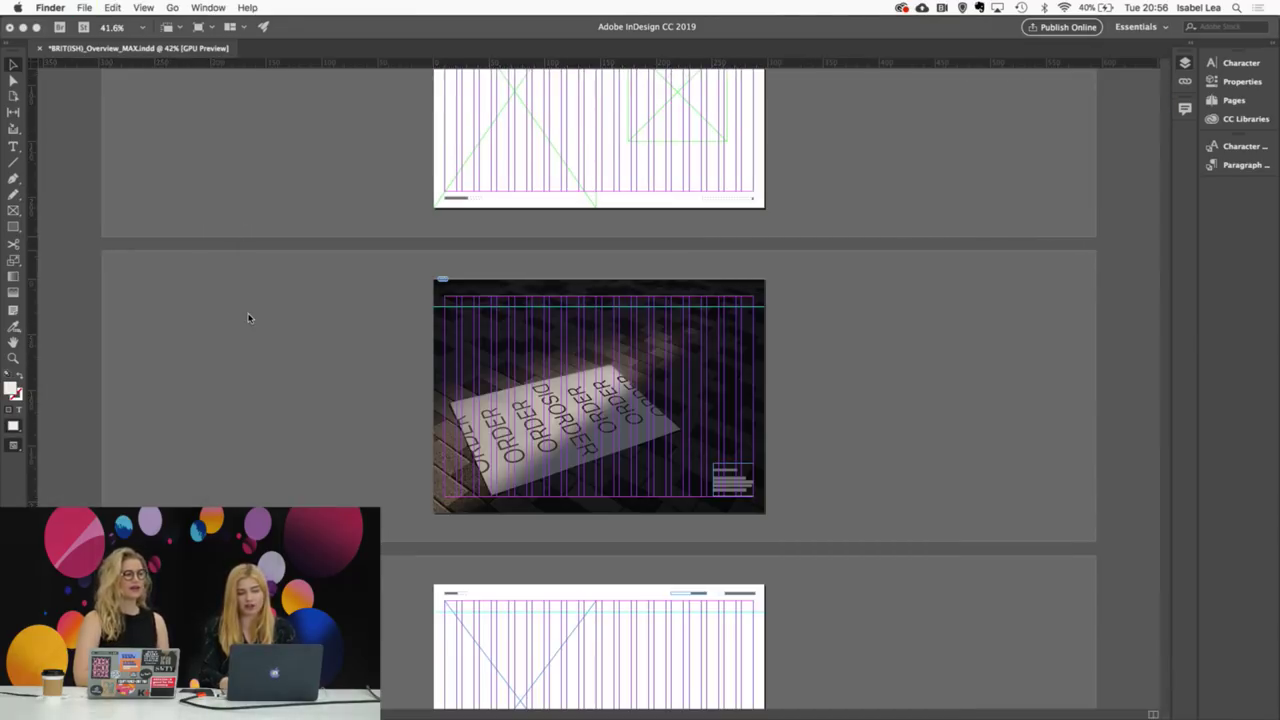
{"action": "left_click", "coordinate": [356, 476]}
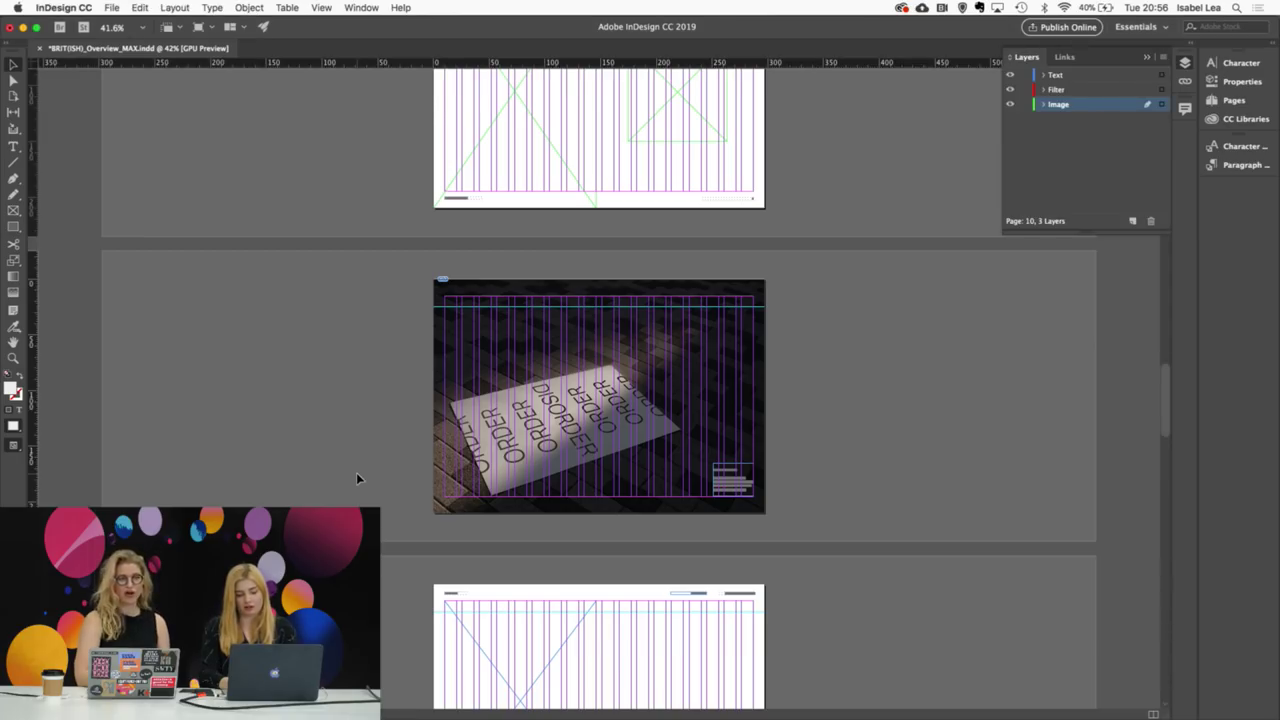
{"action": "key", "text": "super+d"}
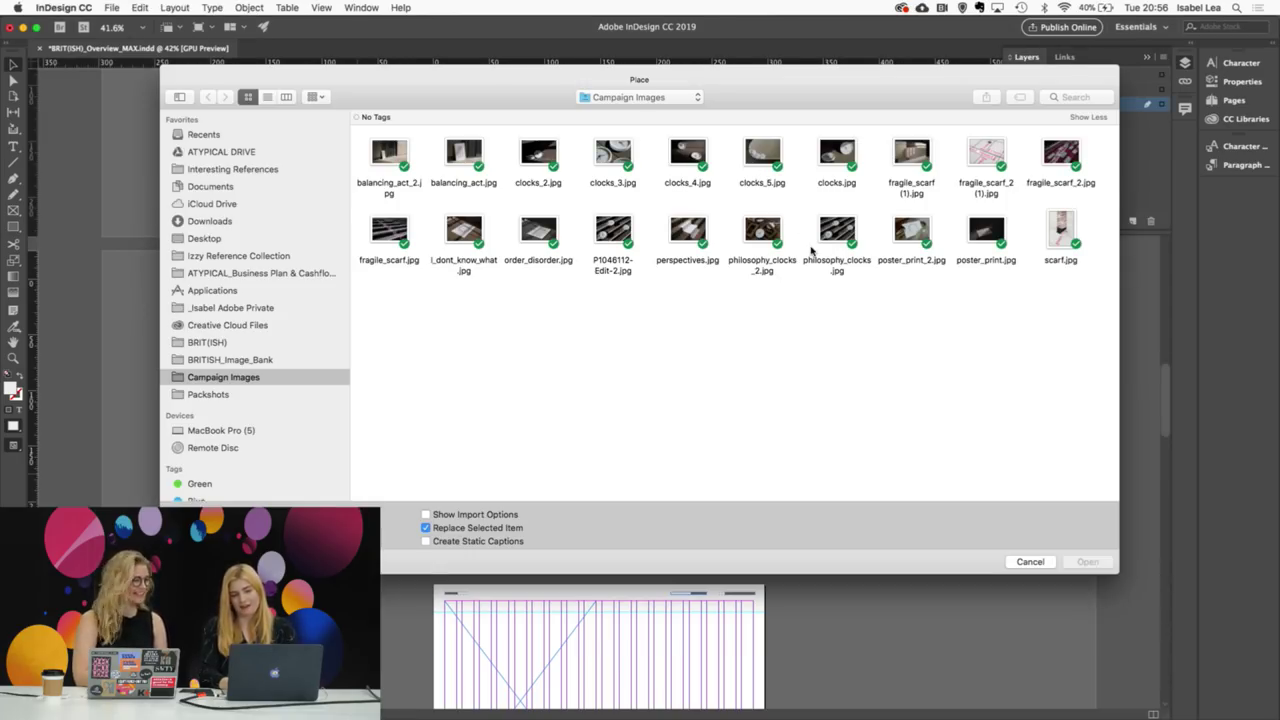
Step: Place perspectives.jpg, the PERSPECTIVES staircase photo, into the next placeholder frame
{"action": "left_click", "coordinate": [688, 225]}
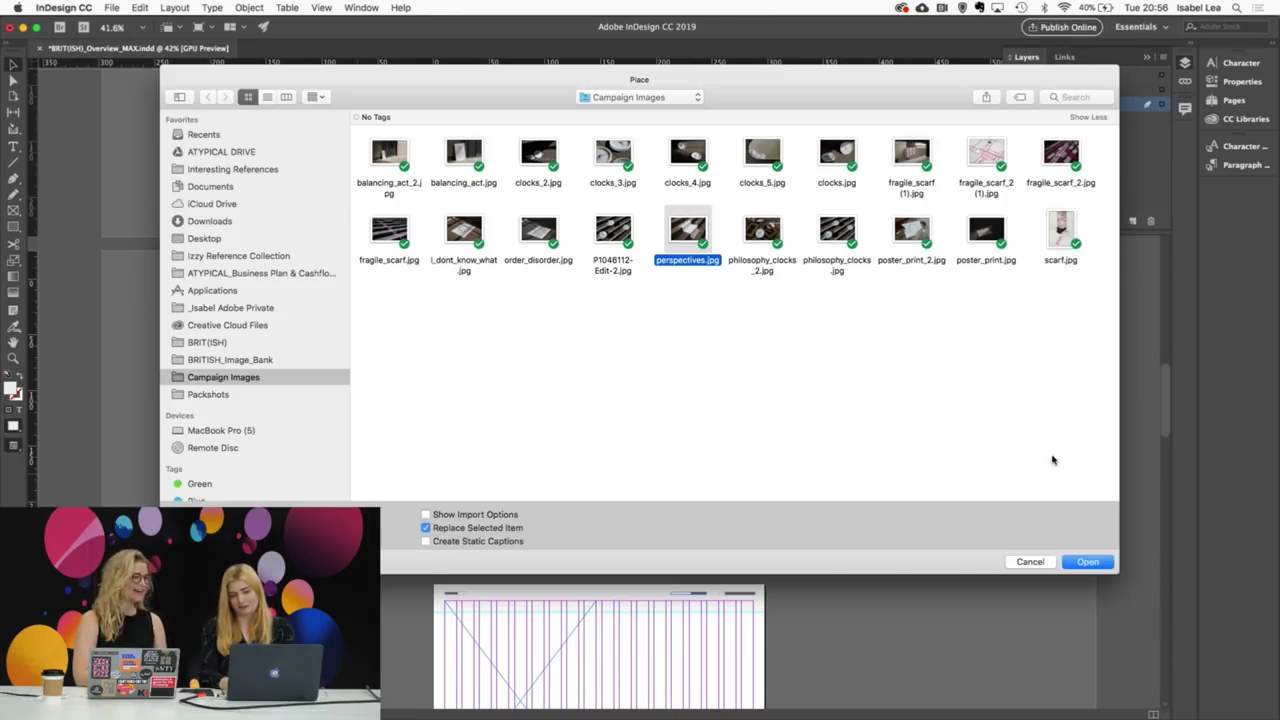
{"action": "left_click", "coordinate": [1088, 561]}
{"action": "scroll", "coordinate": [975, 650], "scroll_direction": "down", "scroll_amount": 10}
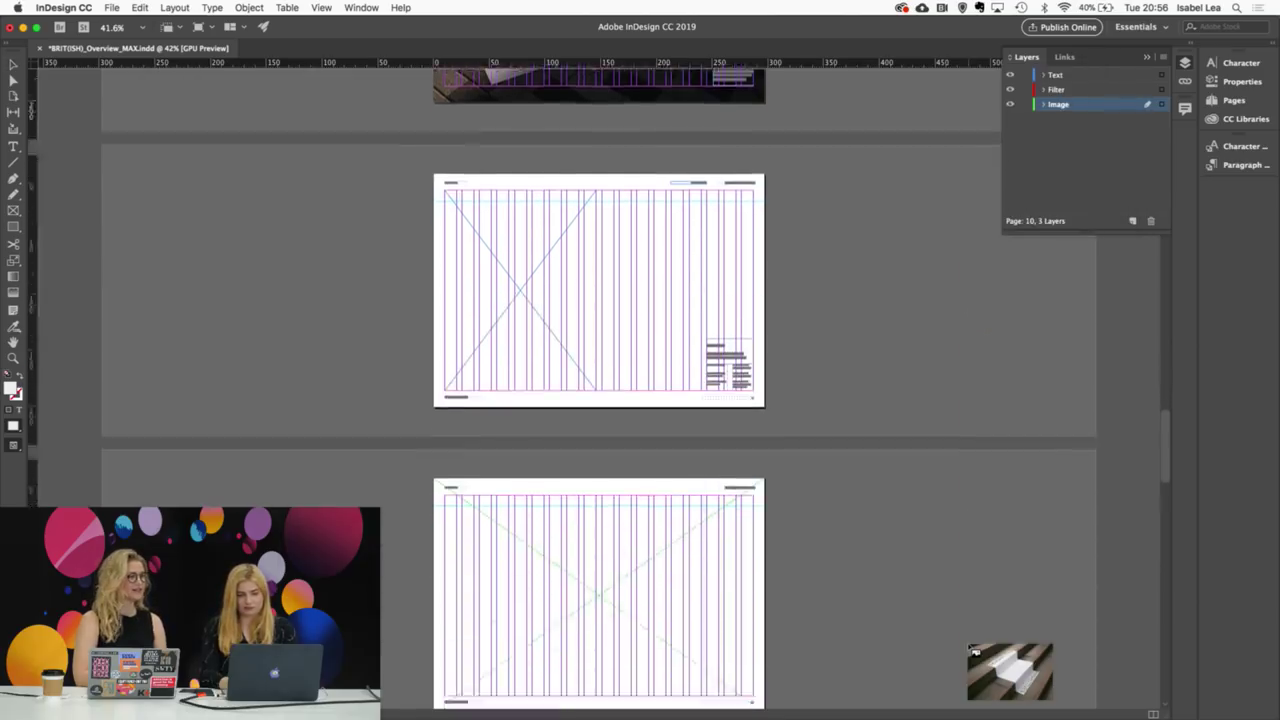
{"action": "scroll", "coordinate": [792, 456], "scroll_direction": "up", "scroll_amount": 3}
{"action": "scroll", "coordinate": [790, 455], "scroll_direction": "down", "scroll_amount": 3}
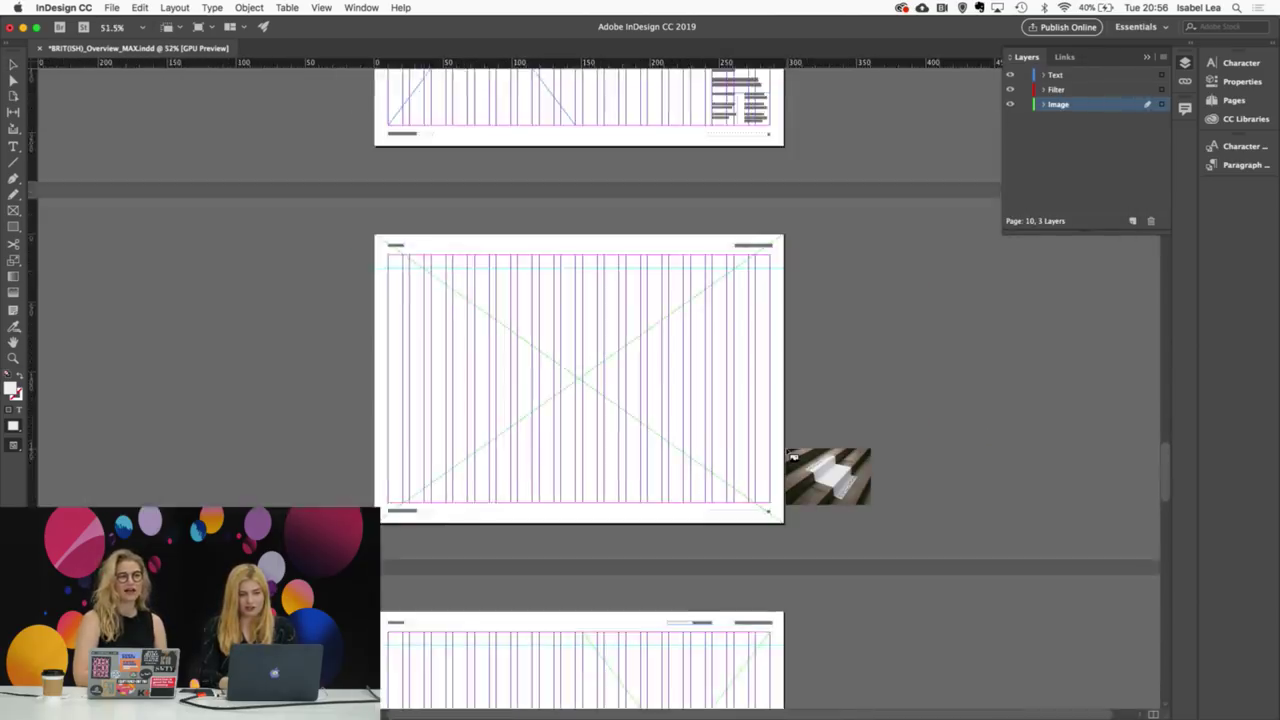
{"action": "scroll", "coordinate": [790, 455], "scroll_direction": "down", "scroll_amount": 5}
{"action": "scroll", "coordinate": [790, 455], "scroll_direction": "up", "scroll_amount": 3}
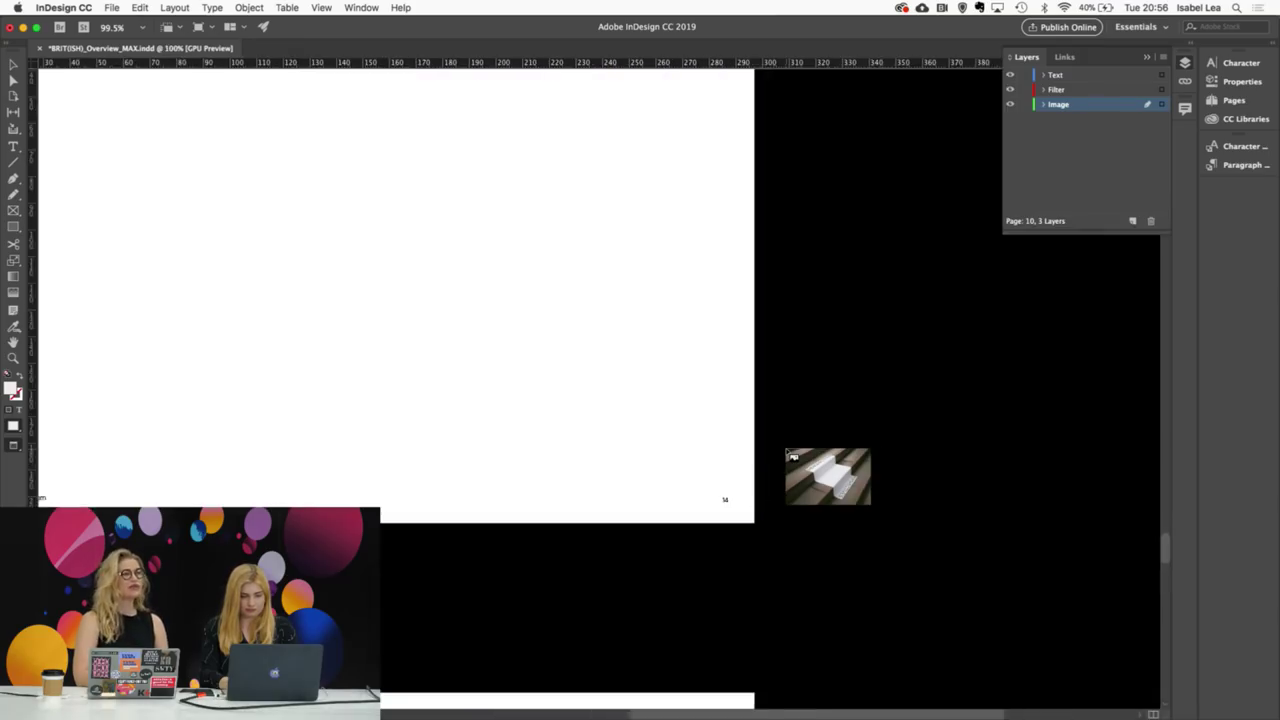
{"action": "key", "text": "w"}
{"action": "scroll", "coordinate": [806, 440], "scroll_direction": "down", "scroll_amount": 2}
{"action": "scroll", "coordinate": [806, 440], "scroll_direction": "down", "scroll_amount": 5}
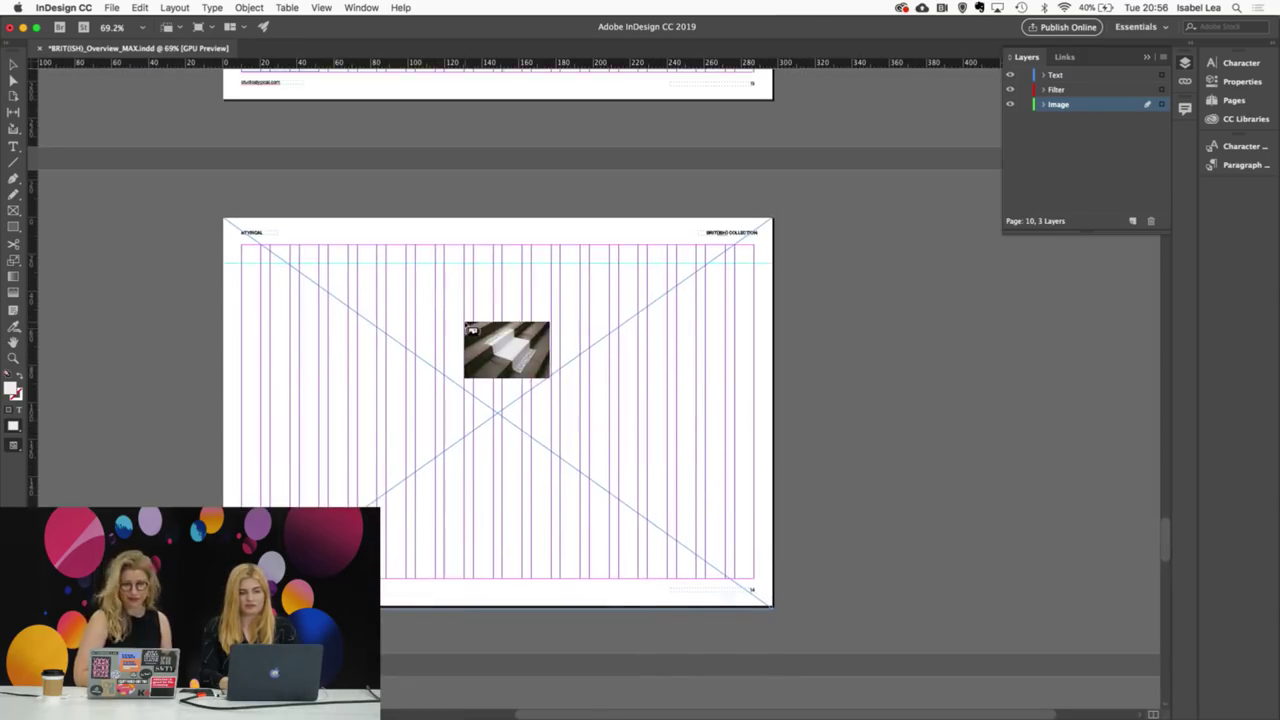
{"action": "left_click", "coordinate": [503, 385]}
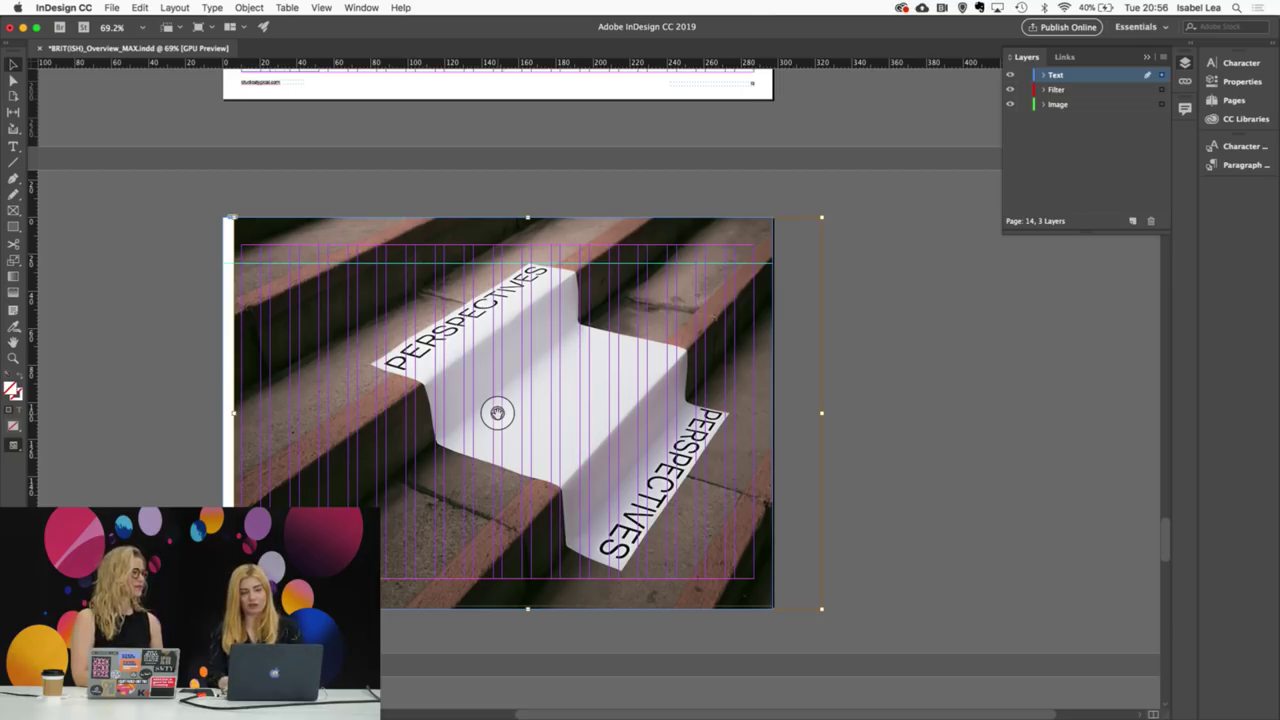
Step: Nudge the staircase photo left within its frame twice, checking it in Preview mode
{"action": "key", "text": "shift+Left"}
{"action": "key", "text": "shift+Left"}
{"action": "key", "text": "shift+Left"}
{"action": "key", "text": "shift+Left"}
{"action": "key", "text": "shift+Left"}
{"action": "key", "text": "shift+Left"}
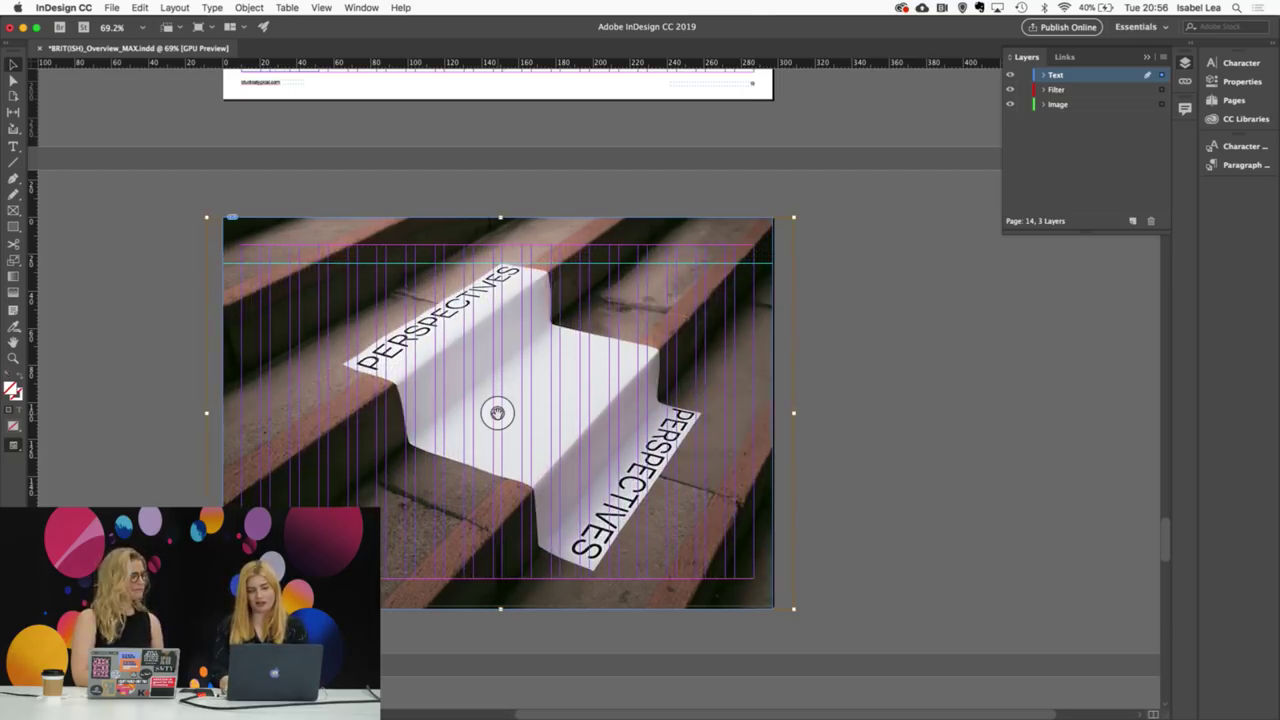
{"action": "left_click", "coordinate": [850, 410]}
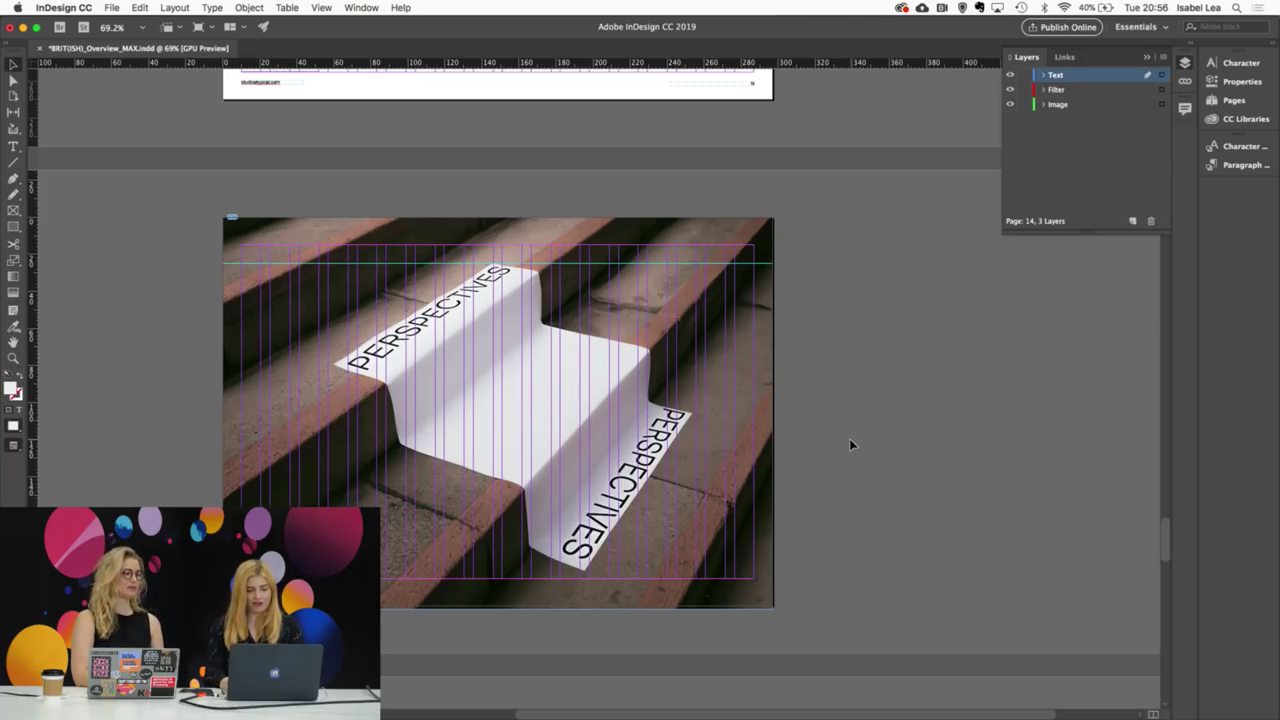
{"action": "key", "text": "w"}
{"action": "left_click", "coordinate": [497, 412]}
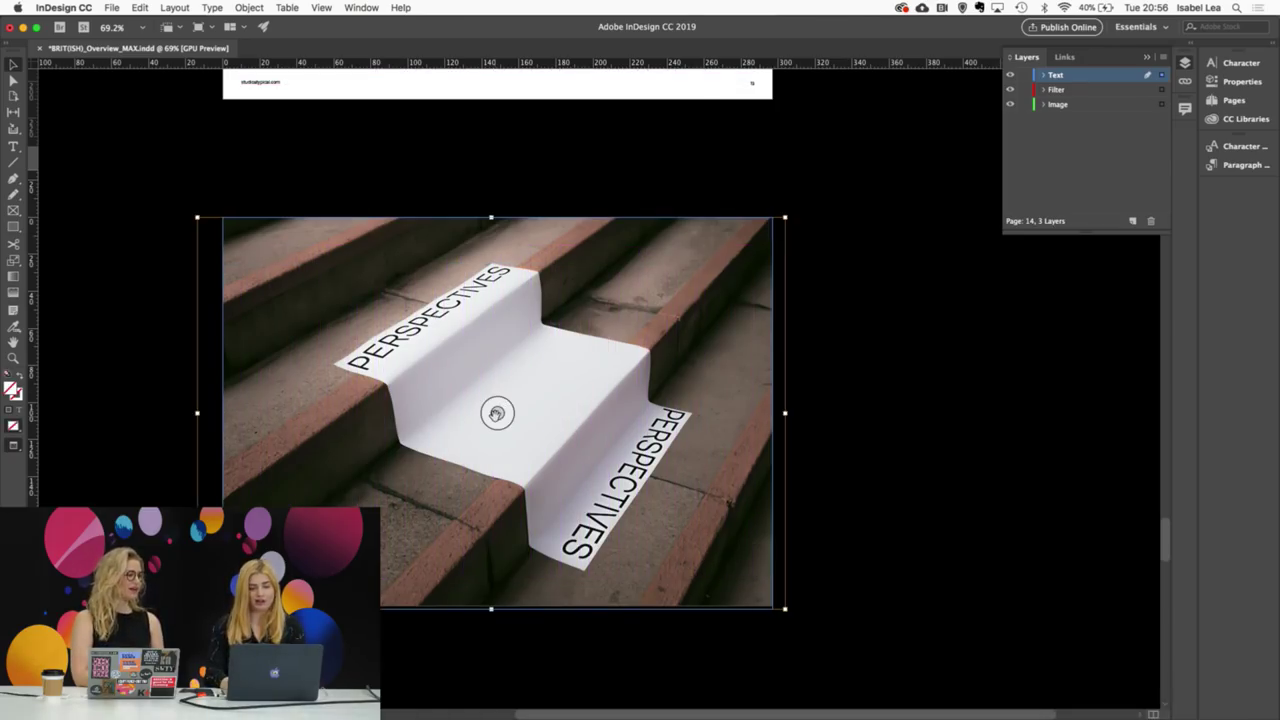
{"action": "key", "text": "shift+Left"}
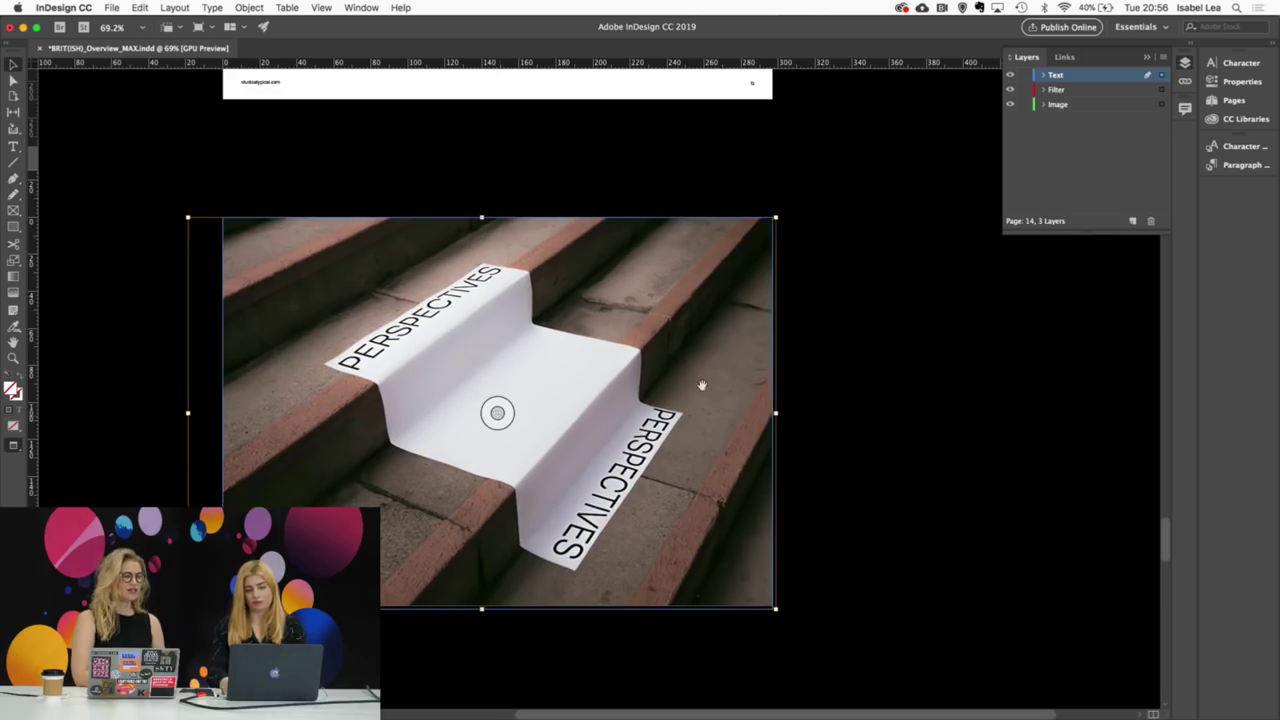
{"action": "left_click", "coordinate": [851, 414]}
{"action": "scroll", "coordinate": [851, 414], "scroll_direction": "down", "scroll_amount": 5}
{"action": "scroll", "coordinate": [851, 414], "scroll_direction": "down", "scroll_amount": 6}
{"action": "key", "text": "w"}
{"action": "scroll", "coordinate": [851, 410], "scroll_direction": "up", "scroll_amount": 3}
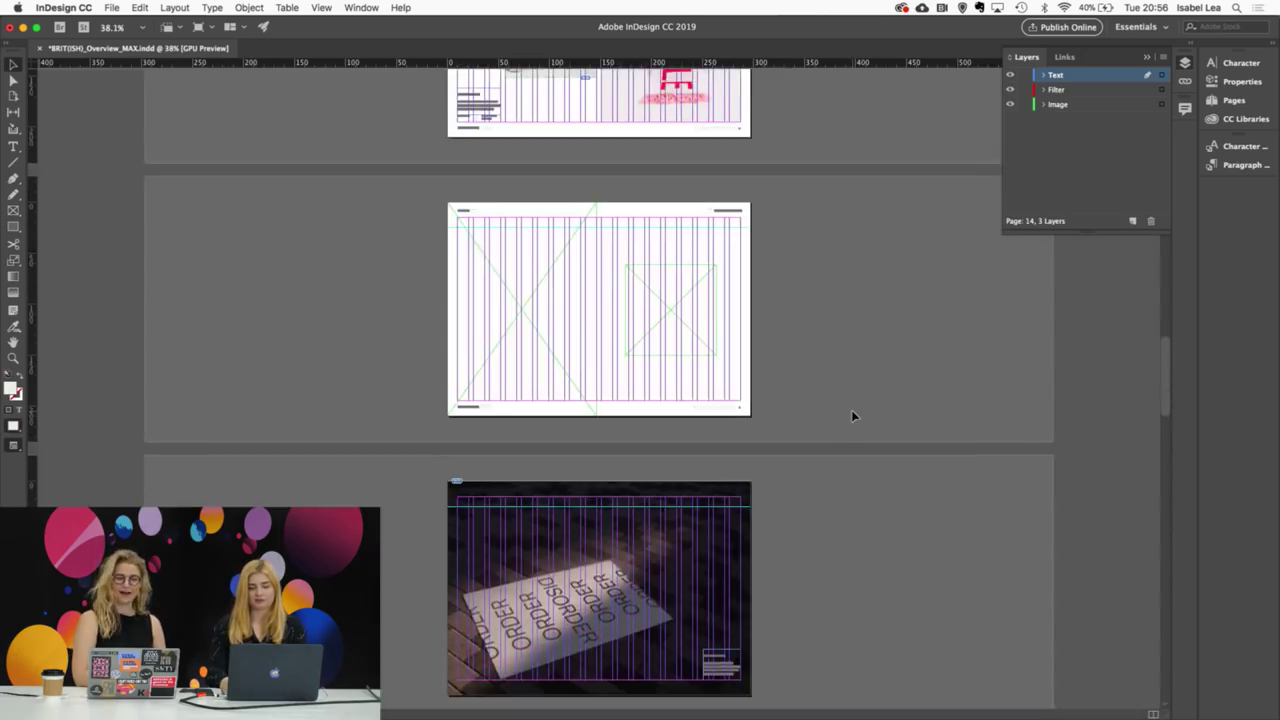
{"action": "scroll", "coordinate": [851, 410], "scroll_direction": "up", "scroll_amount": 4}
{"action": "scroll", "coordinate": [851, 410], "scroll_direction": "up", "scroll_amount": 3}
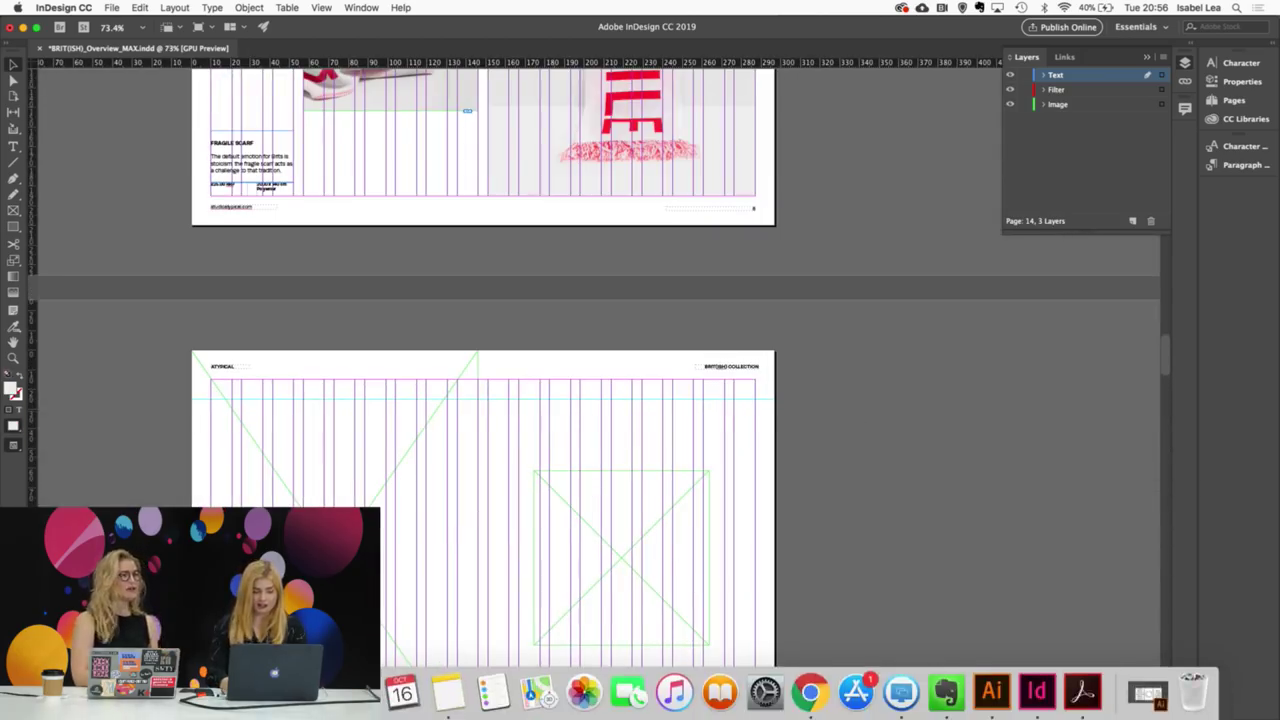
Step: Close a stray Finder window and return to the InDesign layout
{"action": "left_click", "coordinate": [403, 692]}
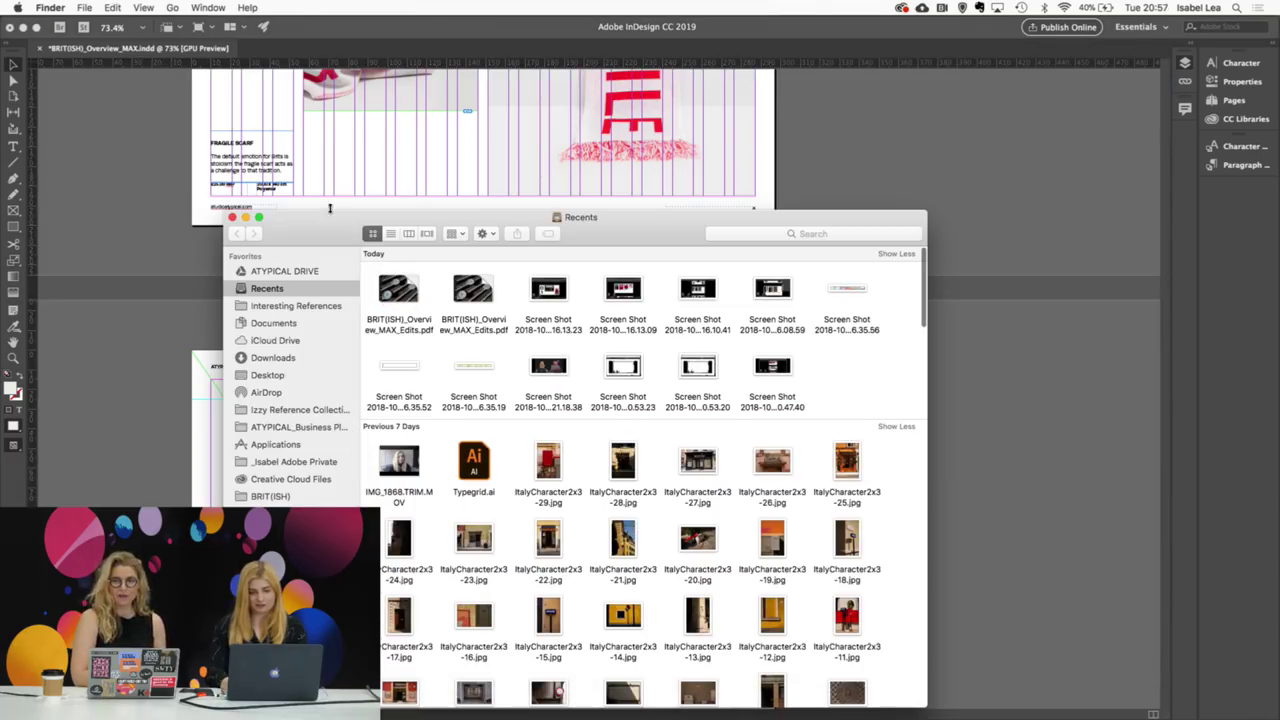
{"action": "left_click", "coordinate": [232, 217]}
{"action": "left_click", "coordinate": [918, 501]}
Step: In the Place dialog, browse to BRITISH_Image_Bank > Packshots > Clocks > Grey BG
{"action": "key", "text": "super+d"}
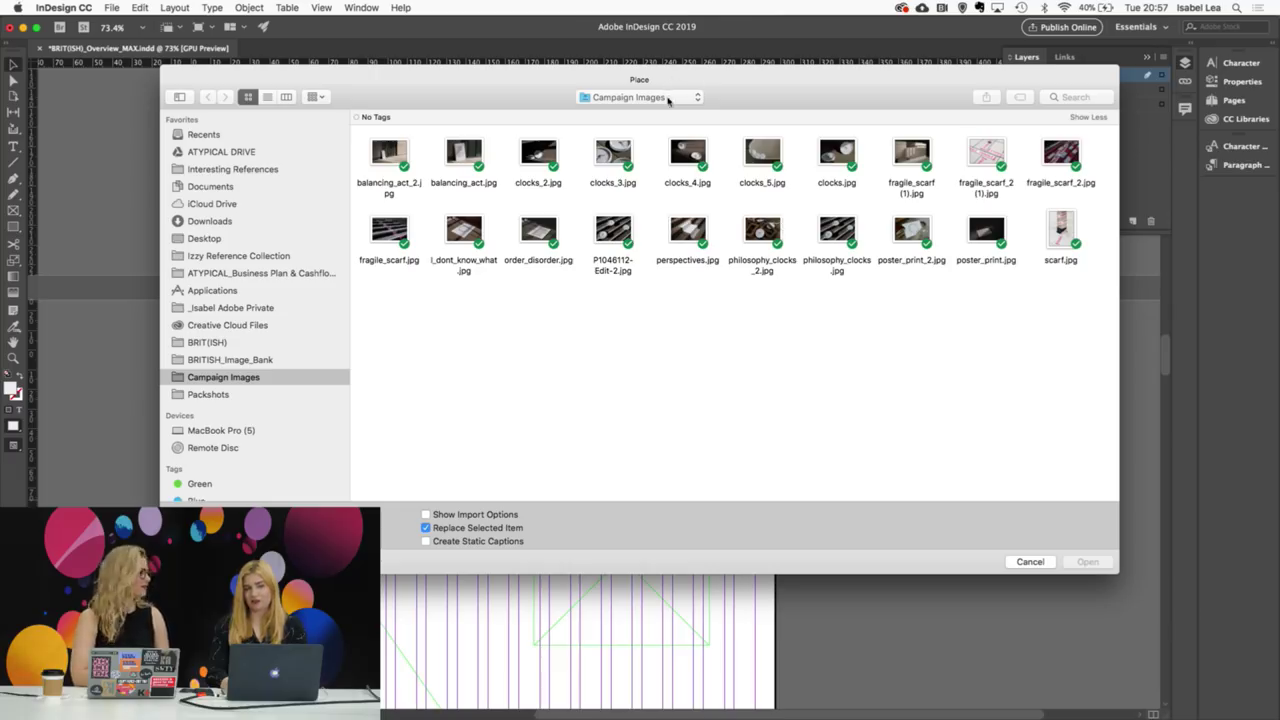
{"action": "left_click", "coordinate": [668, 97]}
{"action": "left_click", "coordinate": [668, 112]}
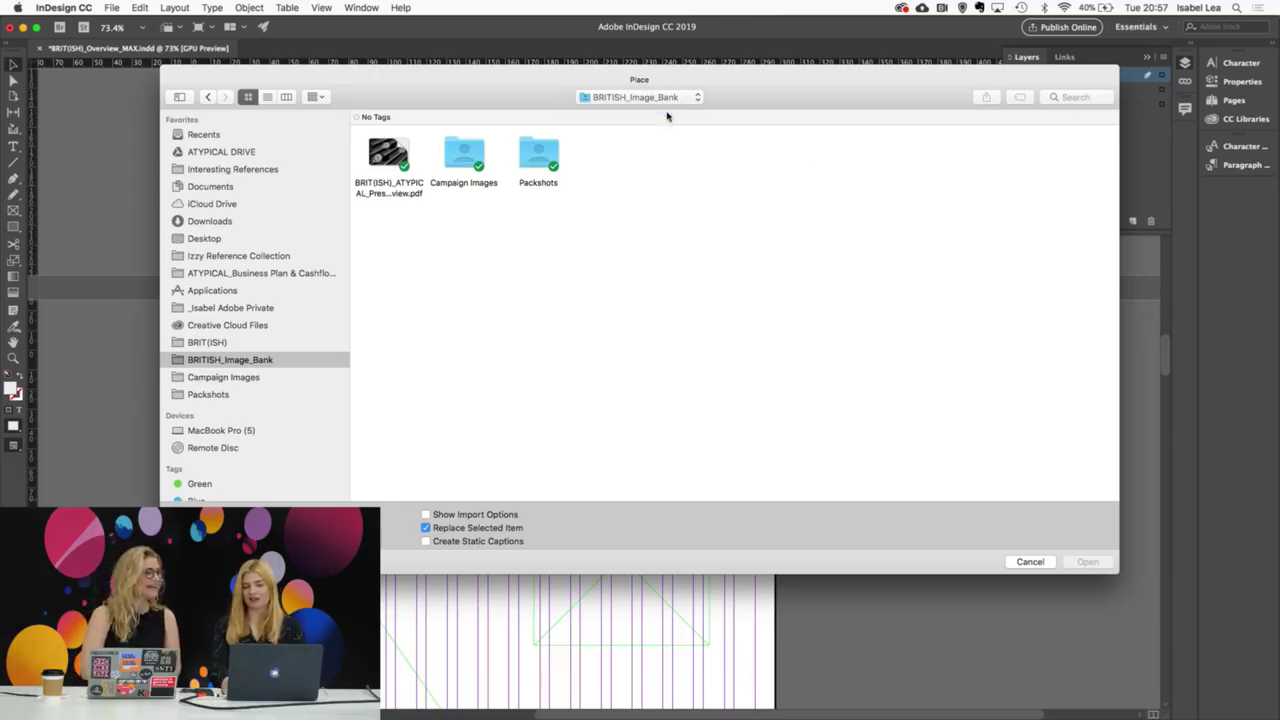
{"action": "double_click", "coordinate": [538, 160]}
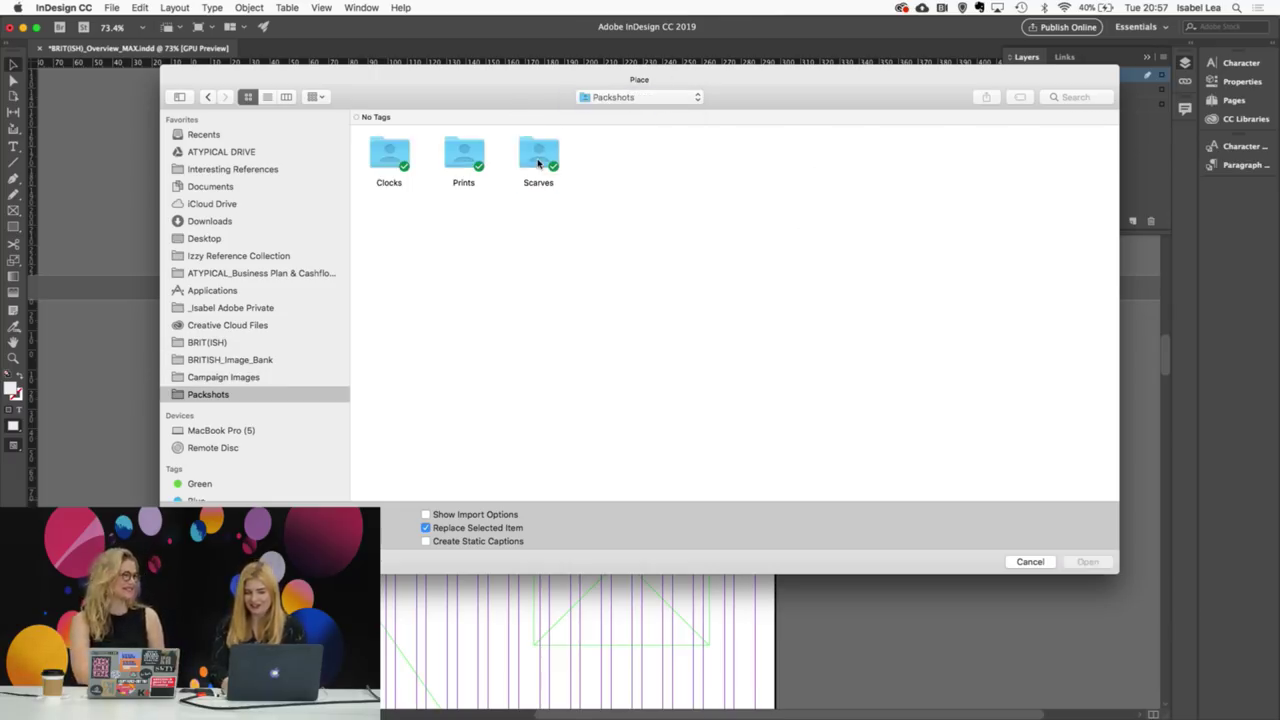
{"action": "double_click", "coordinate": [389, 155]}
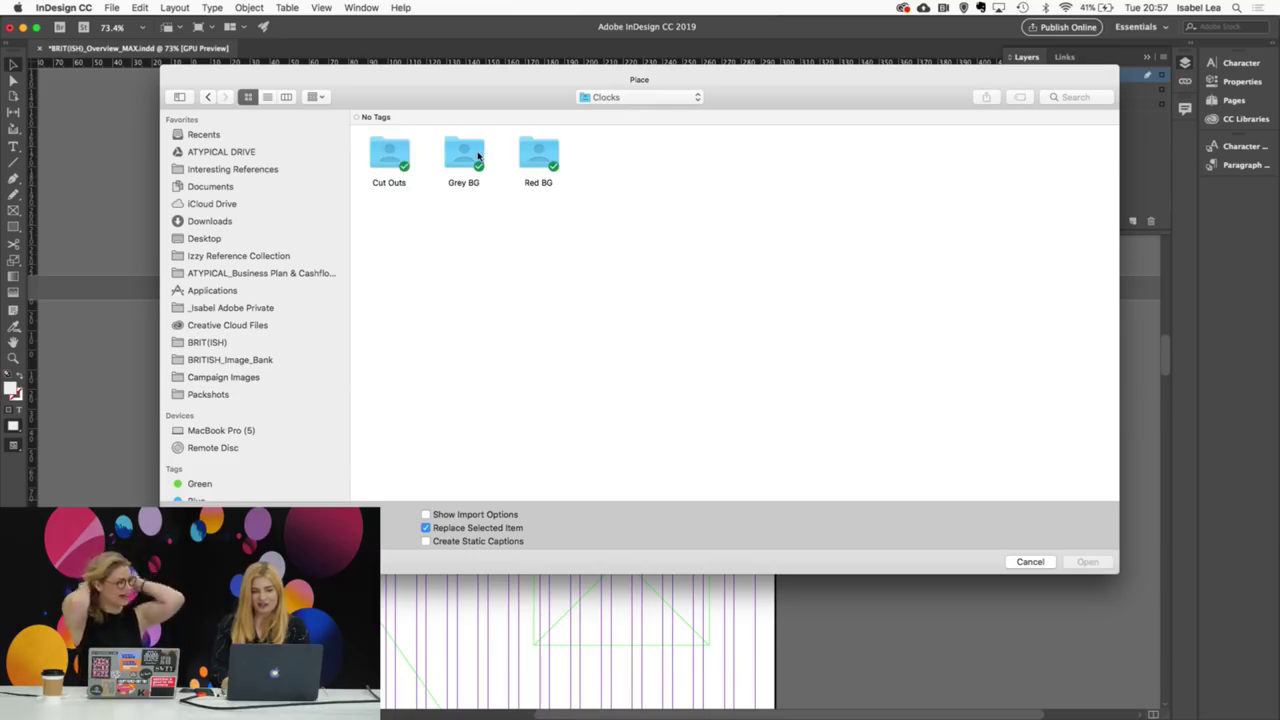
{"action": "double_click", "coordinate": [466, 155]}
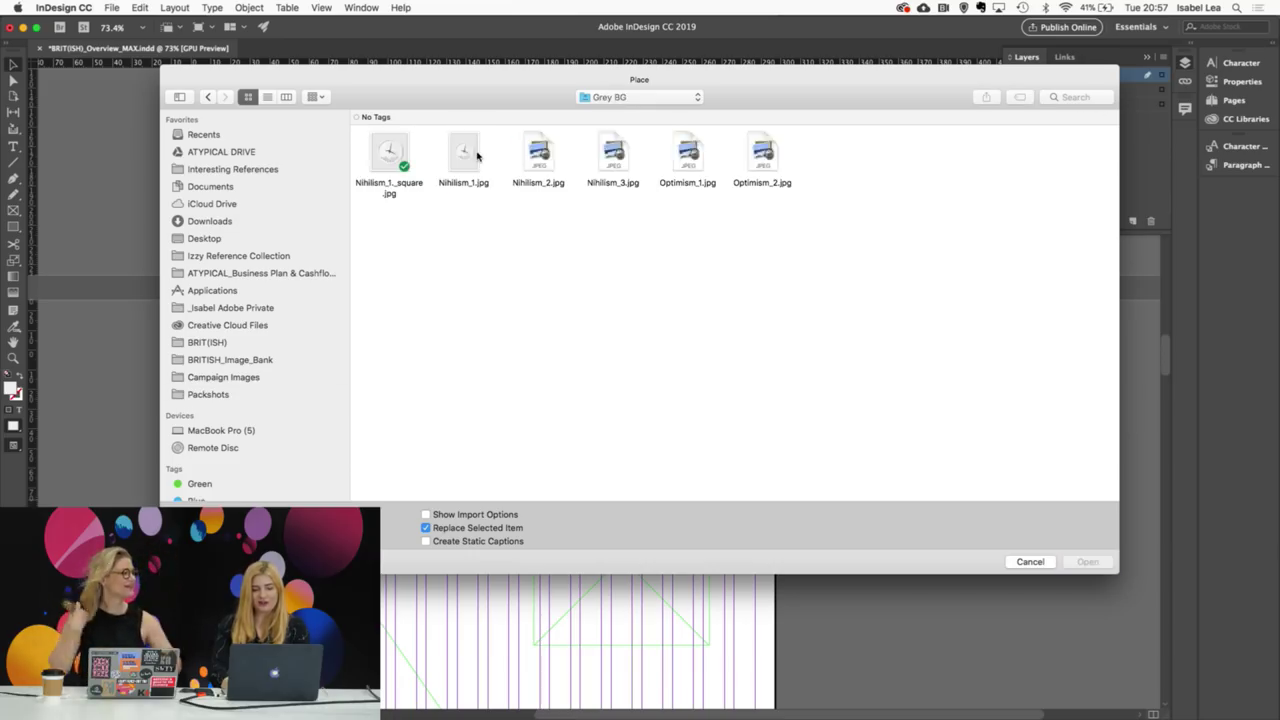
Step: Preview Nihilism_1_square.jpg and load it for placing
{"action": "left_click", "coordinate": [398, 153]}
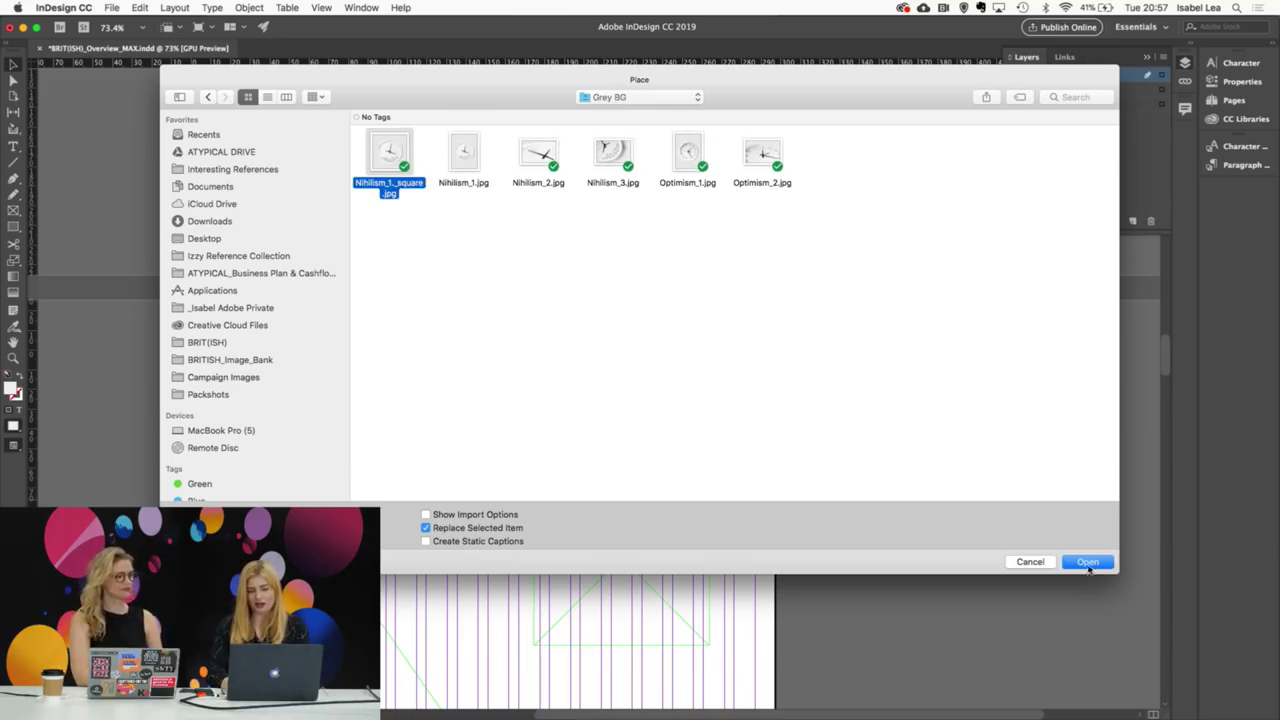
{"action": "key", "text": "space"}
{"action": "key", "text": "space"}
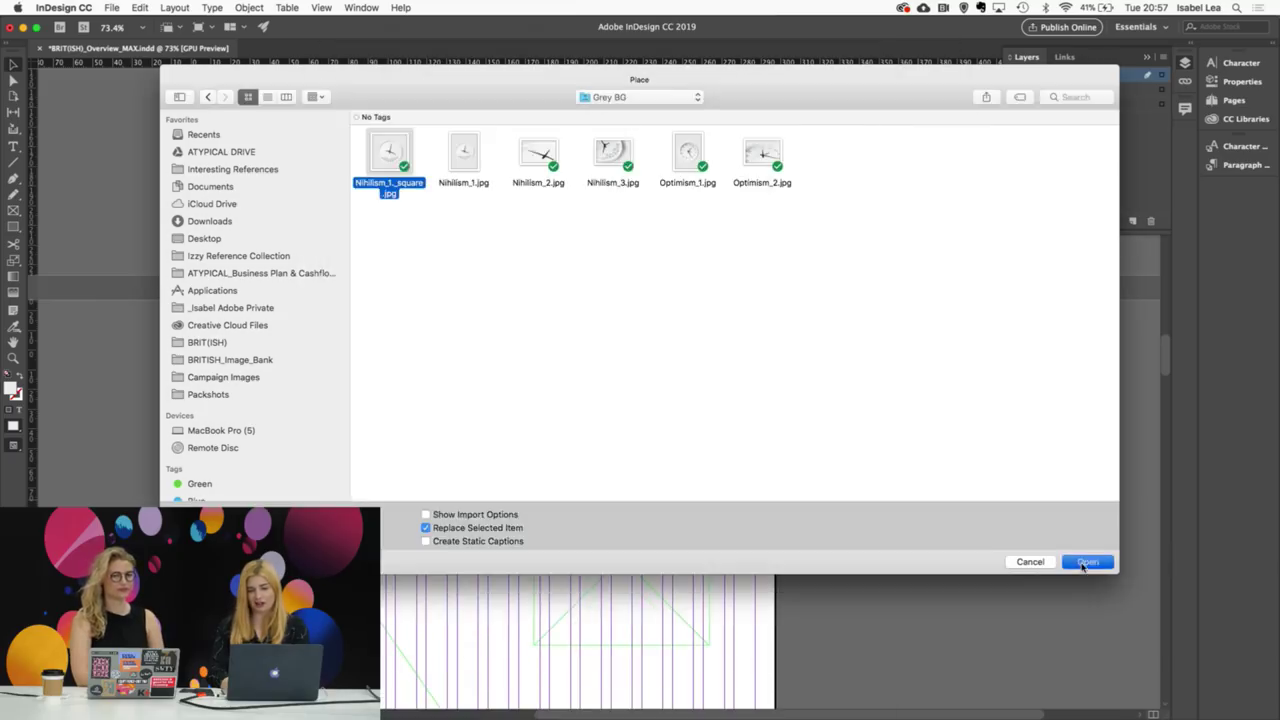
{"action": "left_click", "coordinate": [1087, 562]}
{"action": "scroll", "coordinate": [930, 560], "scroll_direction": "up", "scroll_amount": 10}
{"action": "scroll", "coordinate": [820, 492], "scroll_direction": "down", "scroll_amount": 15}
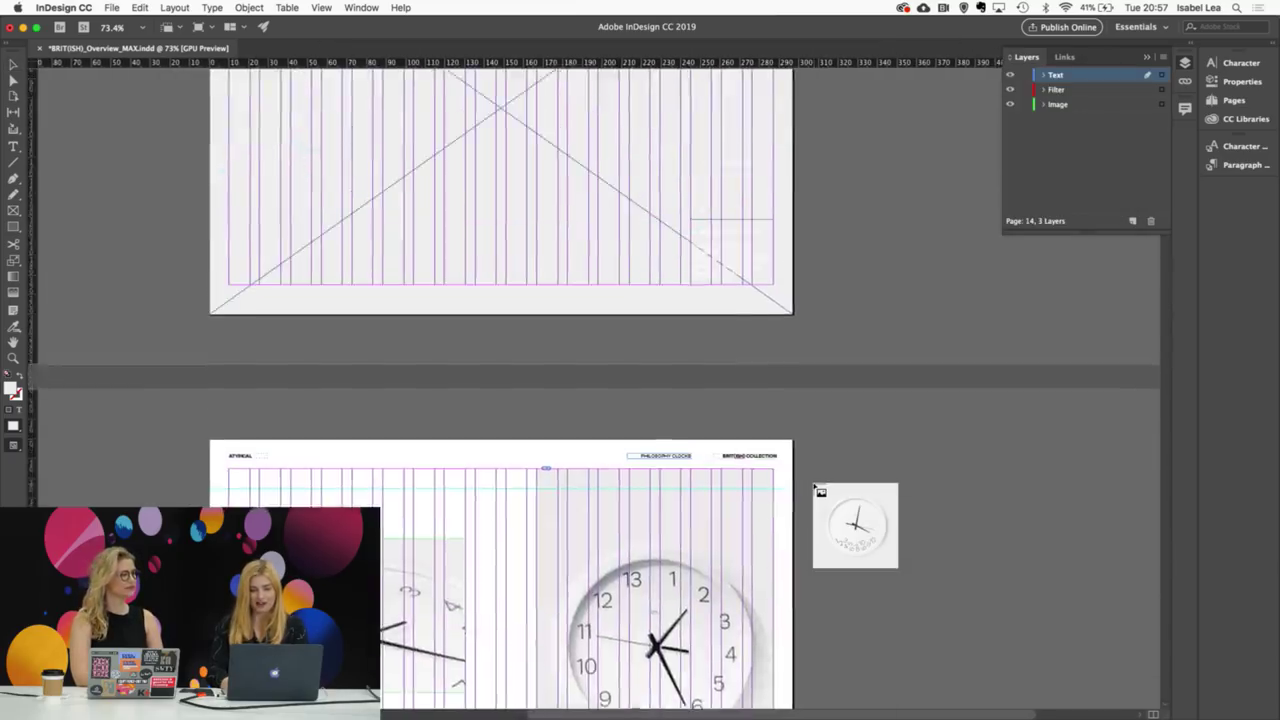
{"action": "scroll", "coordinate": [797, 486], "scroll_direction": "up", "scroll_amount": 3}
{"action": "scroll", "coordinate": [797, 486], "scroll_direction": "up", "scroll_amount": 1}
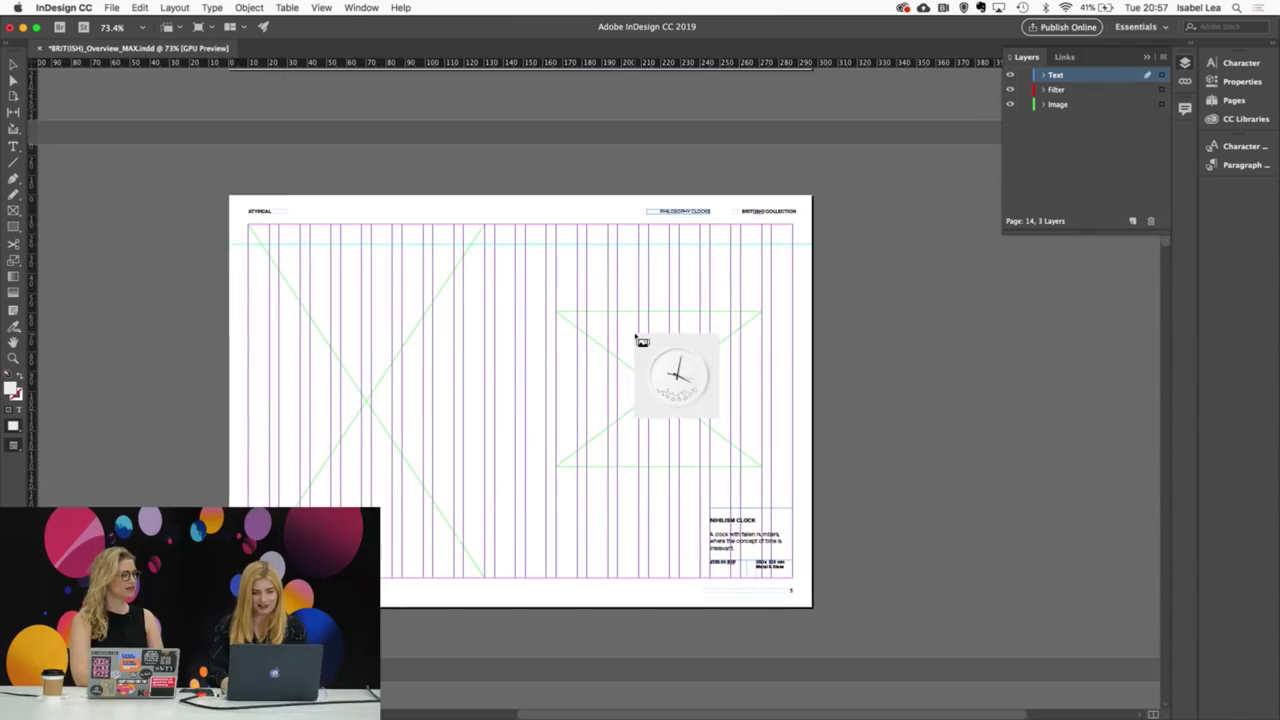
Step: Drop the square clock image into the right frame, then delete it
{"action": "left_click", "coordinate": [712, 405]}
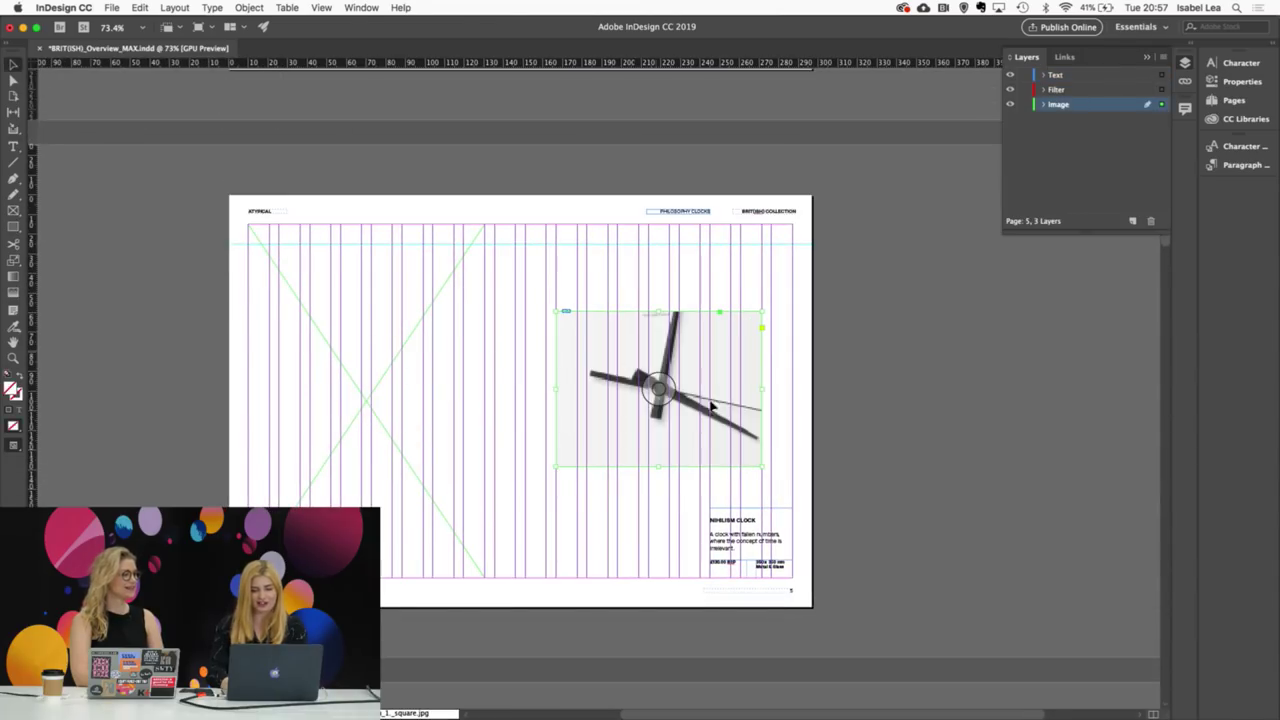
{"action": "left_click", "coordinate": [660, 389]}
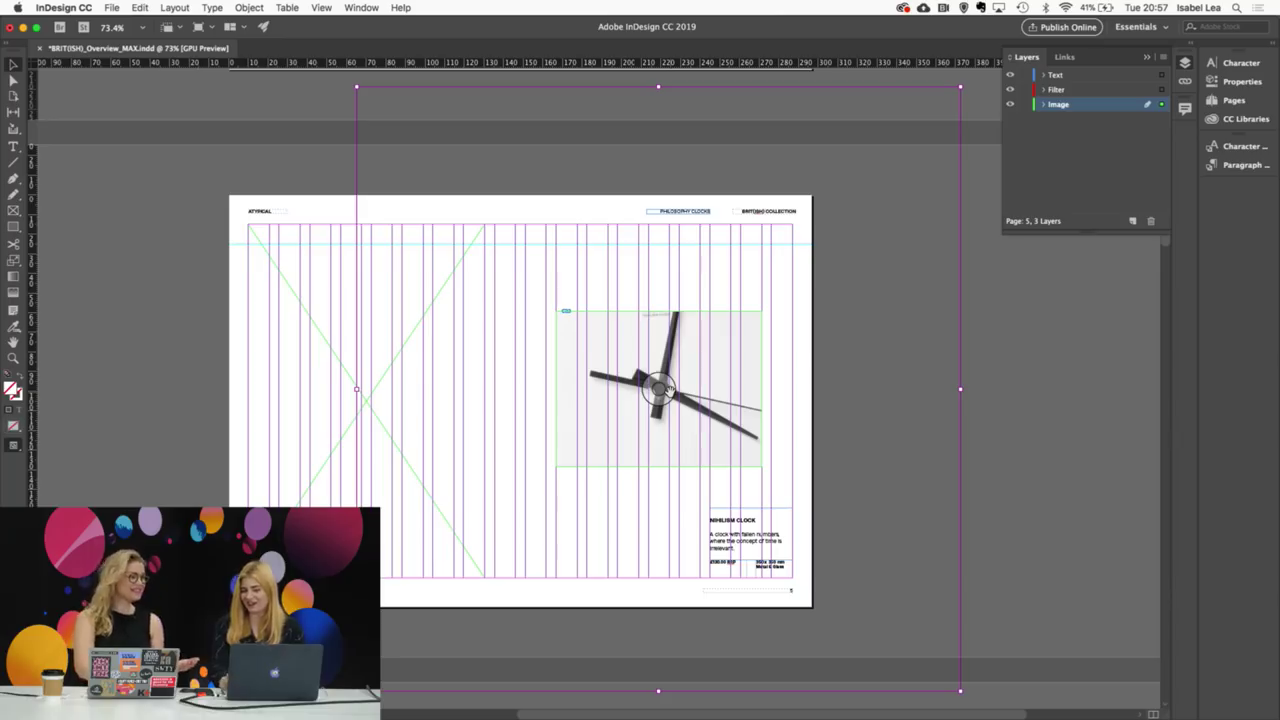
{"action": "key", "text": "Delete"}
Step: Place Nihilism_1.jpg in the left frame and shrink it so the whole dial shows
{"action": "key", "text": "super+d"}
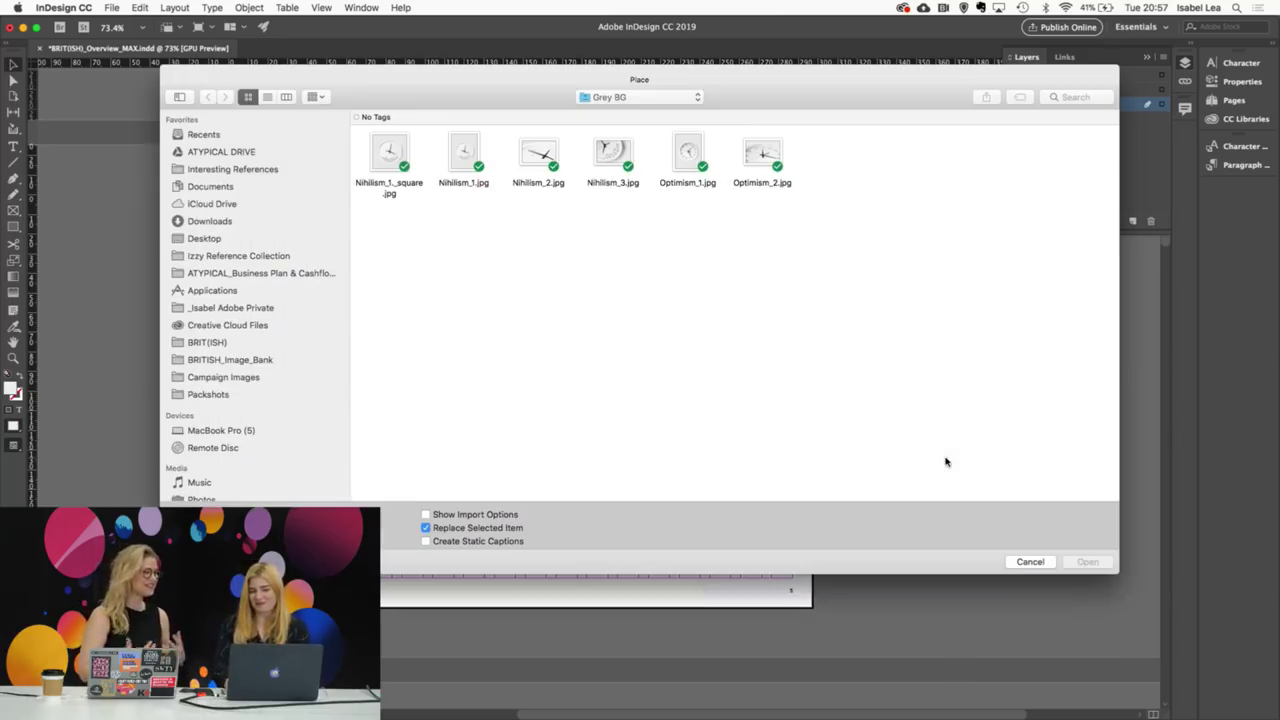
{"action": "left_click", "coordinate": [463, 153]}
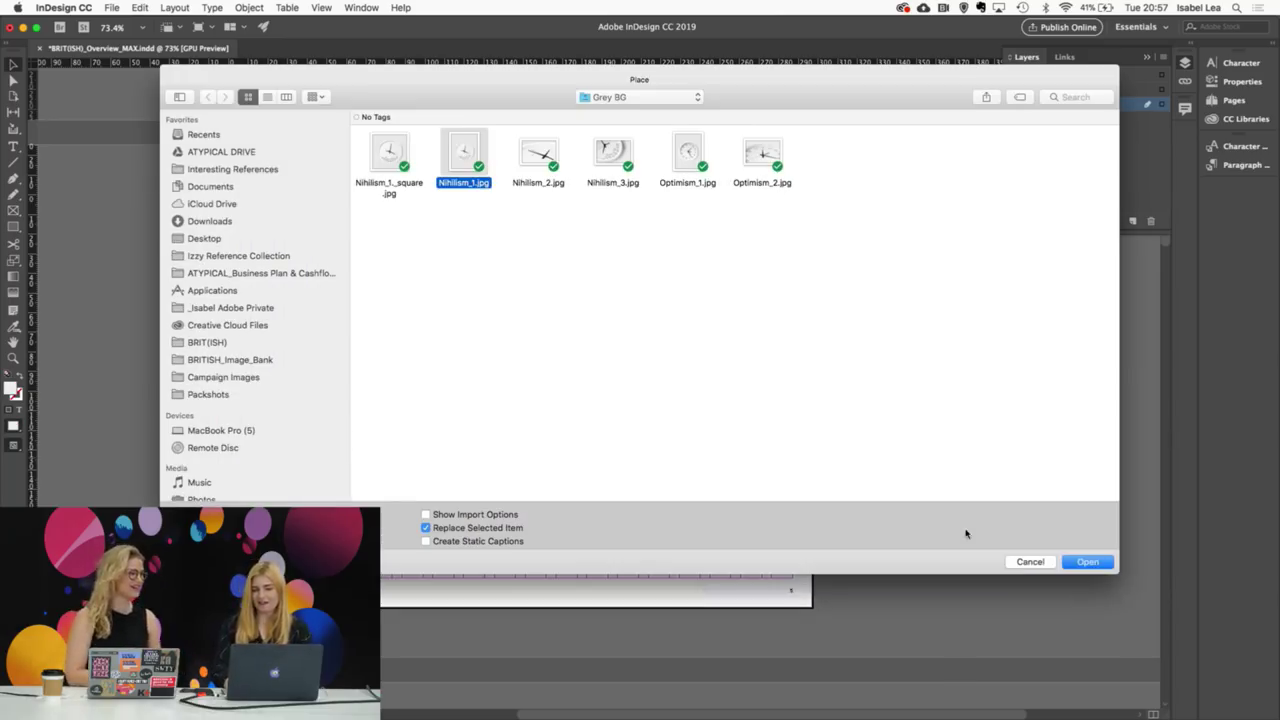
{"action": "left_click", "coordinate": [1087, 562]}
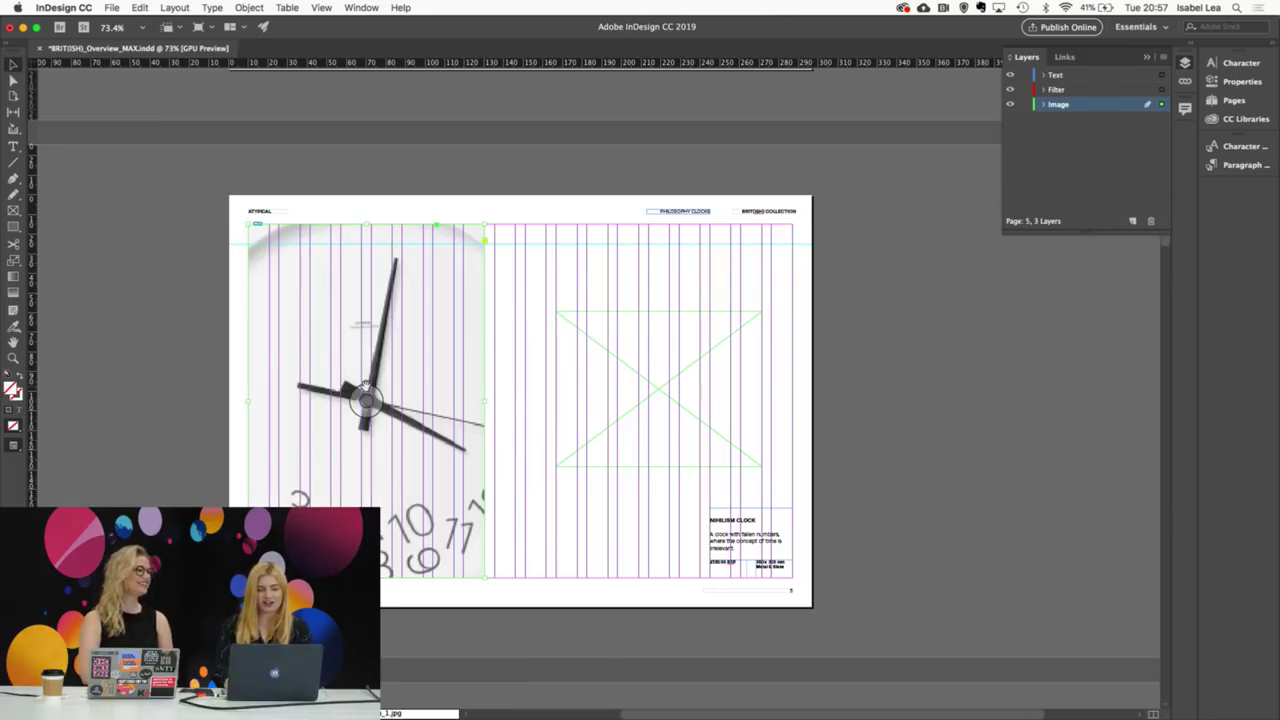
{"action": "left_click", "coordinate": [363, 396]}
{"action": "key", "text": "super+alt+shift+c"}
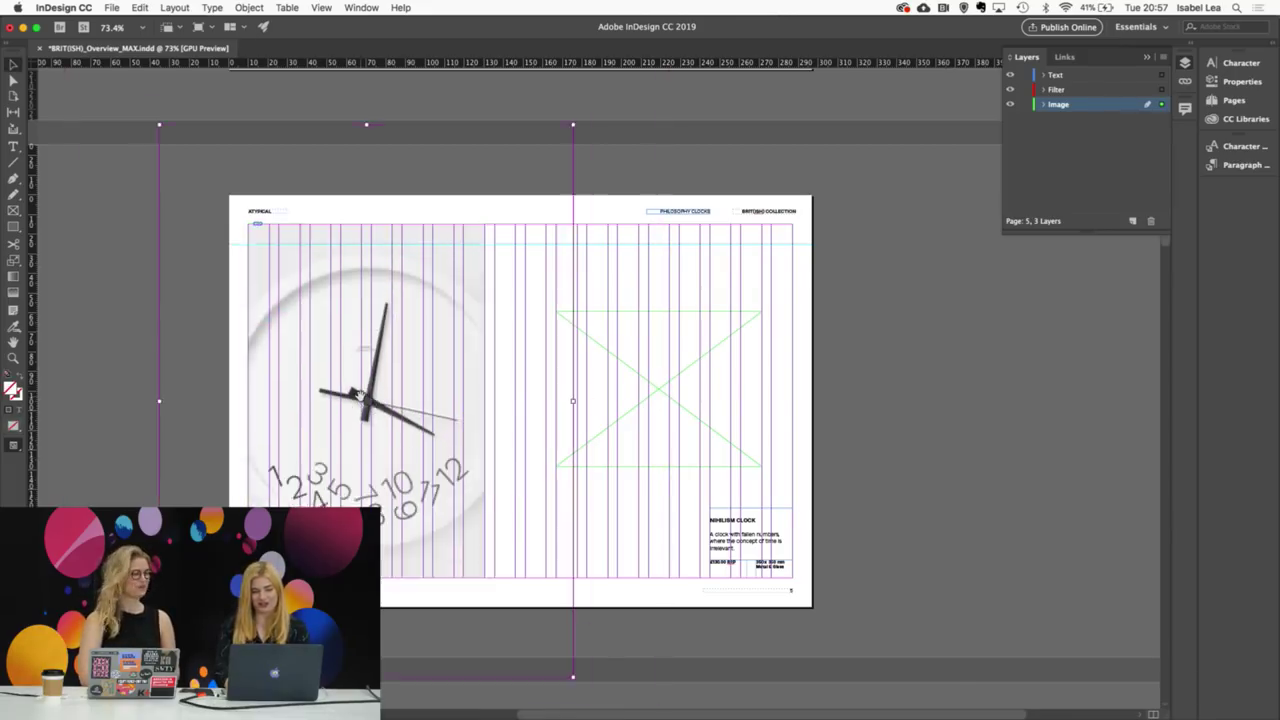
{"action": "key", "text": "super+alt+comma"}
{"action": "key", "text": "super+alt+comma"}
{"action": "key", "text": "super+alt+comma"}
{"action": "key", "text": "super+alt+comma"}
{"action": "key", "text": "super+alt+comma"}
{"action": "key", "text": "super+alt+comma"}
{"action": "key", "text": "super+alt+comma"}
{"action": "key", "text": "super+alt+comma"}
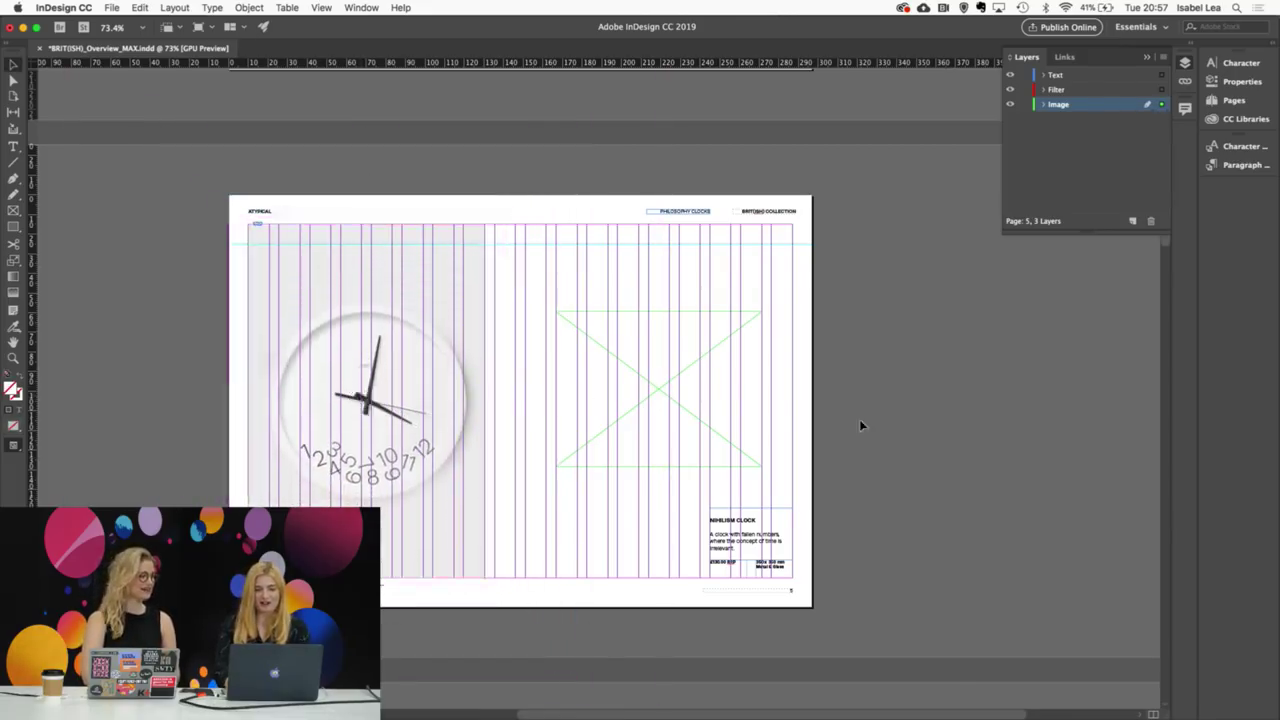
{"action": "key", "text": "w"}
{"action": "scroll", "coordinate": [494, 320], "scroll_direction": "up", "scroll_amount": 5}
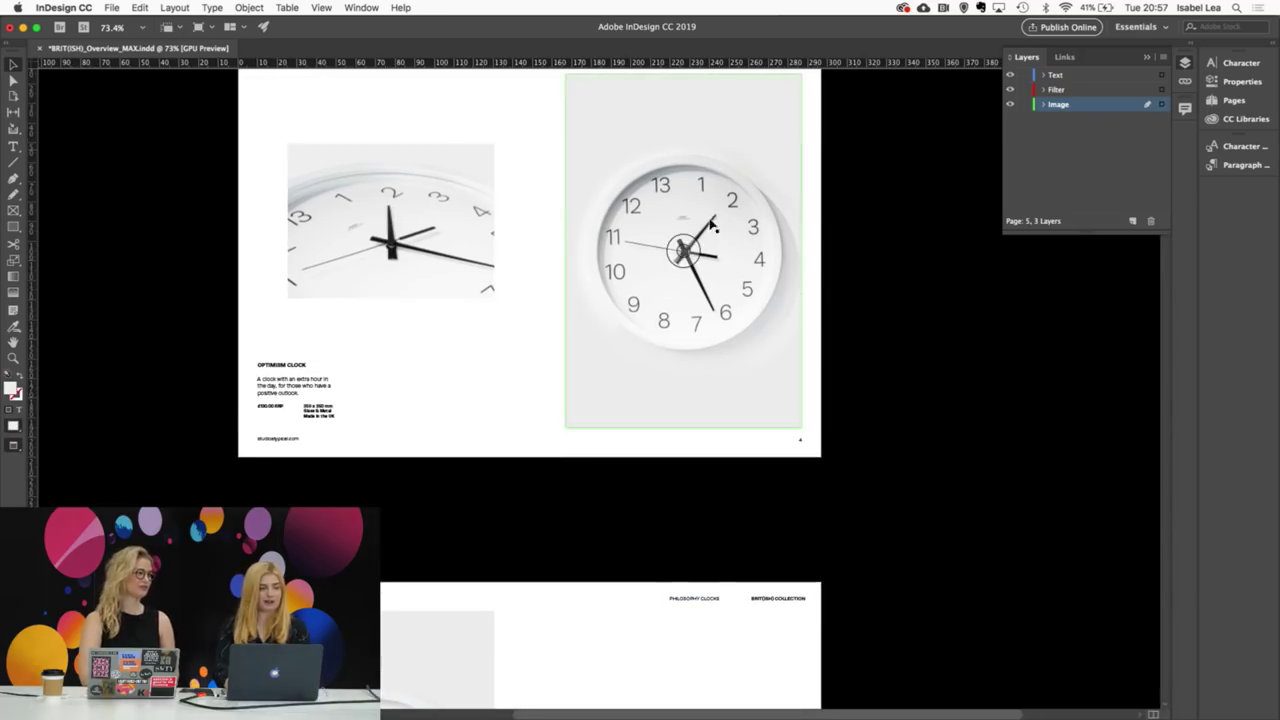
{"action": "scroll", "coordinate": [608, 337], "scroll_direction": "down", "scroll_amount": 5}
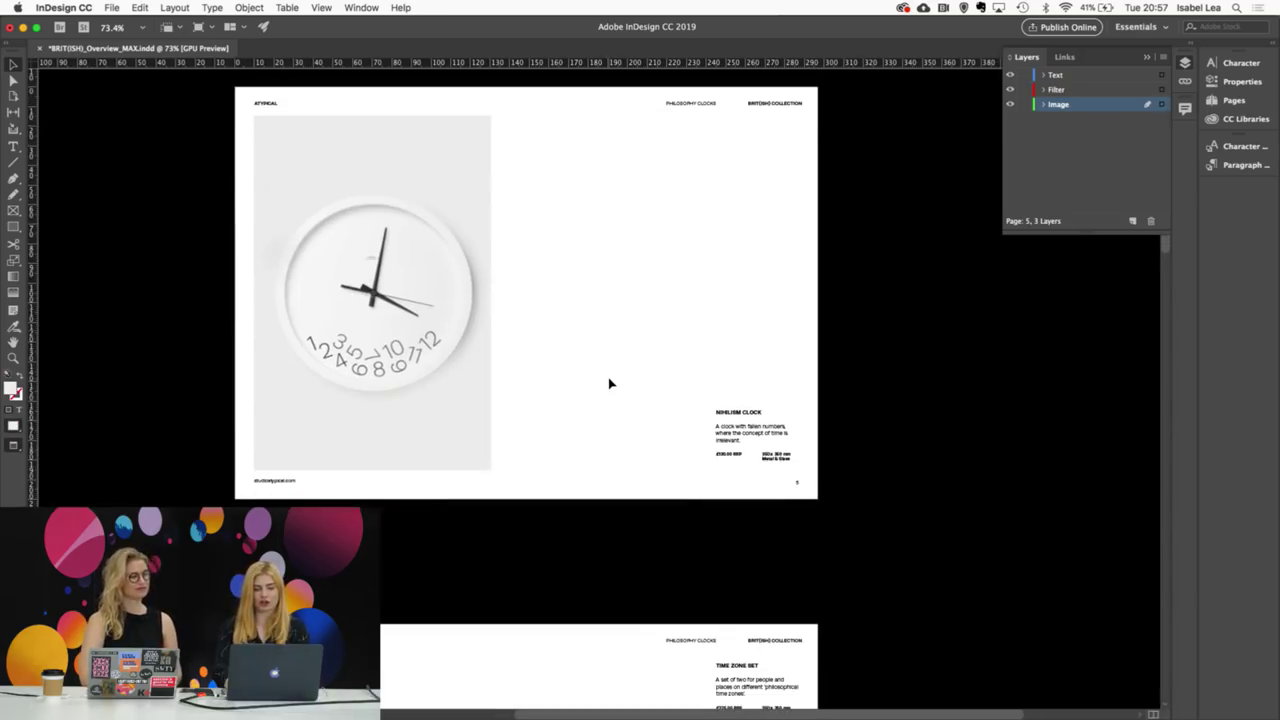
Step: Place Nihilism_2.jpg in the right frame, scale it down about its centre, and present full-screen
{"action": "key", "text": "super+d"}
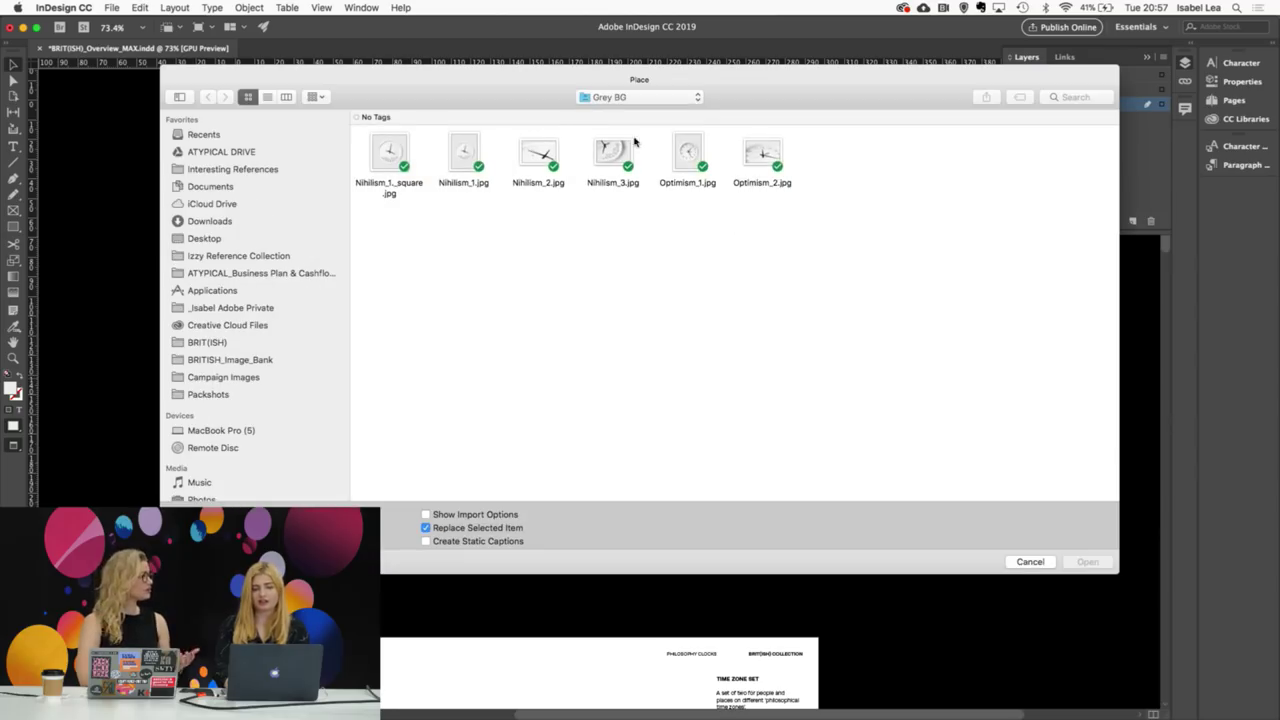
{"action": "left_click", "coordinate": [544, 151]}
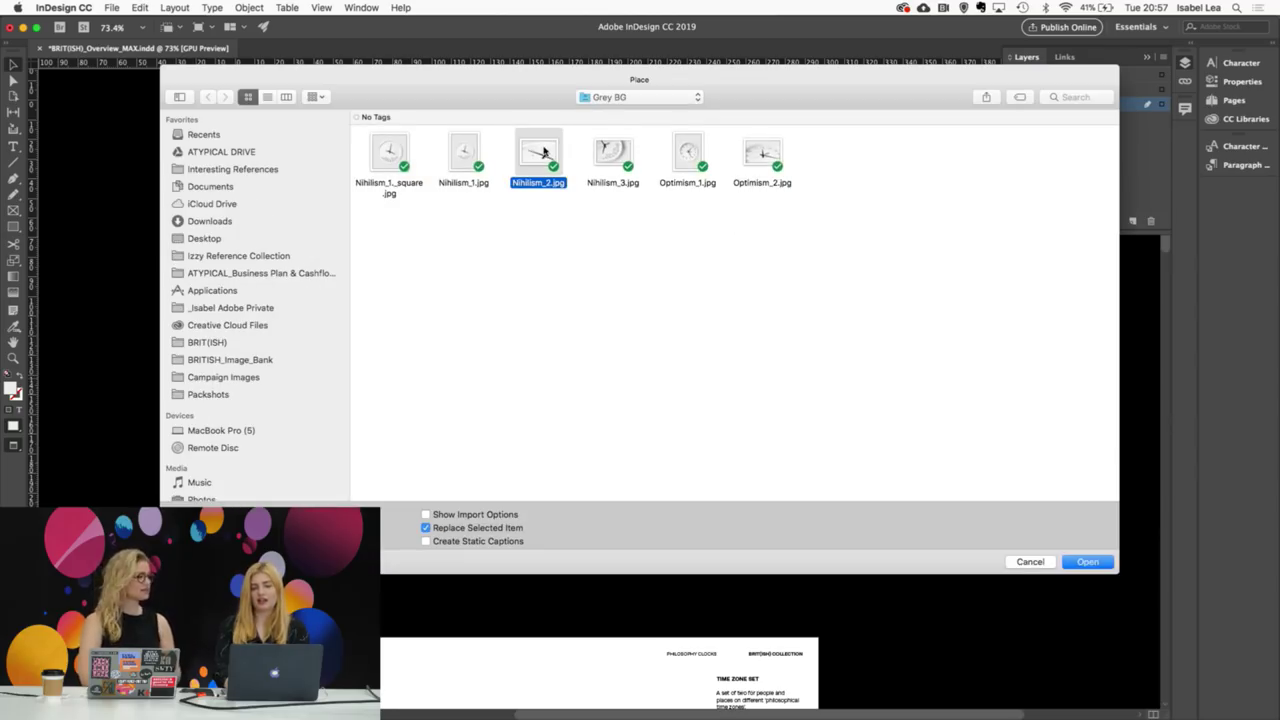
{"action": "left_click", "coordinate": [1087, 562]}
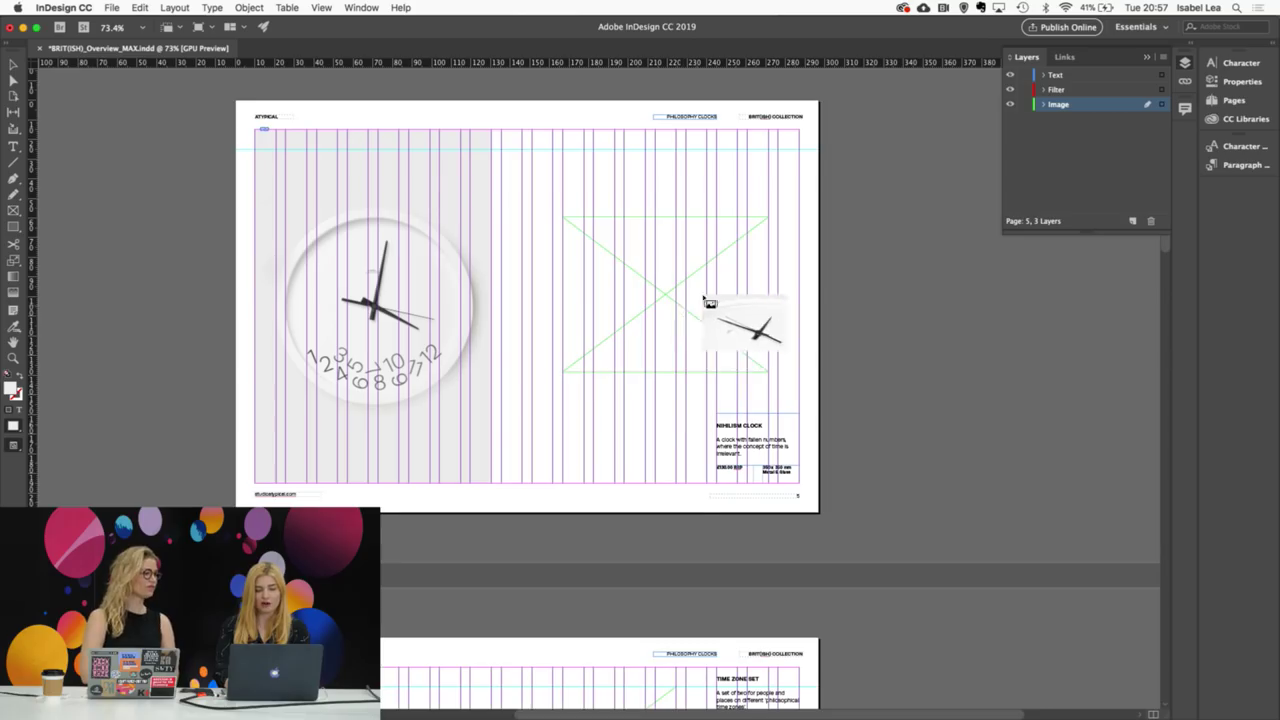
{"action": "left_click", "coordinate": [663, 274]}
{"action": "left_click", "coordinate": [667, 298]}
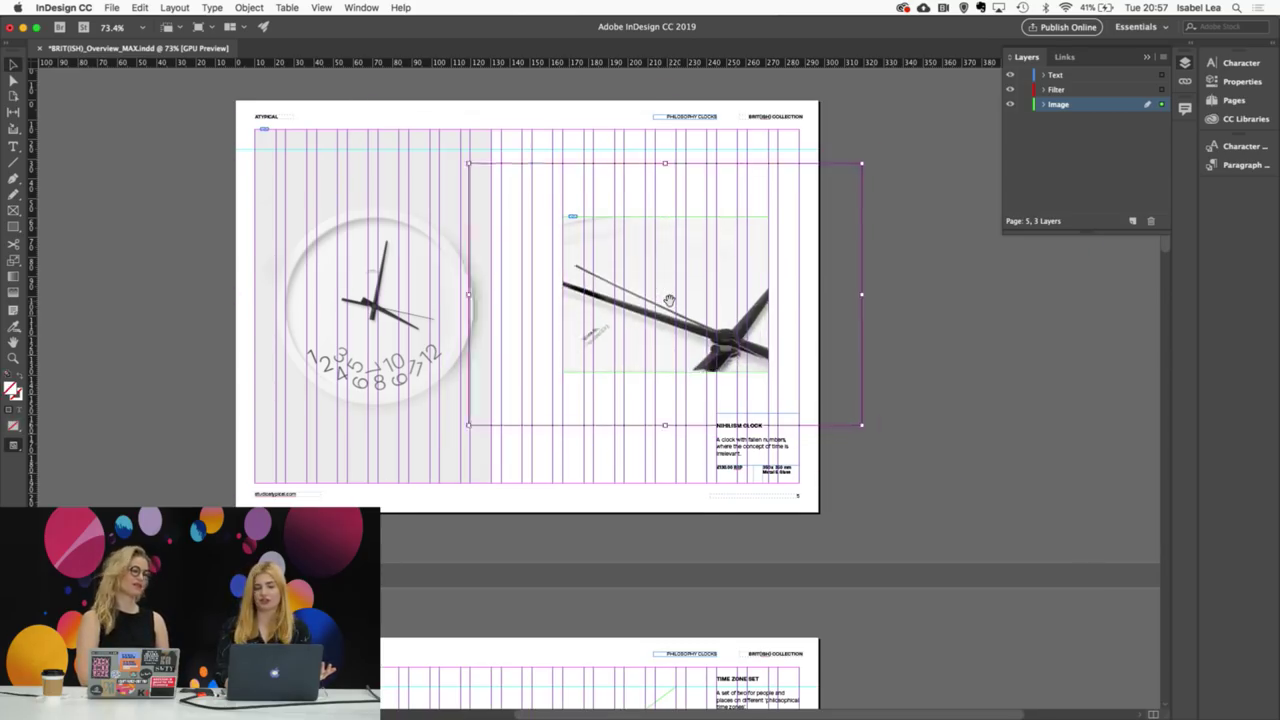
{"action": "key", "text": "super+alt+comma"}
{"action": "key", "text": "super+alt+comma"}
{"action": "key", "text": "super+alt+comma"}
{"action": "key", "text": "super+alt+comma"}
{"action": "key", "text": "super+alt+comma"}
{"action": "key", "text": "super+alt+comma"}
{"action": "key", "text": "super+alt+comma"}
{"action": "key", "text": "super+alt+comma"}
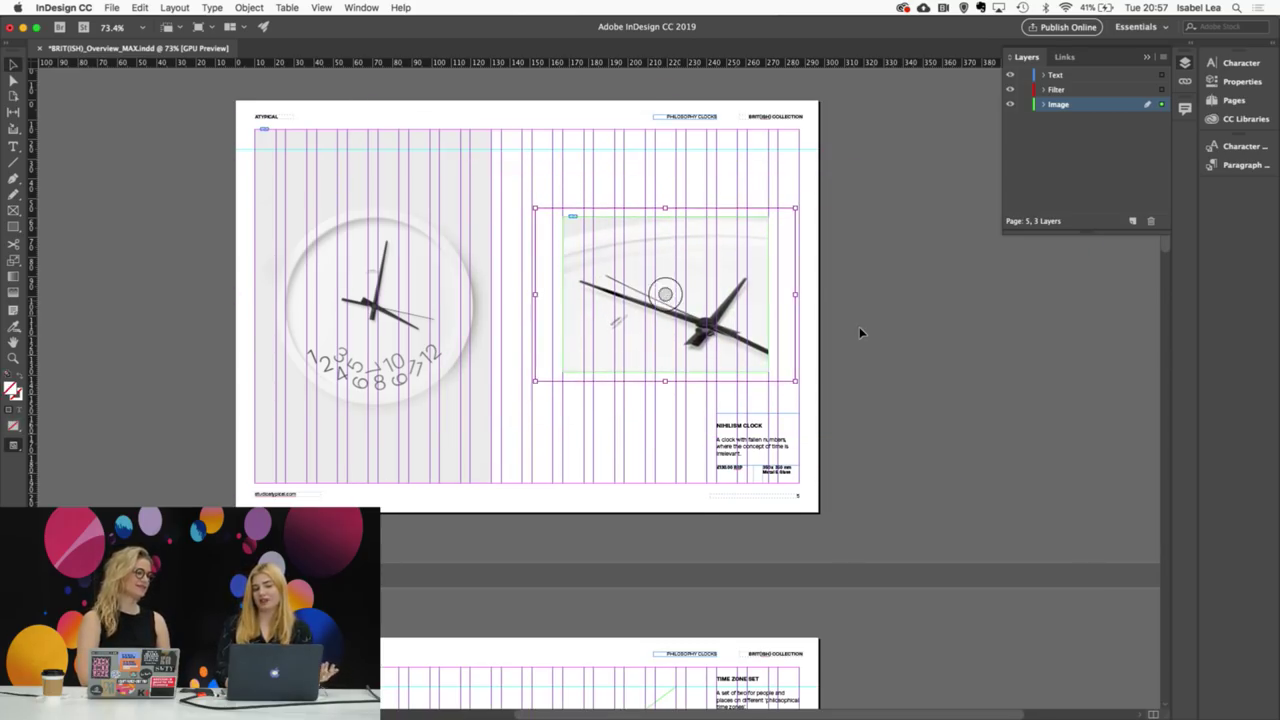
{"action": "left_click", "coordinate": [860, 333]}
{"action": "key", "text": "shift+w"}
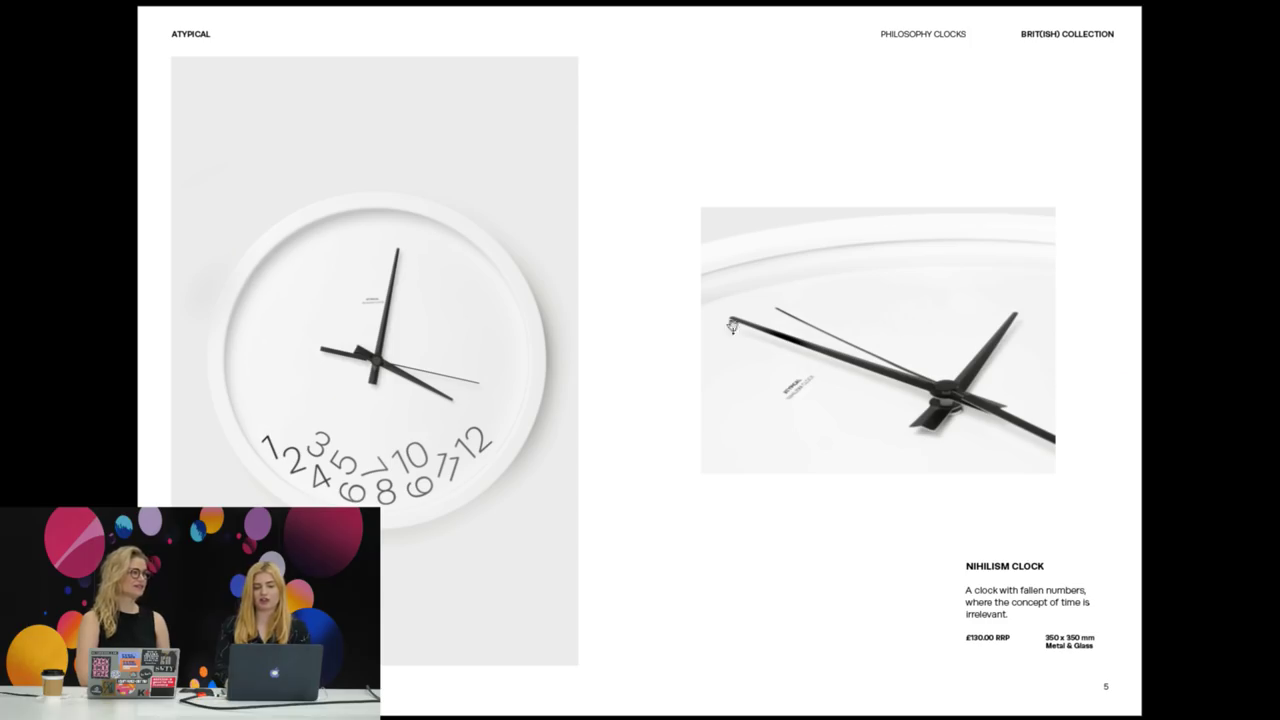
Step: Page back and forth to the Nihilism Clock spread in Presentation mode, then exit
{"action": "key", "text": "Left"}
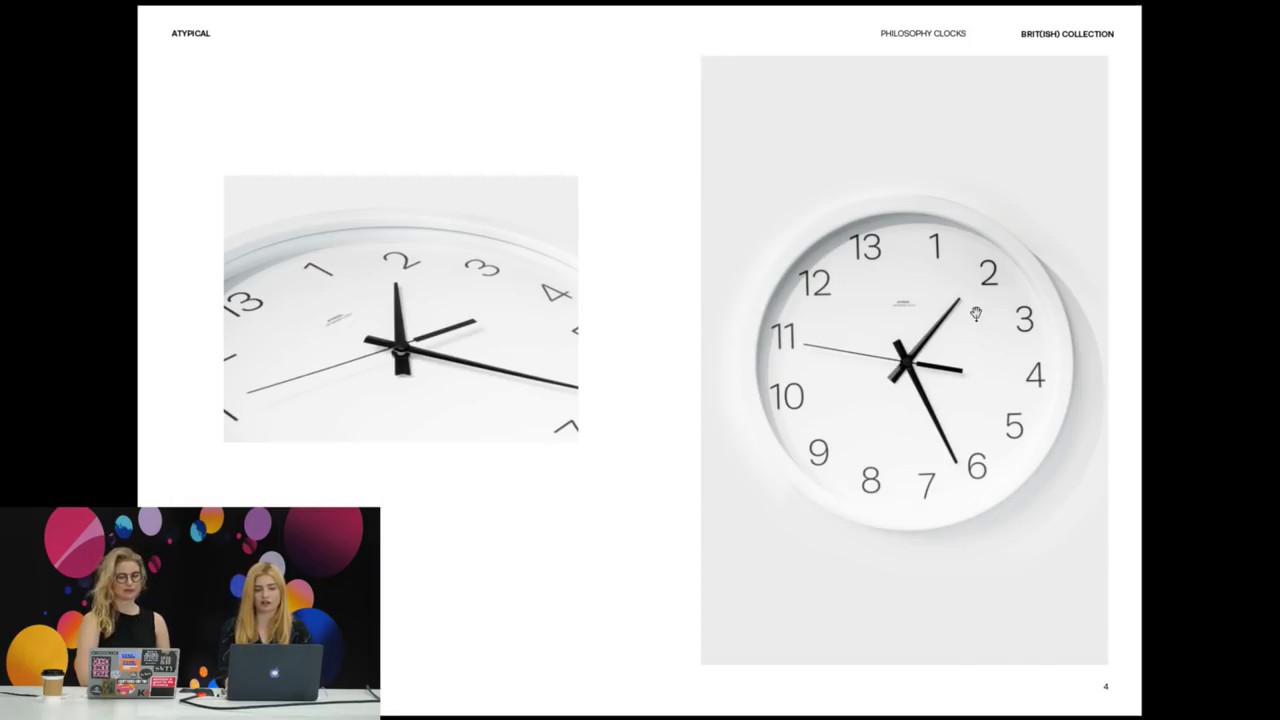
{"action": "key", "text": "Right"}
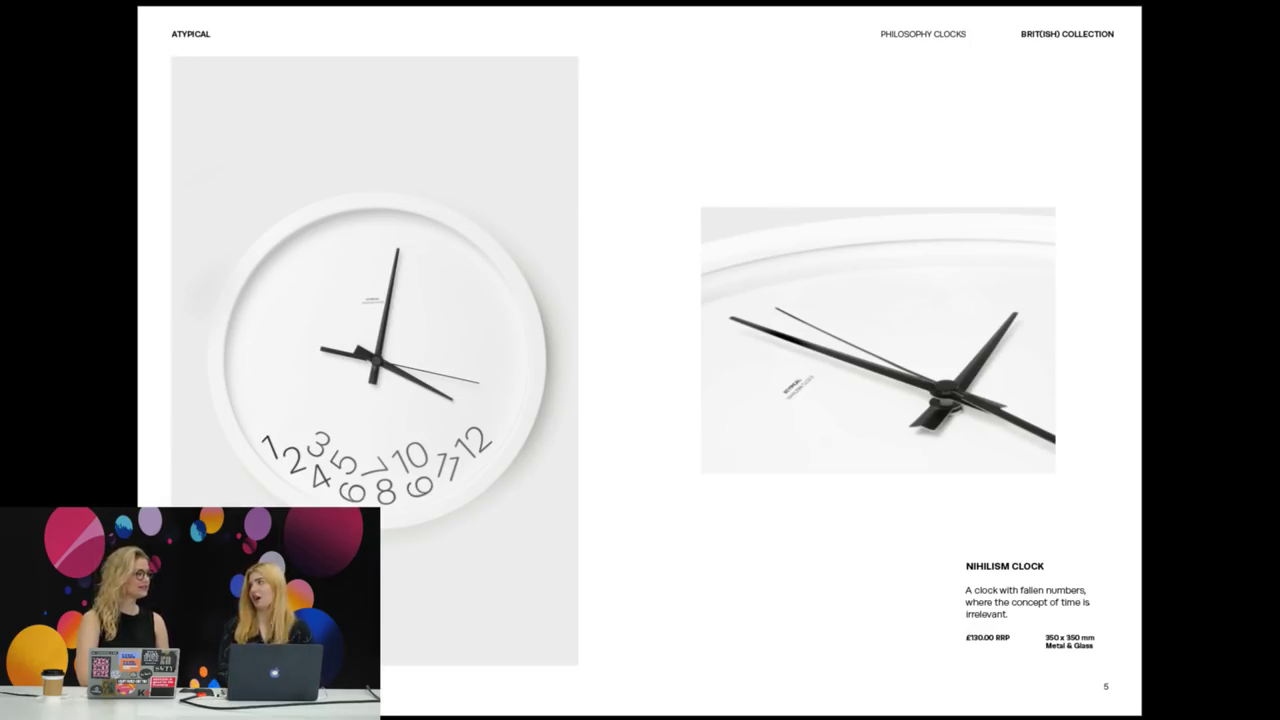
{"action": "key", "text": "Escape"}
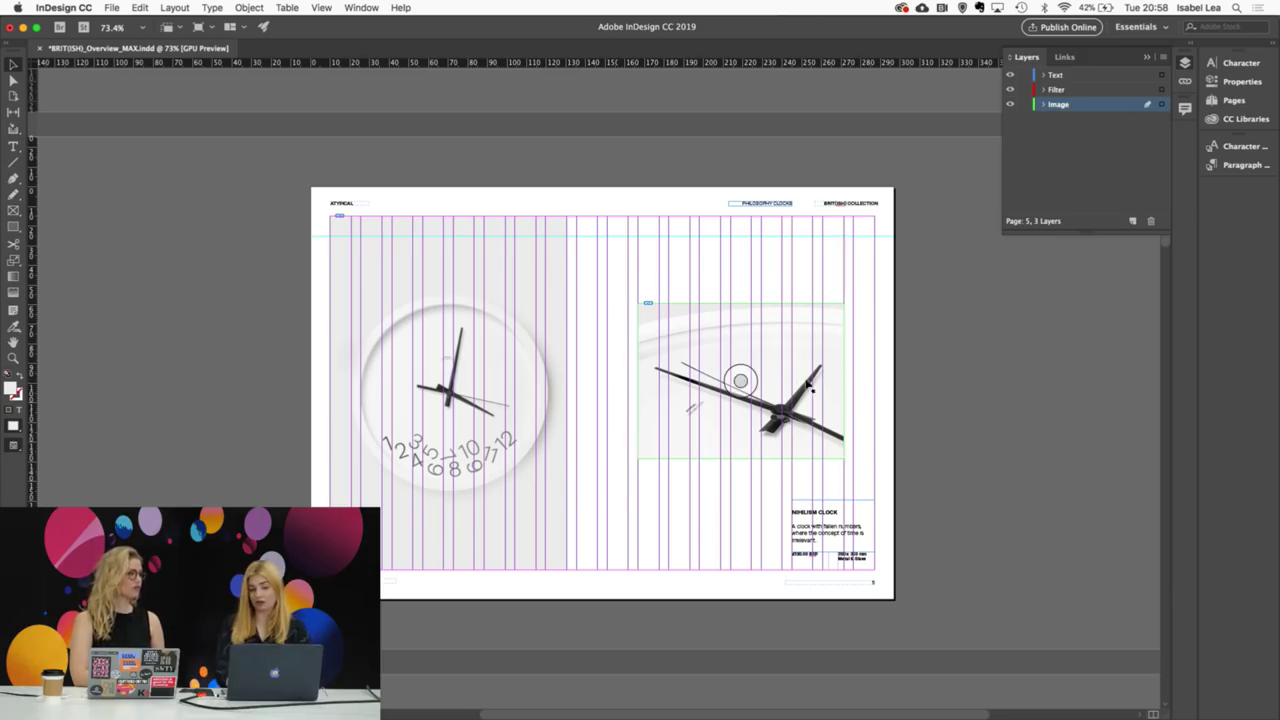
Step: Collapse the Layers panel, present the spread again, then scroll to the Time Zone Set page
{"action": "left_click", "coordinate": [740, 378]}
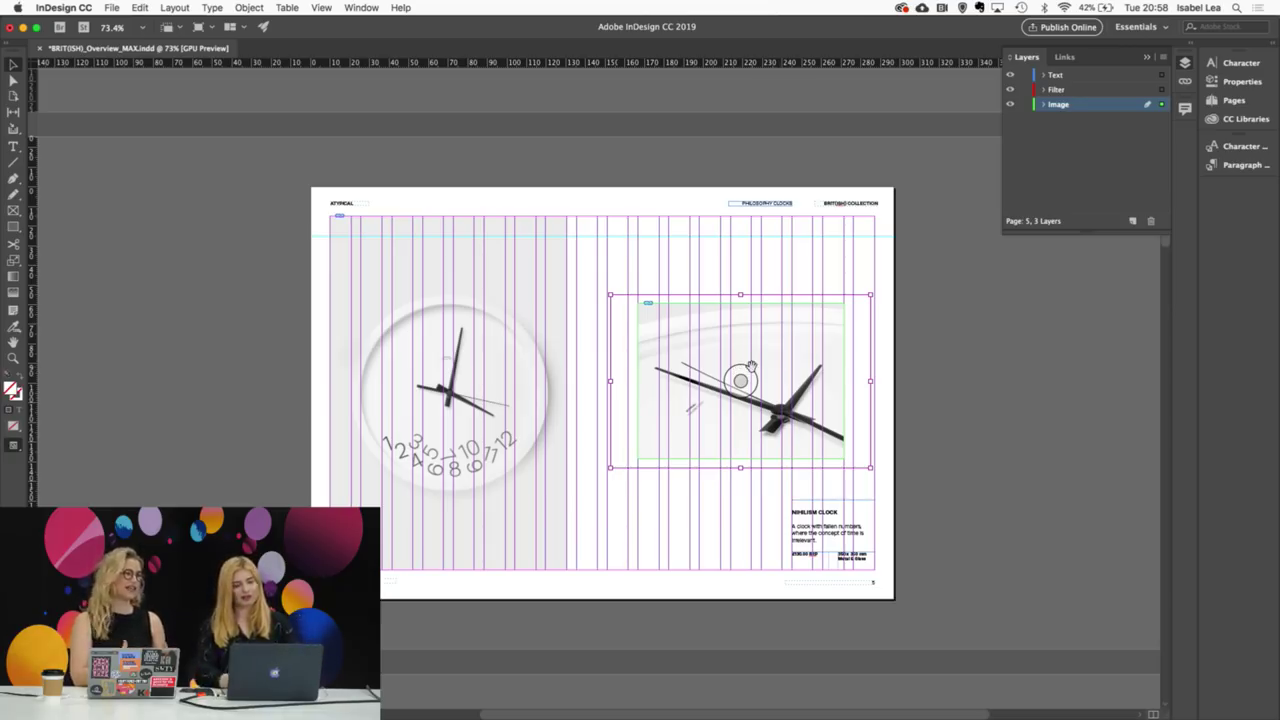
{"action": "left_click", "coordinate": [897, 409]}
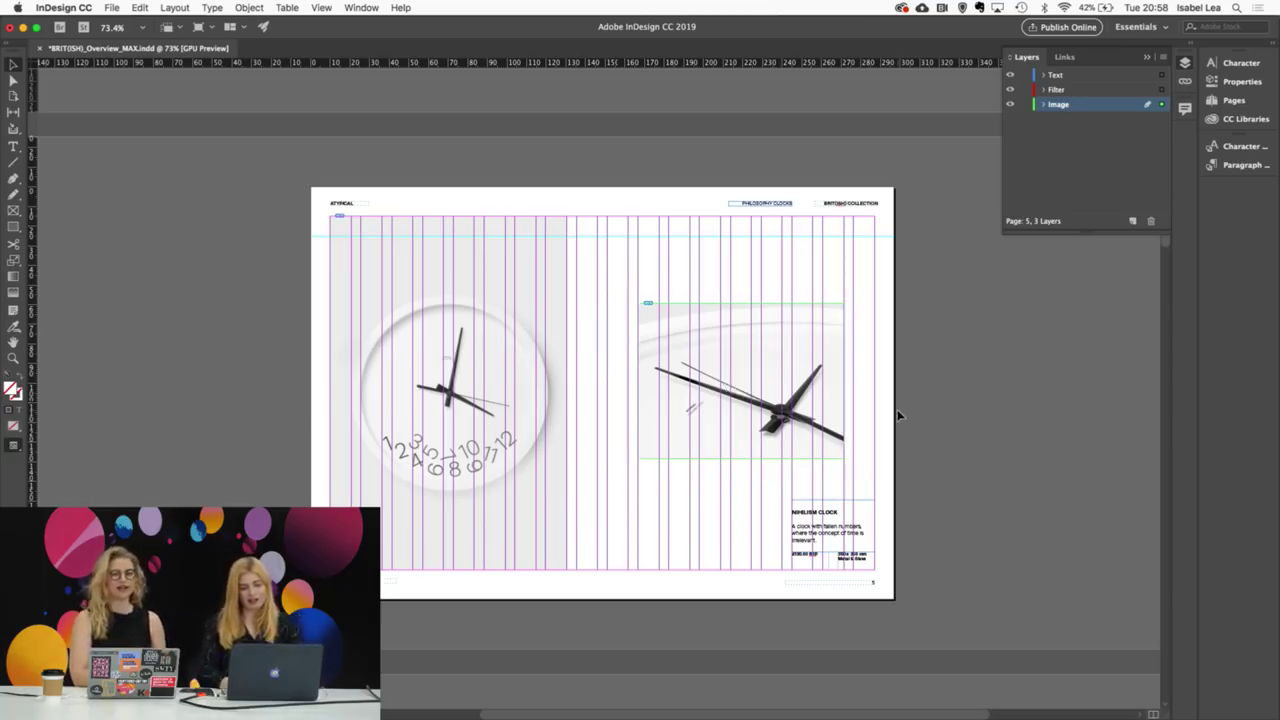
{"action": "left_click", "coordinate": [1148, 57]}
{"action": "key", "text": "shift+w"}
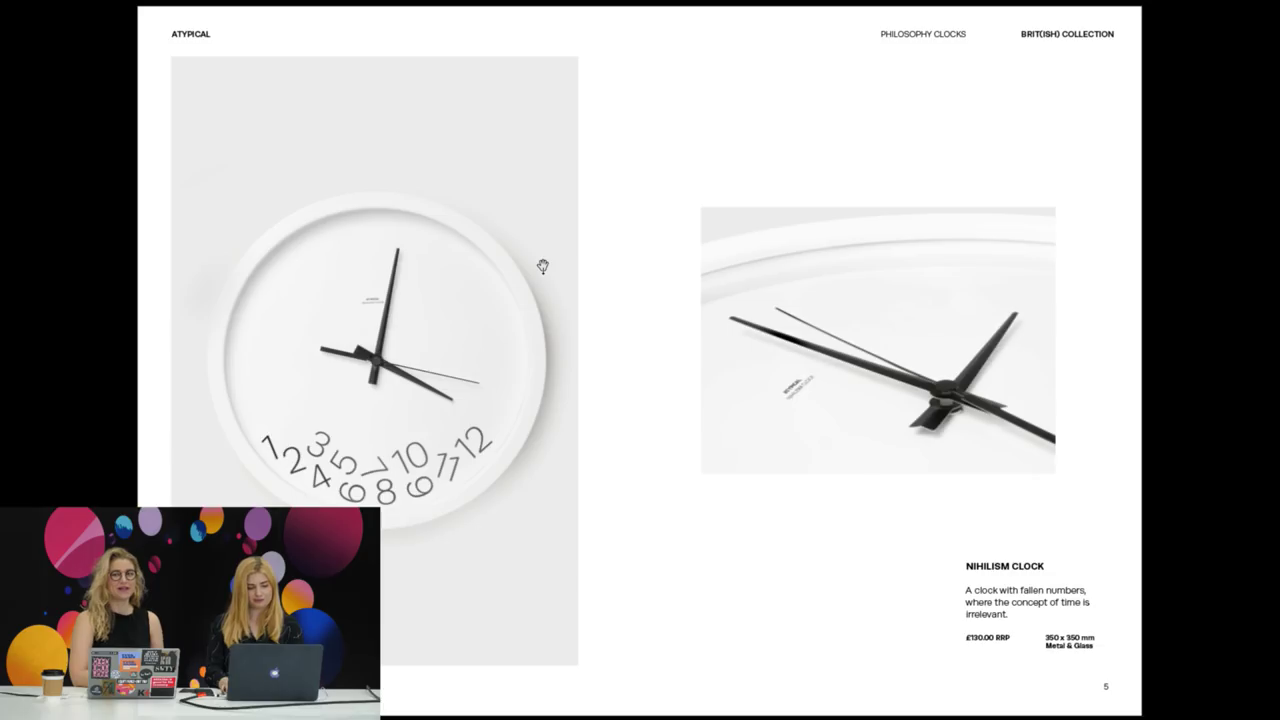
{"action": "key", "text": "Escape"}
{"action": "scroll", "coordinate": [572, 316], "scroll_direction": "down", "scroll_amount": 15}
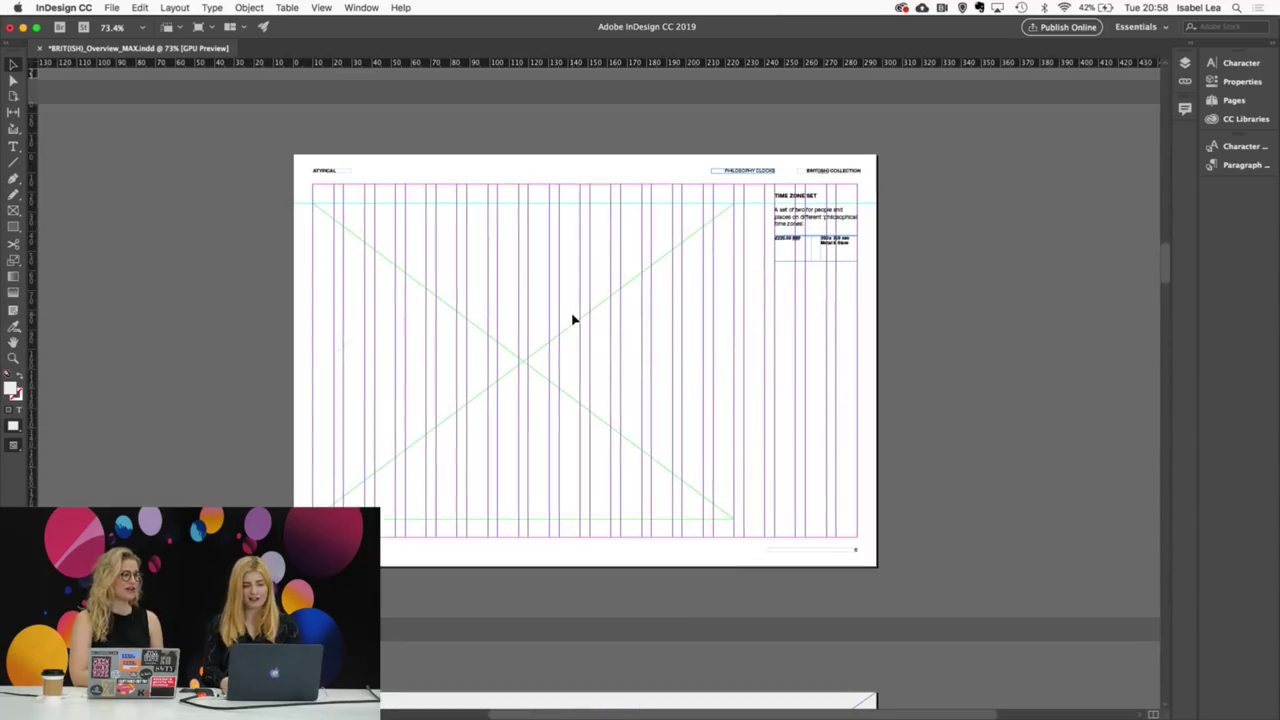
Step: Place Clock_Set.jpg from Packshots > Clocks > Red BG into the large crossed frame
{"action": "key", "text": "super+d"}
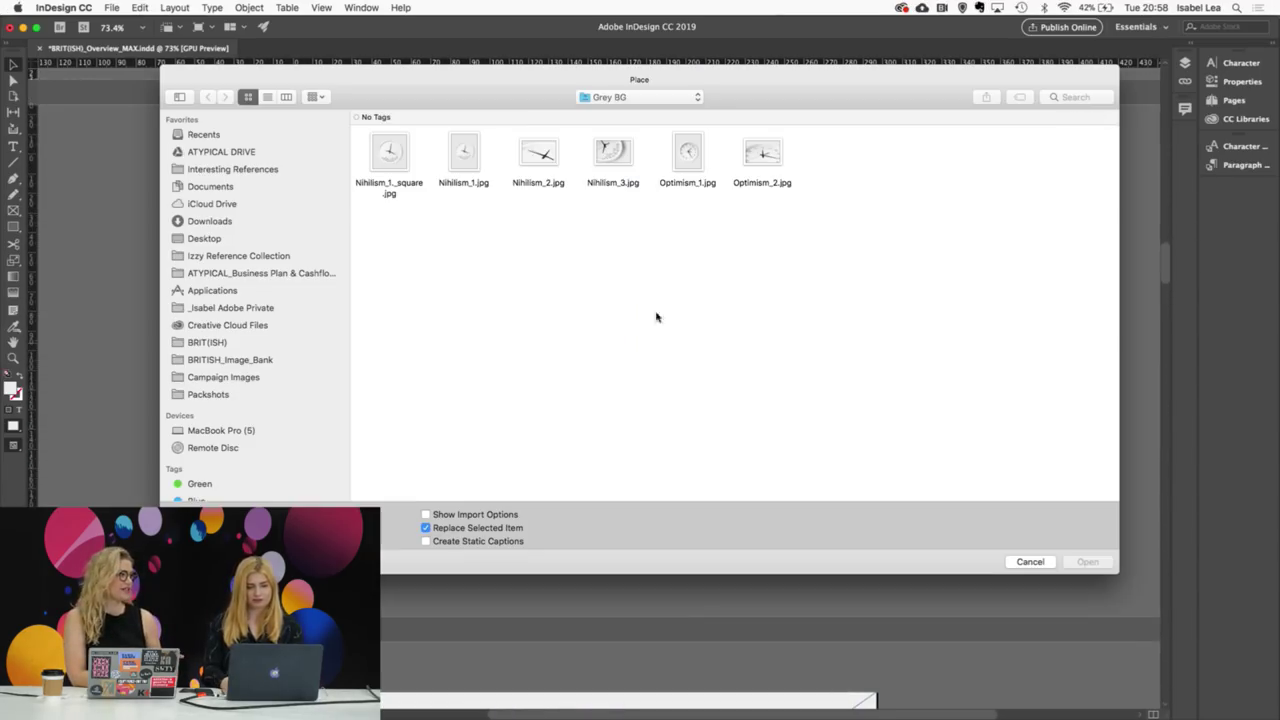
{"action": "left_click", "coordinate": [606, 99]}
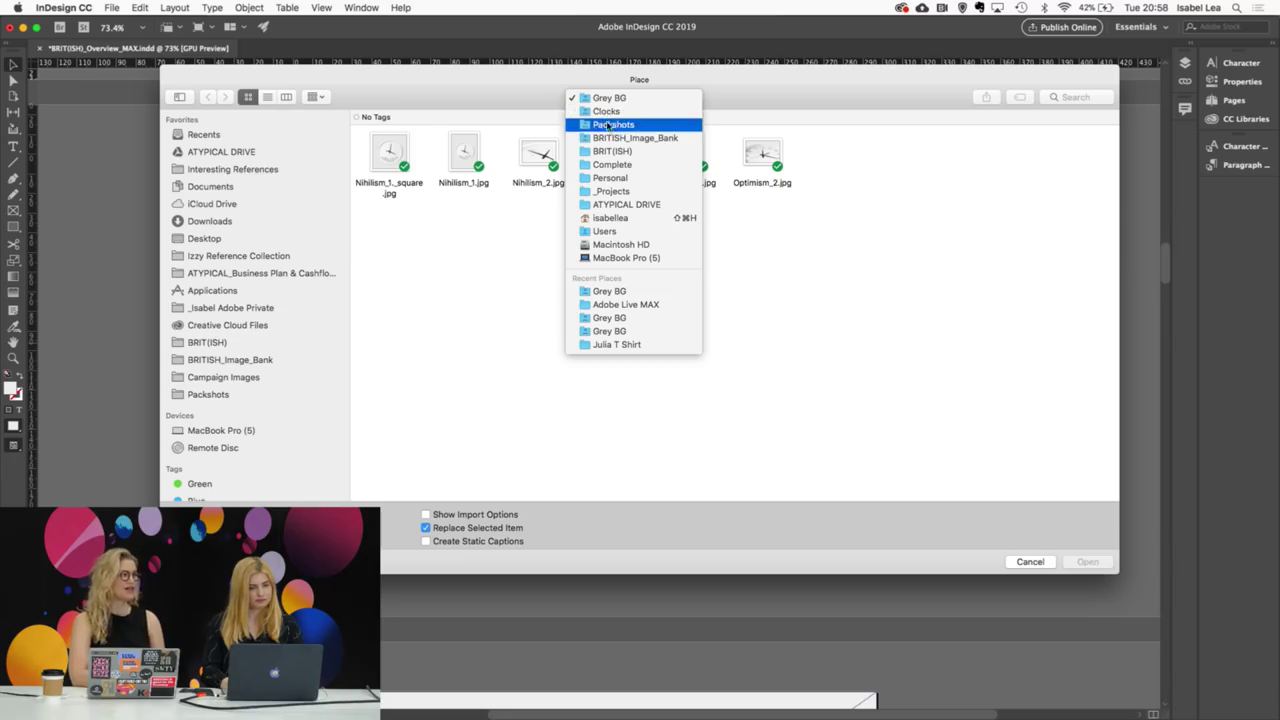
{"action": "left_click", "coordinate": [608, 125]}
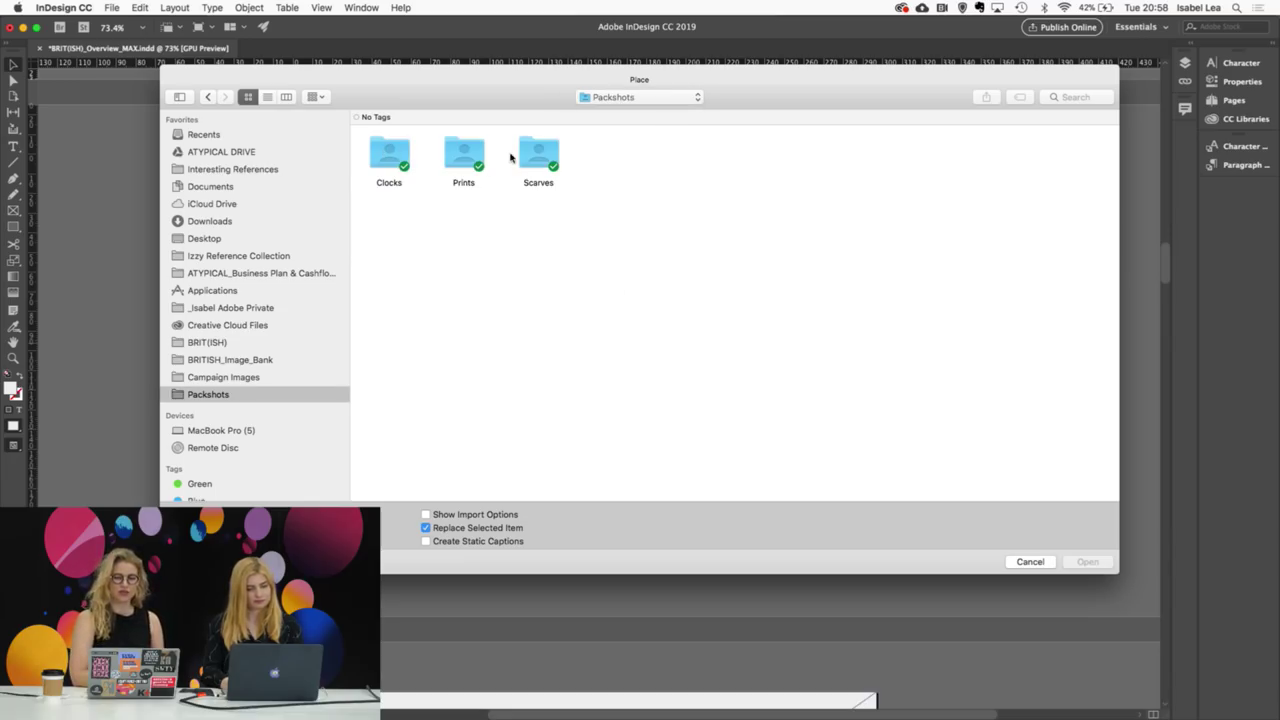
{"action": "double_click", "coordinate": [387, 159]}
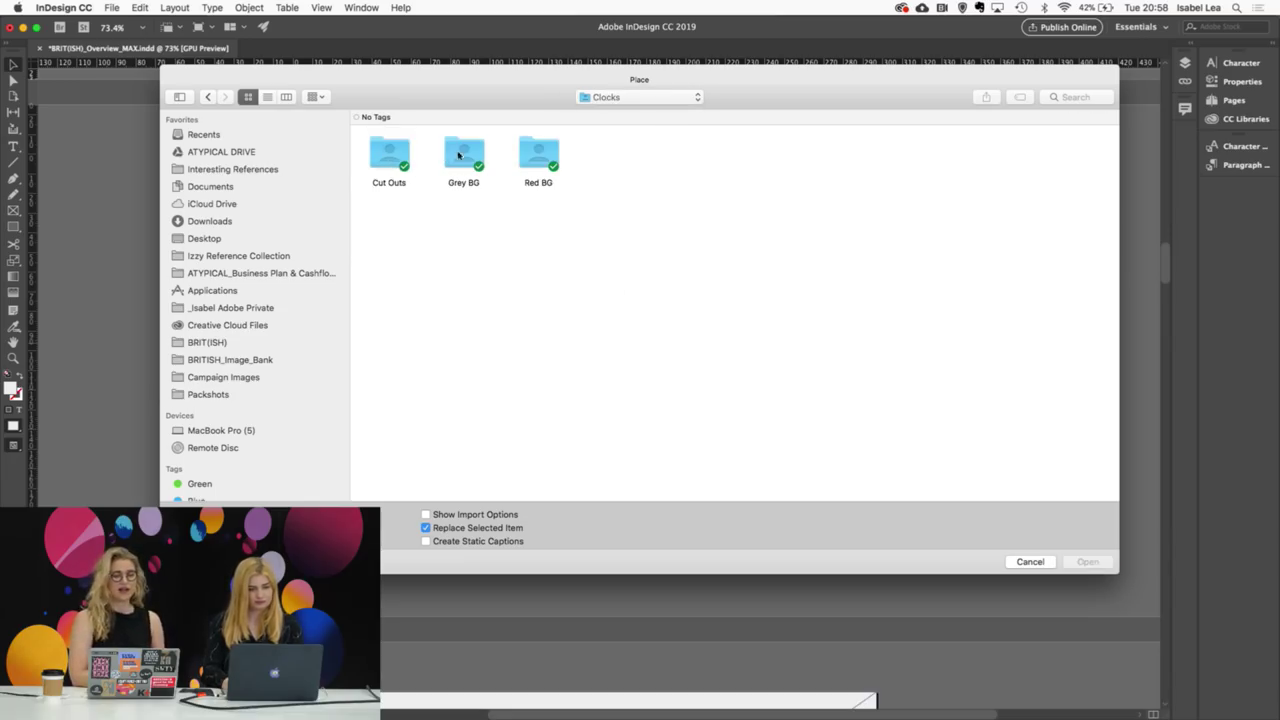
{"action": "double_click", "coordinate": [540, 155]}
{"action": "left_click", "coordinate": [398, 150]}
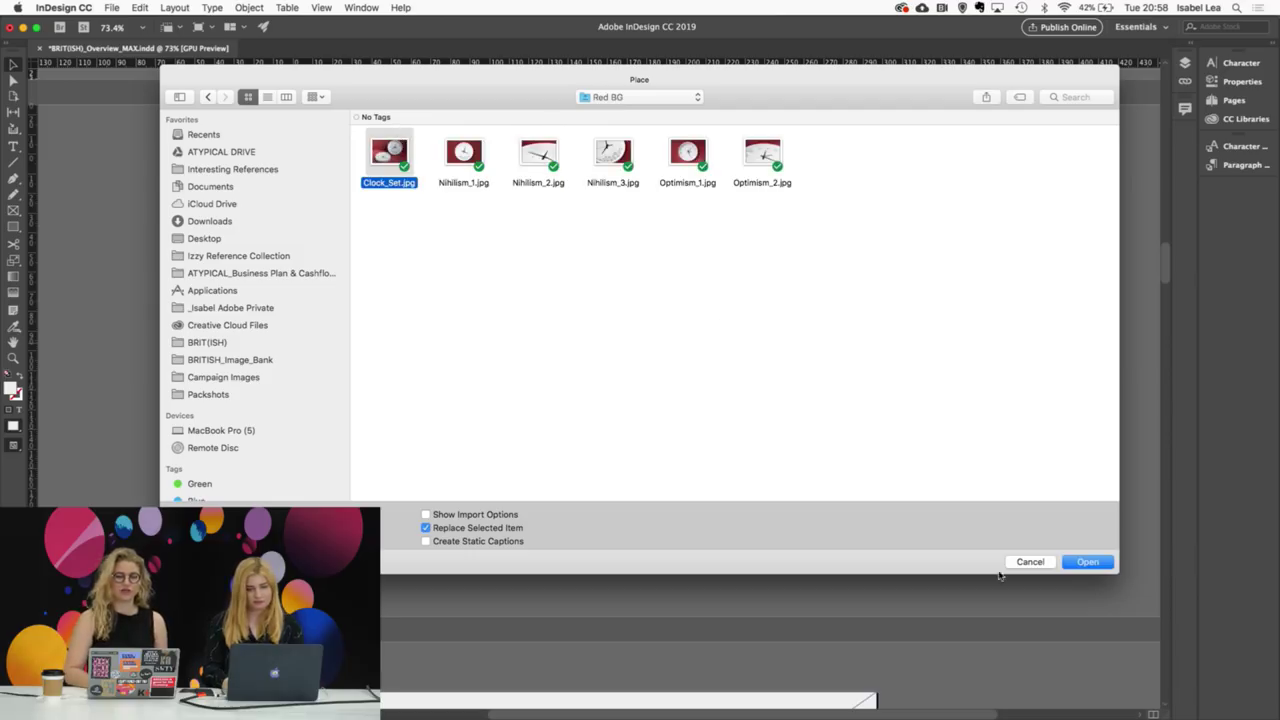
{"action": "left_click", "coordinate": [1100, 565]}
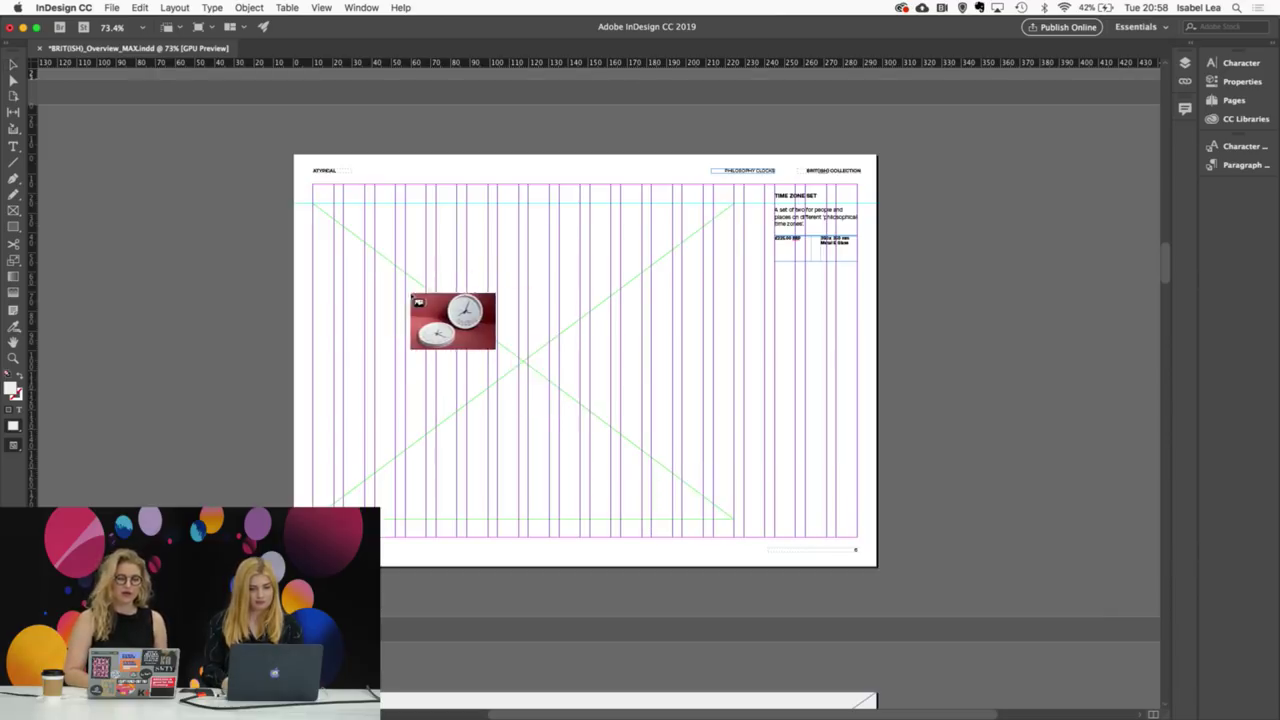
{"action": "left_click", "coordinate": [408, 314]}
{"action": "left_click", "coordinate": [524, 362]}
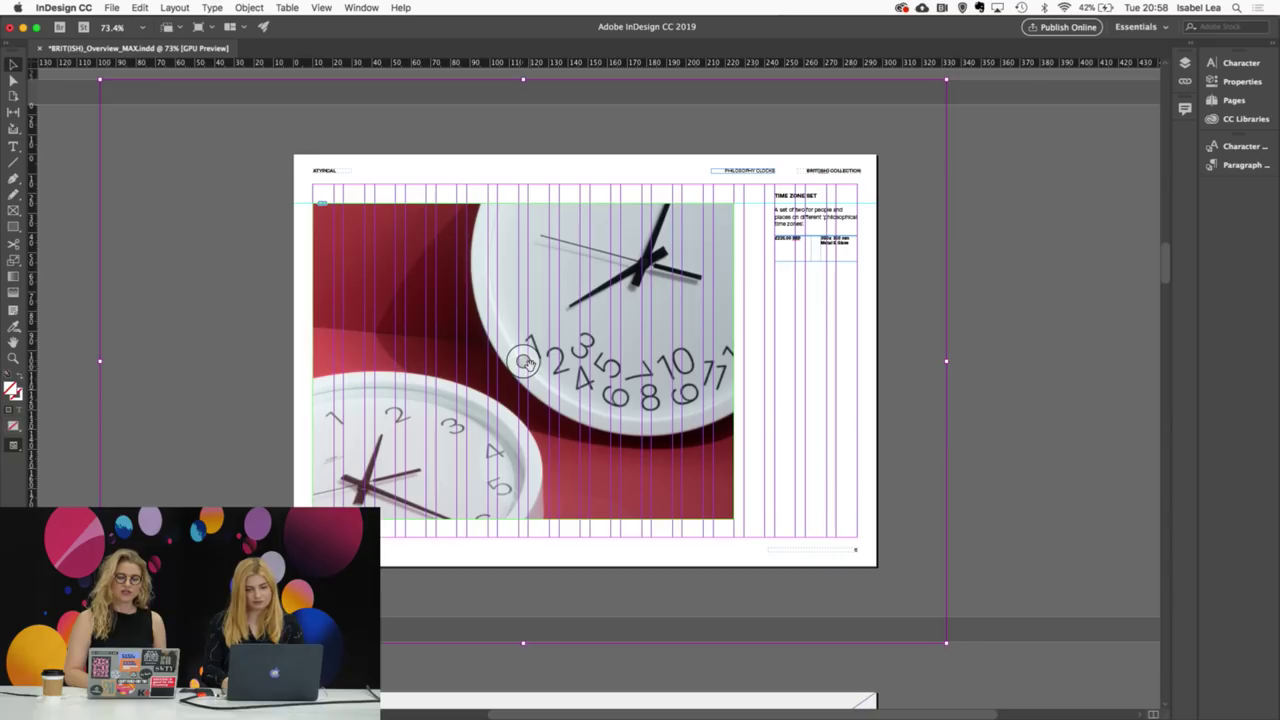
Step: Preview the Time Zone Set page without guides, then in full-screen presentation
{"action": "key", "text": "w"}
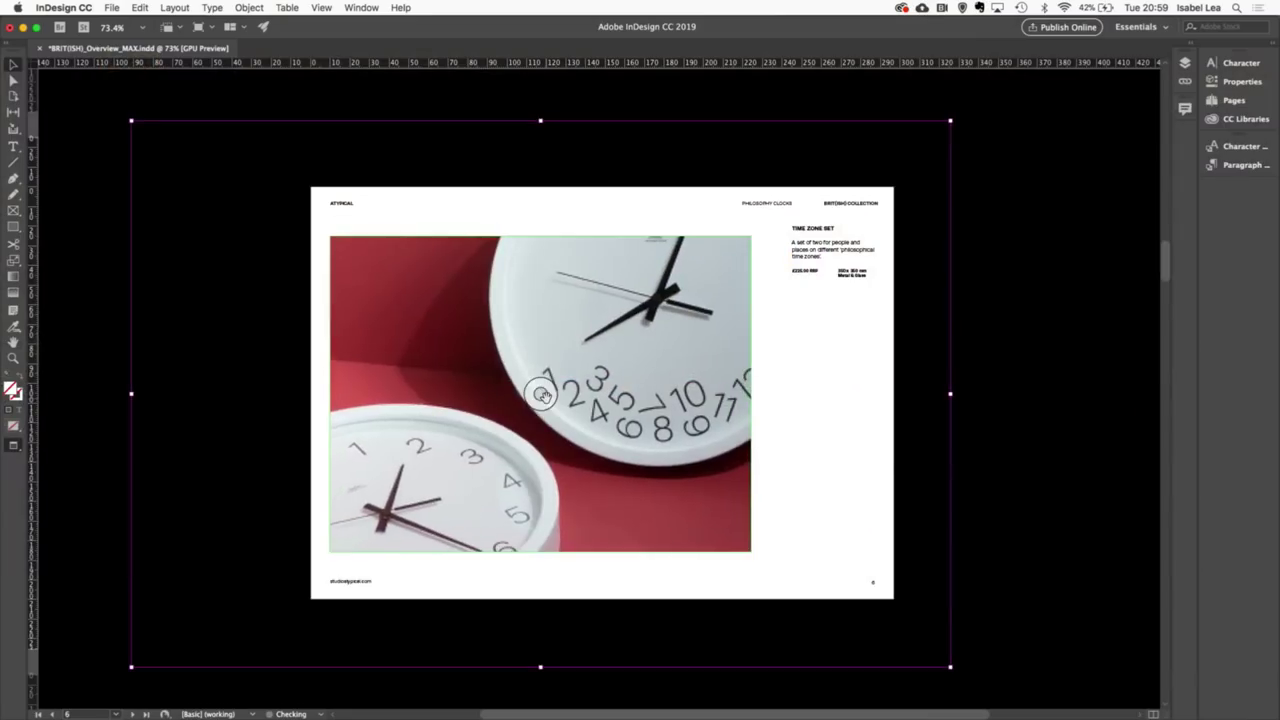
{"action": "left_click", "coordinate": [986, 431]}
{"action": "key", "text": "shift+w"}
{"action": "left_click", "coordinate": [984, 428]}
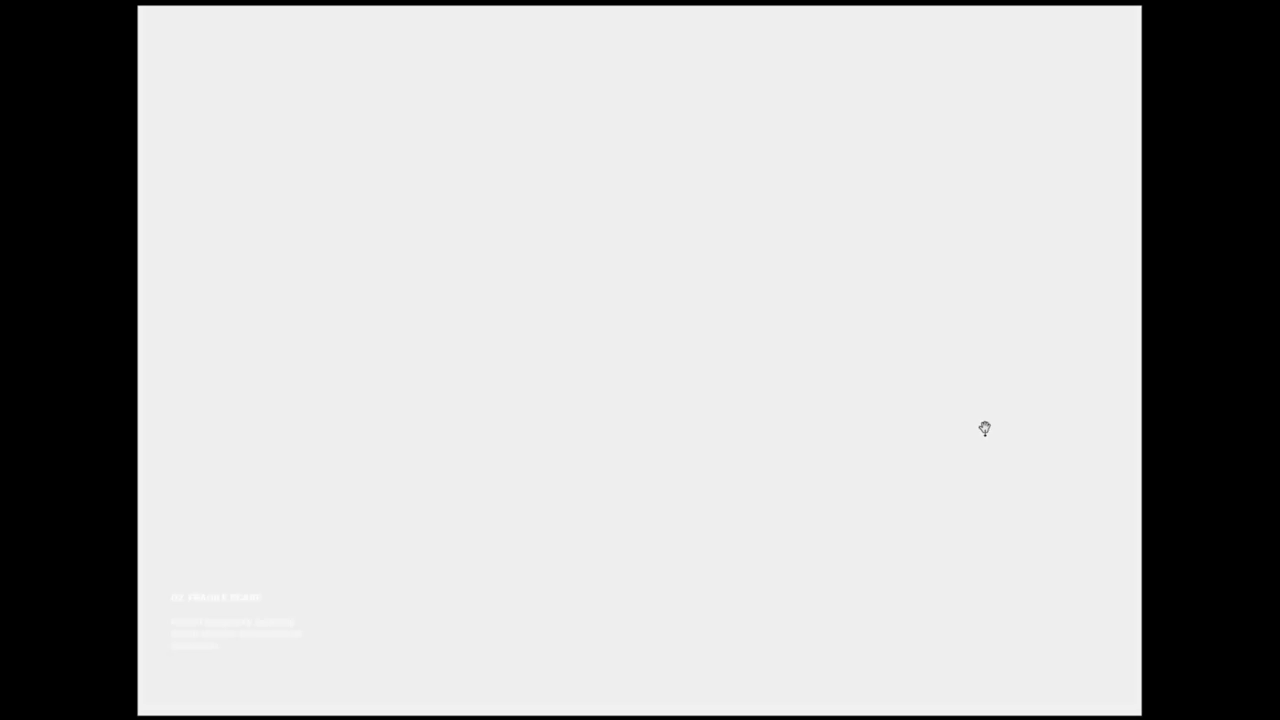
{"action": "key", "text": "Escape"}
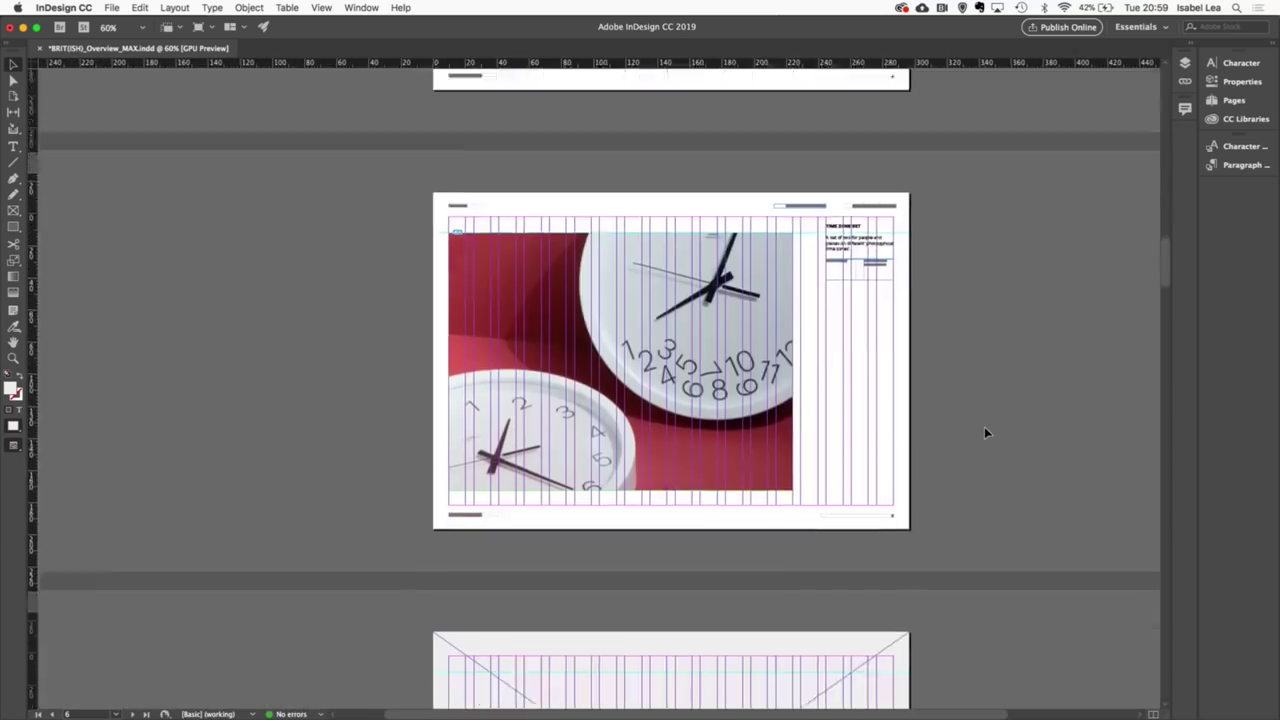
Step: Move to the next page and browse the Place dialog to Packshots > Scarves
{"action": "scroll", "coordinate": [984, 428], "scroll_direction": "down", "scroll_amount": 5}
{"action": "scroll", "coordinate": [984, 432], "scroll_direction": "down", "scroll_amount": 2}
{"action": "scroll", "coordinate": [984, 432], "scroll_direction": "up", "scroll_amount": 3}
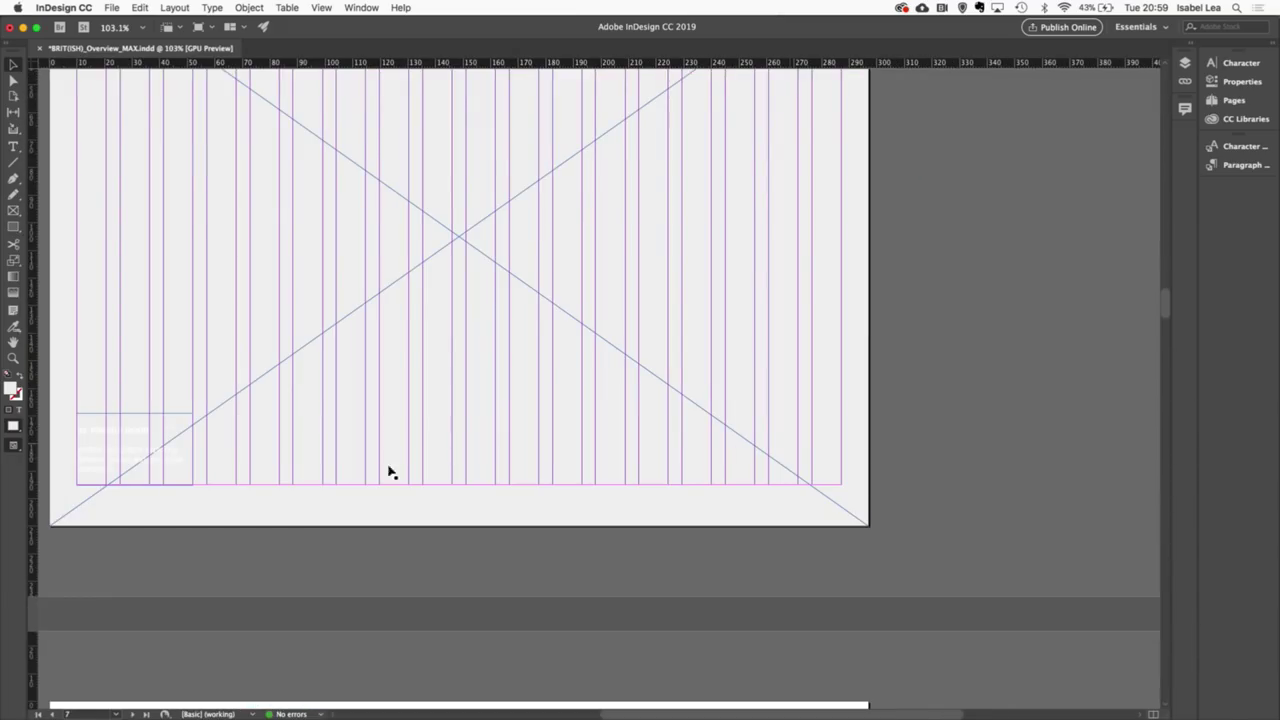
{"action": "scroll", "coordinate": [366, 481], "scroll_direction": "left", "scroll_amount": 1}
{"action": "scroll", "coordinate": [366, 481], "scroll_direction": "up", "scroll_amount": 1}
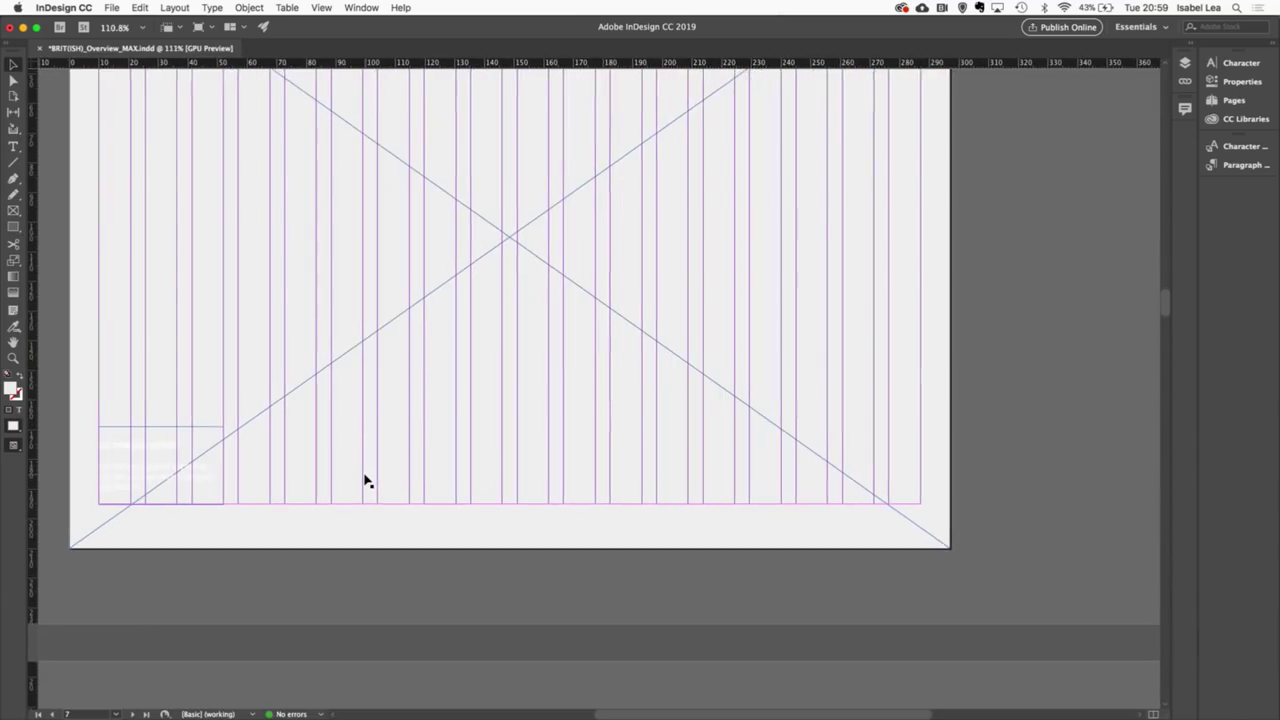
{"action": "key", "text": "super+d"}
{"action": "left_click", "coordinate": [639, 95]}
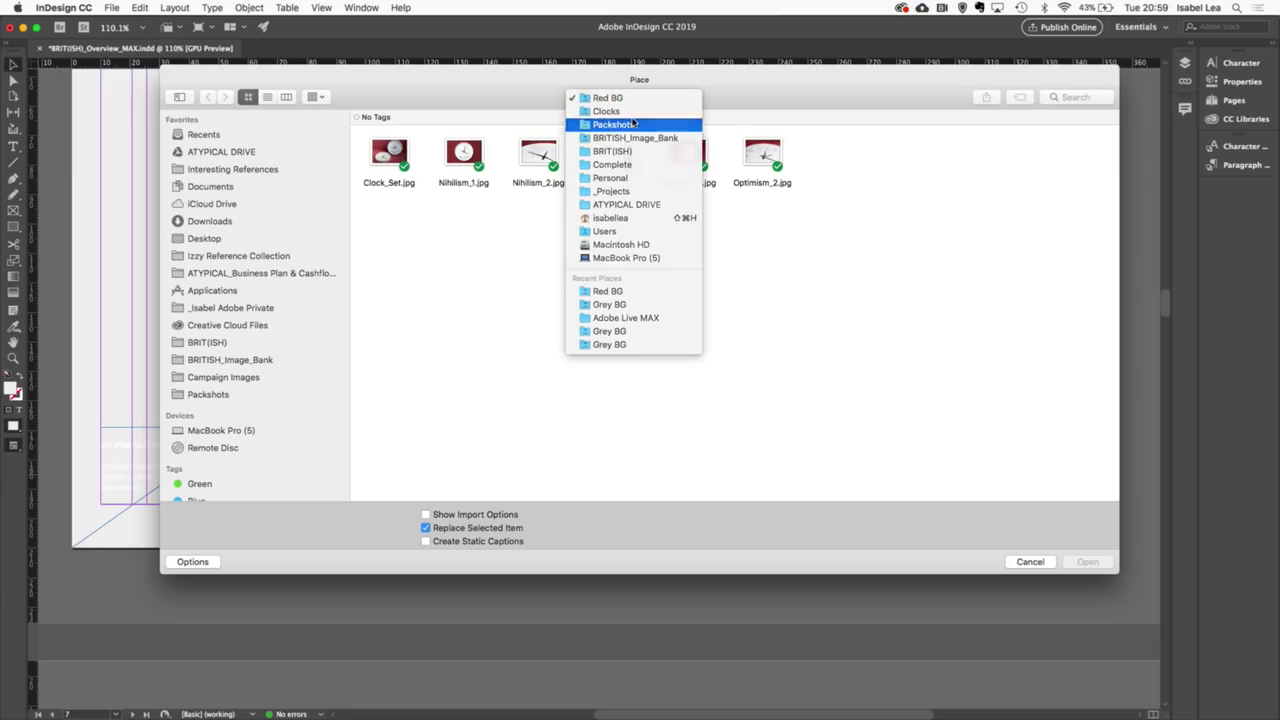
{"action": "left_click", "coordinate": [630, 124]}
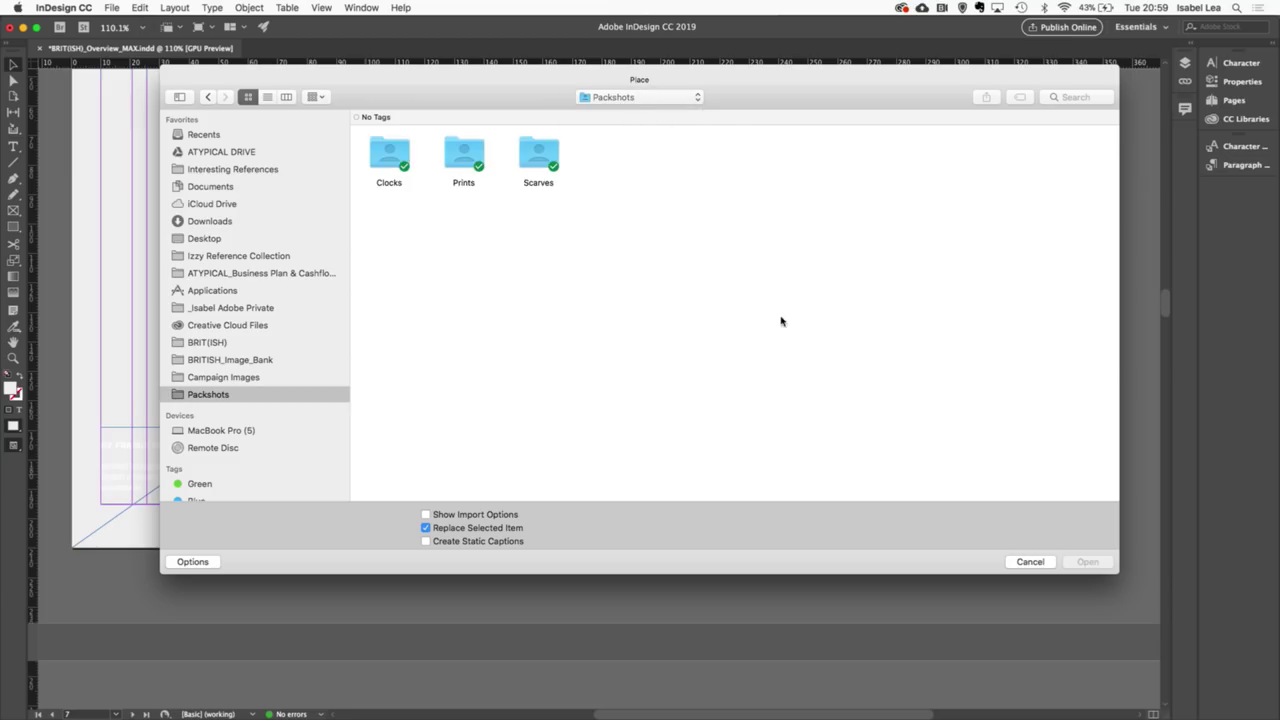
{"action": "double_click", "coordinate": [538, 158]}
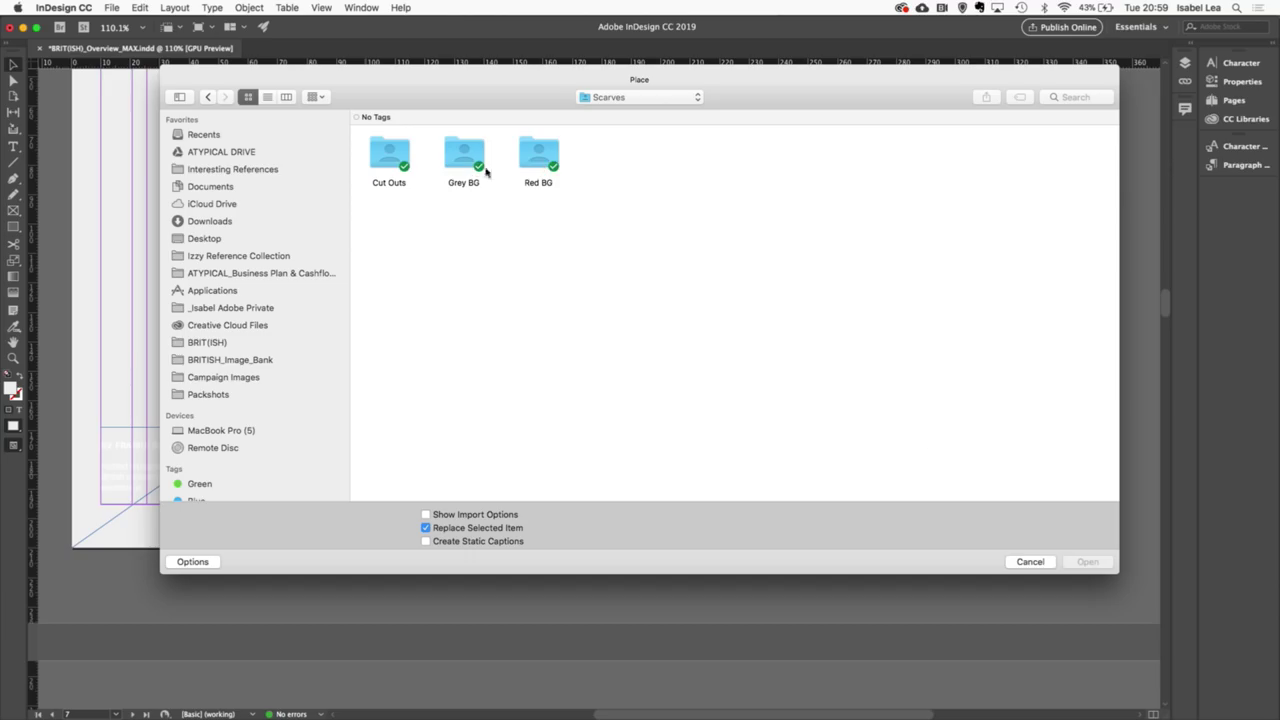
Step: Cancel the Place dialog and switch to Finder to browse the image files
{"action": "left_click", "coordinate": [1031, 562]}
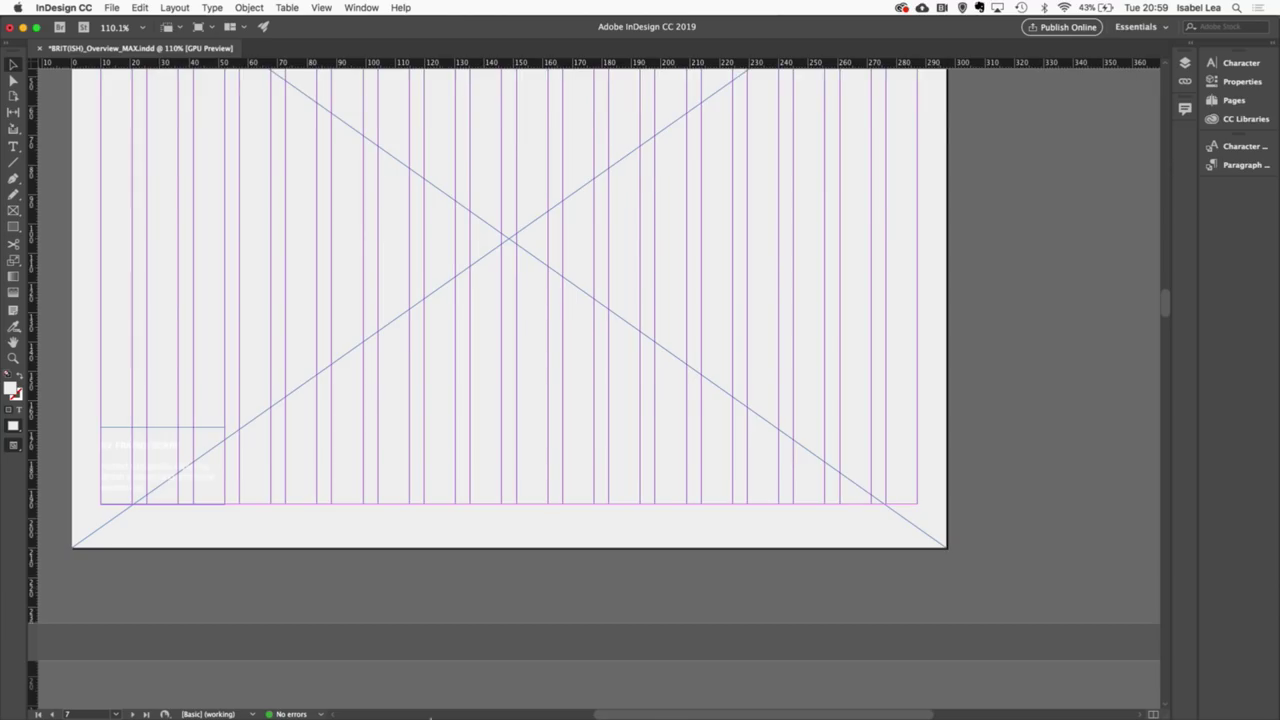
{"action": "mouse_move", "coordinate": [268, 712]}
{"action": "left_click", "coordinate": [72, 700]}
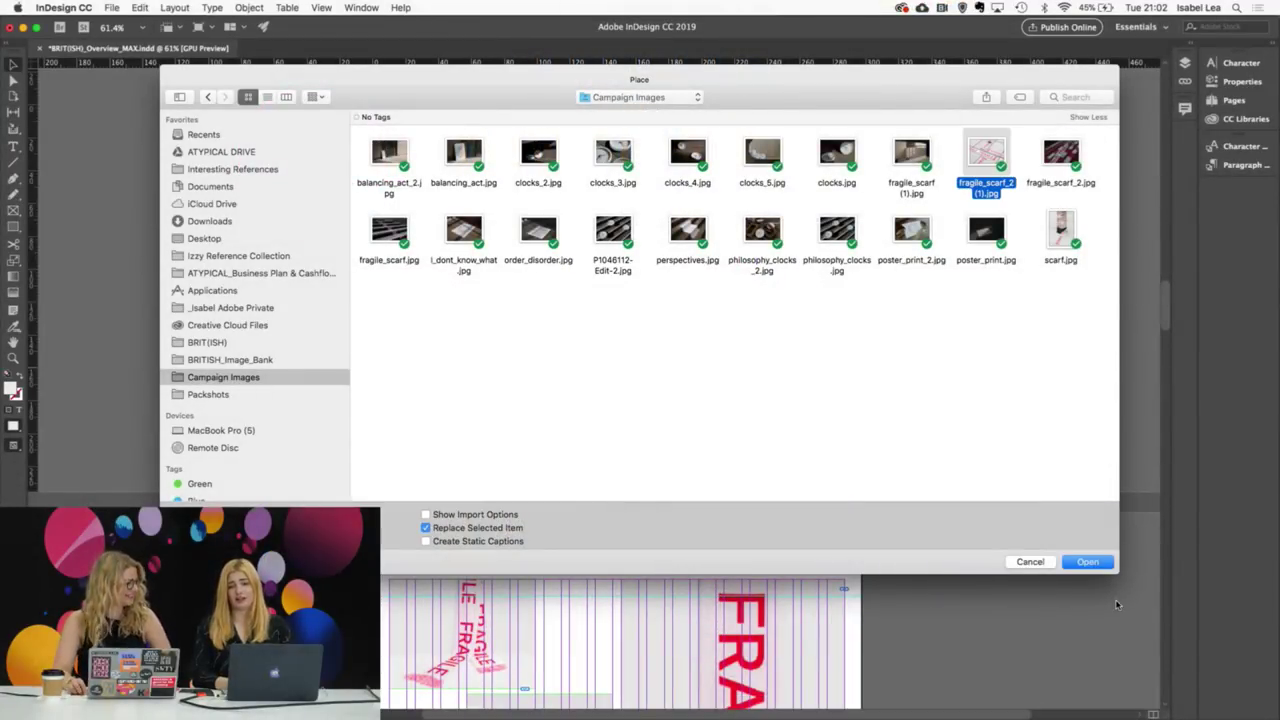
Step: Place the fragile scarf photo into the page frame and fit it proportionally
{"action": "left_click", "coordinate": [1087, 562]}
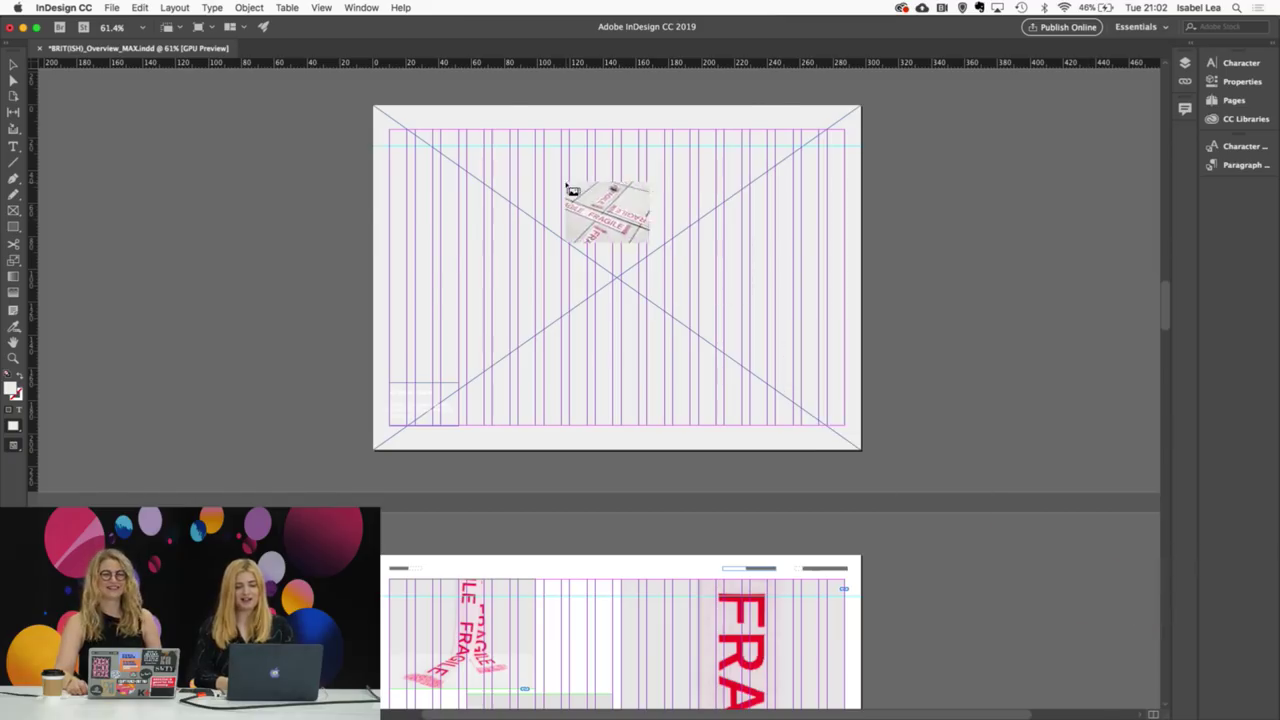
{"action": "left_click", "coordinate": [628, 244]}
{"action": "key", "text": "super+alt+shift+c"}
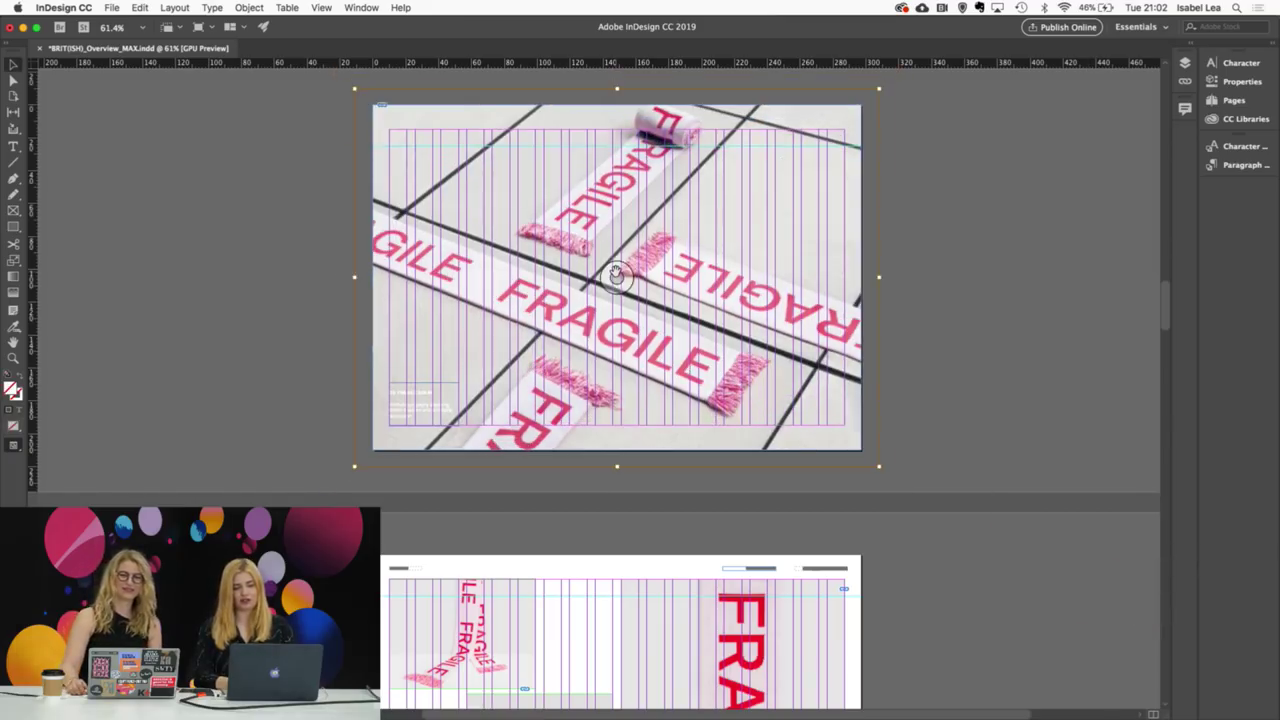
Step: Preview the scarf page without guides, then bring the guides back
{"action": "key", "text": "w"}
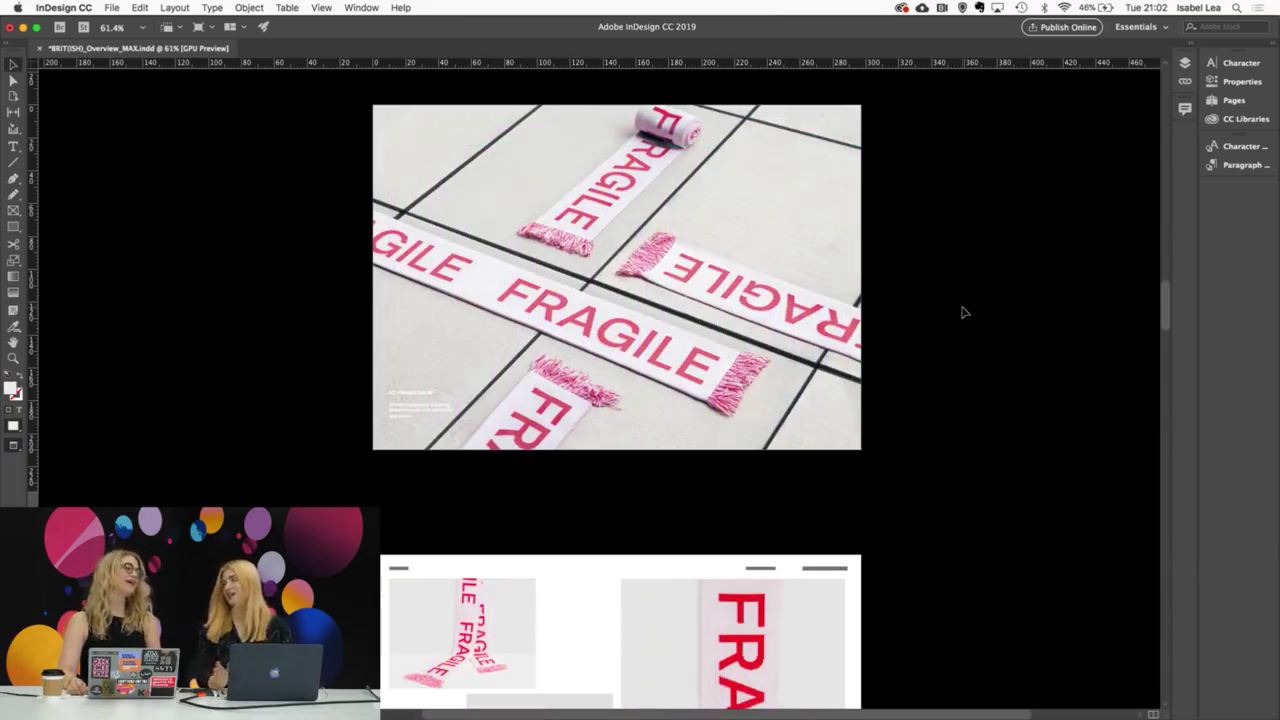
{"action": "scroll", "coordinate": [963, 312], "scroll_direction": "down", "scroll_amount": 10}
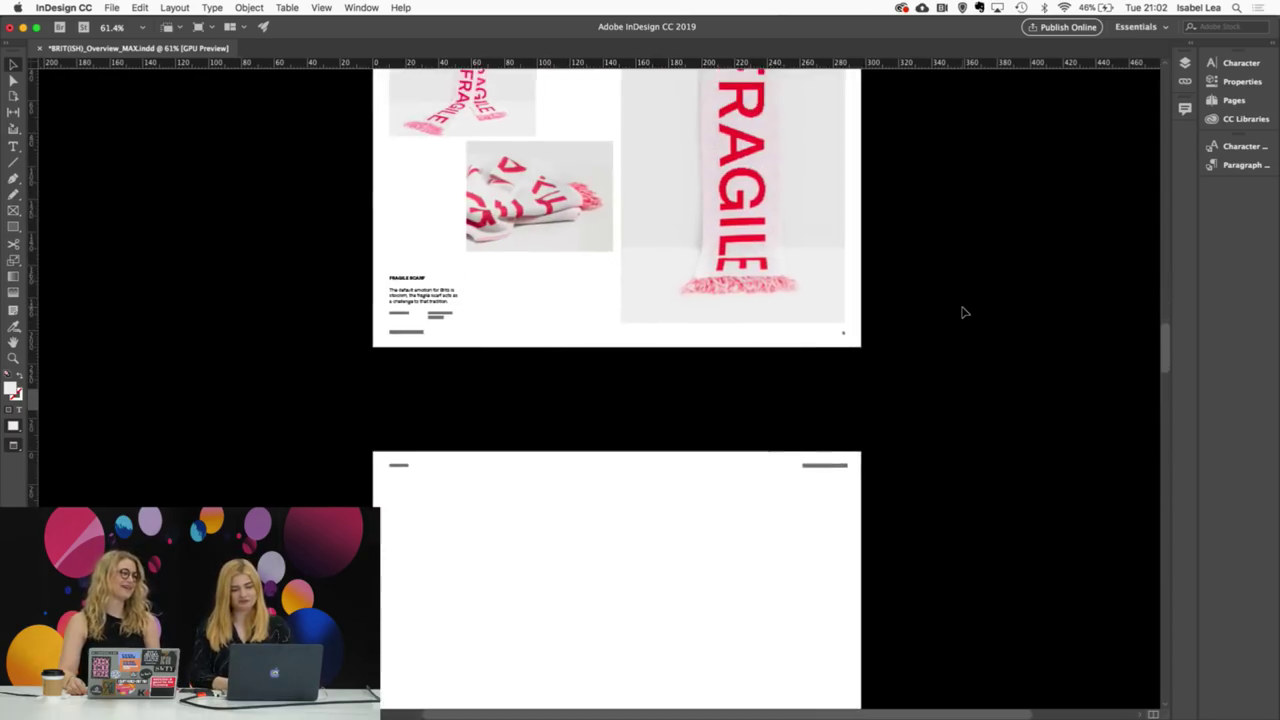
{"action": "scroll", "coordinate": [963, 312], "scroll_direction": "up", "scroll_amount": 10}
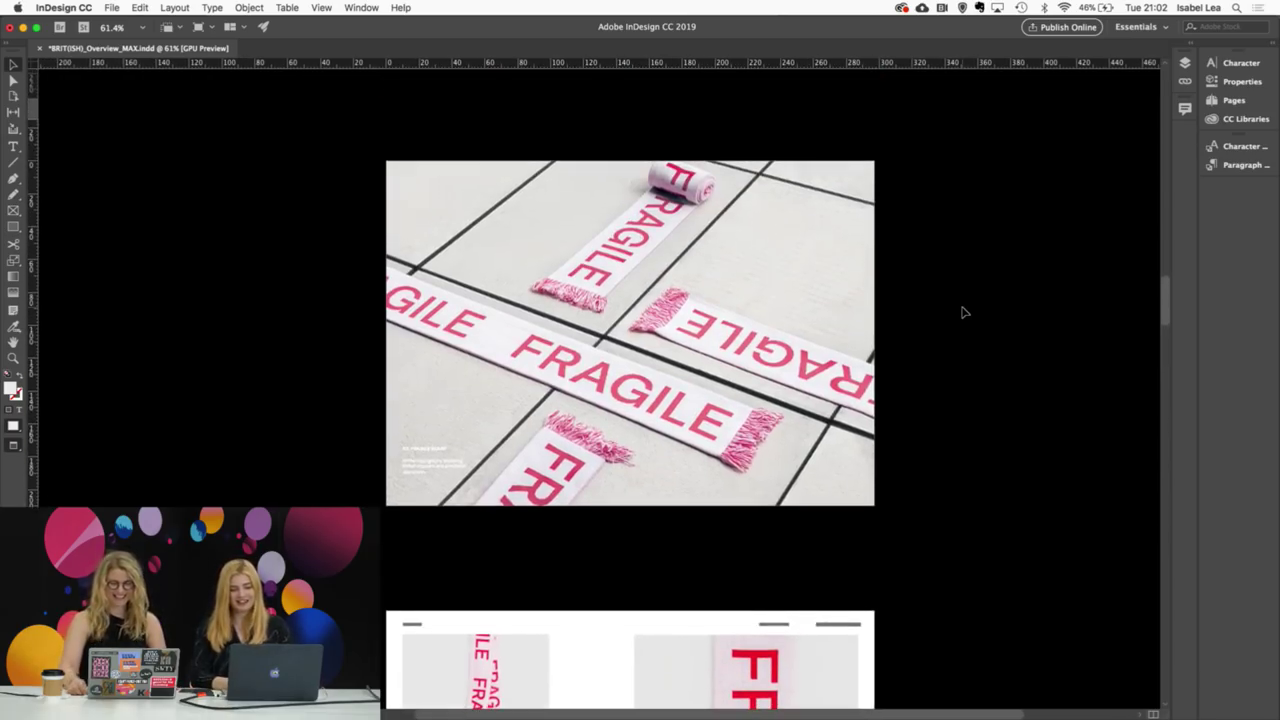
{"action": "key", "text": "w"}
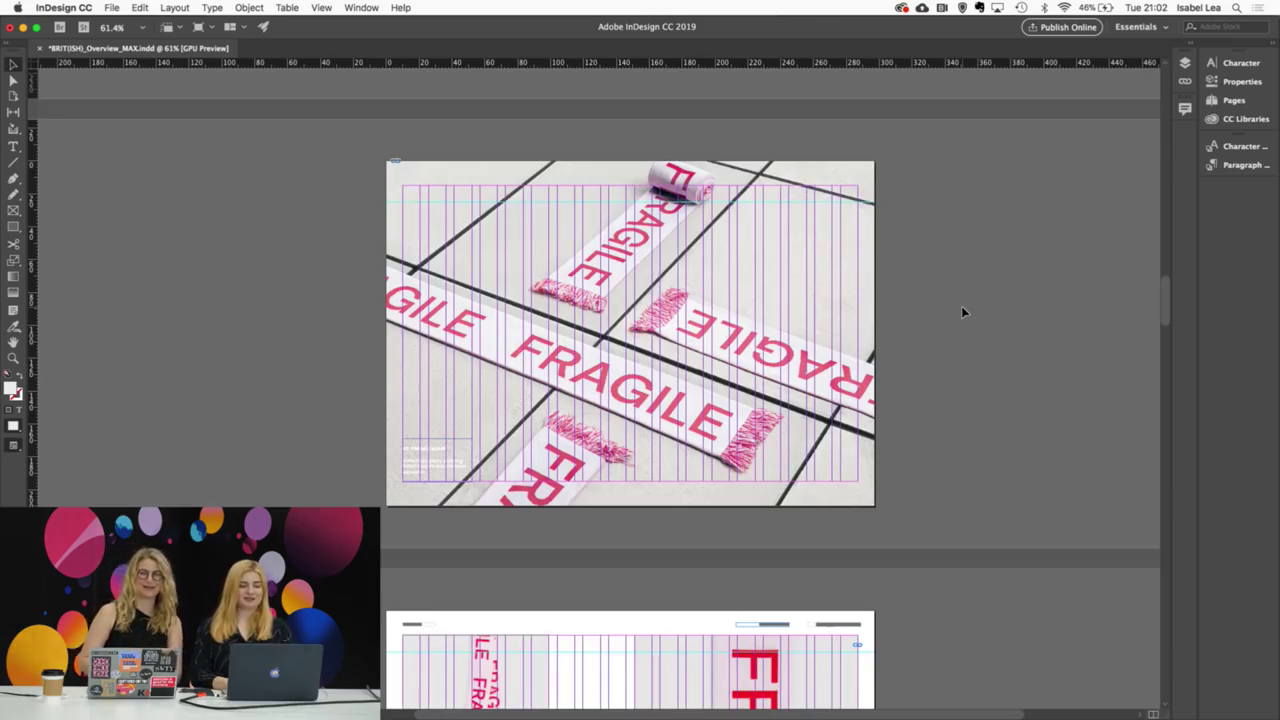
{"action": "scroll", "coordinate": [963, 312], "scroll_direction": "down", "scroll_amount": 5}
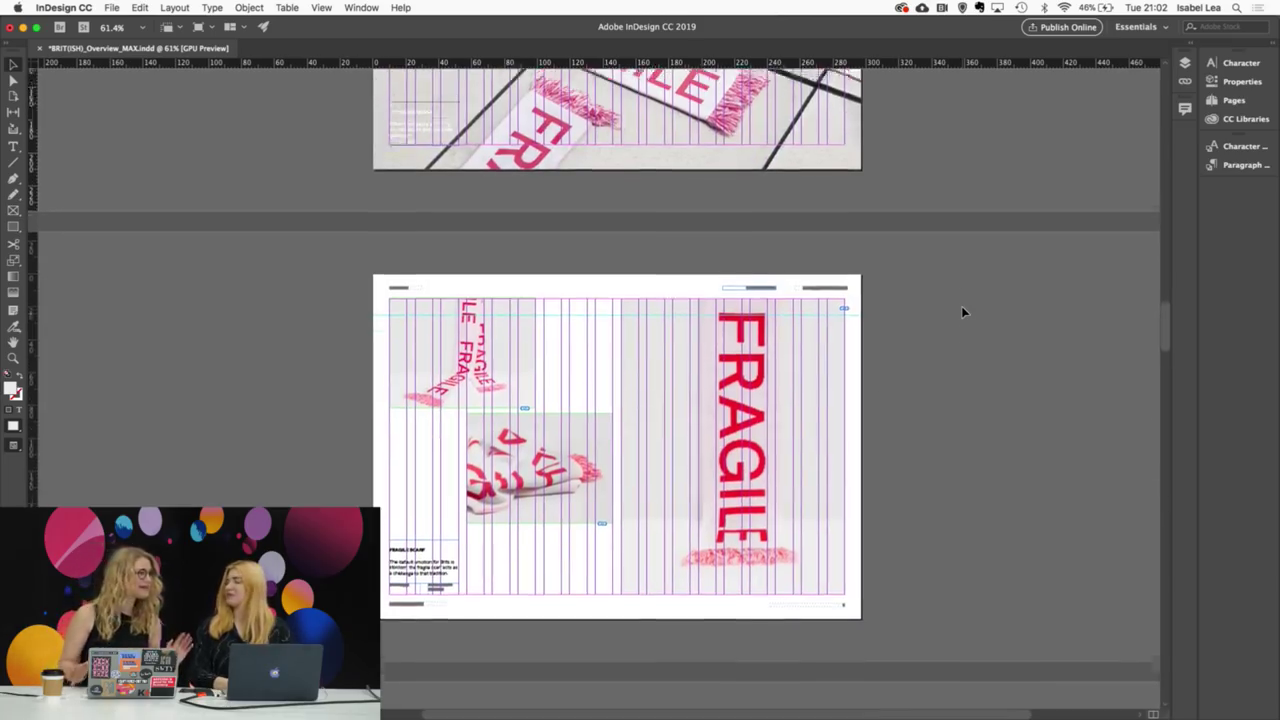
{"action": "scroll", "coordinate": [962, 312], "scroll_direction": "up", "scroll_amount": 5}
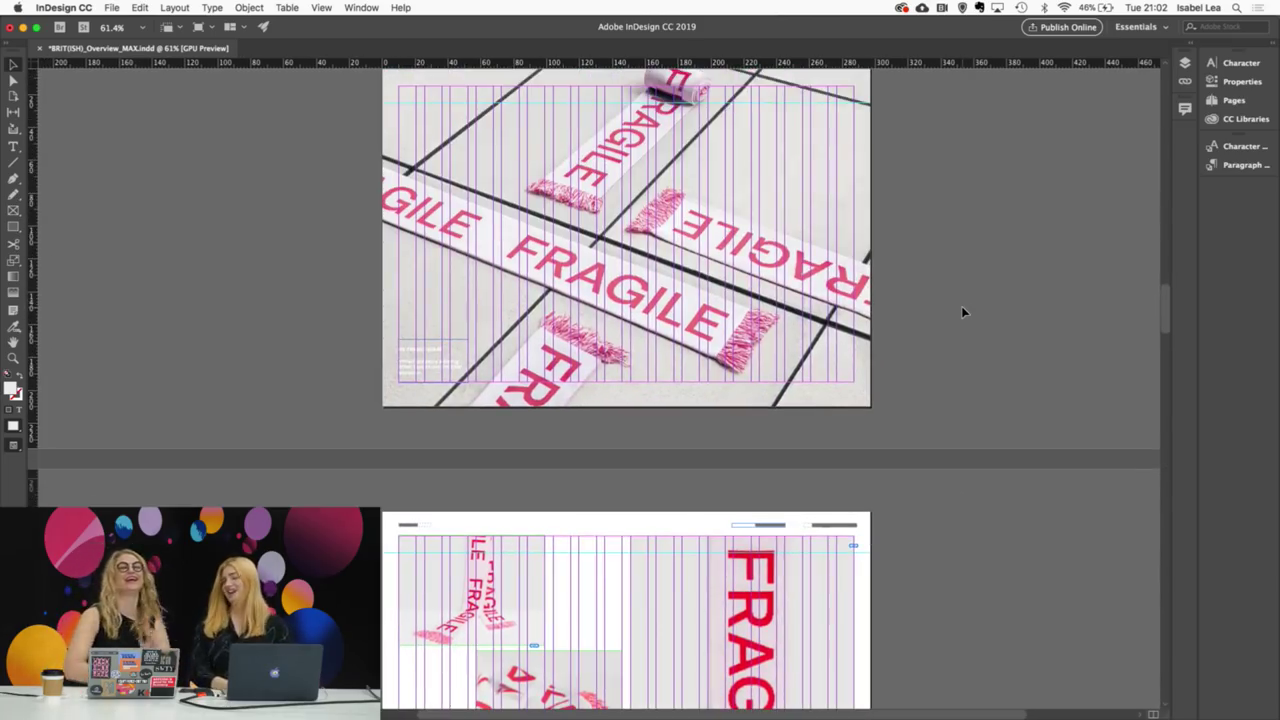
{"action": "scroll", "coordinate": [961, 338], "scroll_direction": "up", "scroll_amount": 2}
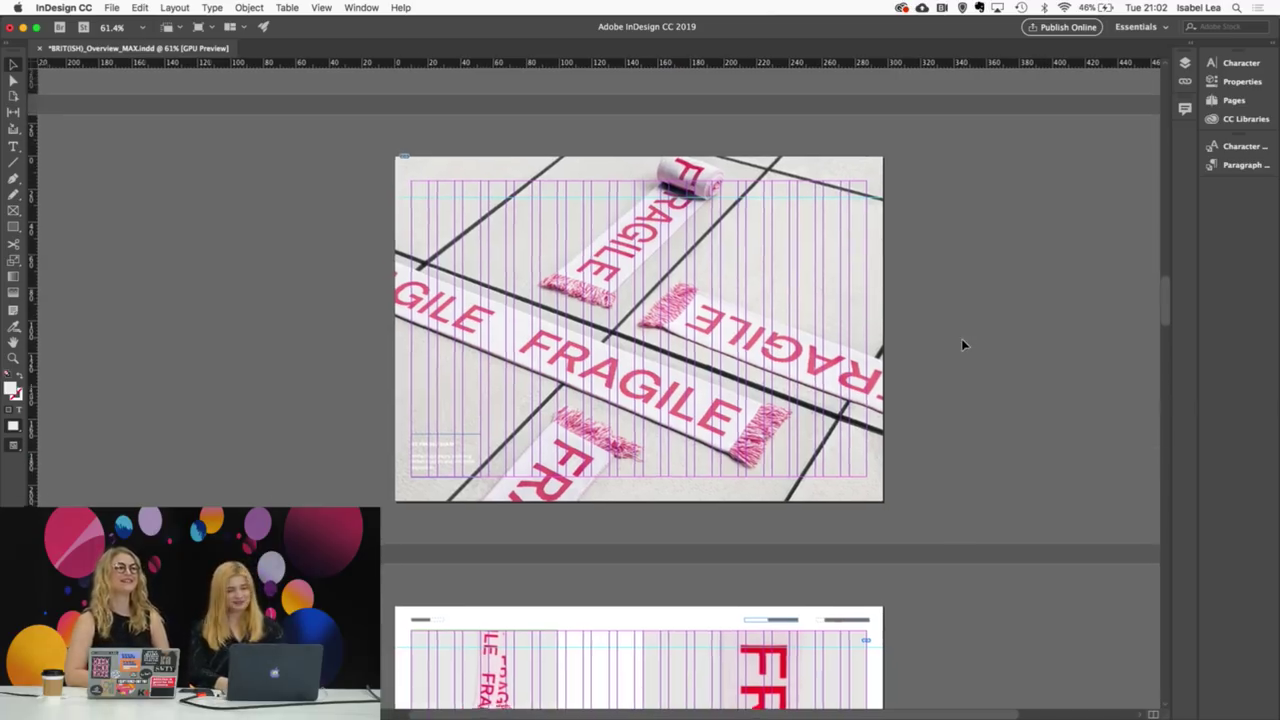
Step: Flip between the clock and scarf pages in full-screen presentation, then exit
{"action": "key", "text": "shift+w"}
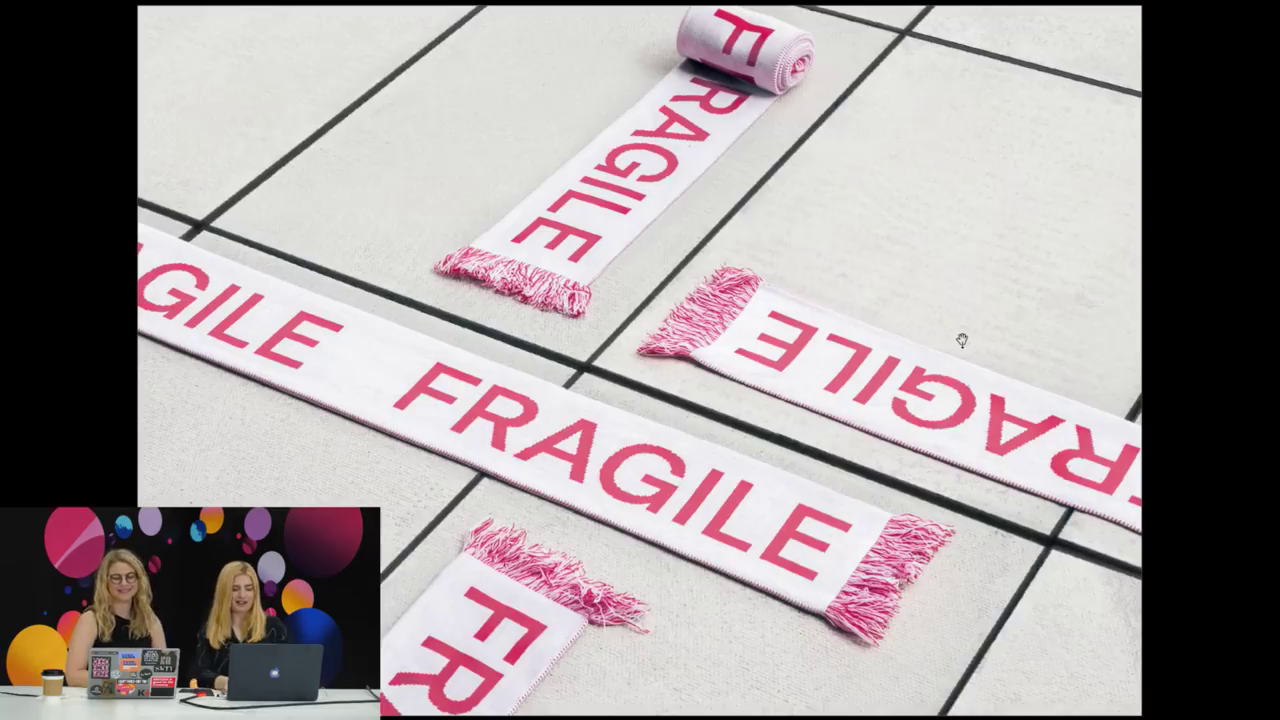
{"action": "key", "text": "Right"}
{"action": "key", "text": "Left"}
{"action": "key", "text": "Right"}
{"action": "key", "text": "Left"}
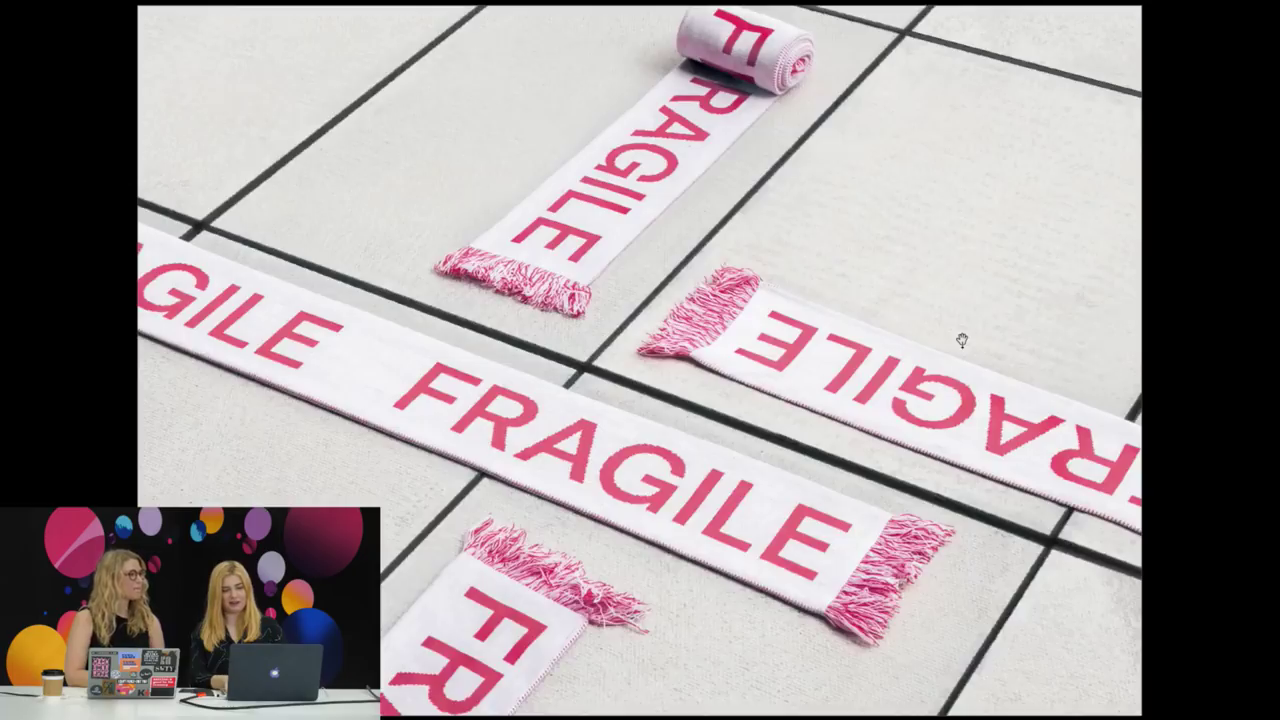
{"action": "key", "text": "Right"}
{"action": "key", "text": "Right"}
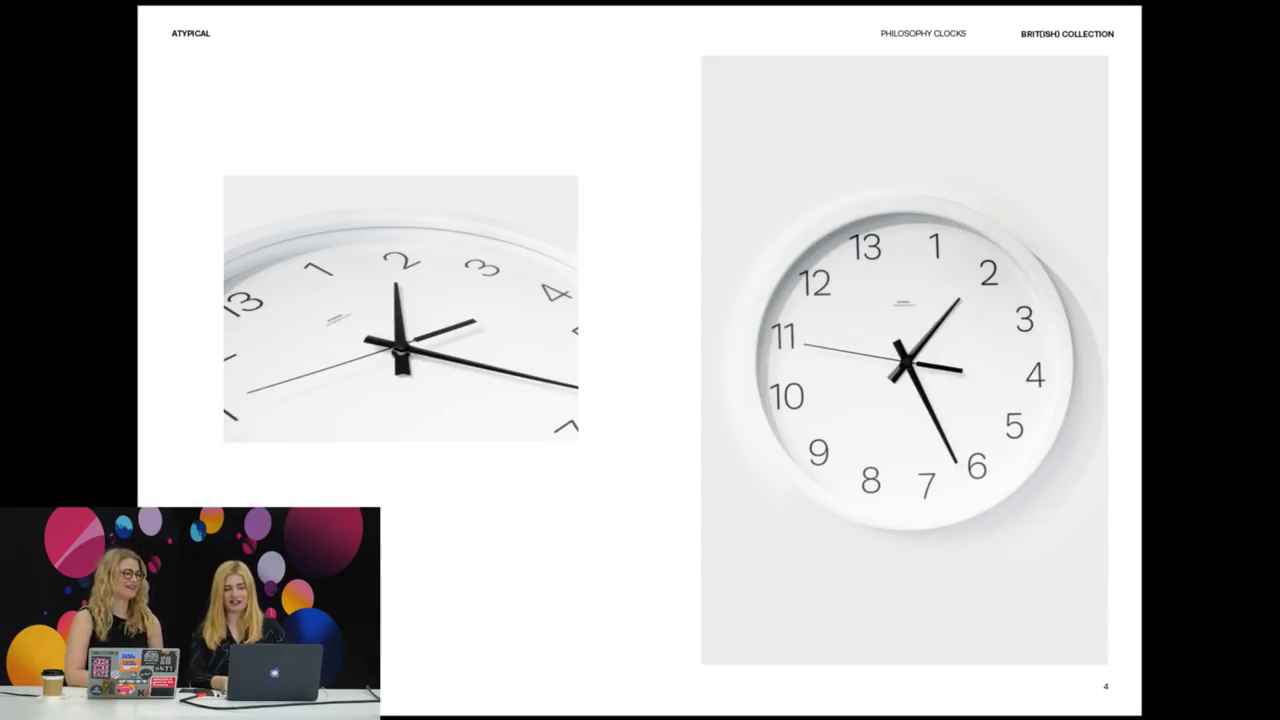
{"action": "key", "text": "Right"}
{"action": "key", "text": "Right"}
{"action": "key", "text": "Right"}
{"action": "key", "text": "Right"}
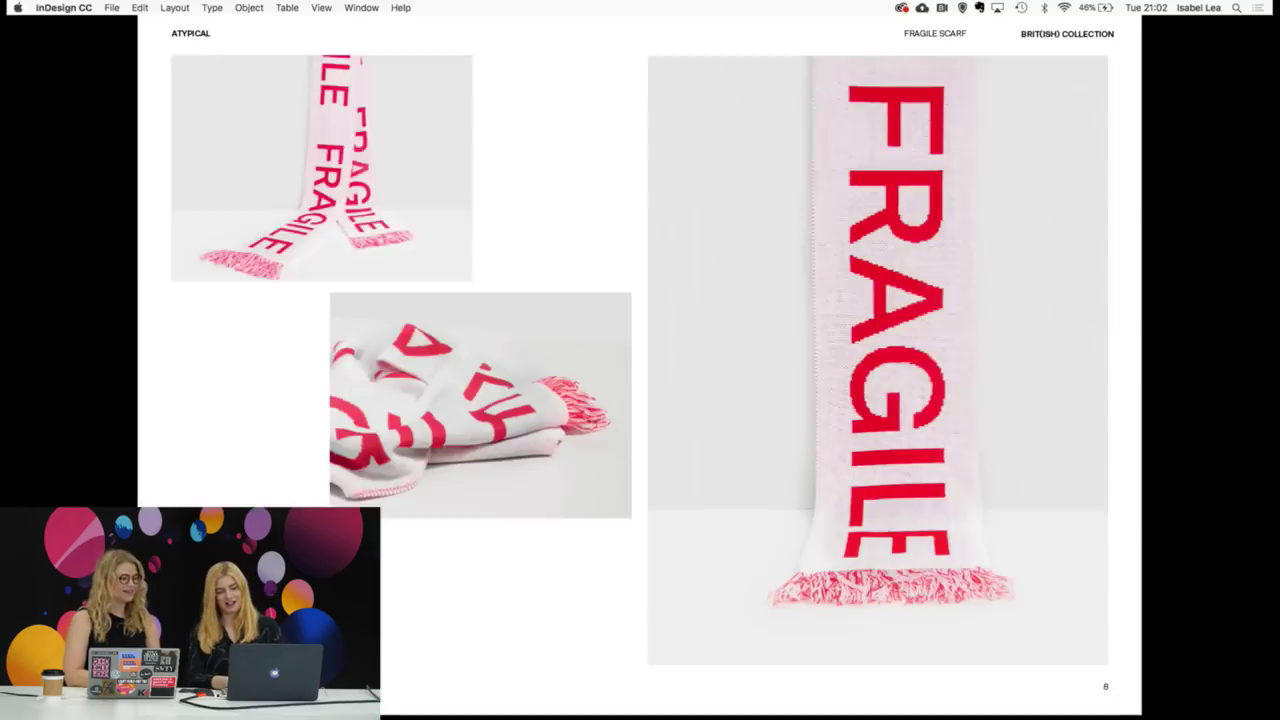
{"action": "key", "text": "Escape"}
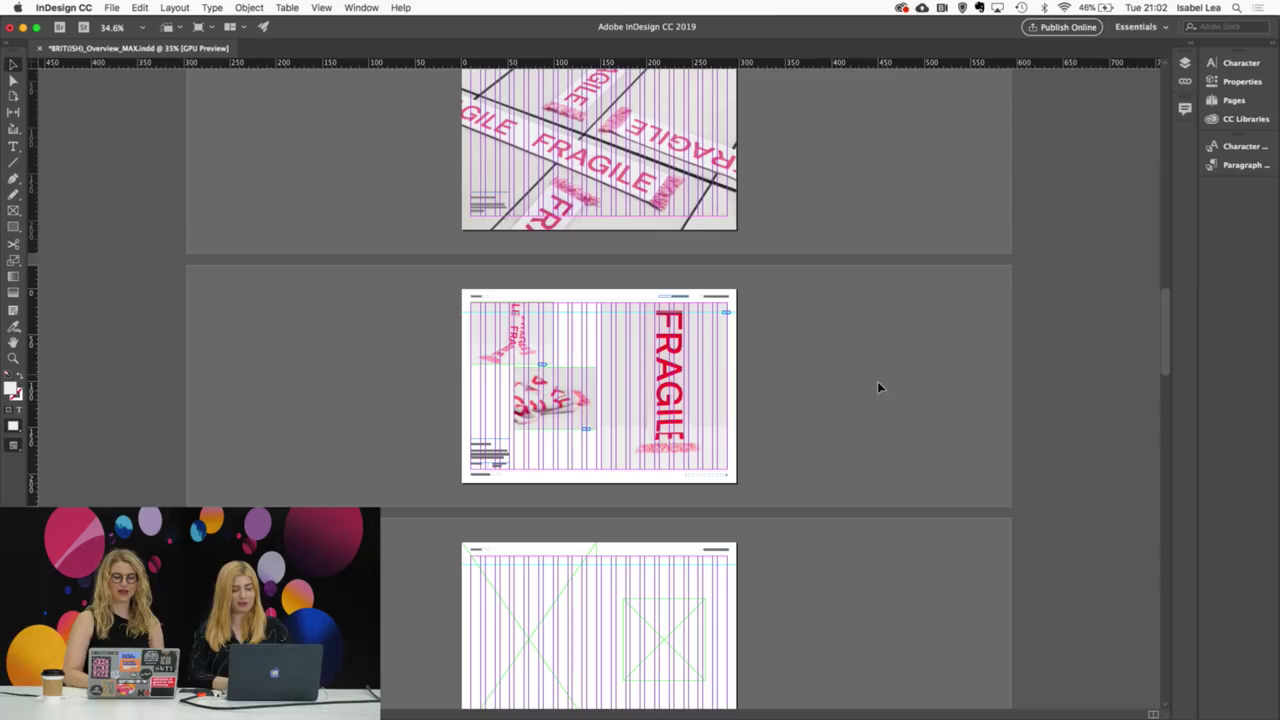
Step: Scroll the layout to the FRAGILE tape page and the FRAGILE scarf spread
{"action": "scroll", "coordinate": [416, 317], "scroll_direction": "up", "scroll_amount": 10}
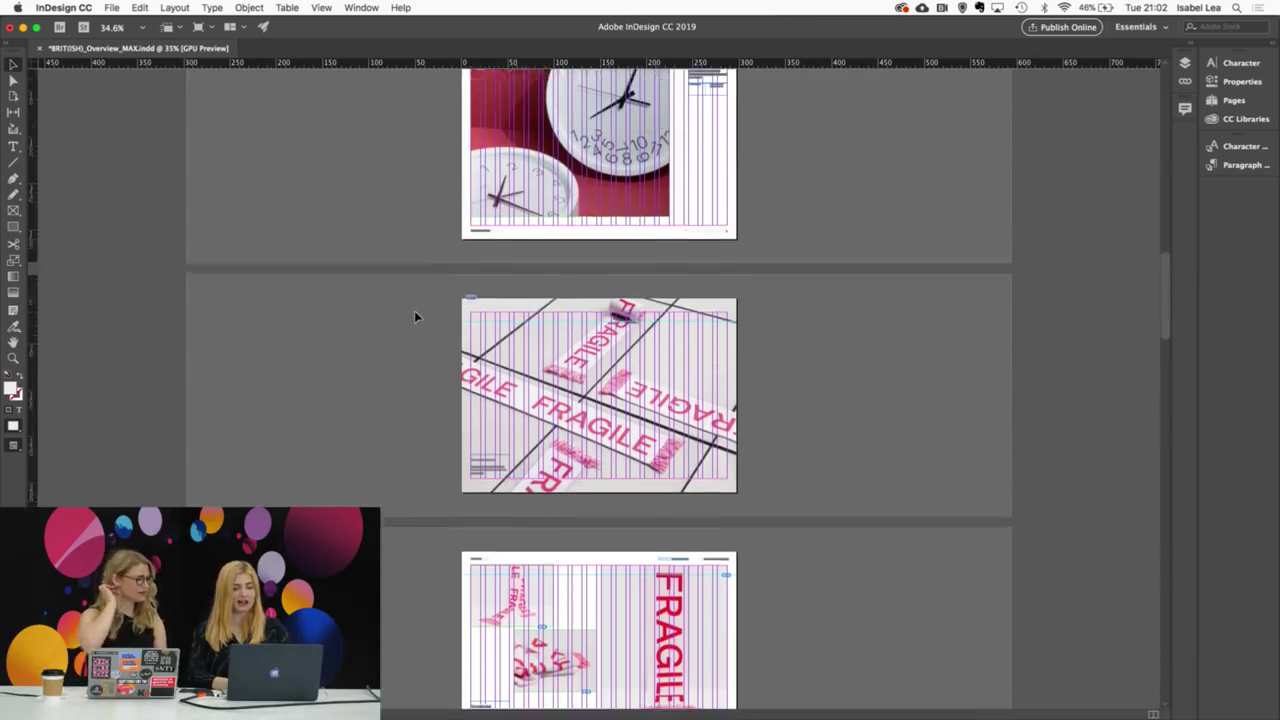
{"action": "scroll", "coordinate": [416, 317], "scroll_direction": "up", "scroll_amount": 5}
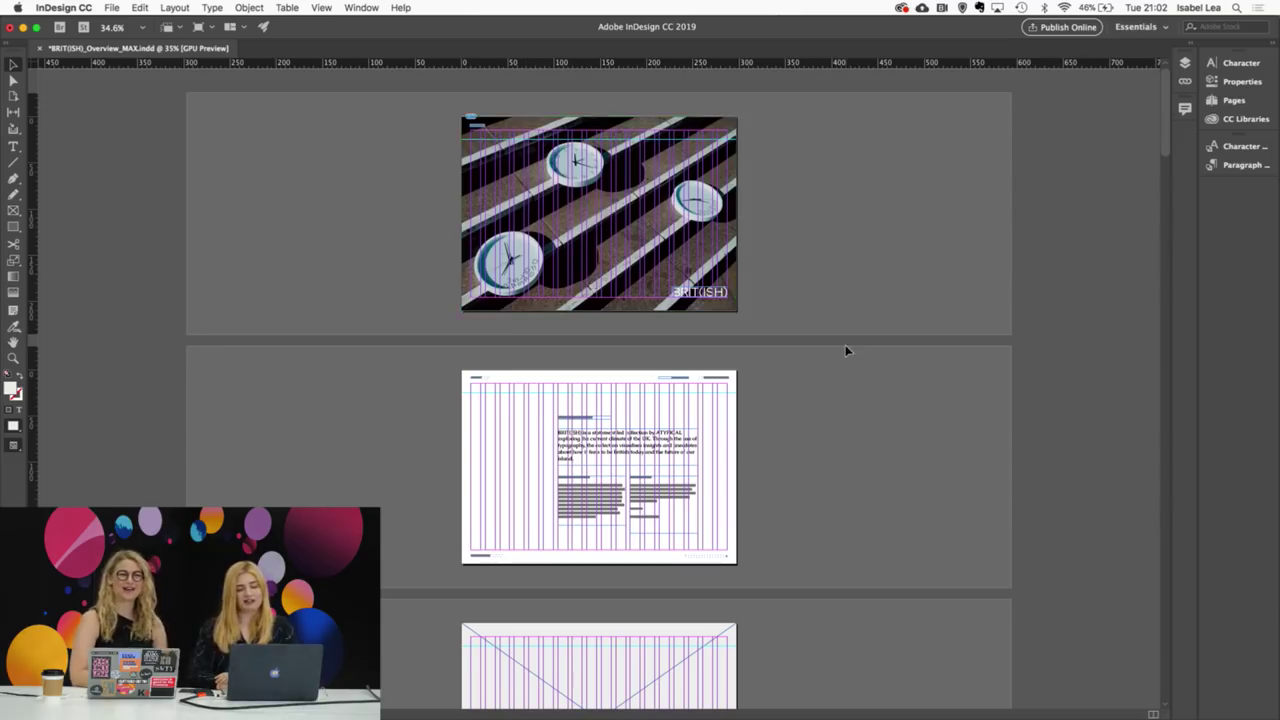
{"action": "scroll", "coordinate": [857, 534], "scroll_direction": "down", "scroll_amount": 6}
{"action": "scroll", "coordinate": [856, 531], "scroll_direction": "up", "scroll_amount": 3}
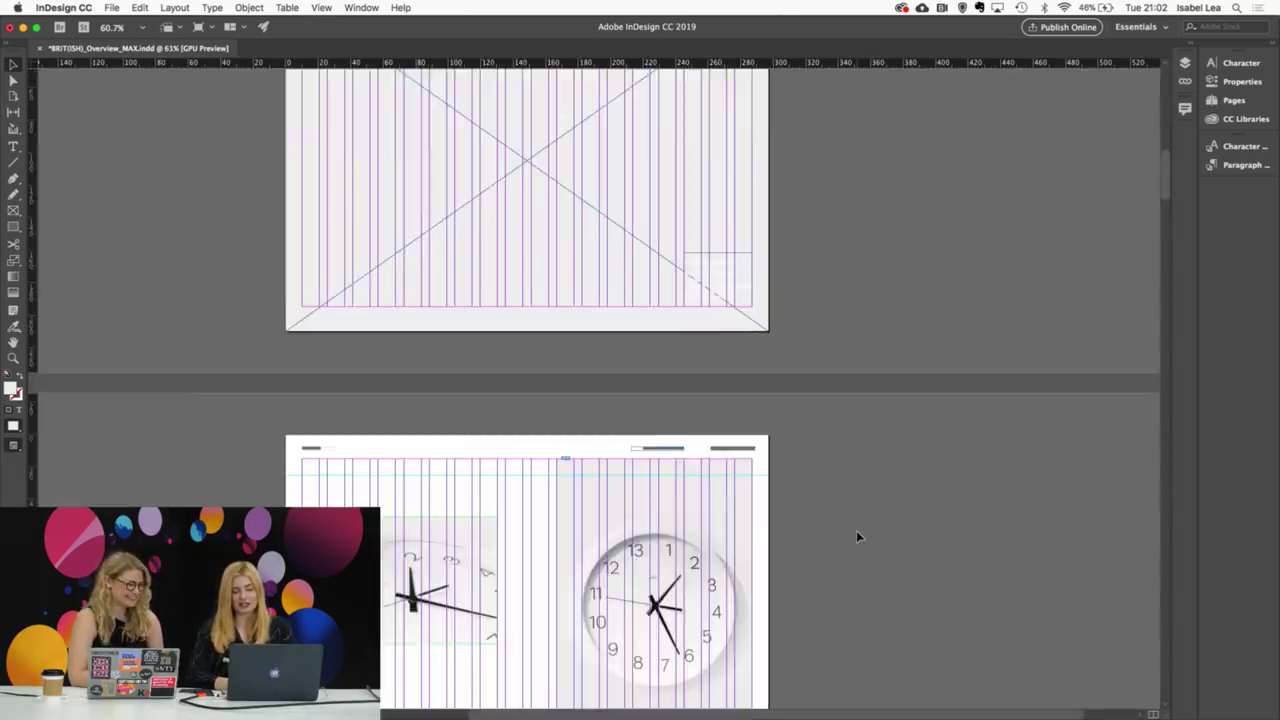
{"action": "scroll", "coordinate": [856, 531], "scroll_direction": "down", "scroll_amount": 10}
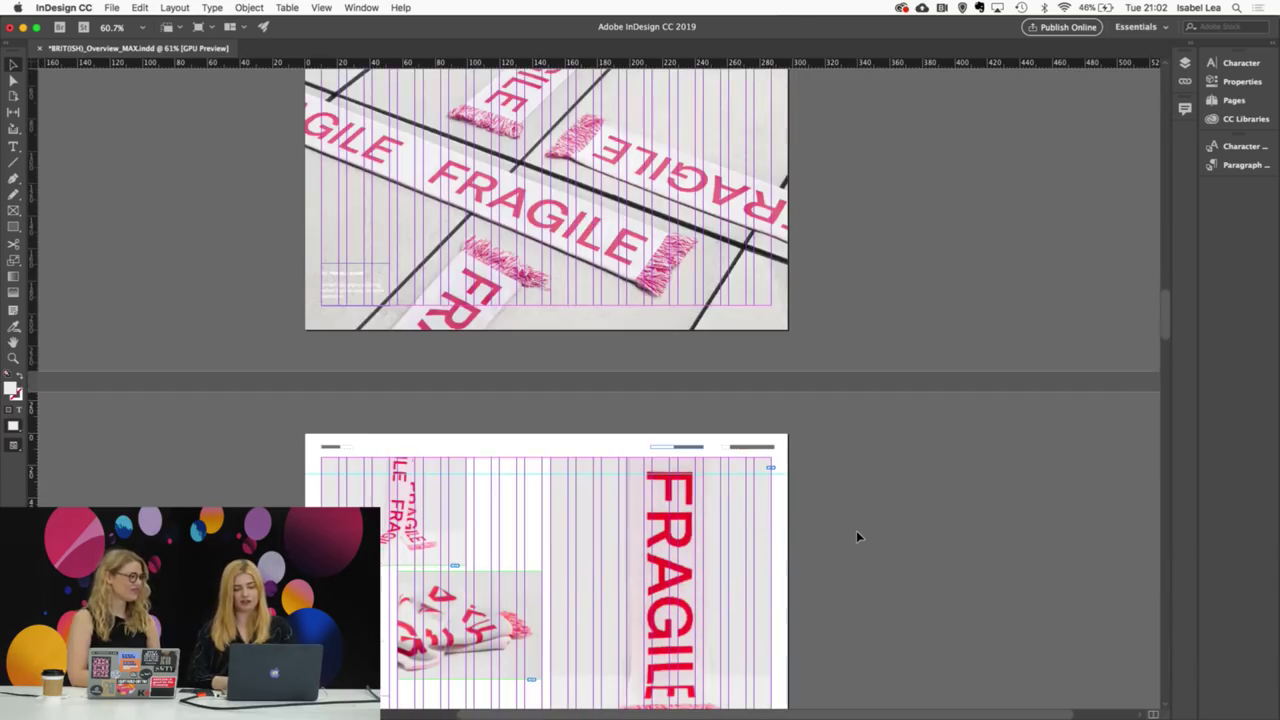
{"action": "scroll", "coordinate": [856, 537], "scroll_direction": "down", "scroll_amount": 2}
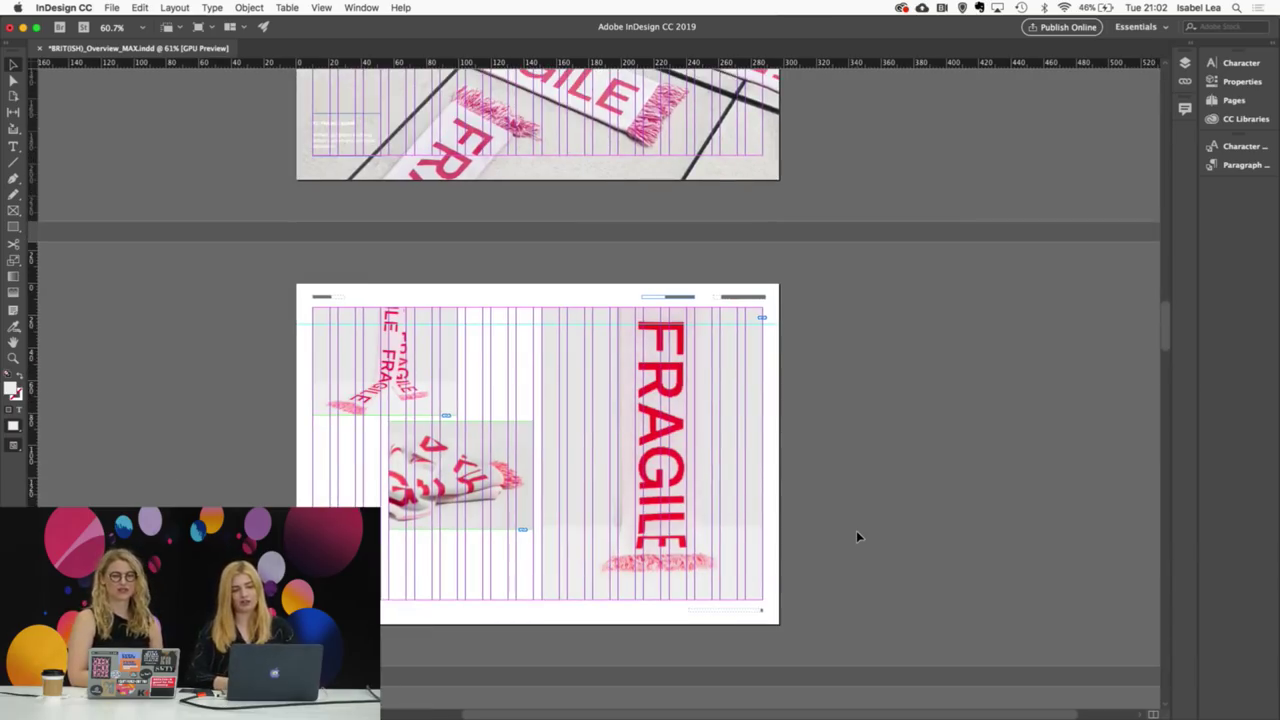
Step: Import the comments from BRIT(ISH)_Overview_MAX_Edits.pdf and hide them on the layout
{"action": "left_click", "coordinate": [113, 7]}
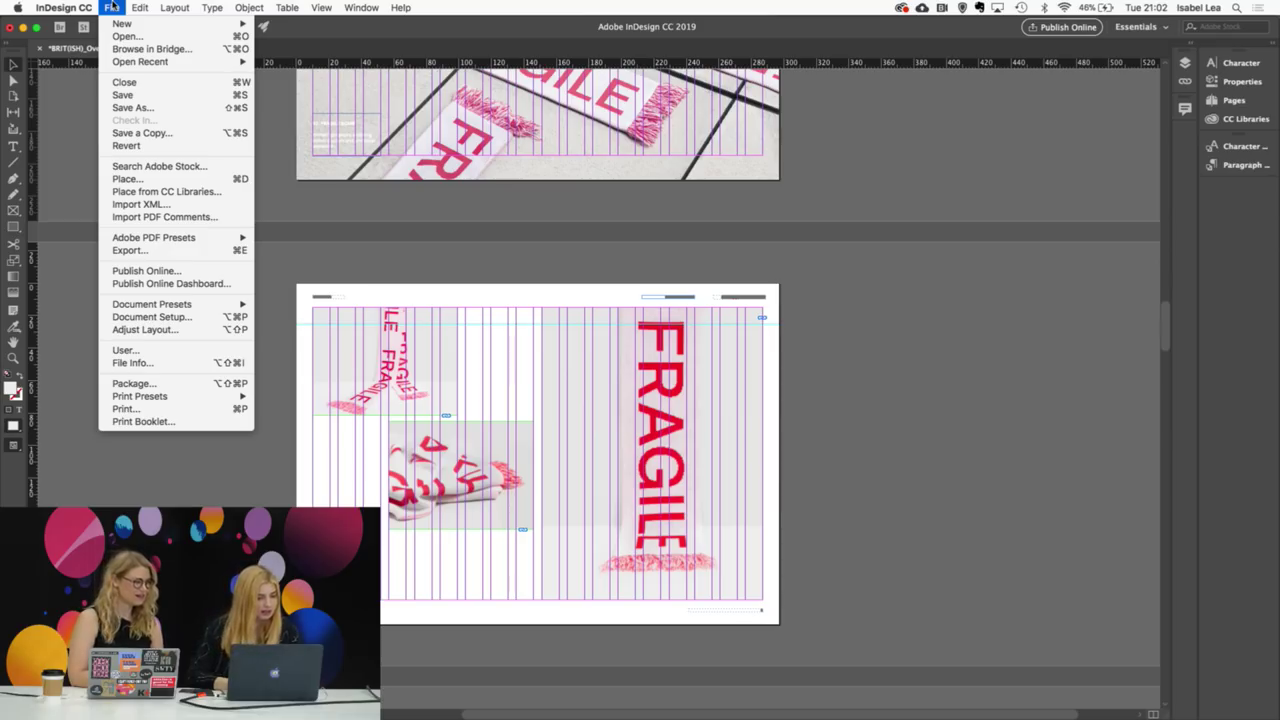
{"action": "left_click", "coordinate": [141, 217]}
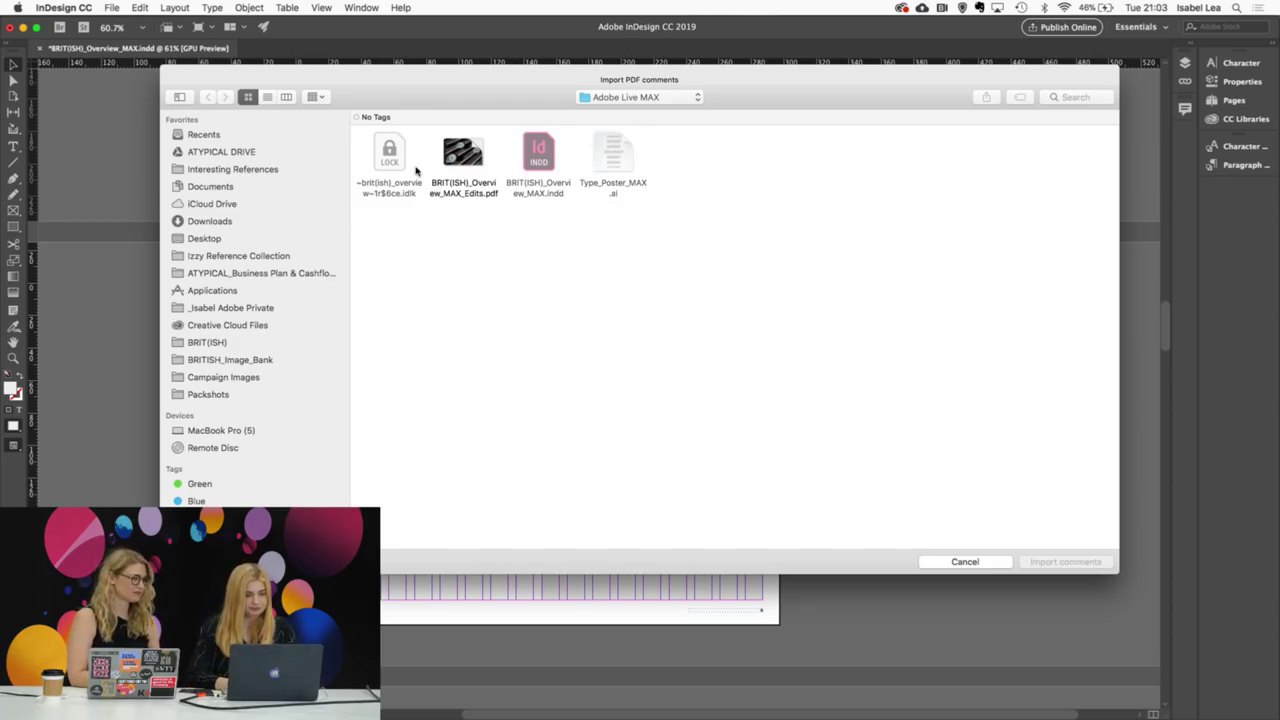
{"action": "left_click", "coordinate": [468, 145]}
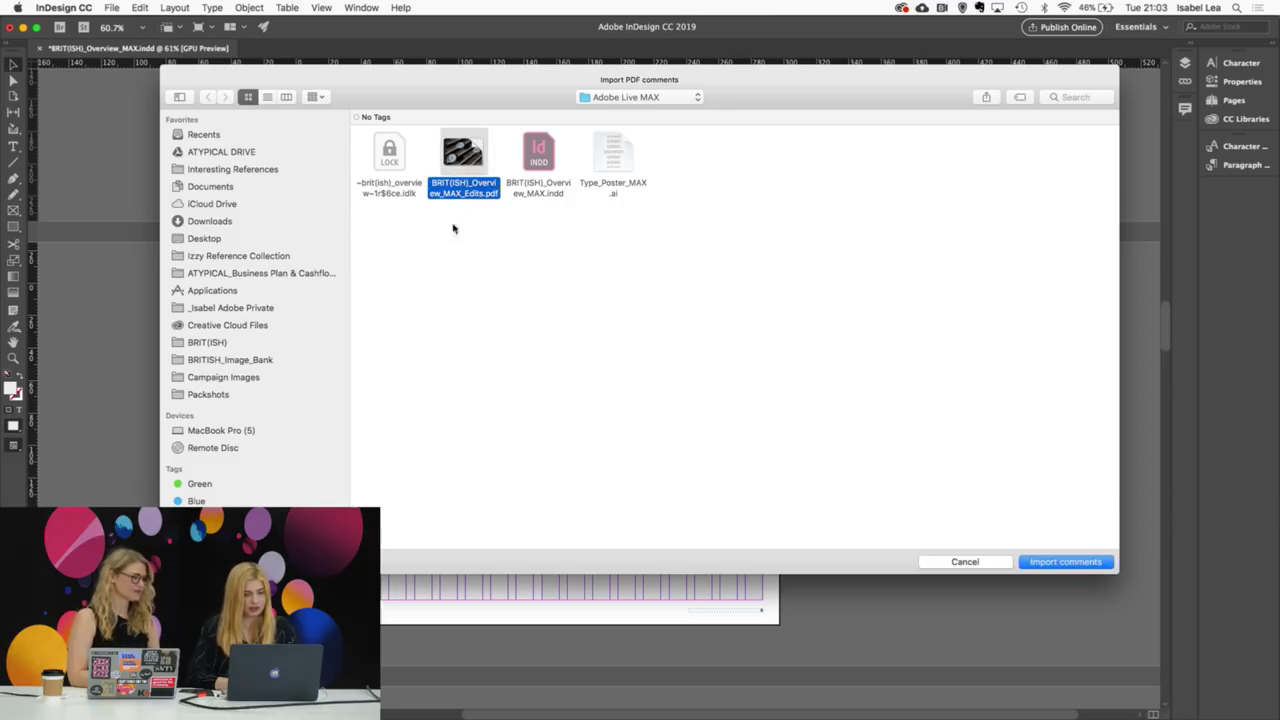
{"action": "left_click", "coordinate": [1052, 566]}
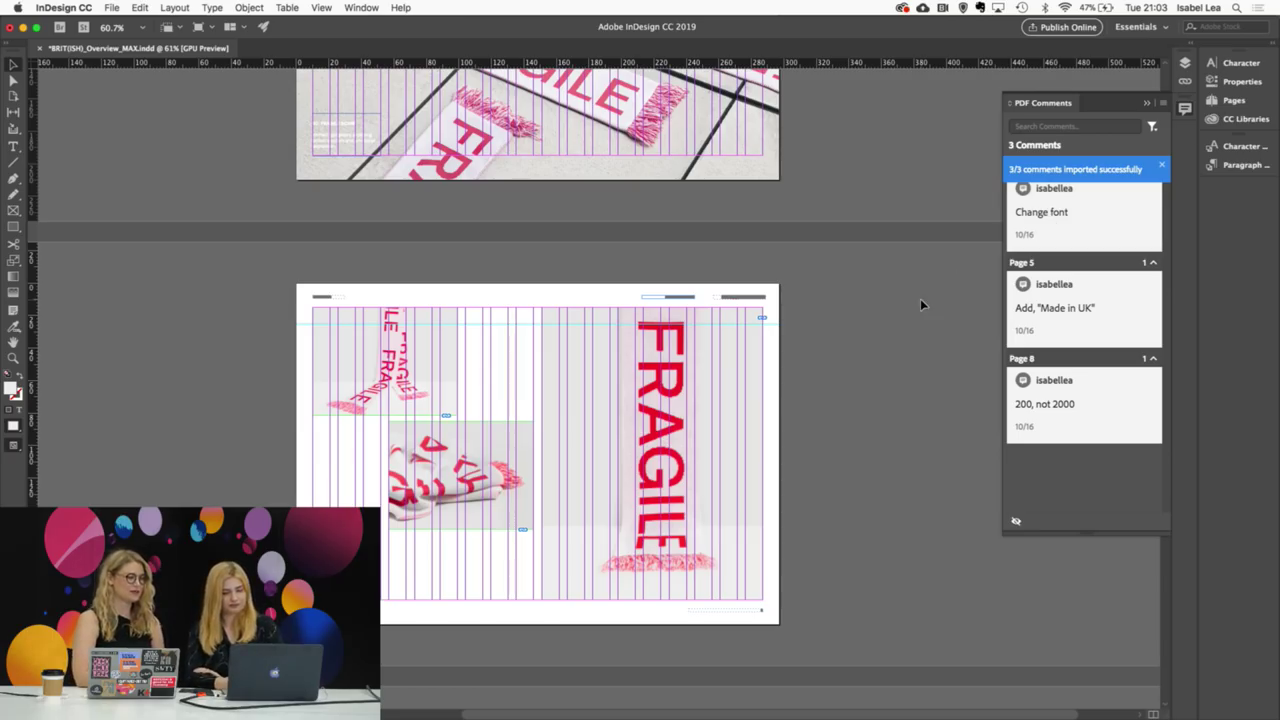
{"action": "scroll", "coordinate": [920, 298], "scroll_direction": "up", "scroll_amount": 3}
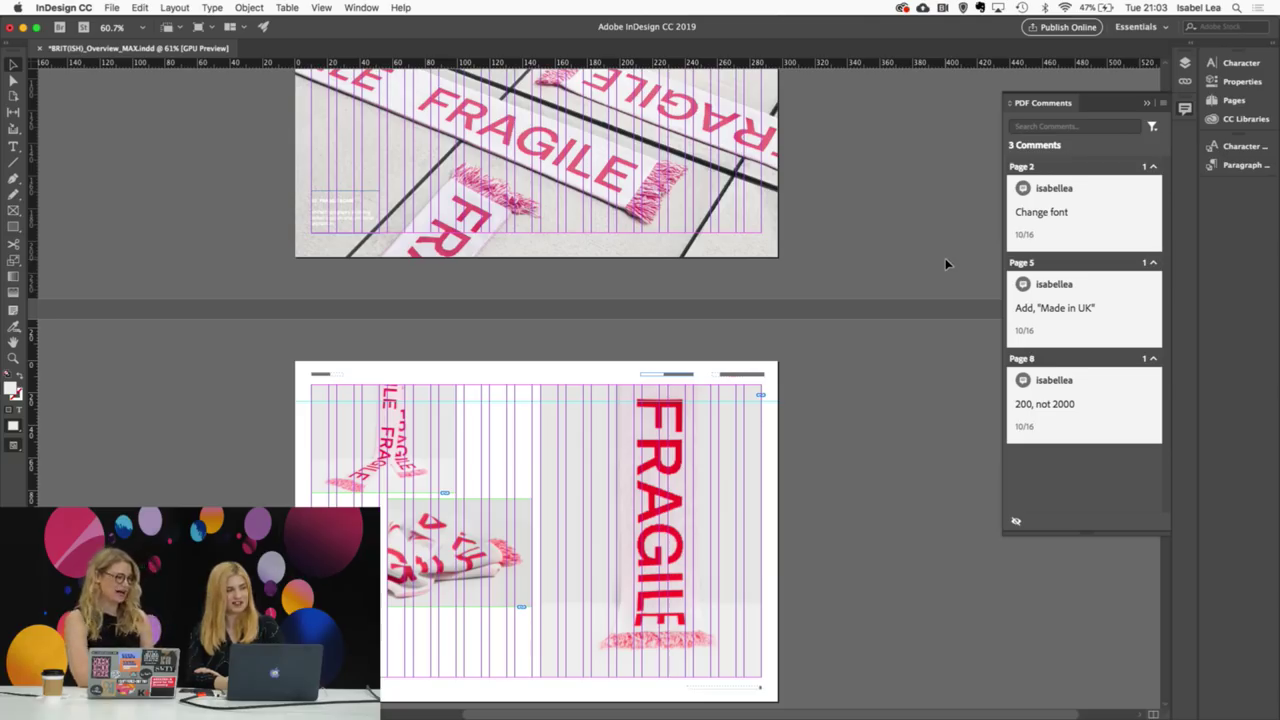
{"action": "scroll", "coordinate": [945, 263], "scroll_direction": "up", "scroll_amount": 1}
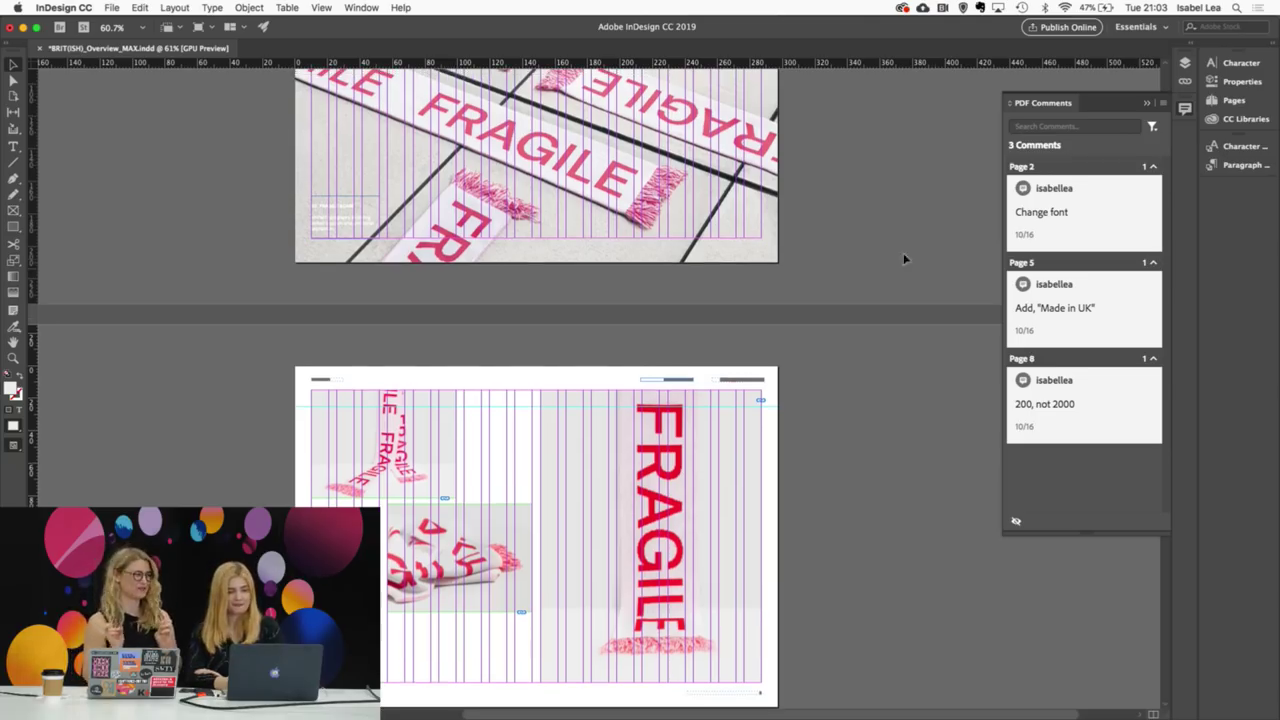
{"action": "scroll", "coordinate": [880, 237], "scroll_direction": "down", "scroll_amount": 10}
{"action": "scroll", "coordinate": [880, 237], "scroll_direction": "up", "scroll_amount": 3}
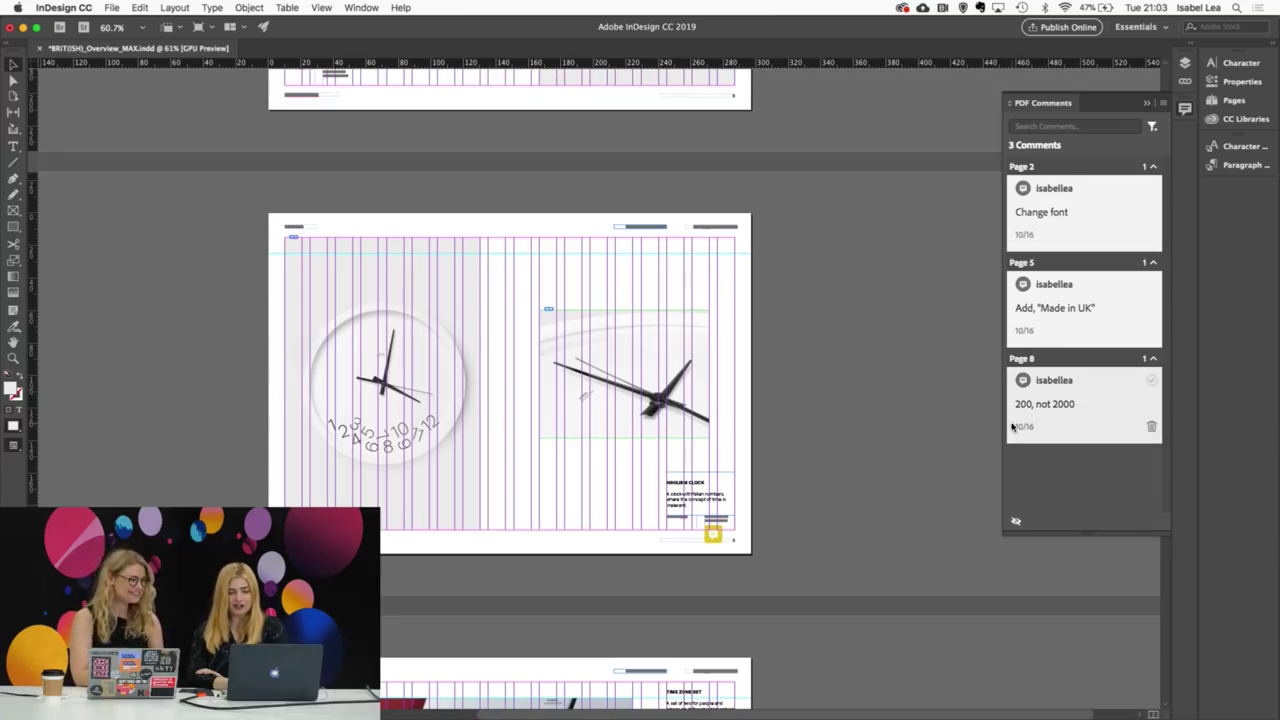
{"action": "left_click", "coordinate": [1017, 524]}
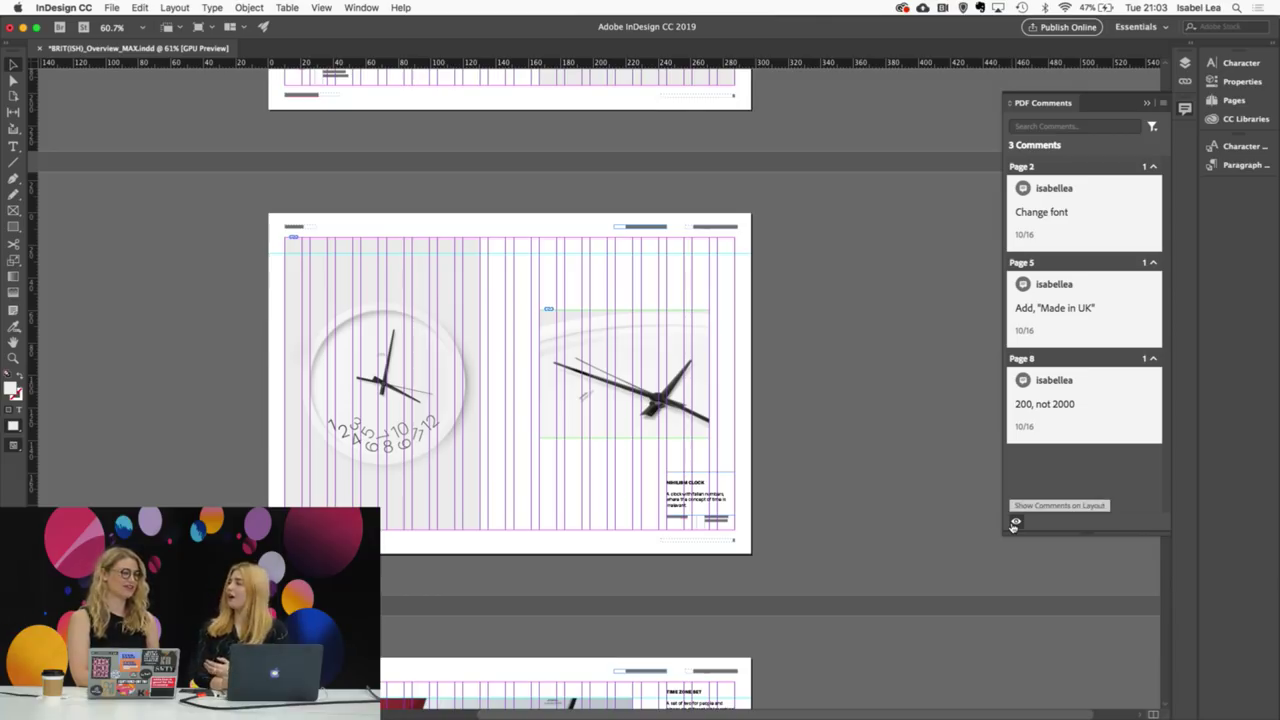
Step: Turn Show Comments on Layout back on and review the notes on pages 5 and 2
{"action": "left_click", "coordinate": [1014, 524]}
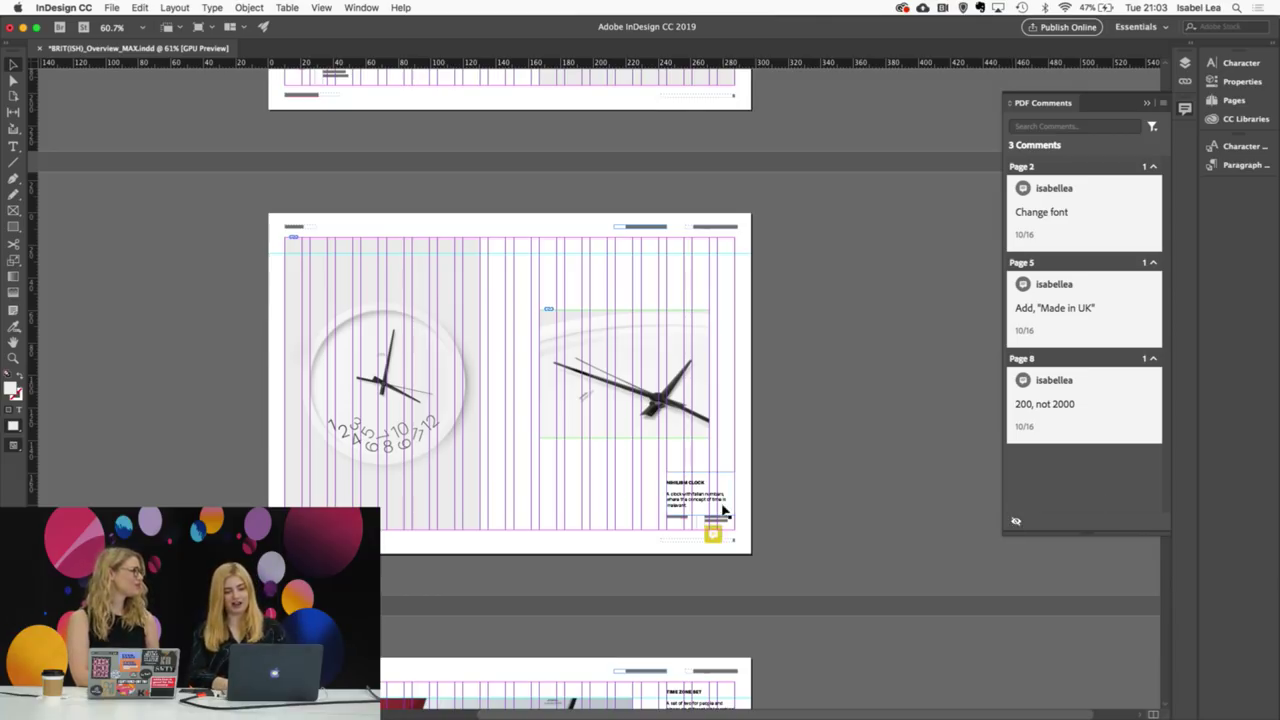
{"action": "scroll", "coordinate": [714, 534], "scroll_direction": "up", "scroll_amount": 3}
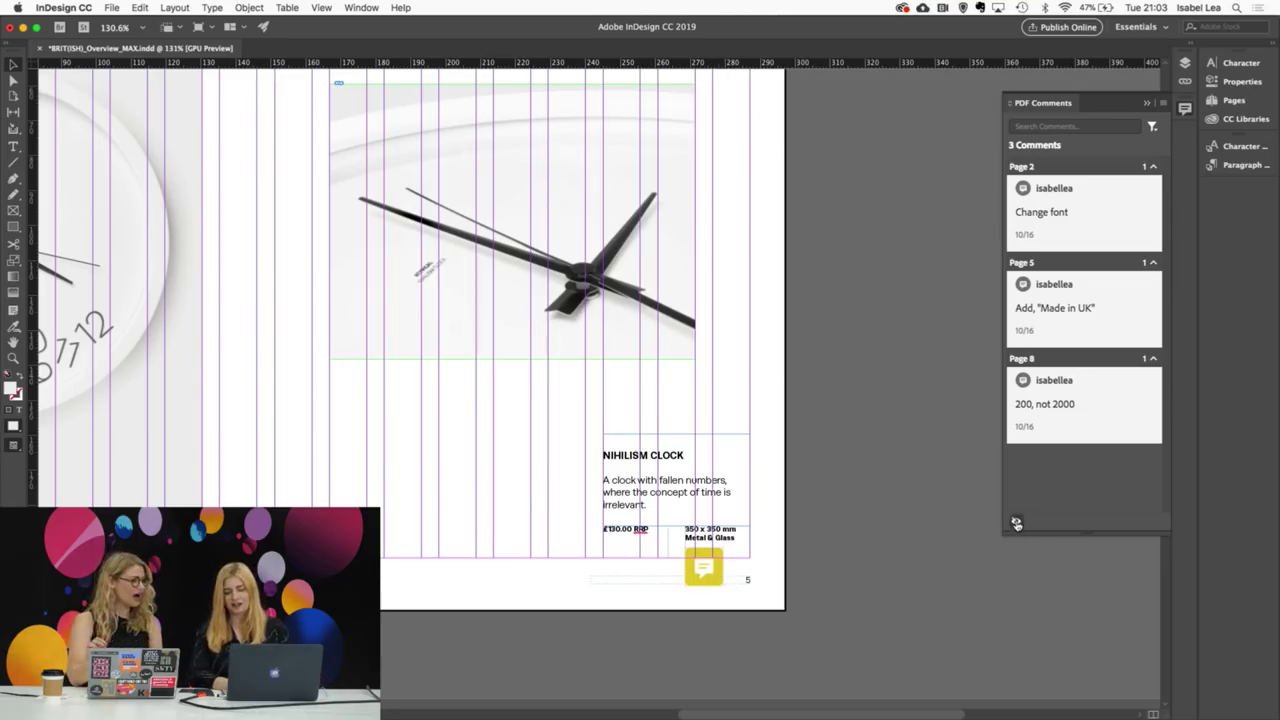
{"action": "scroll", "coordinate": [842, 515], "scroll_direction": "up", "scroll_amount": 2}
{"action": "scroll", "coordinate": [598, 590], "scroll_direction": "down", "scroll_amount": 2}
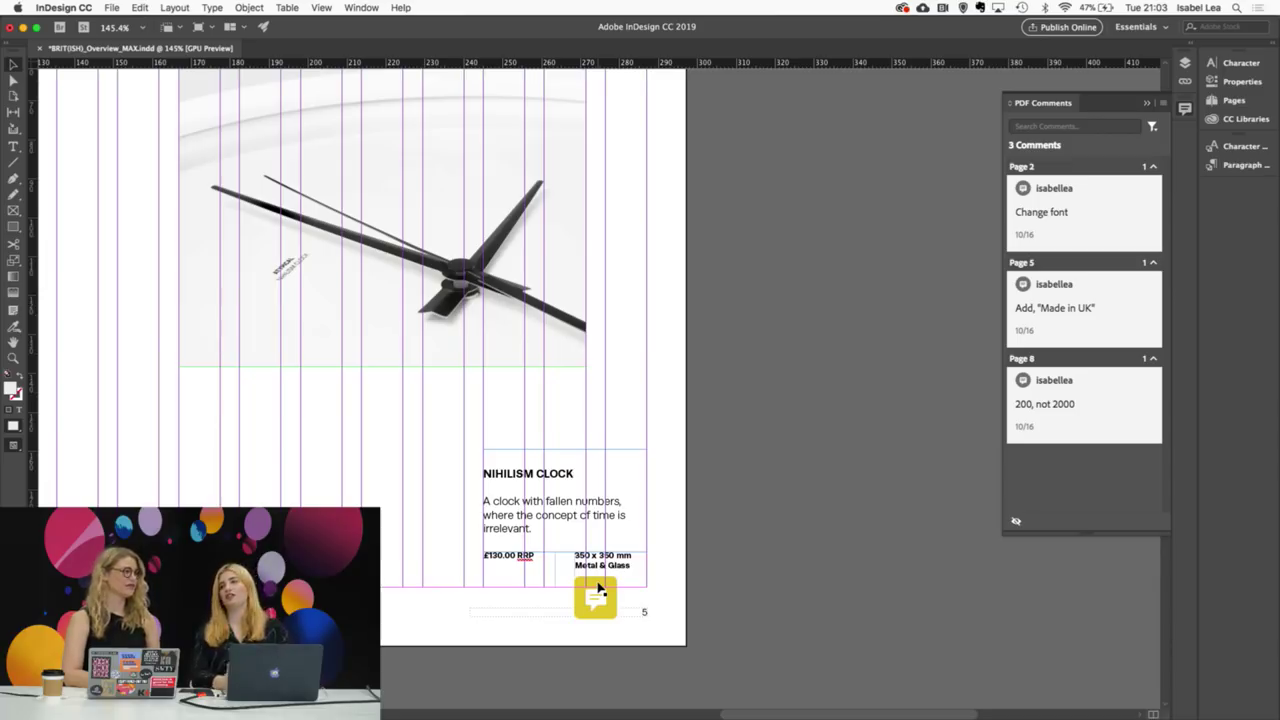
{"action": "scroll", "coordinate": [598, 590], "scroll_direction": "down", "scroll_amount": 2}
{"action": "scroll", "coordinate": [598, 590], "scroll_direction": "up", "scroll_amount": 15}
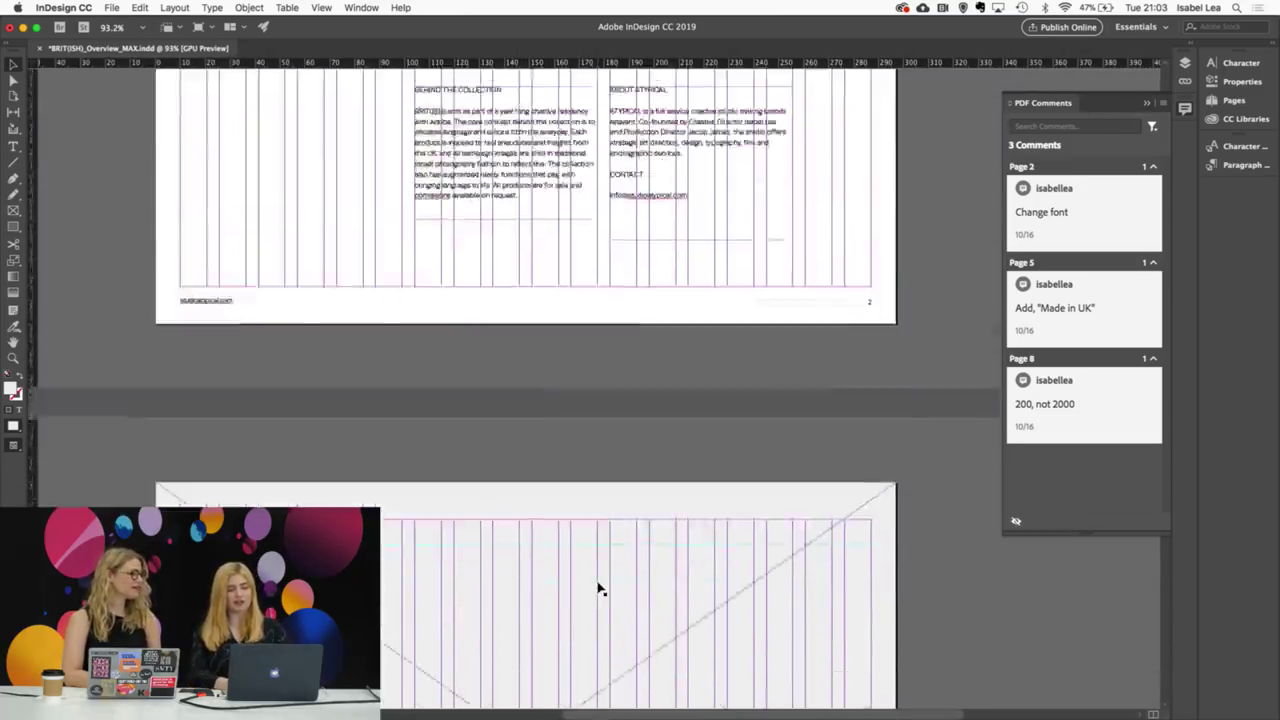
{"action": "scroll", "coordinate": [508, 516], "scroll_direction": "up", "scroll_amount": 3}
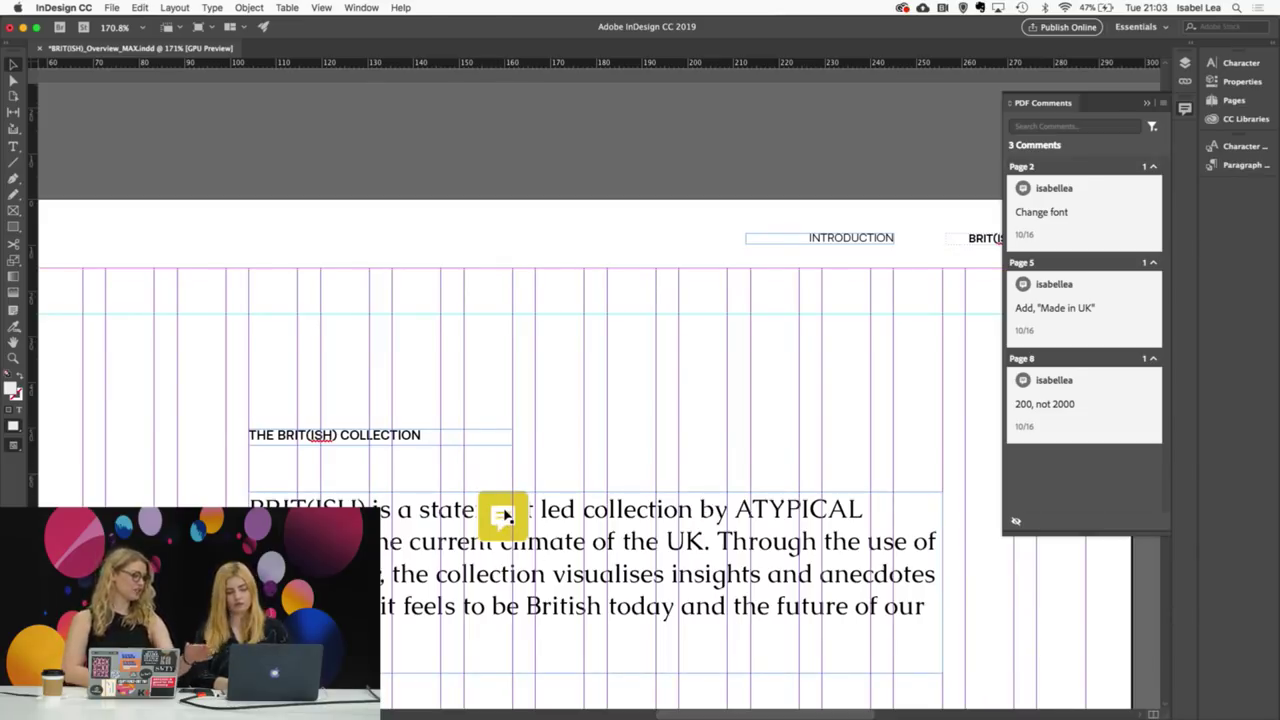
Step: Delete the Page 2 "Change font" comment from the PDF Comments panel
{"action": "left_click", "coordinate": [503, 514]}
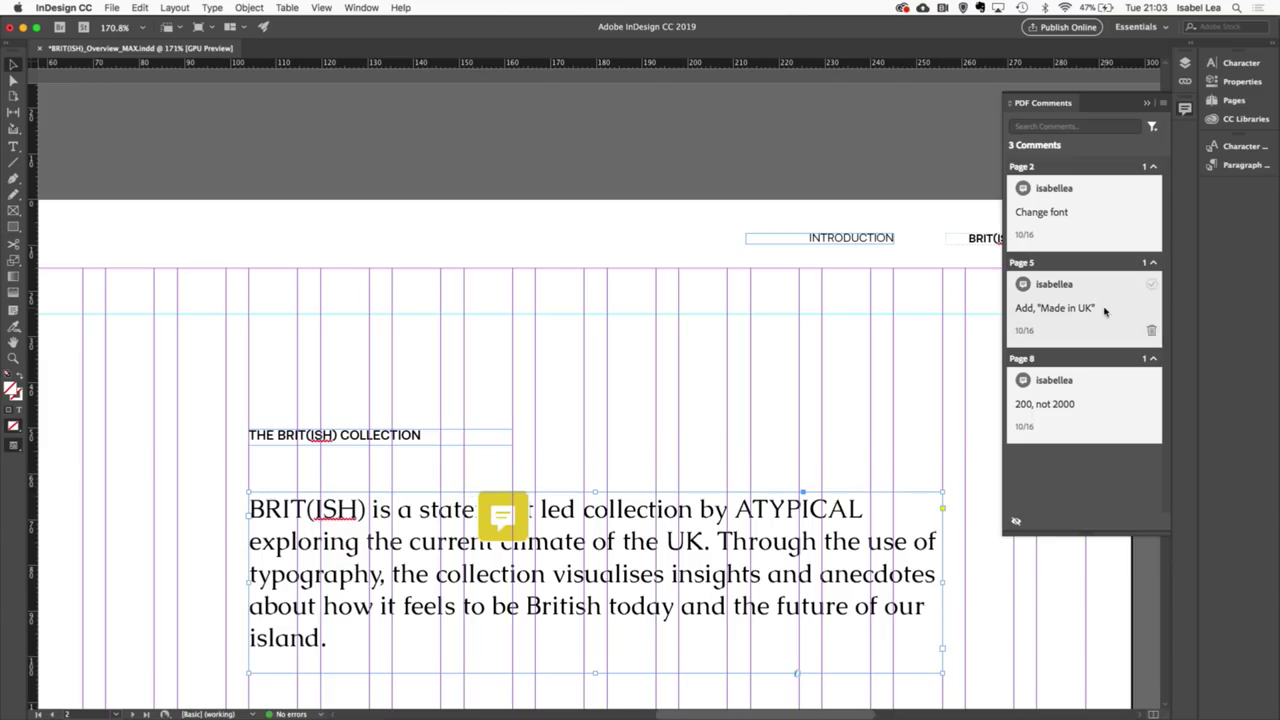
{"action": "left_click", "coordinate": [1062, 212]}
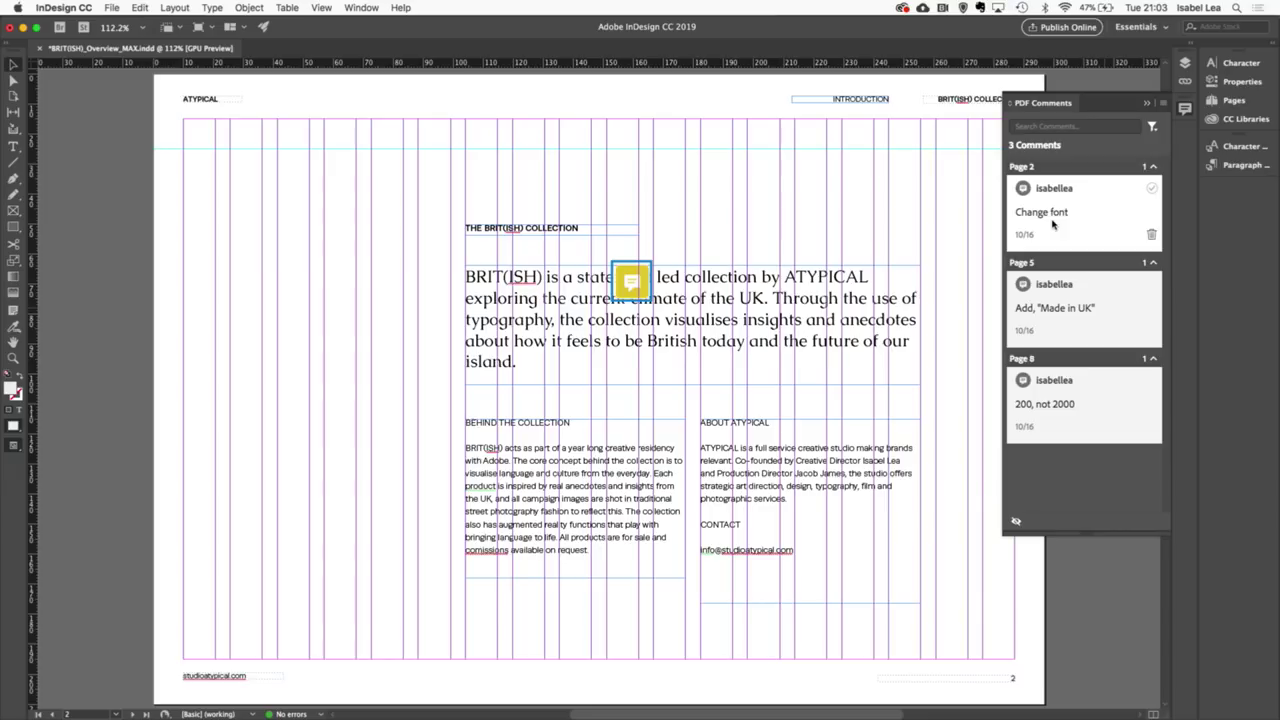
{"action": "left_click", "coordinate": [1151, 234]}
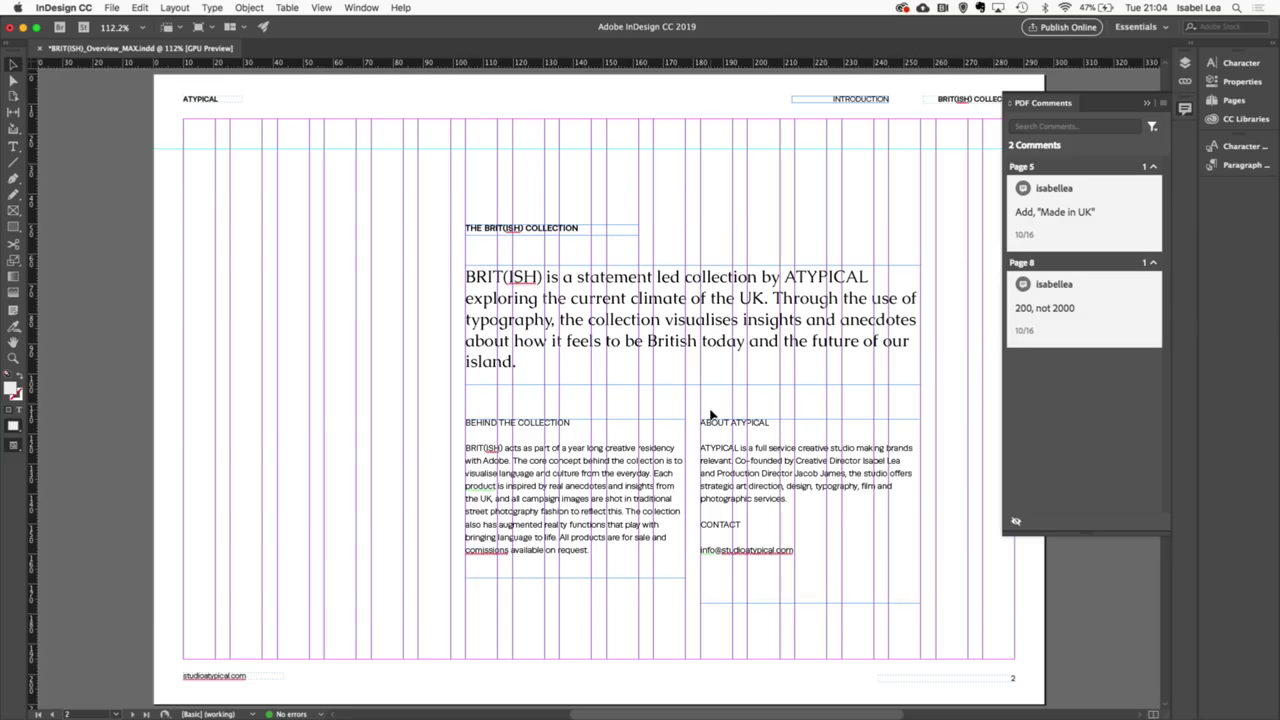
{"action": "left_click", "coordinate": [814, 551]}
{"action": "scroll", "coordinate": [930, 635], "scroll_direction": "down", "scroll_amount": 3}
{"action": "scroll", "coordinate": [930, 631], "scroll_direction": "down", "scroll_amount": 20}
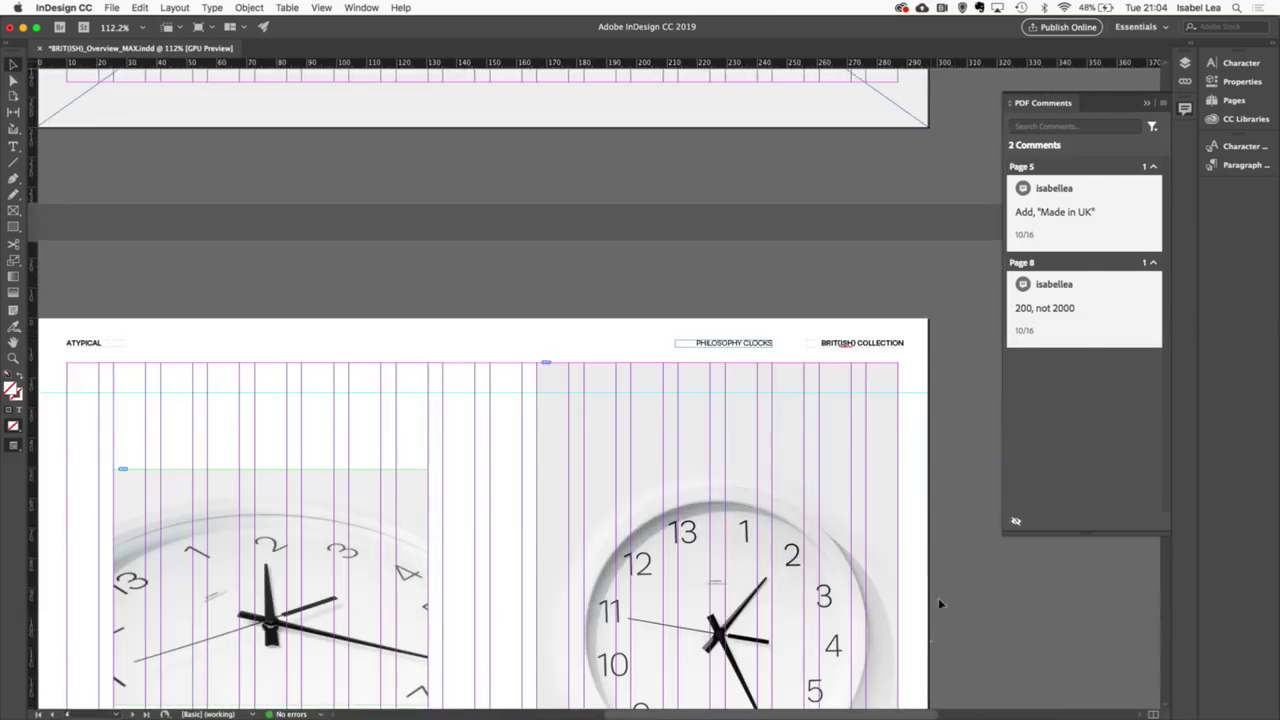
Step: Jump between the Page 8 and Page 5 comments, ending on the scarf spread
{"action": "left_click", "coordinate": [1093, 326]}
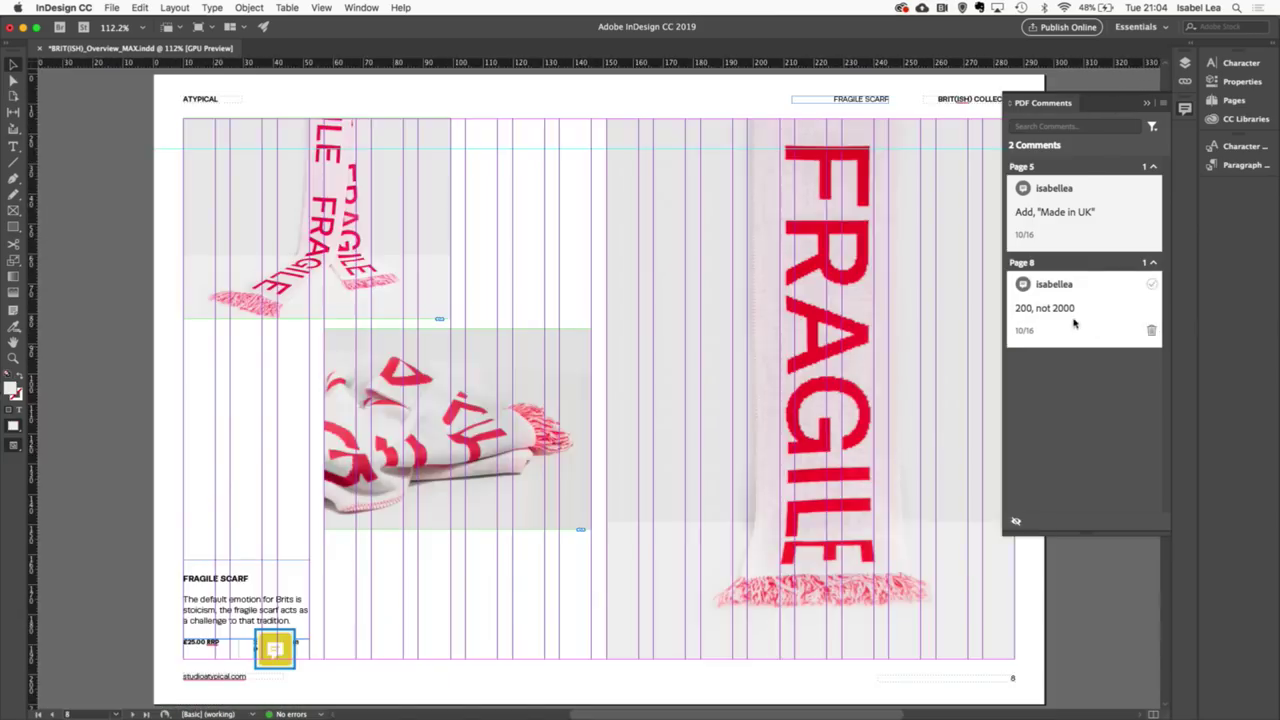
{"action": "left_click", "coordinate": [1073, 225]}
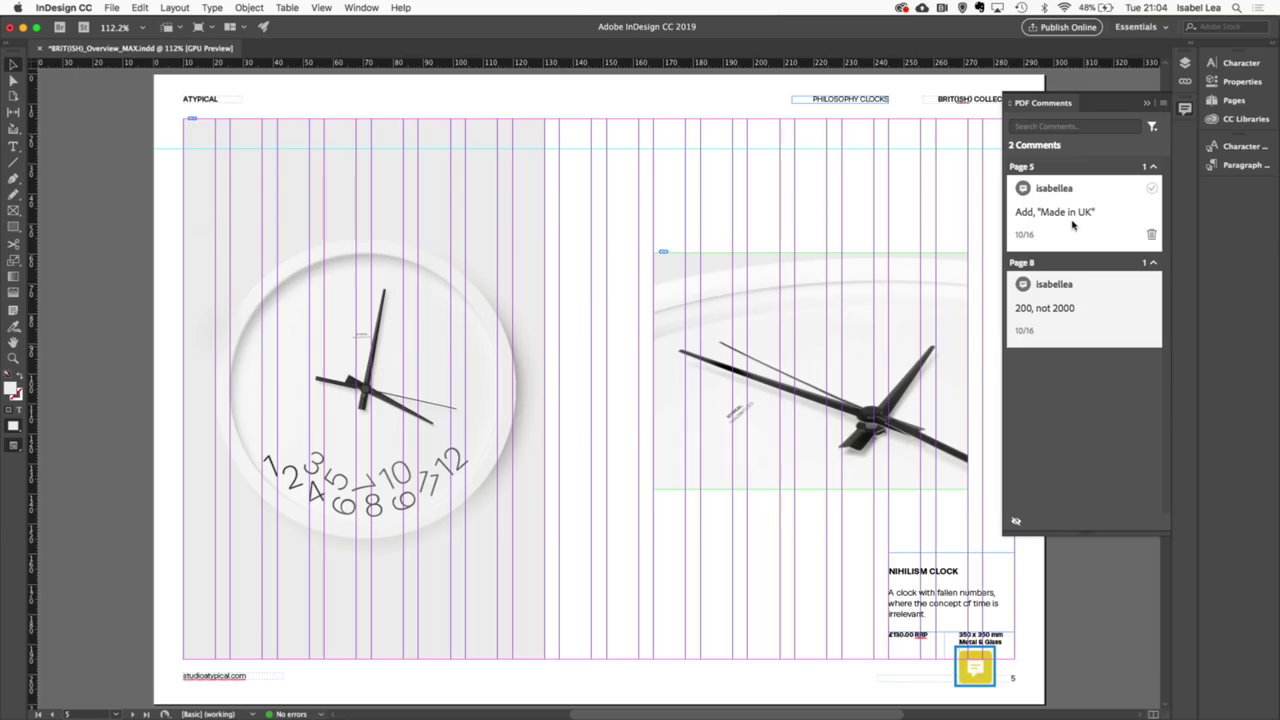
{"action": "left_click", "coordinate": [1095, 331]}
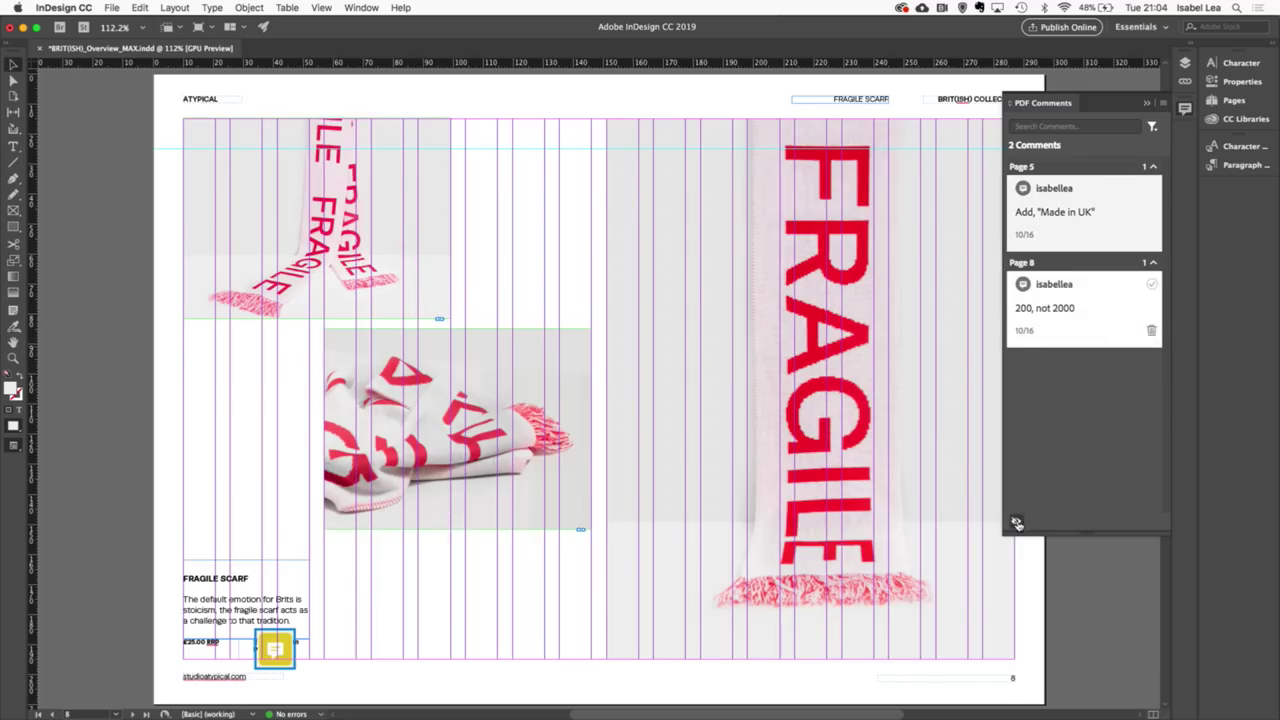
{"action": "scroll", "coordinate": [391, 651], "scroll_direction": "up", "scroll_amount": 3}
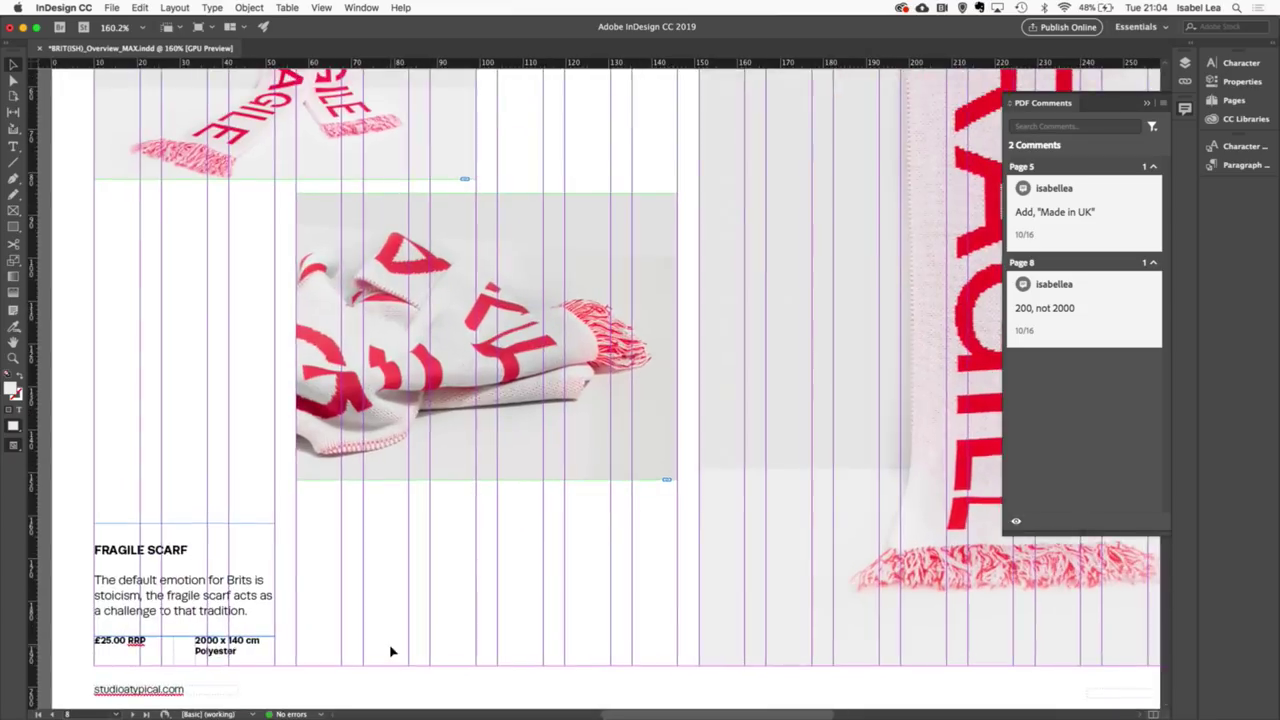
{"action": "scroll", "coordinate": [391, 651], "scroll_direction": "up", "scroll_amount": 4}
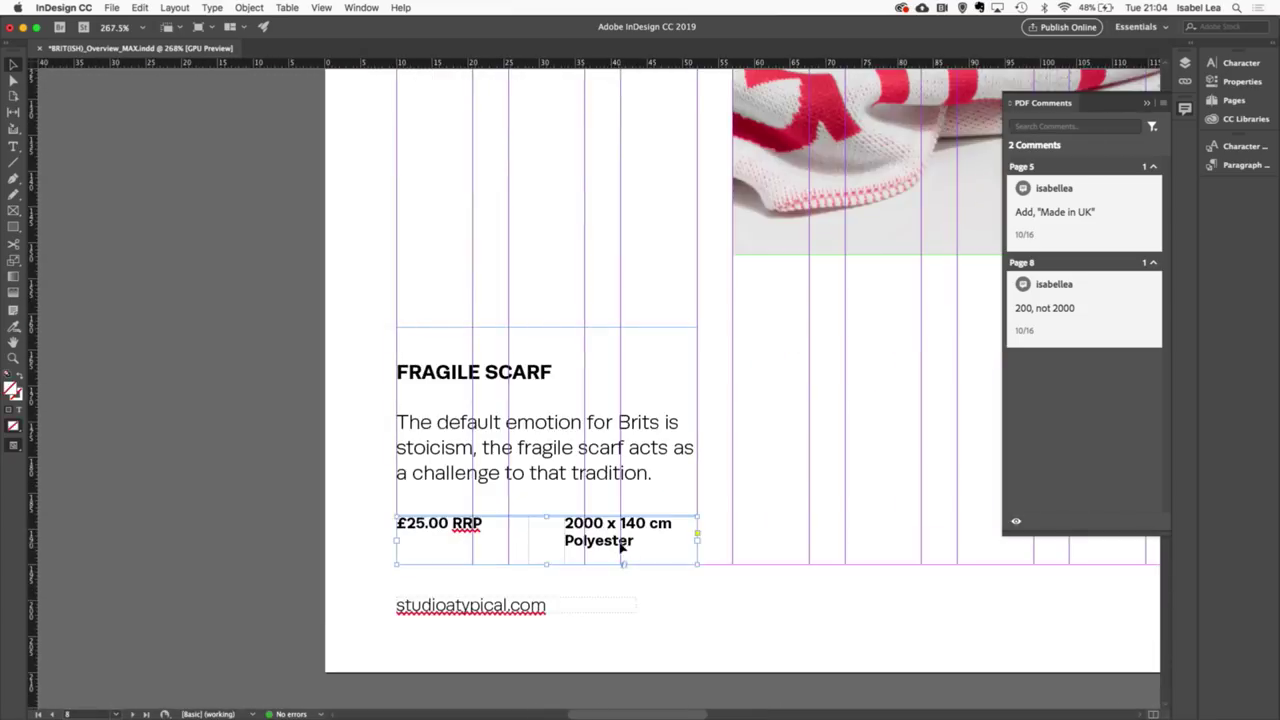
Step: Delete the extra zero so the scarf size reads 200 x 140 cm
{"action": "double_click", "coordinate": [619, 540]}
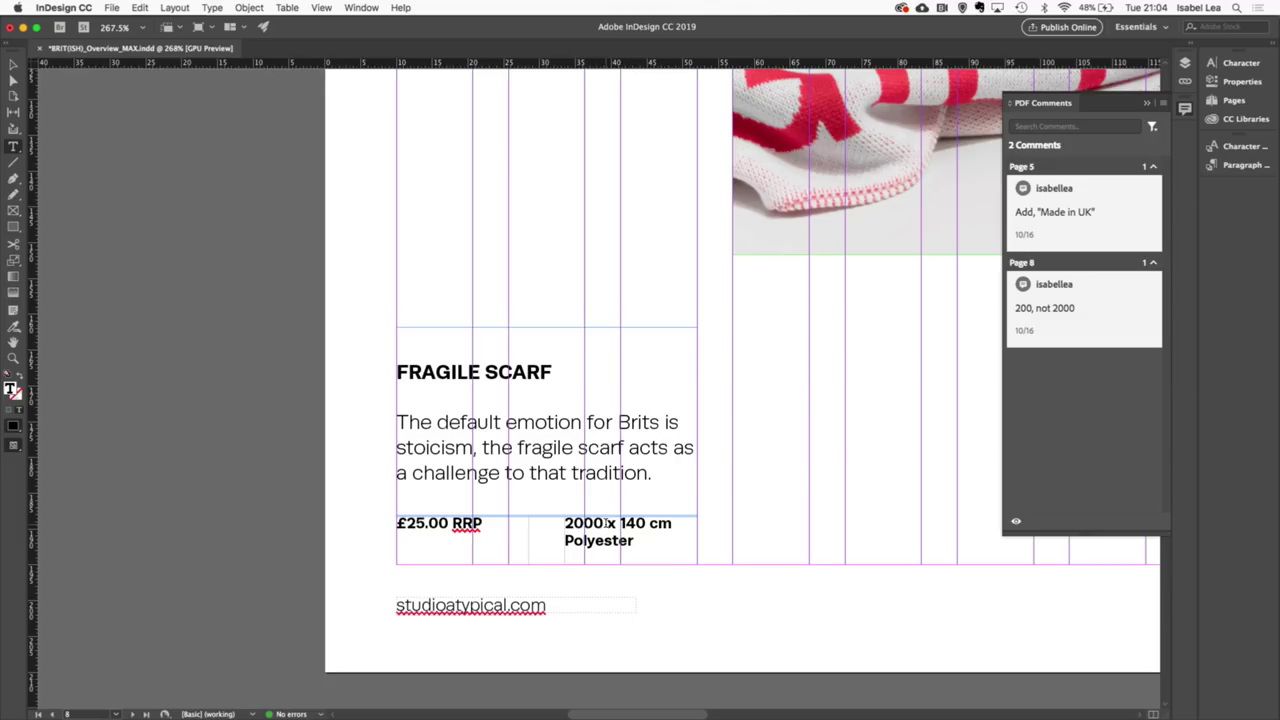
{"action": "left_click_drag", "start_coordinate": [567, 522], "coordinate": [615, 522]}
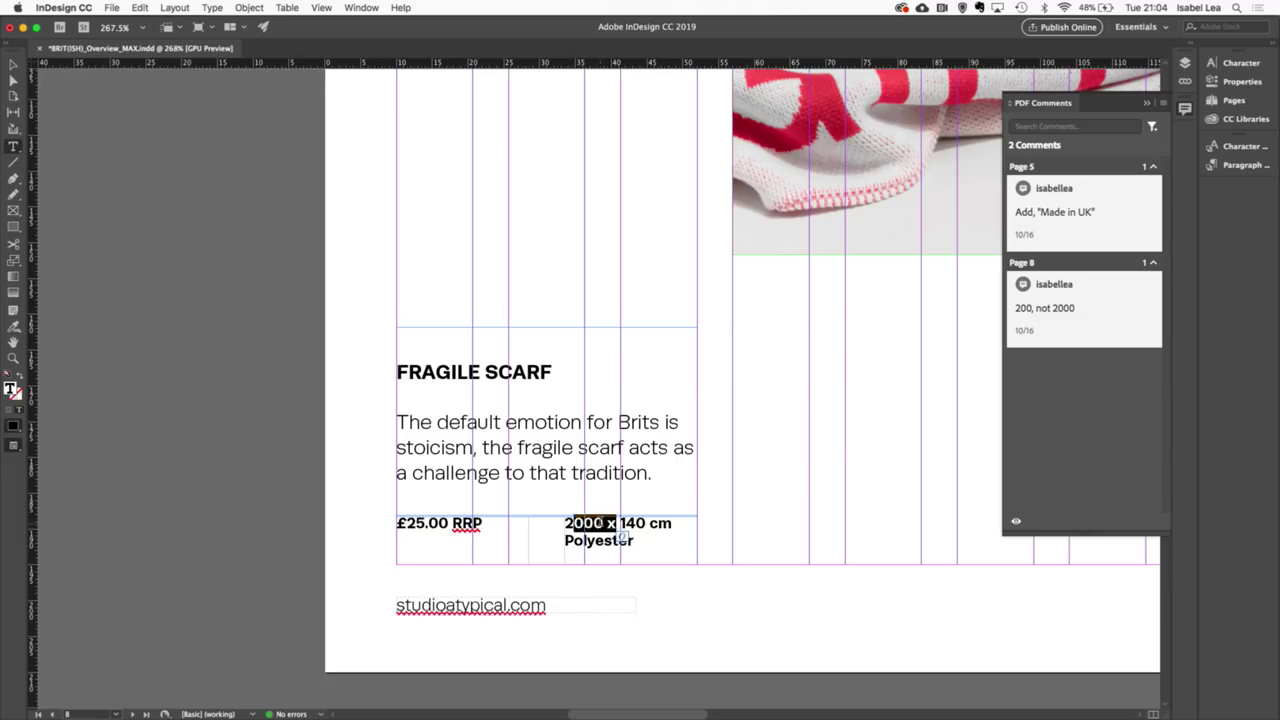
{"action": "left_click", "coordinate": [684, 563]}
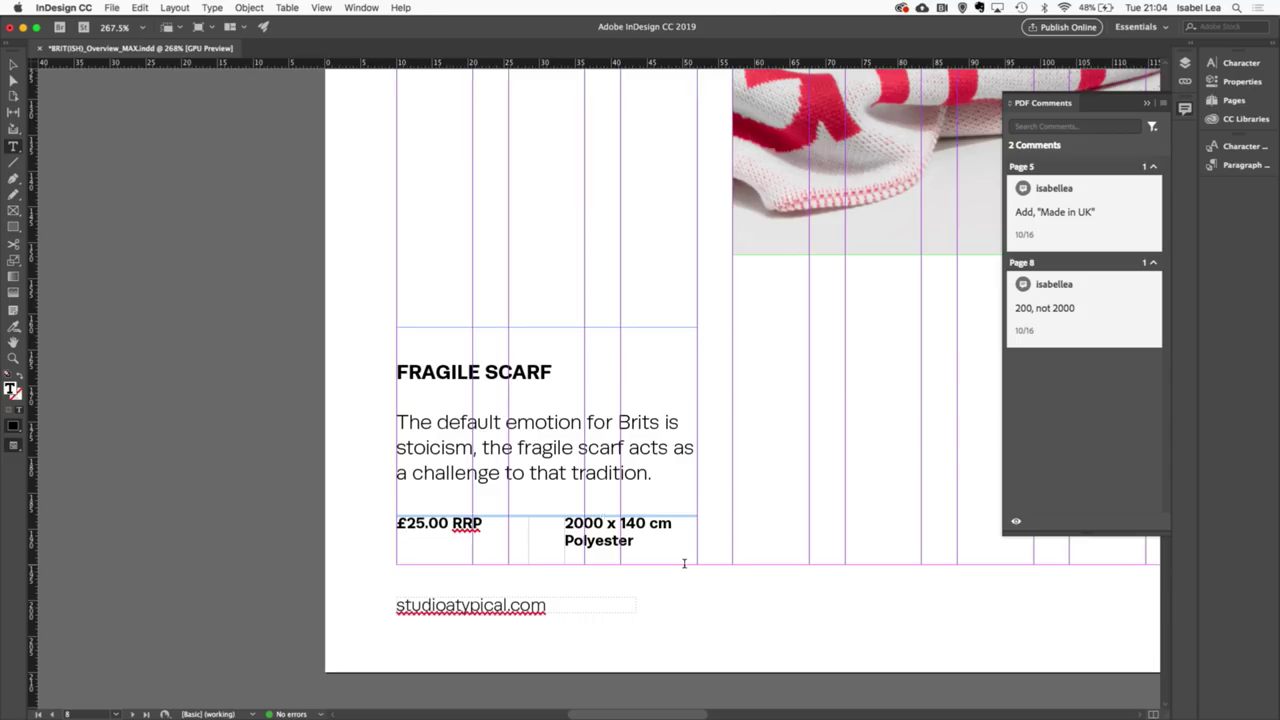
{"action": "key", "text": "BackSpace"}
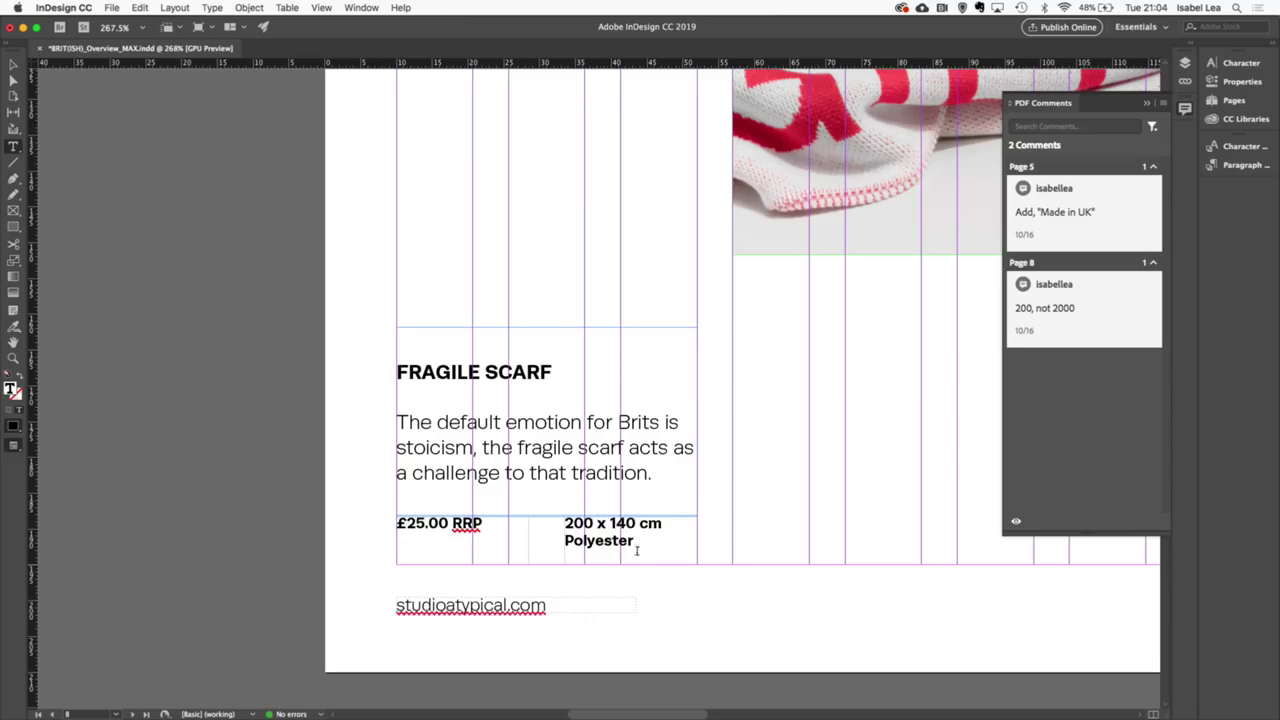
Step: Mark the Page 8 "200, not 2000" comment as resolved
{"action": "left_click", "coordinate": [16, 66]}
{"action": "mouse_move", "coordinate": [1110, 326]}
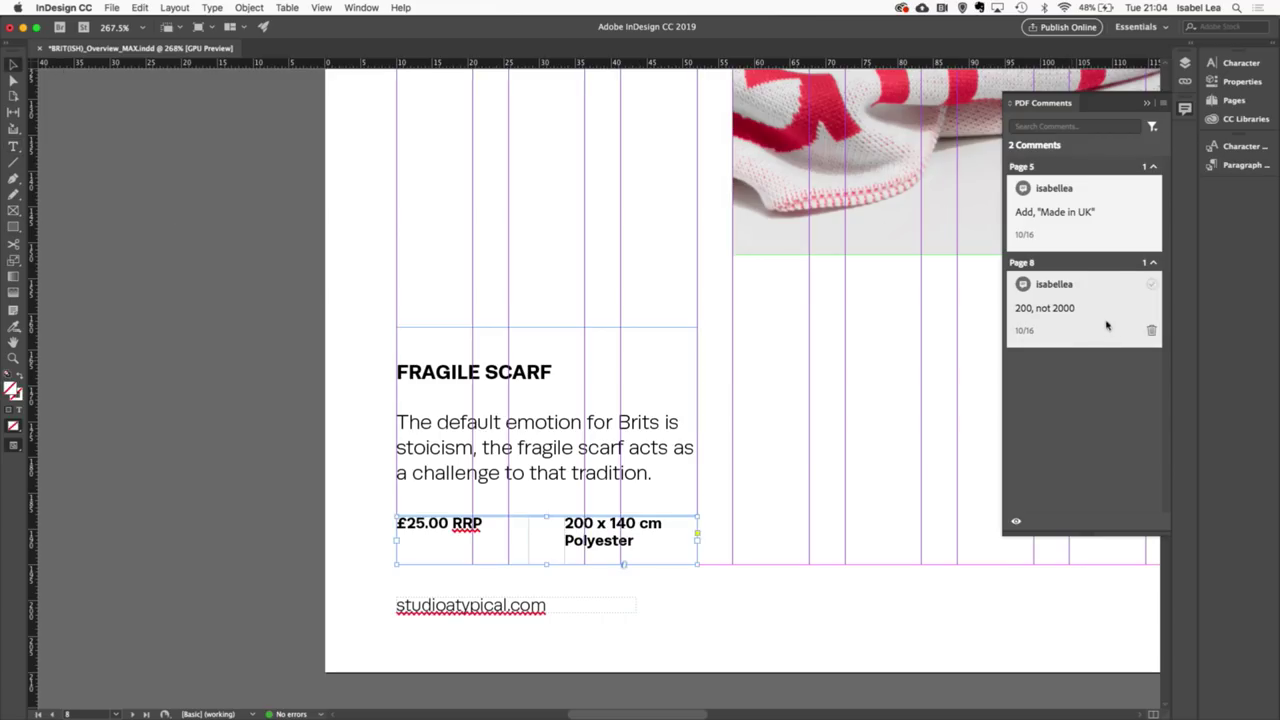
{"action": "left_click", "coordinate": [1152, 287]}
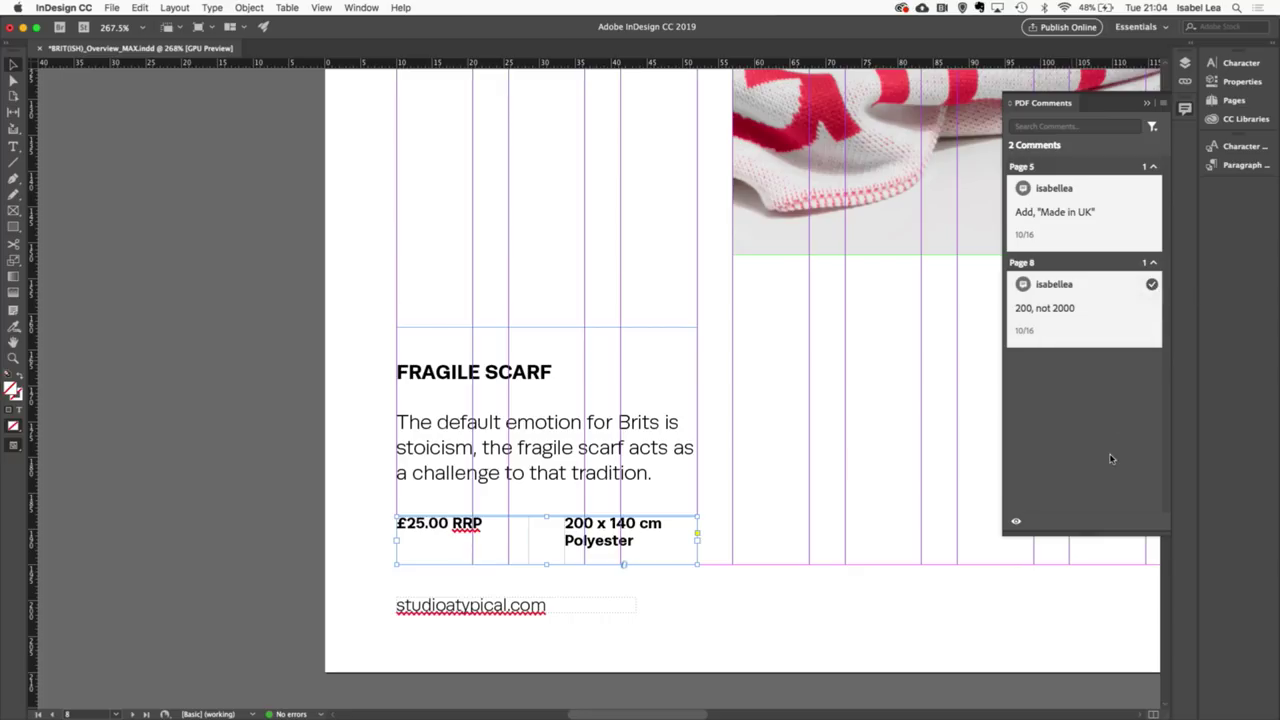
Step: Delete the Page 8 and Page 5 comments so the panel shows 0 comments
{"action": "mouse_move", "coordinate": [1146, 200]}
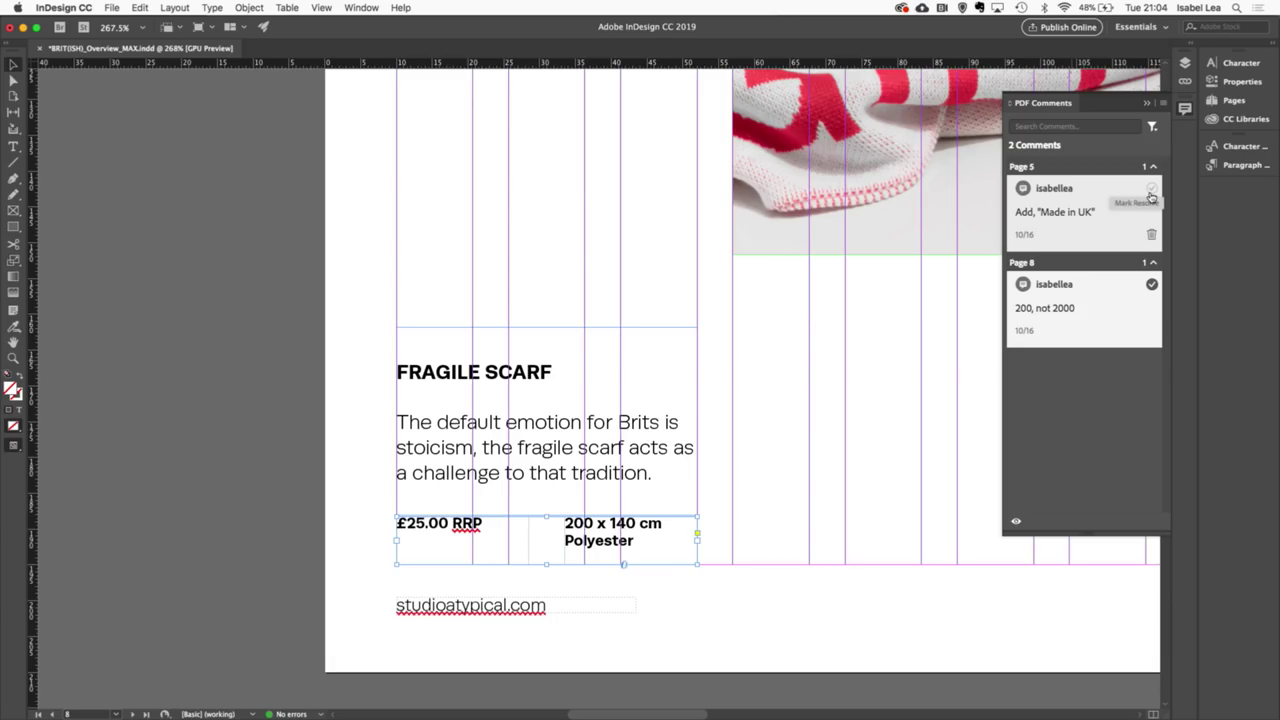
{"action": "left_click", "coordinate": [1120, 210]}
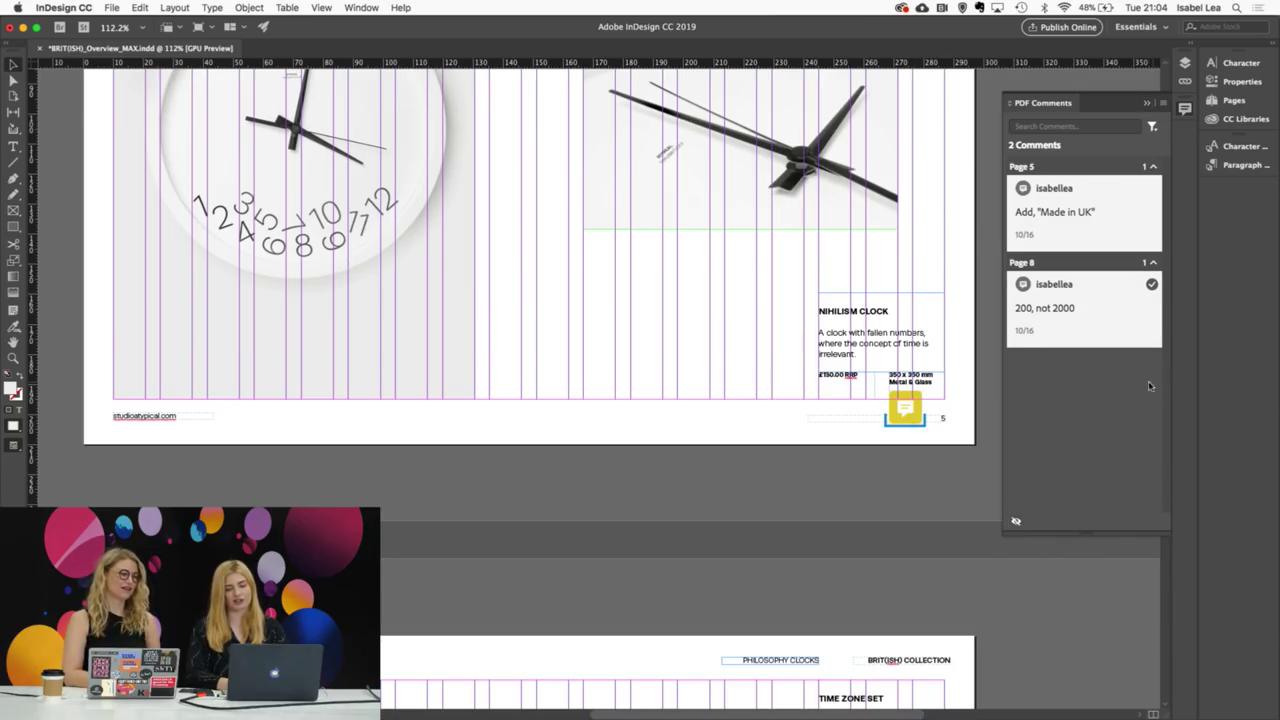
{"action": "left_click", "coordinate": [1152, 330]}
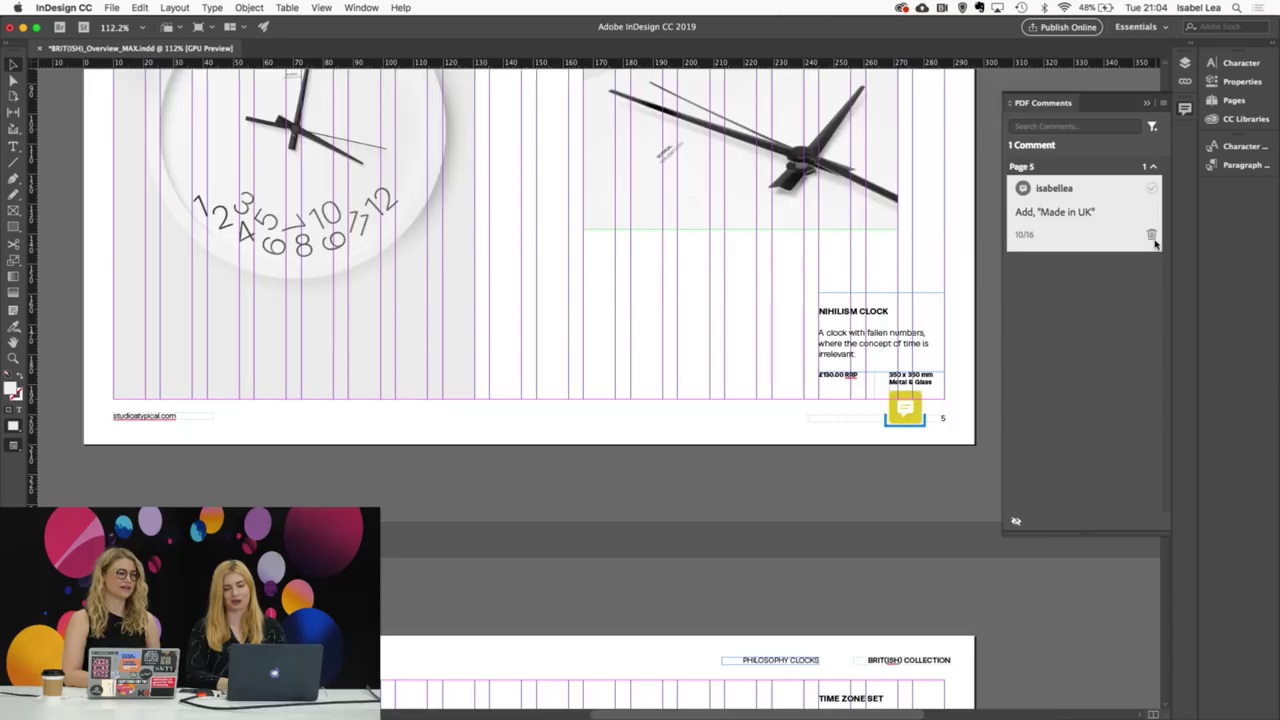
{"action": "left_click", "coordinate": [1155, 243]}
{"action": "left_click", "coordinate": [1155, 241]}
{"action": "scroll", "coordinate": [856, 655], "scroll_direction": "up", "scroll_amount": 4}
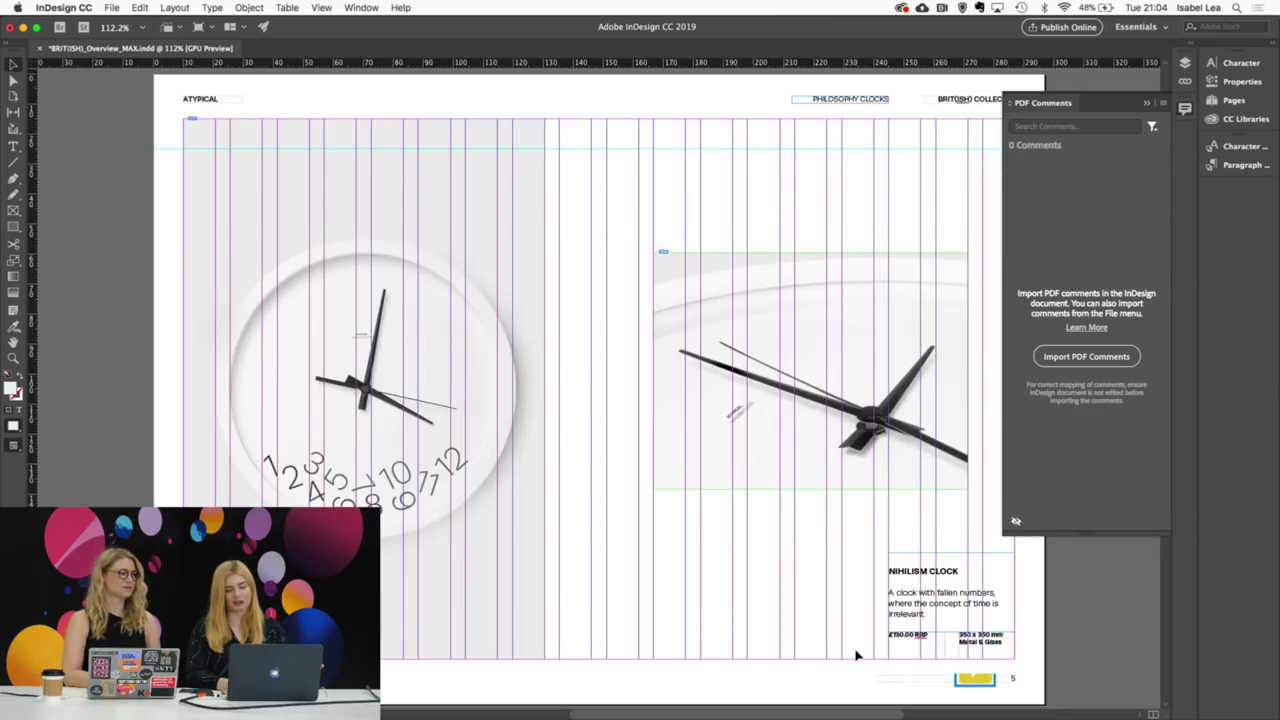
{"action": "scroll", "coordinate": [856, 655], "scroll_direction": "down", "scroll_amount": 3}
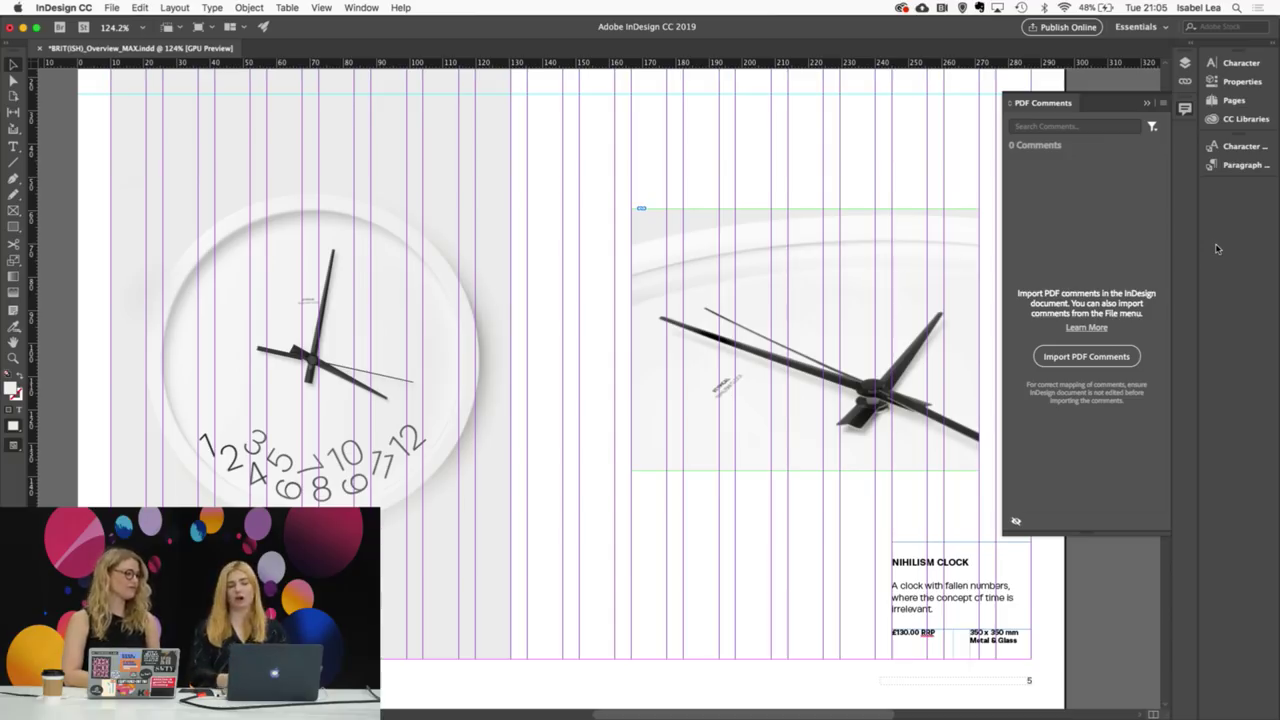
Step: Preview the pages without guides, then scroll down to the DISORDER page
{"action": "scroll", "coordinate": [540, 277], "scroll_direction": "down", "scroll_amount": 3}
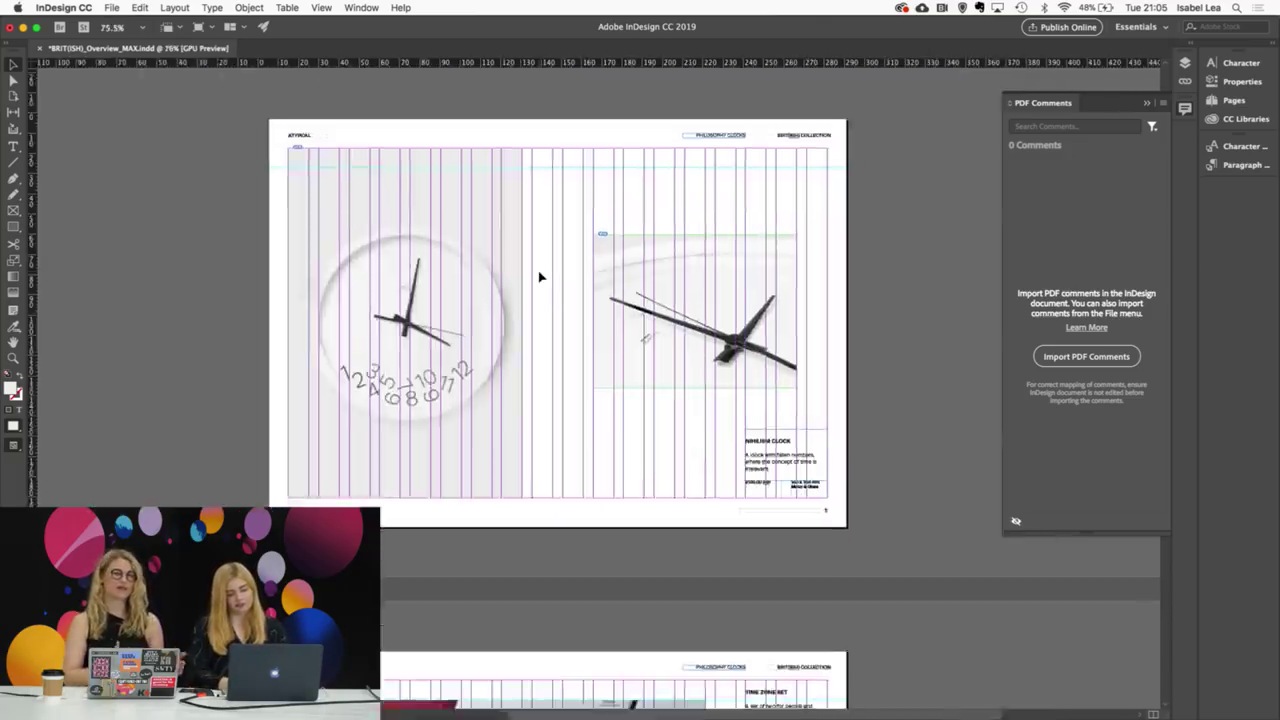
{"action": "key", "text": "w"}
{"action": "scroll", "coordinate": [540, 277], "scroll_direction": "down", "scroll_amount": 10}
{"action": "scroll", "coordinate": [540, 277], "scroll_direction": "down", "scroll_amount": 15}
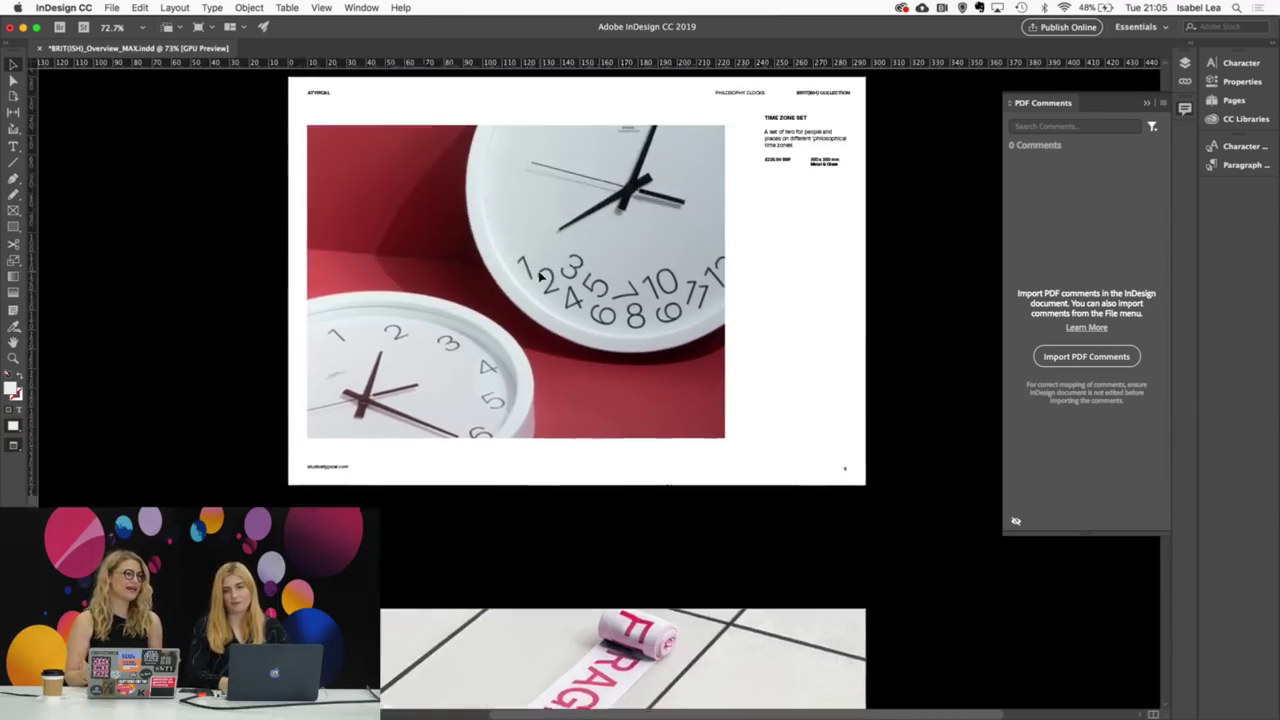
{"action": "key", "text": "w"}
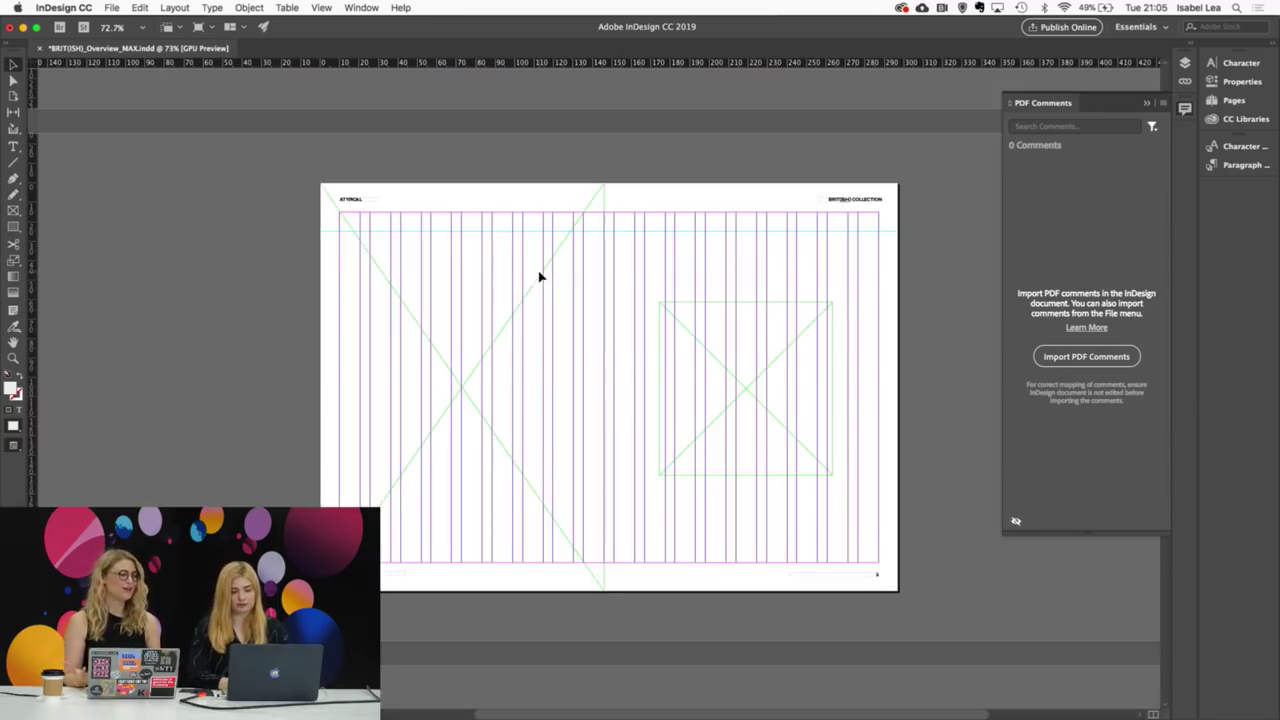
{"action": "scroll", "coordinate": [594, 437], "scroll_direction": "down", "scroll_amount": 3}
{"action": "scroll", "coordinate": [594, 437], "scroll_direction": "down", "scroll_amount": 10}
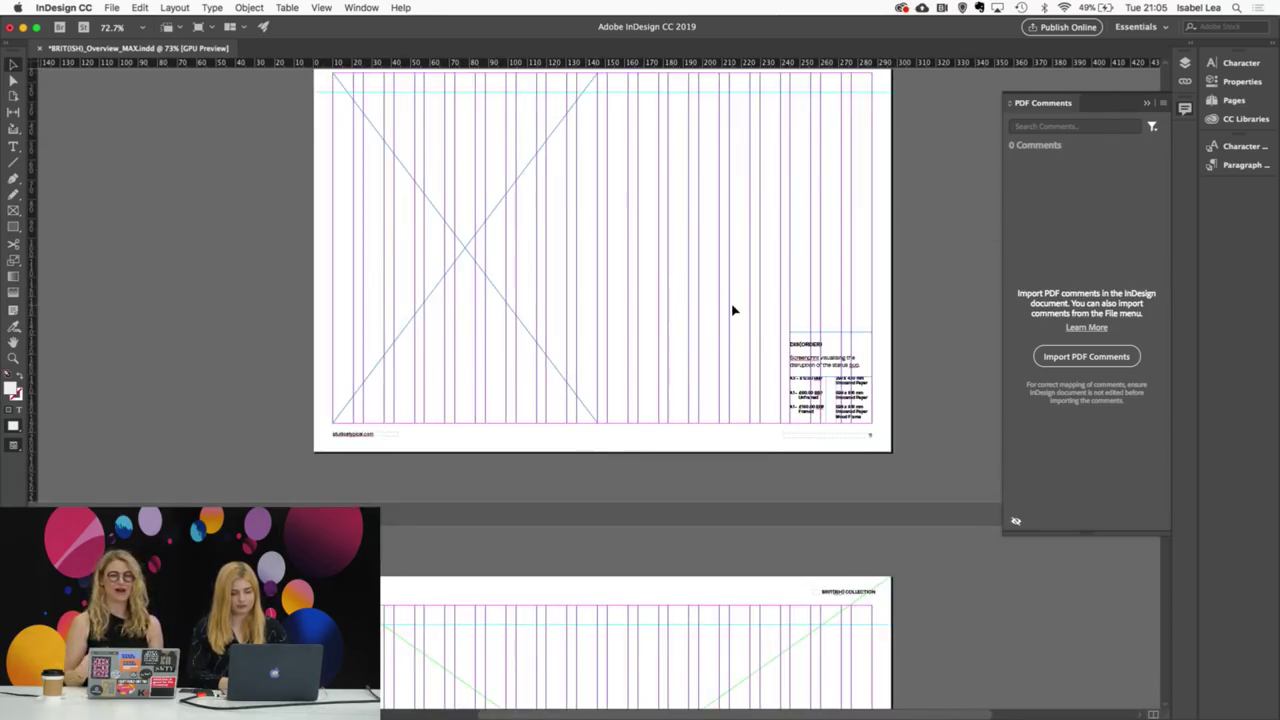
Step: Load (DIS)ORDER.jpg from BRITISH_Image_Bank > Packshots > Prints > Grey BG for placing
{"action": "key", "text": "super+d"}
{"action": "left_click", "coordinate": [664, 99]}
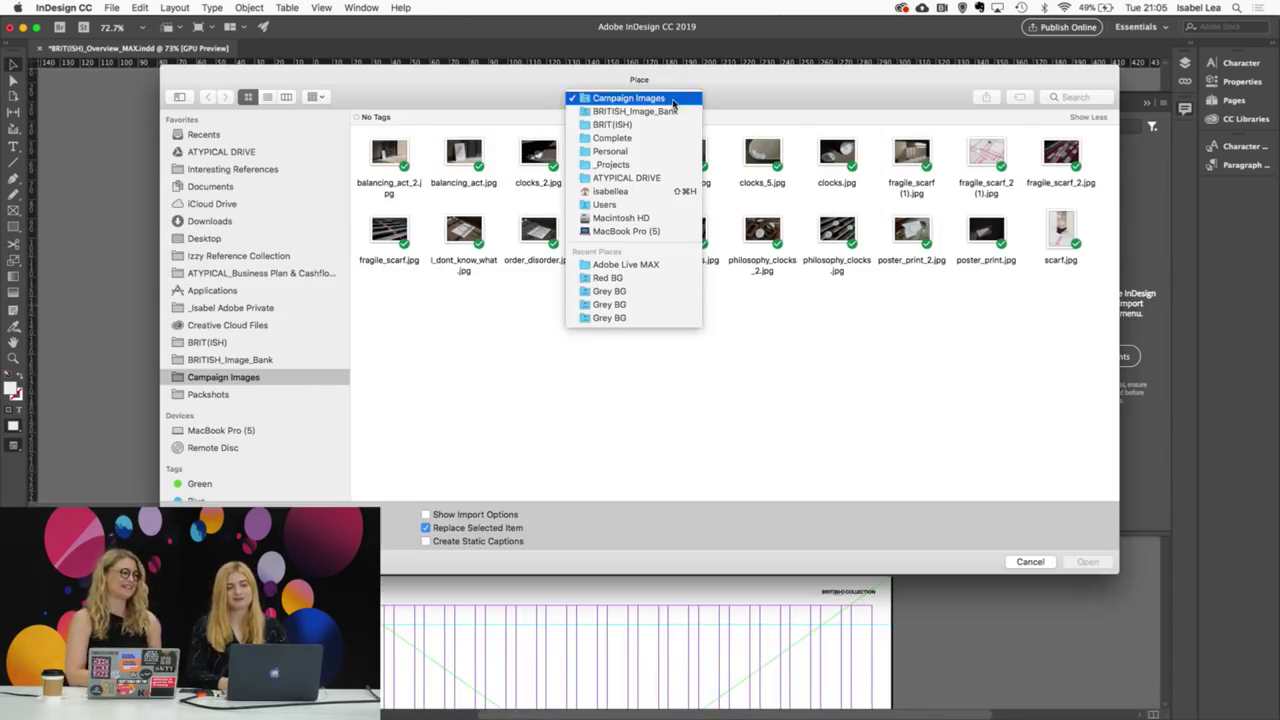
{"action": "left_click", "coordinate": [673, 111]}
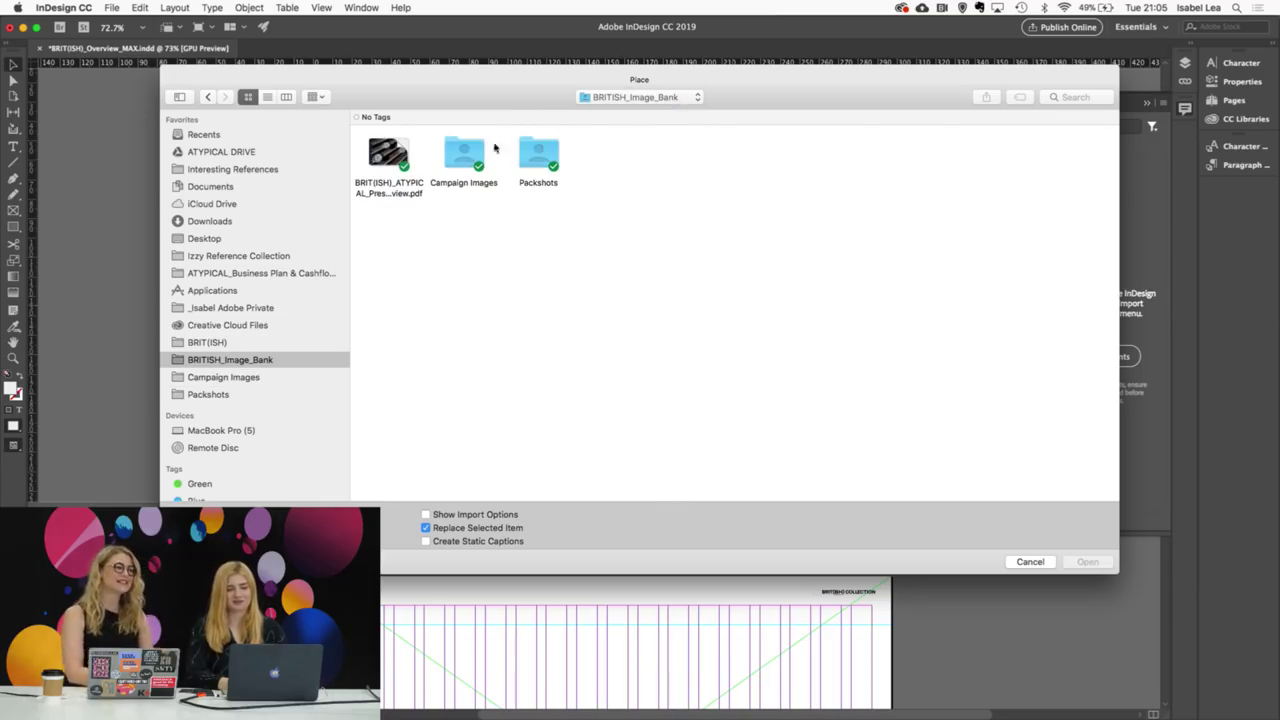
{"action": "double_click", "coordinate": [542, 149]}
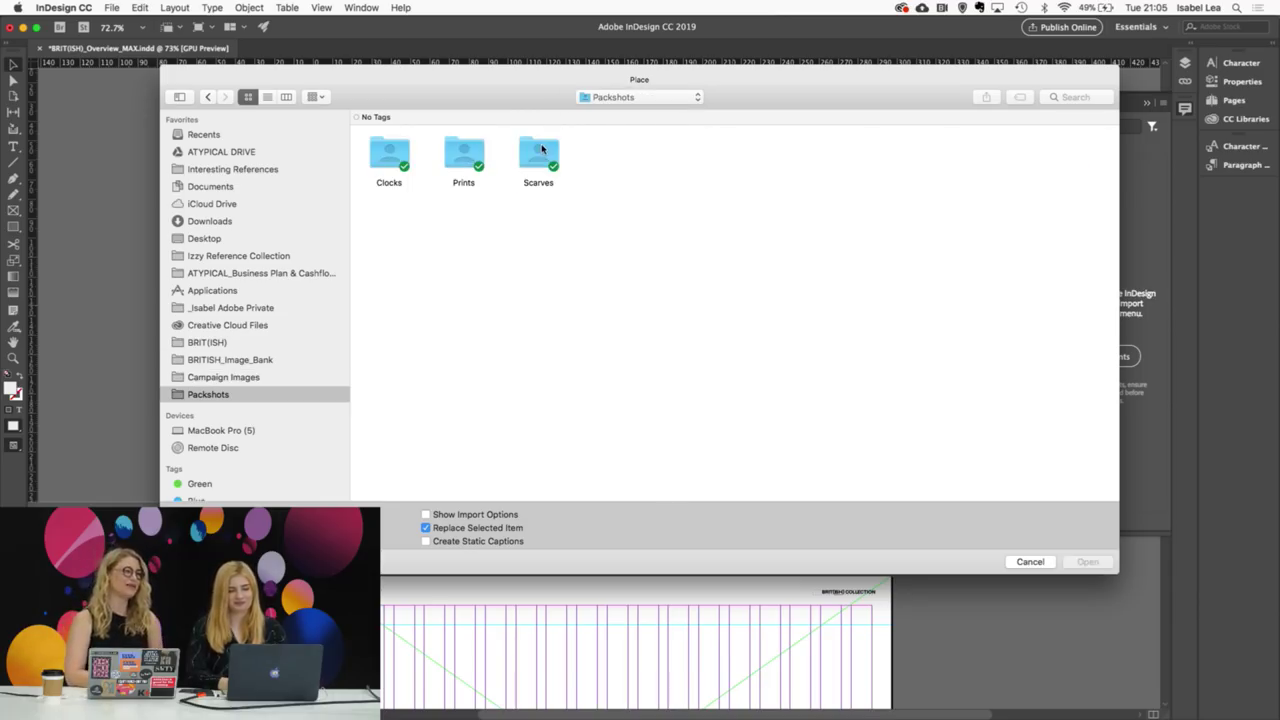
{"action": "double_click", "coordinate": [463, 160]}
{"action": "double_click", "coordinate": [463, 160]}
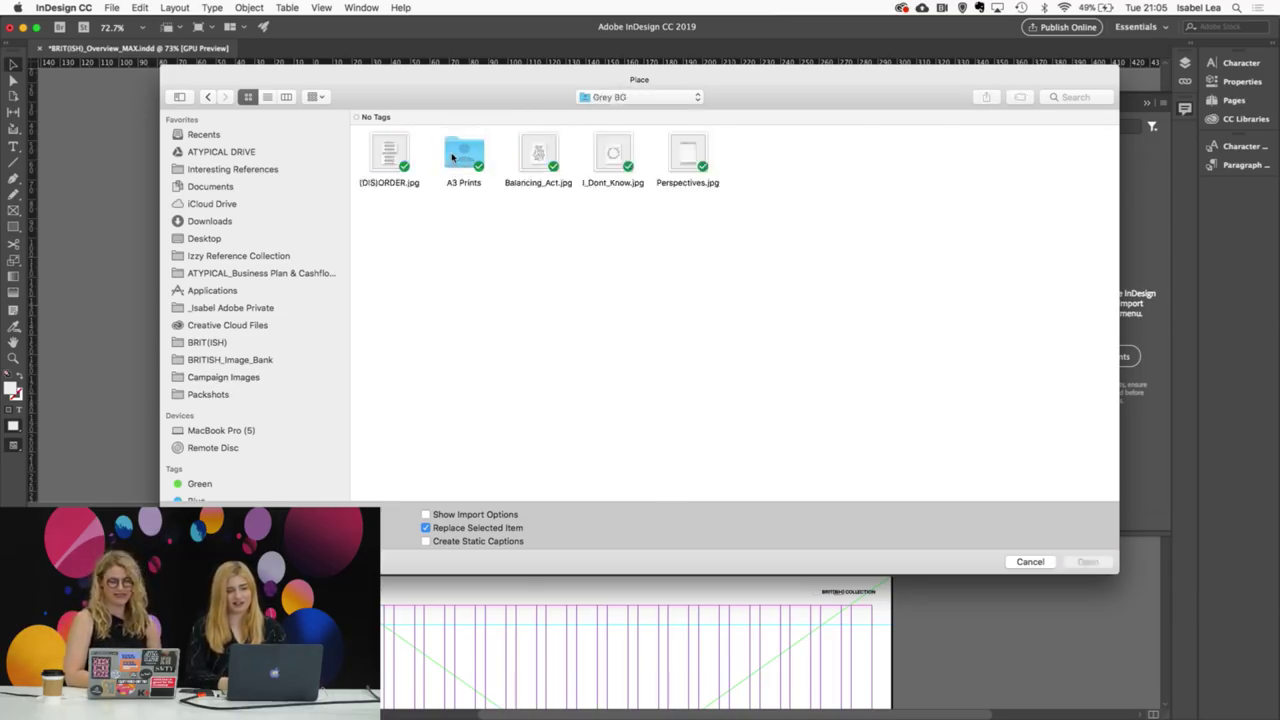
{"action": "left_click_drag", "start_coordinate": [471, 76], "coordinate": [565, 91]}
{"action": "left_click", "coordinate": [483, 168]}
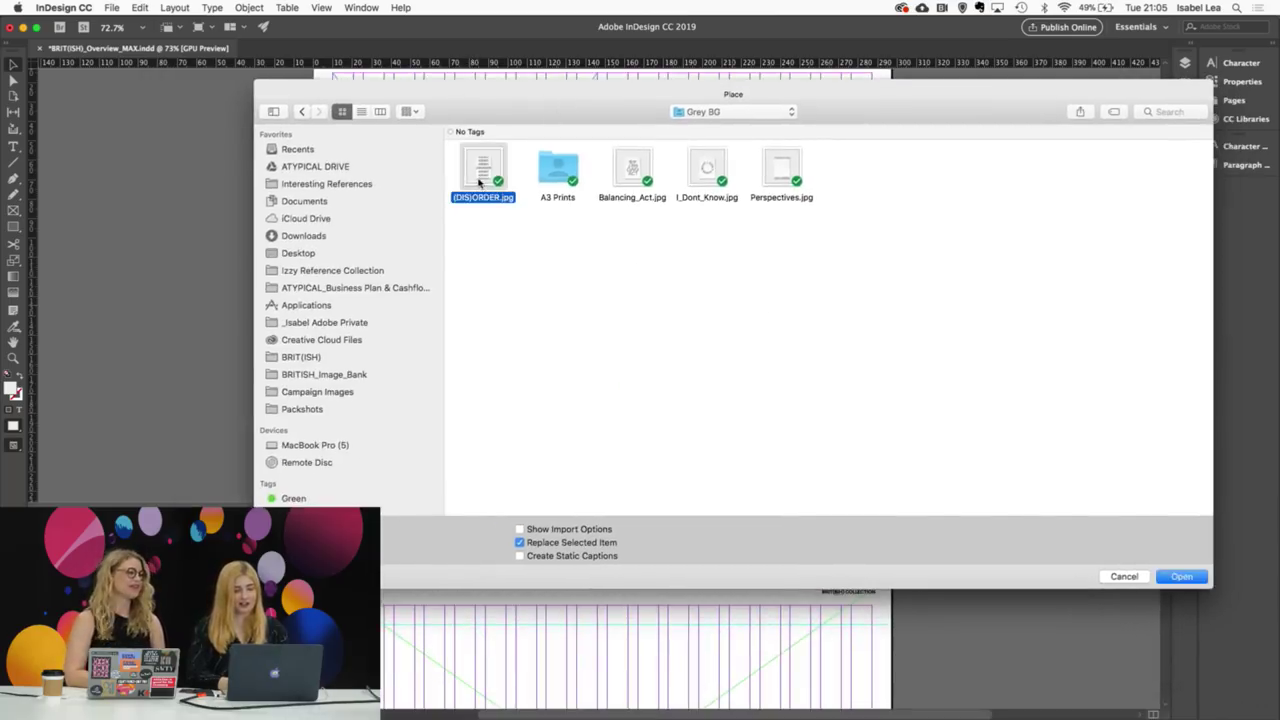
{"action": "left_click", "coordinate": [1181, 576]}
Step: Drop (DIS)ORDER.jpg into the empty frame, fit it proportionally, then enlarge and nudge it
{"action": "left_click", "coordinate": [409, 129]}
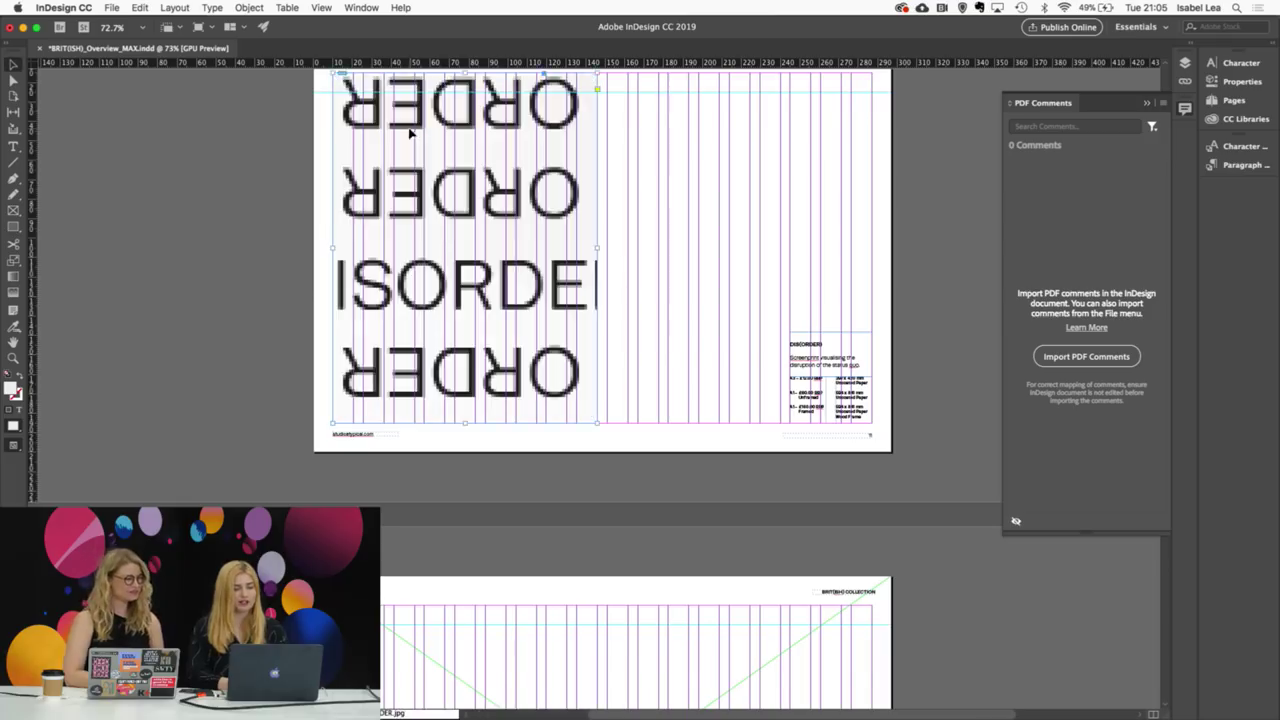
{"action": "key", "text": "super+alt+shift+e"}
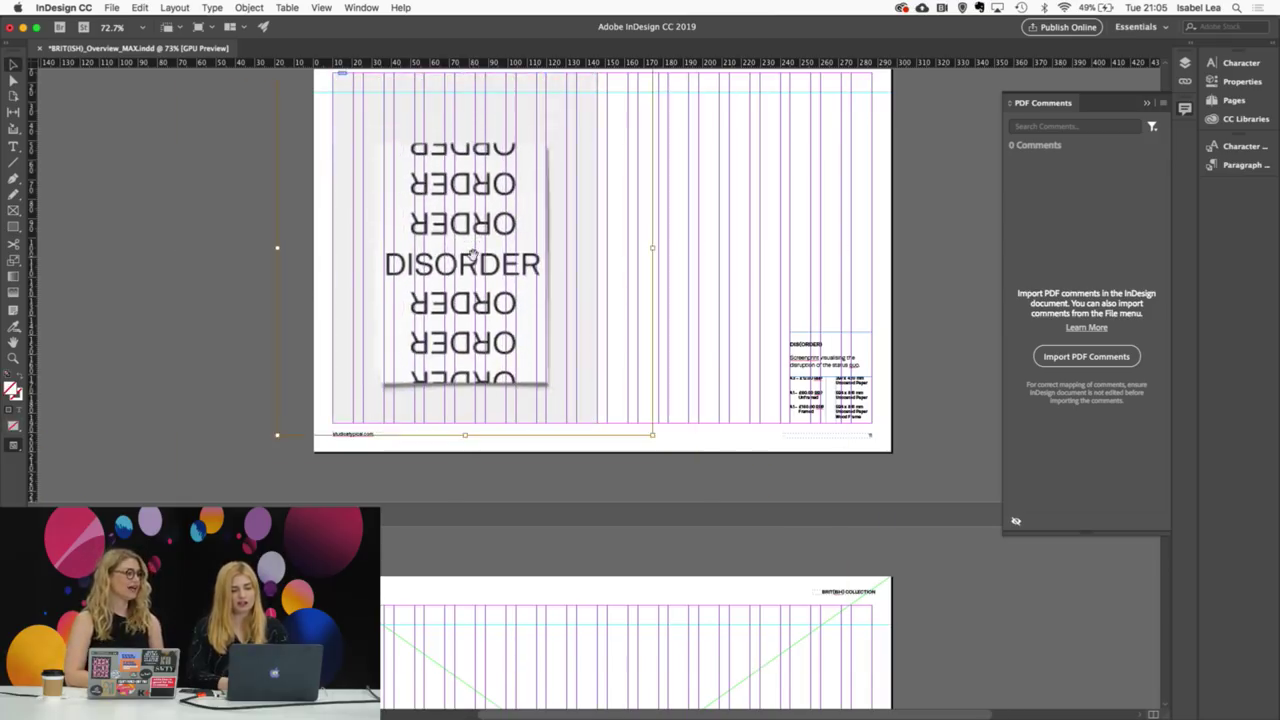
{"action": "scroll", "coordinate": [746, 266], "scroll_direction": "up", "scroll_amount": 1}
{"action": "key", "text": "w"}
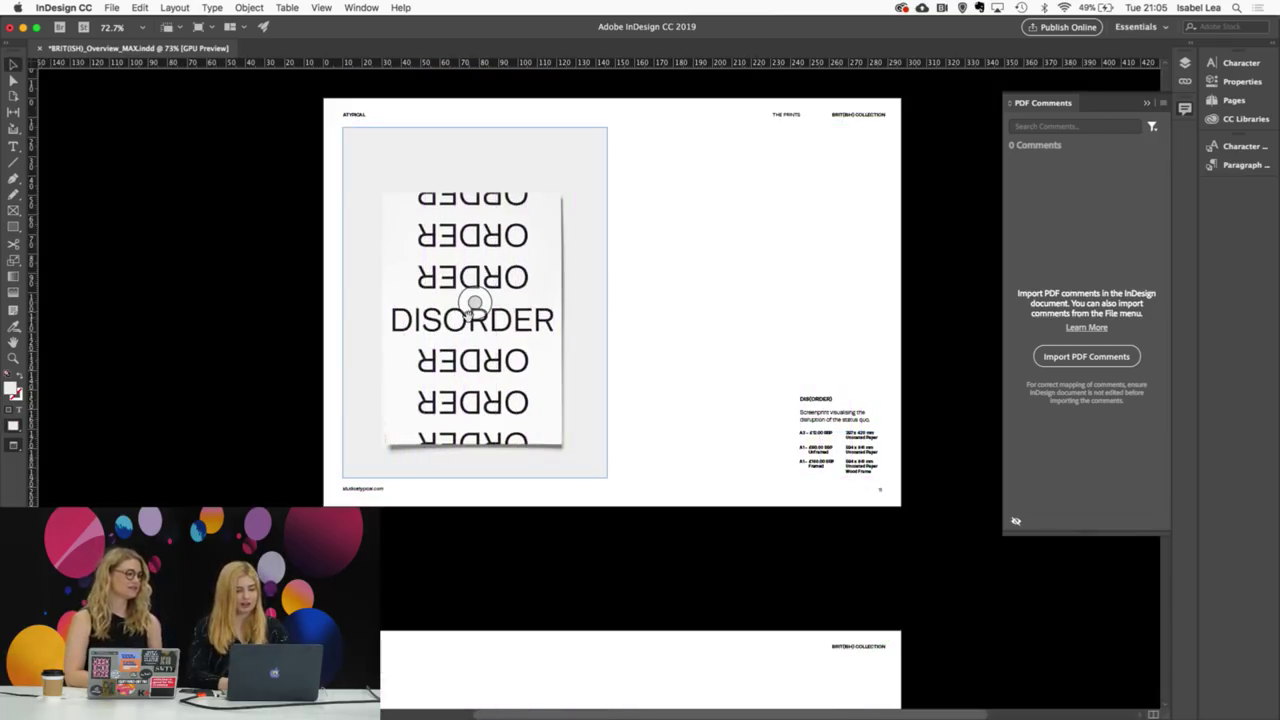
{"action": "left_click", "coordinate": [475, 300]}
{"action": "left_click_drag", "start_coordinate": [475, 300], "coordinate": [475, 296]}
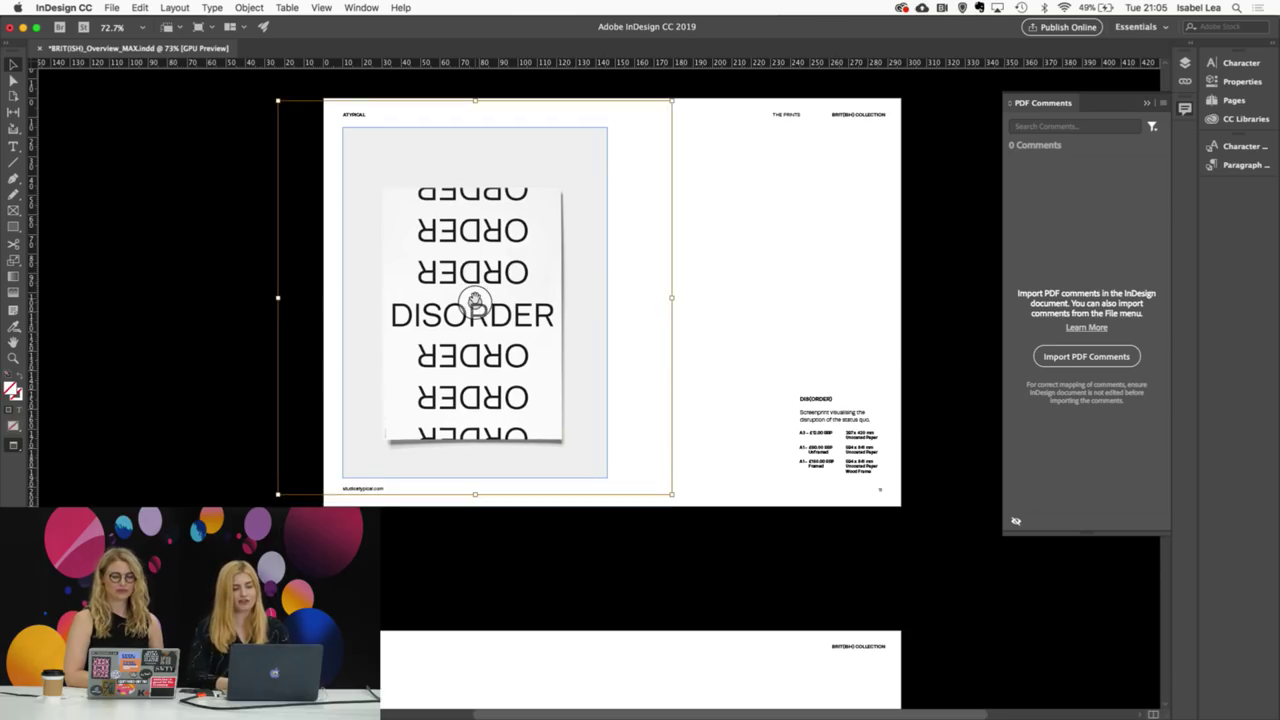
{"action": "key", "text": "super+alt+period"}
{"action": "key", "text": "super+alt+period"}
{"action": "key", "text": "shift+Up"}
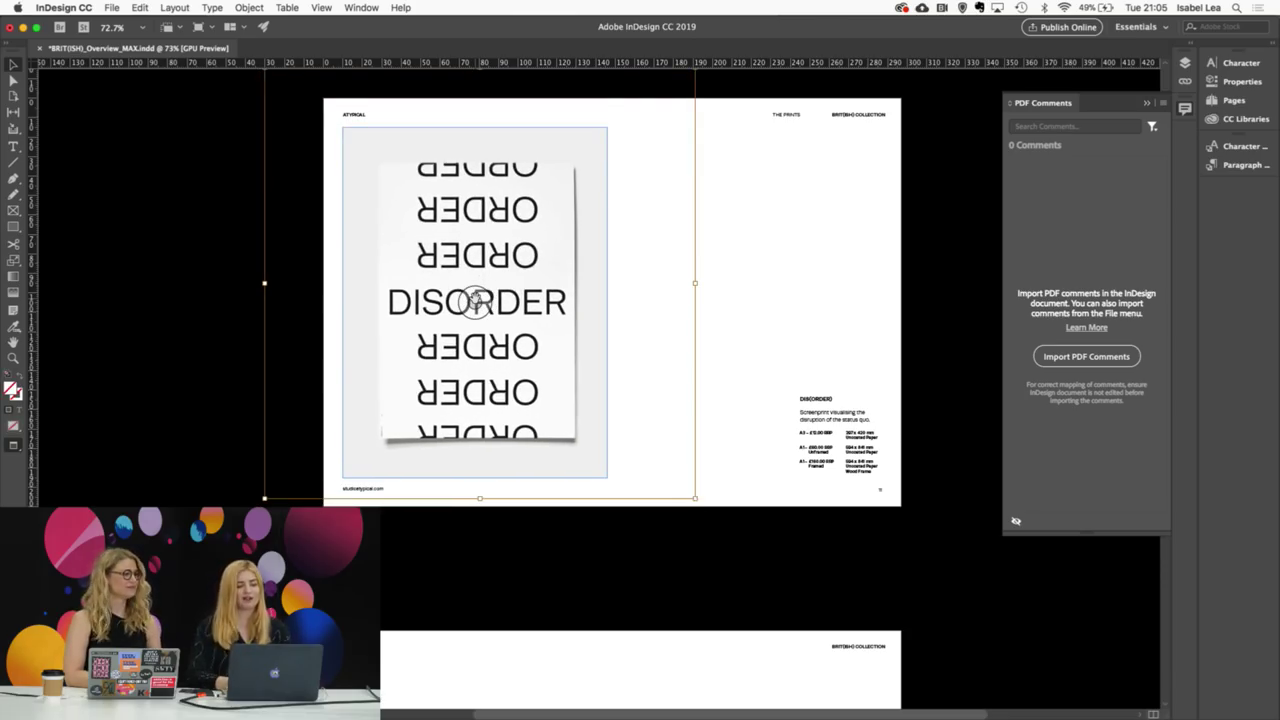
{"action": "key", "text": "Down"}
{"action": "key", "text": "Down"}
{"action": "key", "text": "Down"}
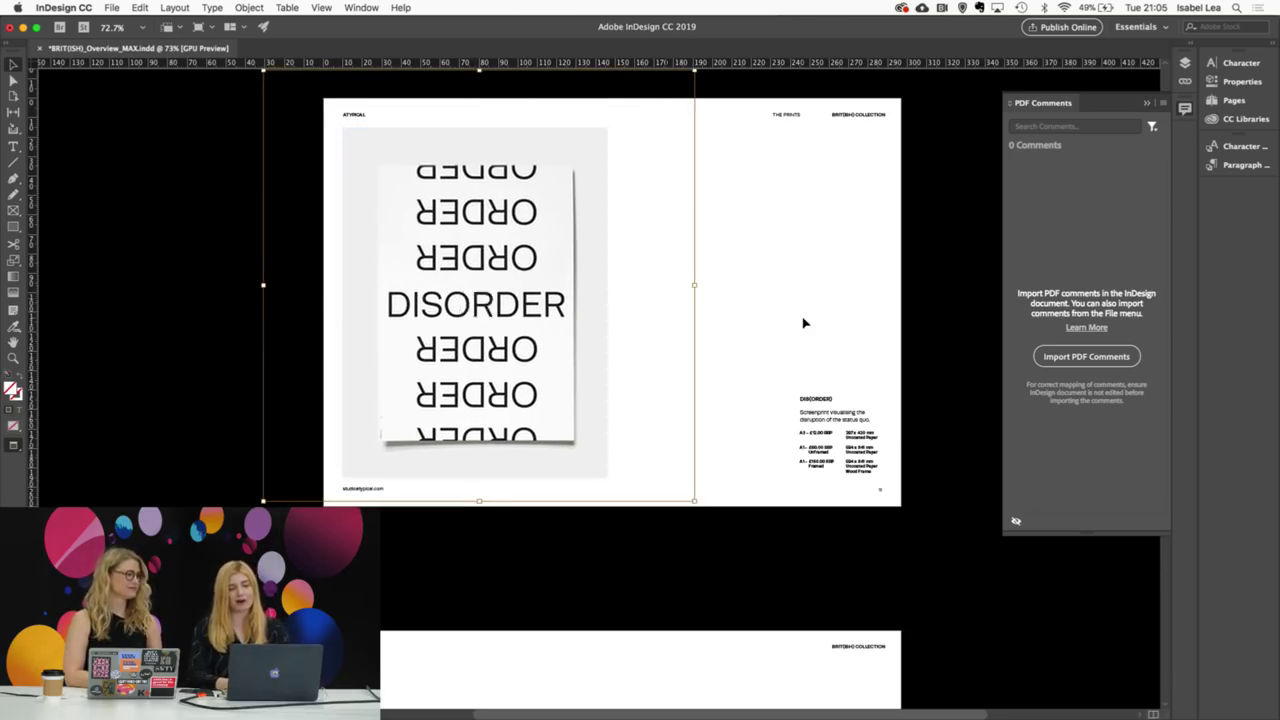
{"action": "scroll", "coordinate": [803, 323], "scroll_direction": "down", "scroll_amount": 5}
Step: Show guides and frame edges again and close the Comments panel
{"action": "key", "text": "w"}
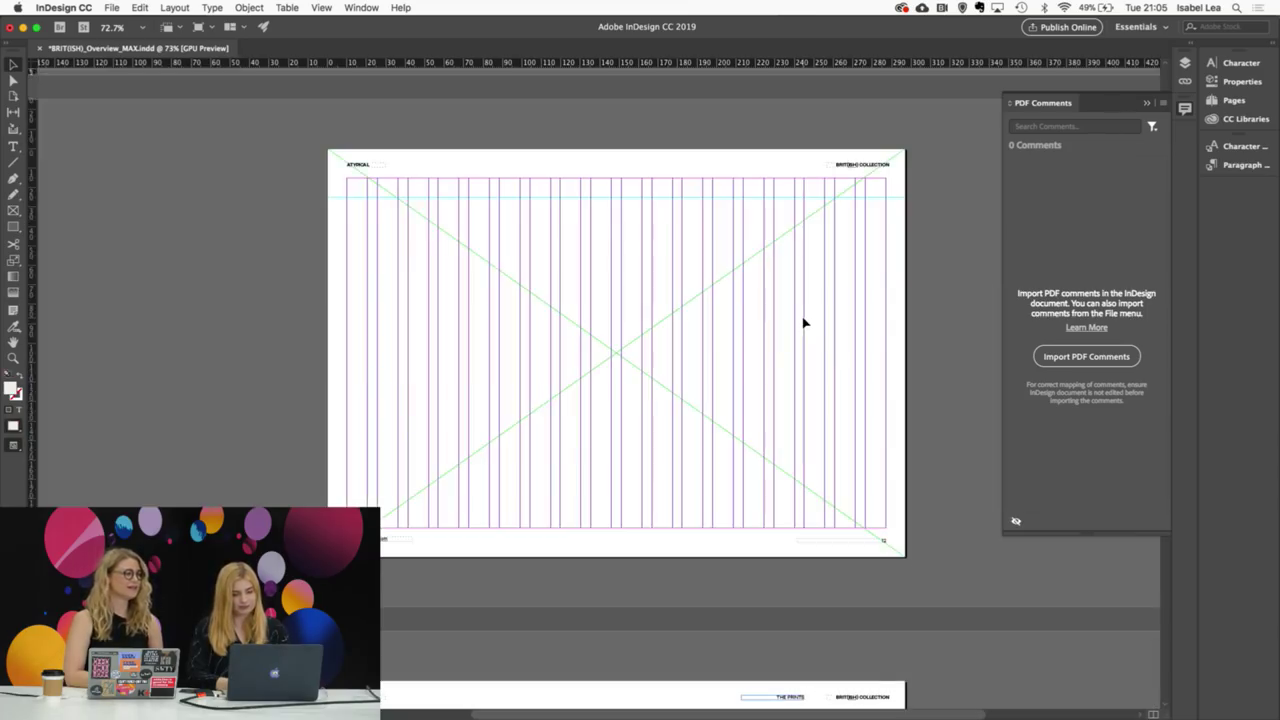
{"action": "scroll", "coordinate": [803, 323], "scroll_direction": "down", "scroll_amount": 3}
{"action": "scroll", "coordinate": [803, 323], "scroll_direction": "up", "scroll_amount": 5}
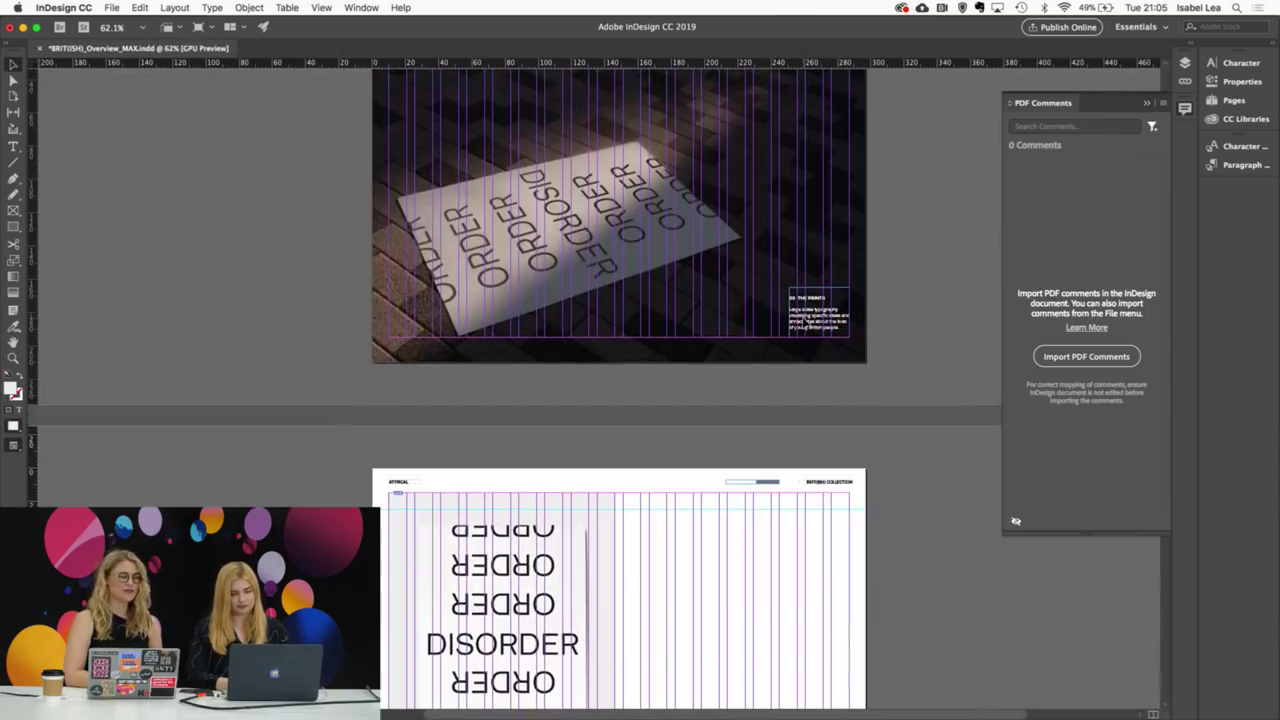
{"action": "scroll", "coordinate": [803, 323], "scroll_direction": "up", "scroll_amount": 10}
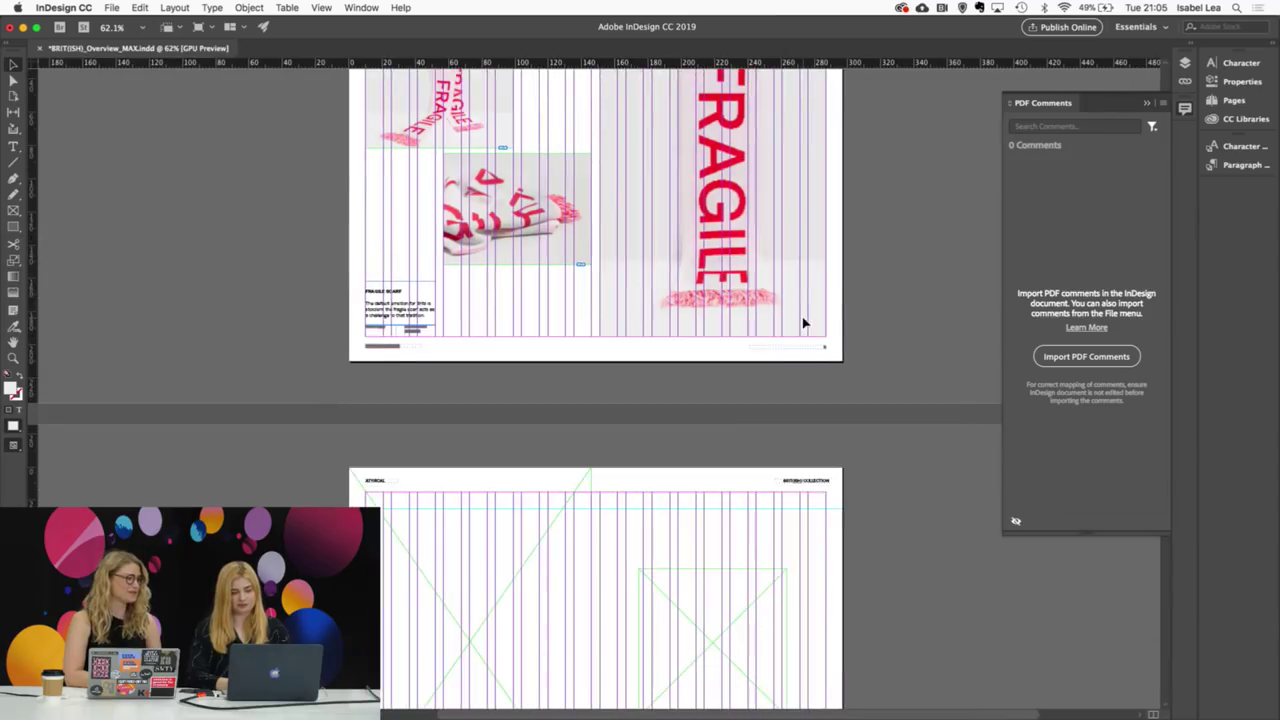
{"action": "scroll", "coordinate": [803, 323], "scroll_direction": "down", "scroll_amount": 5}
{"action": "scroll", "coordinate": [611, 357], "scroll_direction": "up", "scroll_amount": 5}
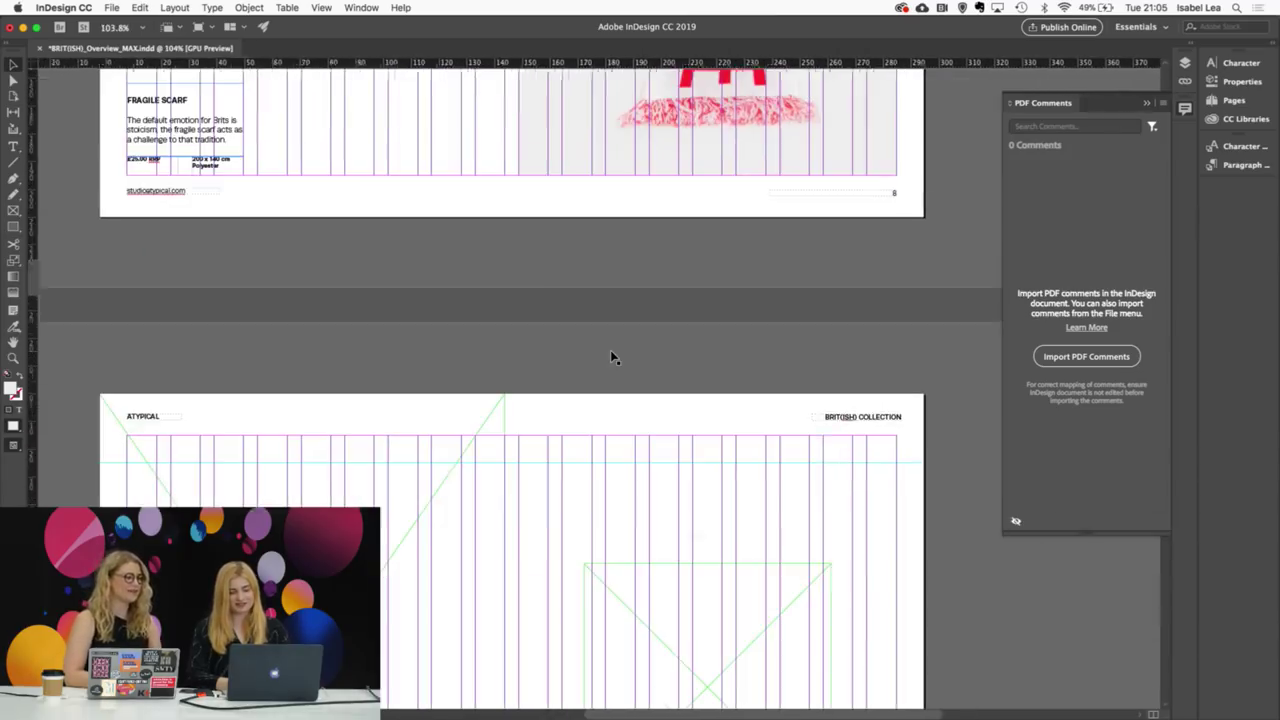
{"action": "scroll", "coordinate": [612, 357], "scroll_direction": "down", "scroll_amount": 3}
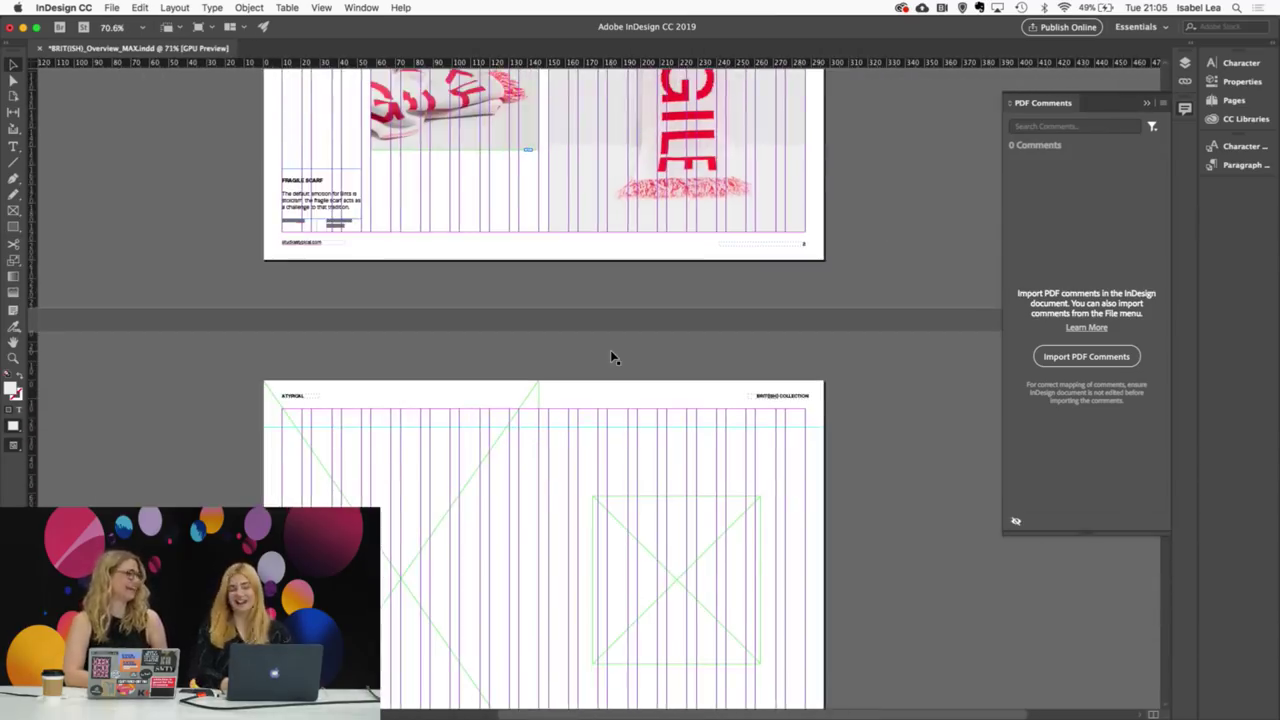
{"action": "scroll", "coordinate": [612, 357], "scroll_direction": "up", "scroll_amount": 5}
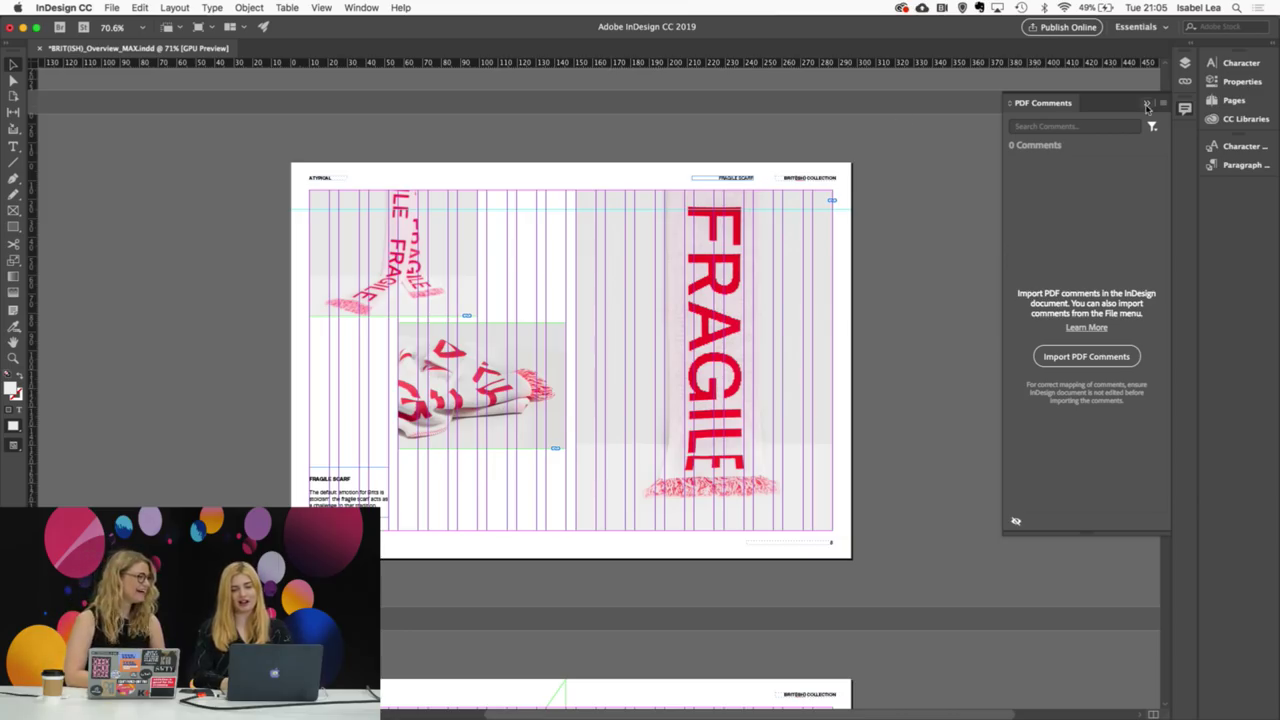
{"action": "left_click", "coordinate": [1147, 103]}
Step: Scroll down to the next spread with empty image frames and open the Place dialog
{"action": "scroll", "coordinate": [971, 243], "scroll_direction": "up", "scroll_amount": 4}
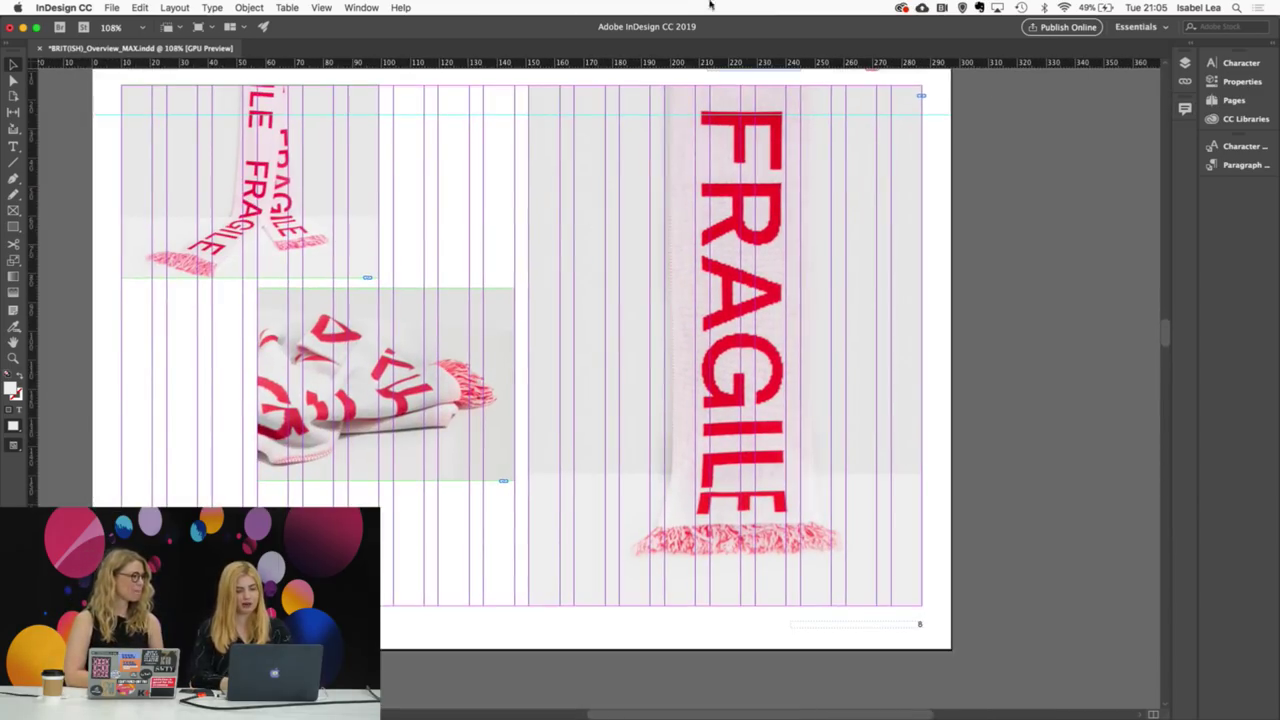
{"action": "scroll", "coordinate": [725, 345], "scroll_direction": "up", "scroll_amount": 1}
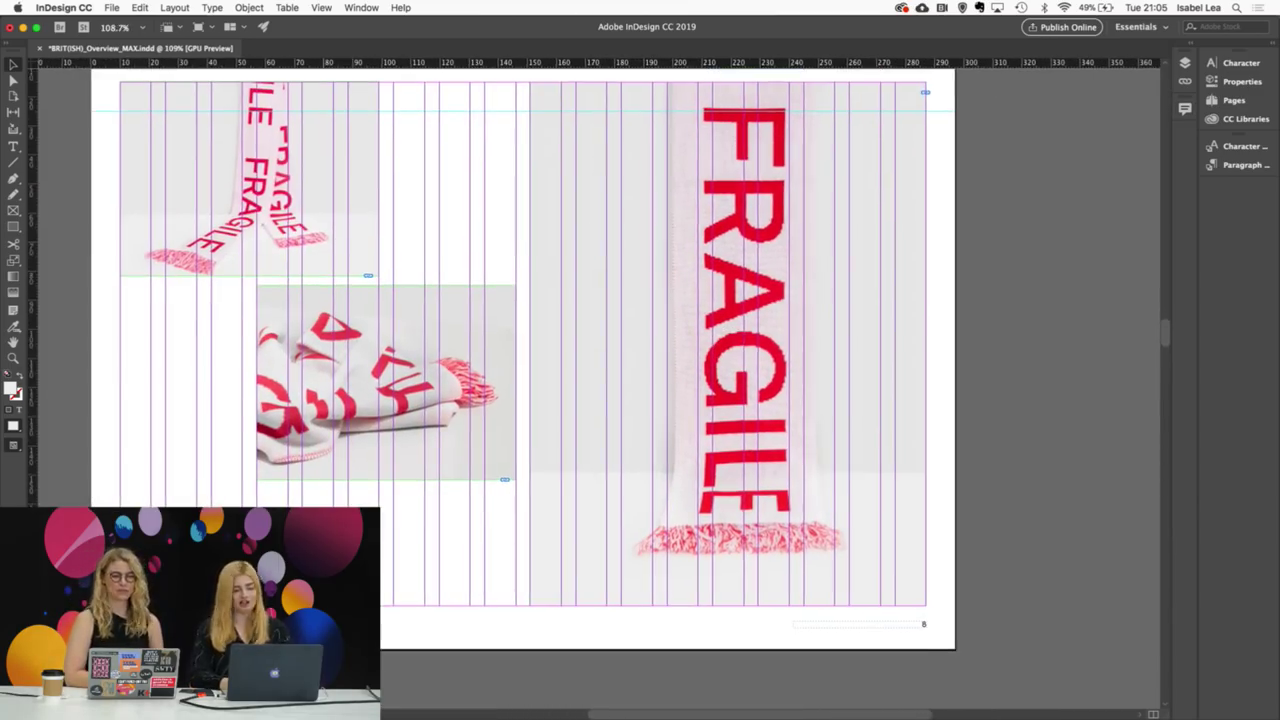
{"action": "scroll", "coordinate": [725, 345], "scroll_direction": "down", "scroll_amount": 3}
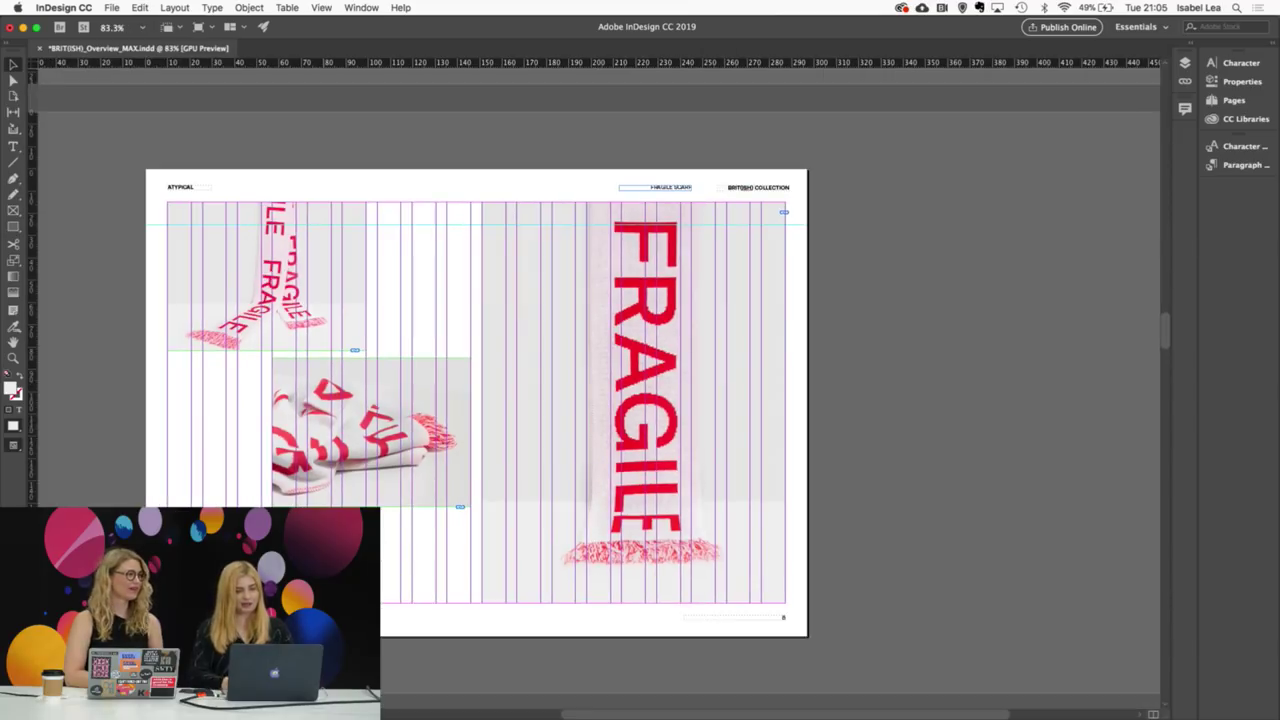
{"action": "scroll", "coordinate": [600, 390], "scroll_direction": "down", "scroll_amount": 5}
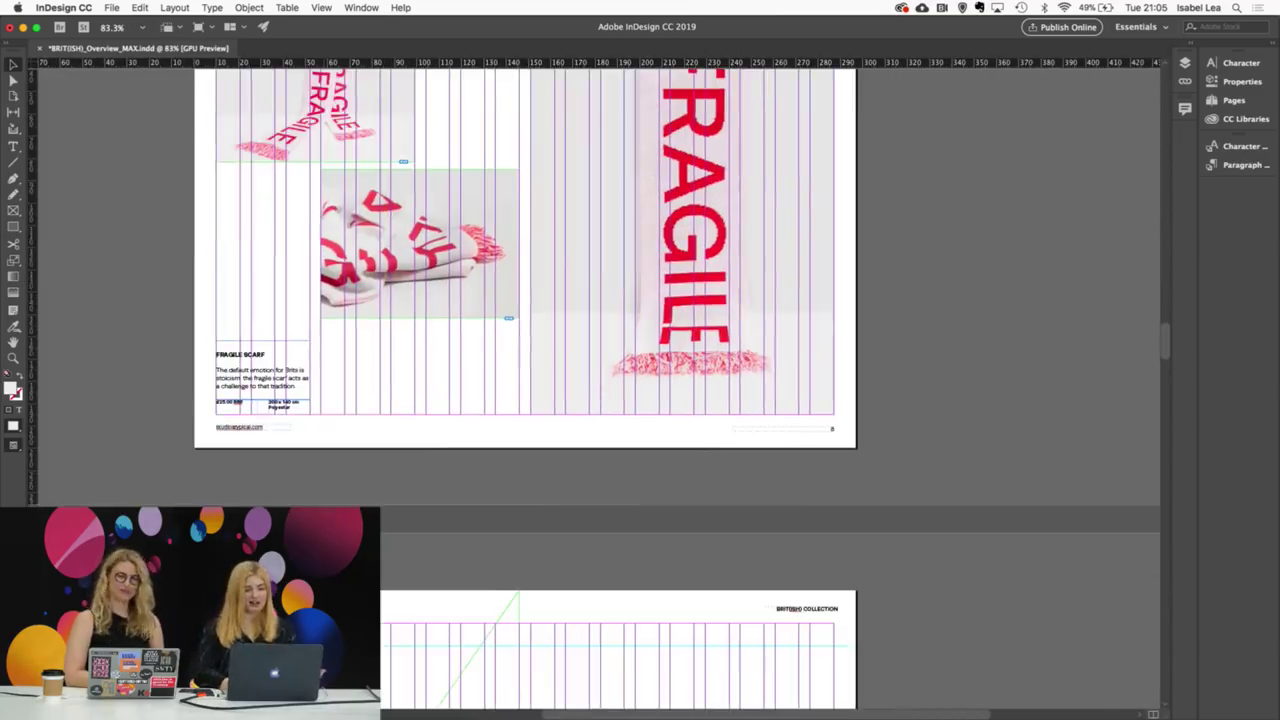
{"action": "scroll", "coordinate": [602, 541], "scroll_direction": "down", "scroll_amount": 8}
{"action": "scroll", "coordinate": [602, 541], "scroll_direction": "down", "scroll_amount": 3}
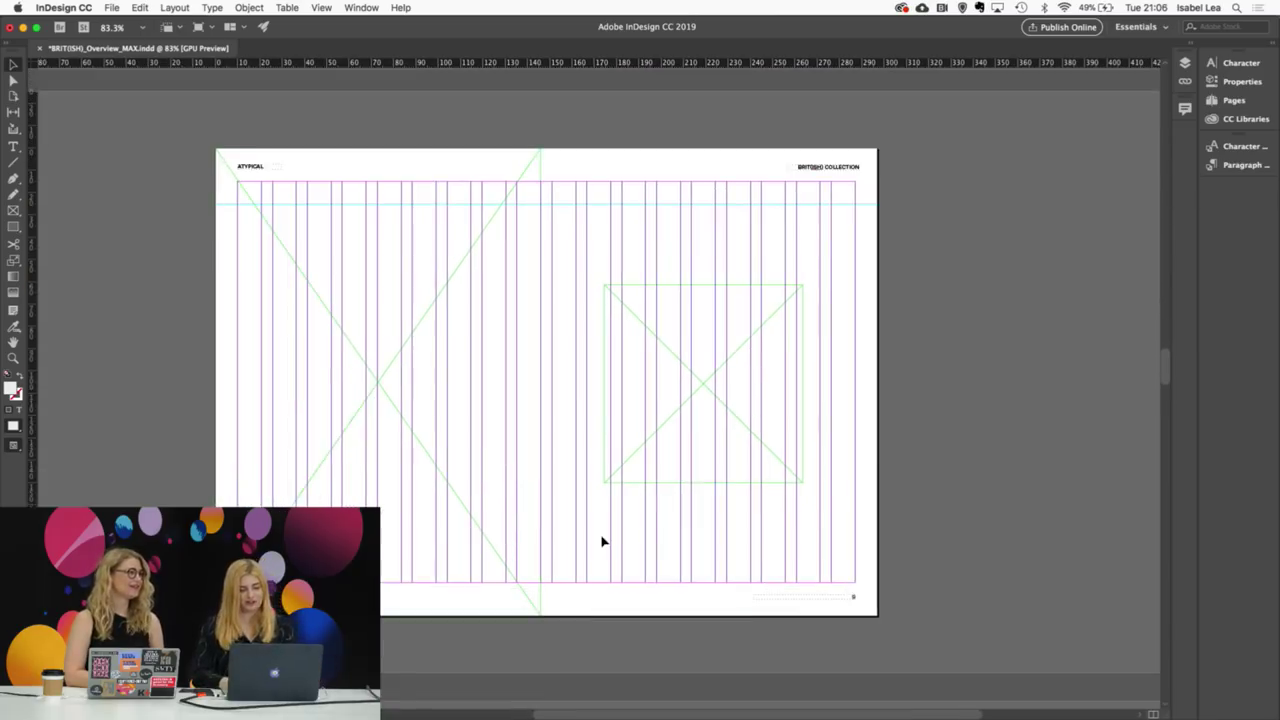
{"action": "key", "text": "super+d"}
Step: In the Place dialog, jump to Packshots, look inside Prints > Red BG, then return to Packshots
{"action": "left_click", "coordinate": [621, 99]}
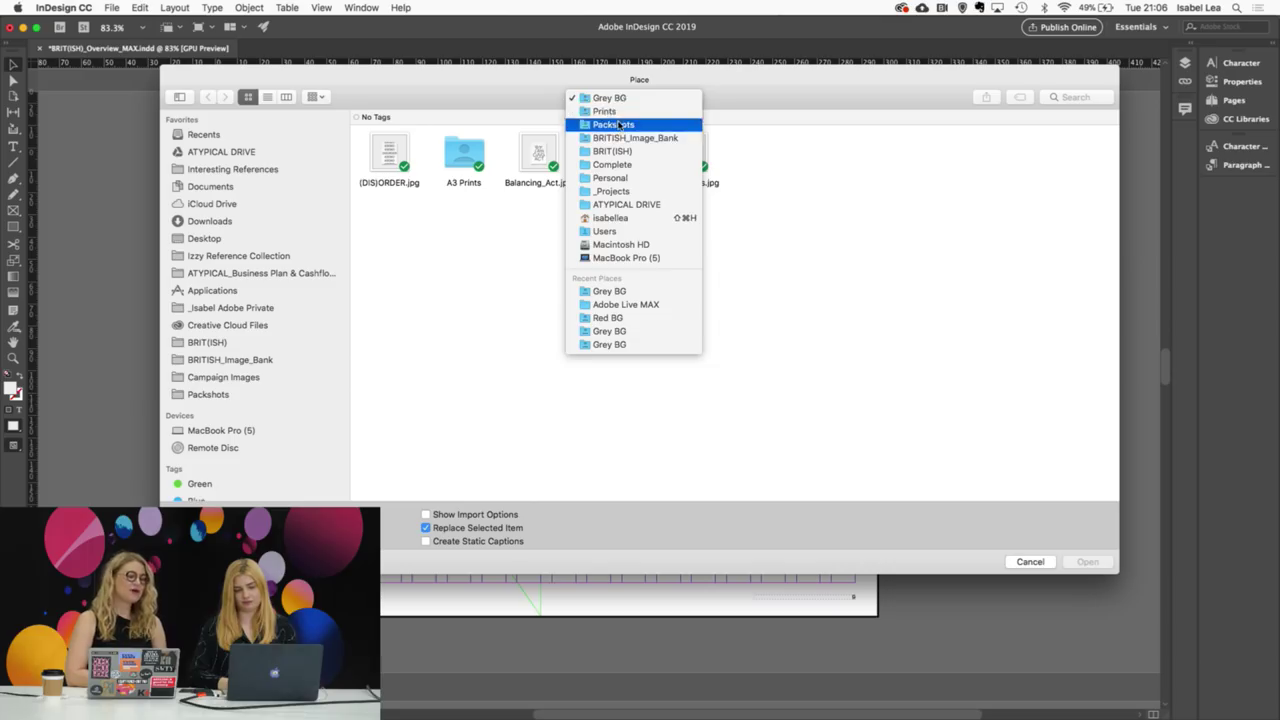
{"action": "left_click", "coordinate": [618, 124]}
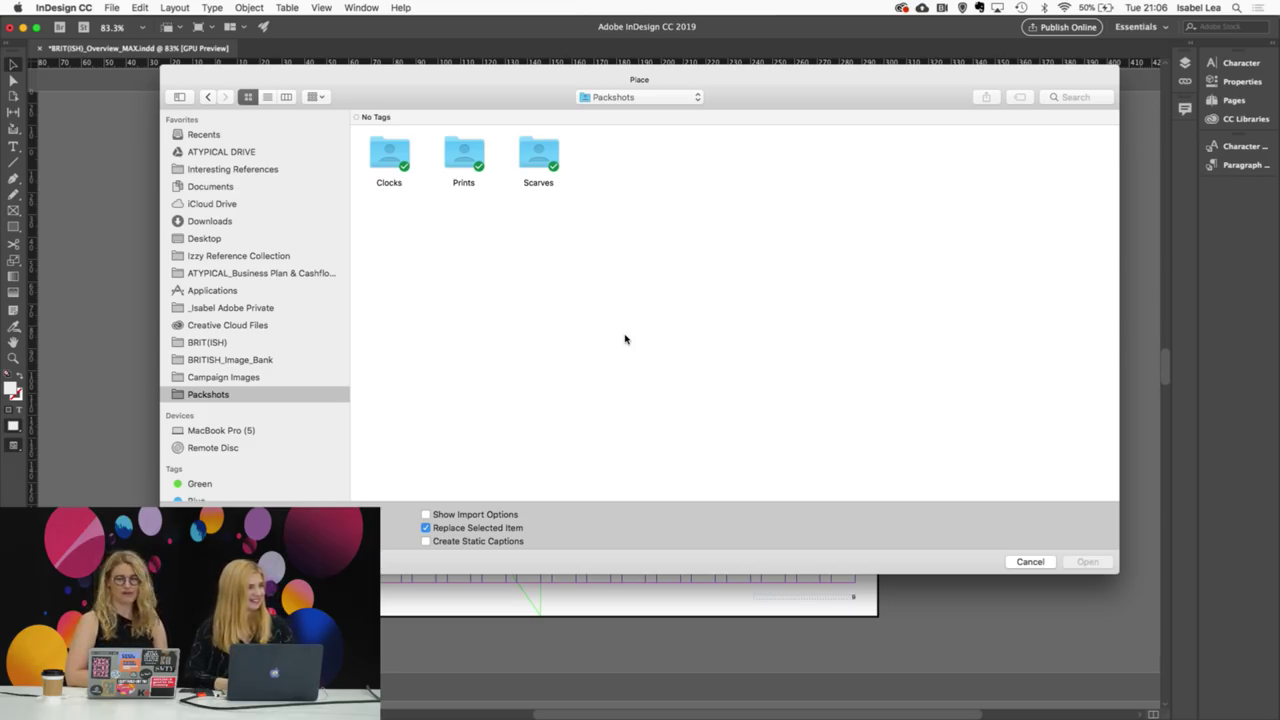
{"action": "double_click", "coordinate": [463, 158]}
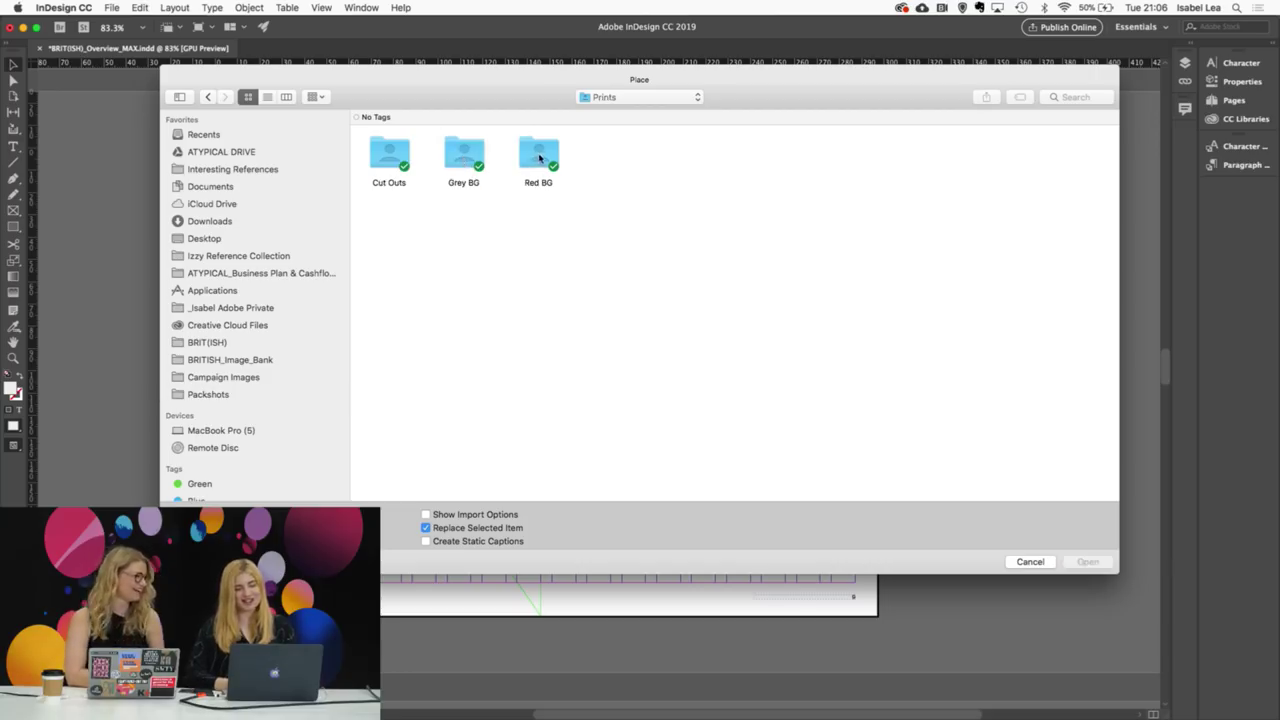
{"action": "double_click", "coordinate": [540, 158]}
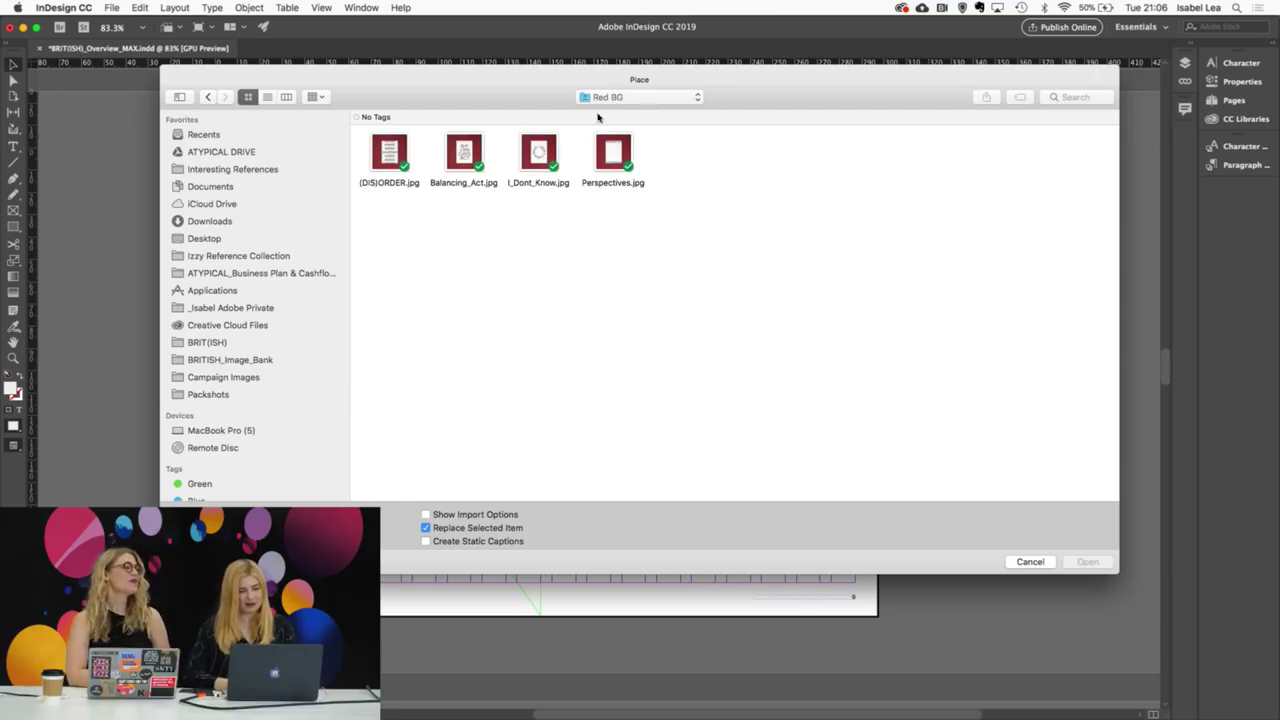
{"action": "left_click", "coordinate": [208, 97]}
{"action": "left_click", "coordinate": [208, 97]}
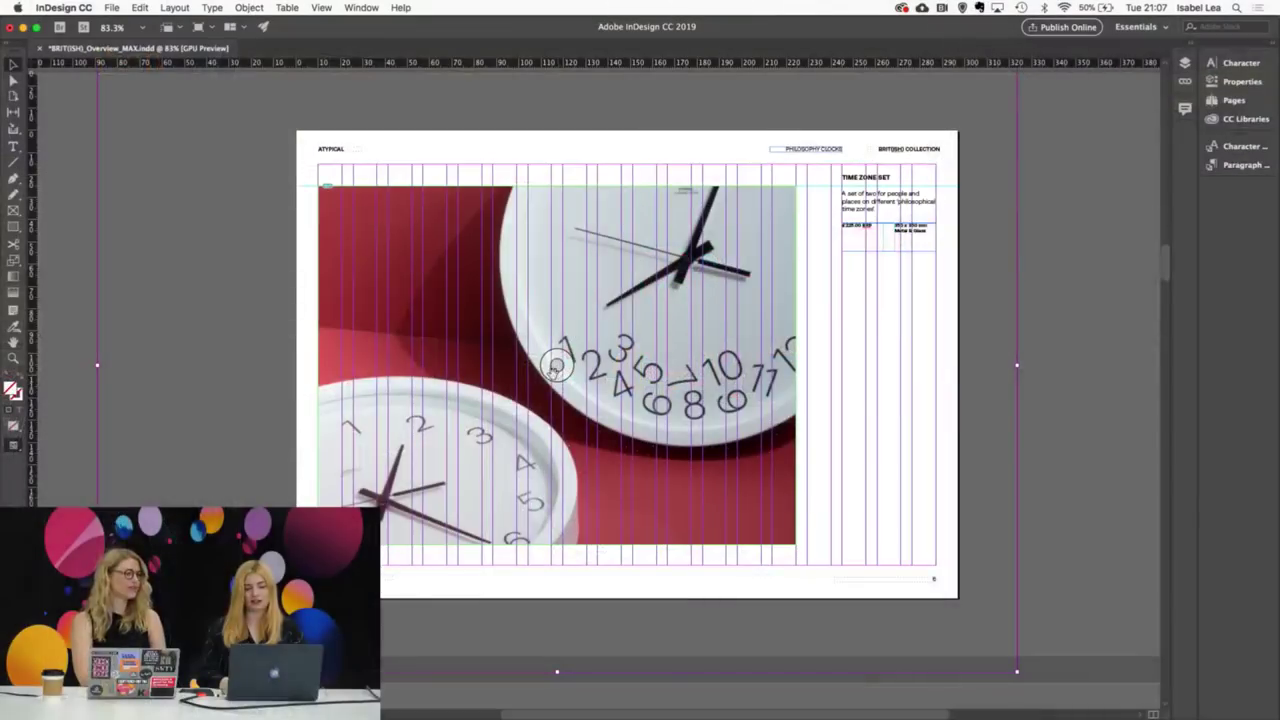
Step: Fit the red clock photo proportionally, then rescale it until the upper clock's whole dial shows
{"action": "key", "text": "super+alt+shift+c"}
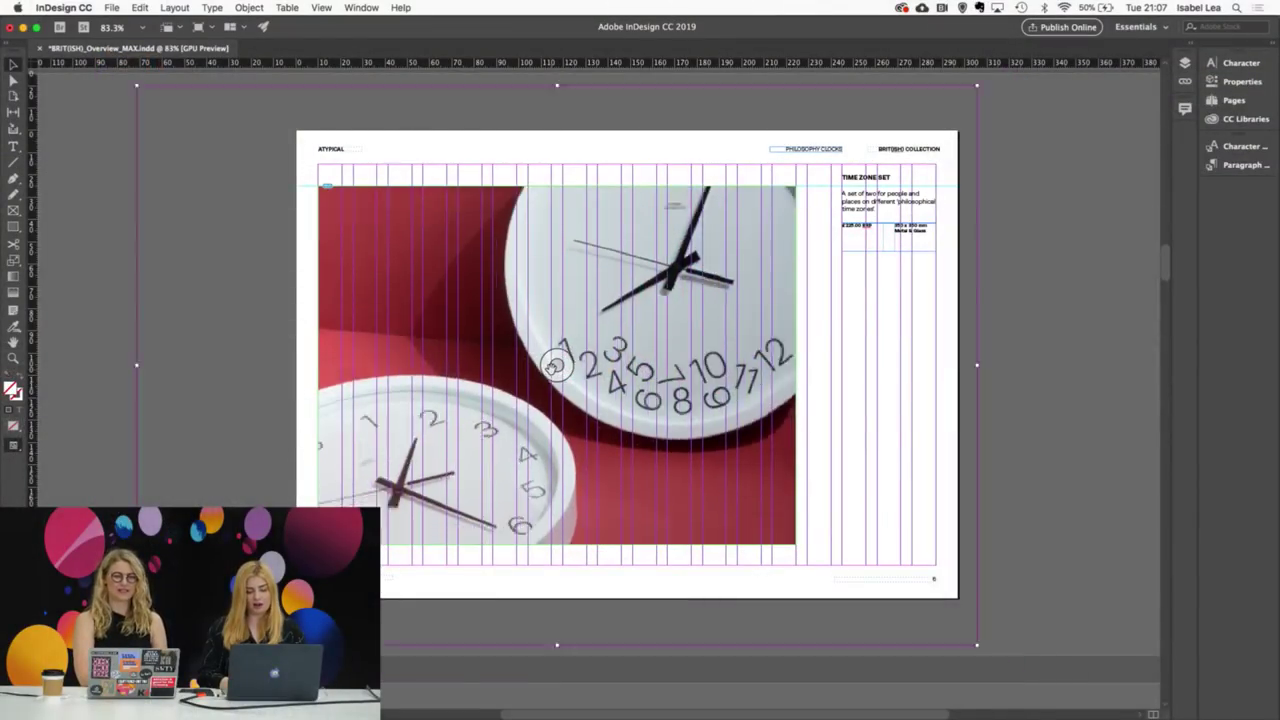
{"action": "key", "text": "super+alt+period"}
{"action": "key", "text": "super+alt+period"}
{"action": "key", "text": "super+alt+period"}
{"action": "key", "text": "super+alt+period"}
{"action": "key", "text": "super+alt+period"}
{"action": "key", "text": "super+alt+period"}
{"action": "key", "text": "super+alt+period"}
{"action": "key", "text": "super+alt+period"}
{"action": "key", "text": "super+alt+period"}
{"action": "key", "text": "super+alt+period"}
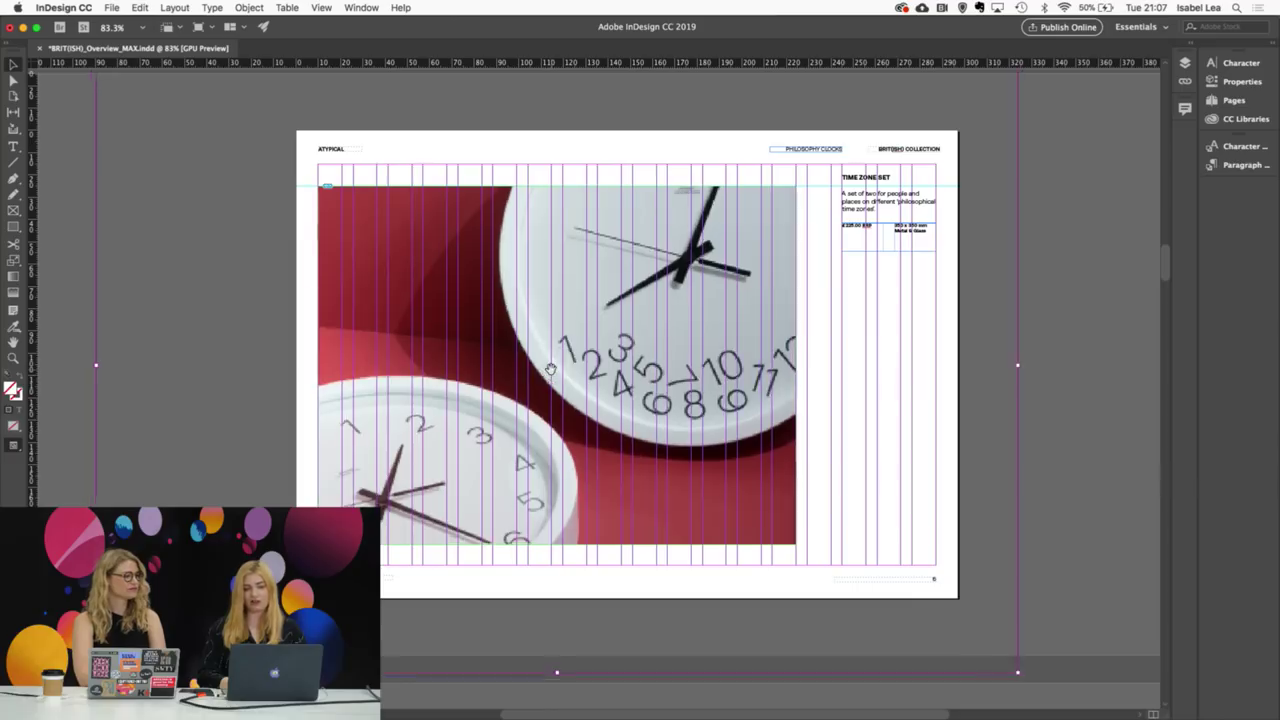
{"action": "key", "text": "super+alt+comma"}
{"action": "key", "text": "super+alt+comma"}
{"action": "key", "text": "super+alt+comma"}
{"action": "key", "text": "super+alt+comma"}
{"action": "key", "text": "super+alt+comma"}
{"action": "key", "text": "super+alt+comma"}
{"action": "key", "text": "super+alt+comma"}
{"action": "key", "text": "super+alt+comma"}
{"action": "key", "text": "super+alt+comma"}
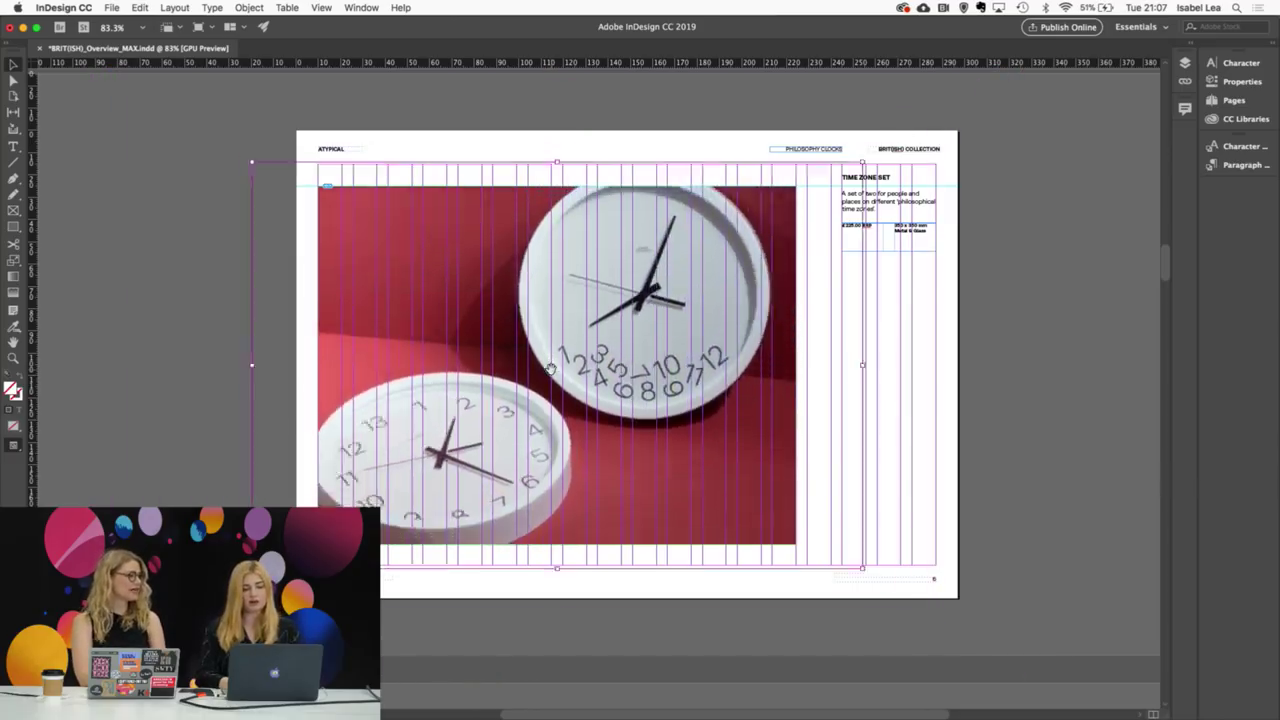
{"action": "key", "text": "super+alt+period"}
{"action": "key", "text": "super+alt+period"}
{"action": "key", "text": "super+alt+period"}
{"action": "key", "text": "super+alt+period"}
{"action": "key", "text": "super+alt+period"}
{"action": "key", "text": "super+alt+period"}
{"action": "key", "text": "super+alt+period"}
{"action": "key", "text": "super+alt+period"}
{"action": "key", "text": "super+alt+period"}
{"action": "key", "text": "super+alt+period"}
{"action": "key", "text": "super+alt+comma"}
{"action": "key", "text": "super+alt+comma"}
{"action": "key", "text": "super+alt+comma"}
{"action": "key", "text": "super+alt+comma"}
{"action": "key", "text": "super+alt+comma"}
{"action": "key", "text": "super+alt+comma"}
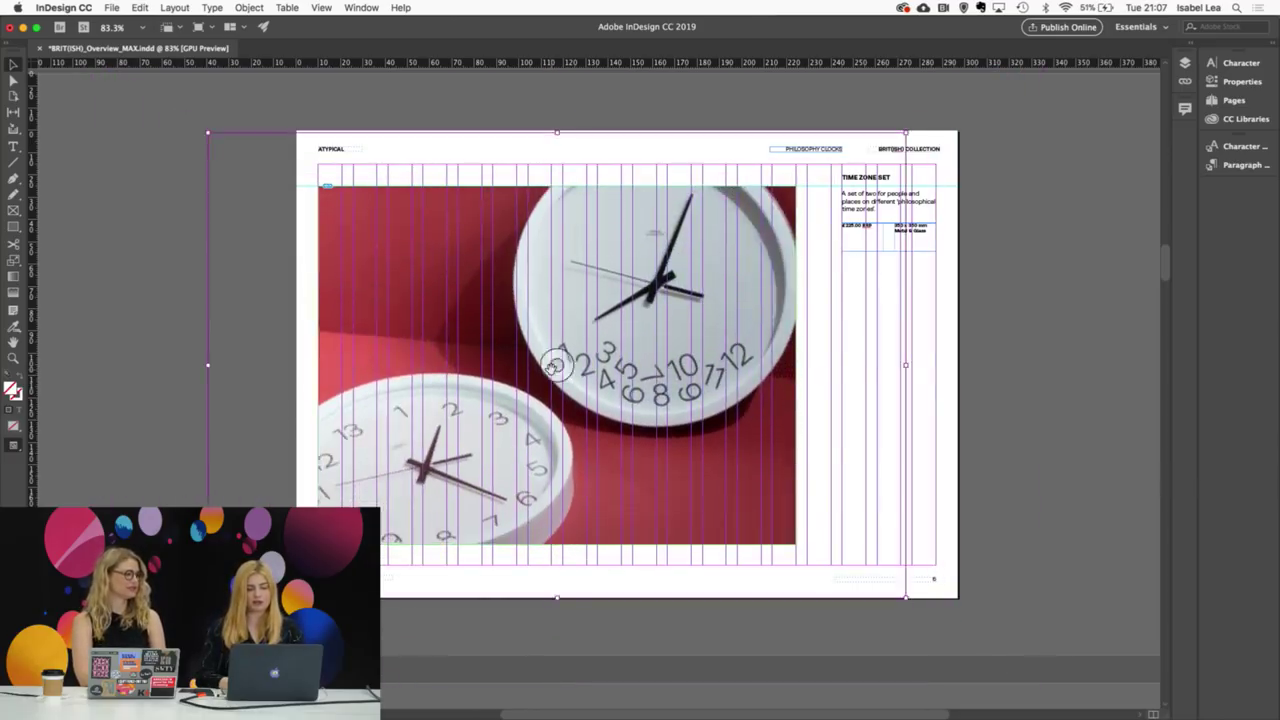
{"action": "key", "text": "super+alt+period"}
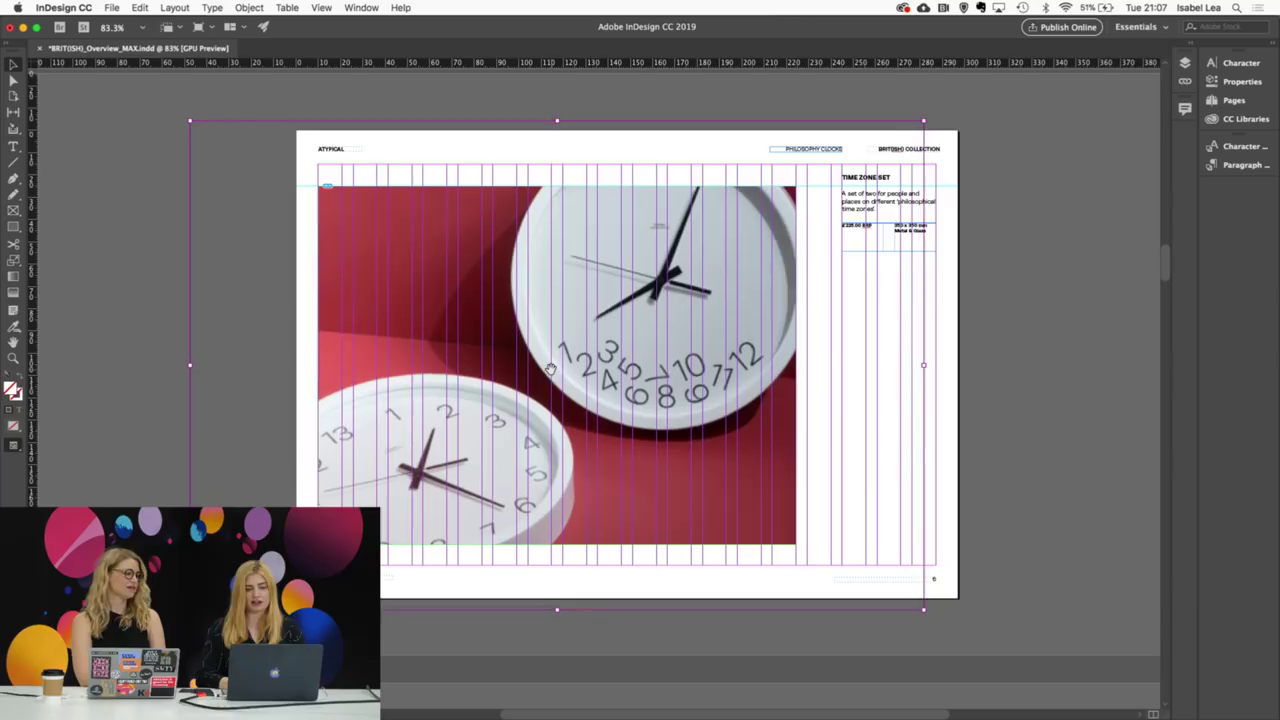
{"action": "left_click", "coordinate": [992, 354]}
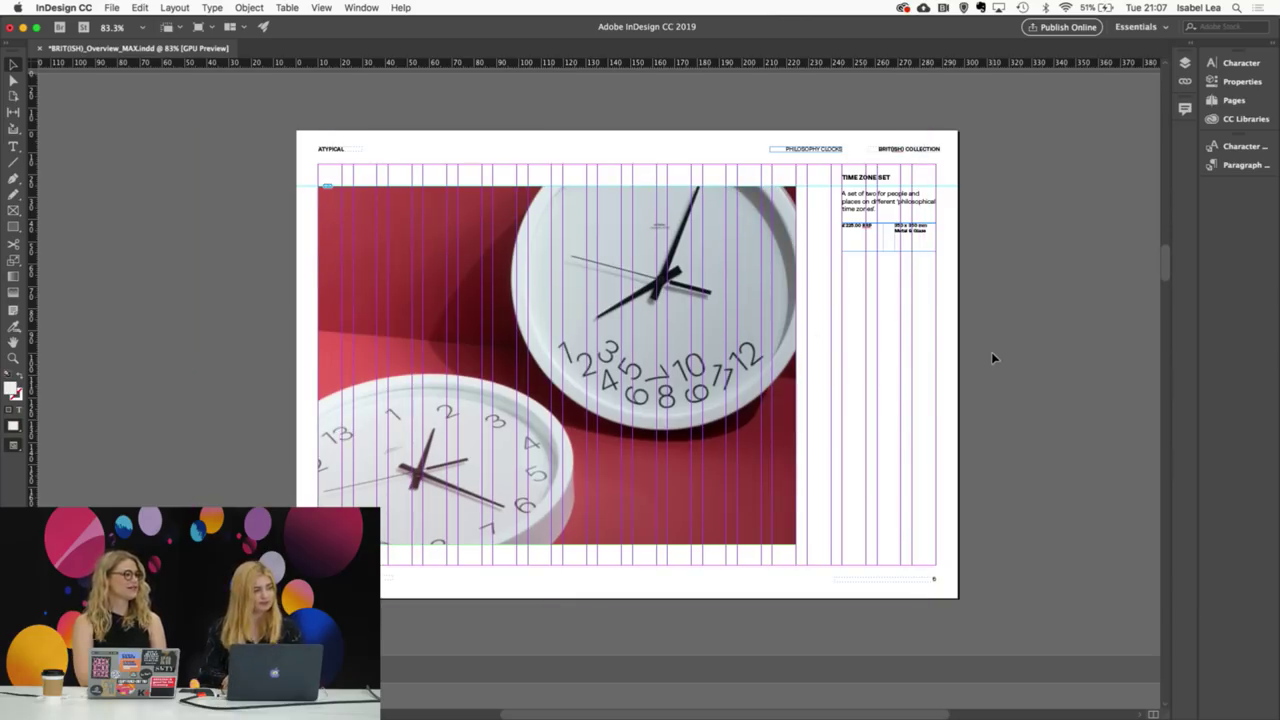
Step: Cut the Perspectives photo off the lower prints spread
{"action": "scroll", "coordinate": [993, 357], "scroll_direction": "down", "scroll_amount": 10}
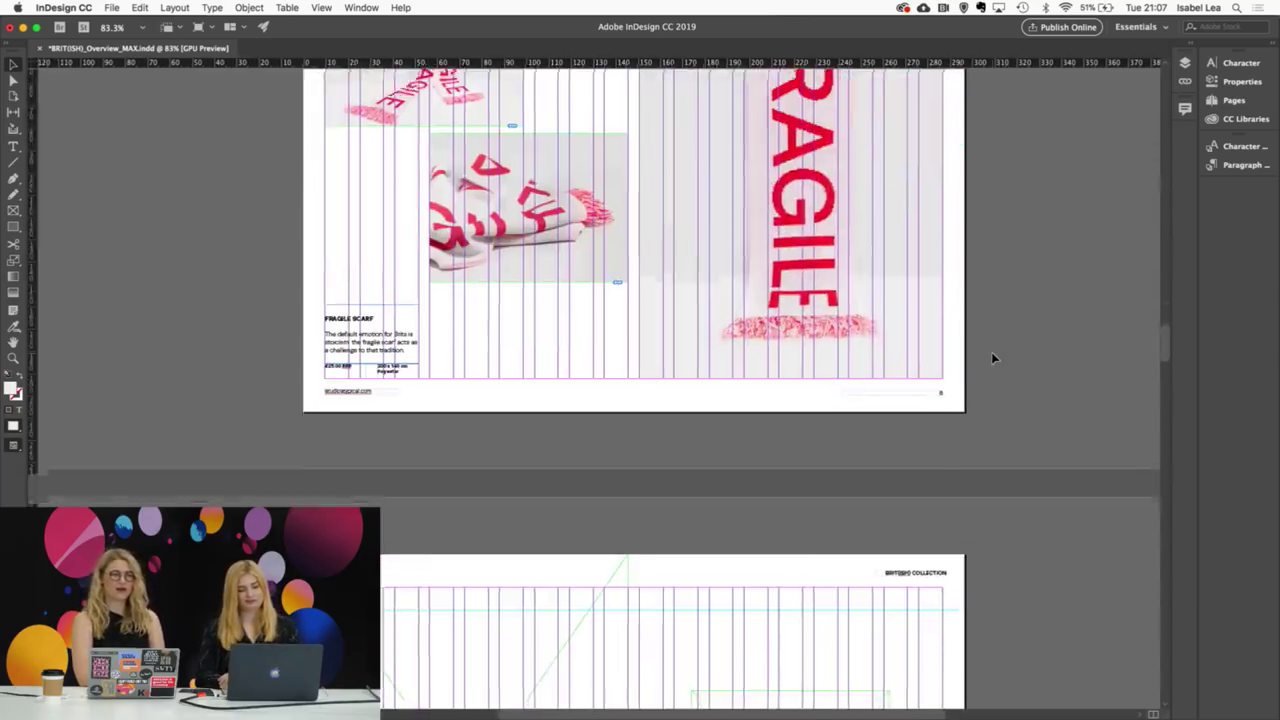
{"action": "scroll", "coordinate": [993, 357], "scroll_direction": "down", "scroll_amount": 5}
{"action": "scroll", "coordinate": [993, 357], "scroll_direction": "up", "scroll_amount": 1}
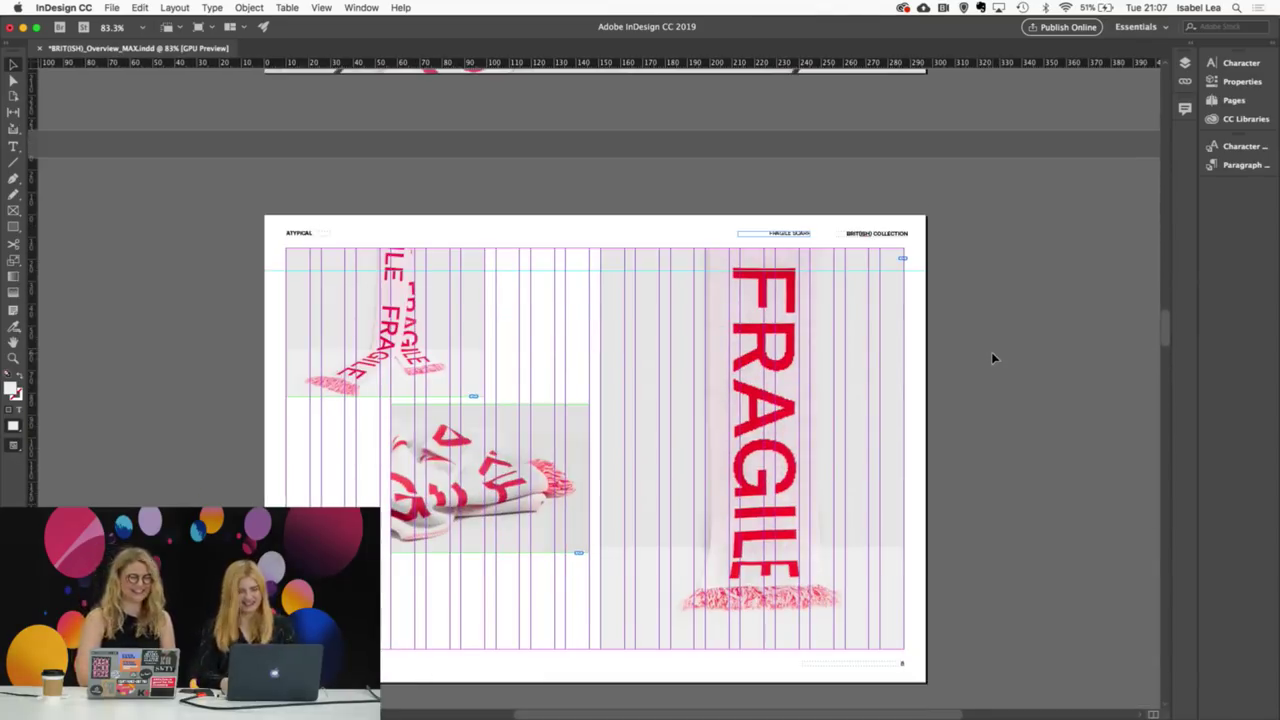
{"action": "scroll", "coordinate": [993, 357], "scroll_direction": "down", "scroll_amount": 6}
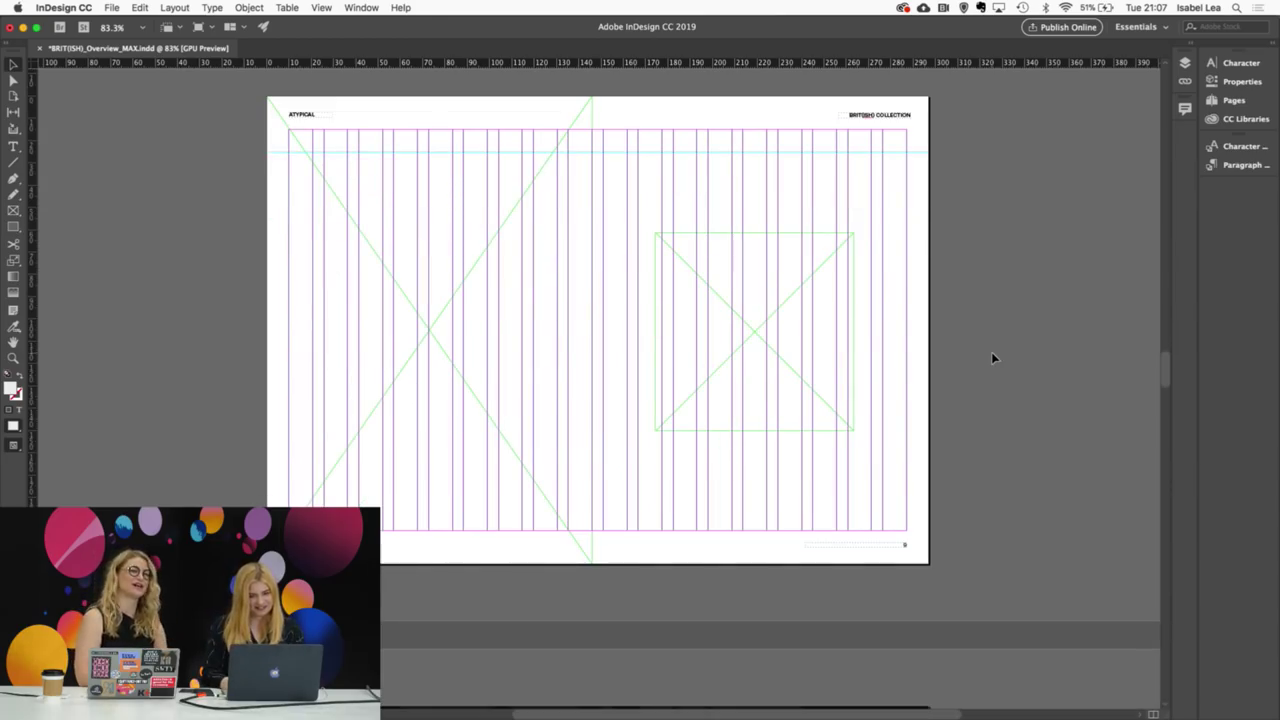
{"action": "scroll", "coordinate": [993, 357], "scroll_direction": "down", "scroll_amount": 10}
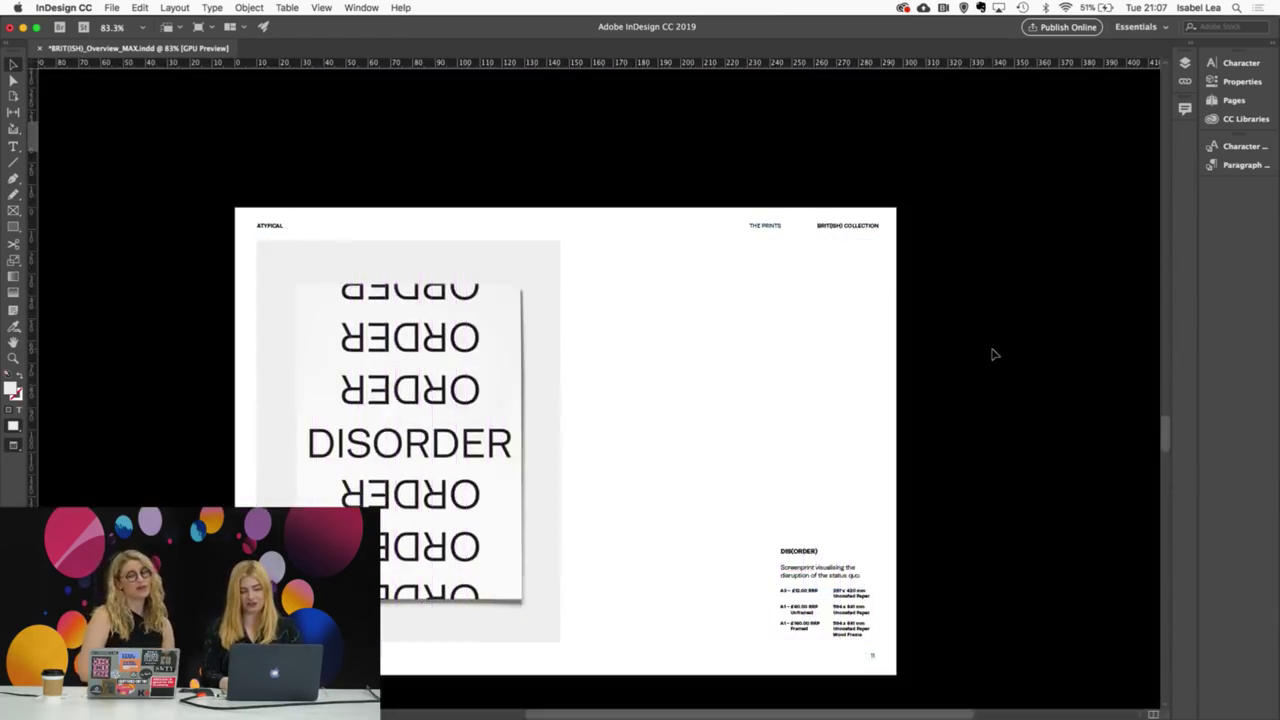
{"action": "scroll", "coordinate": [993, 354], "scroll_direction": "down", "scroll_amount": 12}
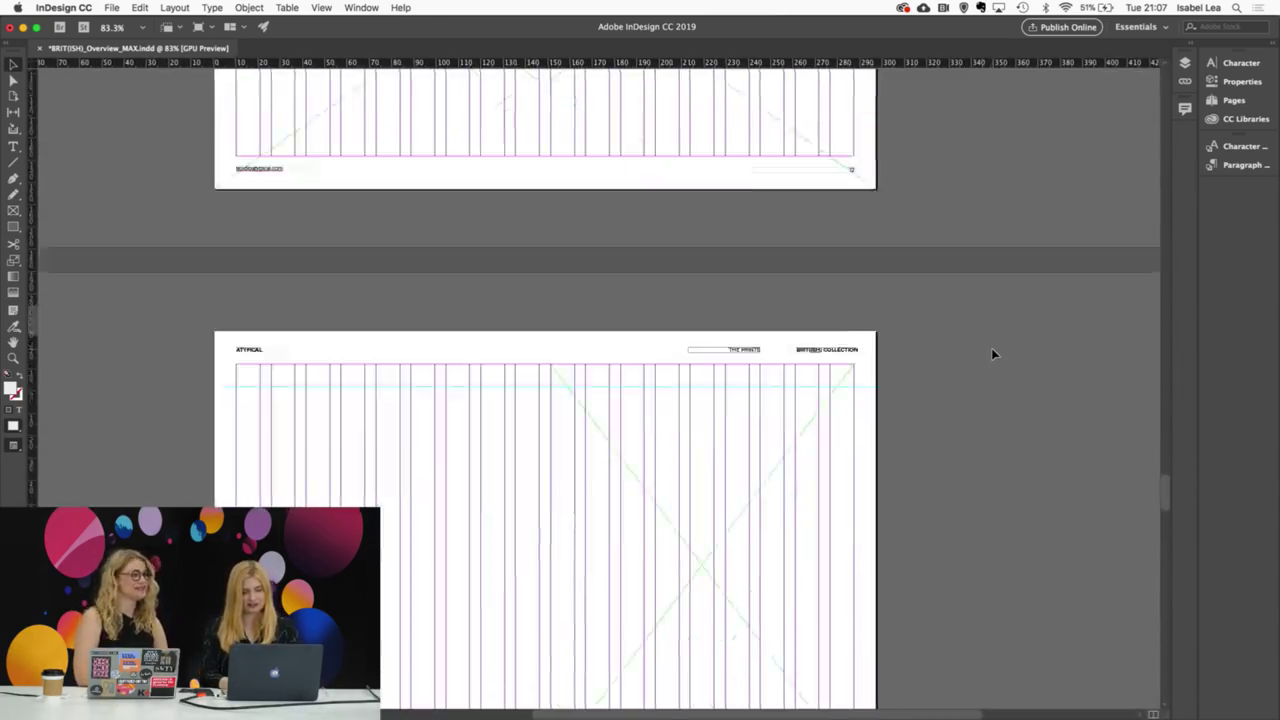
{"action": "scroll", "coordinate": [993, 354], "scroll_direction": "down", "scroll_amount": 5}
{"action": "scroll", "coordinate": [993, 354], "scroll_direction": "up", "scroll_amount": 1}
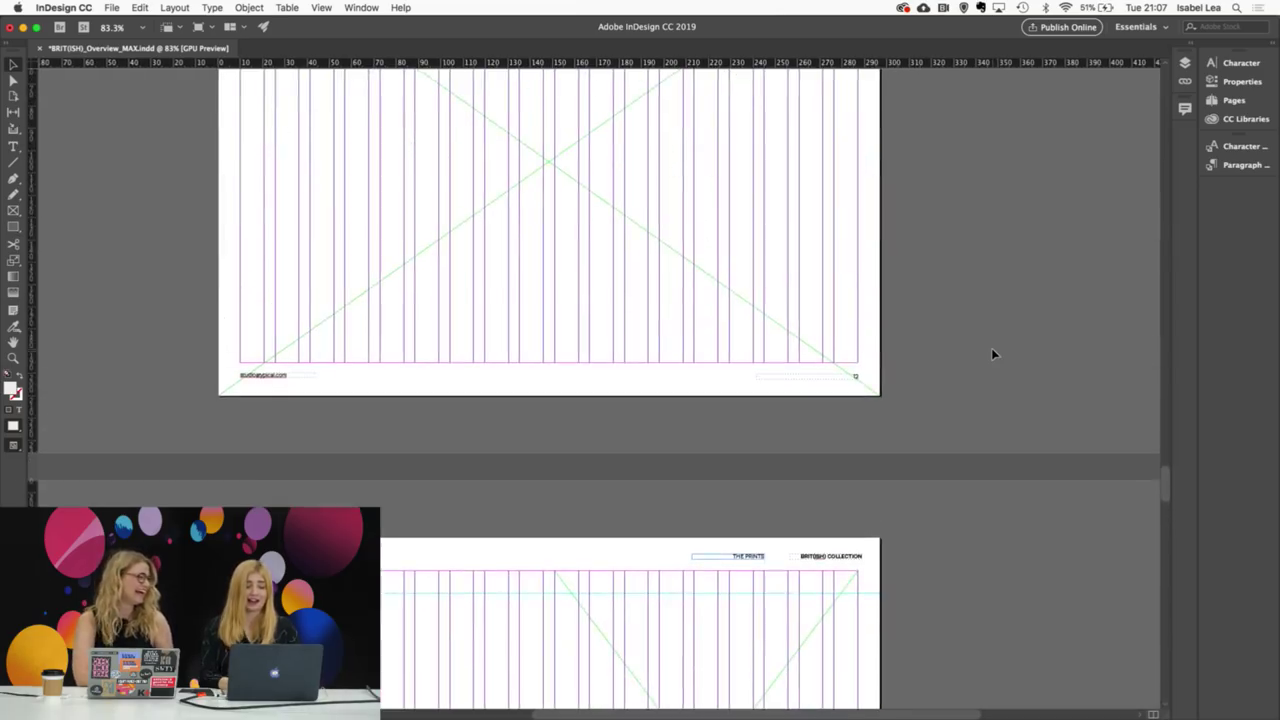
{"action": "scroll", "coordinate": [993, 354], "scroll_direction": "down", "scroll_amount": 6}
{"action": "left_click", "coordinate": [540, 537]}
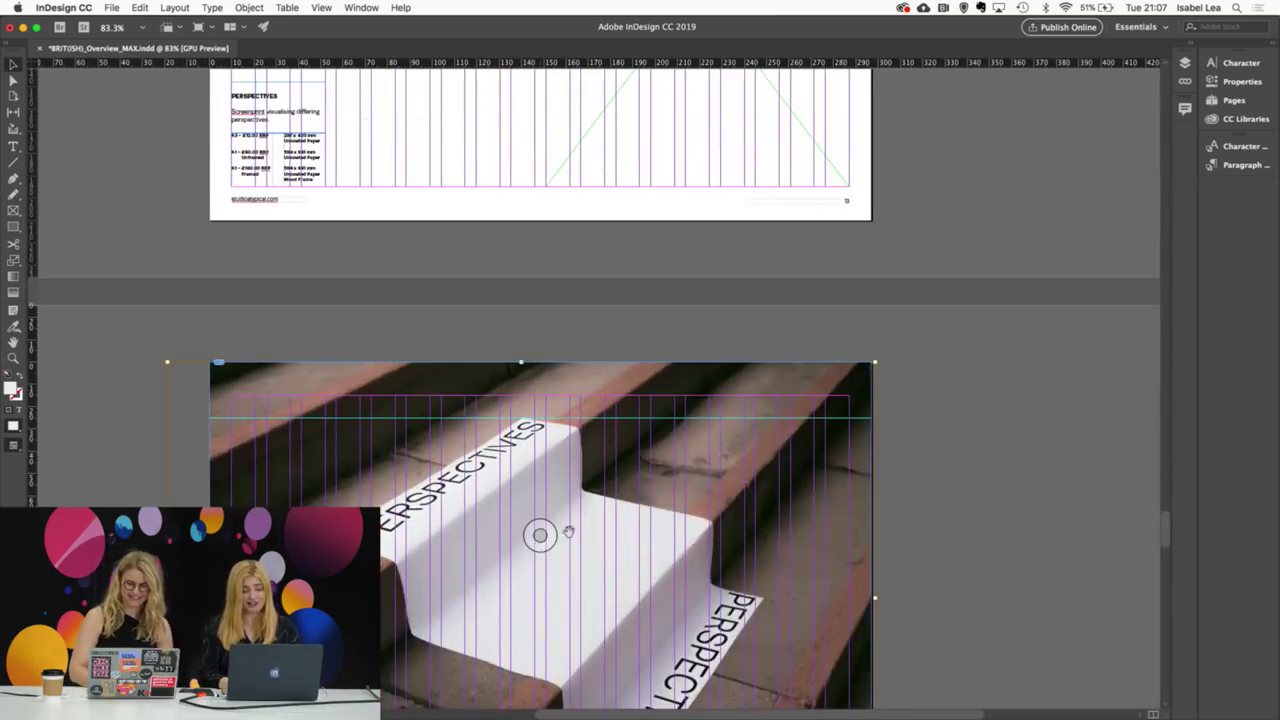
{"action": "key", "text": "Delete"}
Step: Paste the Perspectives photo in place onto the page above
{"action": "scroll", "coordinate": [966, 534], "scroll_direction": "down", "scroll_amount": 3}
{"action": "scroll", "coordinate": [966, 534], "scroll_direction": "up", "scroll_amount": 4}
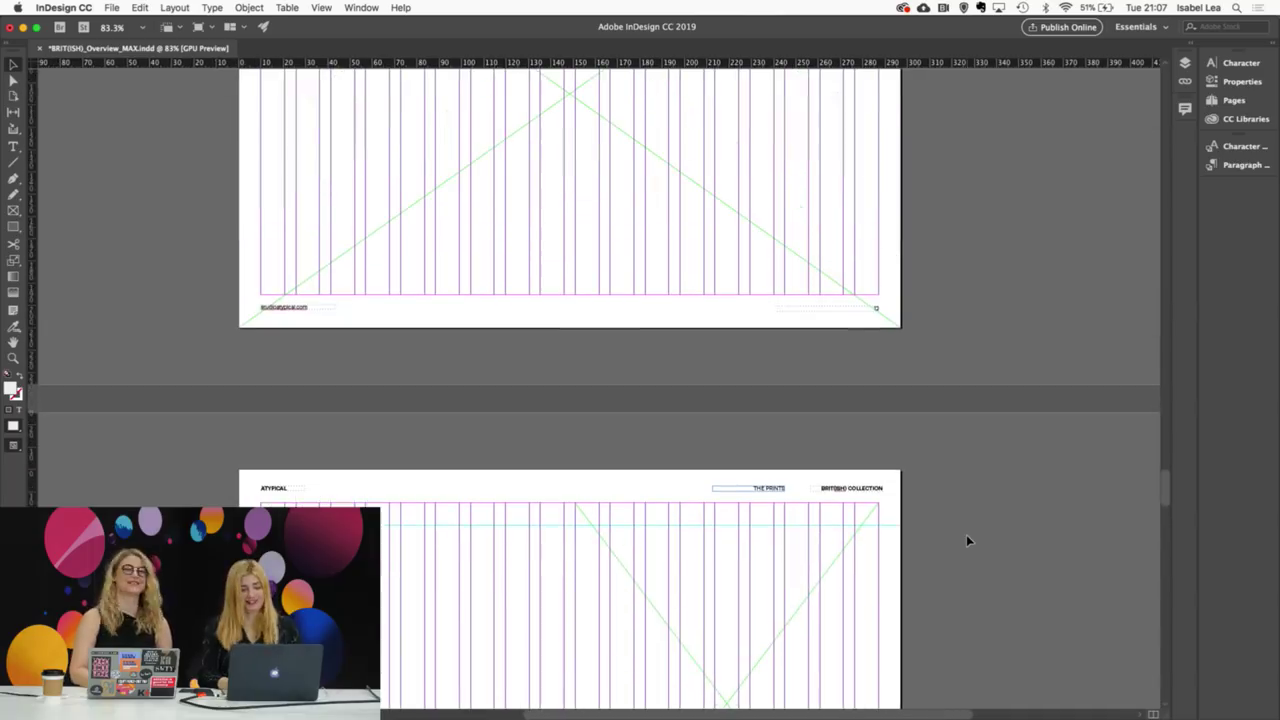
{"action": "left_click", "coordinate": [648, 183]}
{"action": "left_click", "coordinate": [141, 8]}
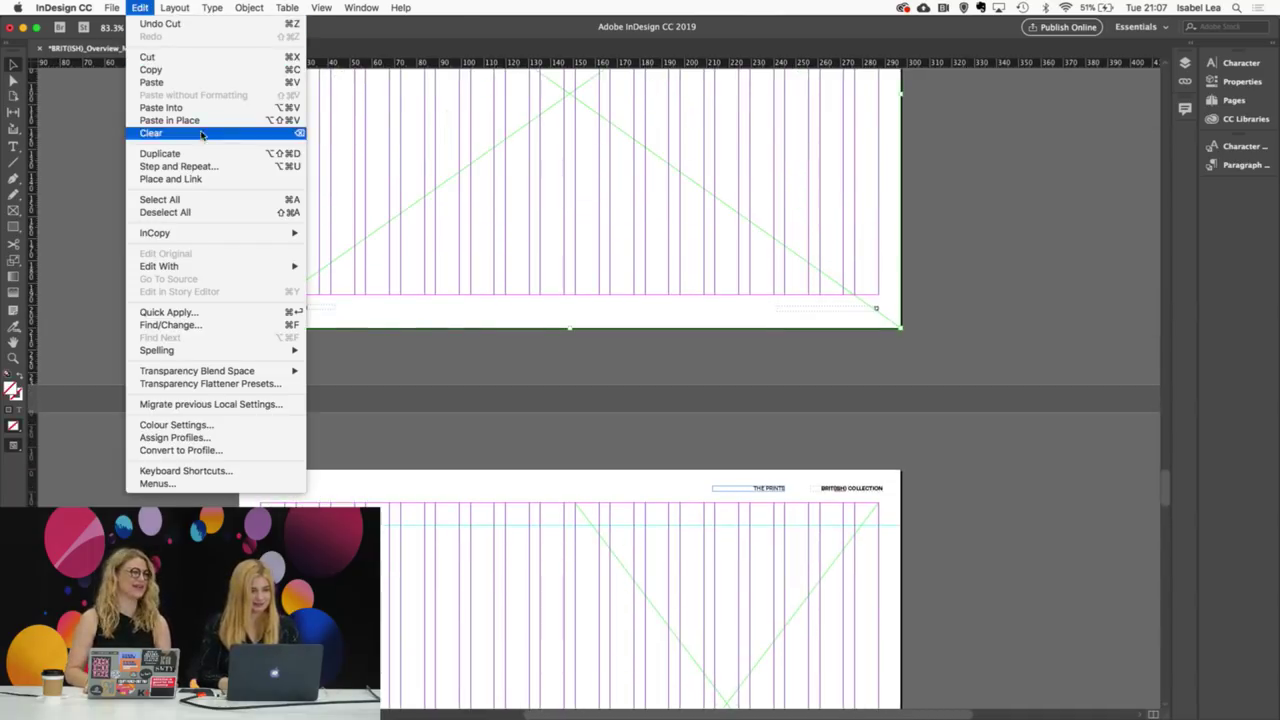
{"action": "left_click", "coordinate": [170, 120]}
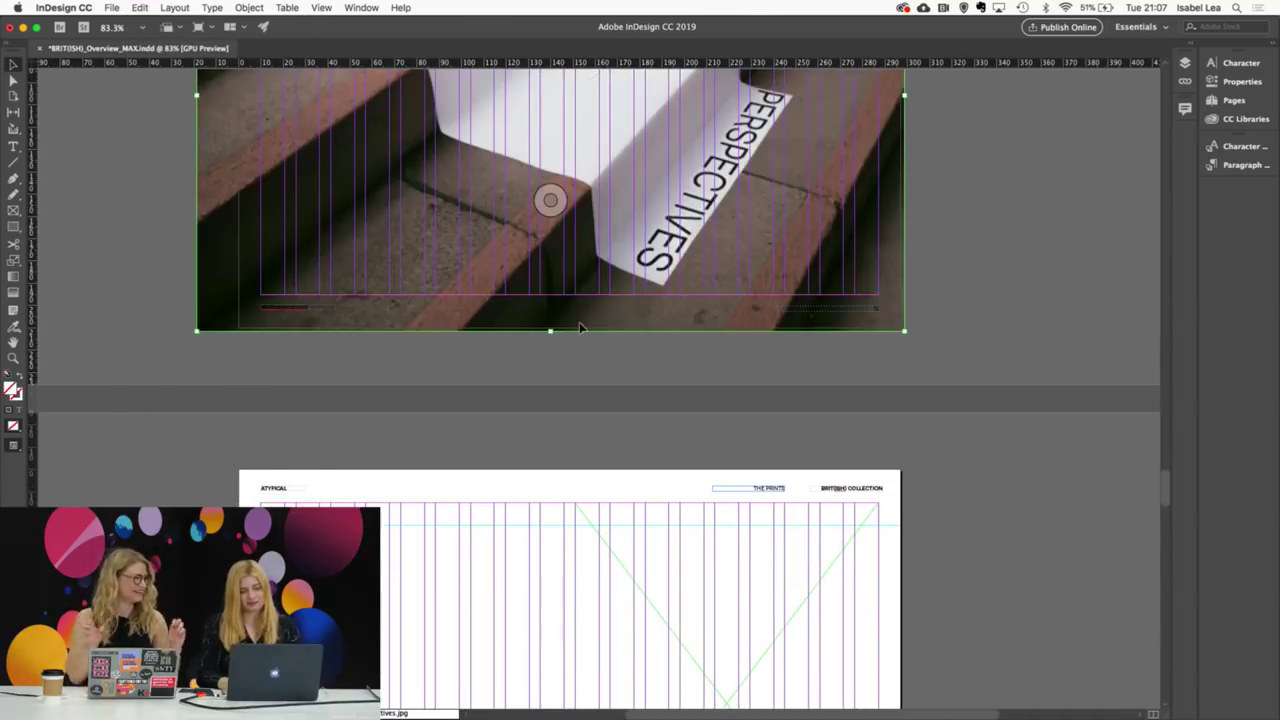
{"action": "scroll", "coordinate": [585, 390], "scroll_direction": "down", "scroll_amount": 10}
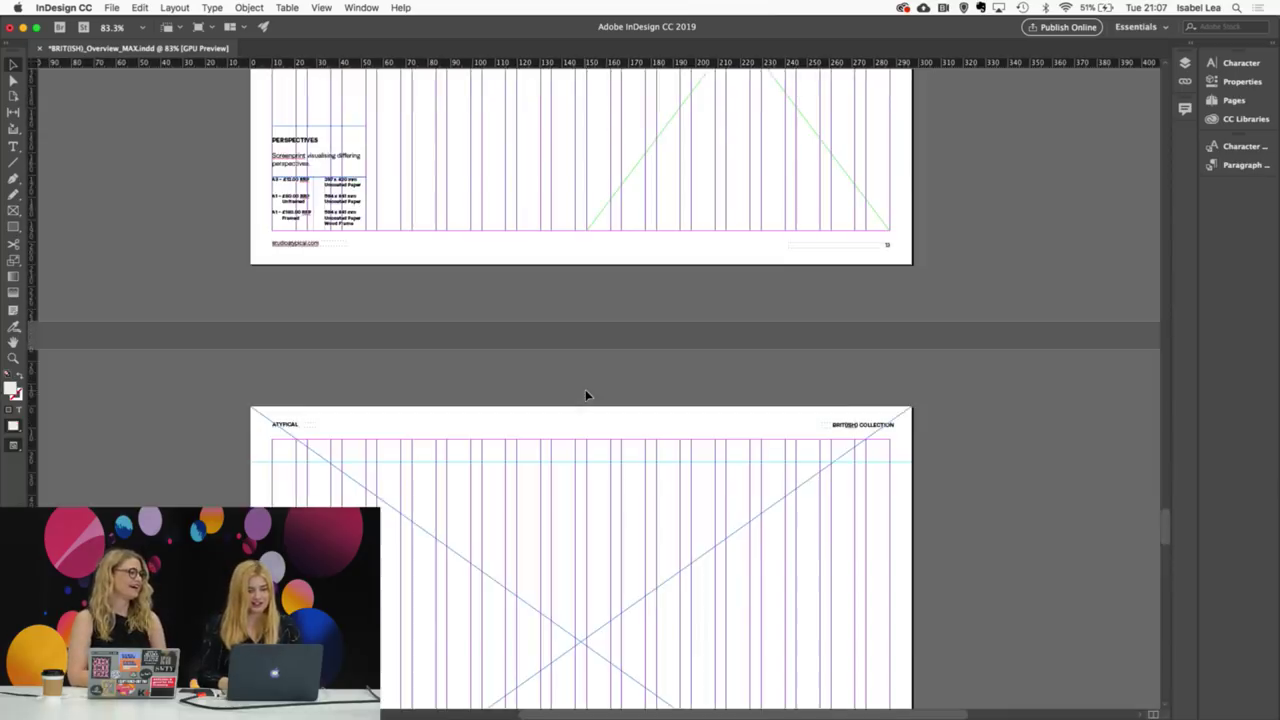
{"action": "scroll", "coordinate": [586, 395], "scroll_direction": "up", "scroll_amount": 5}
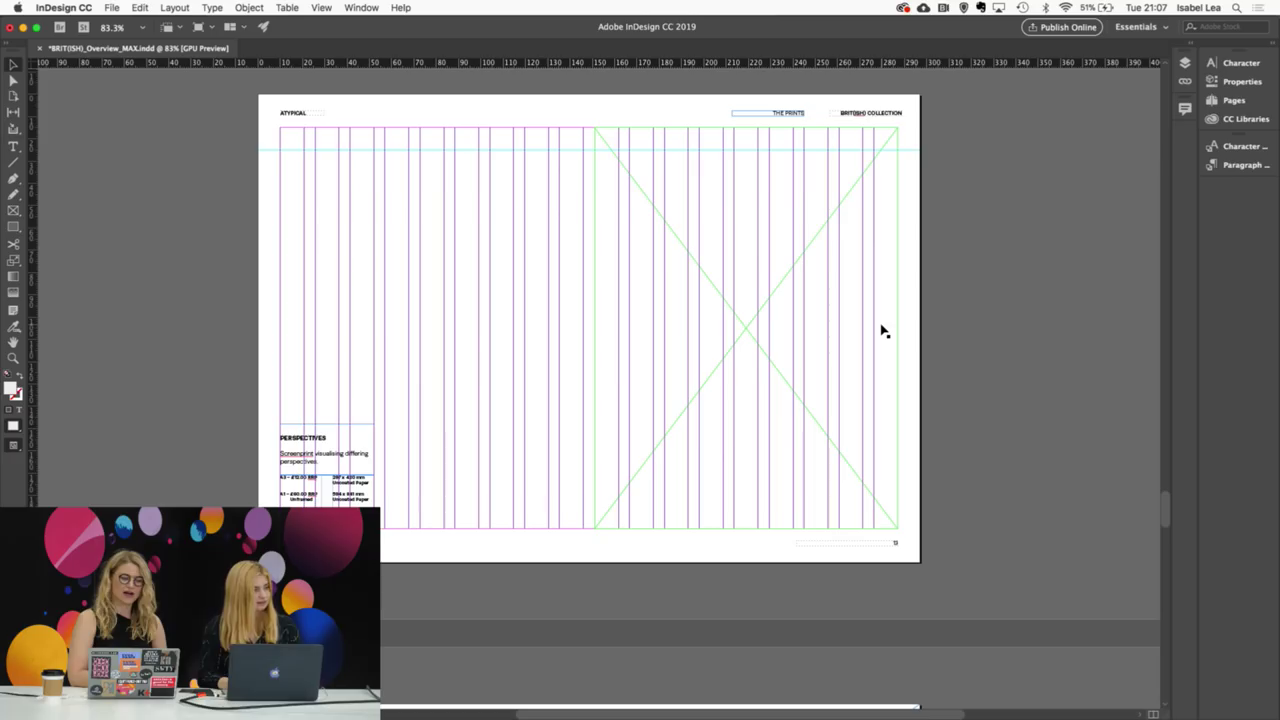
Step: Place Perspectives.jpg from Prints > Grey BG into the PERSPECTIVES image frame
{"action": "key", "text": "super+d"}
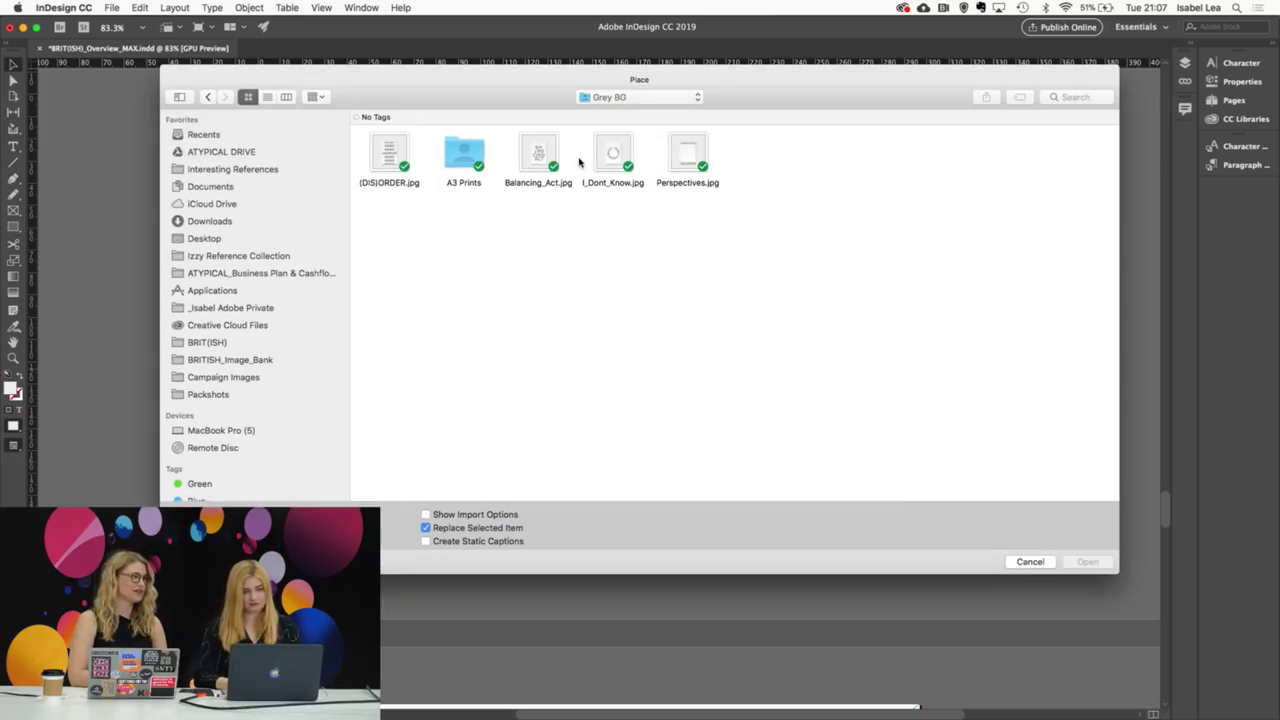
{"action": "left_click", "coordinate": [628, 97]}
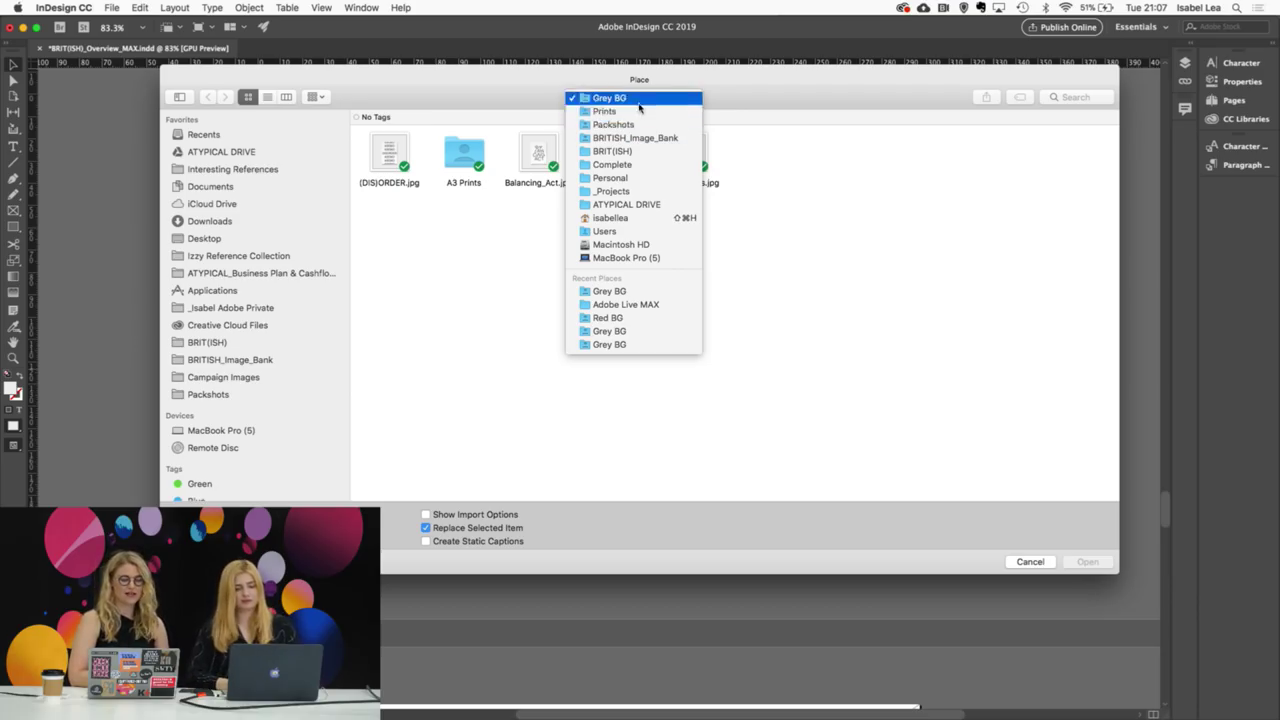
{"action": "left_click", "coordinate": [634, 112]}
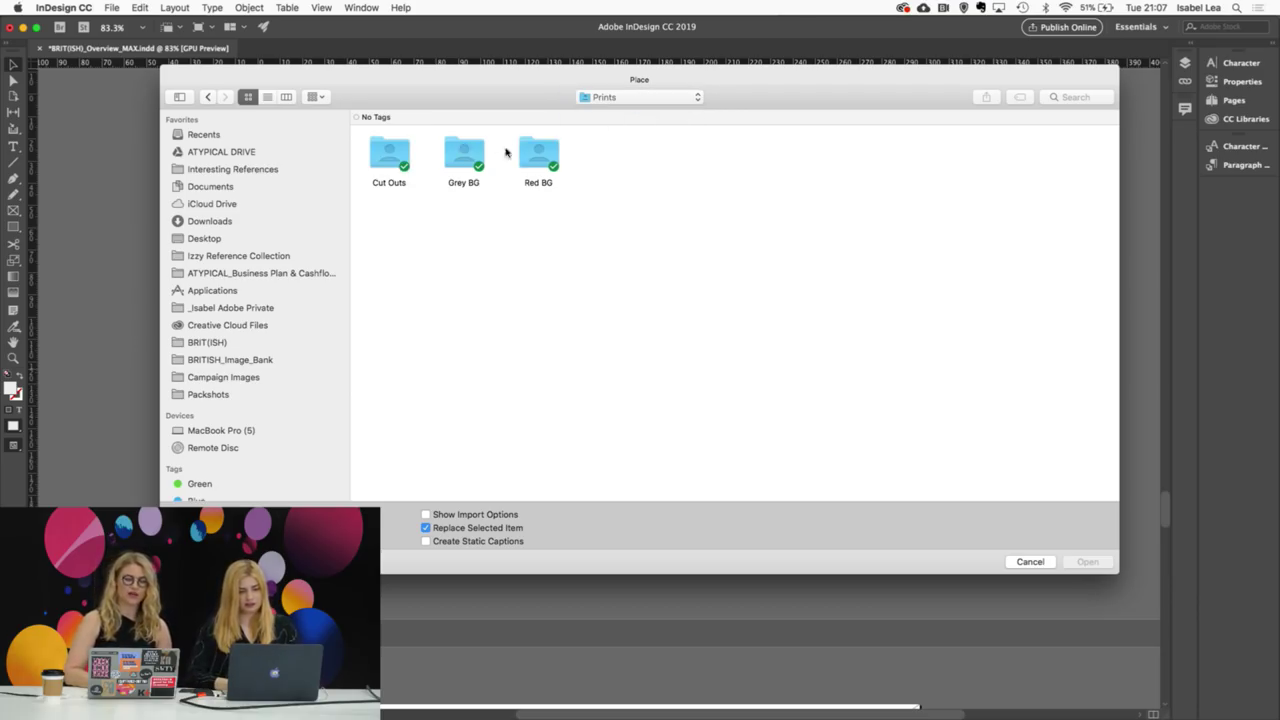
{"action": "double_click", "coordinate": [460, 152]}
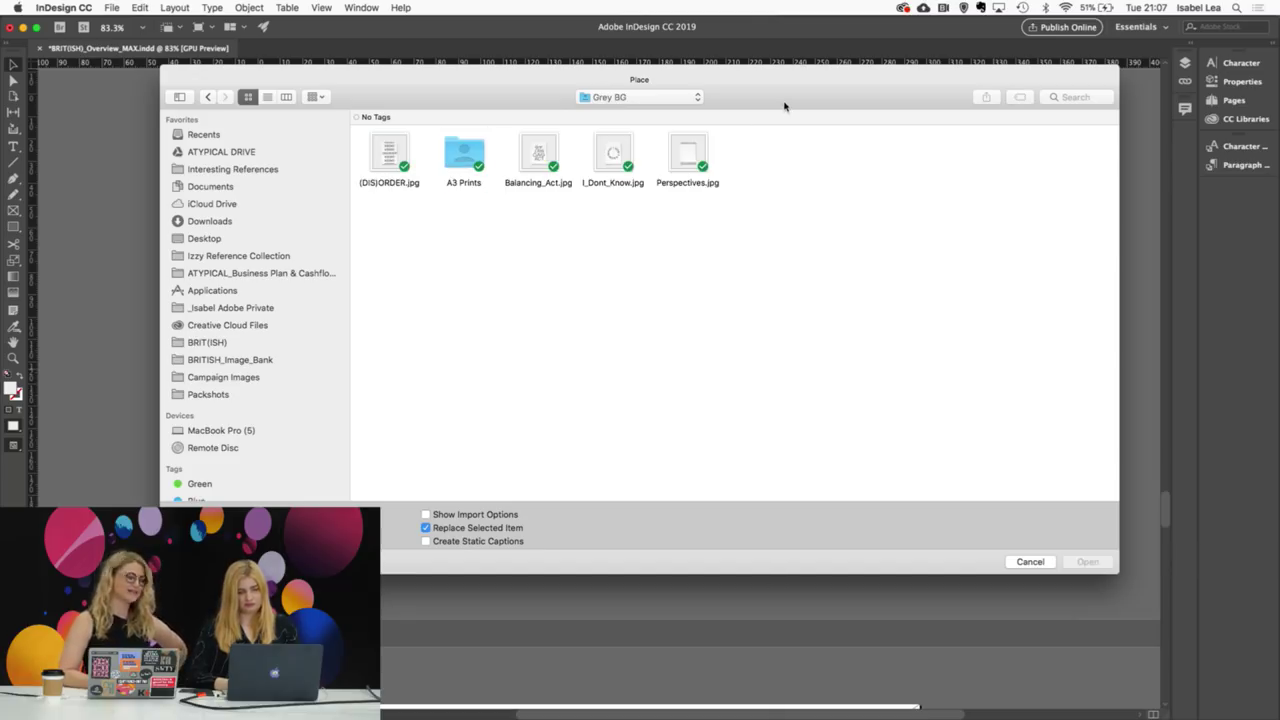
{"action": "left_click", "coordinate": [683, 156]}
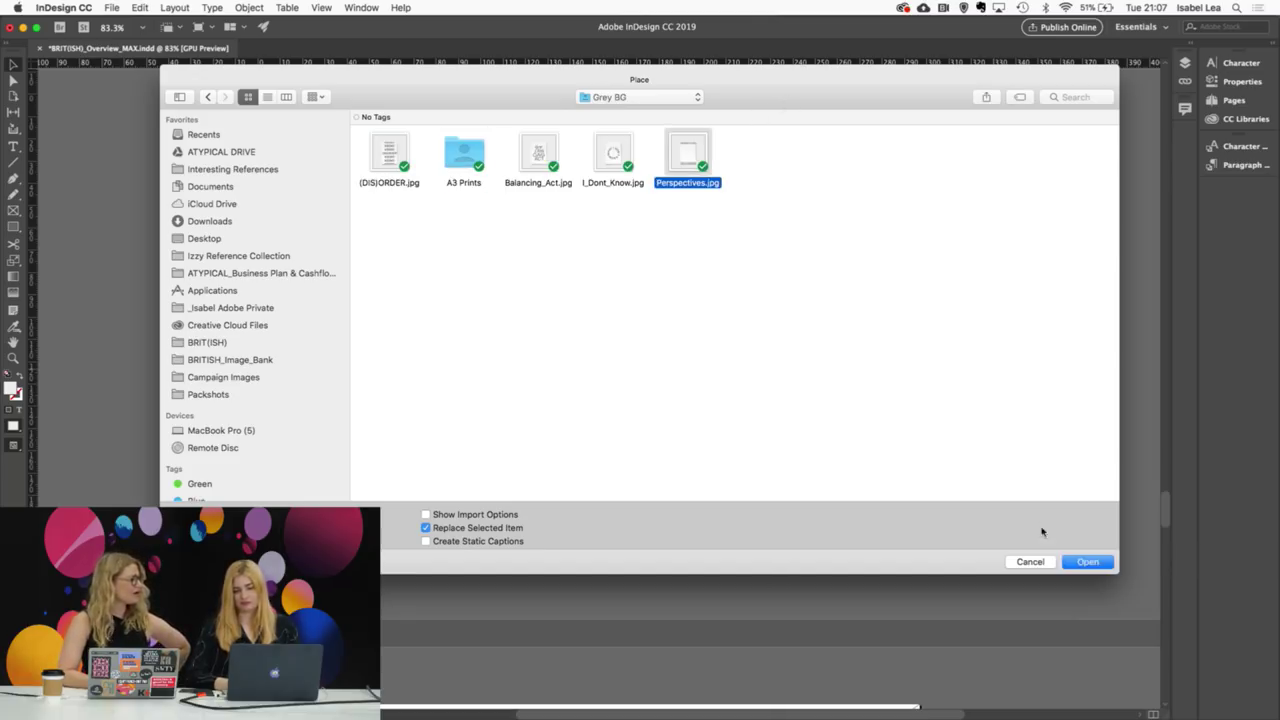
{"action": "left_click", "coordinate": [1087, 562]}
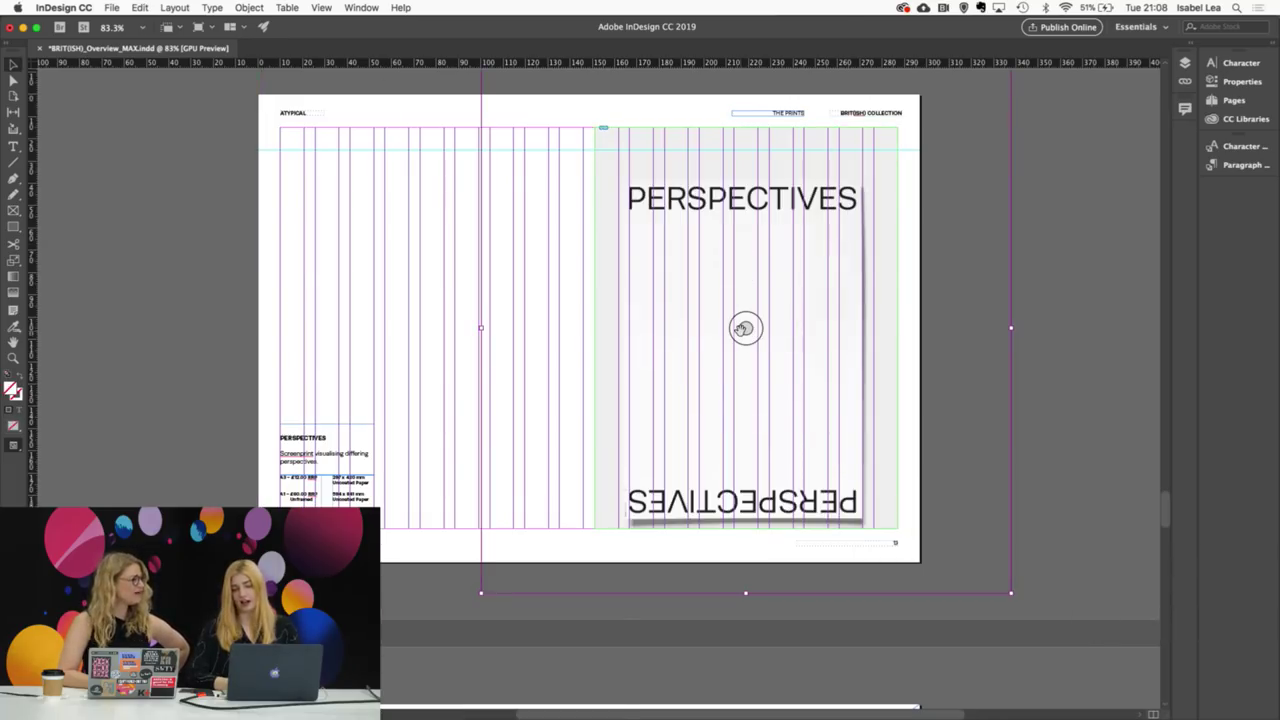
Step: Fit the Perspectives print proportionally, enlarge it slightly, and preview the spread
{"action": "key", "text": "super+alt+shift+c"}
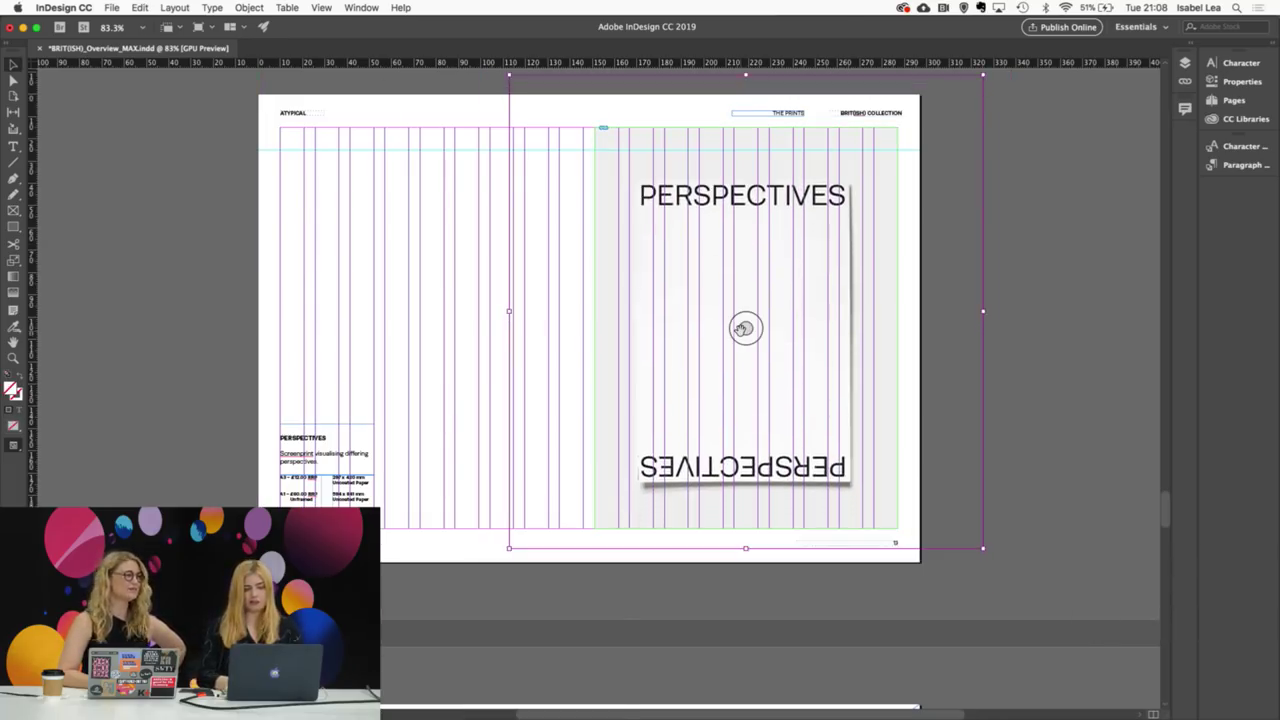
{"action": "key", "text": "super+alt+period"}
{"action": "key", "text": "super+alt+period"}
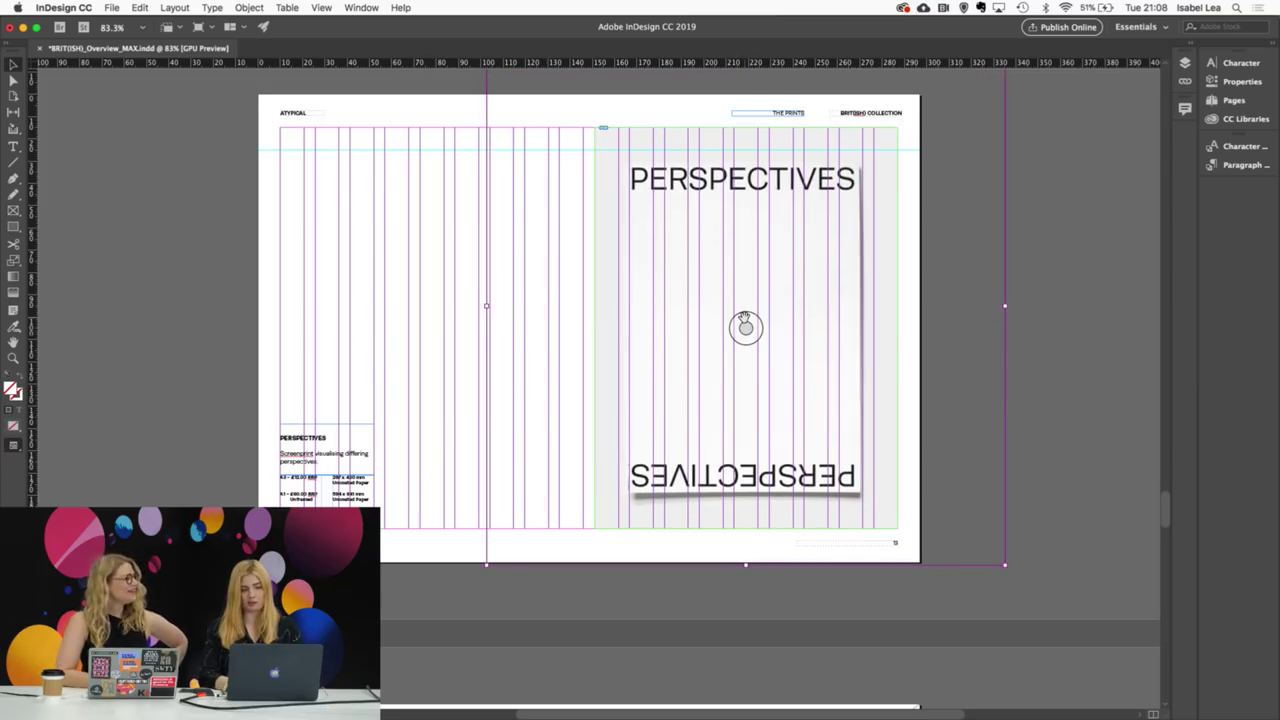
{"action": "key", "text": "w"}
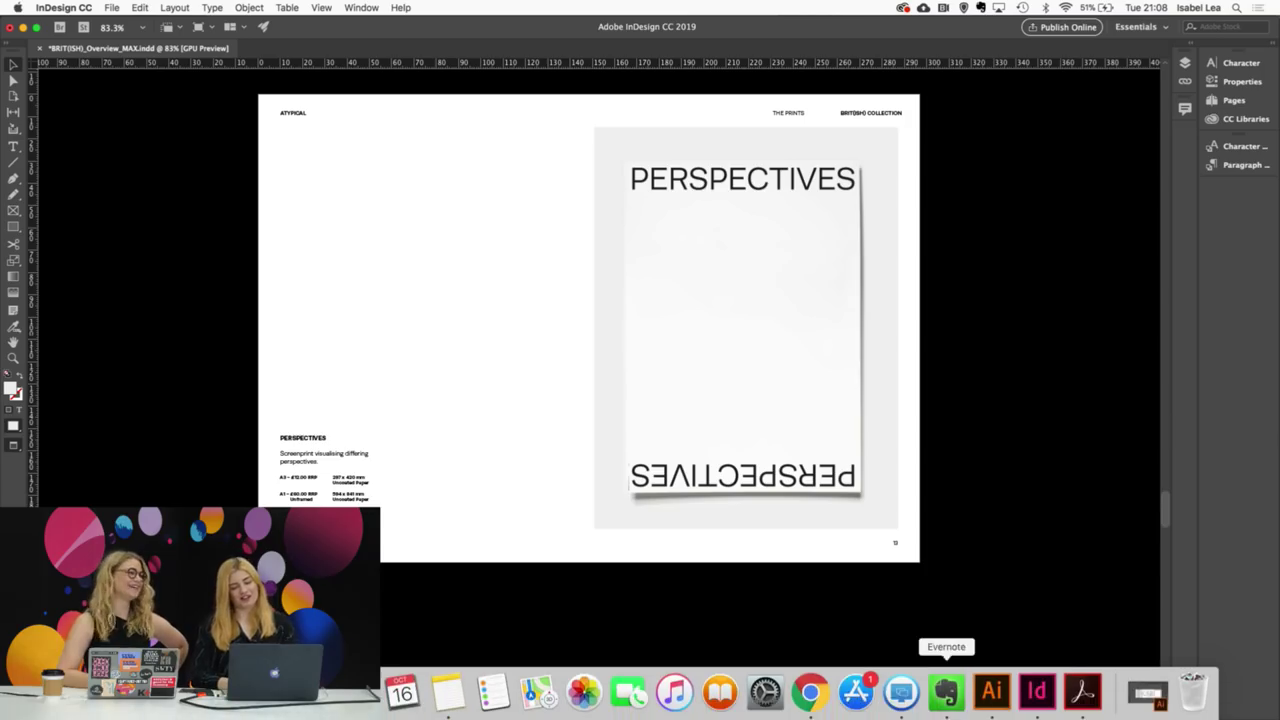
{"action": "left_click", "coordinate": [811, 700]}
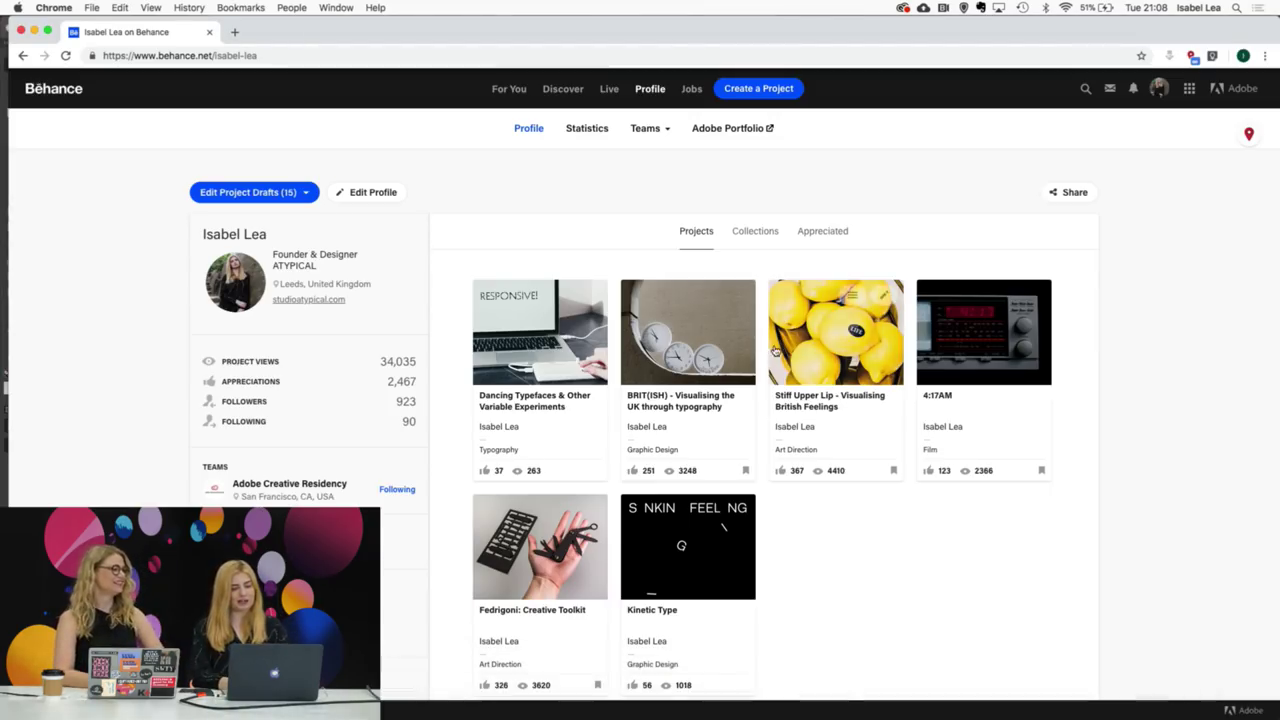
{"action": "left_click", "coordinate": [808, 399]}
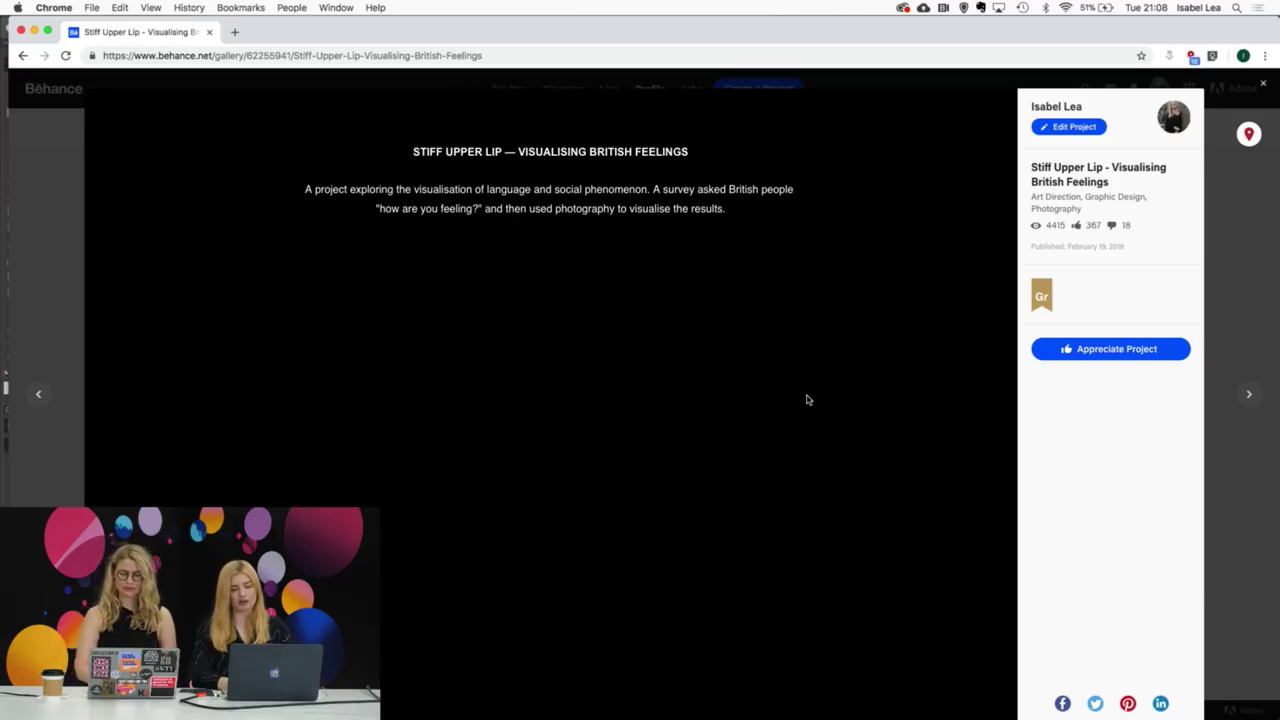
{"action": "scroll", "coordinate": [538, 474], "scroll_direction": "down", "scroll_amount": 2}
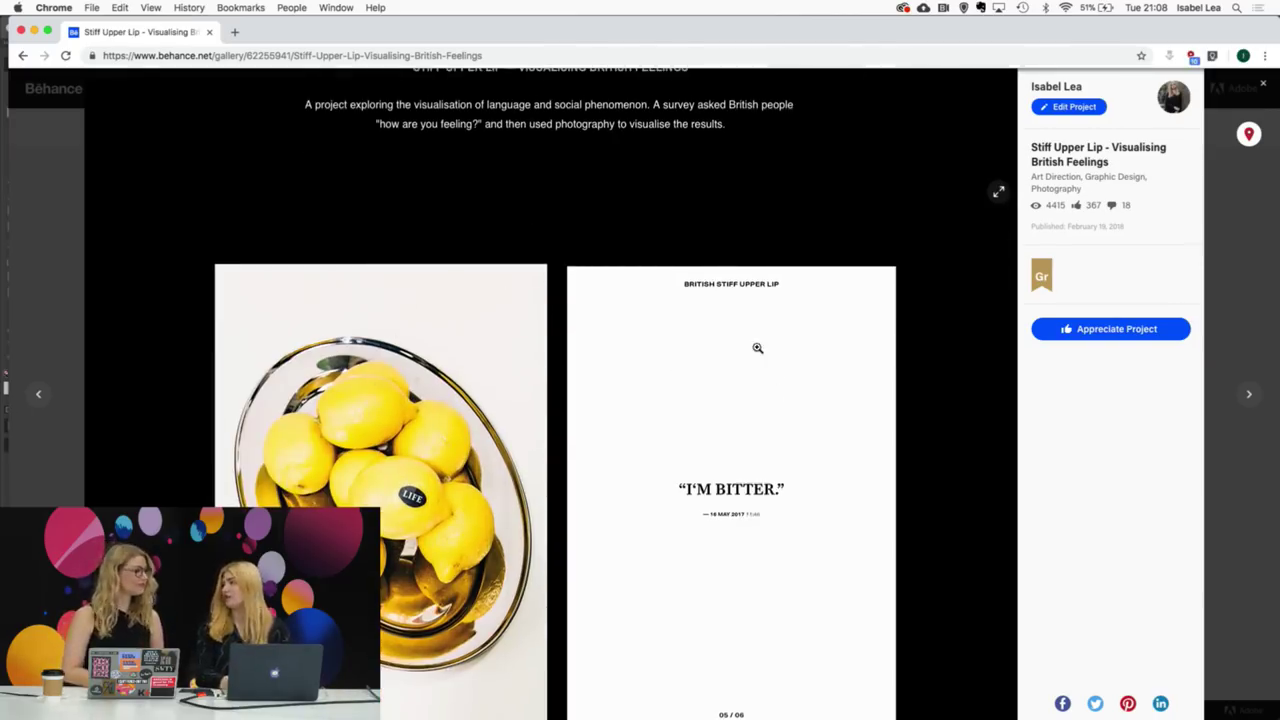
{"action": "scroll", "coordinate": [757, 347], "scroll_direction": "down", "scroll_amount": 2}
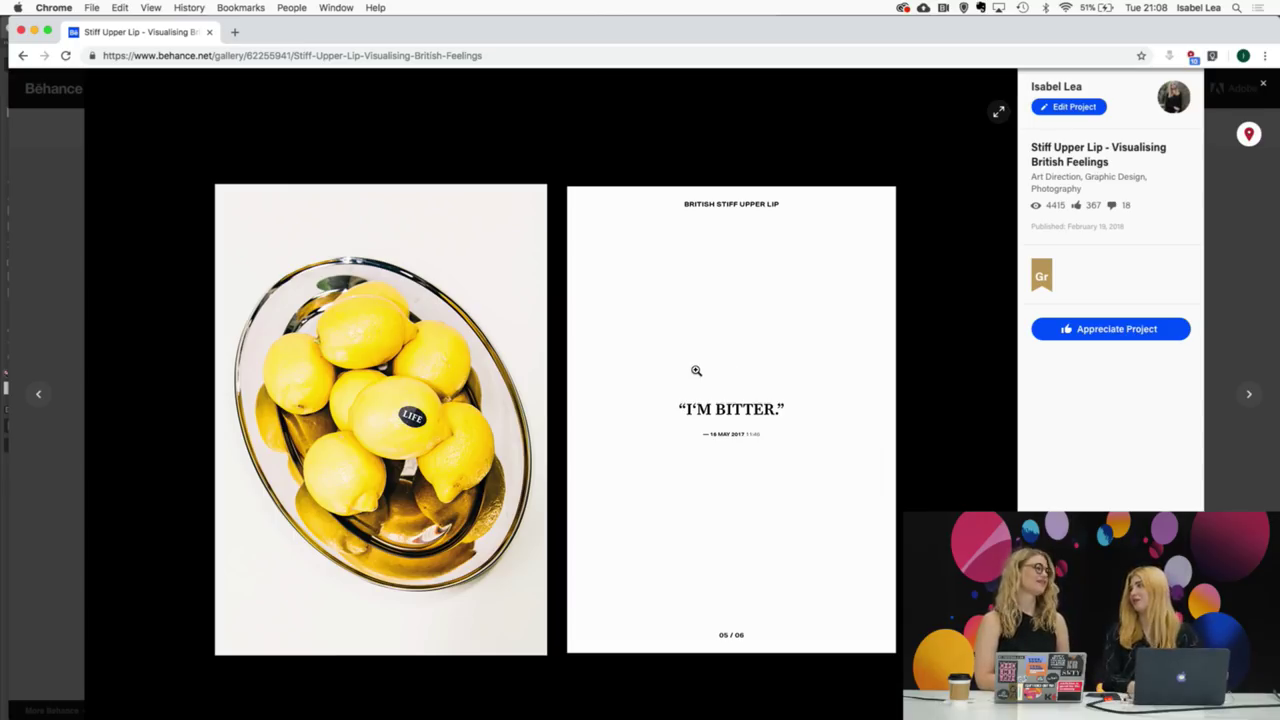
{"action": "left_click", "coordinate": [1241, 313]}
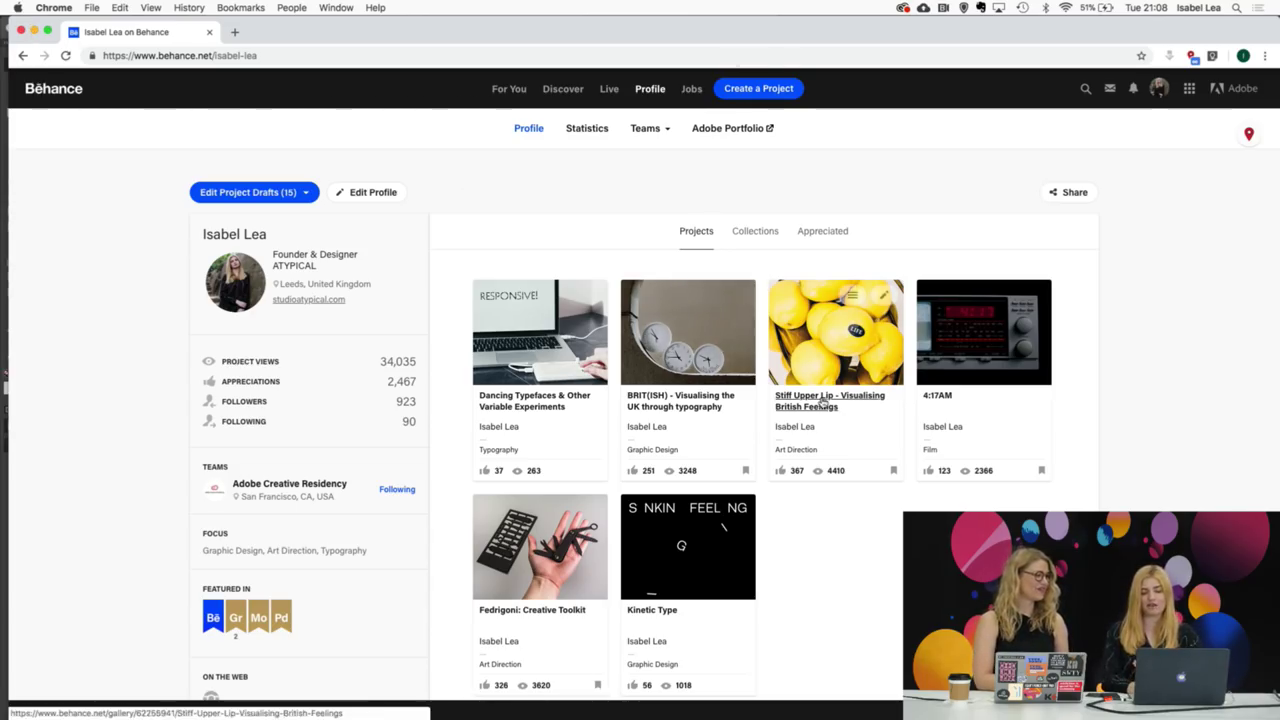
{"action": "left_click", "coordinate": [34, 31]}
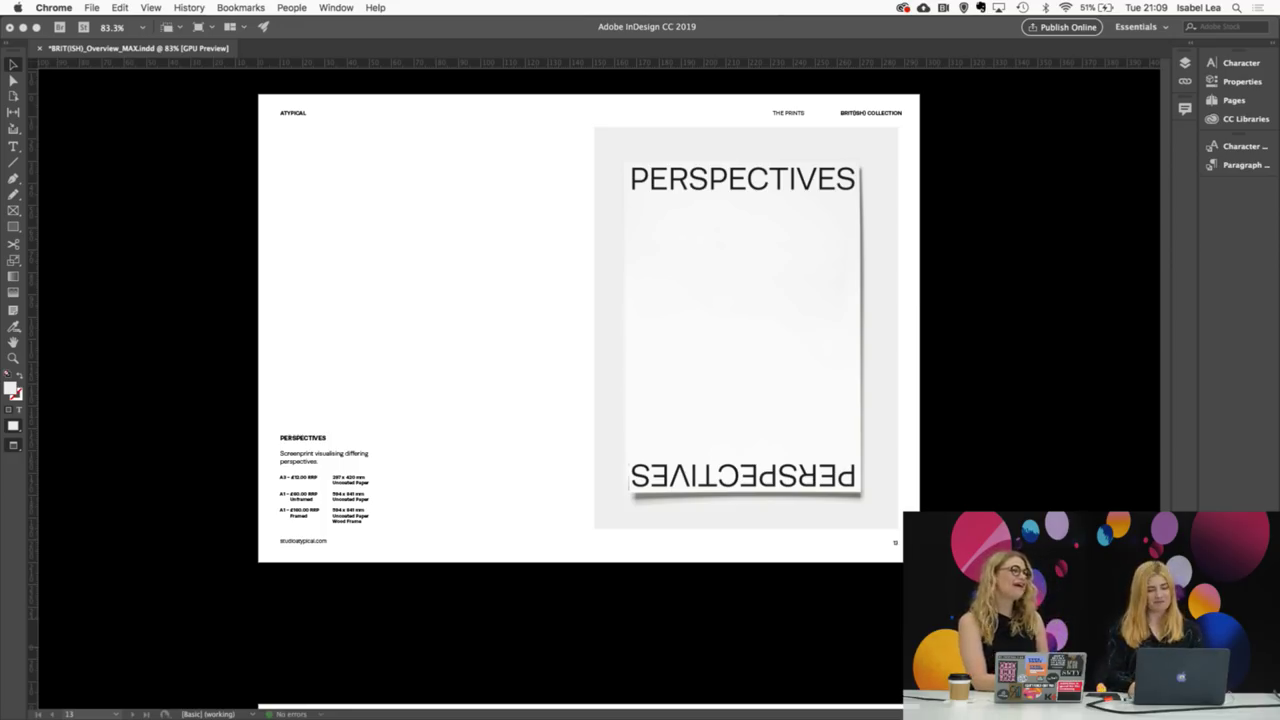
Step: Scroll to the I DON'T KNOW spread and return to Normal view with guides
{"action": "scroll", "coordinate": [600, 380], "scroll_direction": "down", "scroll_amount": 10}
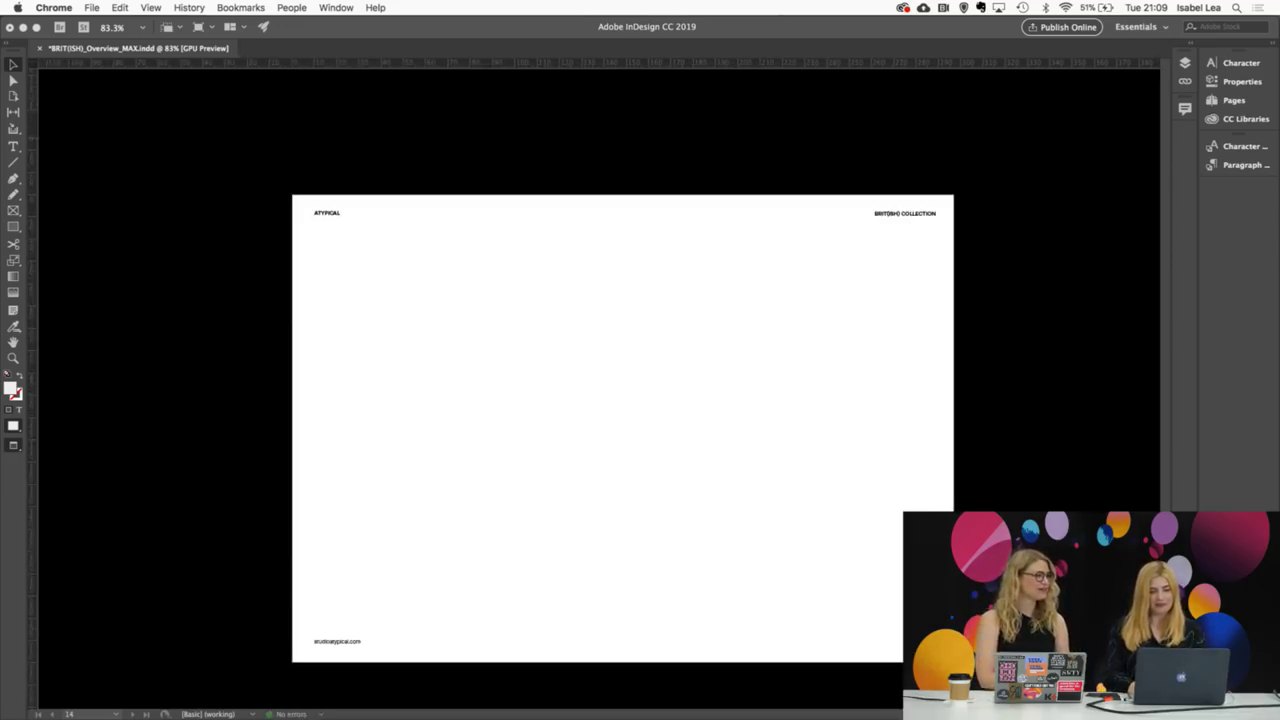
{"action": "left_click", "coordinate": [835, 469]}
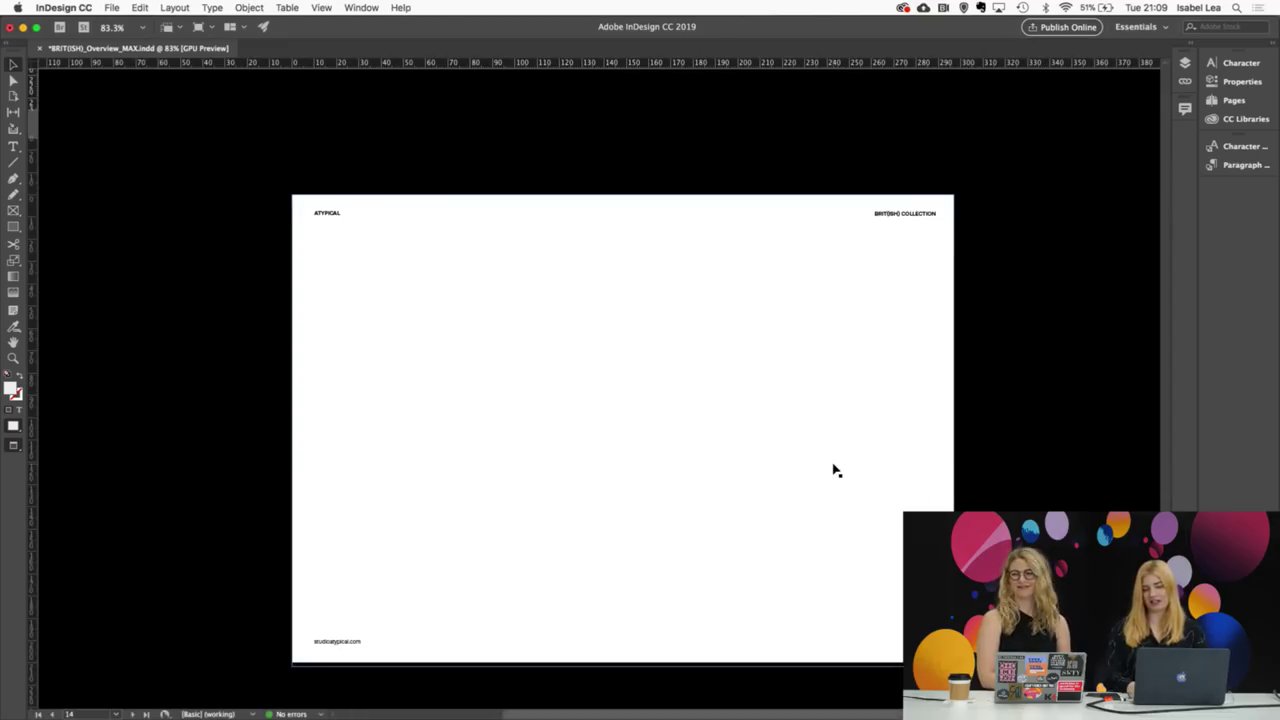
{"action": "scroll", "coordinate": [835, 469], "scroll_direction": "down", "scroll_amount": 3}
{"action": "scroll", "coordinate": [835, 469], "scroll_direction": "down", "scroll_amount": 2}
{"action": "scroll", "coordinate": [835, 469], "scroll_direction": "up", "scroll_amount": 2}
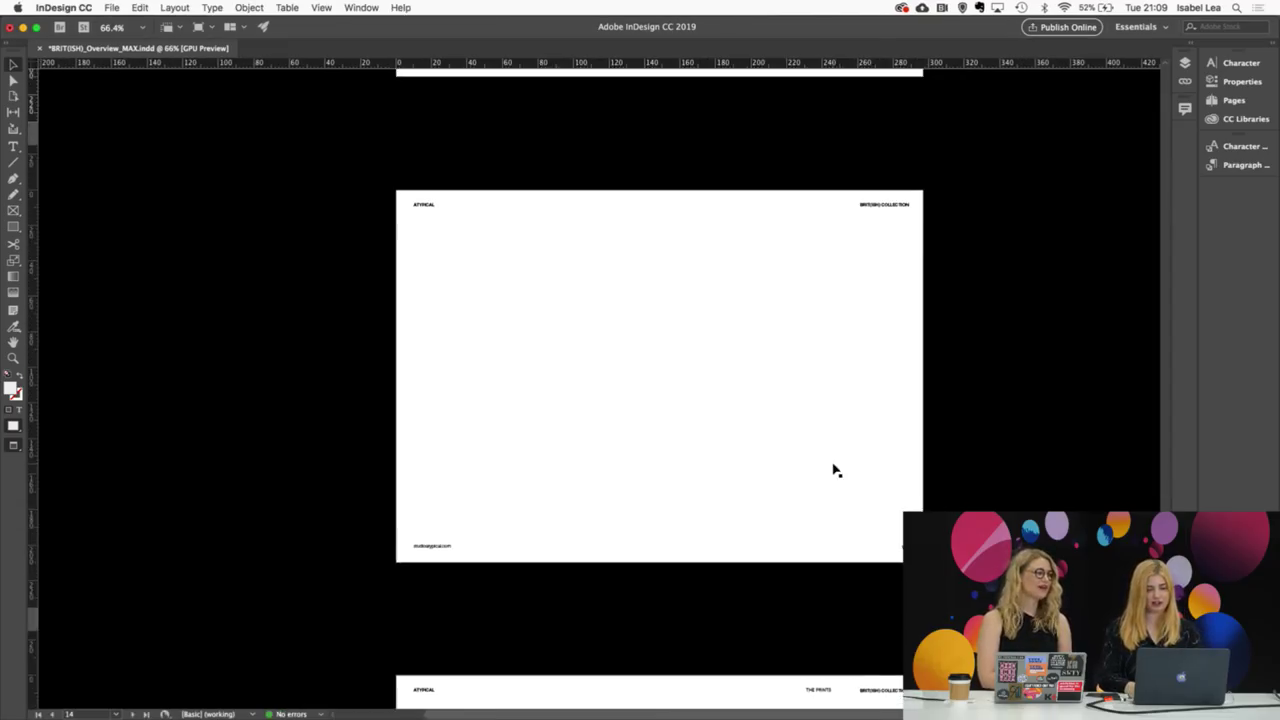
{"action": "key", "text": "w"}
{"action": "scroll", "coordinate": [835, 469], "scroll_direction": "down", "scroll_amount": 6}
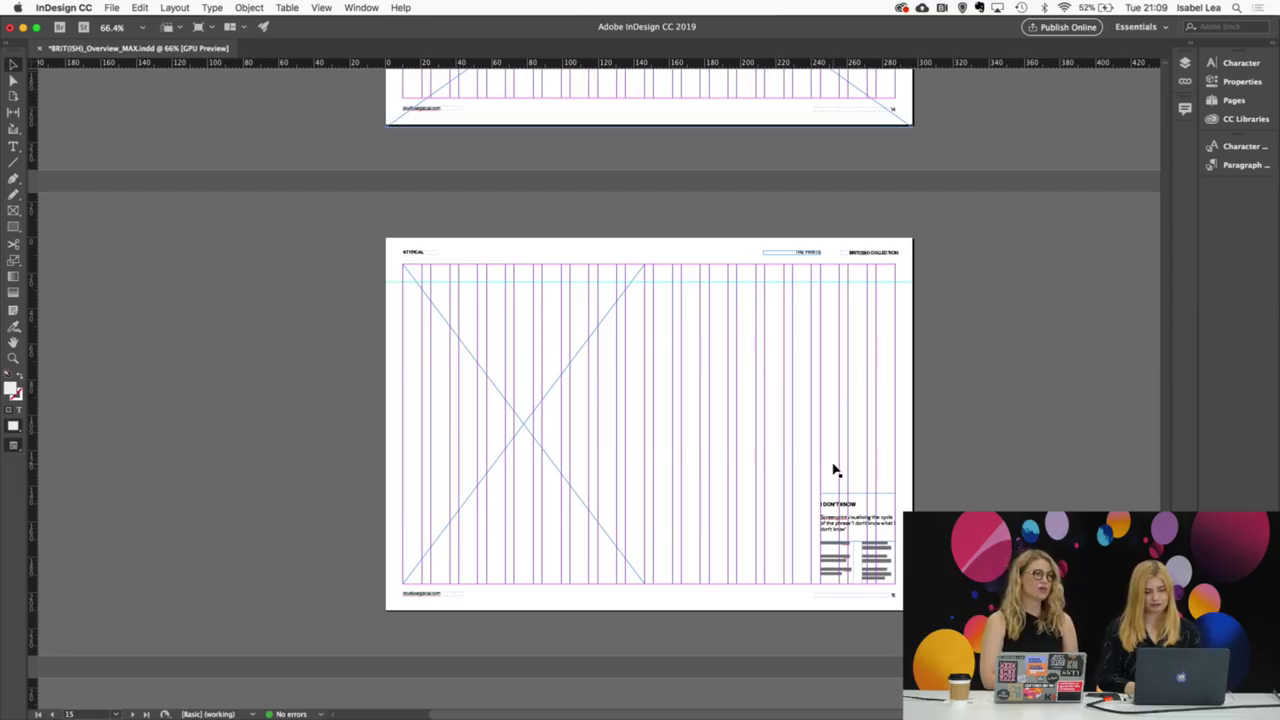
Step: Place I_Dont_Know.jpg into the X-marked placeholder frame, then return to the Behance profile
{"action": "key", "text": "super+d"}
{"action": "left_click", "coordinate": [614, 158]}
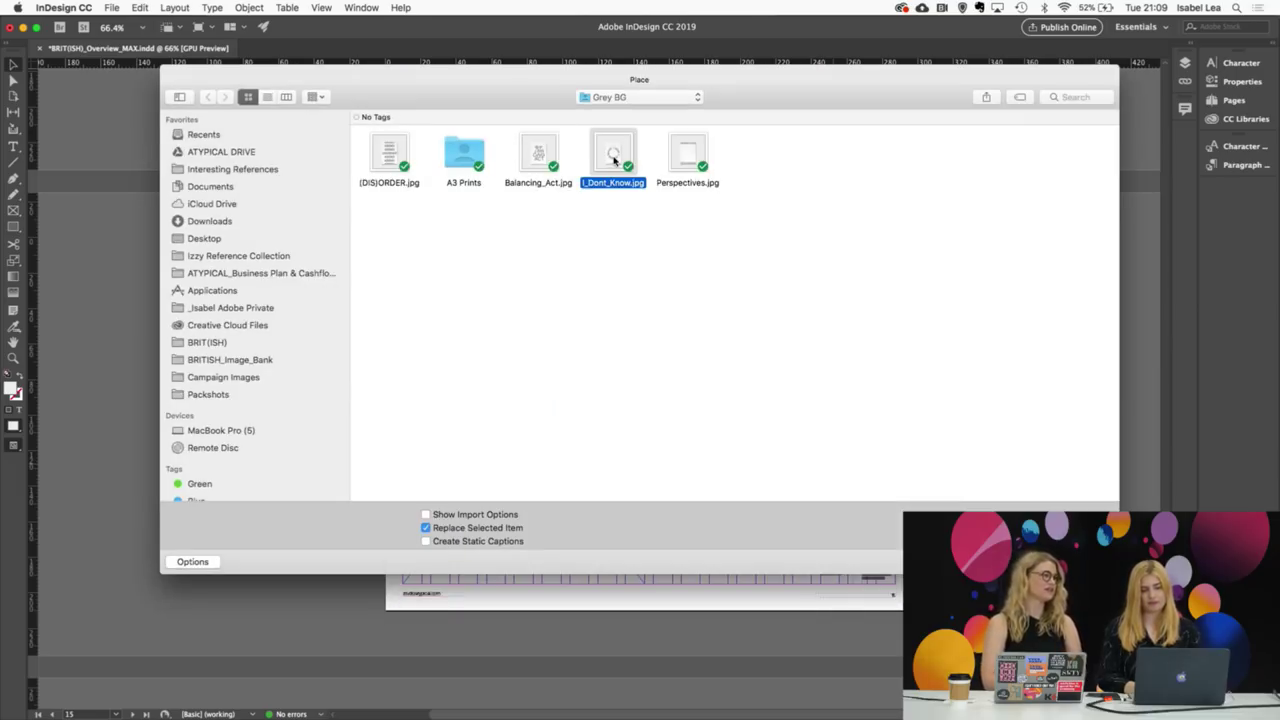
{"action": "key", "text": "Return"}
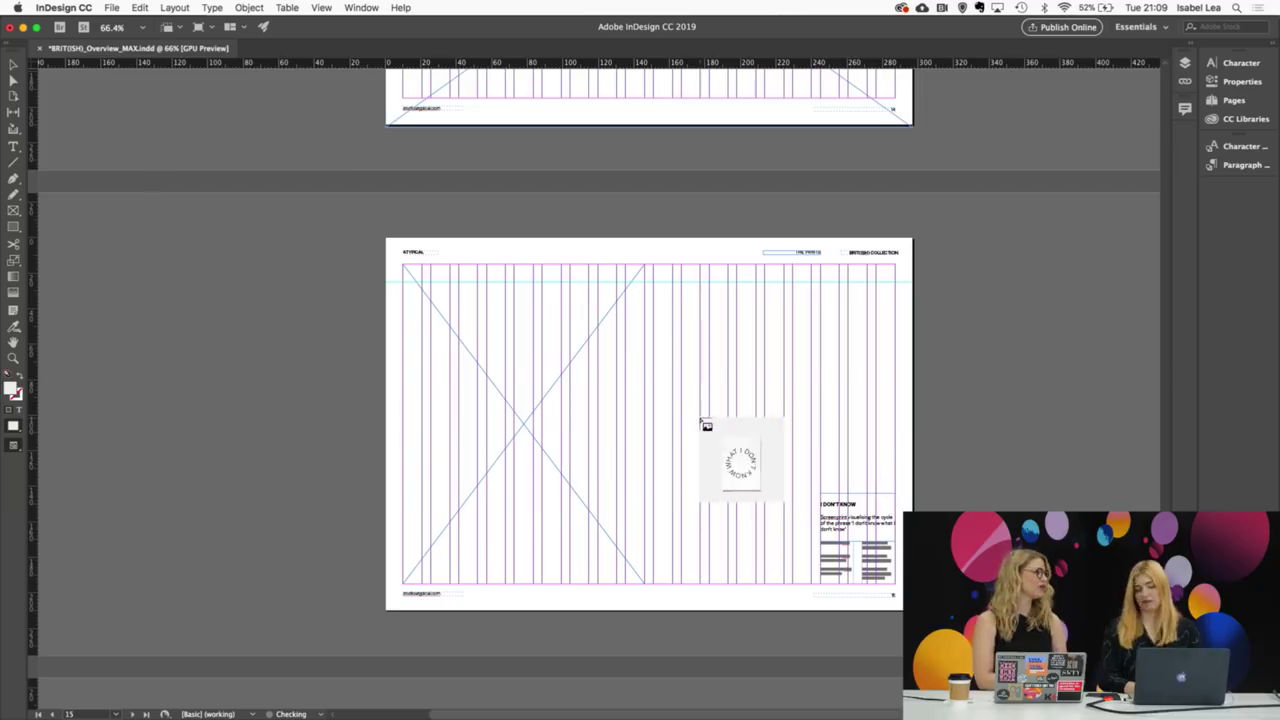
{"action": "left_click", "coordinate": [494, 341]}
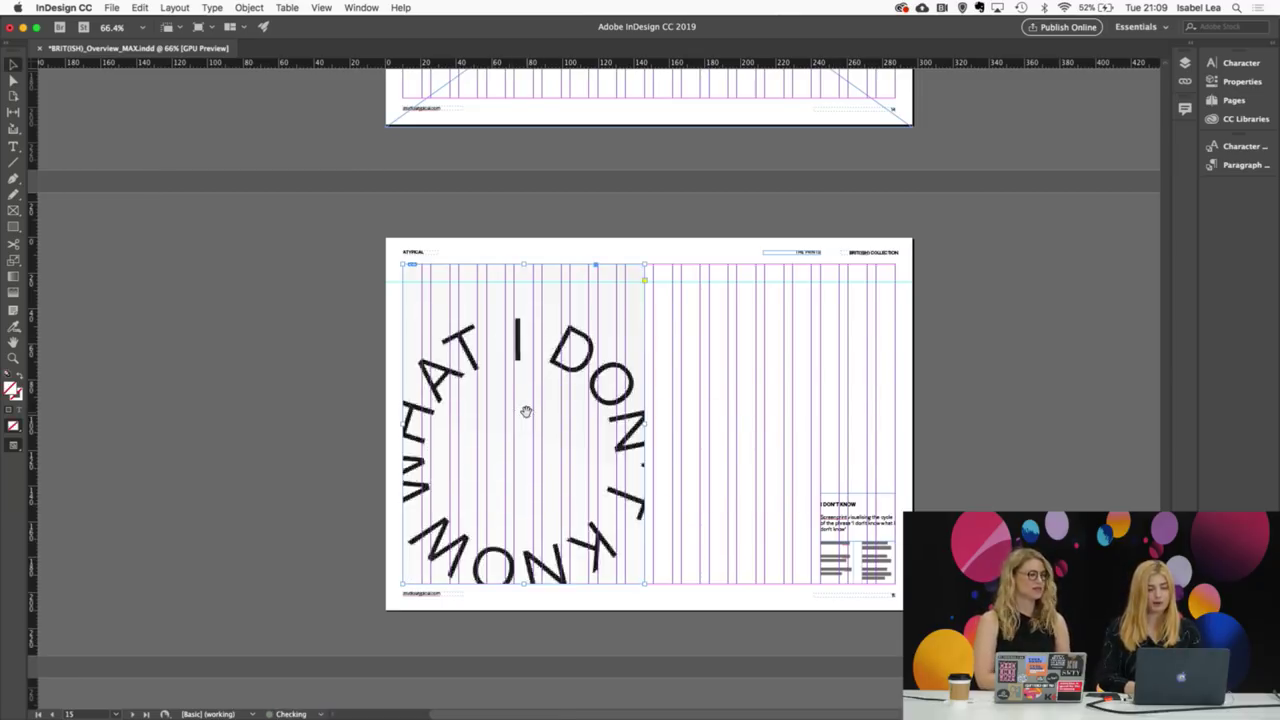
{"action": "left_click", "coordinate": [1054, 428]}
{"action": "mouse_move", "coordinate": [818, 708]}
{"action": "left_click", "coordinate": [787, 692]}
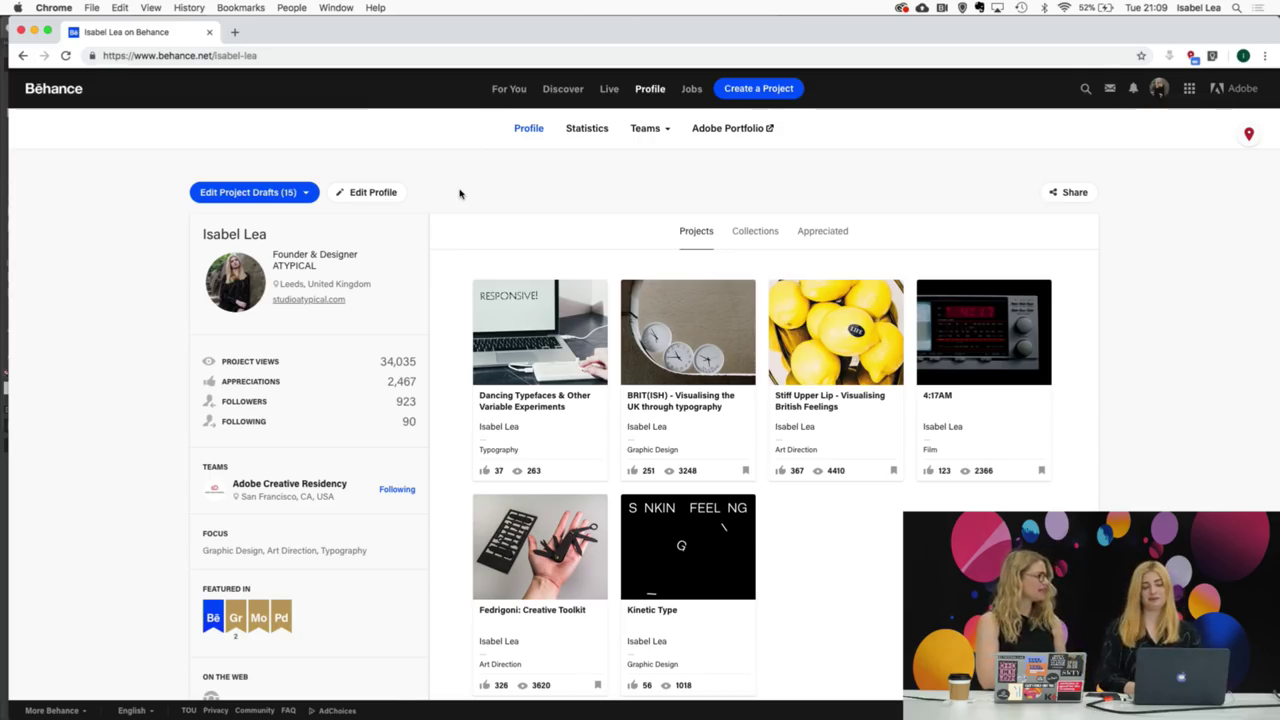
Step: Scroll the Behance profile and open its Instagram link from On the Web in a new tab
{"action": "scroll", "coordinate": [460, 193], "scroll_direction": "down", "scroll_amount": 3}
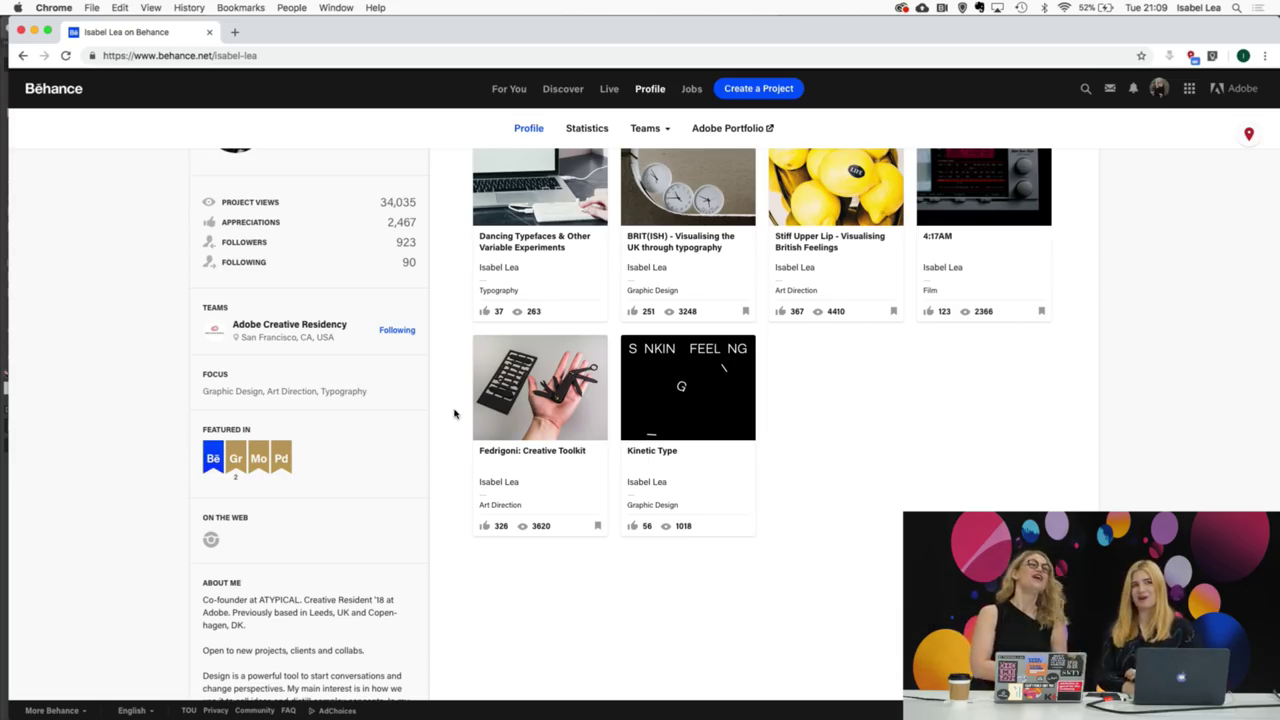
{"action": "scroll", "coordinate": [454, 413], "scroll_direction": "down", "scroll_amount": 10}
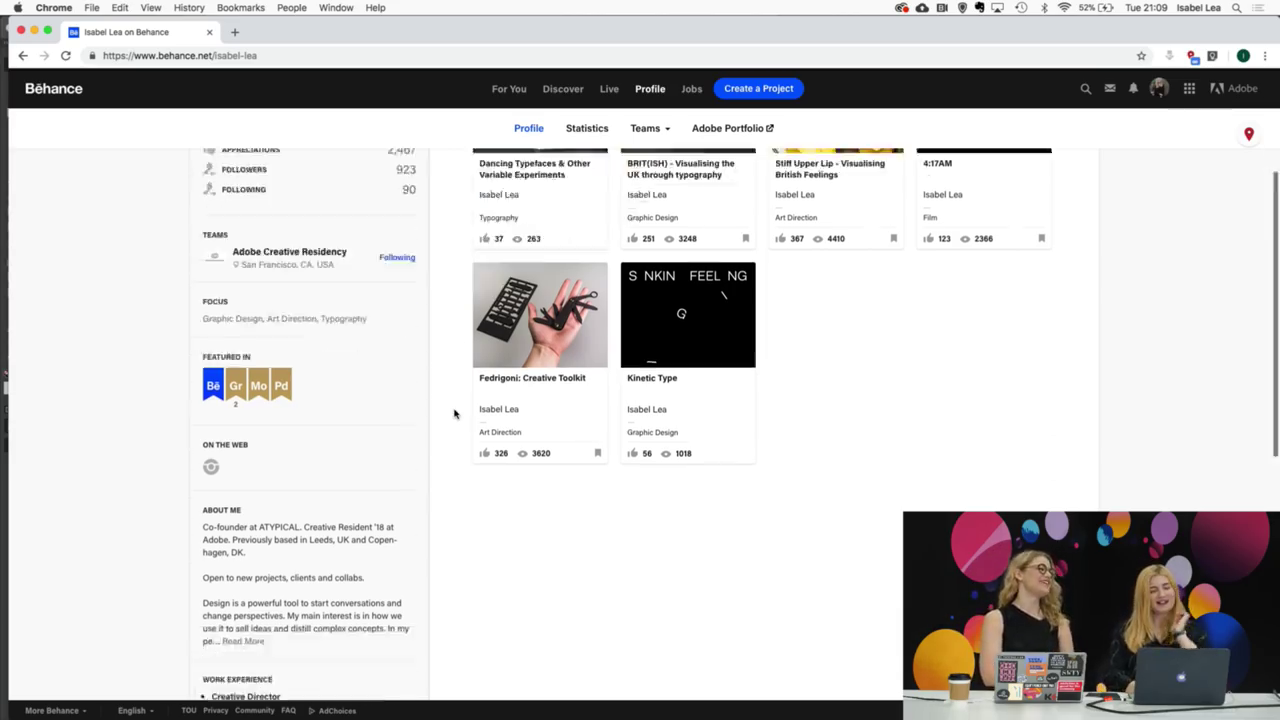
{"action": "scroll", "coordinate": [454, 413], "scroll_direction": "up", "scroll_amount": 5}
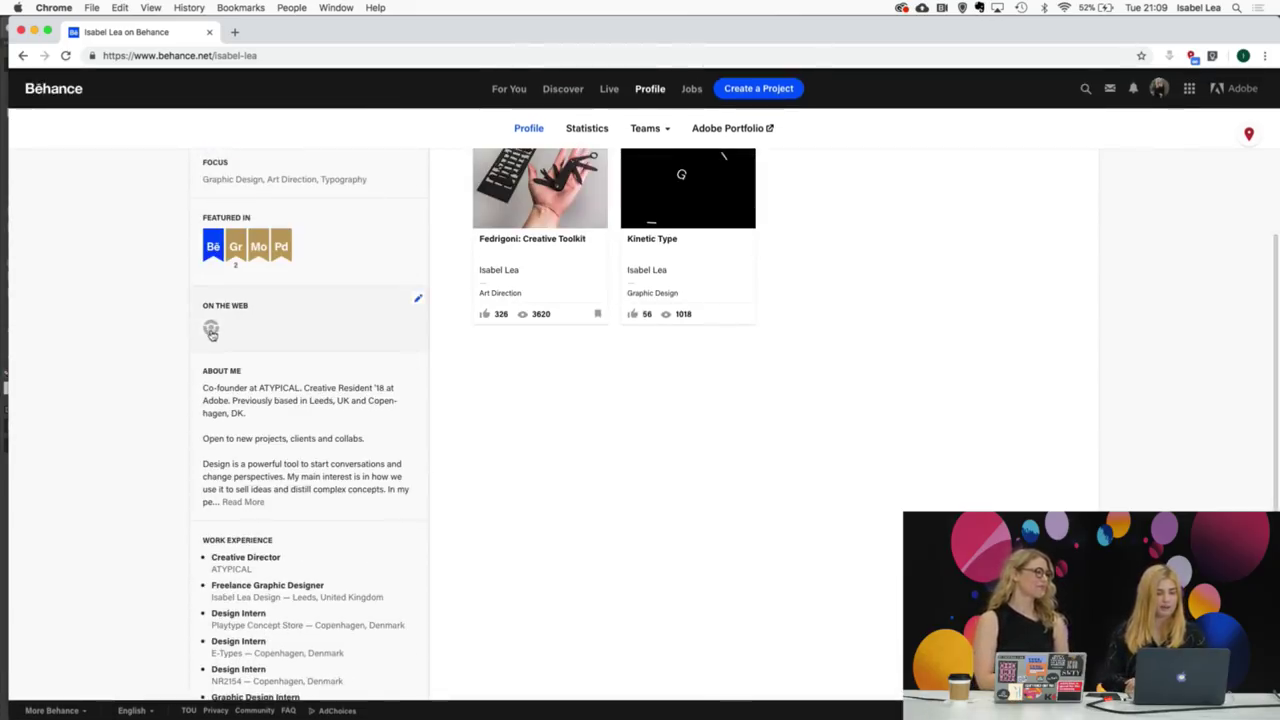
{"action": "left_click", "coordinate": [211, 328]}
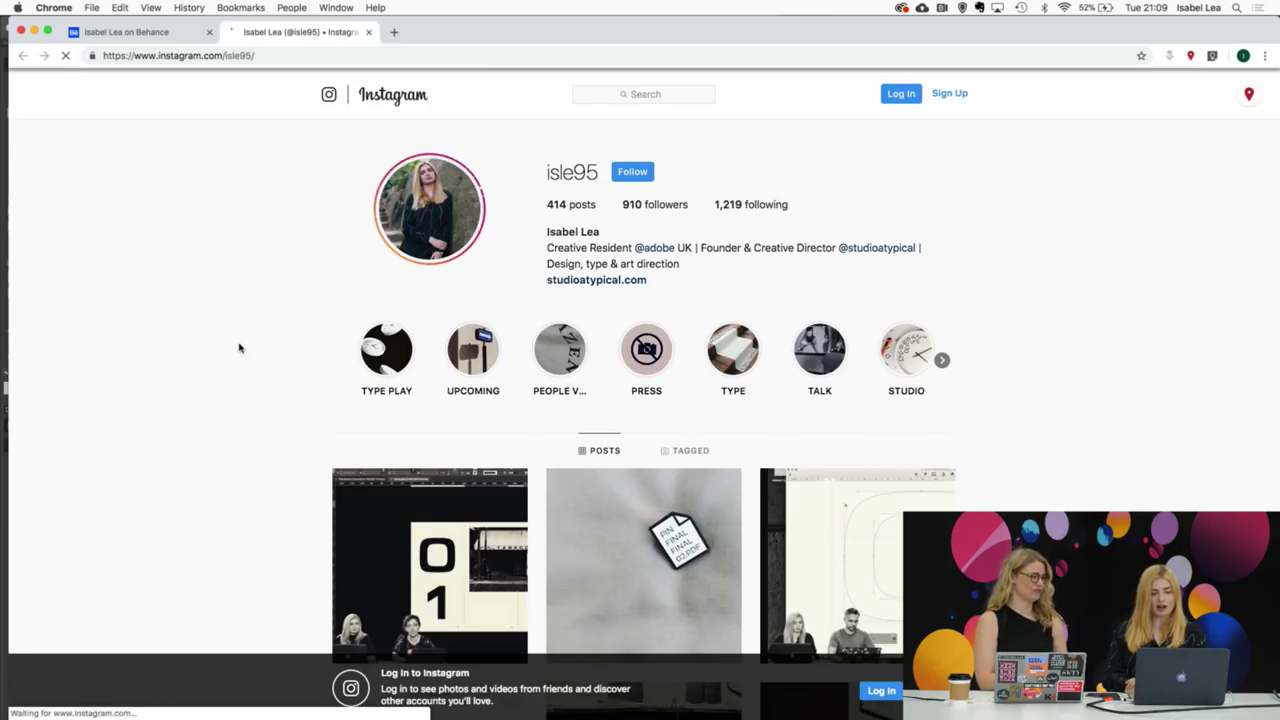
{"action": "scroll", "coordinate": [239, 347], "scroll_direction": "down", "scroll_amount": 3}
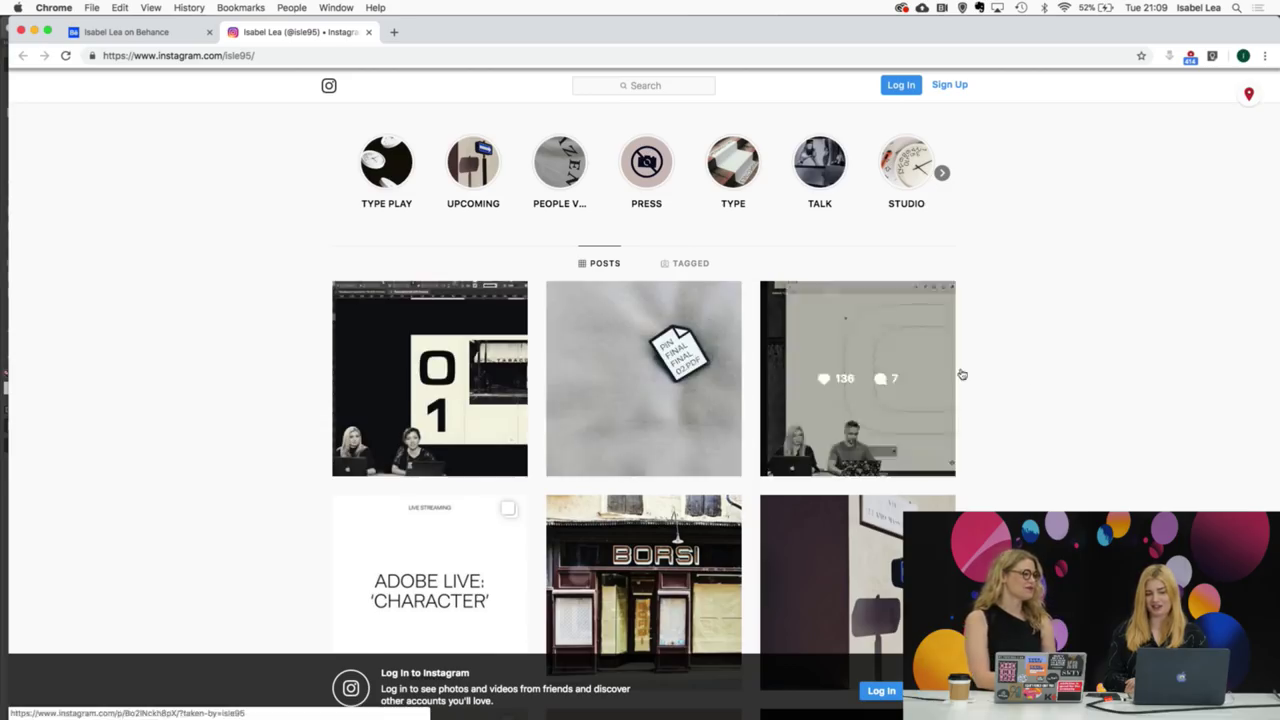
{"action": "scroll", "coordinate": [1085, 462], "scroll_direction": "down", "scroll_amount": 2}
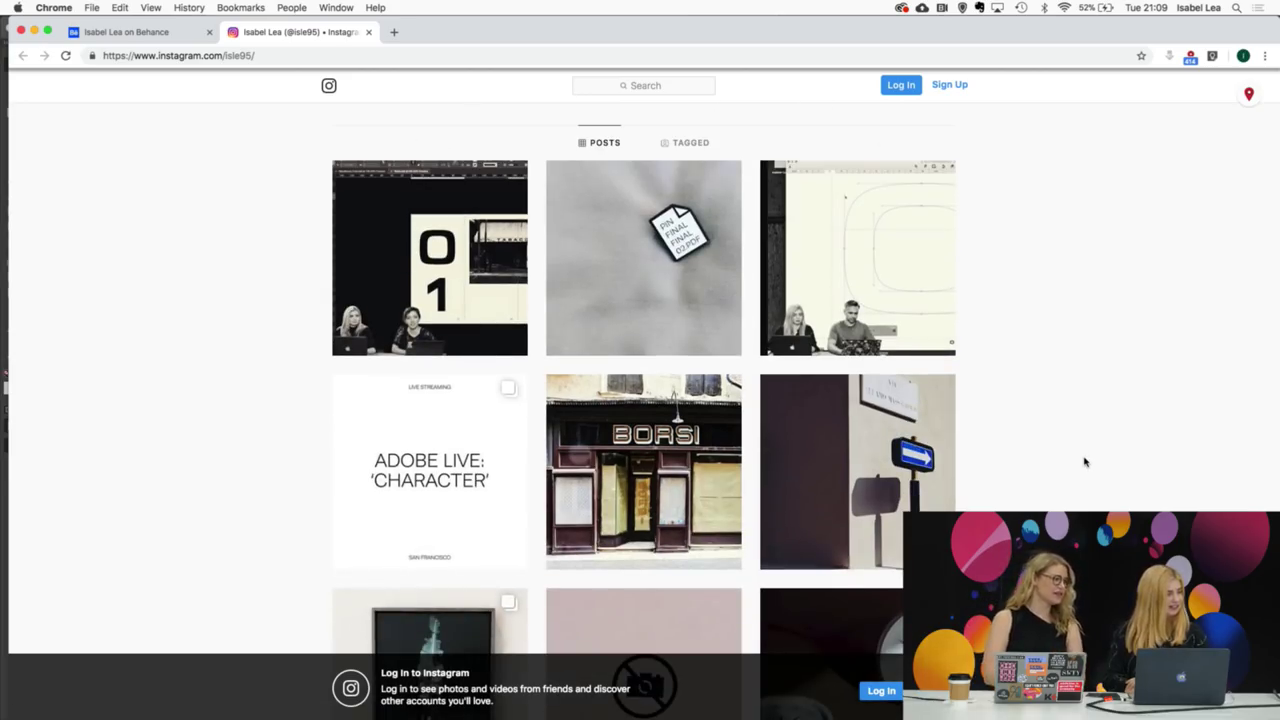
{"action": "scroll", "coordinate": [1085, 462], "scroll_direction": "down", "scroll_amount": 2}
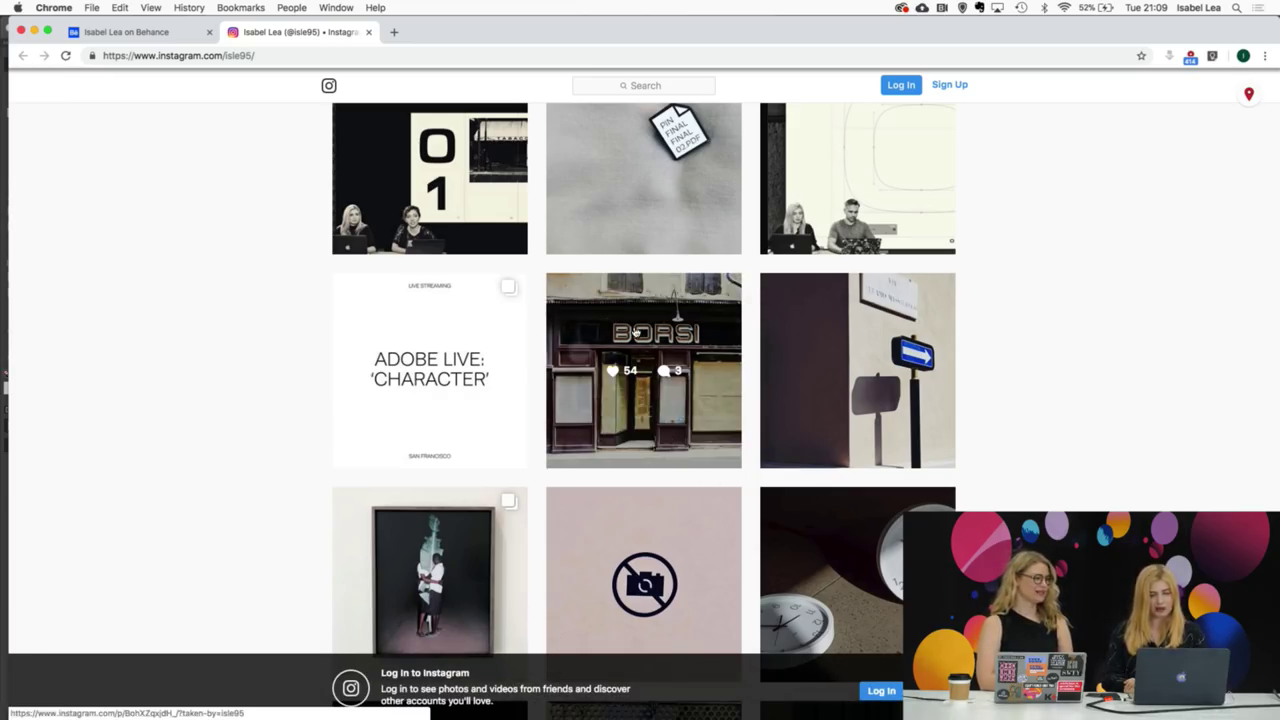
{"action": "left_click", "coordinate": [692, 344]}
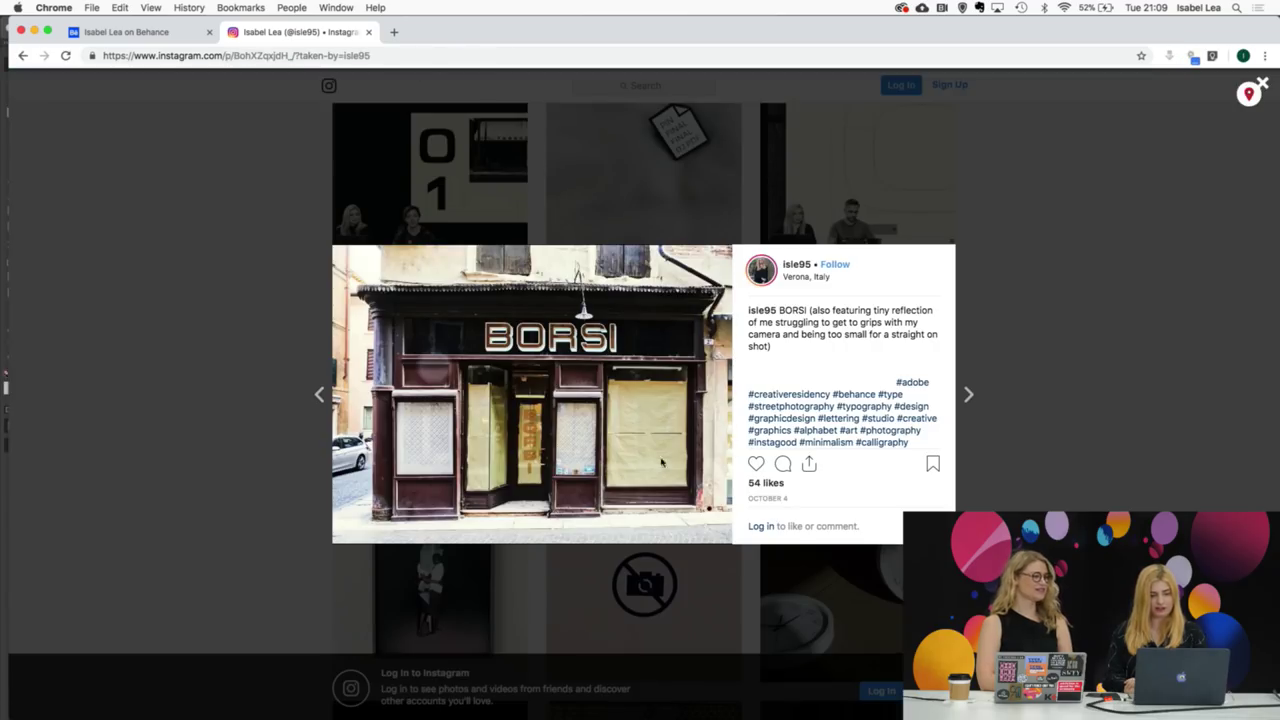
{"action": "left_click", "coordinate": [1256, 355]}
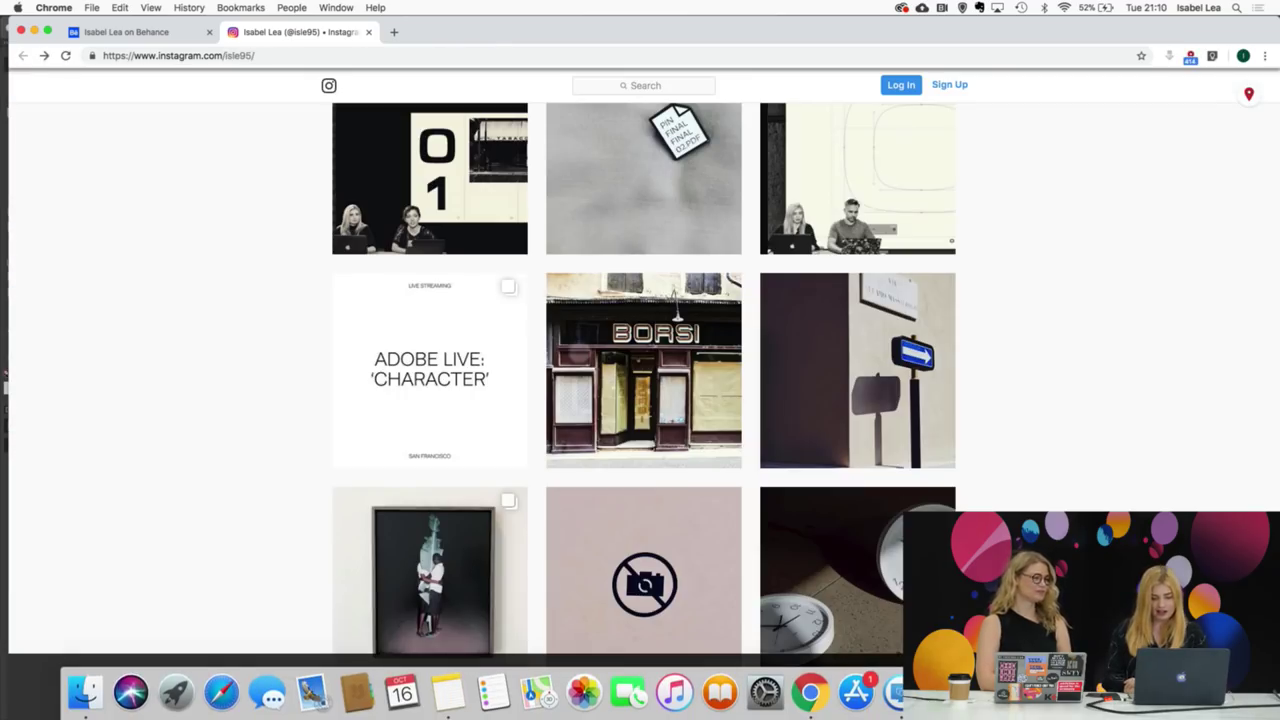
Step: Back in InDesign, draw a text frame holding the FRANCESCO sample text
{"action": "key", "text": "super+Tab"}
{"action": "scroll", "coordinate": [911, 404], "scroll_direction": "down", "scroll_amount": 3}
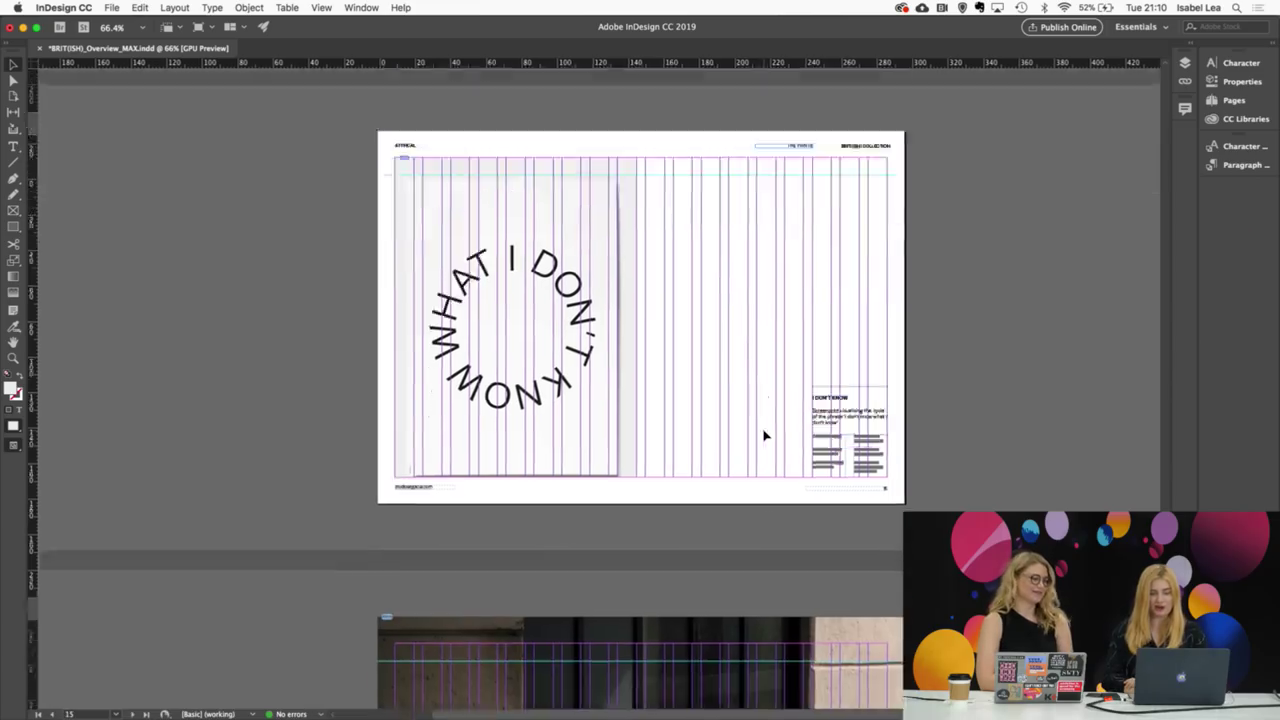
{"action": "scroll", "coordinate": [912, 407], "scroll_direction": "up", "scroll_amount": 1}
{"action": "scroll", "coordinate": [806, 358], "scroll_direction": "up", "scroll_amount": 3}
{"action": "scroll", "coordinate": [806, 358], "scroll_direction": "up", "scroll_amount": 5}
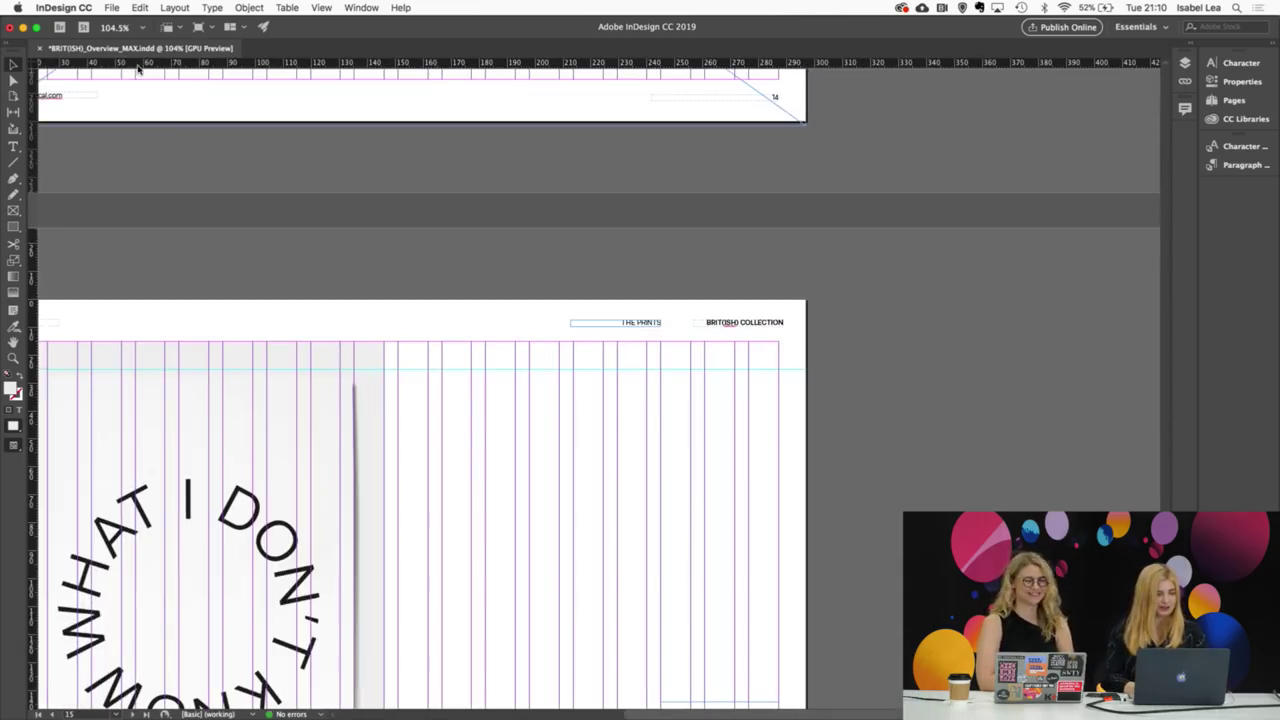
{"action": "left_click", "coordinate": [13, 146]}
{"action": "scroll", "coordinate": [357, 294], "scroll_direction": "down", "scroll_amount": 1}
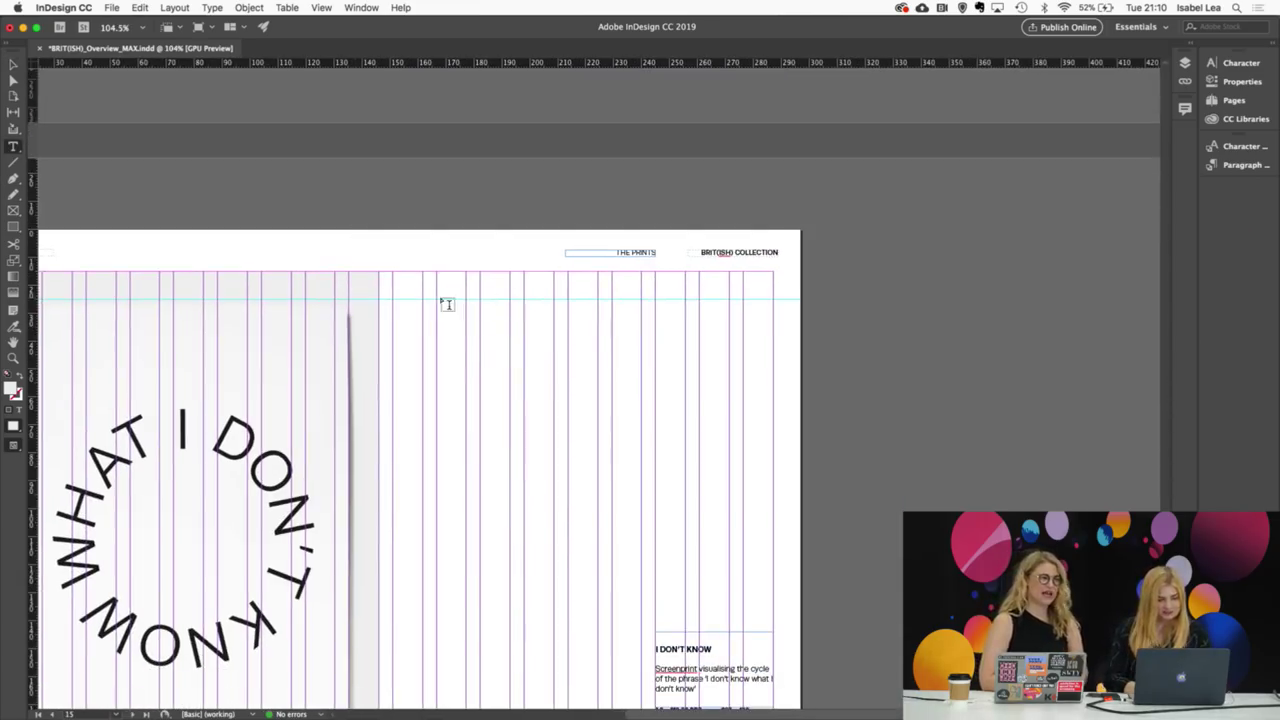
{"action": "left_click_drag", "start_coordinate": [436, 298], "coordinate": [776, 520]}
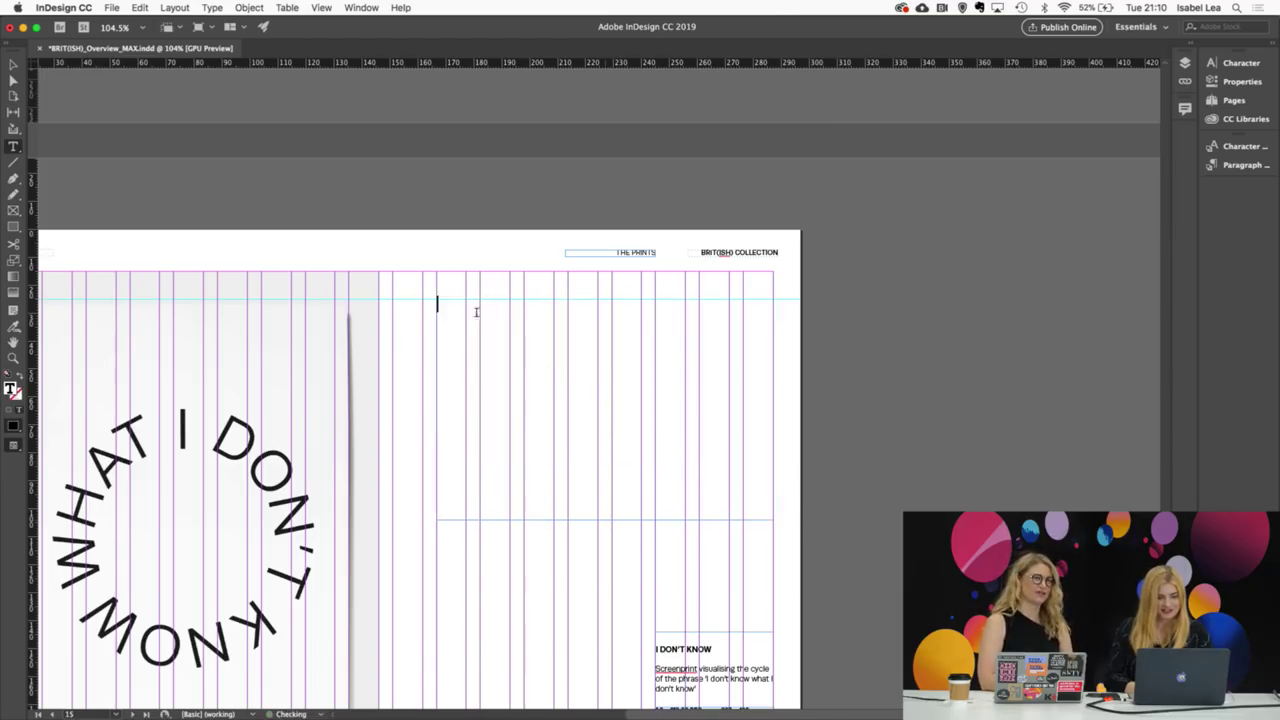
{"action": "type", "text": "FRANCESCO"}
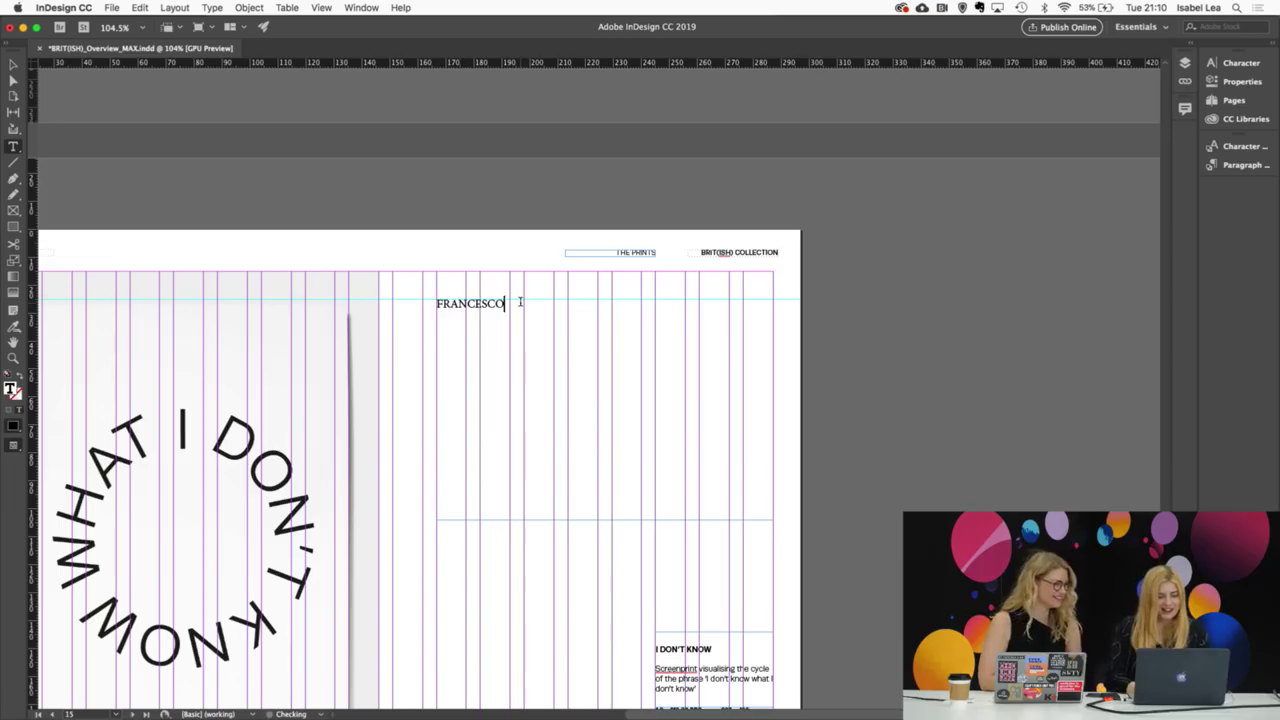
Step: Set FRANCESCO in the OLIO-FRANCESCO font via the Character panel
{"action": "left_click_drag", "start_coordinate": [505, 304], "coordinate": [410, 302]}
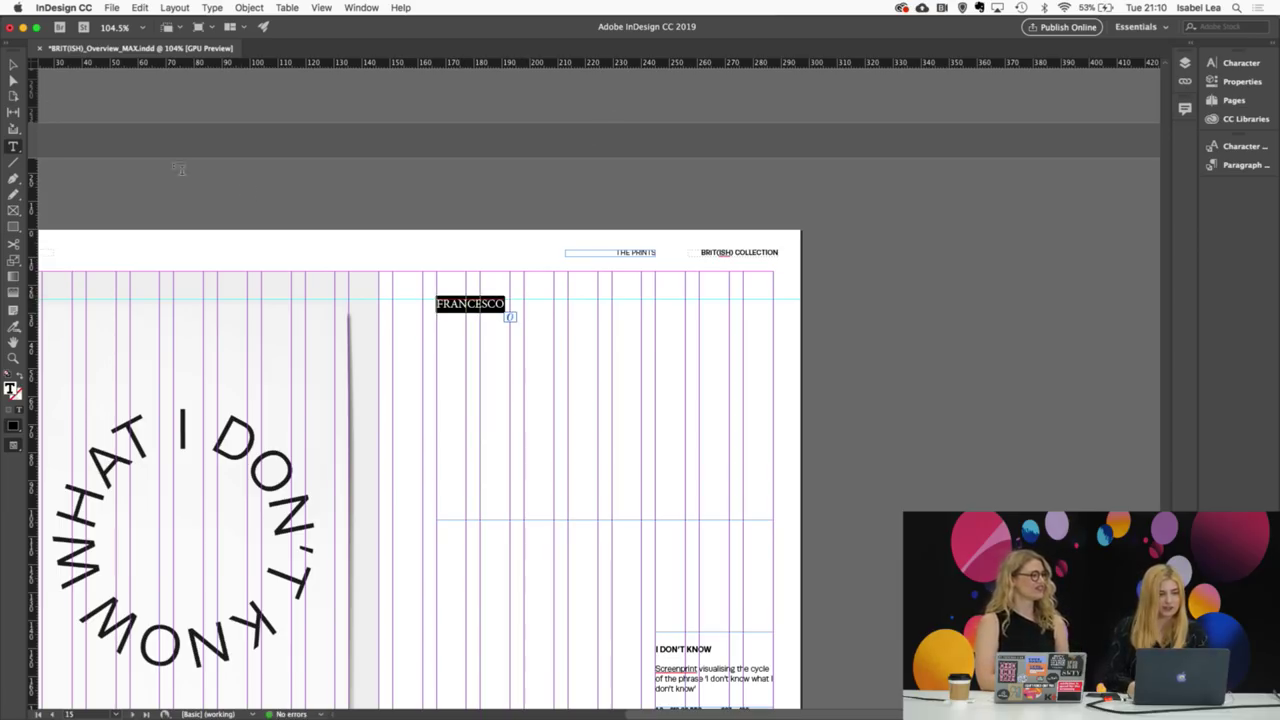
{"action": "left_click", "coordinate": [1250, 68]}
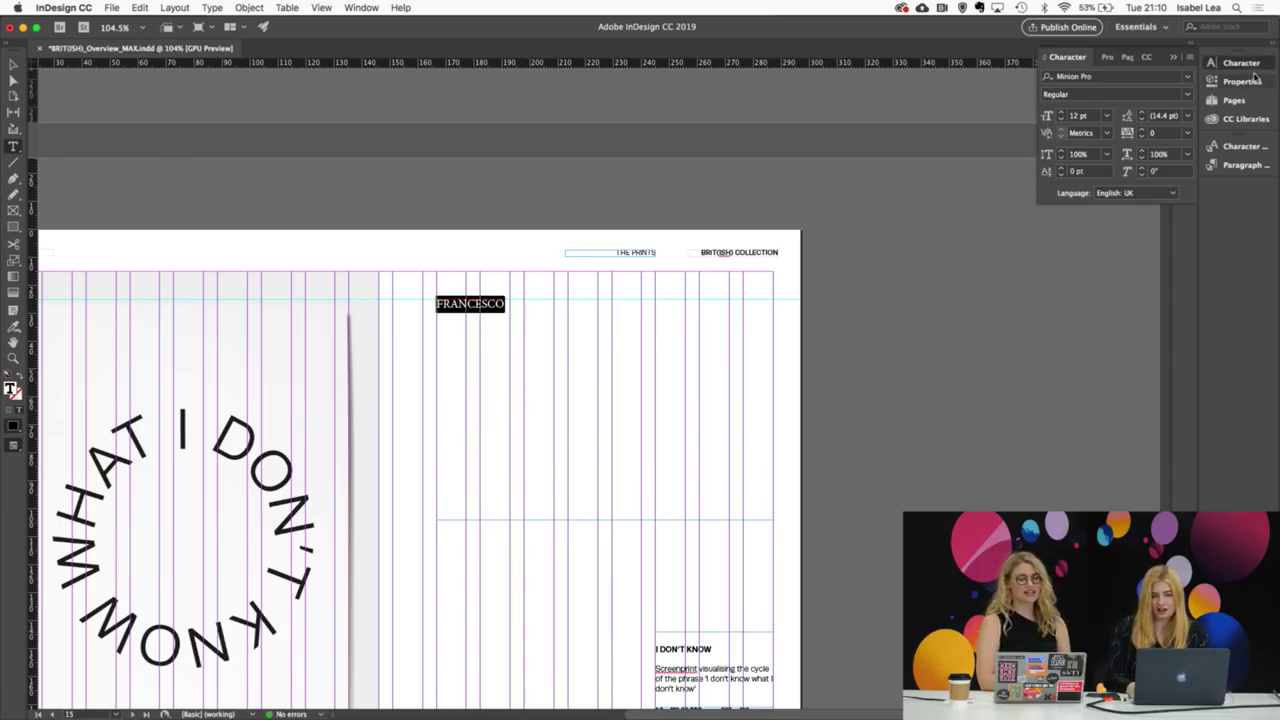
{"action": "left_click", "coordinate": [1137, 80]}
{"action": "type", "text": "olio"}
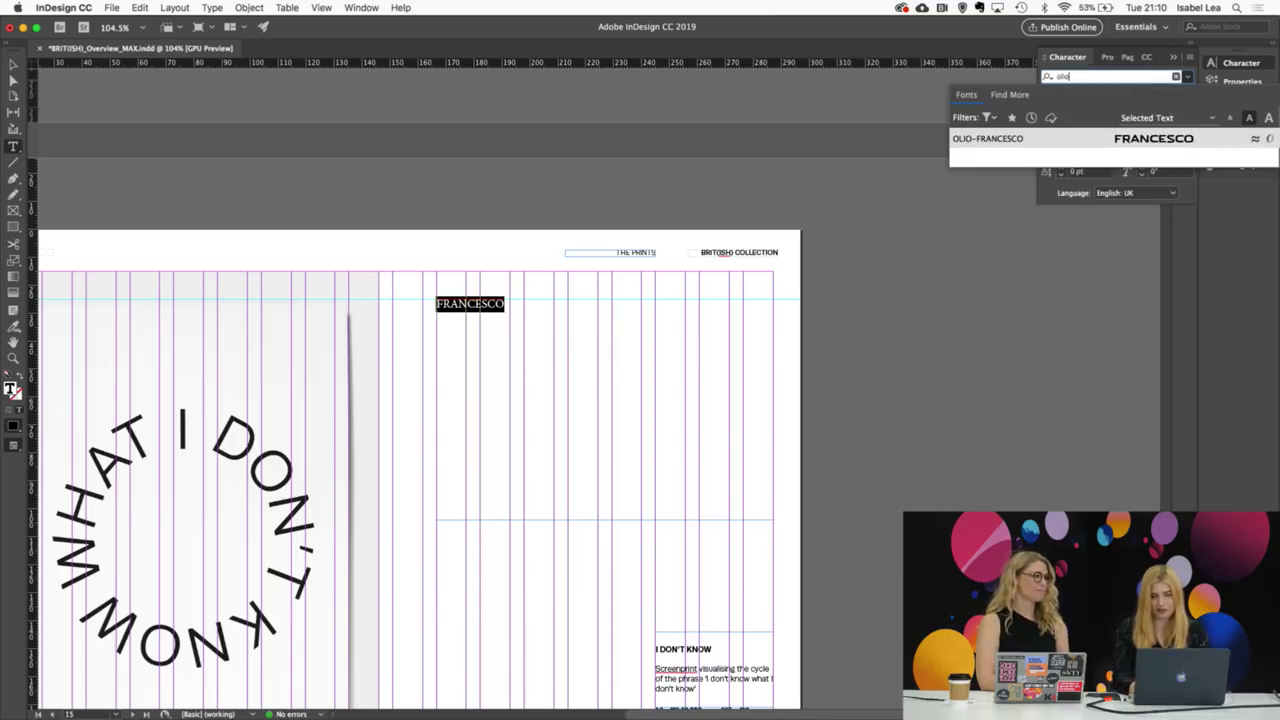
{"action": "left_click", "coordinate": [1128, 143]}
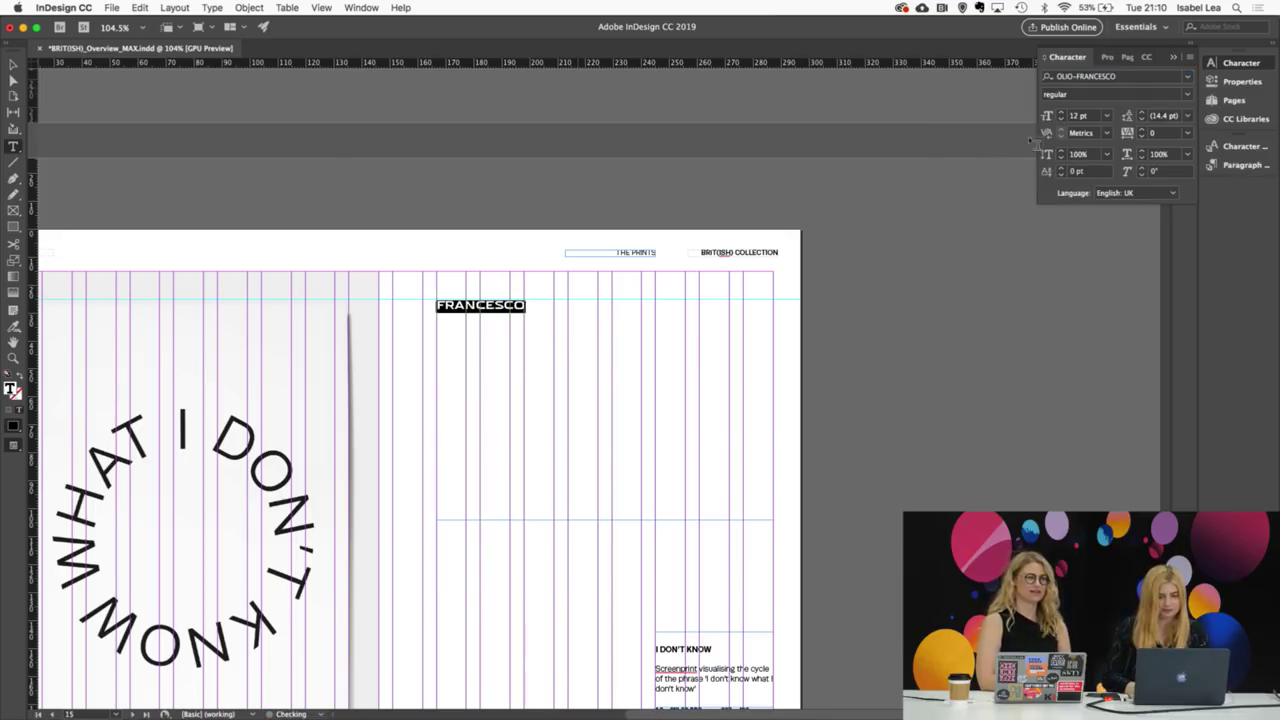
Step: Fit the FRANCESCO frame to its text and scale it up to a 44 pt headline
{"action": "left_click", "coordinate": [13, 65]}
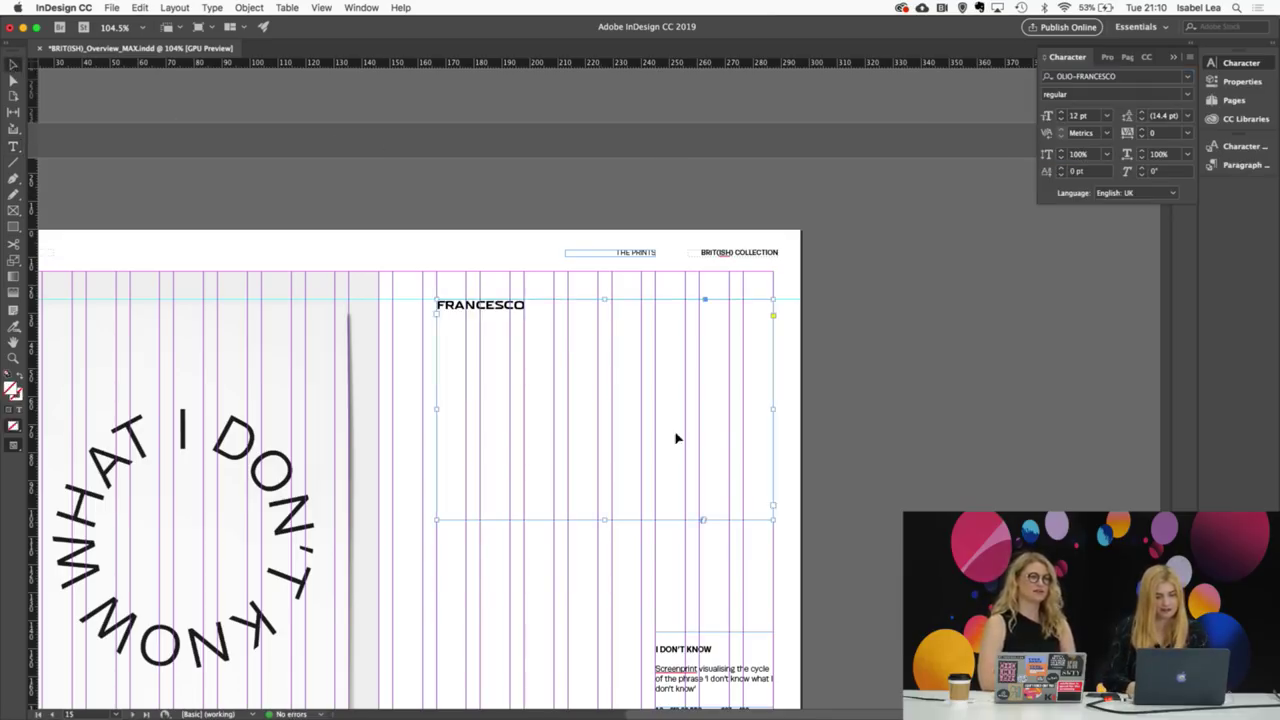
{"action": "double_click", "coordinate": [775, 521]}
{"action": "scroll", "coordinate": [508, 403], "scroll_direction": "up", "scroll_amount": 3}
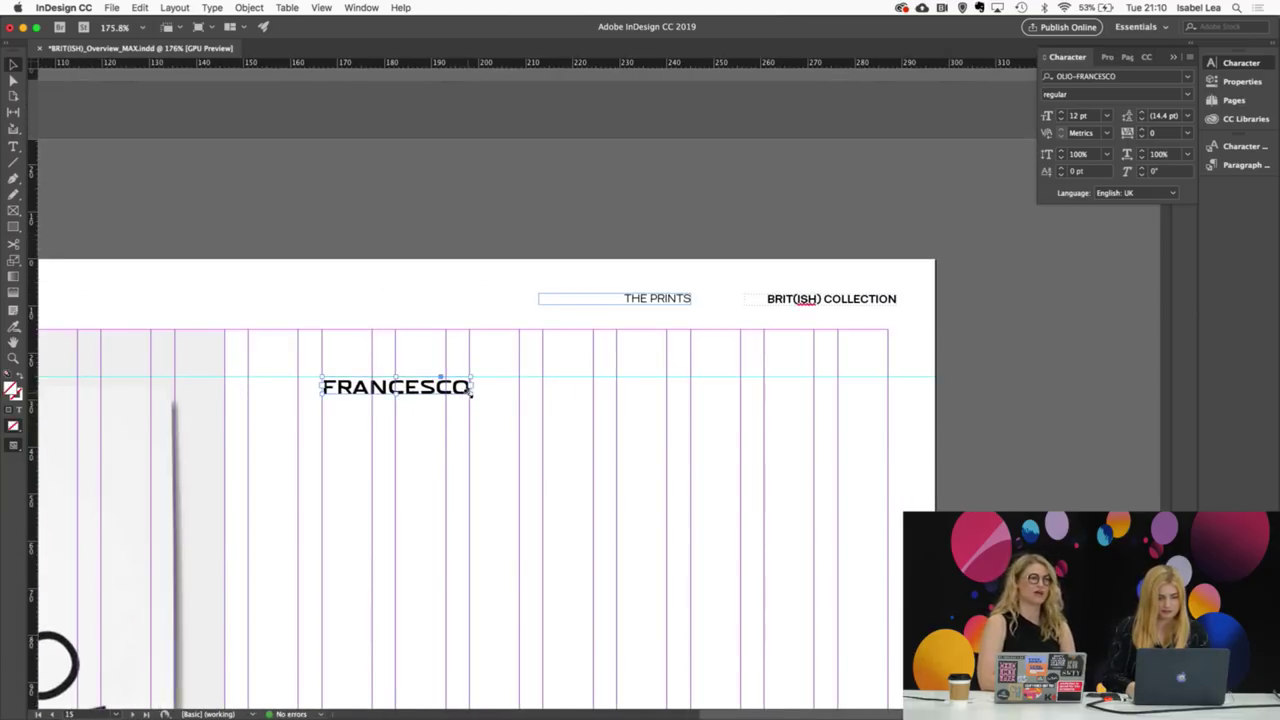
{"action": "left_click_drag", "start_coordinate": [471, 394], "coordinate": [594, 437]}
Step: Preview the page and shift the FRANCESCO headline slightly to the right
{"action": "key", "text": "w"}
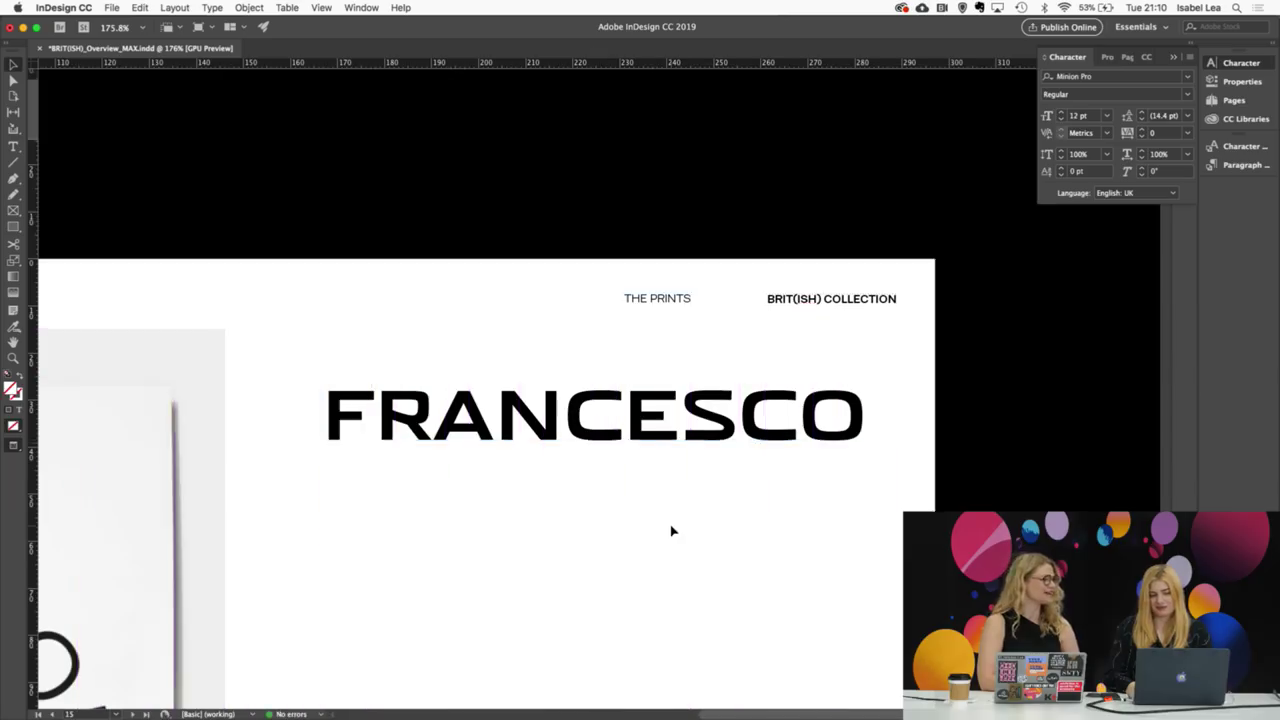
{"action": "scroll", "coordinate": [672, 531], "scroll_direction": "down", "scroll_amount": 1}
{"action": "scroll", "coordinate": [672, 531], "scroll_direction": "right", "scroll_amount": 1}
{"action": "scroll", "coordinate": [672, 531], "scroll_direction": "up", "scroll_amount": 2}
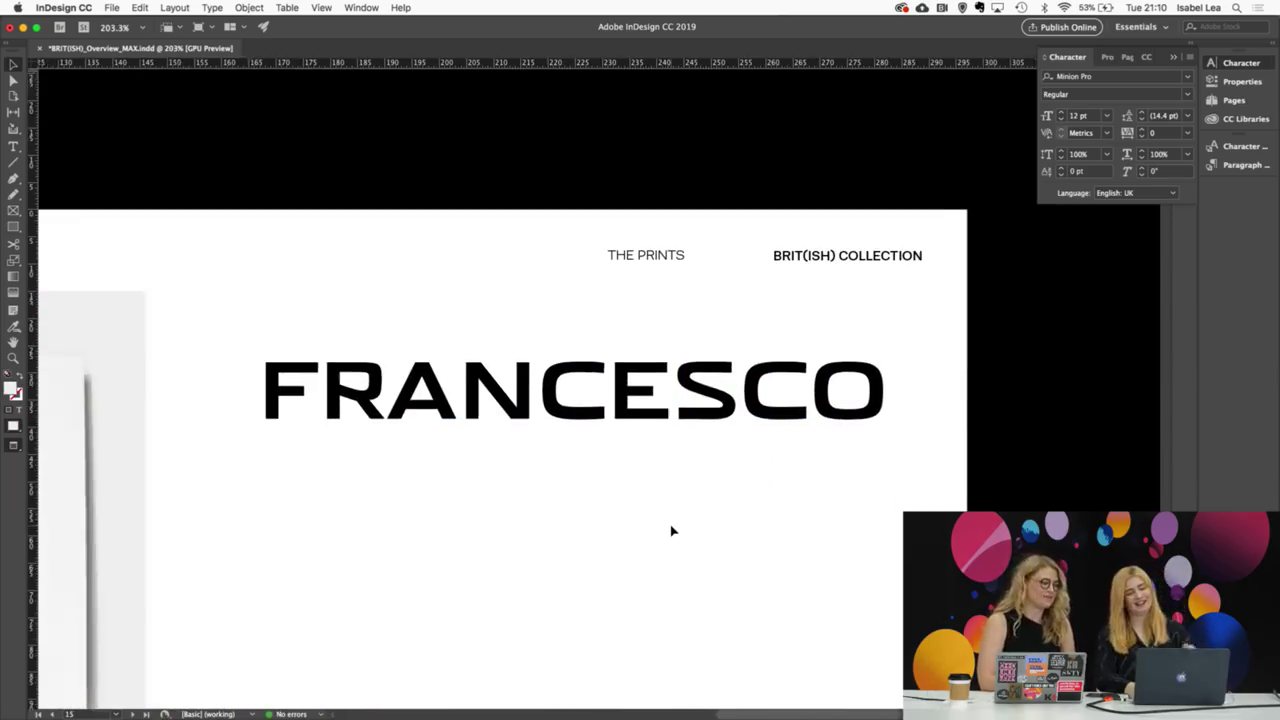
{"action": "left_click", "coordinate": [748, 374]}
{"action": "left_click_drag", "start_coordinate": [748, 374], "coordinate": [762, 375]}
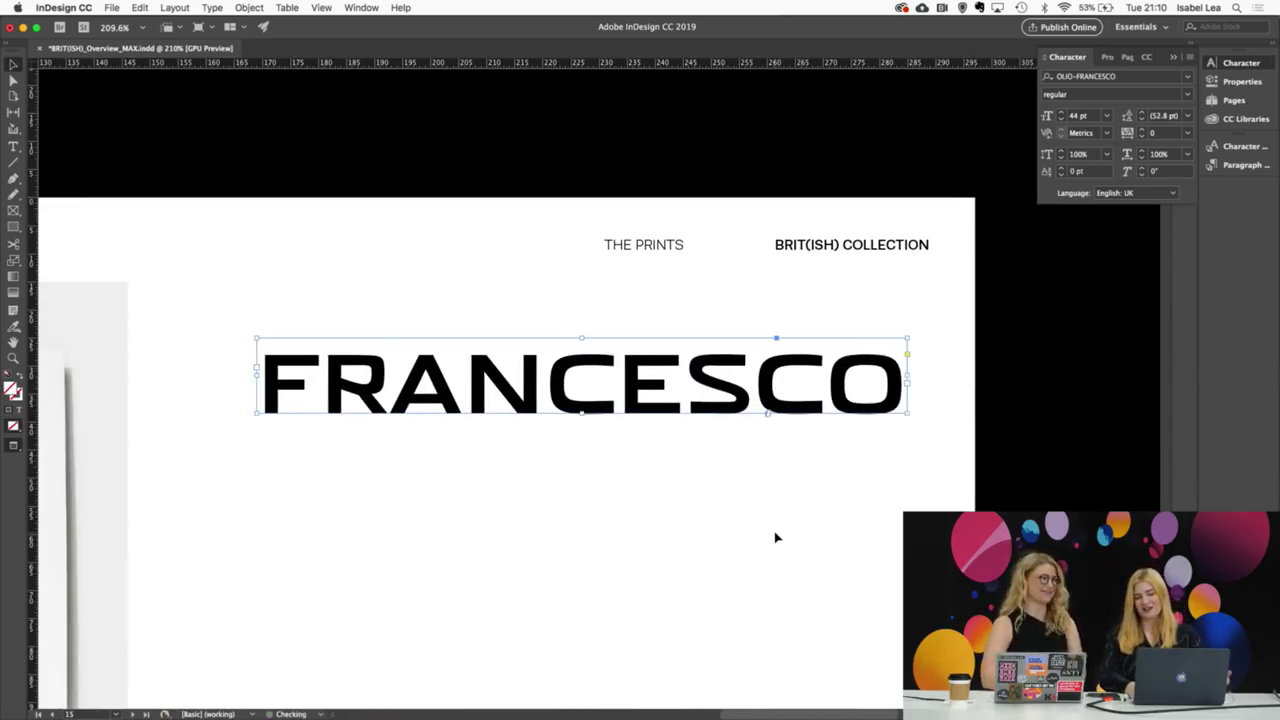
{"action": "left_click", "coordinate": [774, 535]}
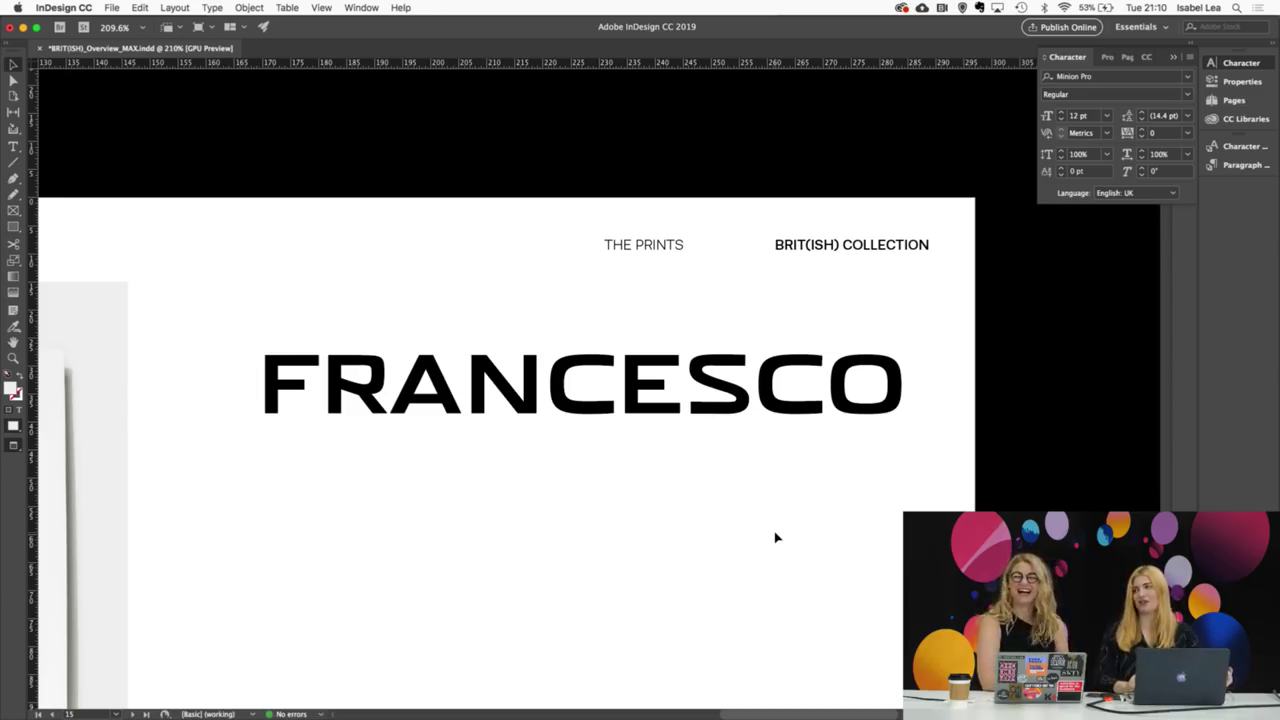
{"action": "scroll", "coordinate": [775, 538], "scroll_direction": "up", "scroll_amount": 2}
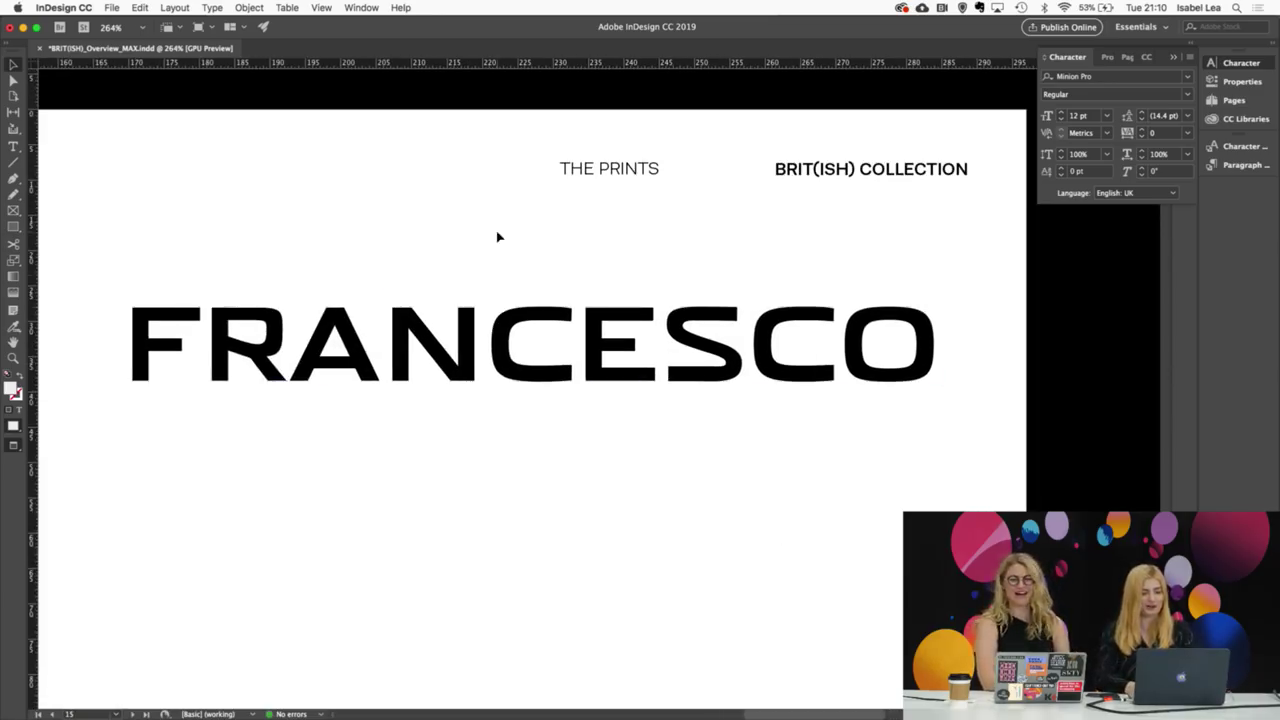
{"action": "left_click", "coordinate": [600, 350]}
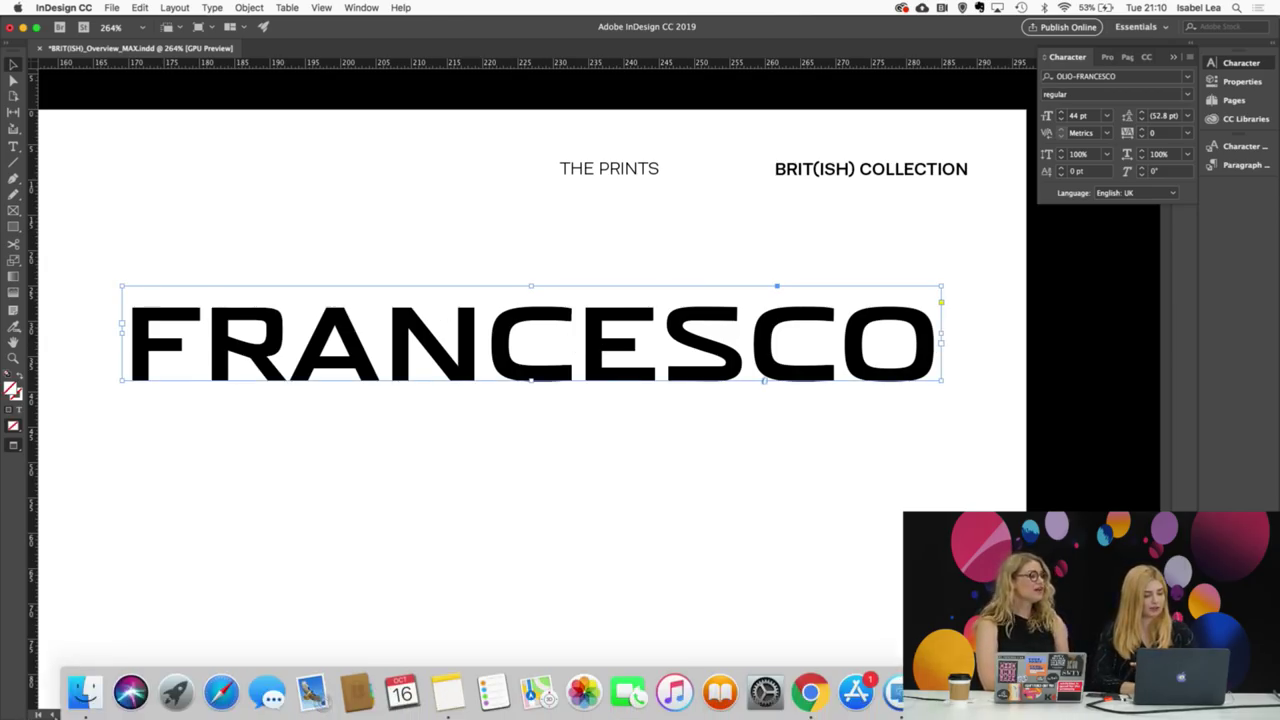
Step: Quick Look ItalyCharacter-1.jpg from Adobe Live MAX > Character - Italy > Italy Full Images
{"action": "left_click", "coordinate": [86, 690]}
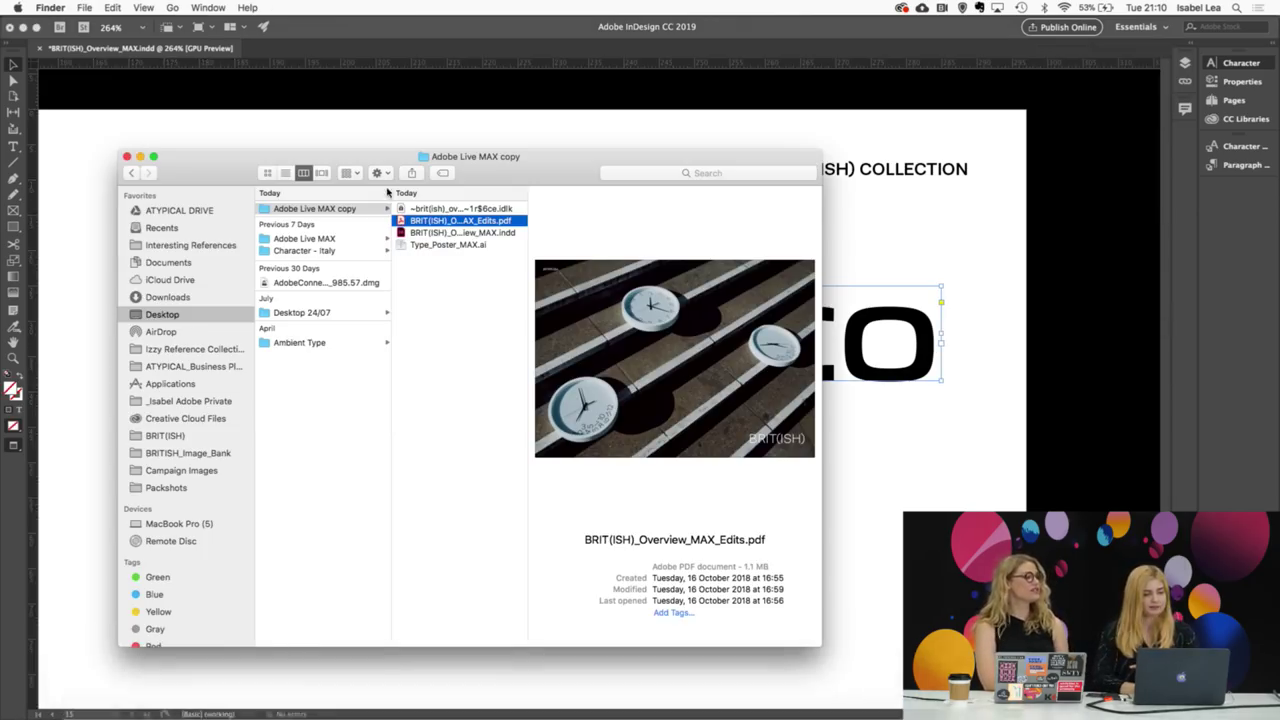
{"action": "left_click", "coordinate": [328, 240]}
{"action": "left_click", "coordinate": [332, 252]}
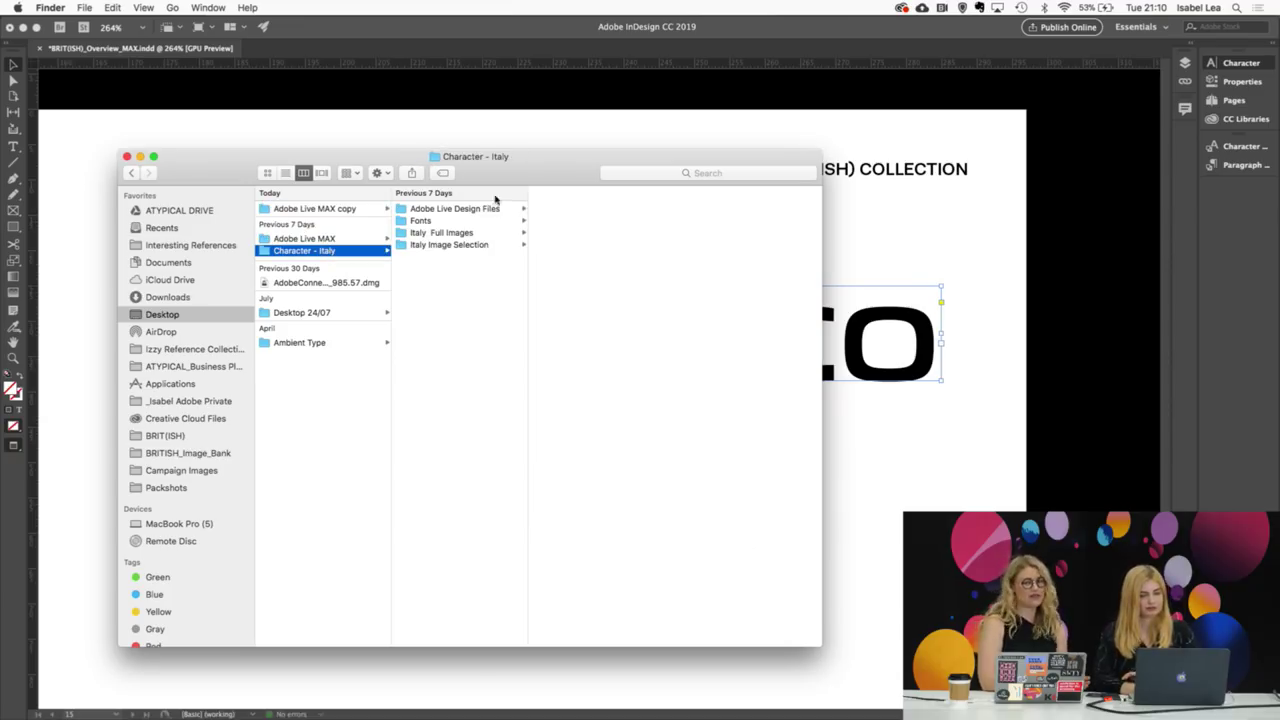
{"action": "left_click", "coordinate": [467, 222]}
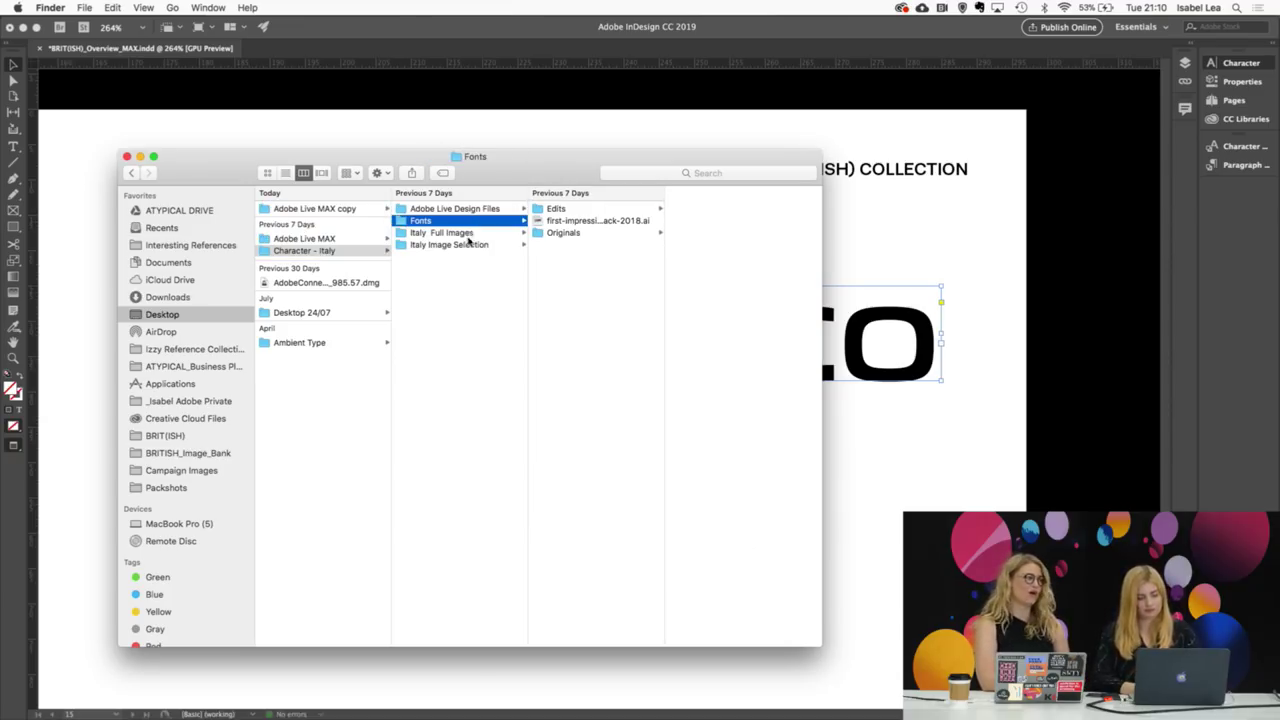
{"action": "left_click", "coordinate": [468, 236]}
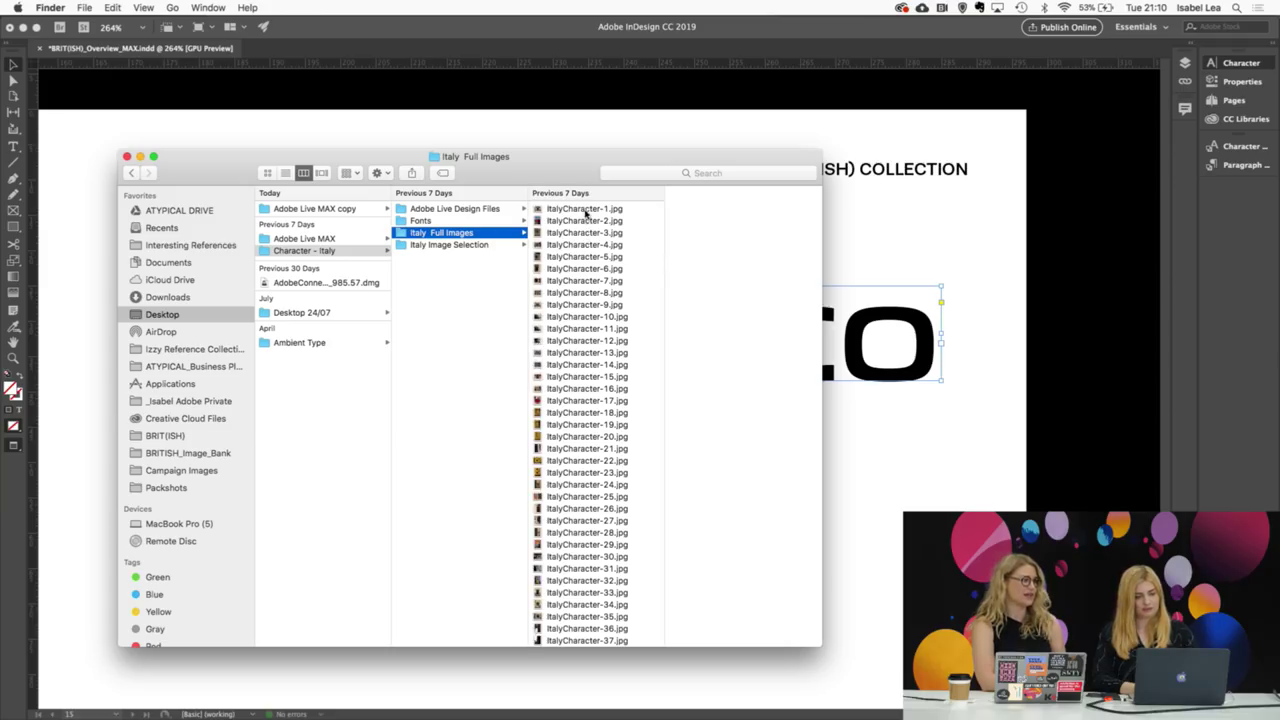
{"action": "left_click", "coordinate": [586, 210]}
{"action": "key", "text": "space"}
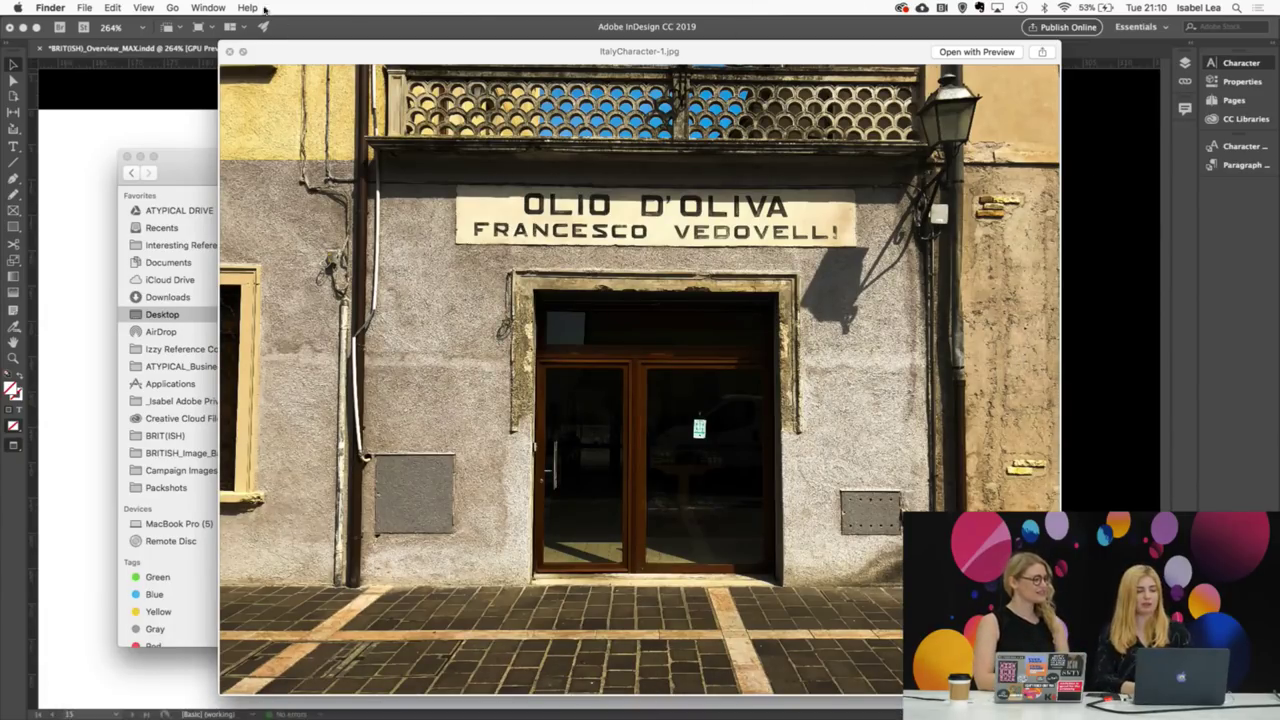
{"action": "left_click", "coordinate": [229, 52]}
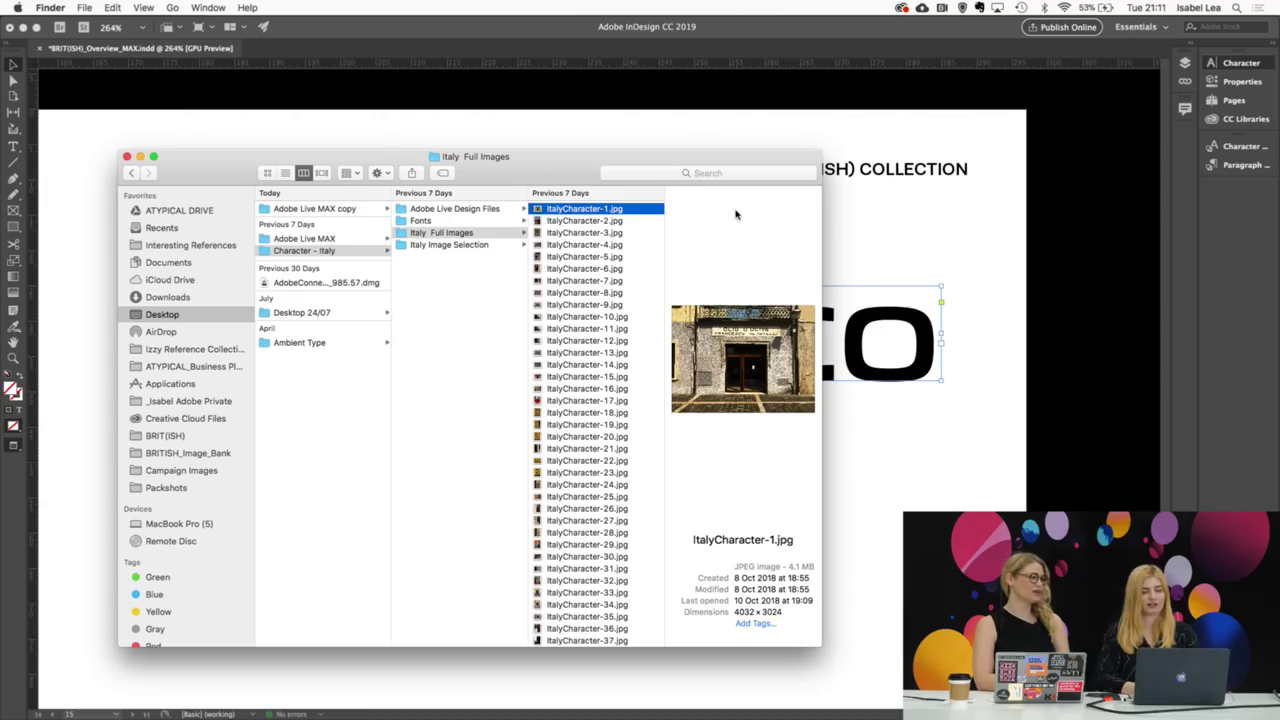
Step: Close Finder and deselect the FRANCESCO frame in the InDesign layout
{"action": "left_click", "coordinate": [979, 277]}
{"action": "scroll", "coordinate": [979, 277], "scroll_direction": "down", "scroll_amount": 2}
{"action": "left_click", "coordinate": [889, 397]}
Step: Delete the FRANCESCO font-test text frame
{"action": "left_click", "coordinate": [824, 310]}
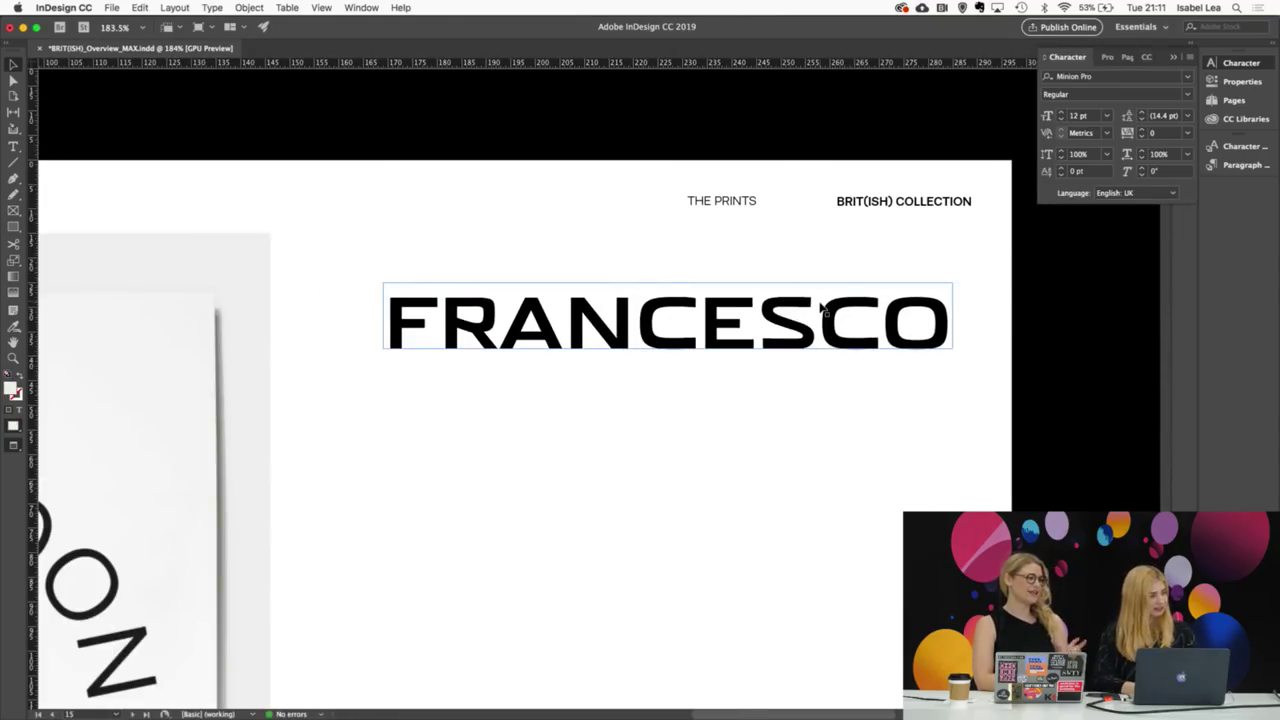
{"action": "key", "text": "BackSpace"}
{"action": "scroll", "coordinate": [770, 420], "scroll_direction": "down", "scroll_amount": 4}
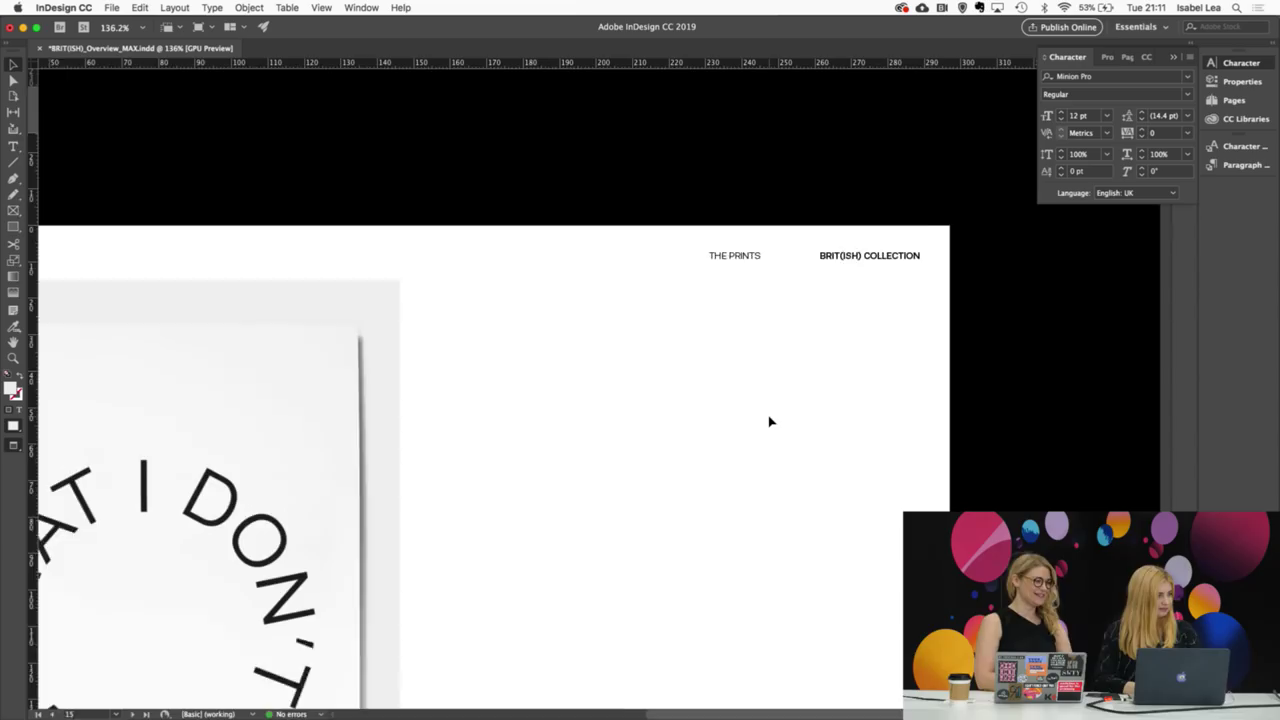
{"action": "scroll", "coordinate": [635, 300], "scroll_direction": "up", "scroll_amount": 3}
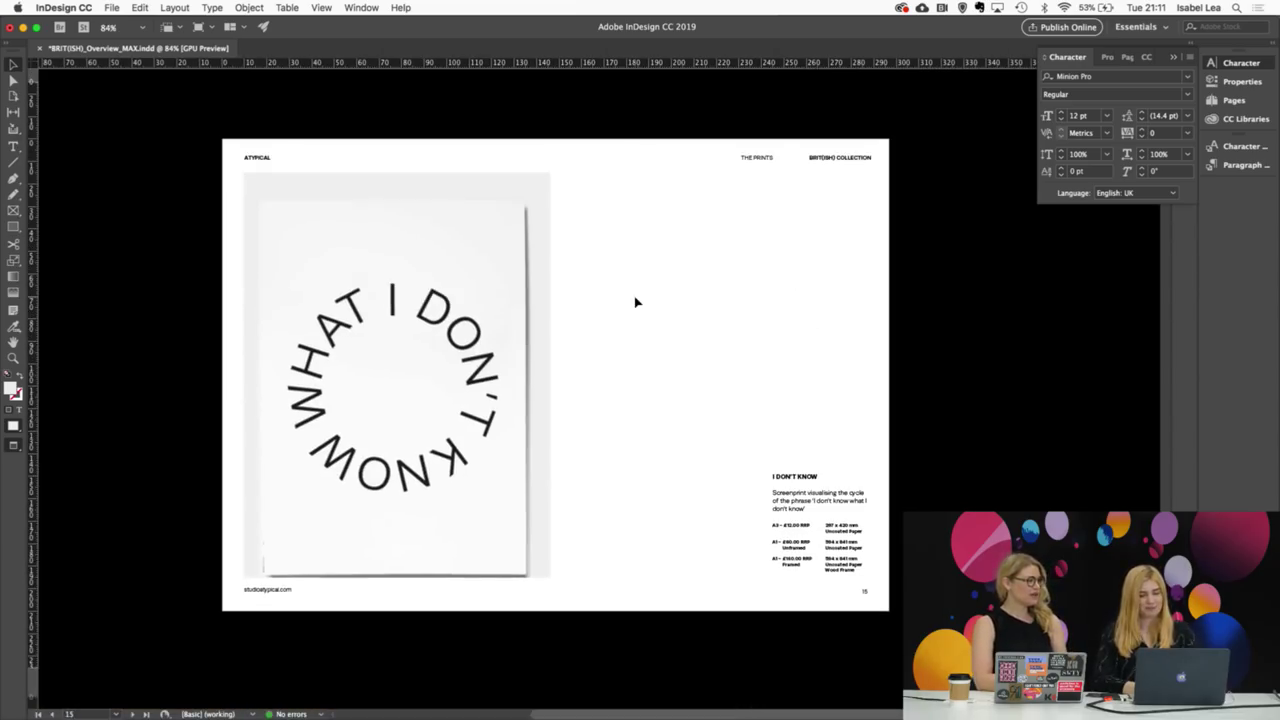
Step: Nudge the I Don't Know print up in its frame and close the Character panel
{"action": "left_click", "coordinate": [396, 376]}
{"action": "key", "text": "shift+Up"}
{"action": "key", "text": "shift+Up"}
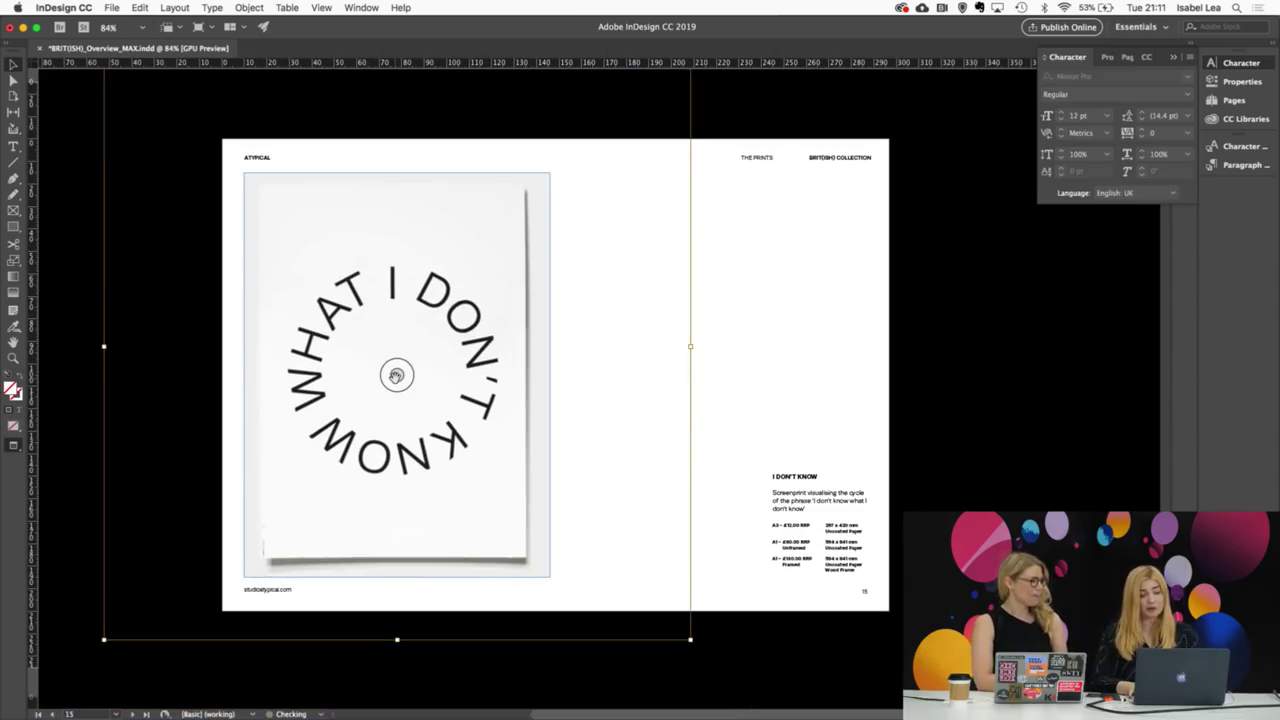
{"action": "left_click", "coordinate": [843, 478]}
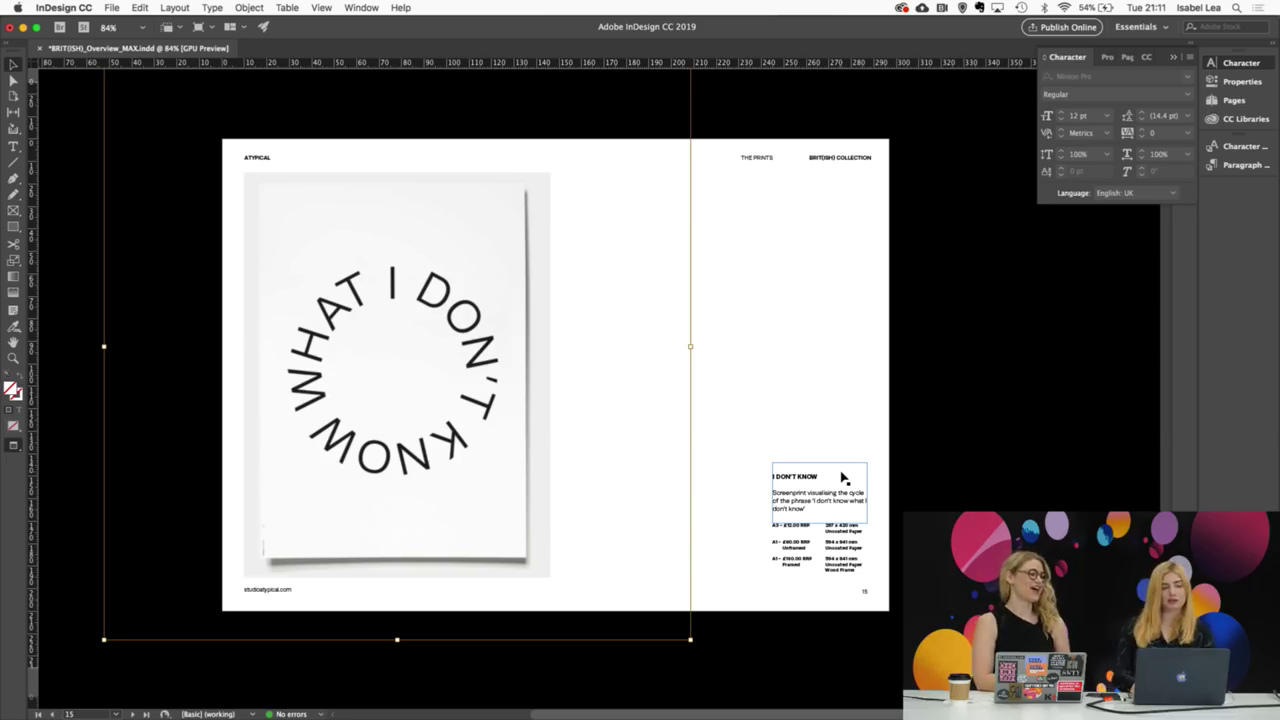
{"action": "left_click", "coordinate": [808, 351]}
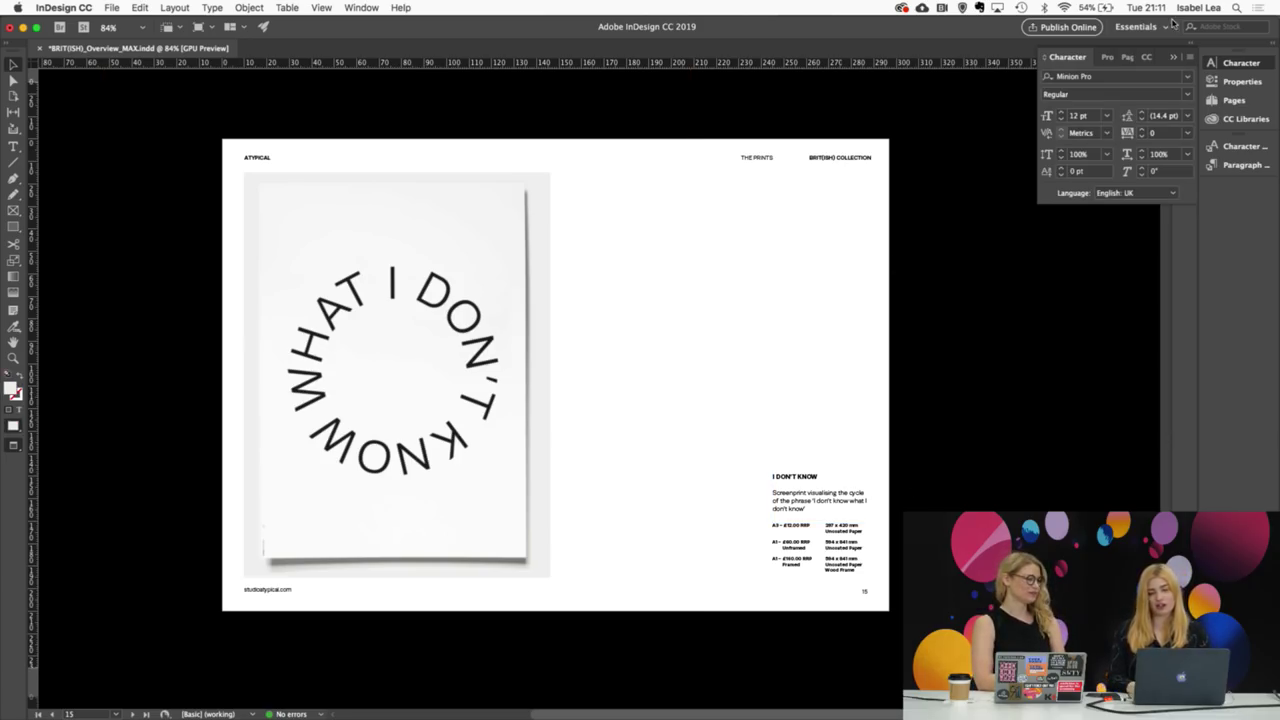
{"action": "left_click", "coordinate": [1175, 57]}
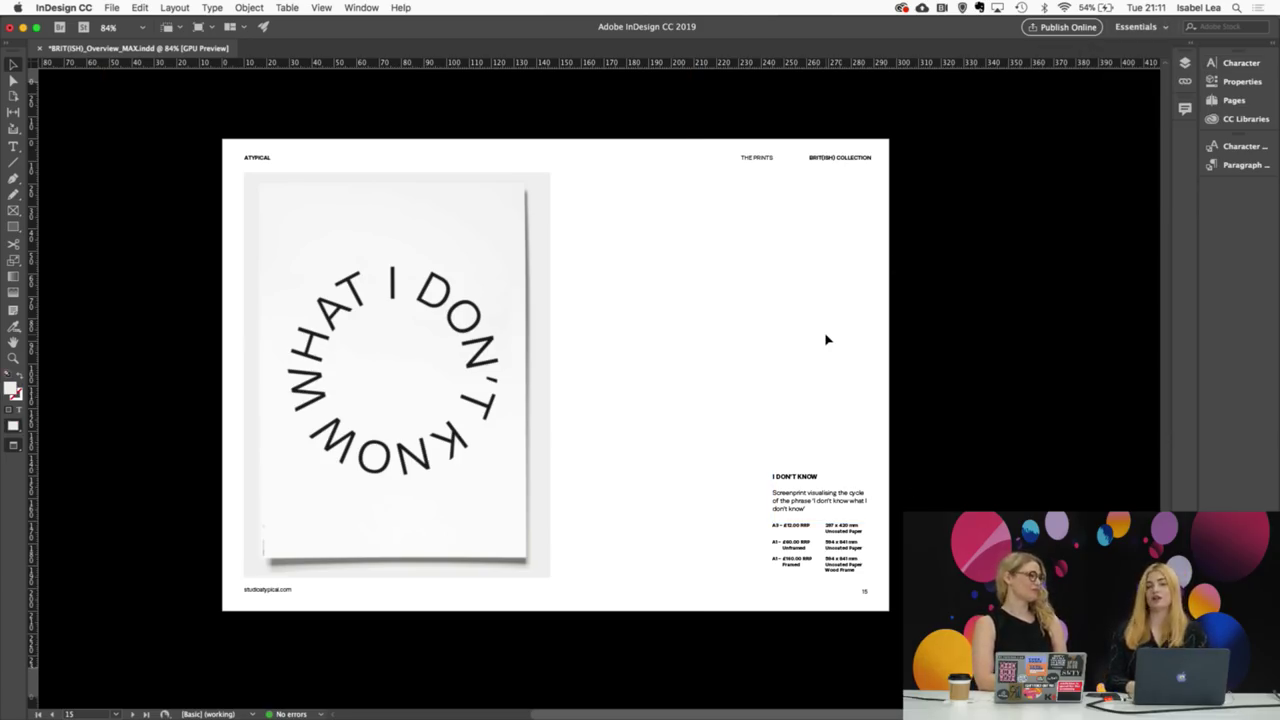
Step: Check the I Don't Know and Balancing Act images, then pick Balancing_Act.jpg to place on page 17
{"action": "scroll", "coordinate": [655, 337], "scroll_direction": "down", "scroll_amount": 2}
{"action": "scroll", "coordinate": [655, 334], "scroll_direction": "down", "scroll_amount": 5}
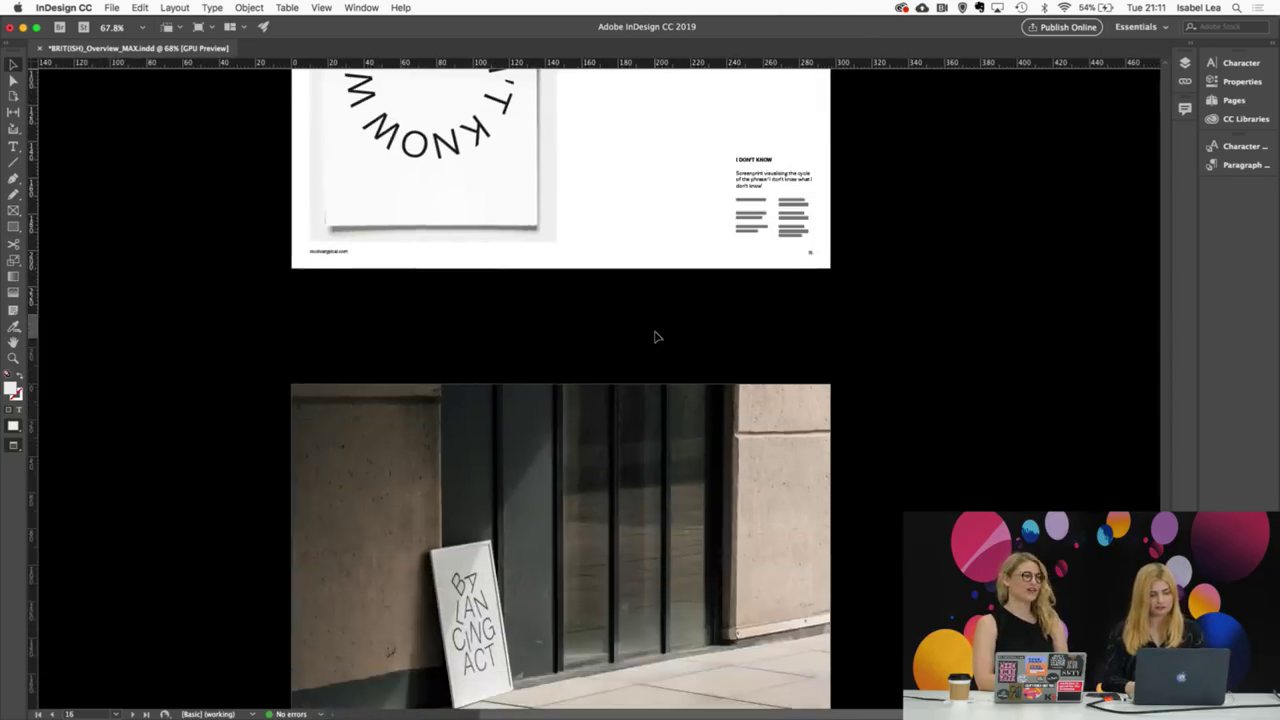
{"action": "scroll", "coordinate": [655, 334], "scroll_direction": "up", "scroll_amount": 5}
{"action": "left_click", "coordinate": [445, 315]}
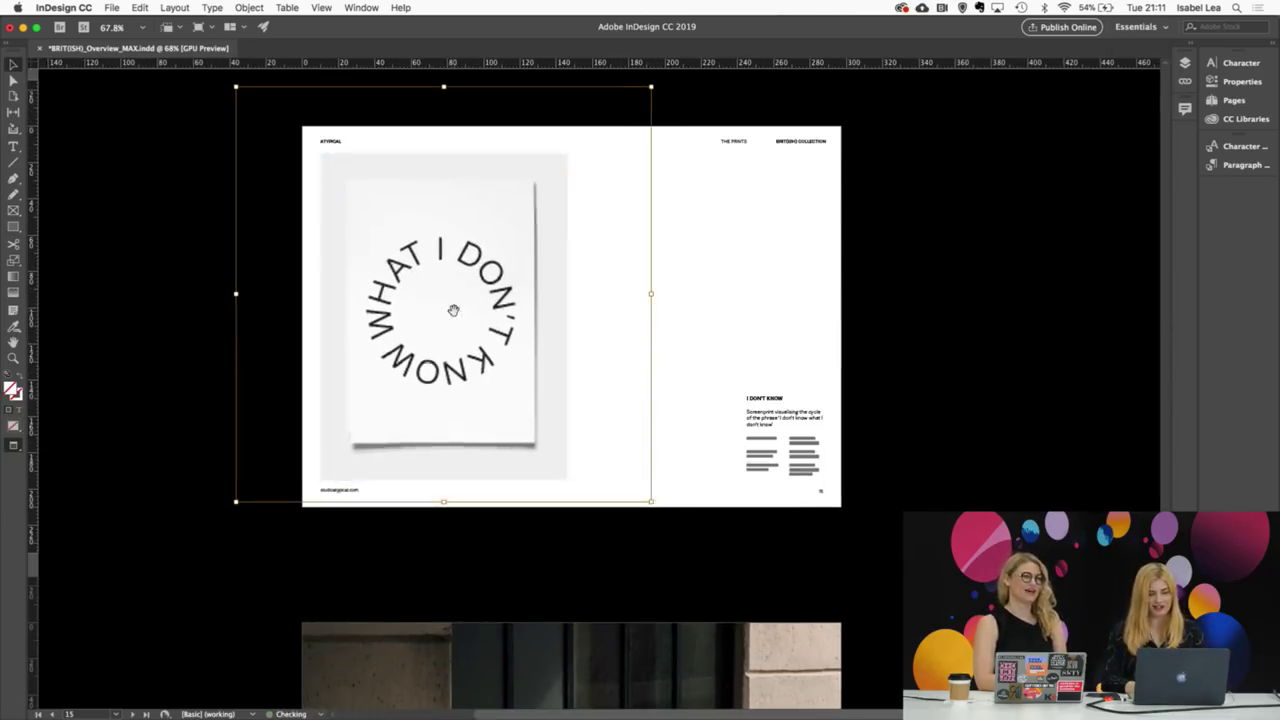
{"action": "left_click", "coordinate": [715, 352]}
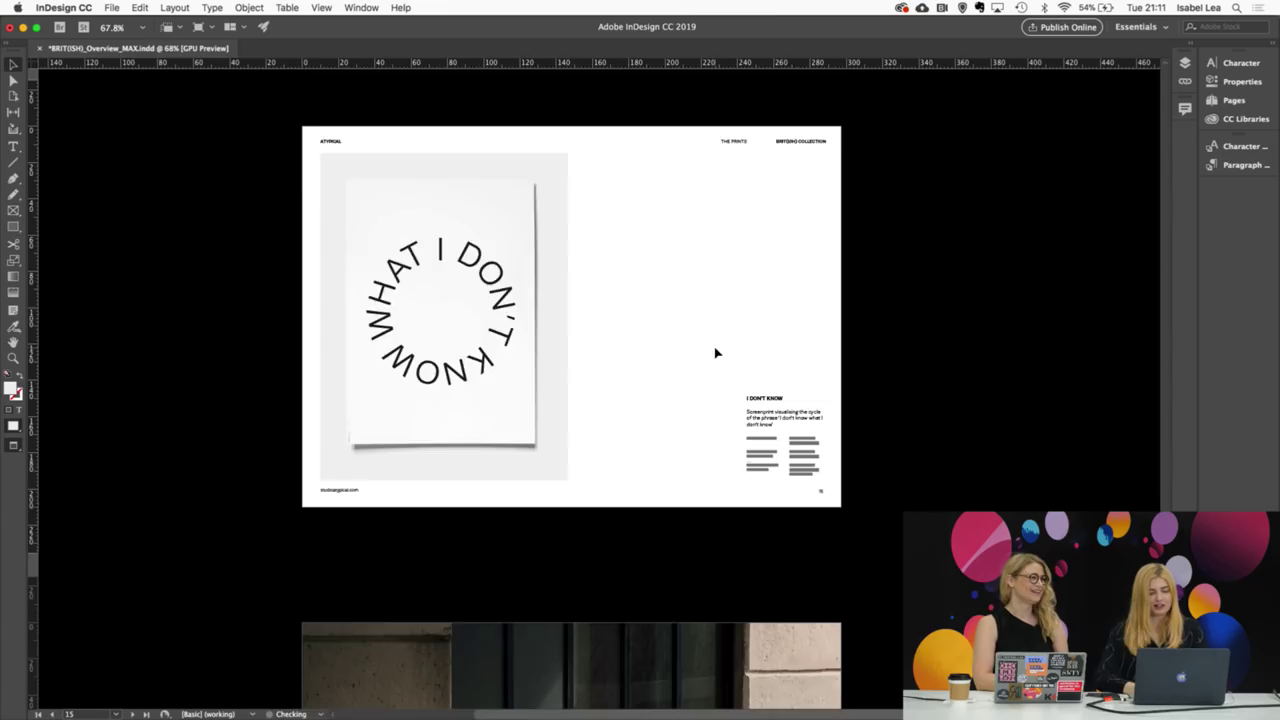
{"action": "scroll", "coordinate": [715, 352], "scroll_direction": "down", "scroll_amount": 5}
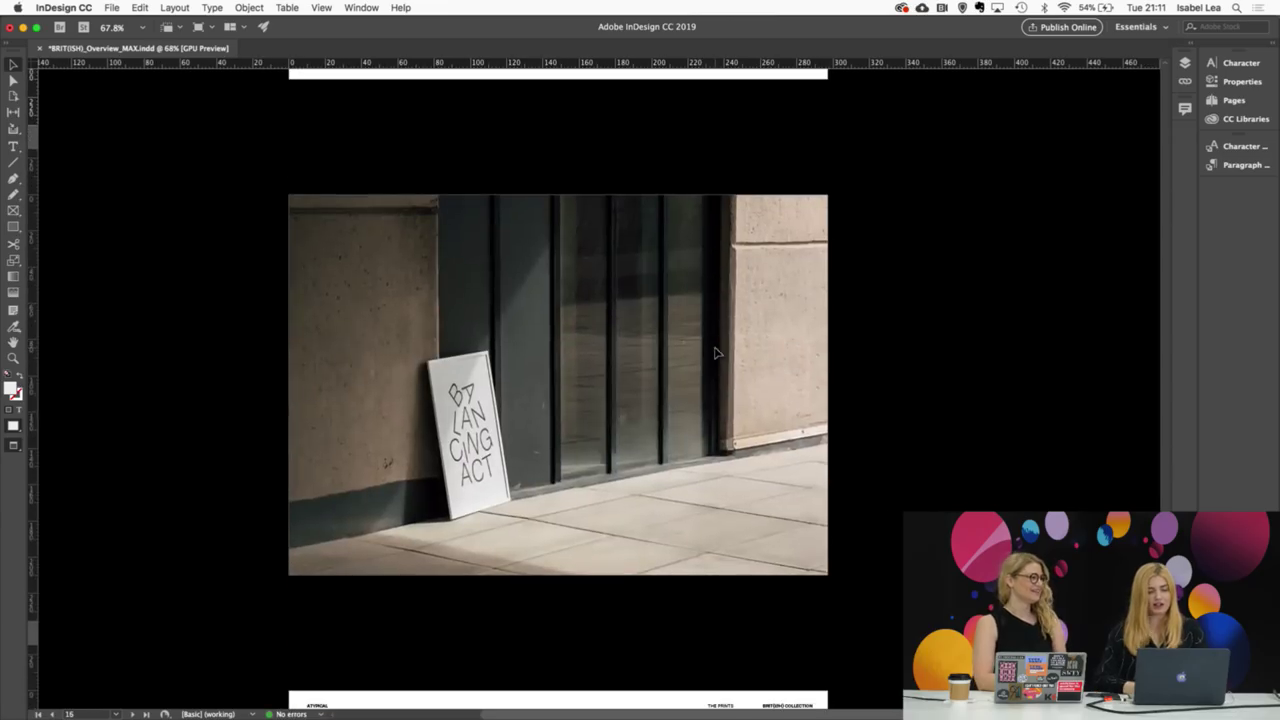
{"action": "left_click", "coordinate": [560, 384]}
{"action": "left_click", "coordinate": [1008, 463]}
{"action": "scroll", "coordinate": [1008, 463], "scroll_direction": "down", "scroll_amount": 3}
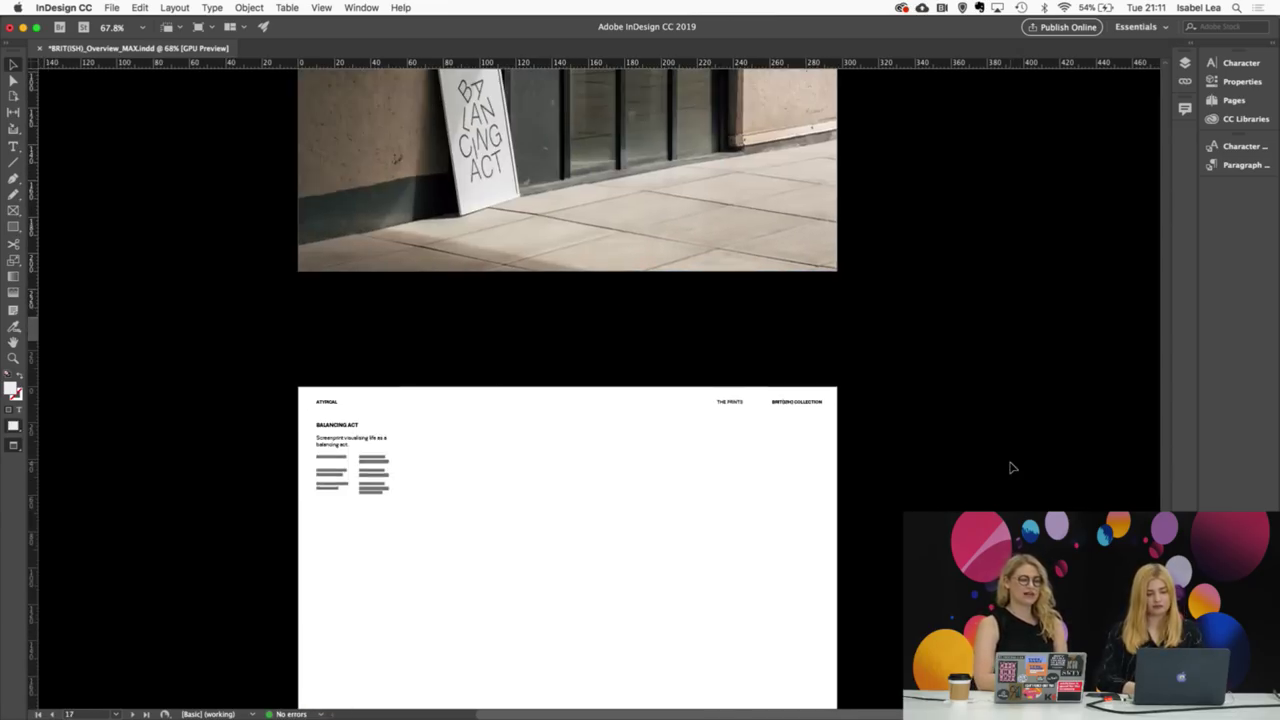
{"action": "scroll", "coordinate": [820, 515], "scroll_direction": "down", "scroll_amount": 3}
{"action": "key", "text": "super+d"}
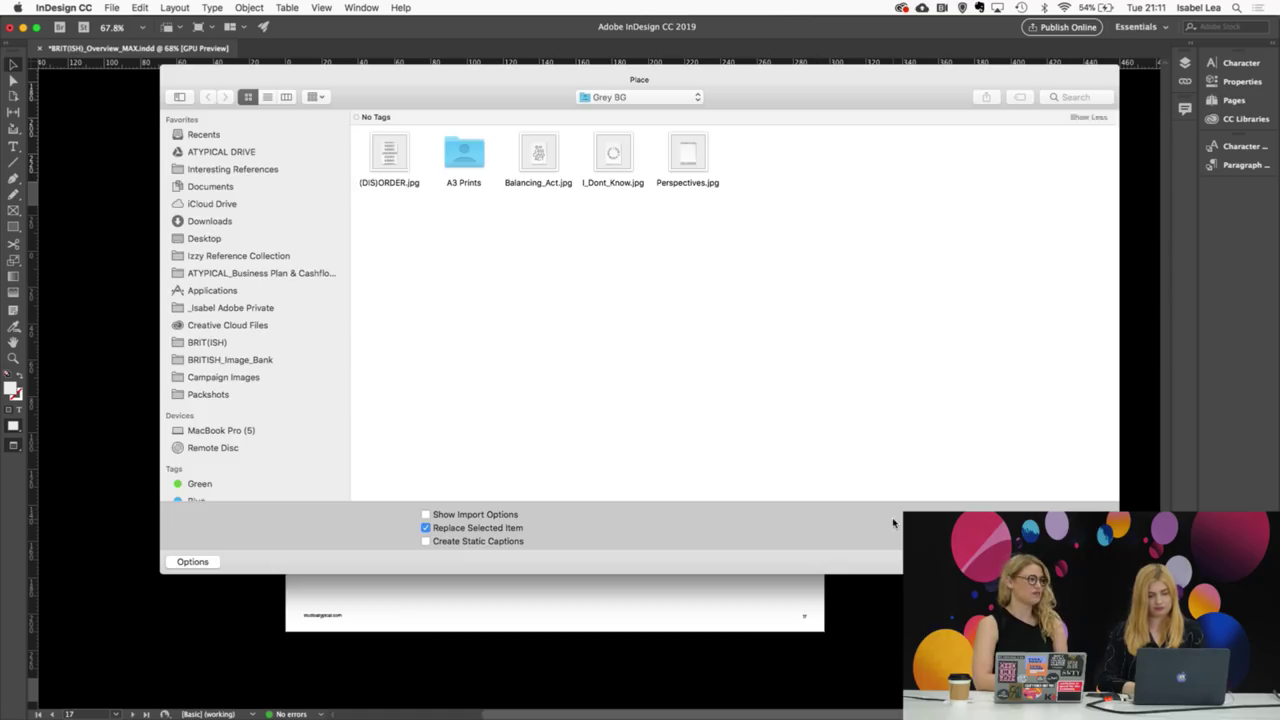
{"action": "left_click", "coordinate": [538, 155]}
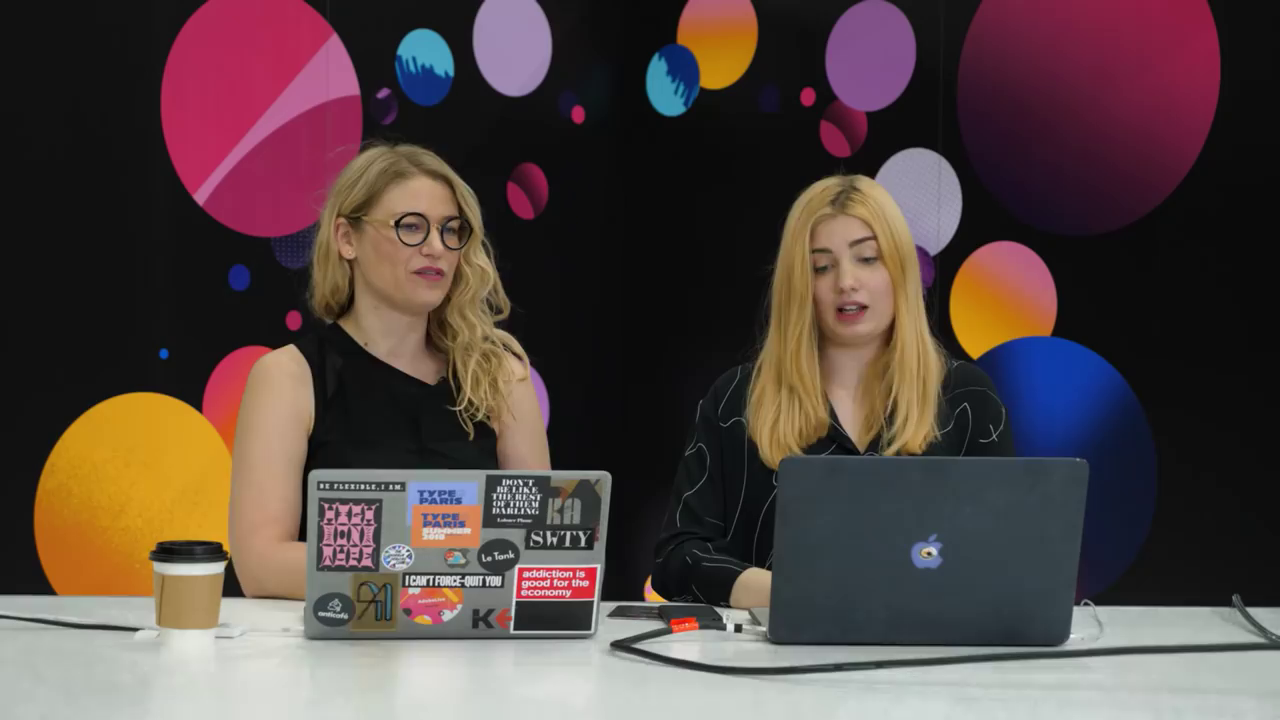
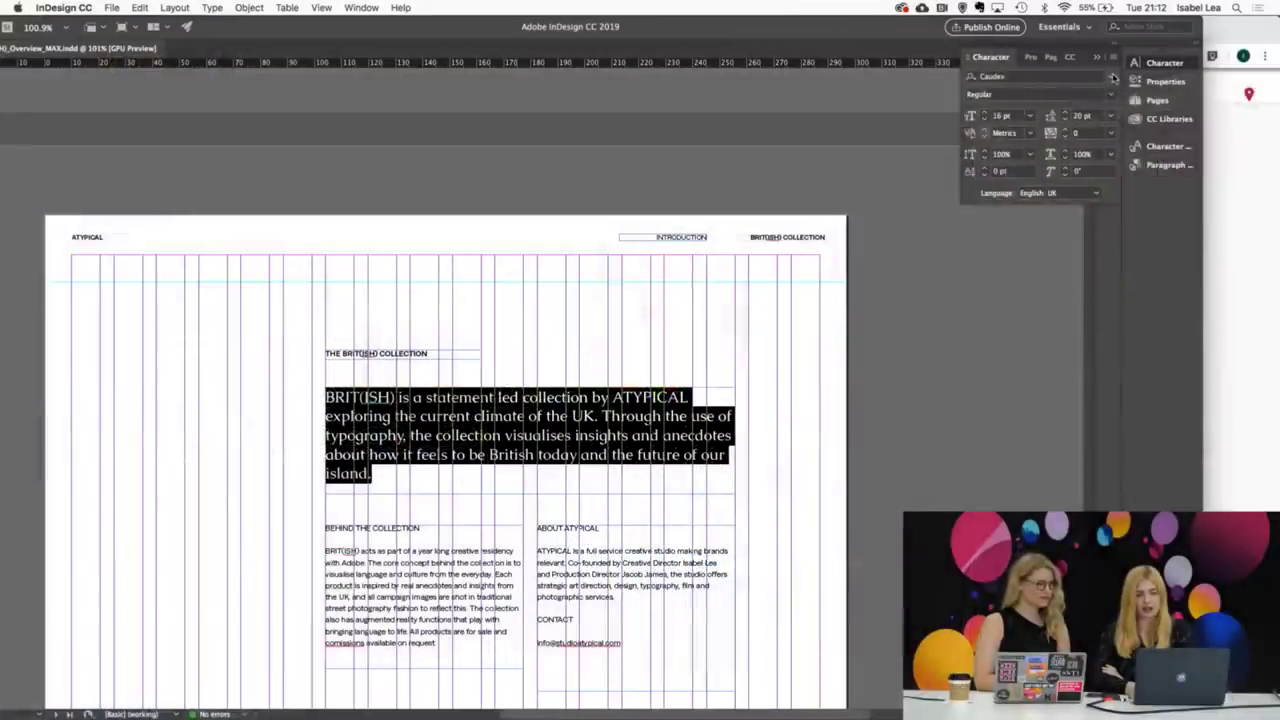
Step: Set the BRIT(ISH) intro paragraph in Caudex Regular 16/20 pt, zoom out, and show the Pages panel
{"action": "left_click", "coordinate": [1113, 78]}
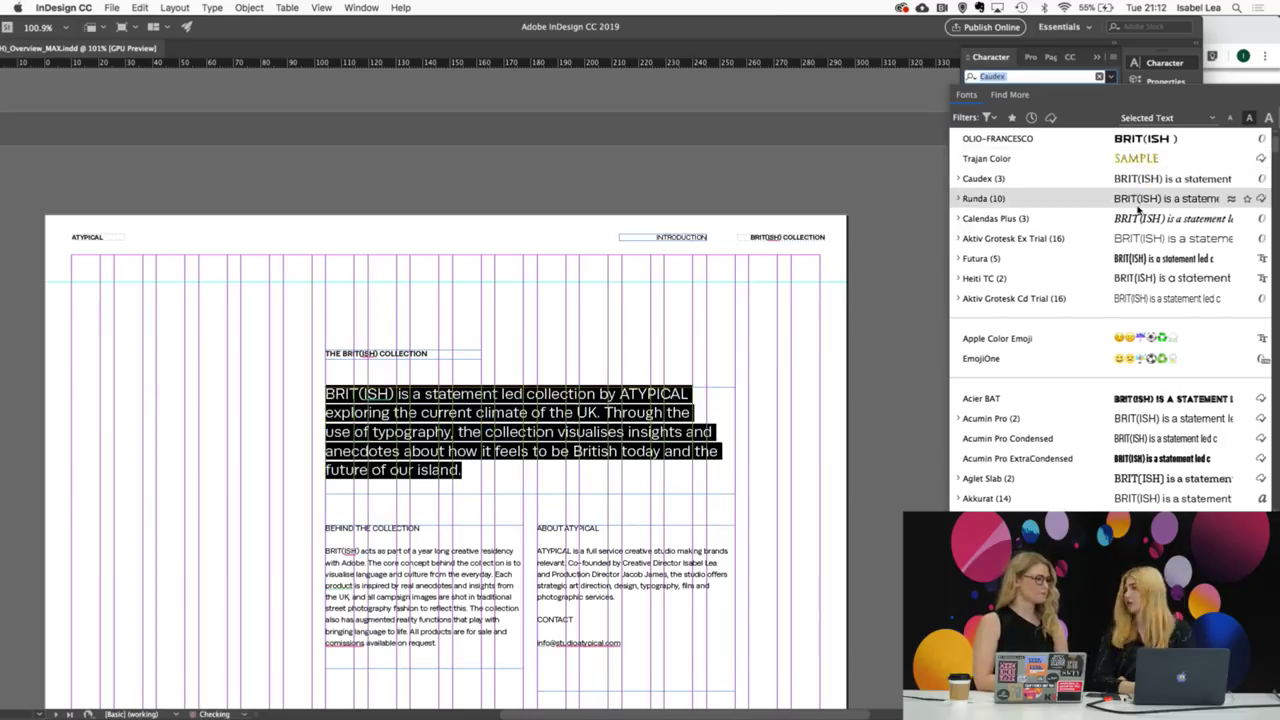
{"action": "left_click", "coordinate": [665, 428]}
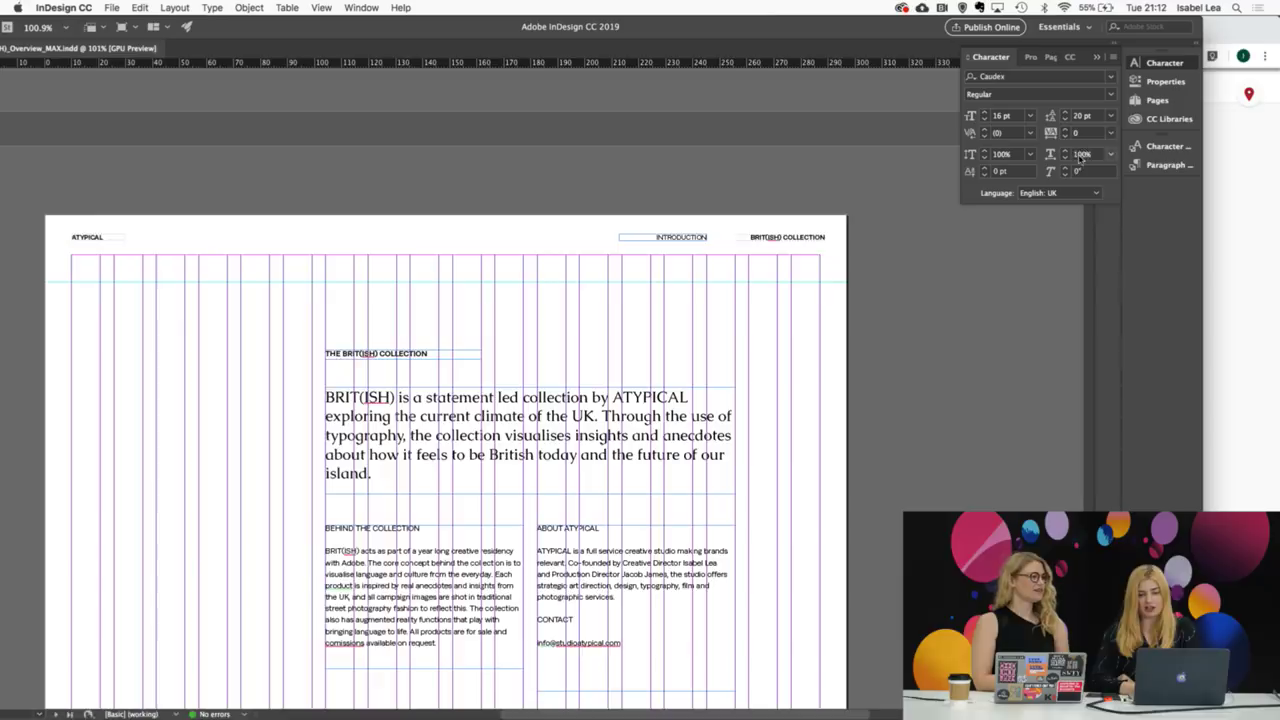
{"action": "scroll", "coordinate": [797, 381], "scroll_direction": "down", "scroll_amount": 2}
{"action": "scroll", "coordinate": [797, 381], "scroll_direction": "left", "scroll_amount": 4}
{"action": "scroll", "coordinate": [797, 381], "scroll_direction": "down", "scroll_amount": 2}
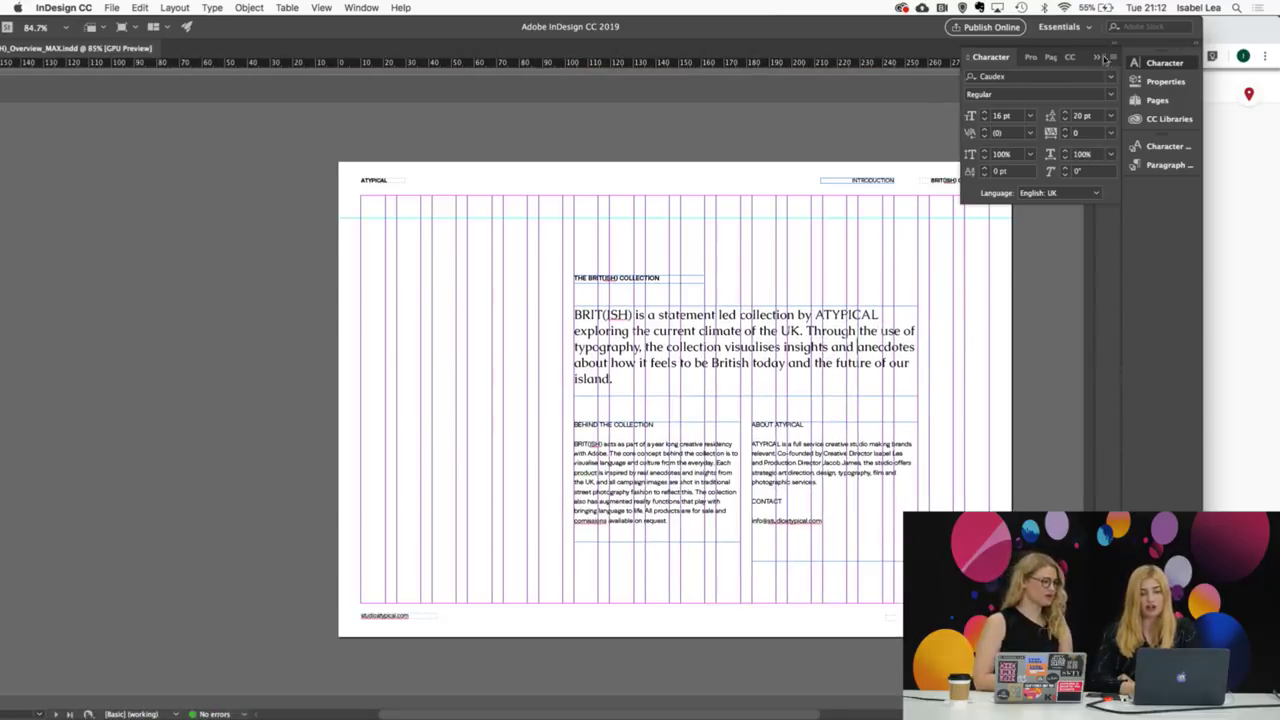
{"action": "left_click", "coordinate": [1158, 100]}
Step: Add a new page 20 at the end of the document and draw a text frame on it
{"action": "scroll", "coordinate": [978, 399], "scroll_direction": "down", "scroll_amount": 1}
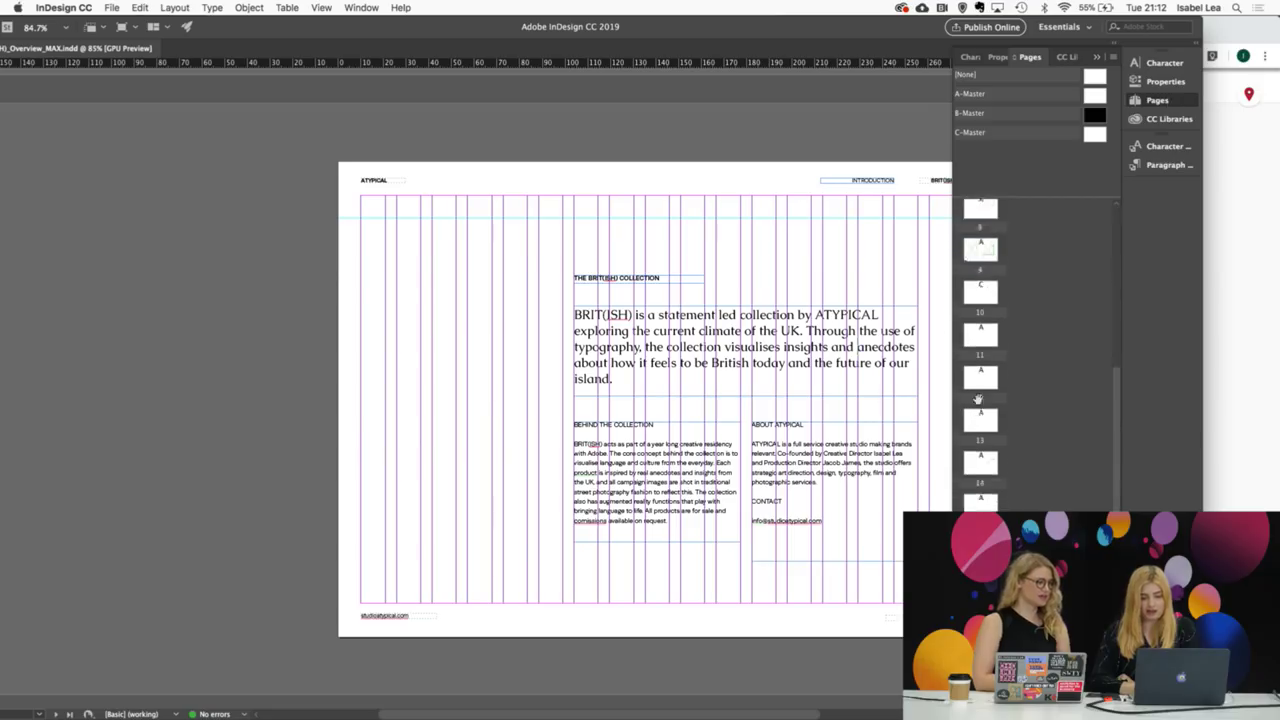
{"action": "left_click", "coordinate": [1083, 625]}
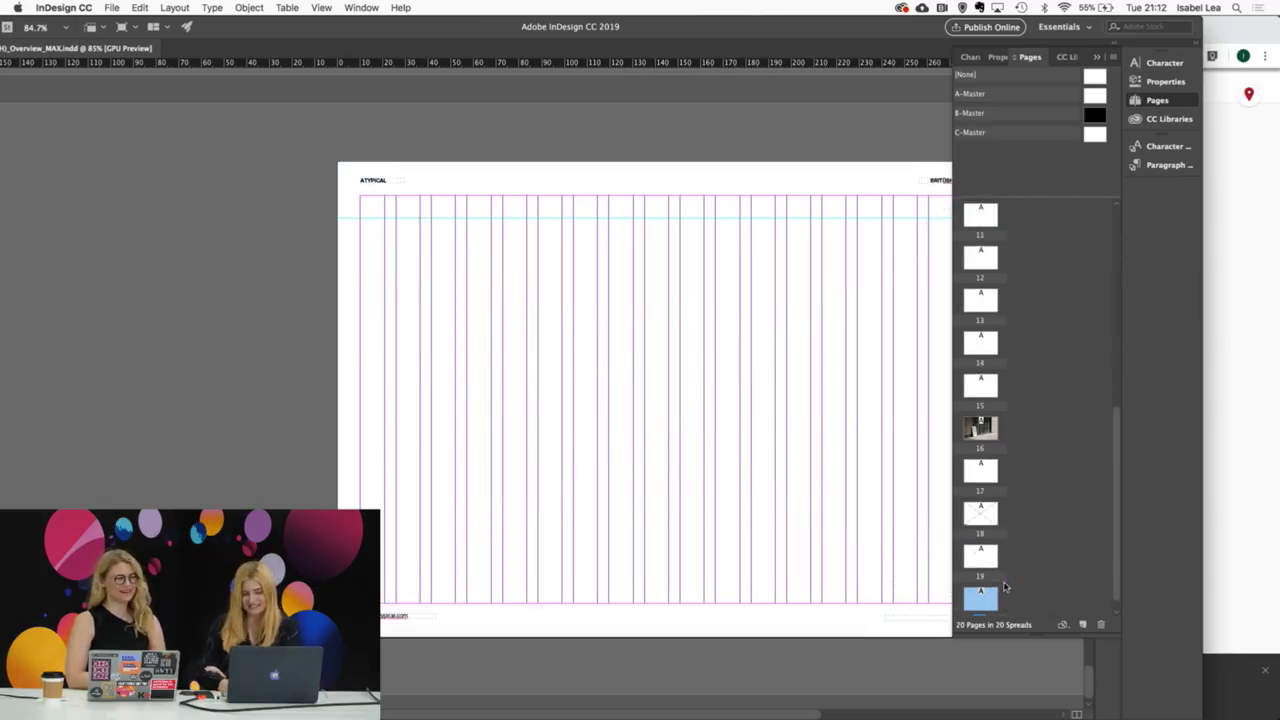
{"action": "scroll", "coordinate": [725, 426], "scroll_direction": "up", "scroll_amount": 5}
{"action": "left_click_drag", "start_coordinate": [471, 309], "coordinate": [766, 446]}
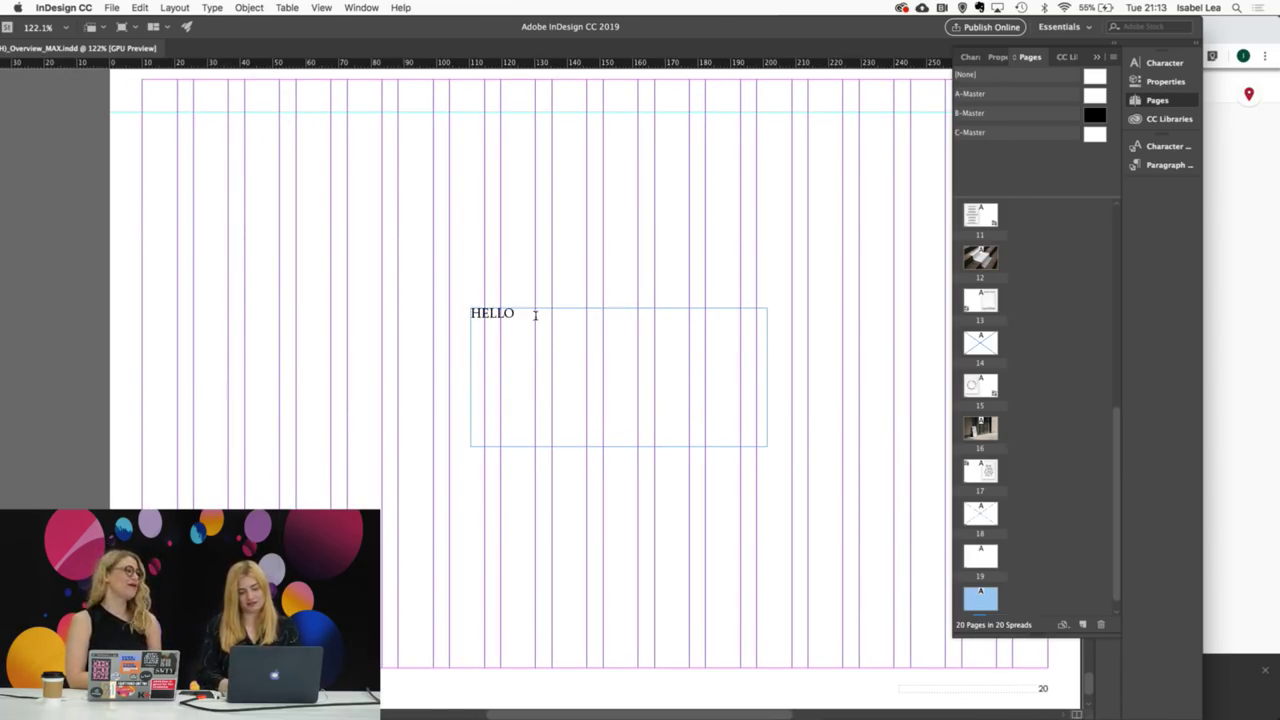
Step: Set the word HELLO in the Trajan Color Concept font
{"action": "left_click_drag", "start_coordinate": [535, 315], "coordinate": [446, 306]}
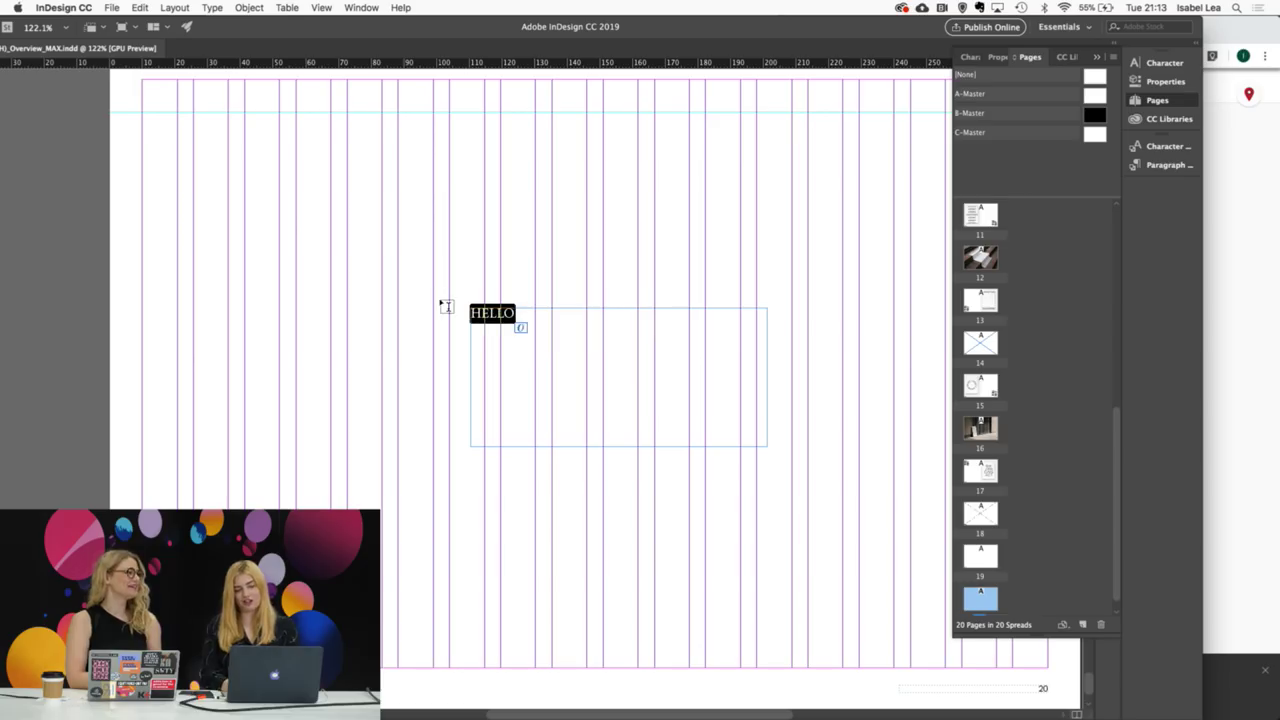
{"action": "left_click", "coordinate": [1183, 148]}
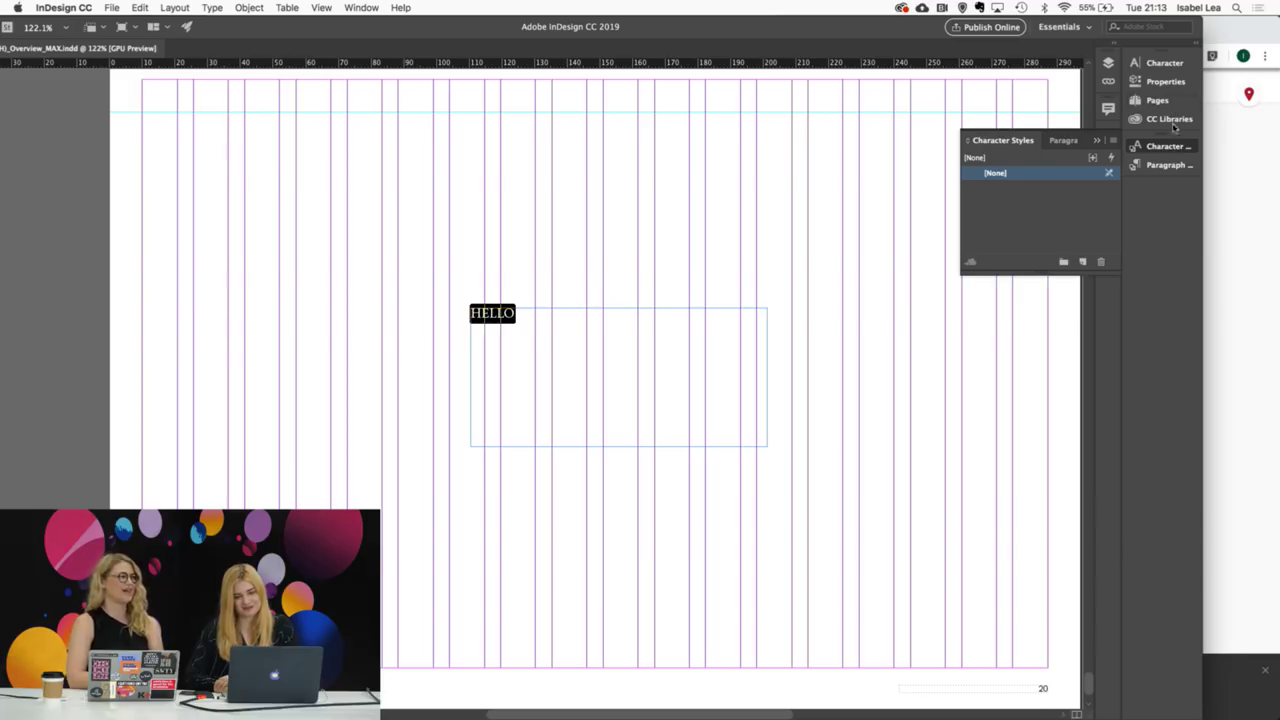
{"action": "left_click", "coordinate": [1176, 68]}
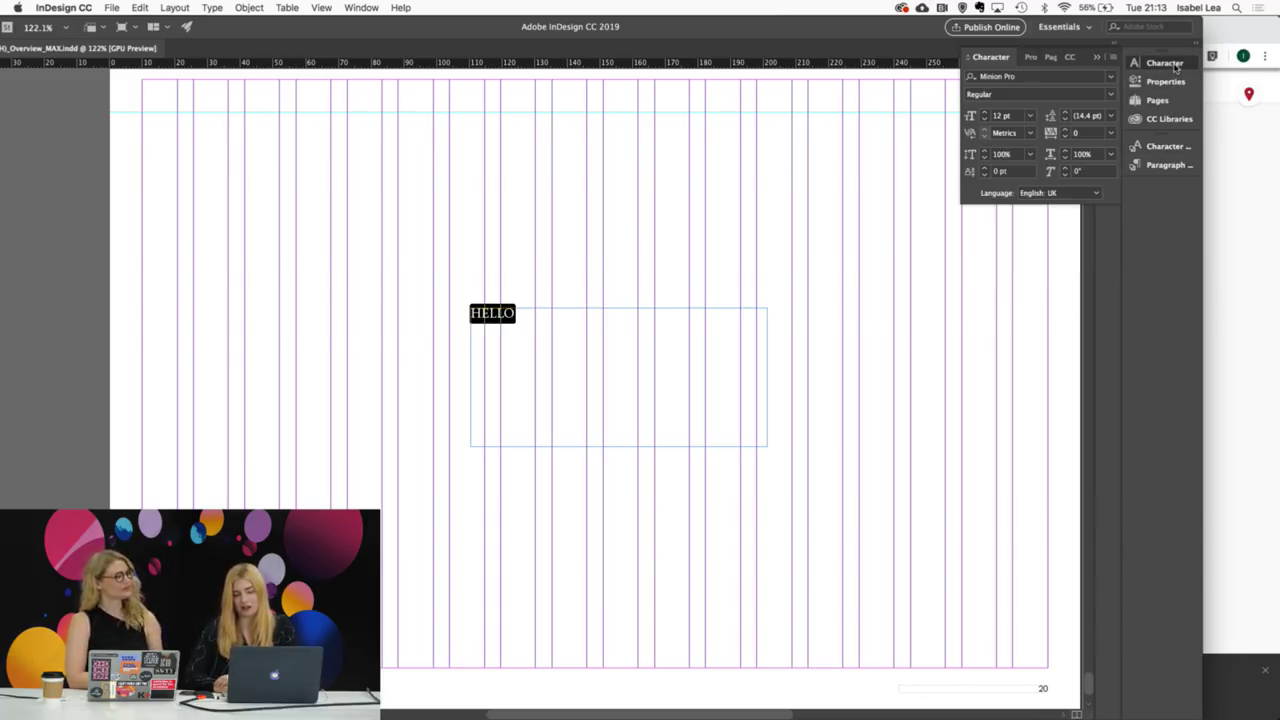
{"action": "left_click", "coordinate": [1110, 80]}
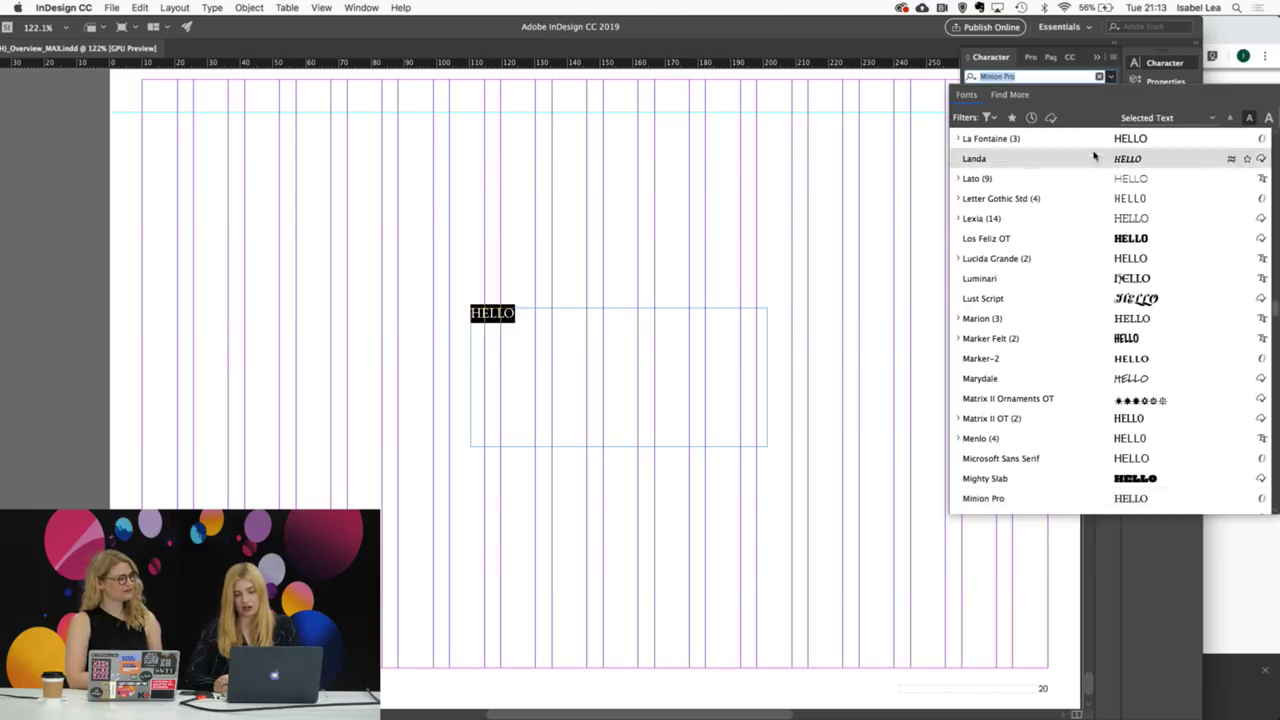
{"action": "scroll", "coordinate": [1087, 225], "scroll_direction": "up", "scroll_amount": 10}
{"action": "scroll", "coordinate": [1087, 225], "scroll_direction": "up", "scroll_amount": 10}
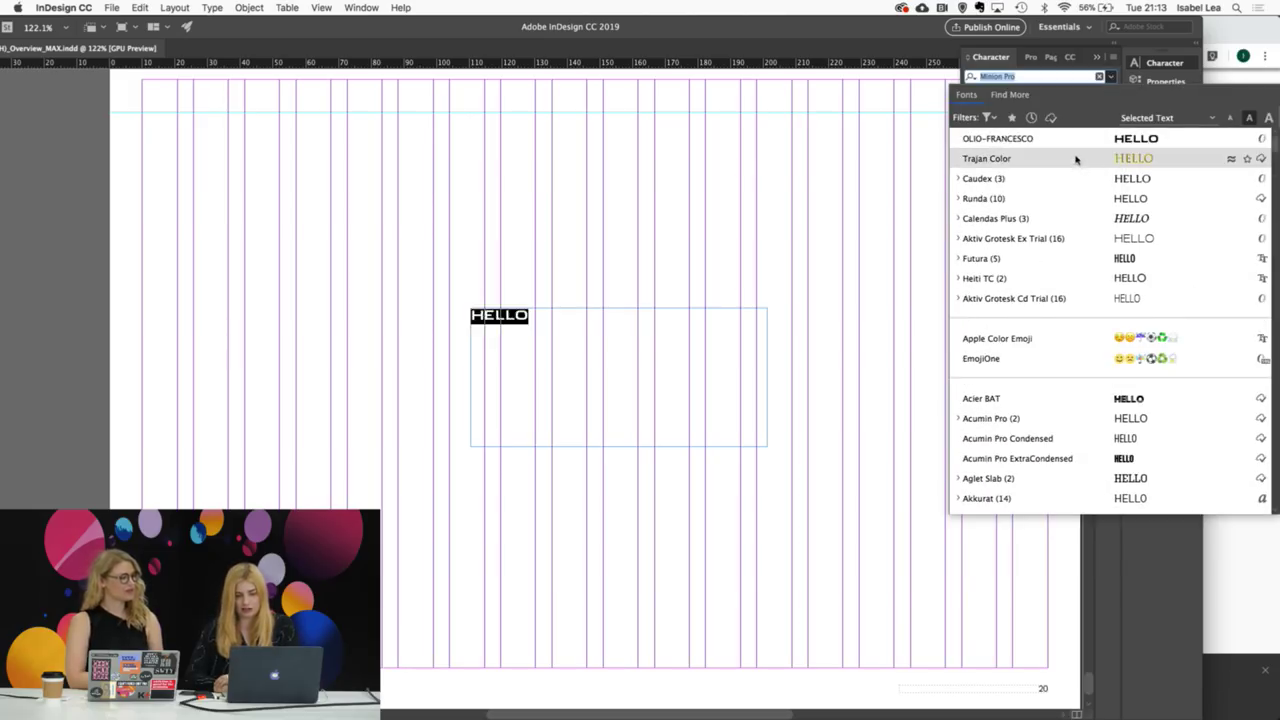
{"action": "key", "text": "Return"}
Step: Set HELLO to 72 pt and widen its text frame so the whole word fits
{"action": "double_click", "coordinate": [781, 32]}
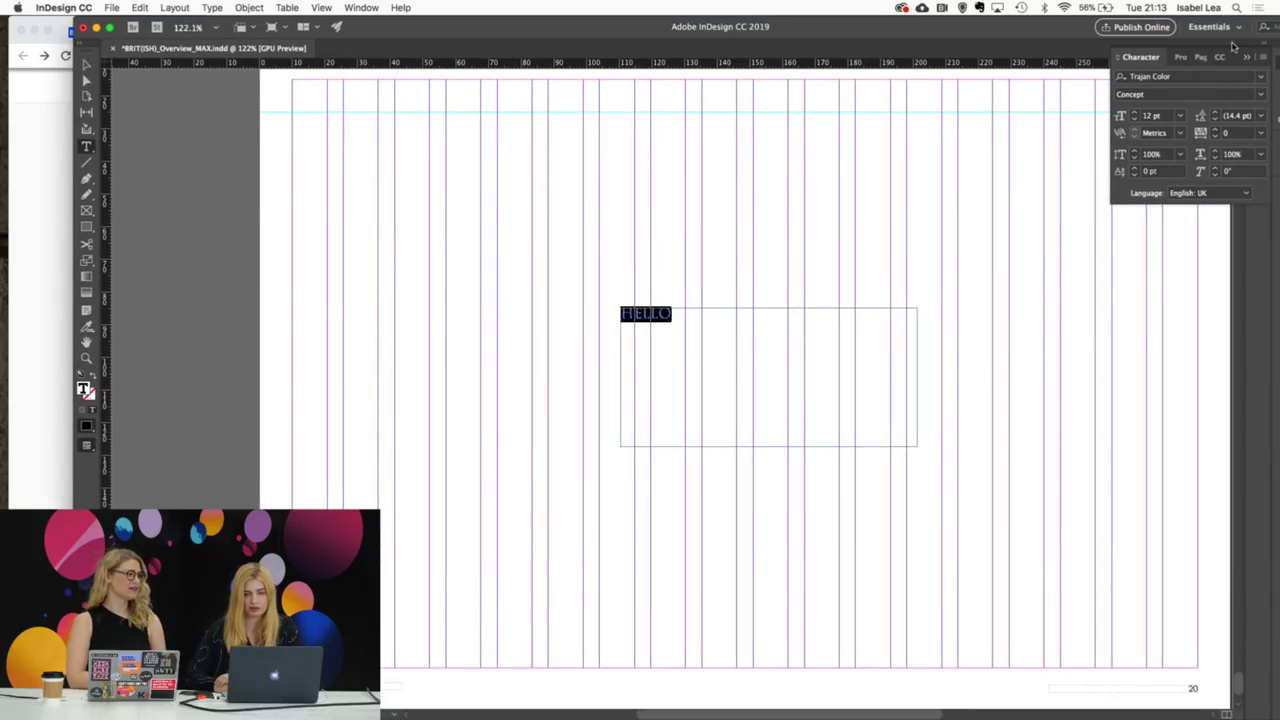
{"action": "left_click", "coordinate": [1181, 117]}
{"action": "left_click", "coordinate": [1164, 330]}
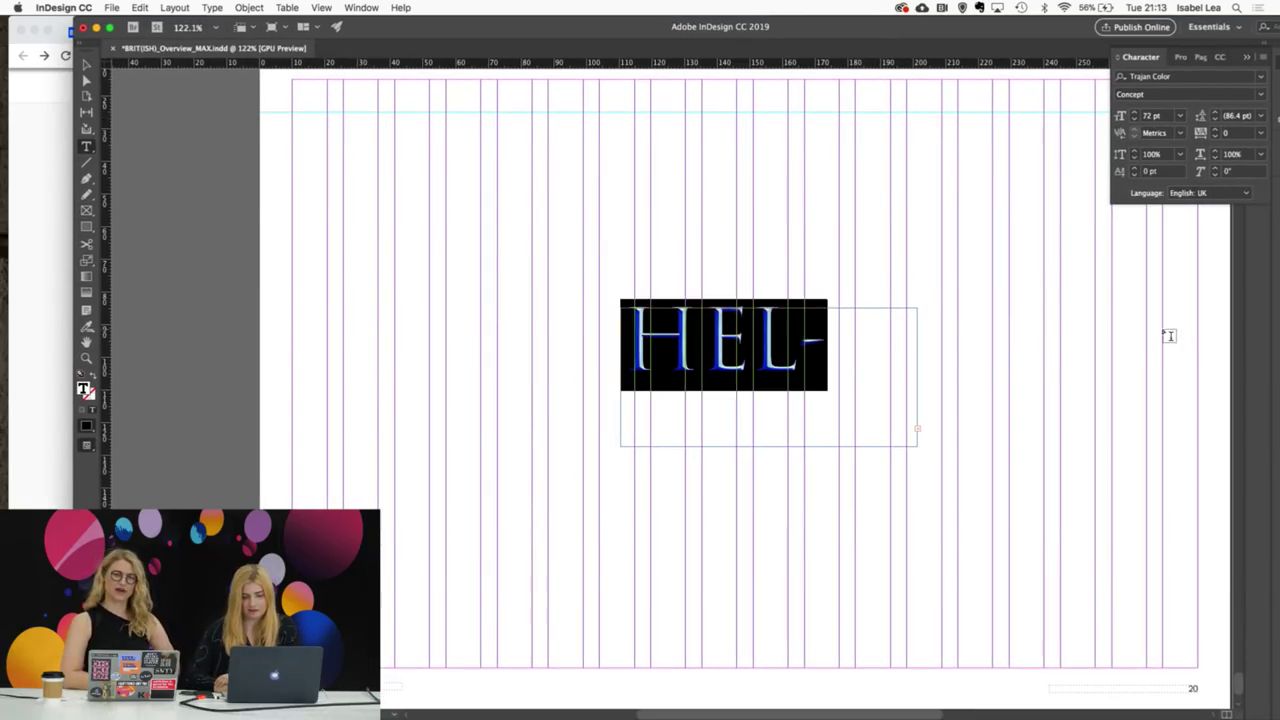
{"action": "left_click", "coordinate": [86, 67]}
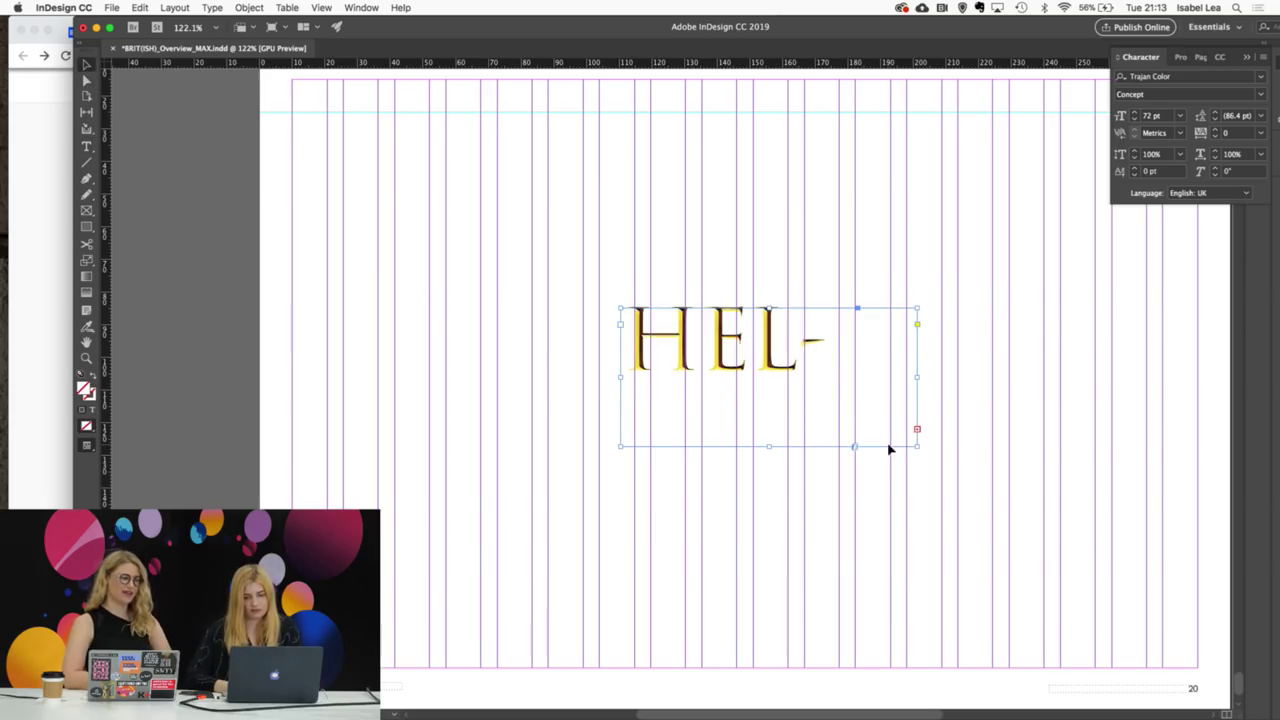
{"action": "left_click_drag", "start_coordinate": [918, 446], "coordinate": [1033, 490]}
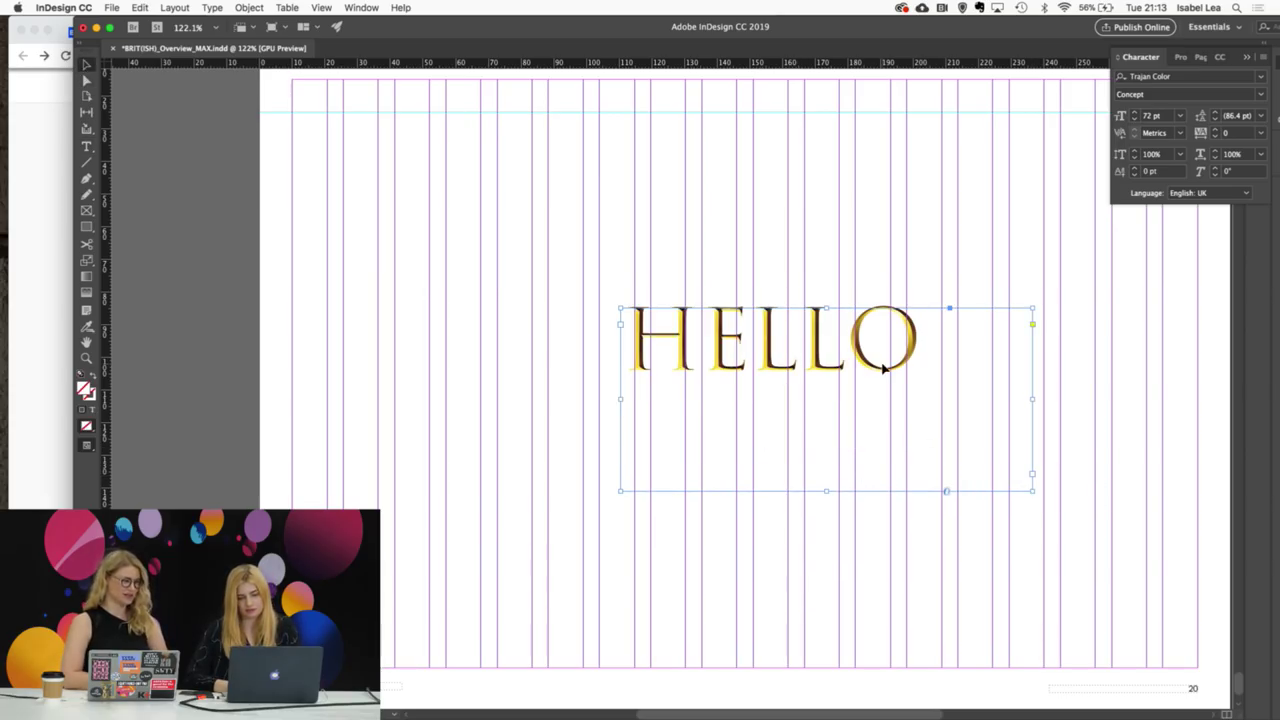
Step: Tighten the kerning between the two L's of HELLO to -12
{"action": "double_click", "coordinate": [884, 368]}
{"action": "key", "text": "shift+Right"}
{"action": "left_click", "coordinate": [87, 65]}
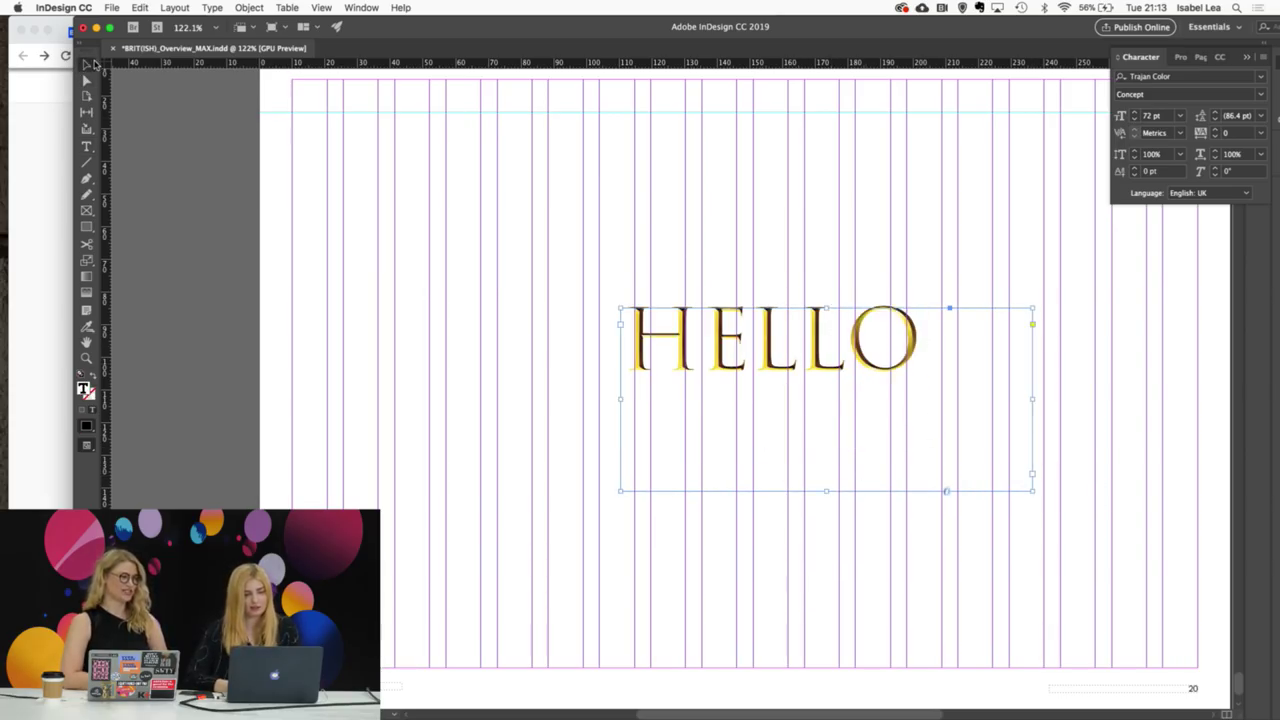
{"action": "double_click", "coordinate": [781, 368]}
{"action": "scroll", "coordinate": [781, 360], "scroll_direction": "up", "scroll_amount": 3}
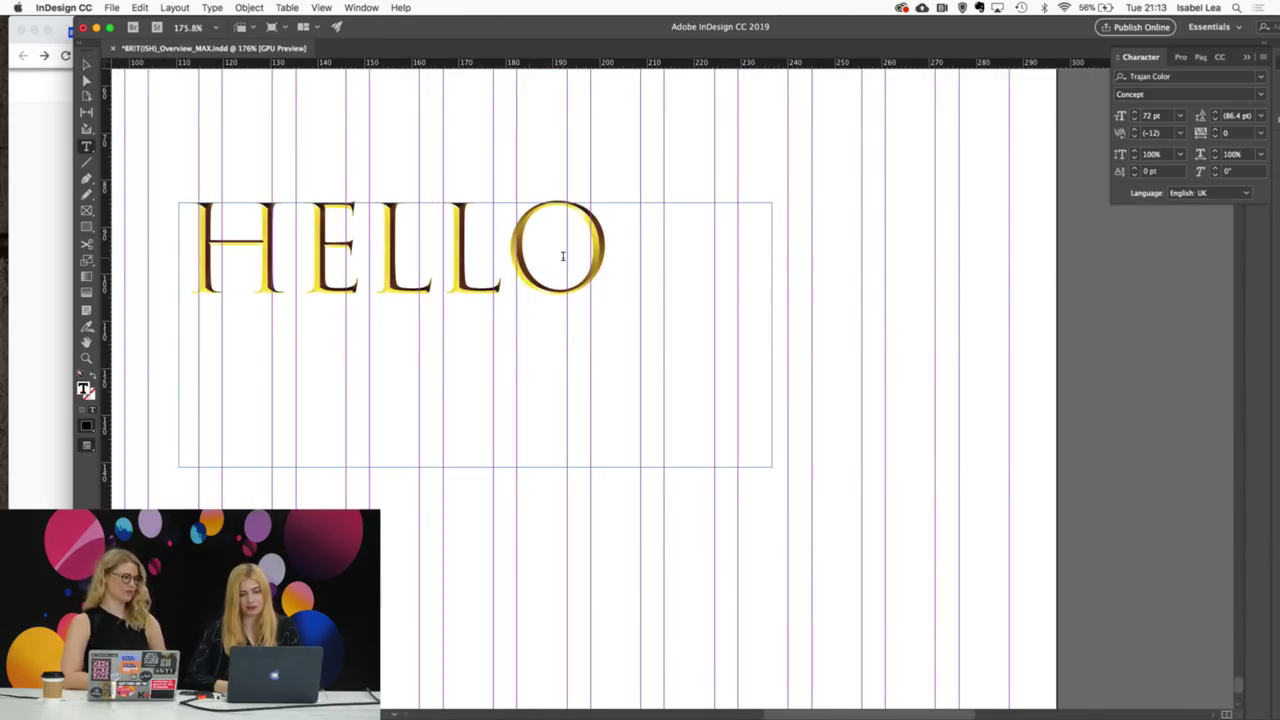
Step: Delete the HELLO test text frame
{"action": "left_click", "coordinate": [85, 65]}
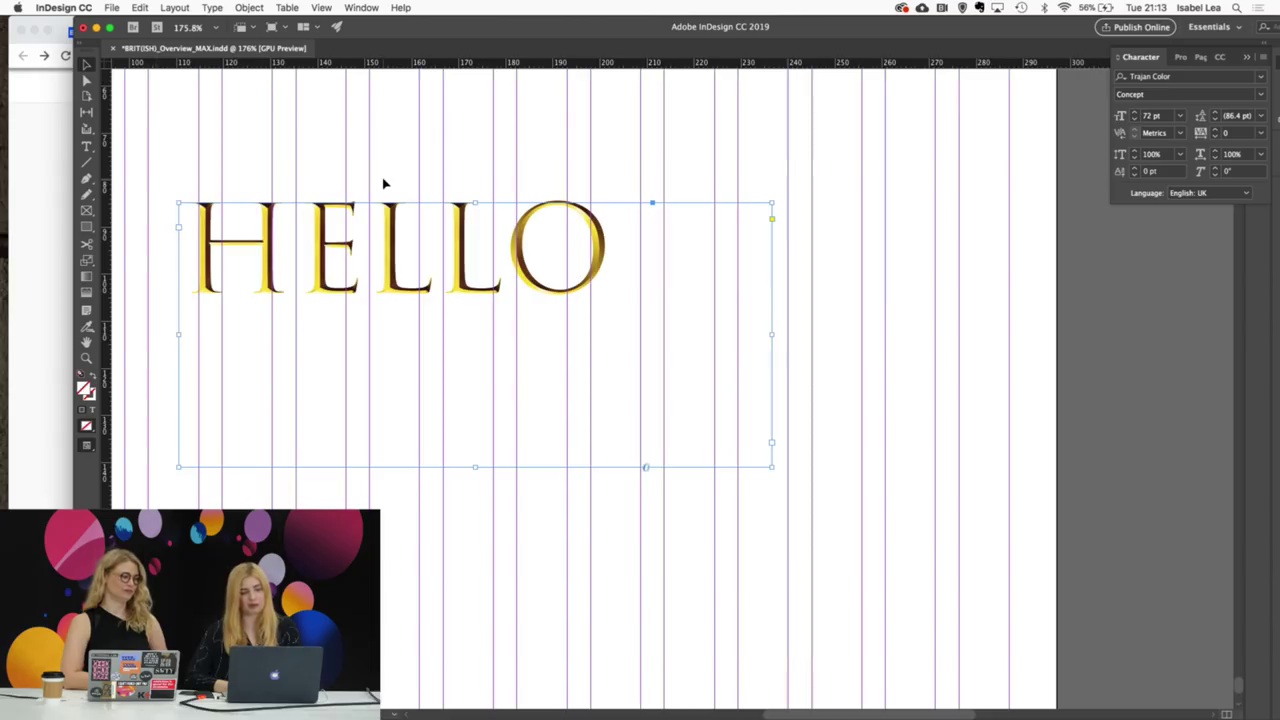
{"action": "scroll", "coordinate": [383, 183], "scroll_direction": "down", "scroll_amount": 2}
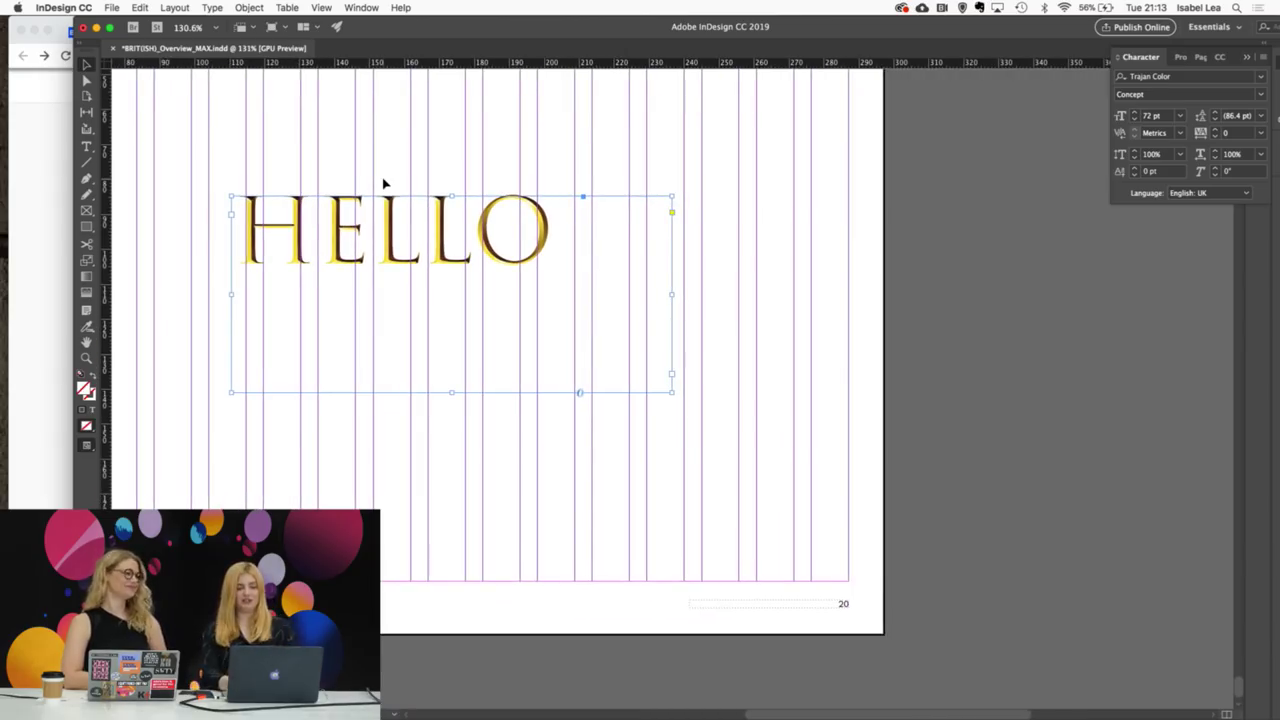
{"action": "key", "text": "Delete"}
{"action": "scroll", "coordinate": [546, 294], "scroll_direction": "down", "scroll_amount": 4}
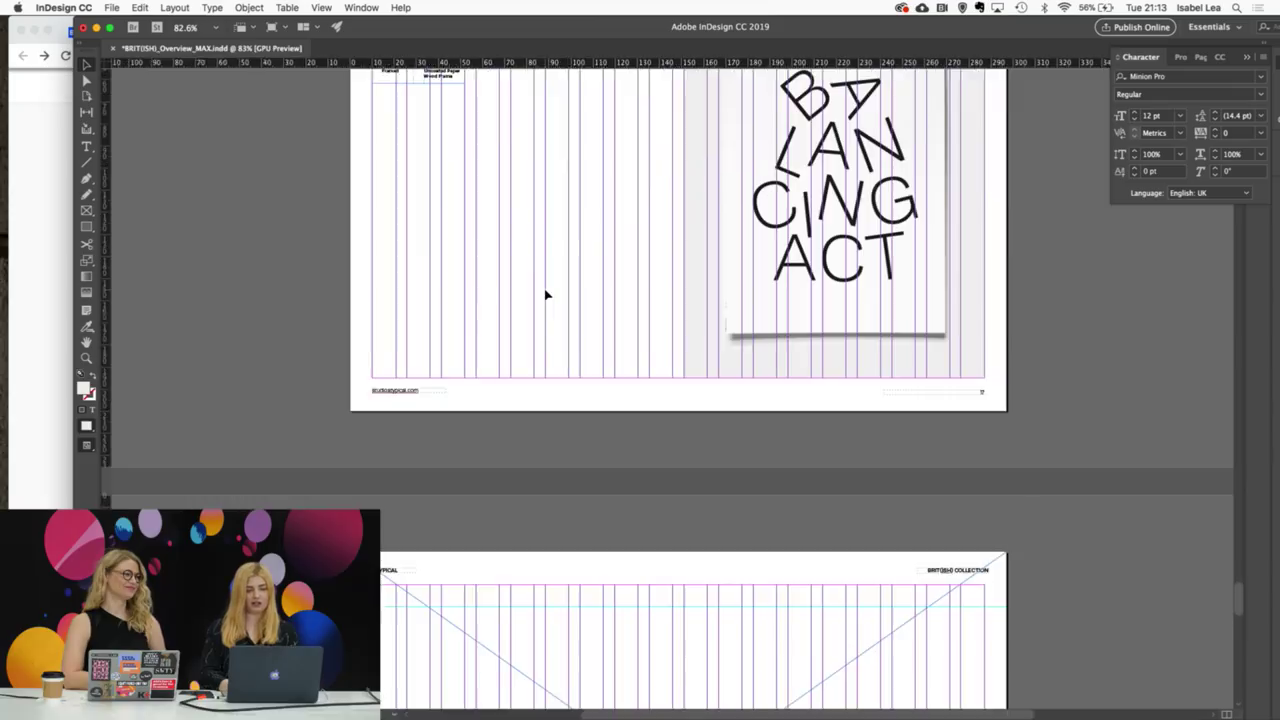
Step: Close the Character panel and widen the dock to label Layers, Links and PDF Comments
{"action": "scroll", "coordinate": [546, 294], "scroll_direction": "up", "scroll_amount": 10}
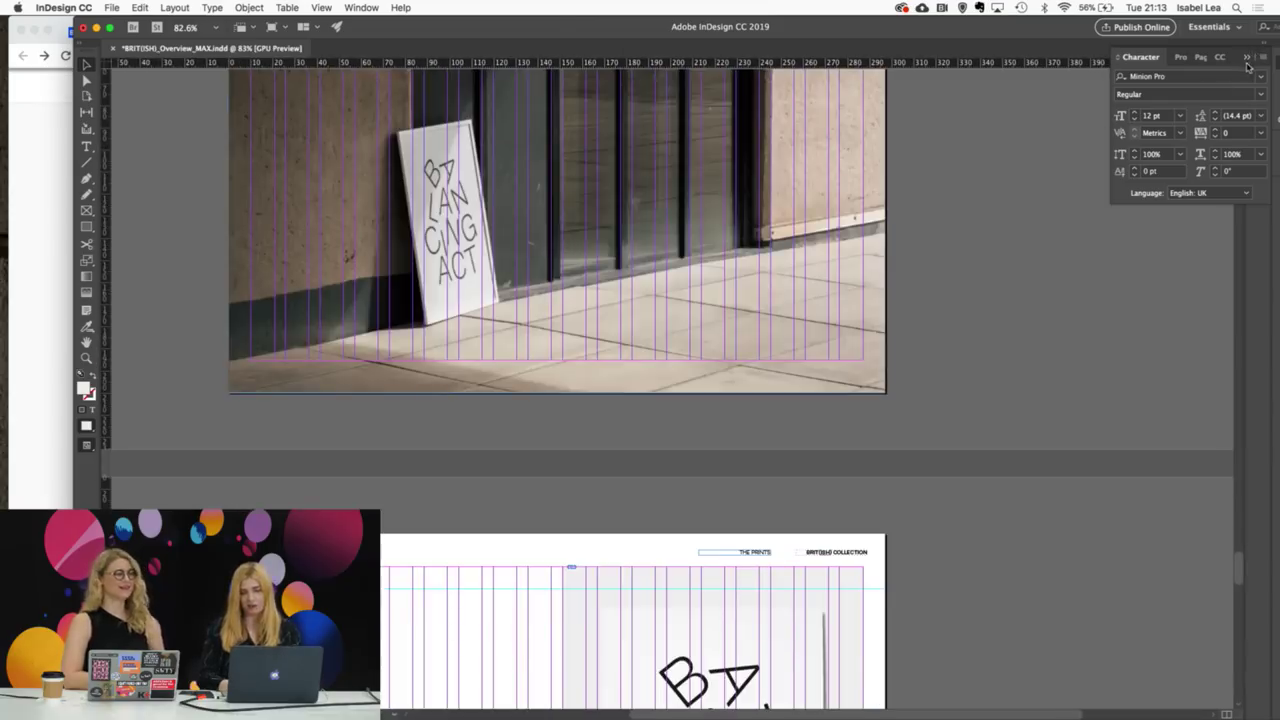
{"action": "left_click", "coordinate": [1247, 58]}
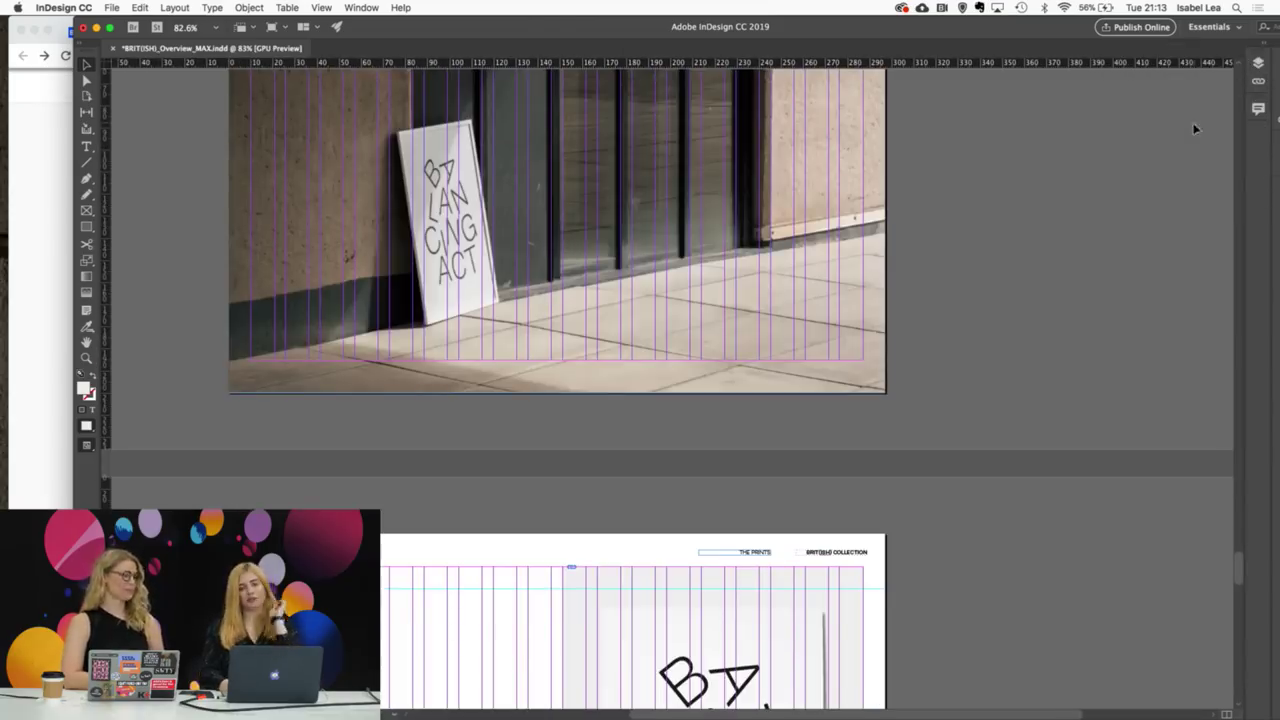
{"action": "left_click_drag", "start_coordinate": [1246, 134], "coordinate": [1153, 113]}
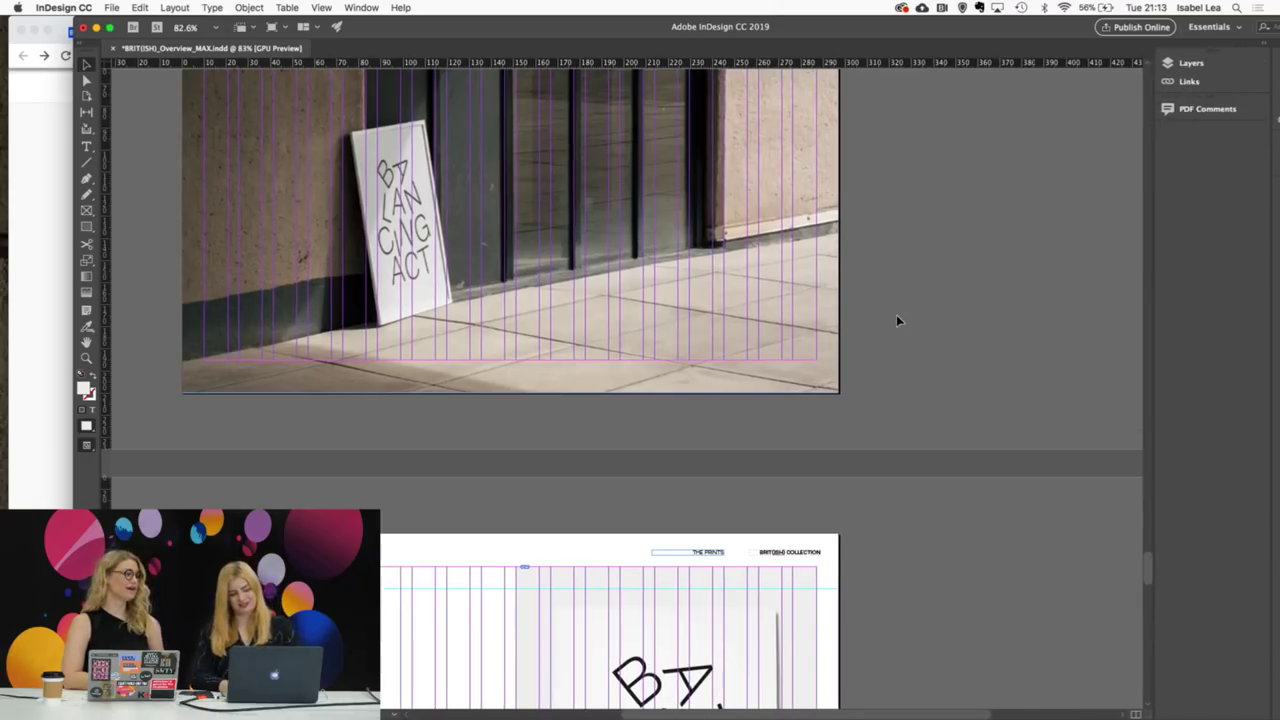
{"action": "scroll", "coordinate": [897, 320], "scroll_direction": "down", "scroll_amount": 4}
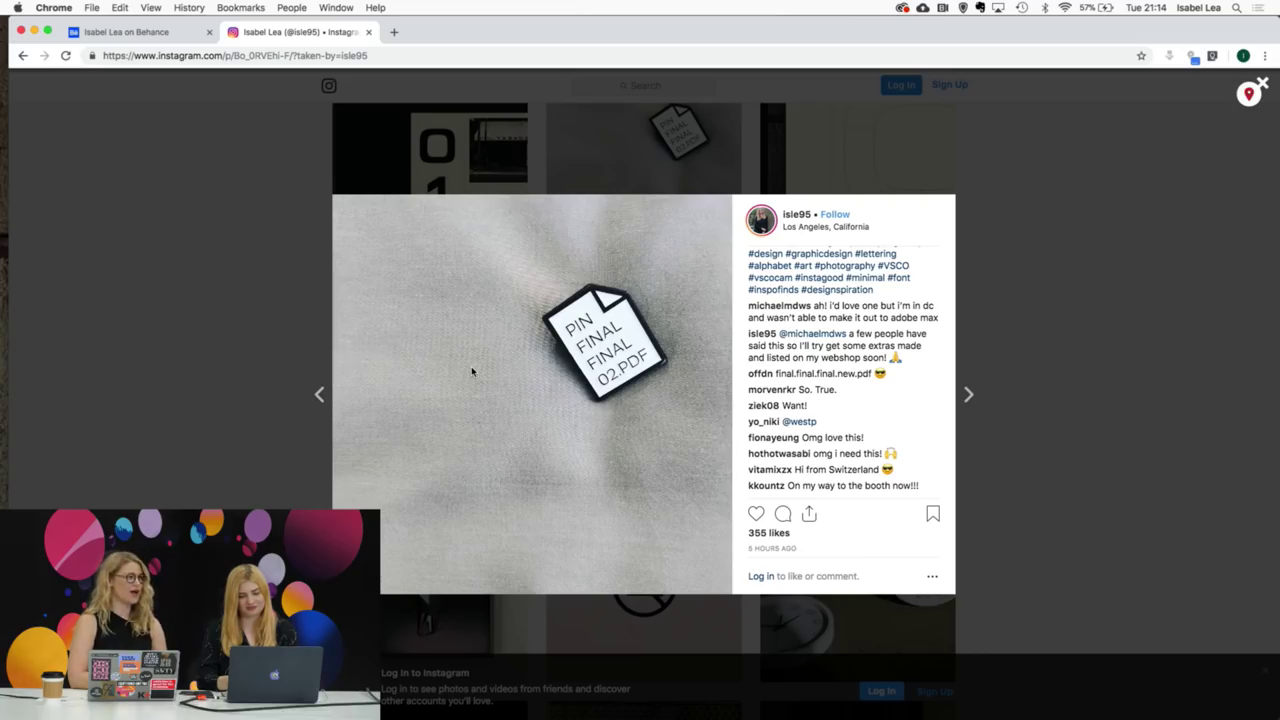
Step: Close the Instagram post to see the profile grid, then minimize Chrome
{"action": "left_click", "coordinate": [1148, 351]}
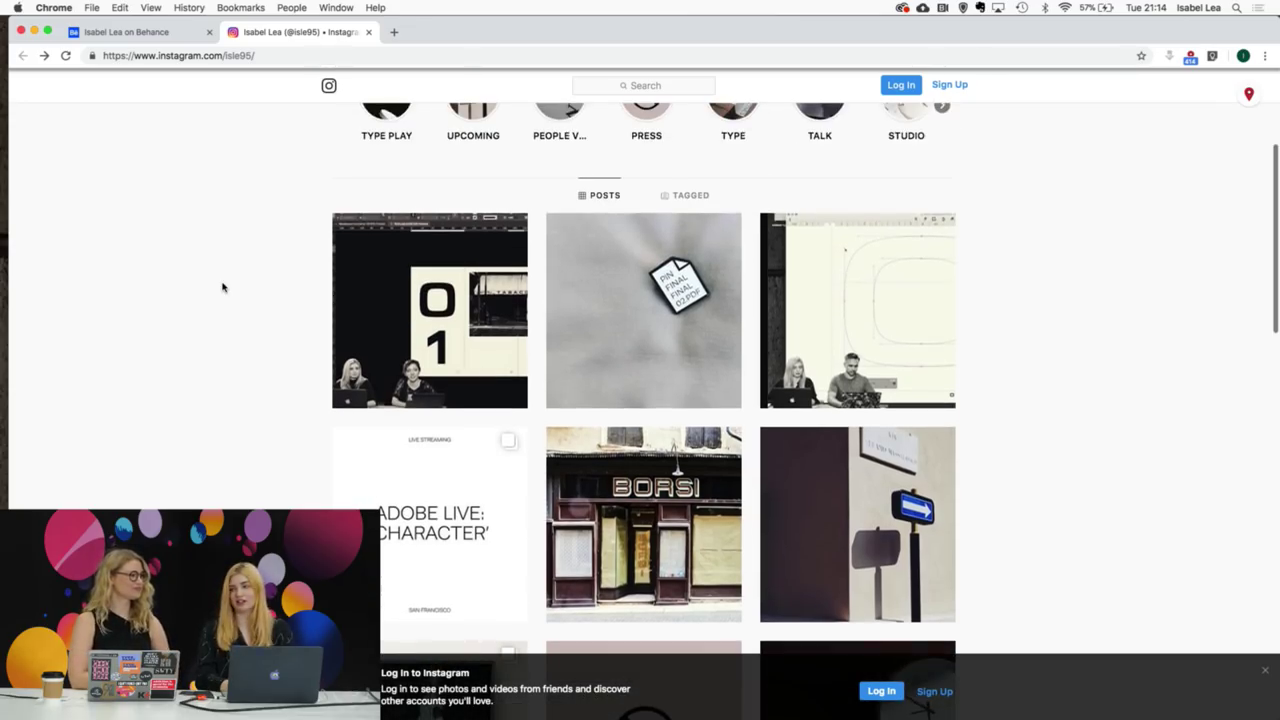
{"action": "scroll", "coordinate": [223, 285], "scroll_direction": "down", "scroll_amount": 1}
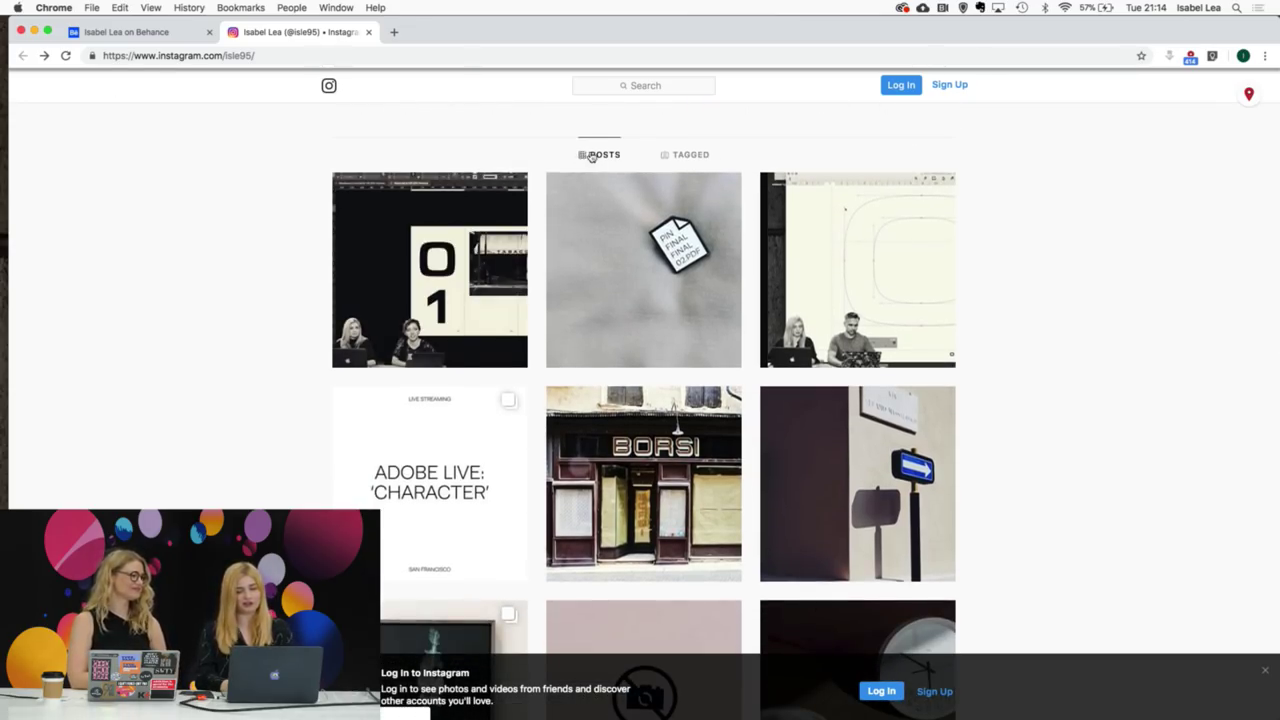
{"action": "left_click", "coordinate": [34, 31]}
{"action": "scroll", "coordinate": [929, 517], "scroll_direction": "down", "scroll_amount": 5}
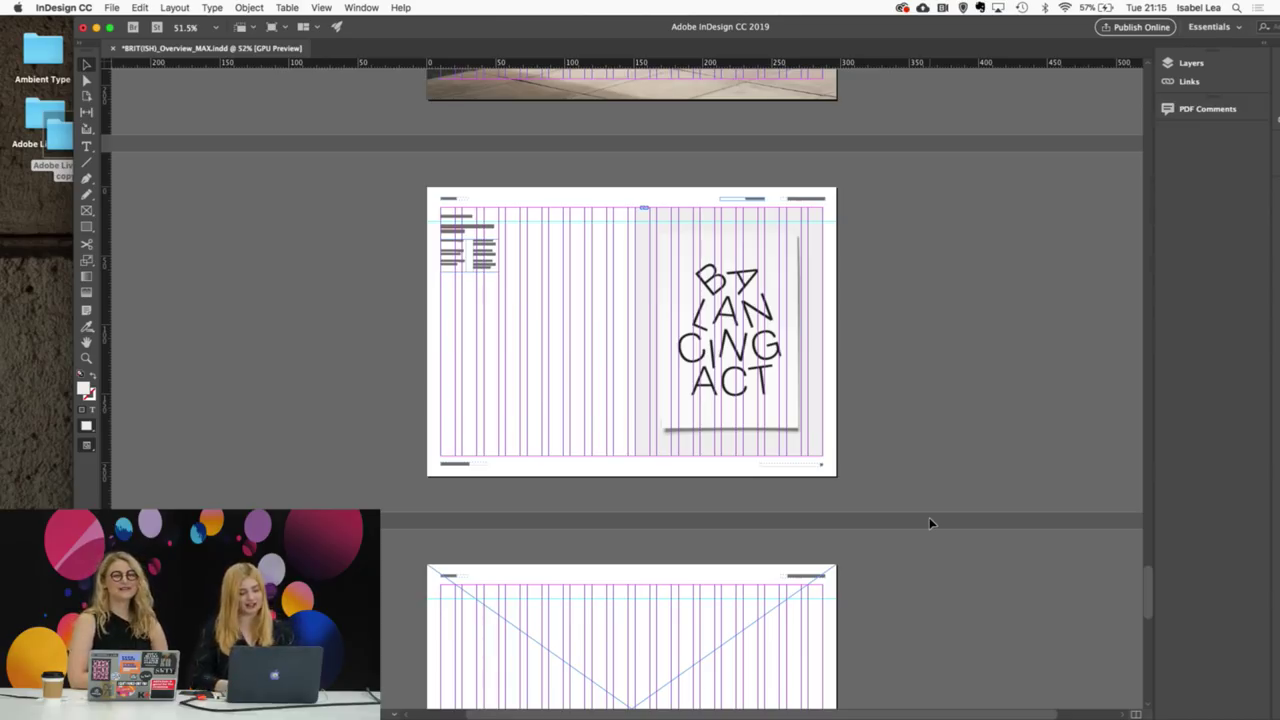
{"action": "scroll", "coordinate": [929, 517], "scroll_direction": "down", "scroll_amount": 12}
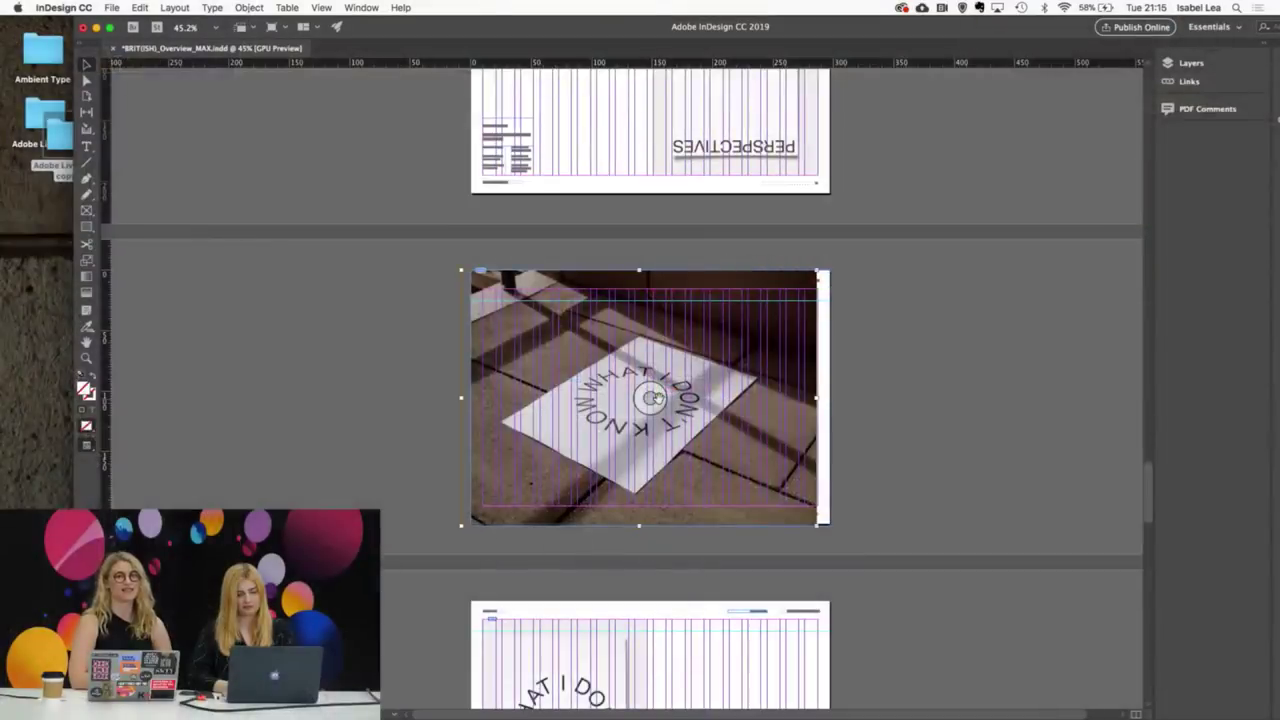
{"action": "key", "text": "super+alt+period"}
{"action": "key", "text": "super+alt+period"}
{"action": "key", "text": "super+alt+period"}
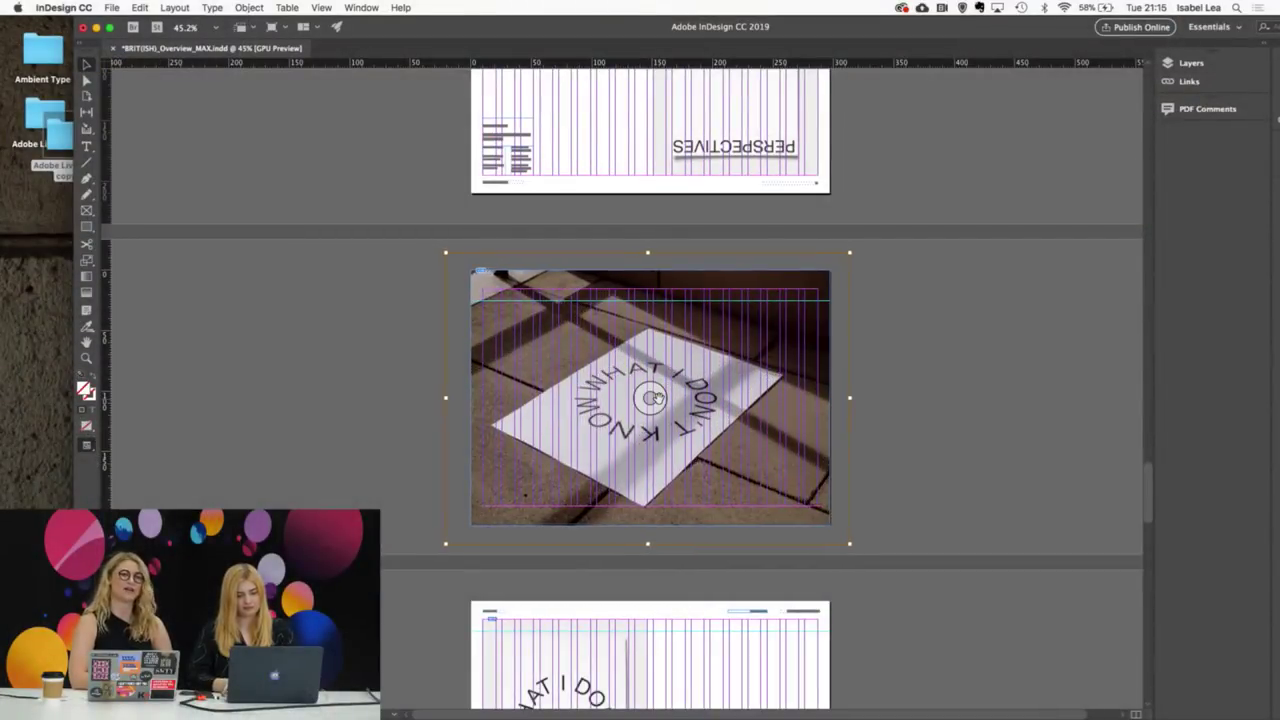
{"action": "left_click", "coordinate": [937, 428]}
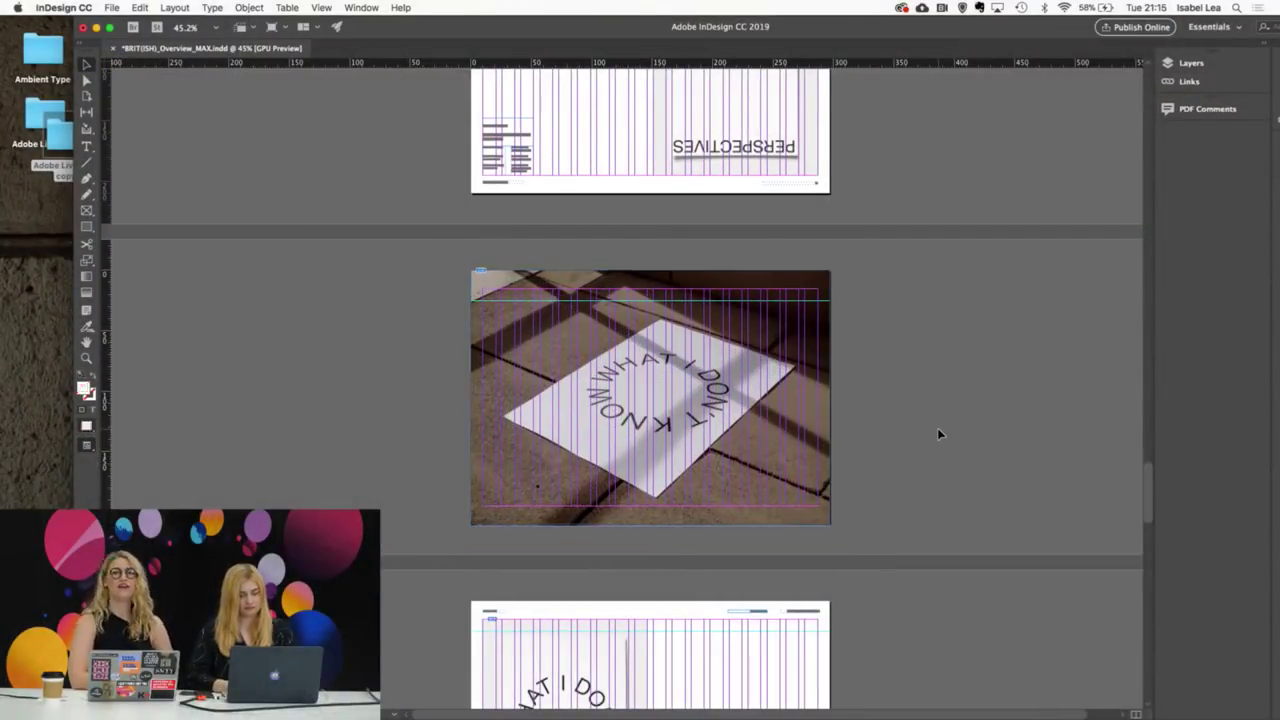
{"action": "key", "text": "shift+w"}
{"action": "left_click", "coordinate": [937, 428]}
{"action": "left_click", "coordinate": [937, 428]}
{"action": "left_click", "coordinate": [937, 428]}
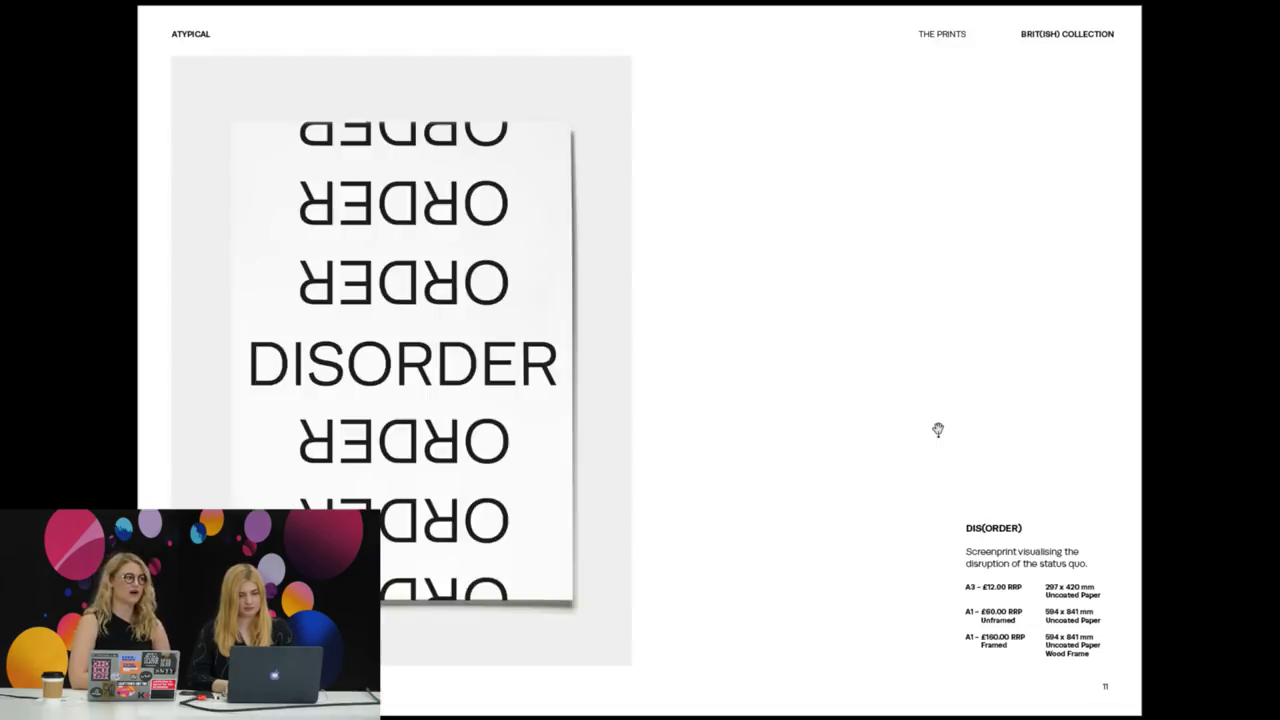
{"action": "left_click", "coordinate": [937, 428]}
{"action": "left_click", "coordinate": [937, 430]}
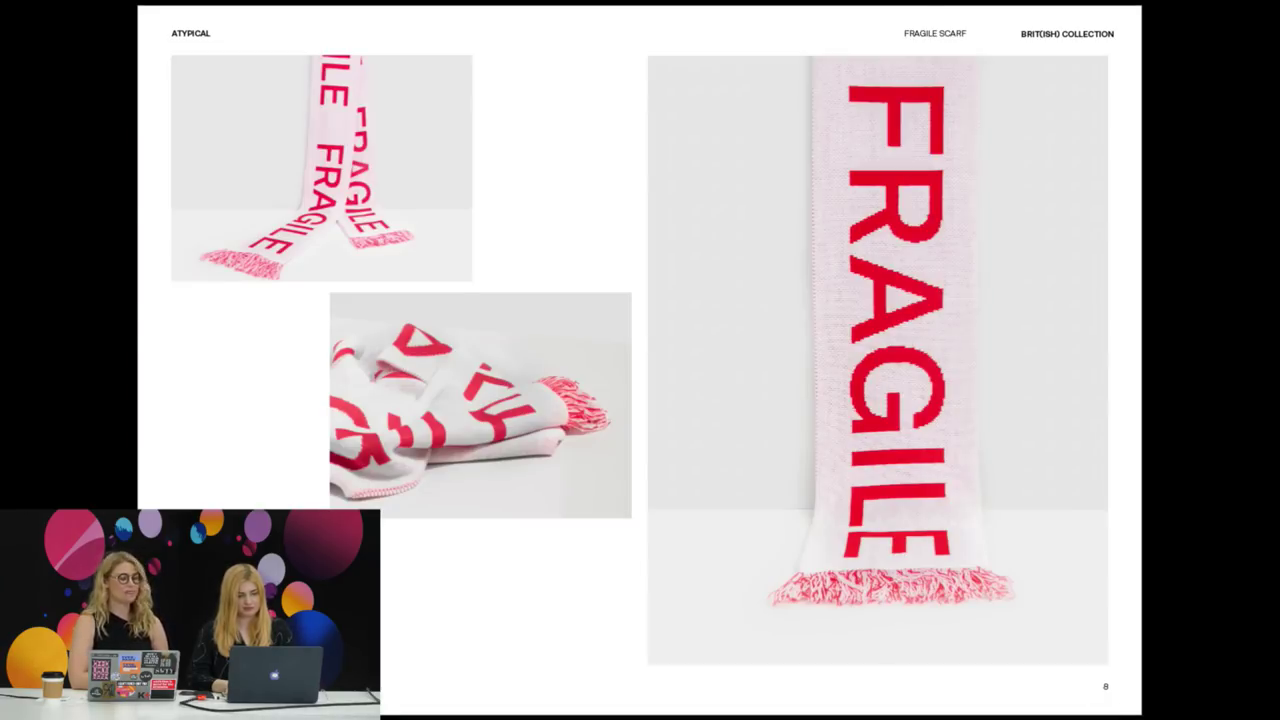
{"action": "left_click", "coordinate": [937, 430]}
{"action": "left_click", "coordinate": [937, 430]}
{"action": "left_click", "coordinate": [937, 430]}
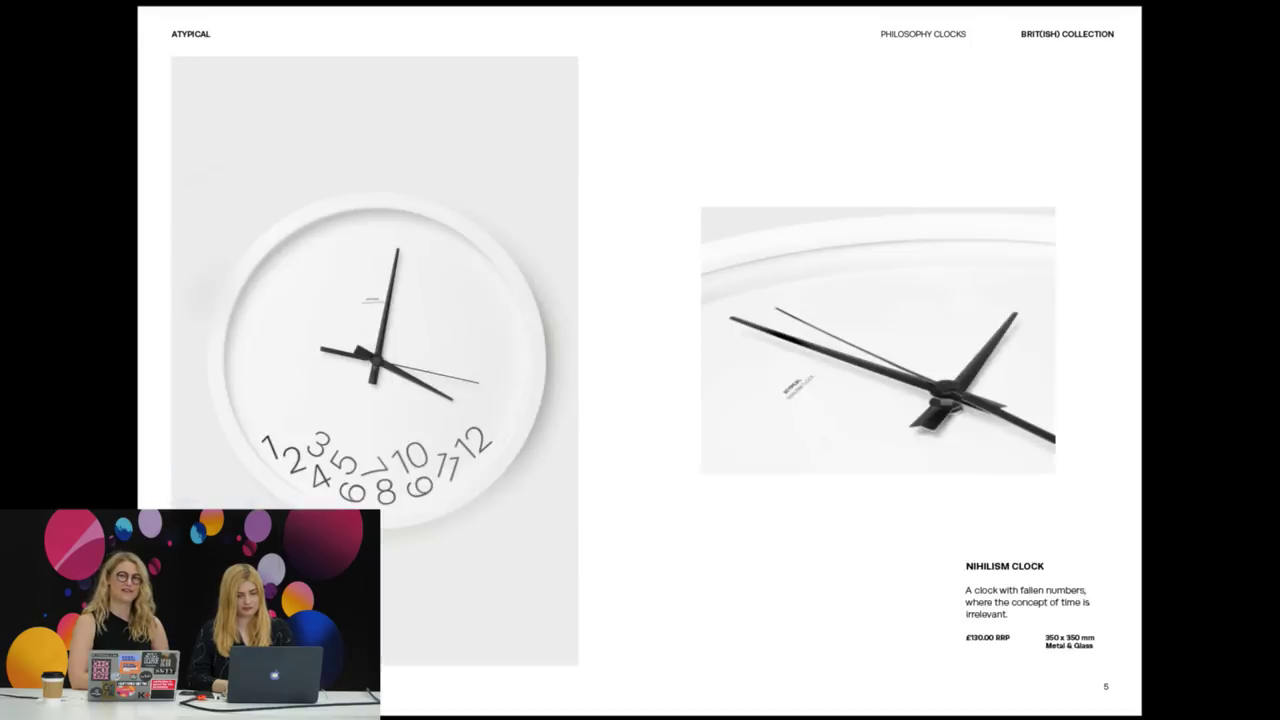
{"action": "left_click", "coordinate": [937, 430]}
{"action": "key", "text": "Escape"}
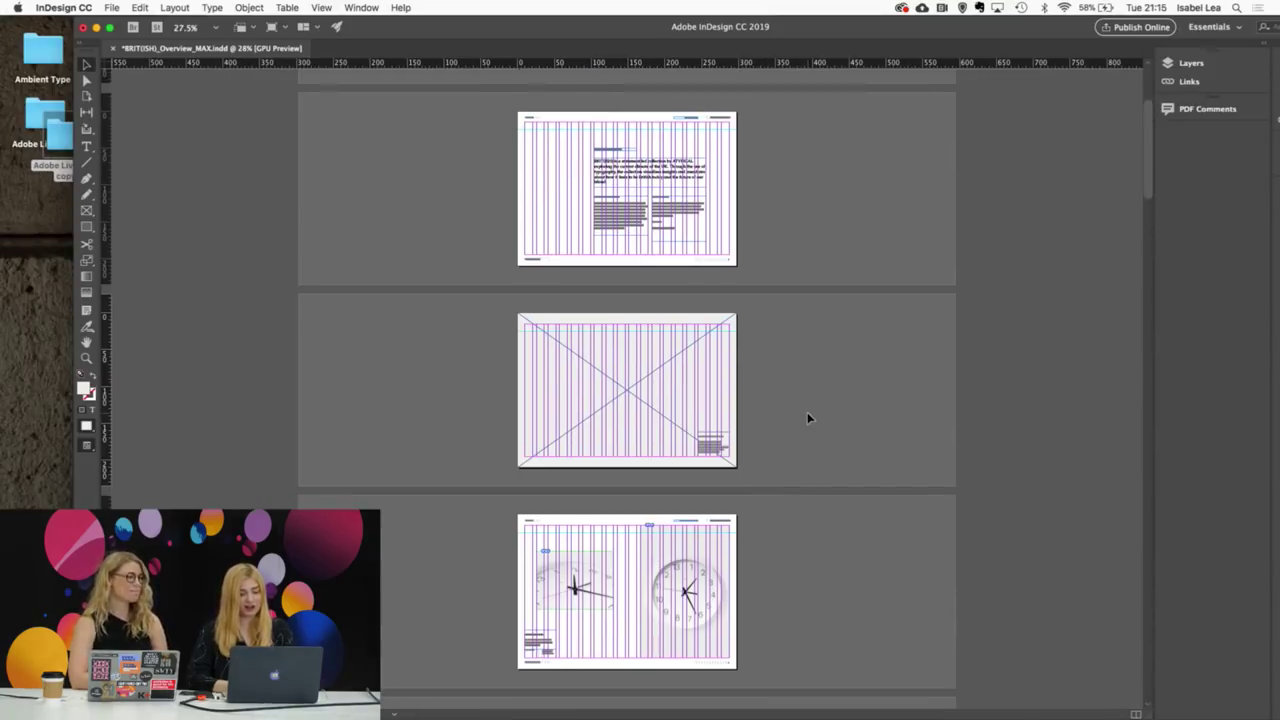
Step: Place clocks_5.jpg from Campaign Images into the empty image frame on the second spread
{"action": "key", "text": "ctrl+d"}
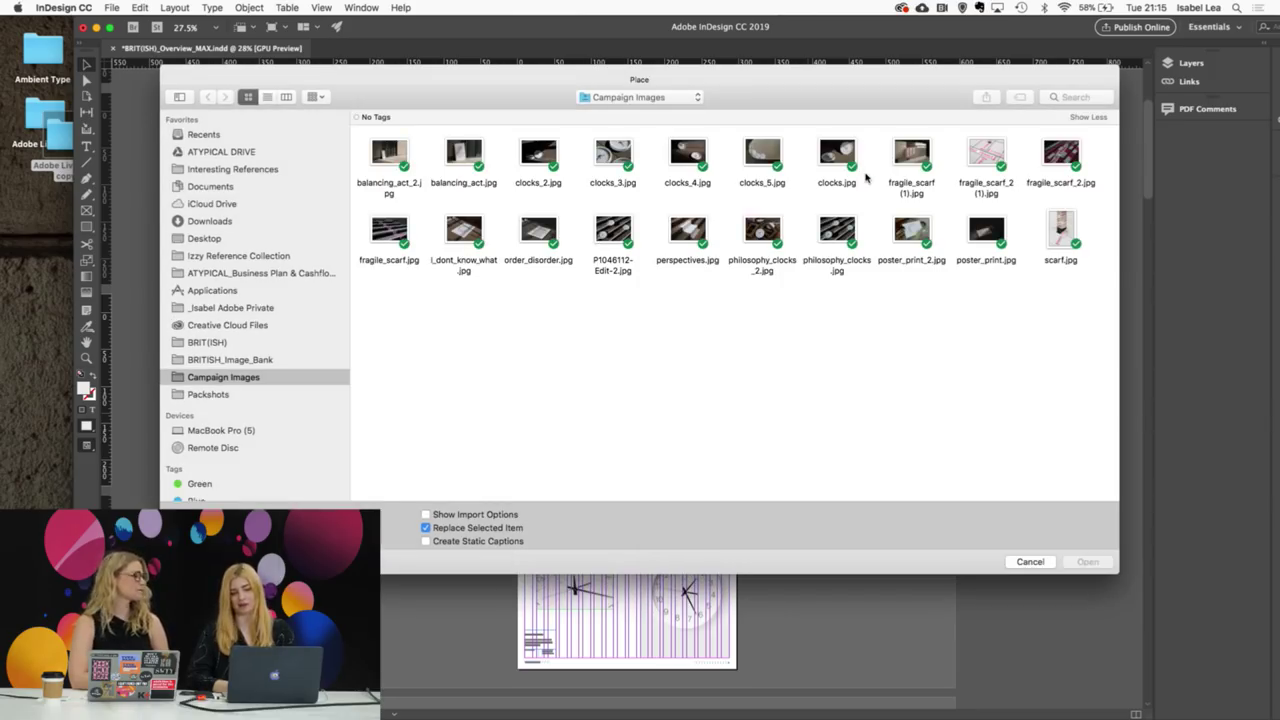
{"action": "left_click", "coordinate": [762, 155]}
{"action": "left_click", "coordinate": [1098, 562]}
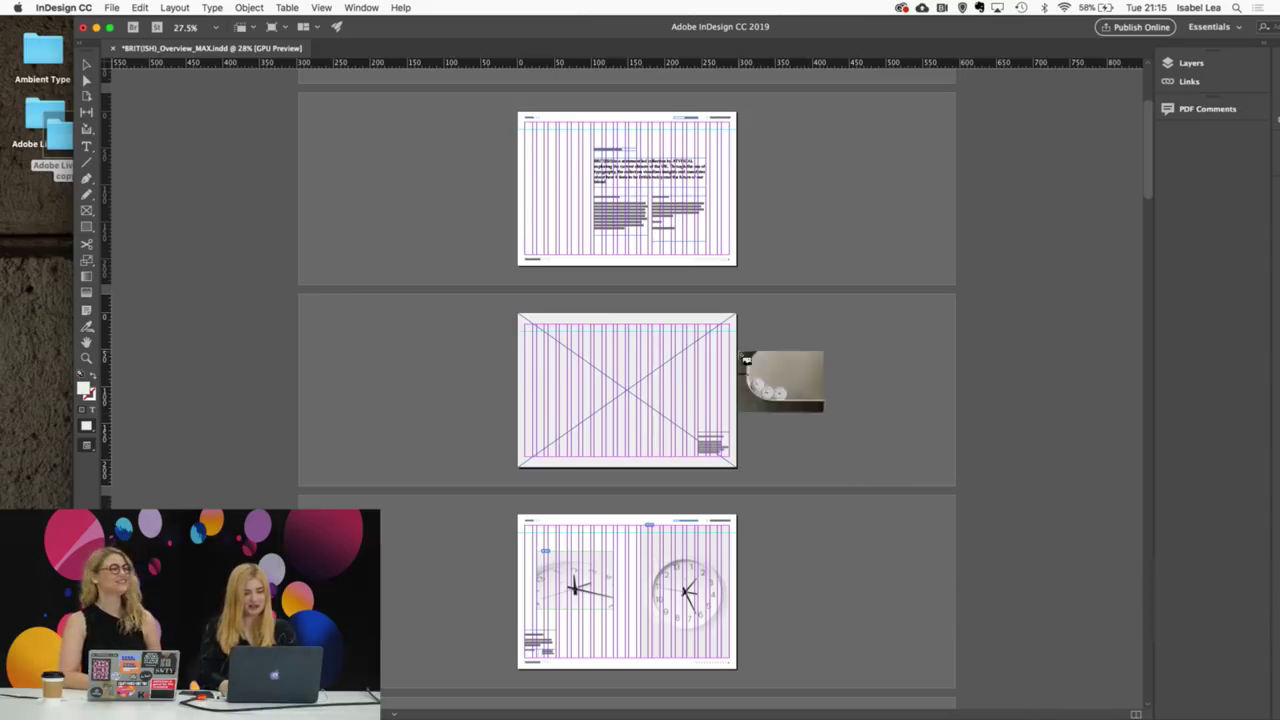
{"action": "left_click", "coordinate": [646, 337]}
{"action": "left_click", "coordinate": [803, 432]}
Step: Check the placed photo in Presentation mode, advancing two pages, then return to layout
{"action": "key", "text": "shift+w"}
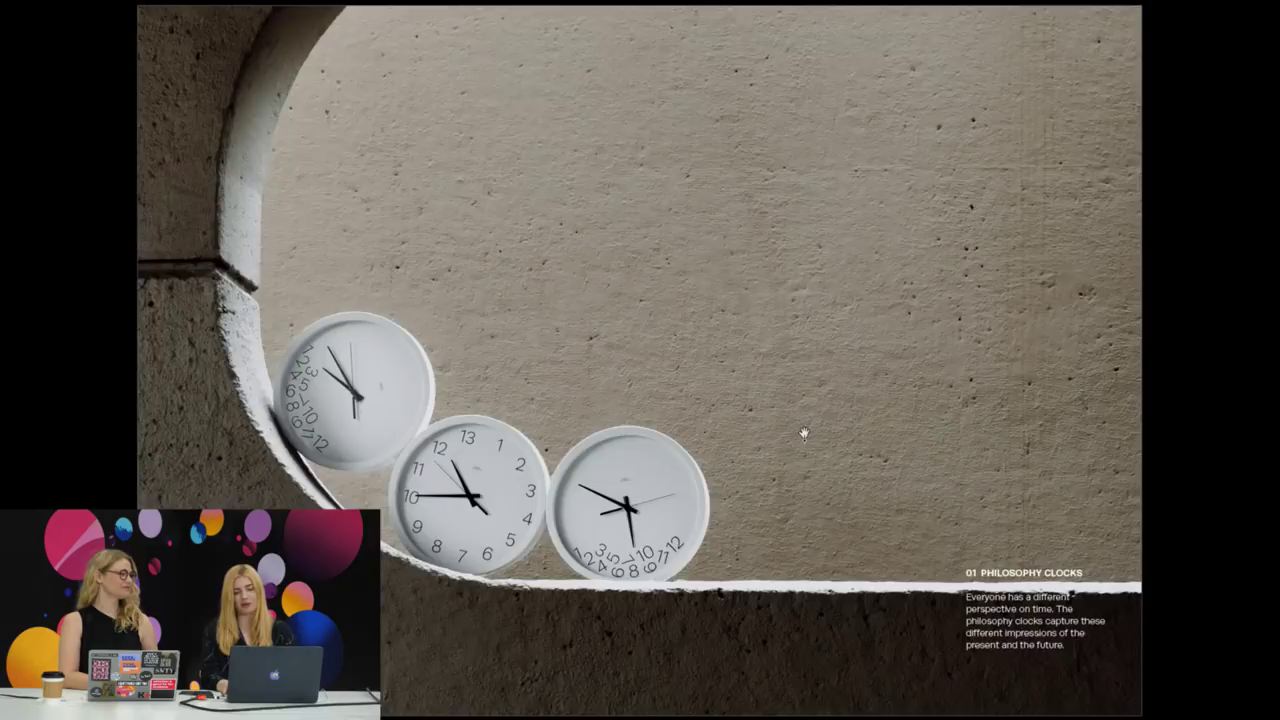
{"action": "key", "text": "Right"}
{"action": "key", "text": "Right"}
{"action": "key", "text": "Right"}
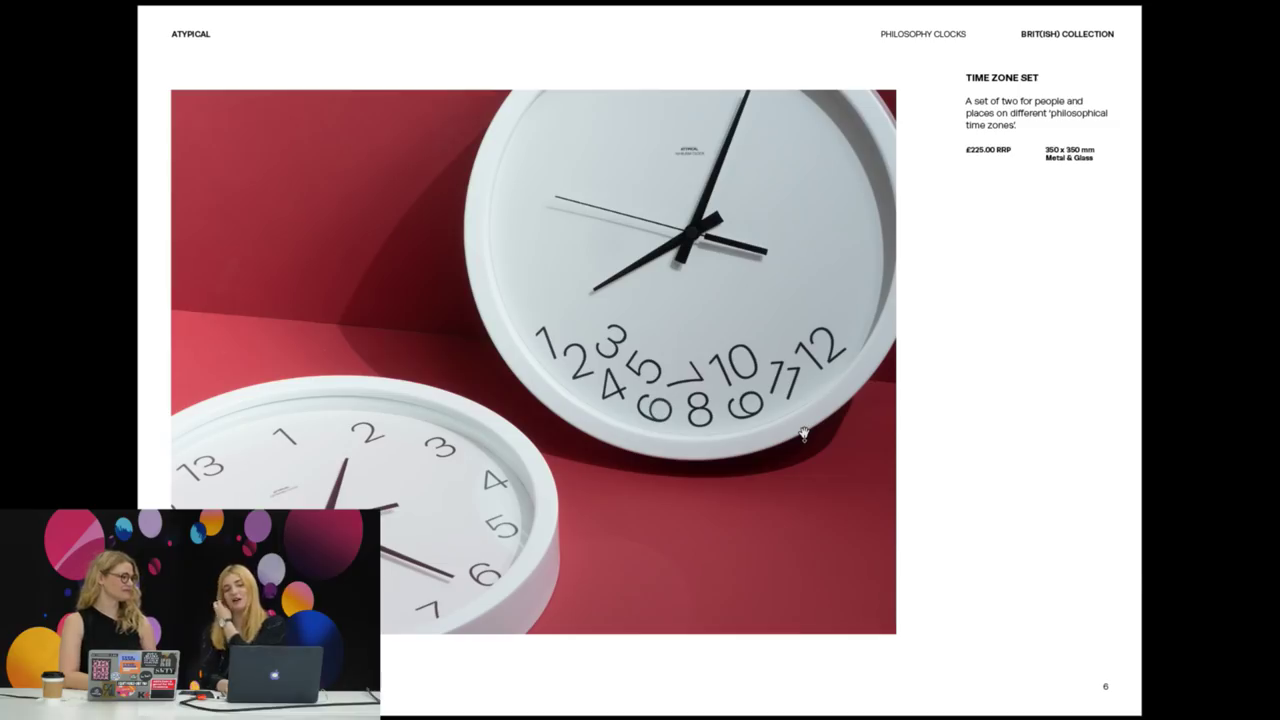
{"action": "key", "text": "Right"}
{"action": "key", "text": "Right"}
{"action": "key", "text": "Right"}
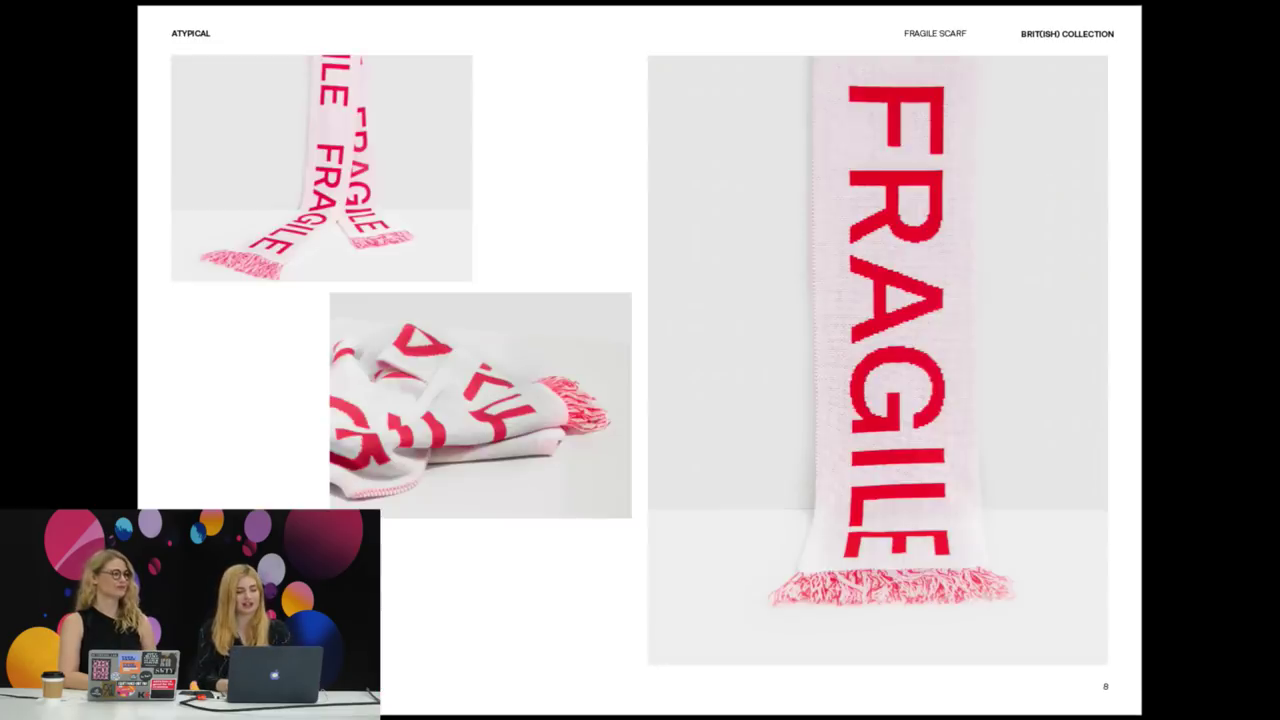
{"action": "key", "text": "Escape"}
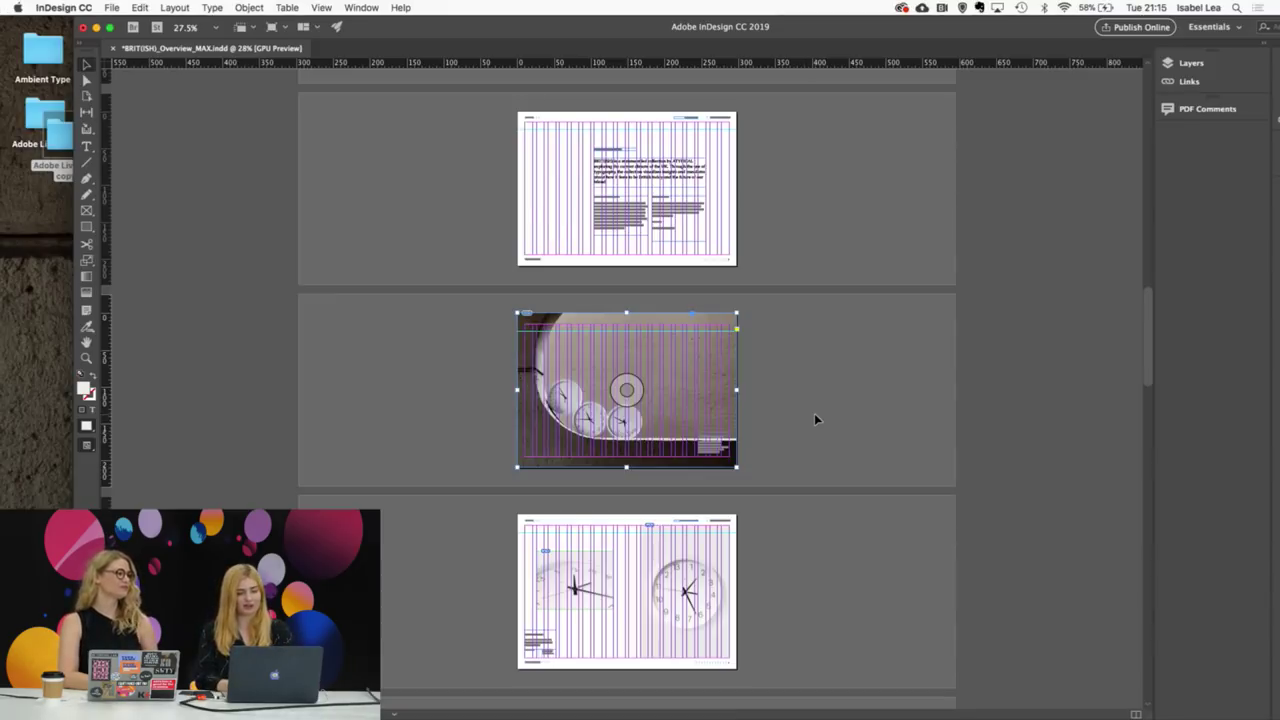
Step: Expand the panel dock, maximize the document window, and show A-, B-, C-Masters and 20 pages
{"action": "scroll", "coordinate": [814, 413], "scroll_direction": "down", "scroll_amount": 10}
{"action": "scroll", "coordinate": [814, 413], "scroll_direction": "up", "scroll_amount": 2}
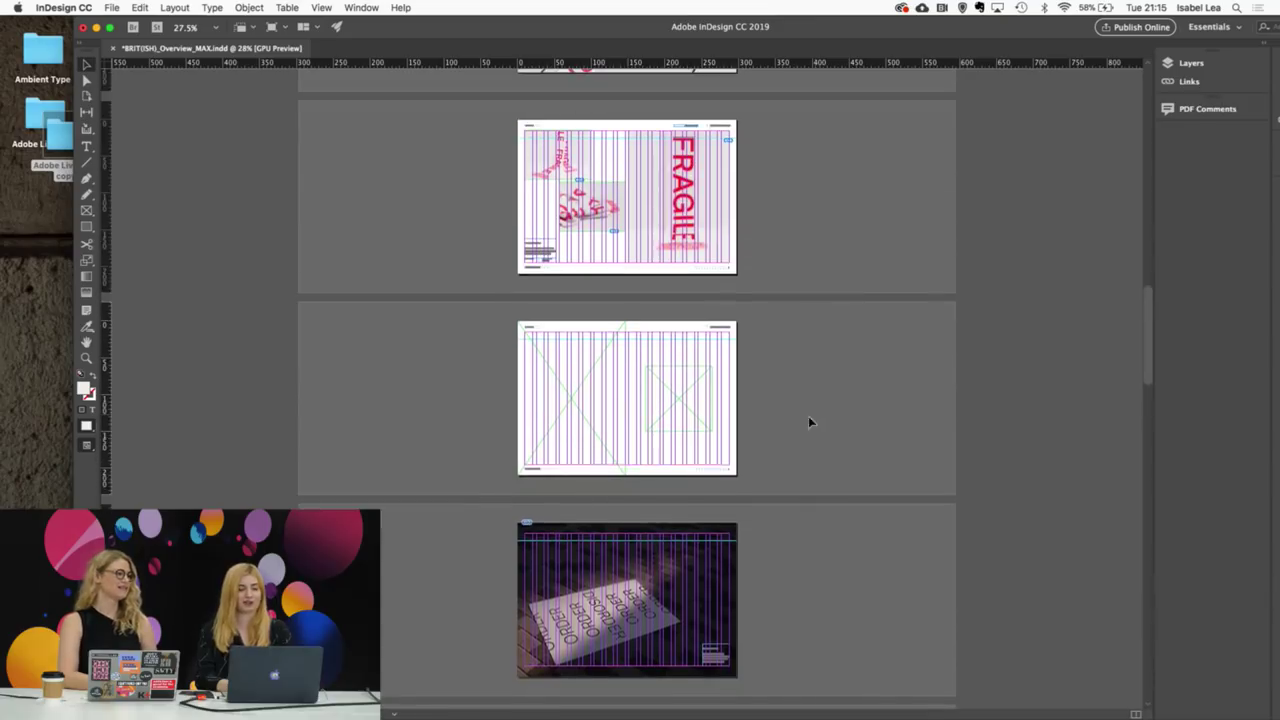
{"action": "left_click", "coordinate": [1267, 48]}
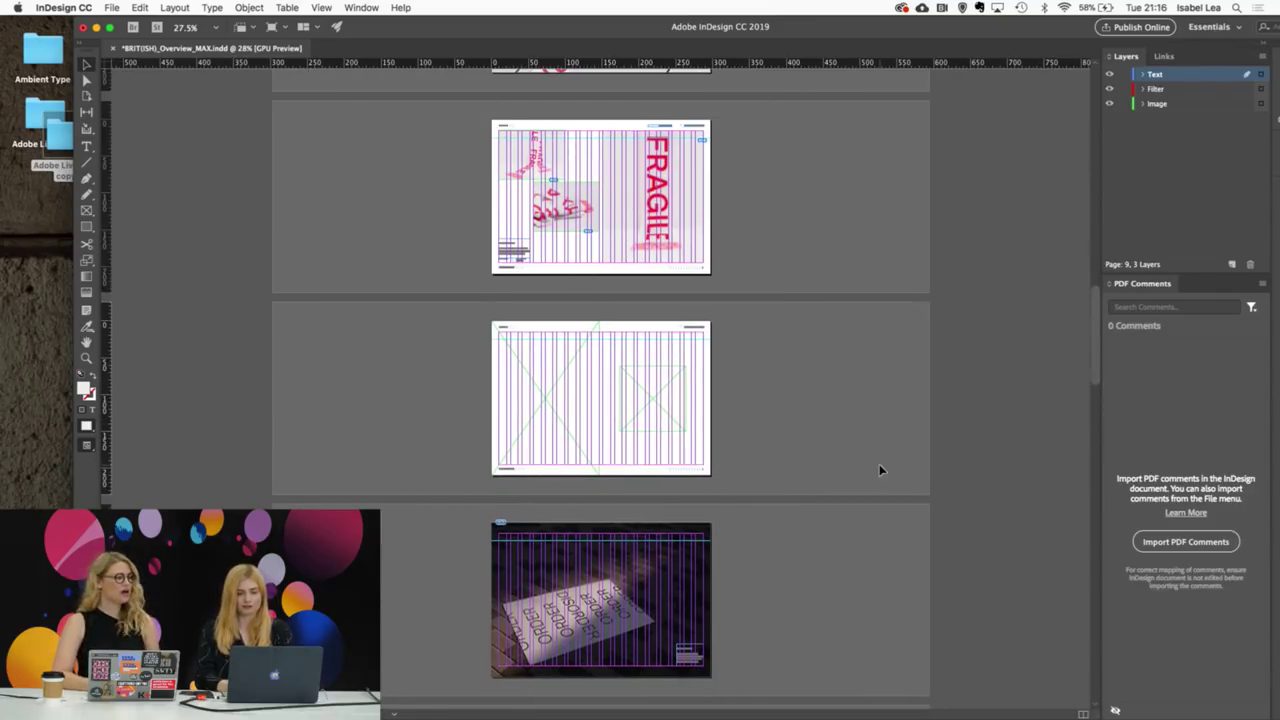
{"action": "left_click", "coordinate": [1268, 58]}
{"action": "left_click", "coordinate": [1201, 297]}
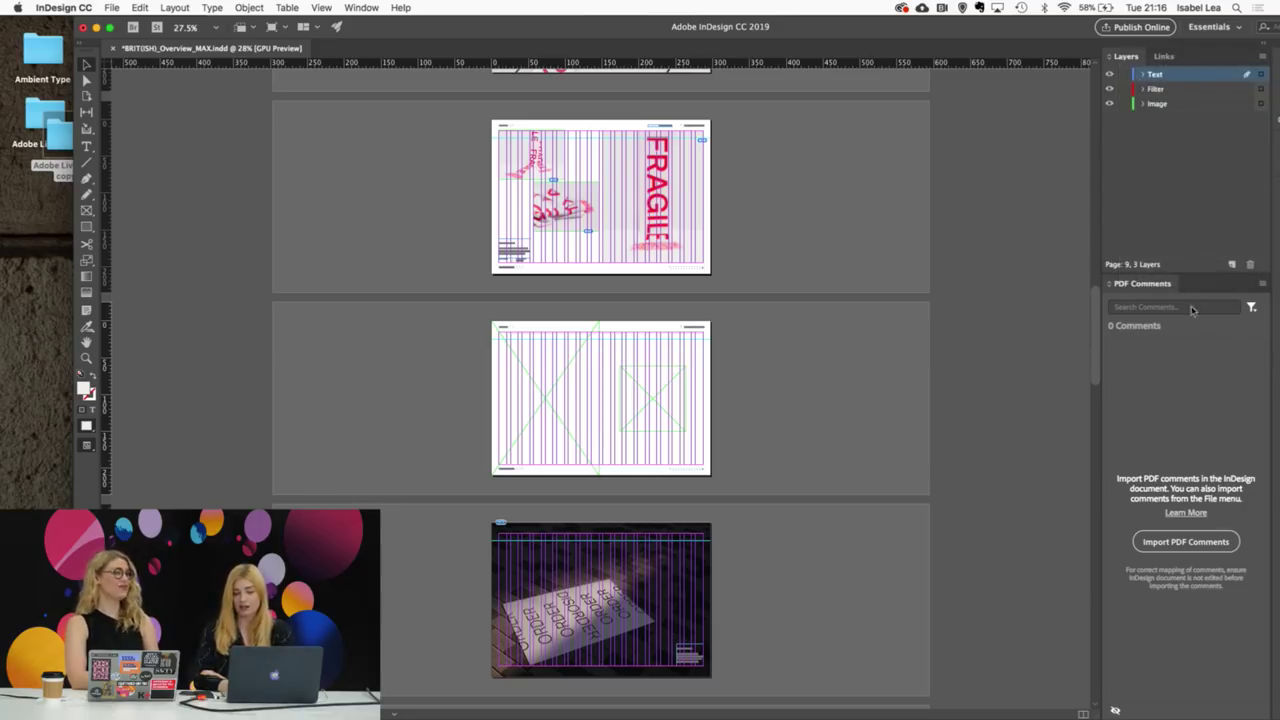
{"action": "double_click", "coordinate": [1080, 33]}
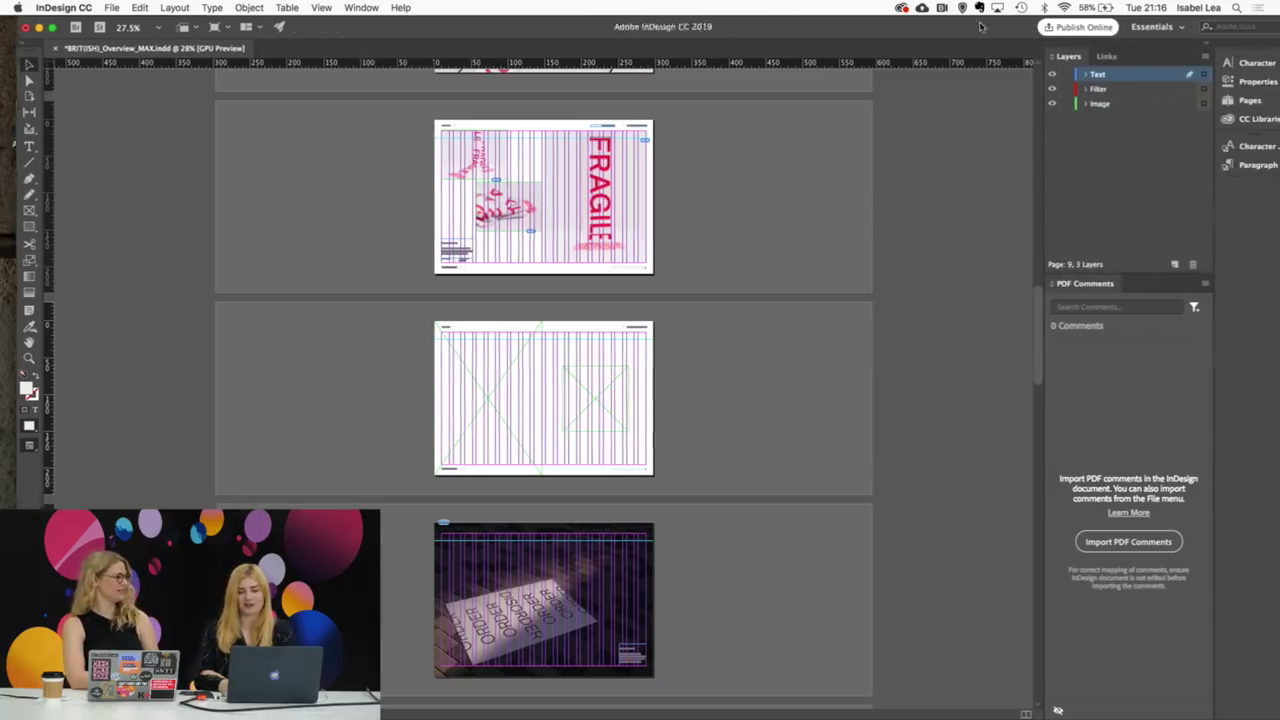
{"action": "left_click", "coordinate": [1203, 100]}
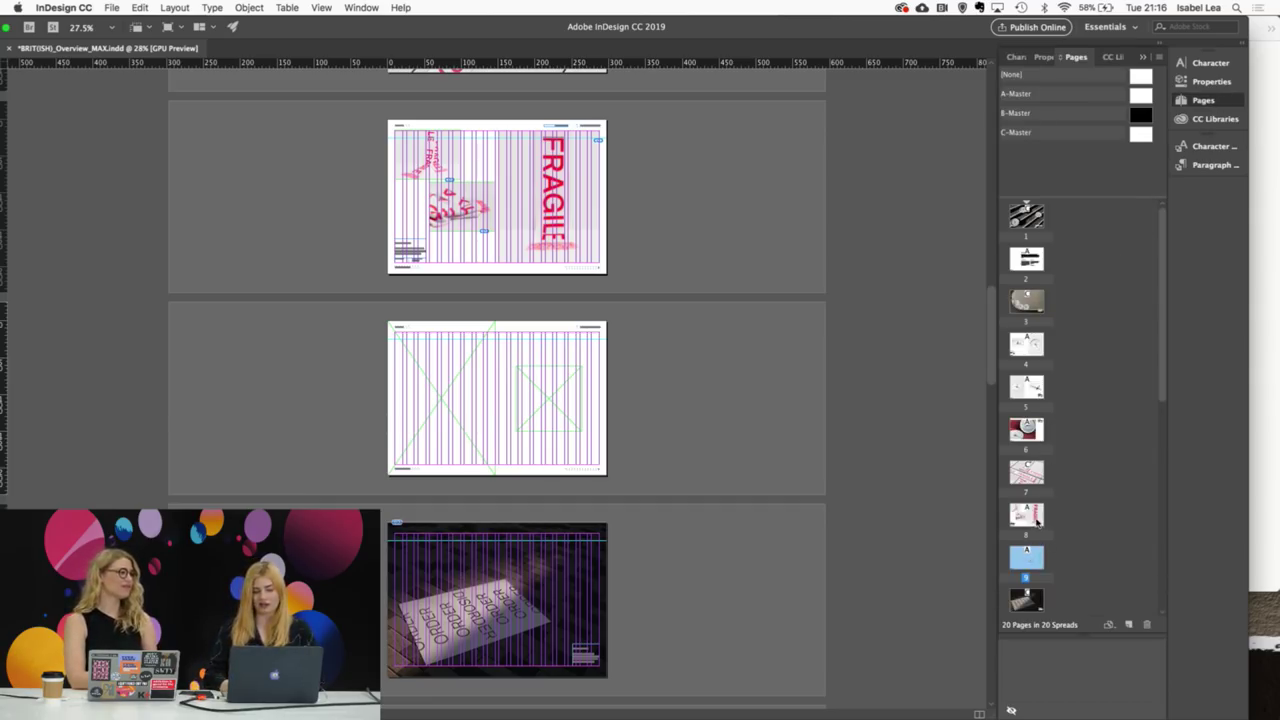
Step: Delete the blank page 9 of empty frames, confirming the warning
{"action": "double_click", "coordinate": [1037, 520]}
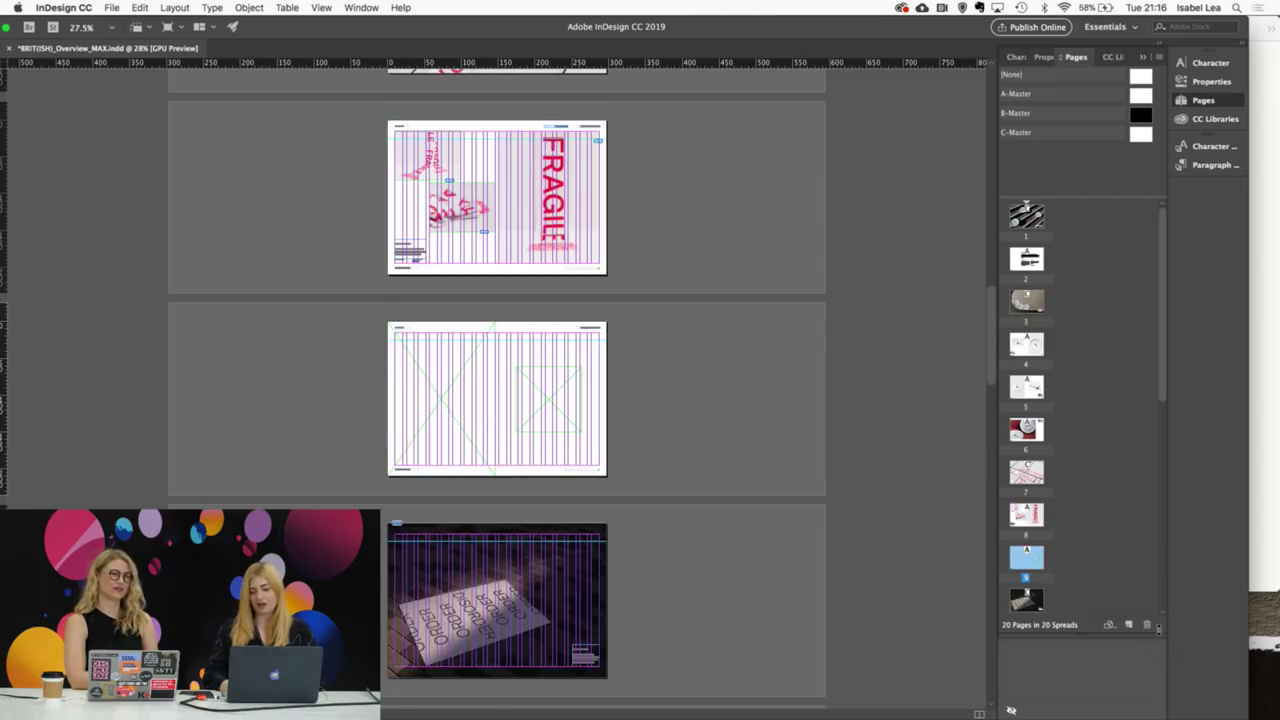
{"action": "left_click", "coordinate": [1148, 625]}
{"action": "left_click", "coordinate": [780, 400]}
{"action": "scroll", "coordinate": [740, 514], "scroll_direction": "up", "scroll_amount": 10}
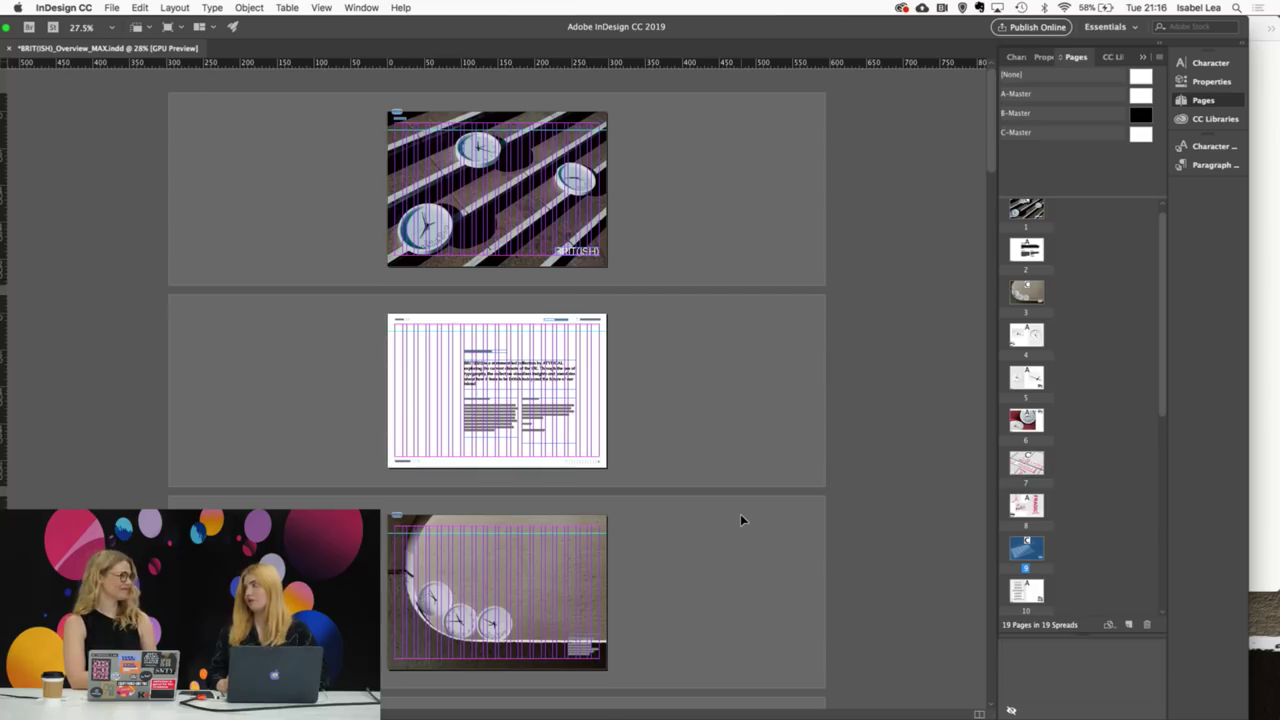
{"action": "scroll", "coordinate": [740, 514], "scroll_direction": "down", "scroll_amount": 10}
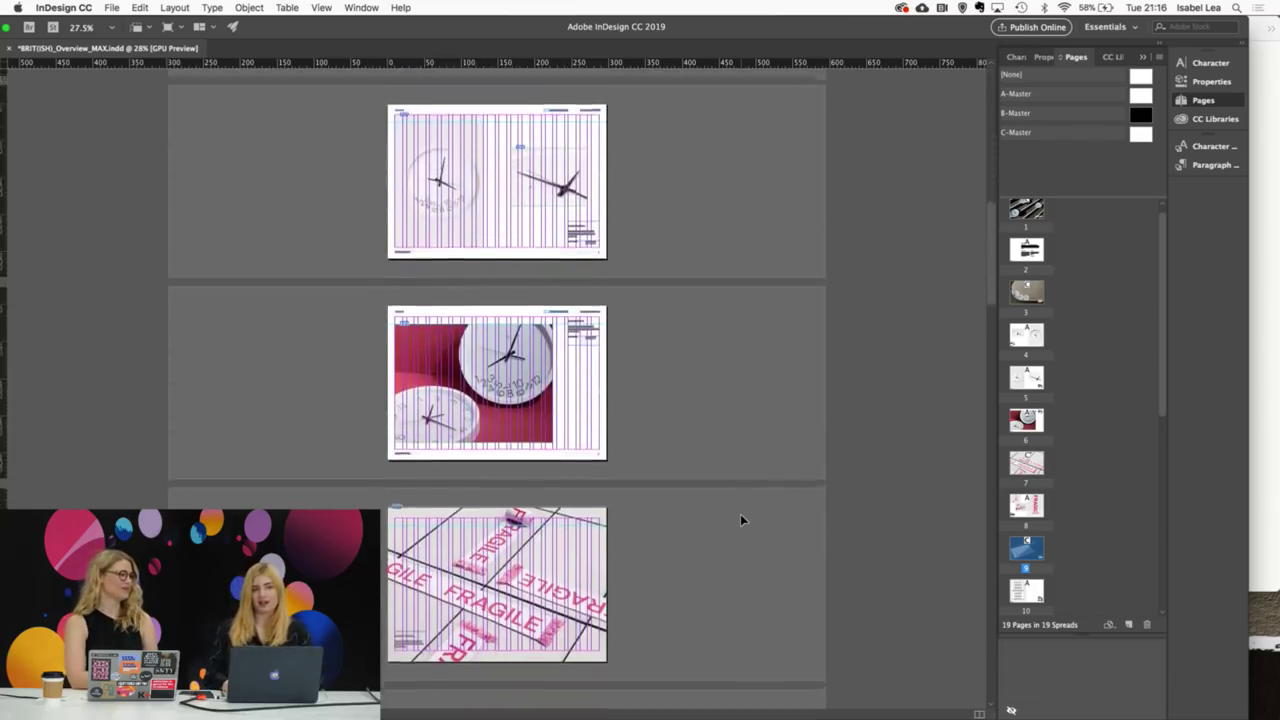
{"action": "scroll", "coordinate": [740, 514], "scroll_direction": "down", "scroll_amount": 10}
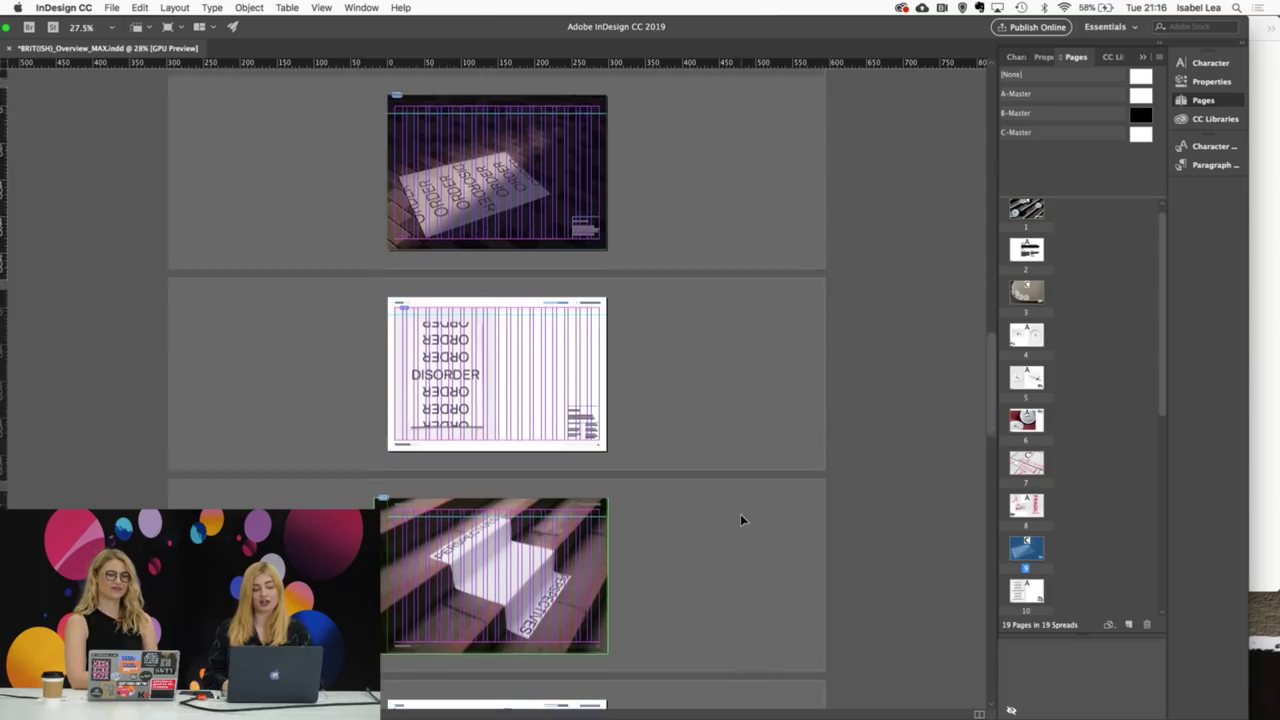
Step: Review the 19 remaining pages in Preview mode, zoom in, then restore guides
{"action": "key", "text": "w"}
{"action": "scroll", "coordinate": [673, 345], "scroll_direction": "down", "scroll_amount": 5}
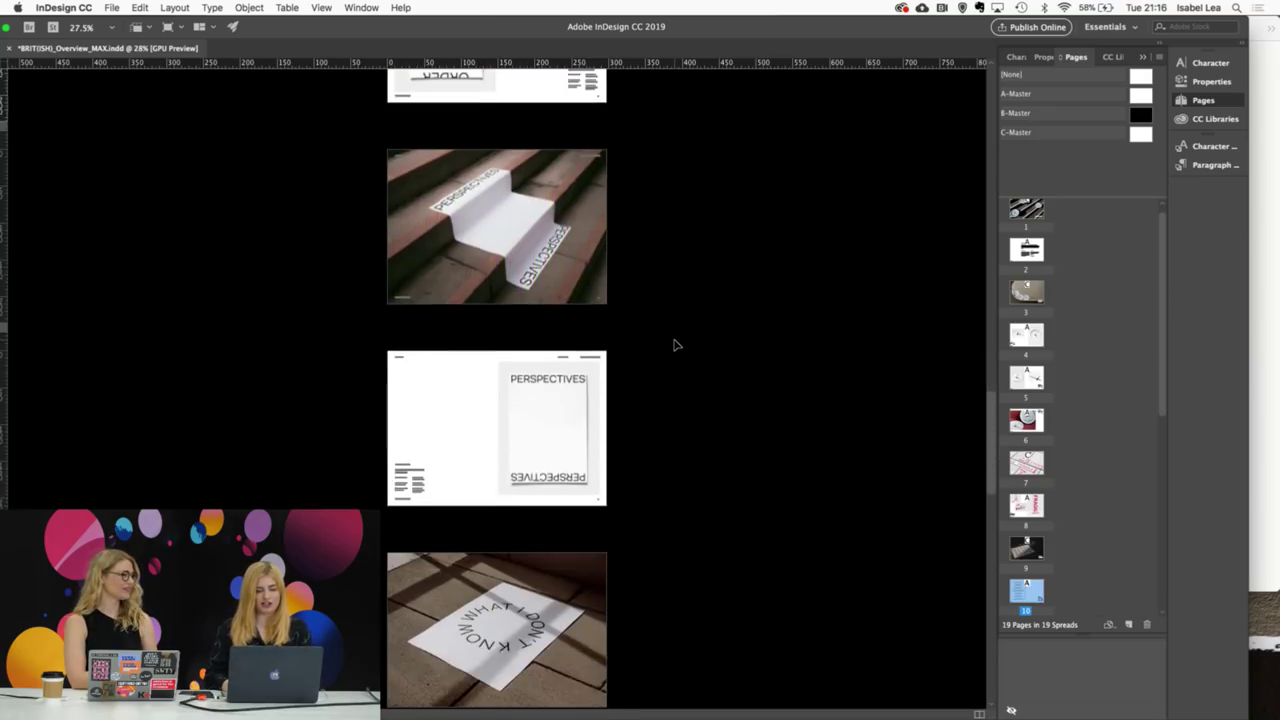
{"action": "scroll", "coordinate": [673, 345], "scroll_direction": "down", "scroll_amount": 2}
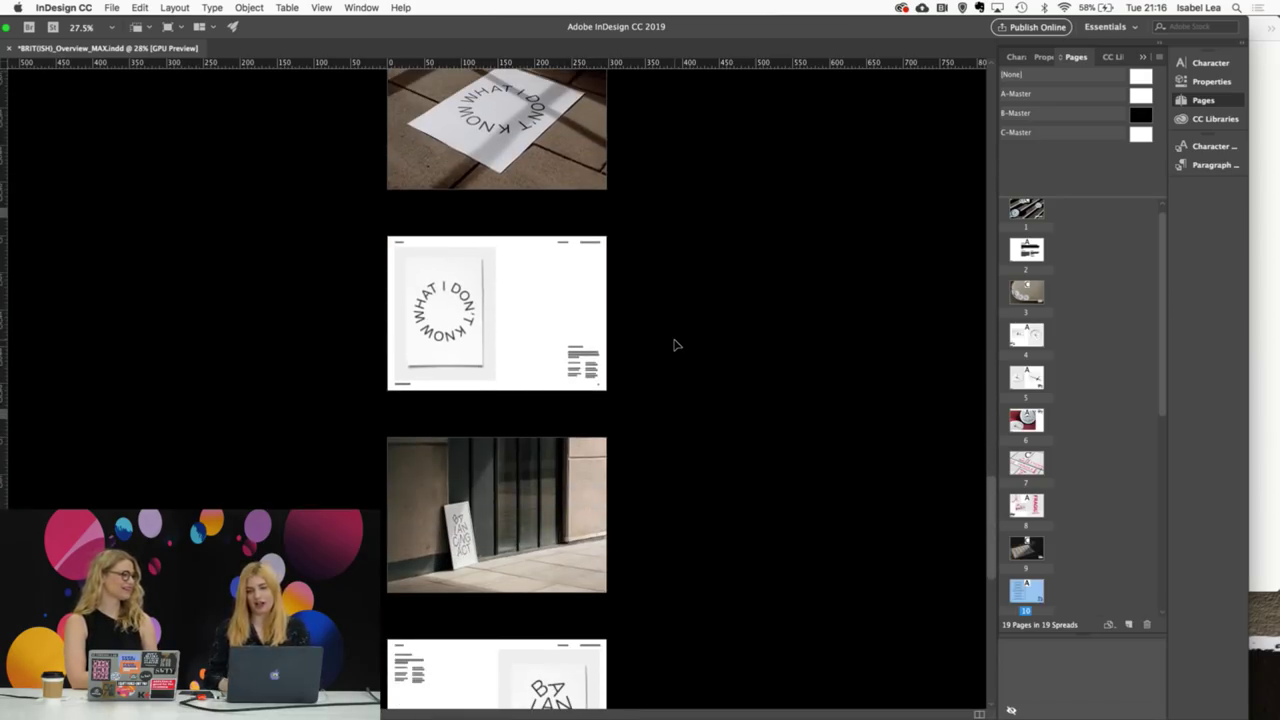
{"action": "scroll", "coordinate": [673, 345], "scroll_direction": "down", "scroll_amount": 6}
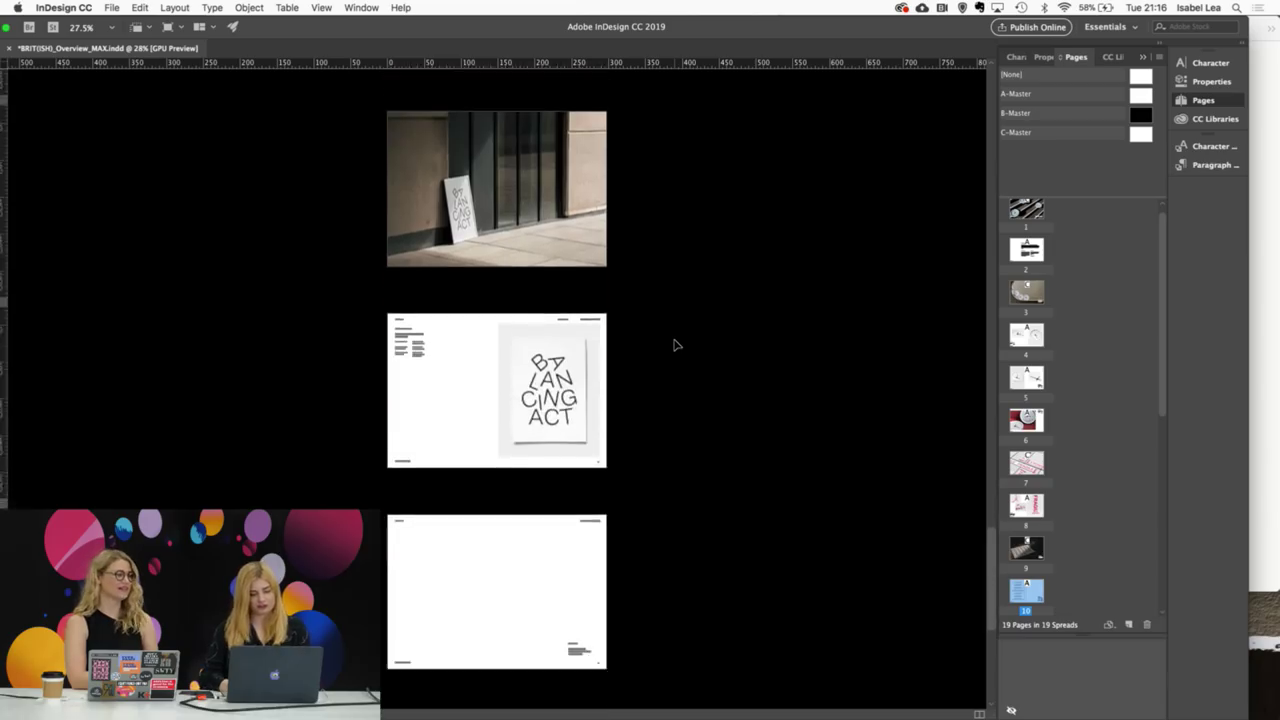
{"action": "key", "text": "super+equal"}
{"action": "key", "text": "w"}
{"action": "key", "text": "super+equal"}
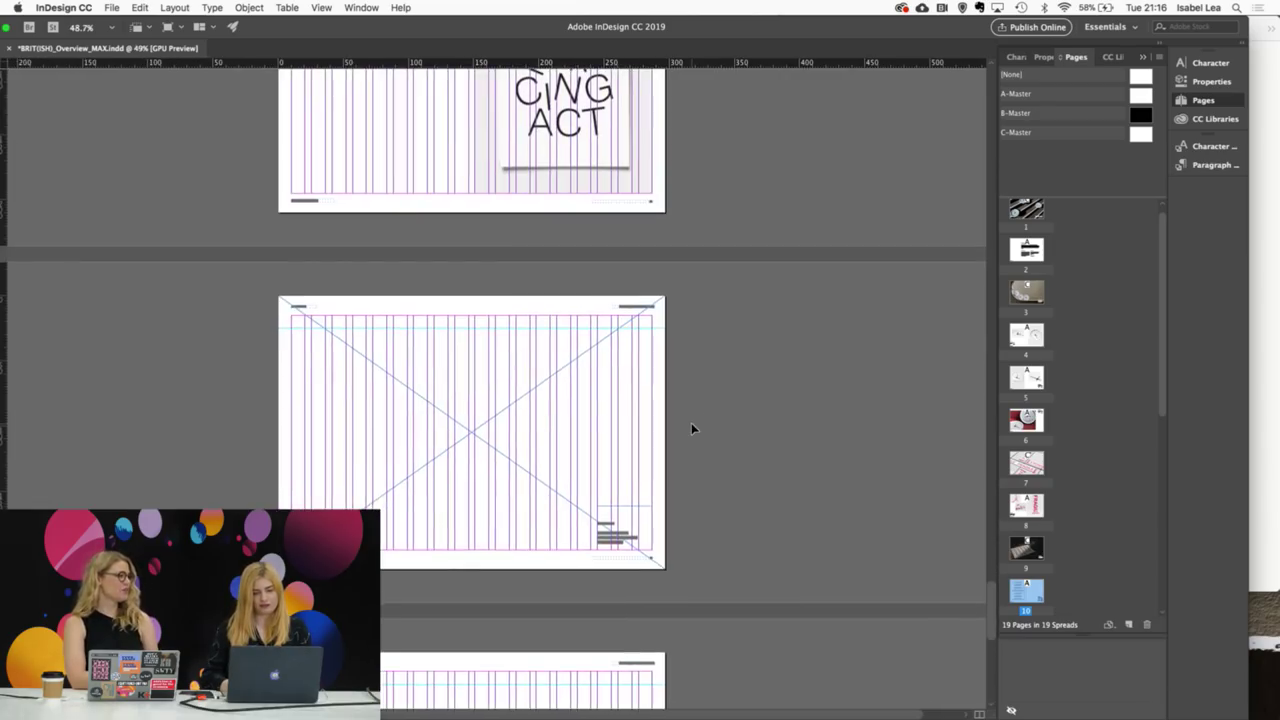
{"action": "scroll", "coordinate": [691, 428], "scroll_direction": "up", "scroll_amount": 6}
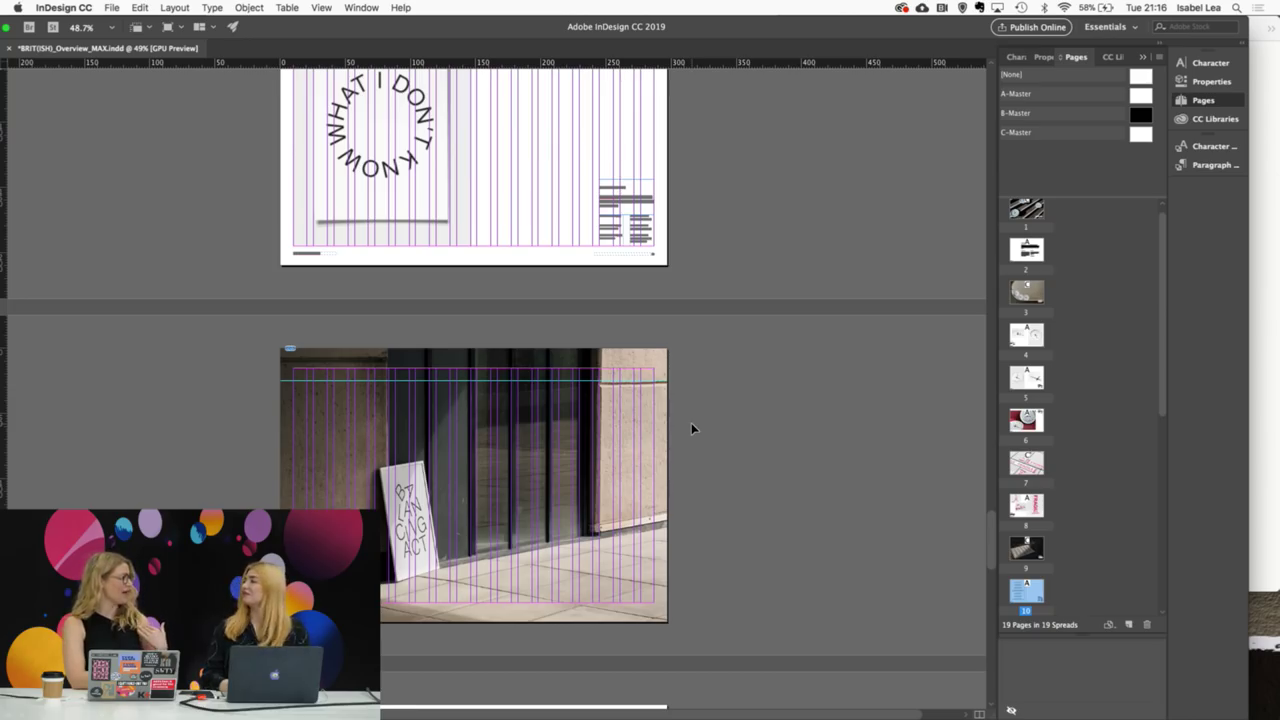
{"action": "scroll", "coordinate": [691, 428], "scroll_direction": "down", "scroll_amount": 6}
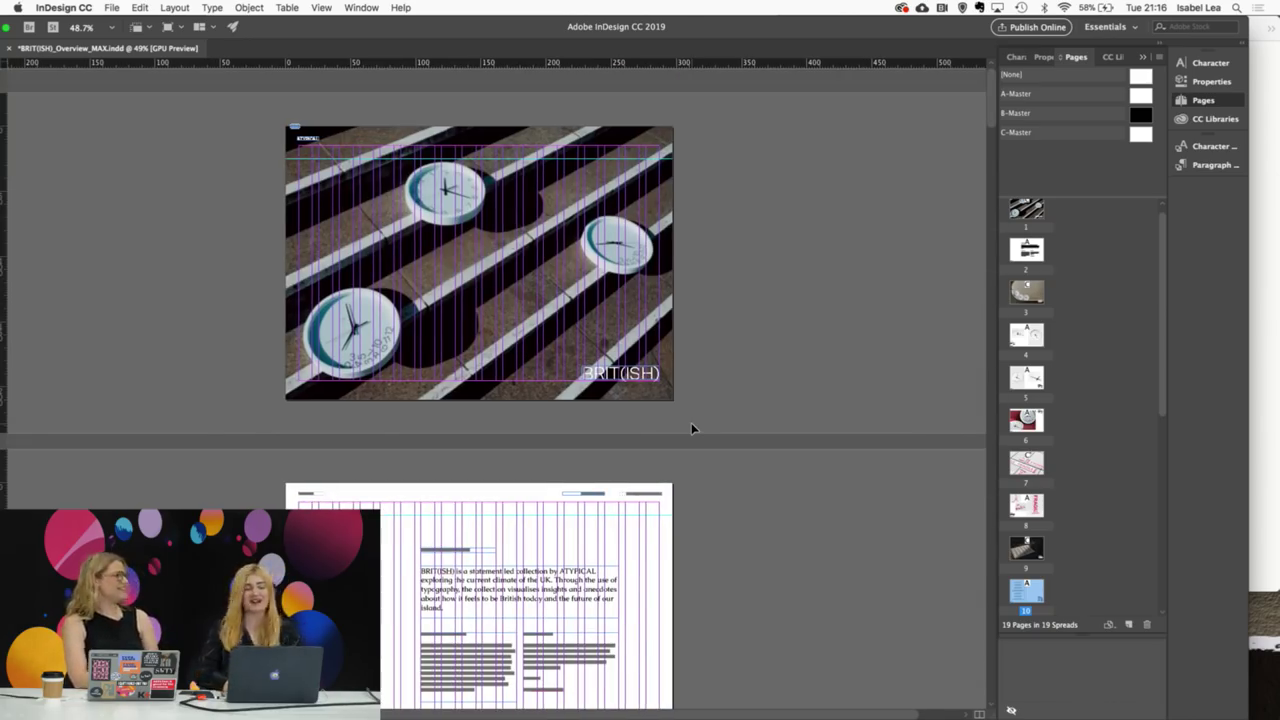
{"action": "key", "text": "shift+w"}
{"action": "key", "text": "Right"}
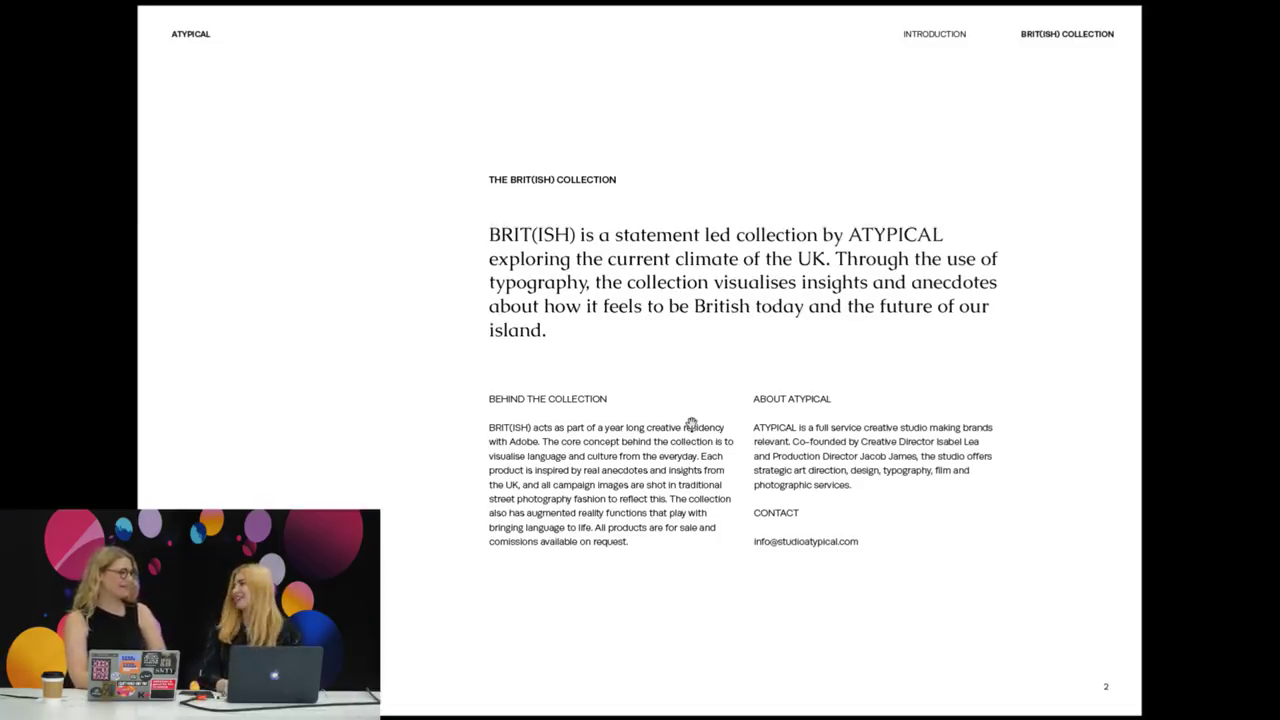
{"action": "key", "text": "Right"}
{"action": "key", "text": "Right"}
{"action": "key", "text": "Right"}
{"action": "key", "text": "Right"}
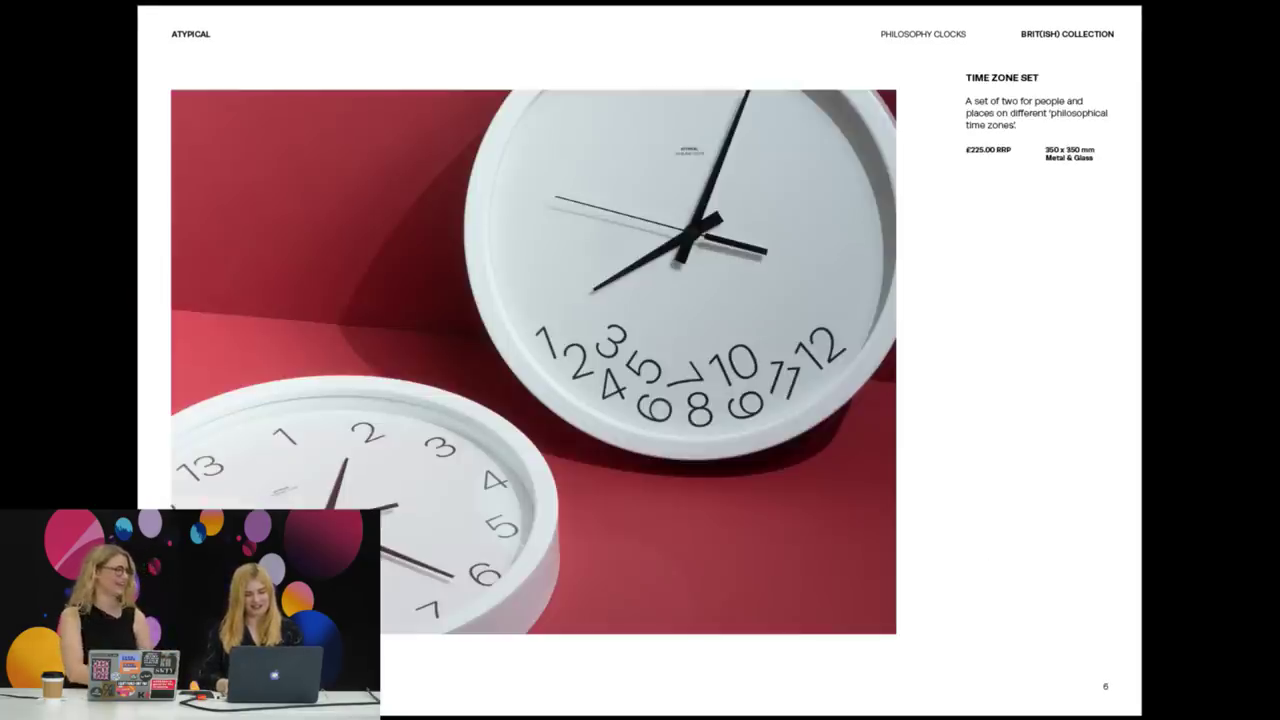
{"action": "key", "text": "Right"}
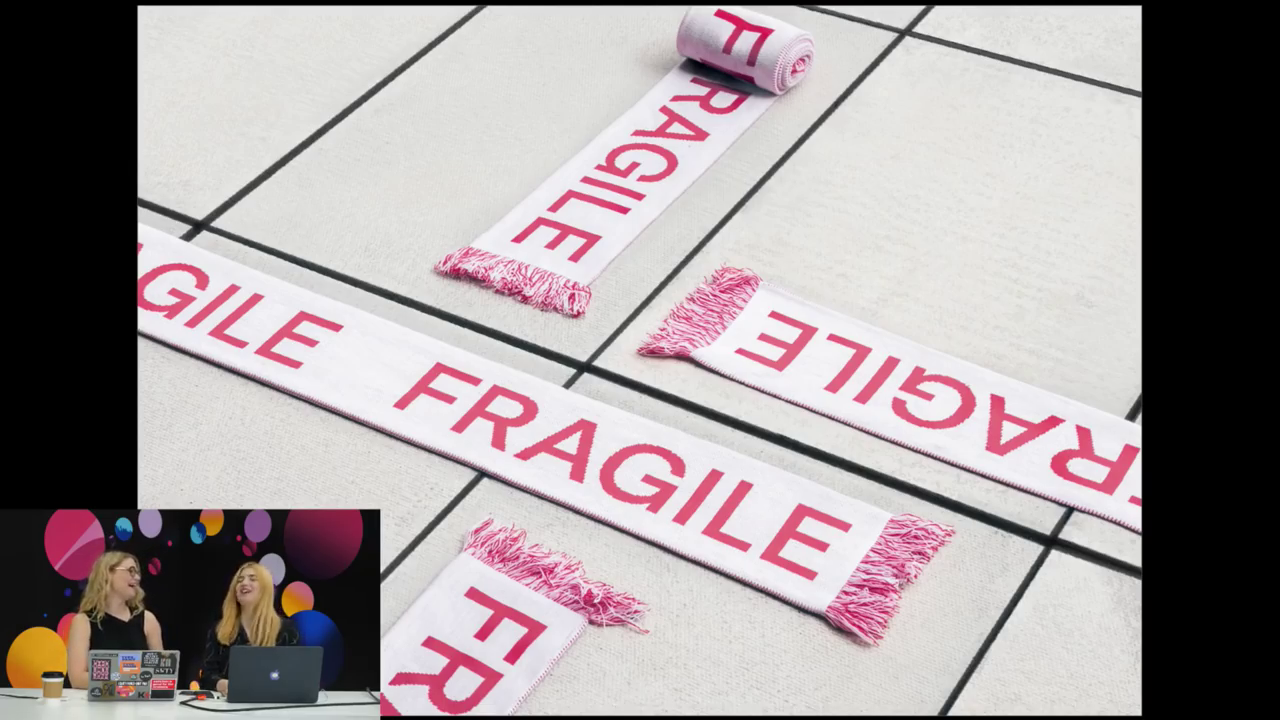
{"action": "key", "text": "Right"}
{"action": "key", "text": "Right"}
{"action": "key", "text": "Left"}
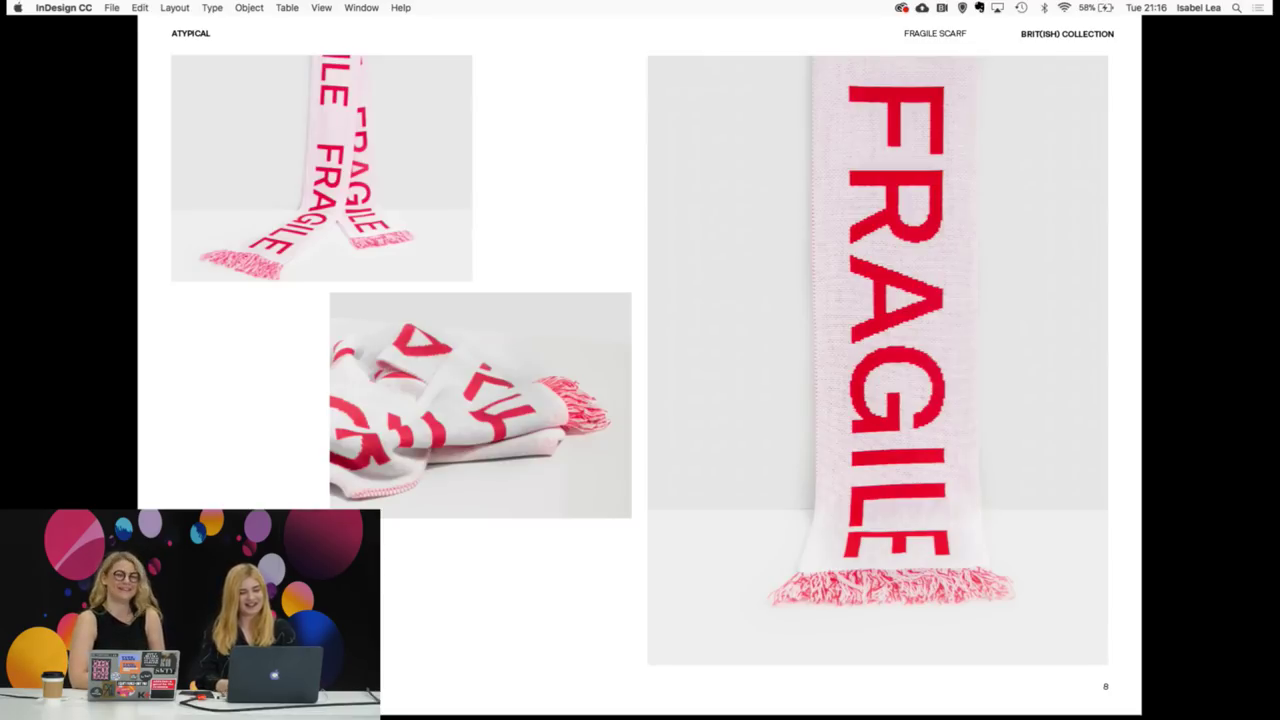
{"action": "key", "text": "Escape"}
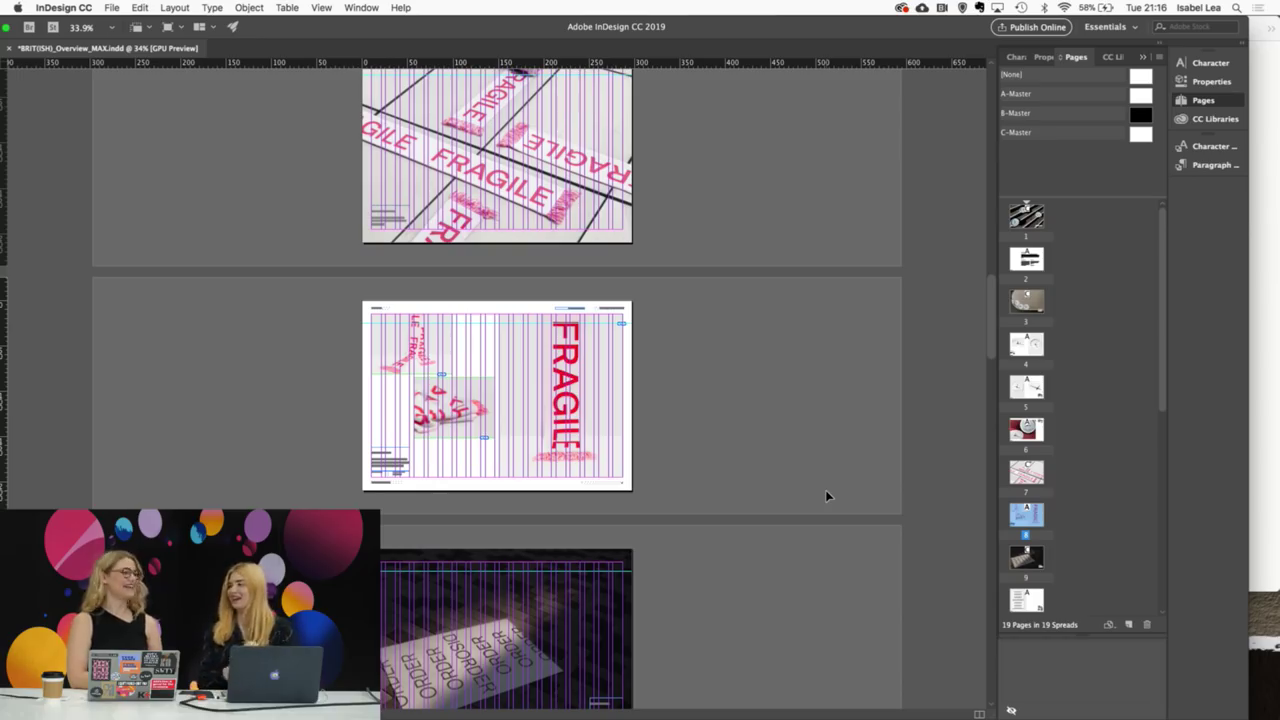
Step: Scroll through the BRIT(ISH) spreads in Preview mode without guides or frame edges
{"action": "scroll", "coordinate": [825, 490], "scroll_direction": "down", "scroll_amount": 15}
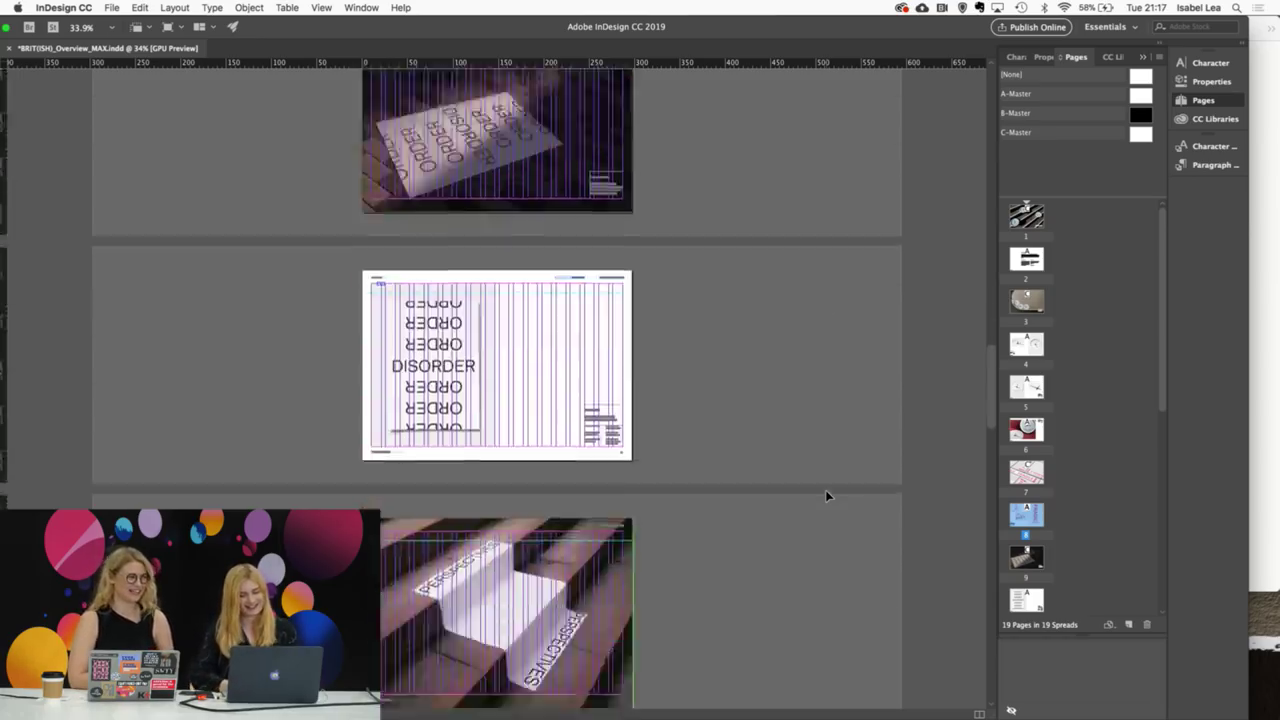
{"action": "scroll", "coordinate": [825, 493], "scroll_direction": "down", "scroll_amount": 10}
{"action": "key", "text": "w"}
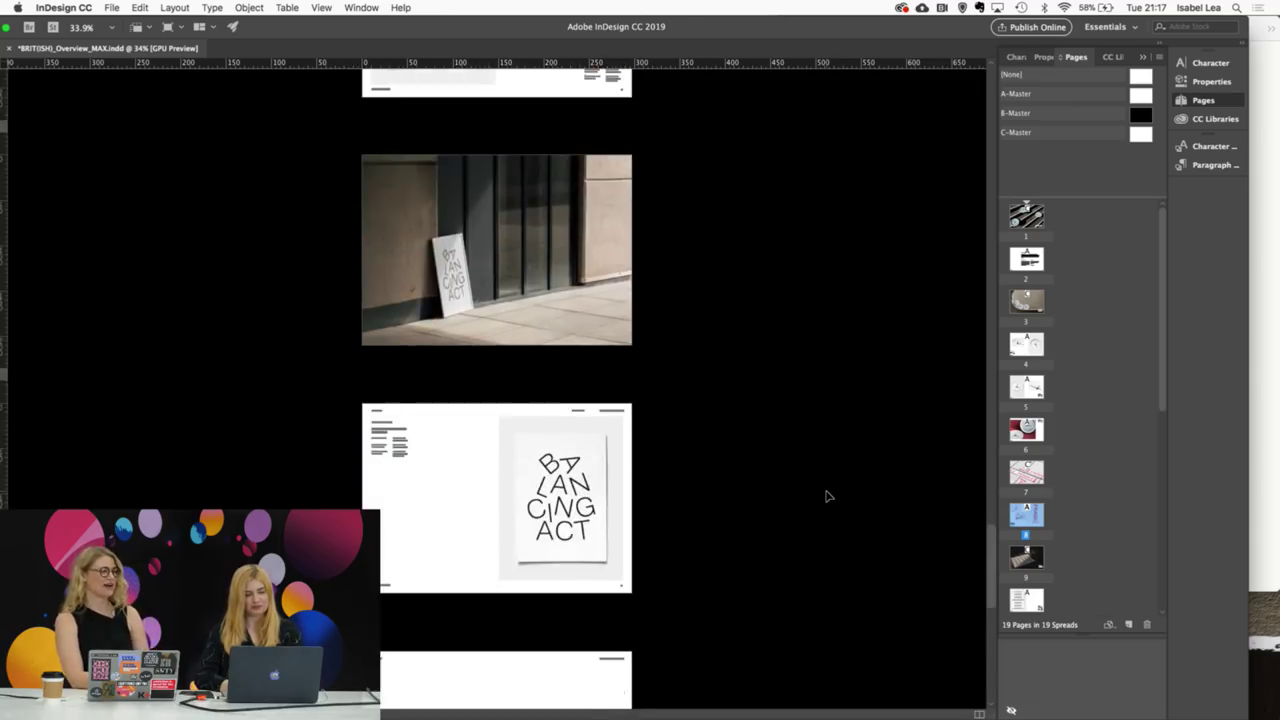
{"action": "key", "text": "w"}
{"action": "scroll", "coordinate": [877, 429], "scroll_direction": "up", "scroll_amount": 5}
{"action": "key", "text": "w"}
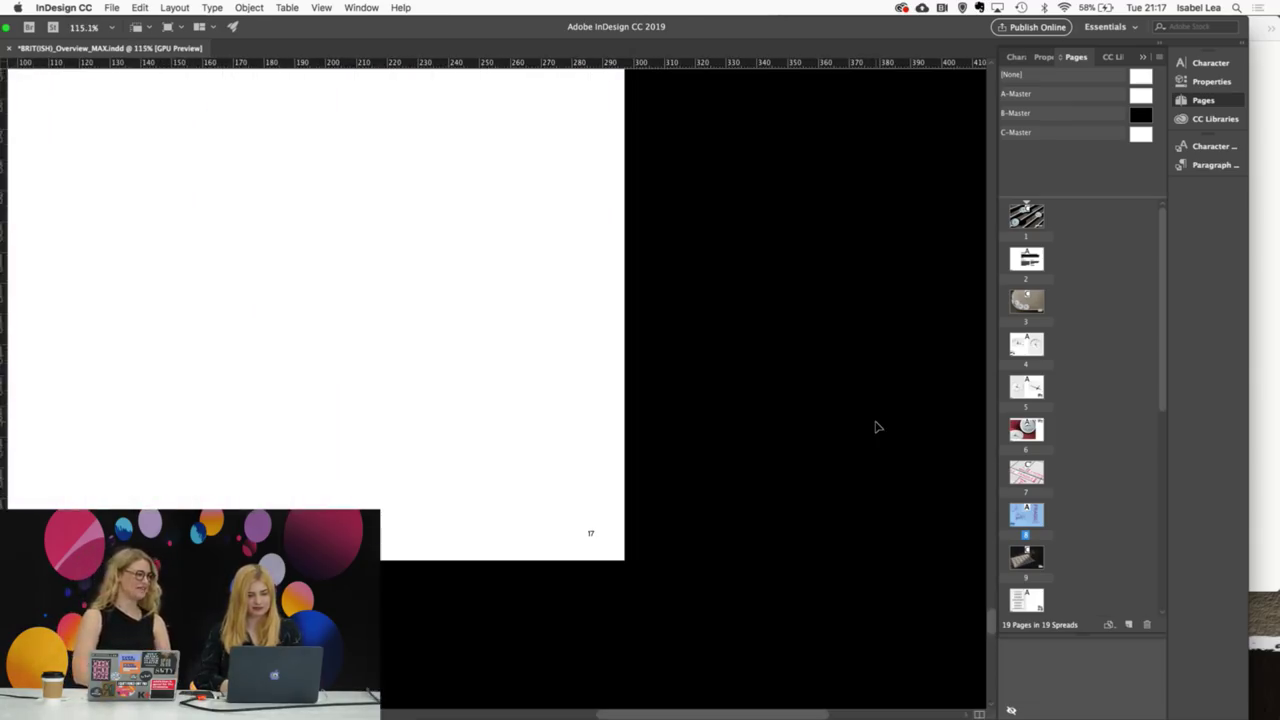
{"action": "scroll", "coordinate": [750, 475], "scroll_direction": "down", "scroll_amount": 5}
{"action": "scroll", "coordinate": [750, 475], "scroll_direction": "down", "scroll_amount": 1}
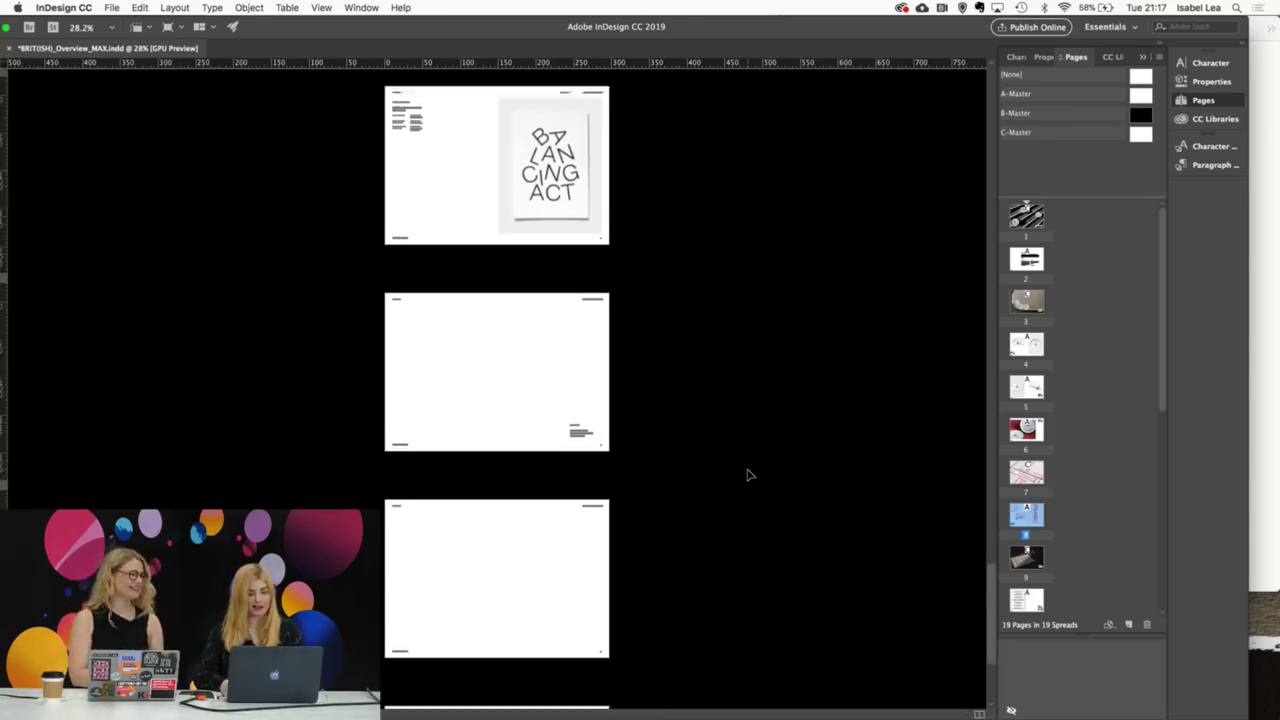
{"action": "scroll", "coordinate": [750, 475], "scroll_direction": "up", "scroll_amount": 1}
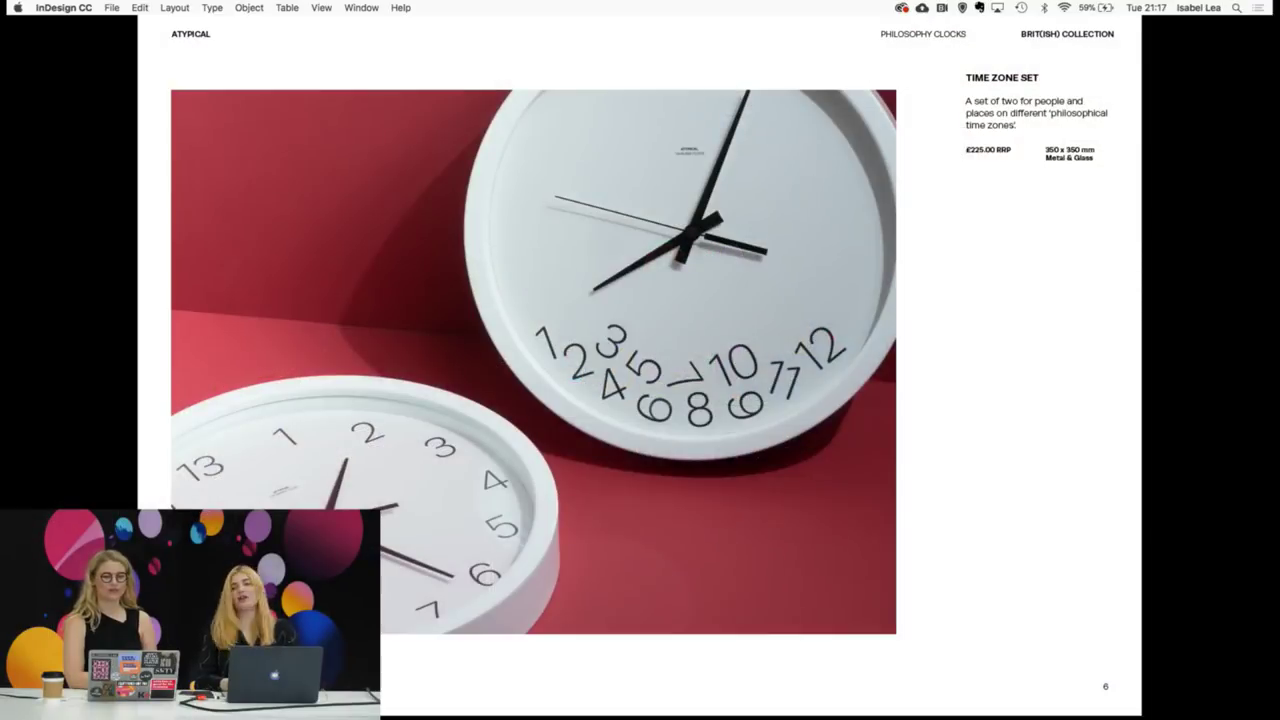
Step: Exit the presentation, go to page 2, and select all the introduction paragraph text
{"action": "key", "text": "Escape"}
{"action": "key", "text": "super+minus"}
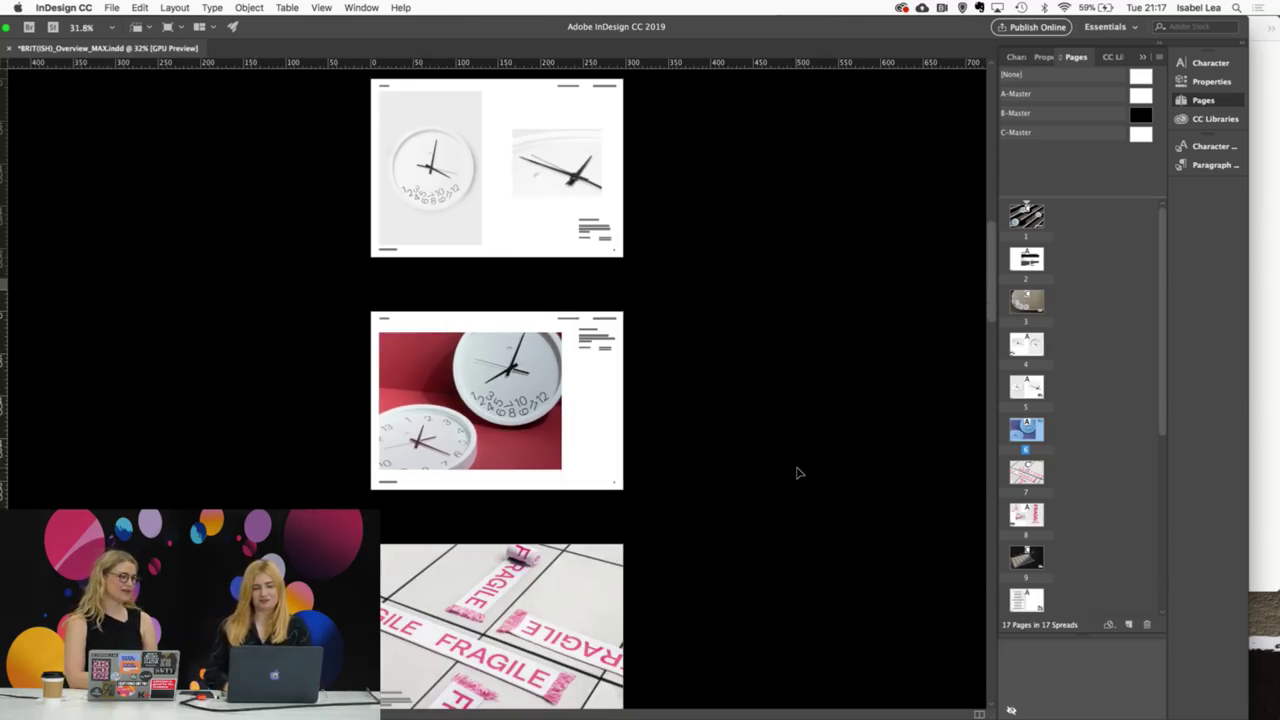
{"action": "scroll", "coordinate": [797, 472], "scroll_direction": "up", "scroll_amount": 15}
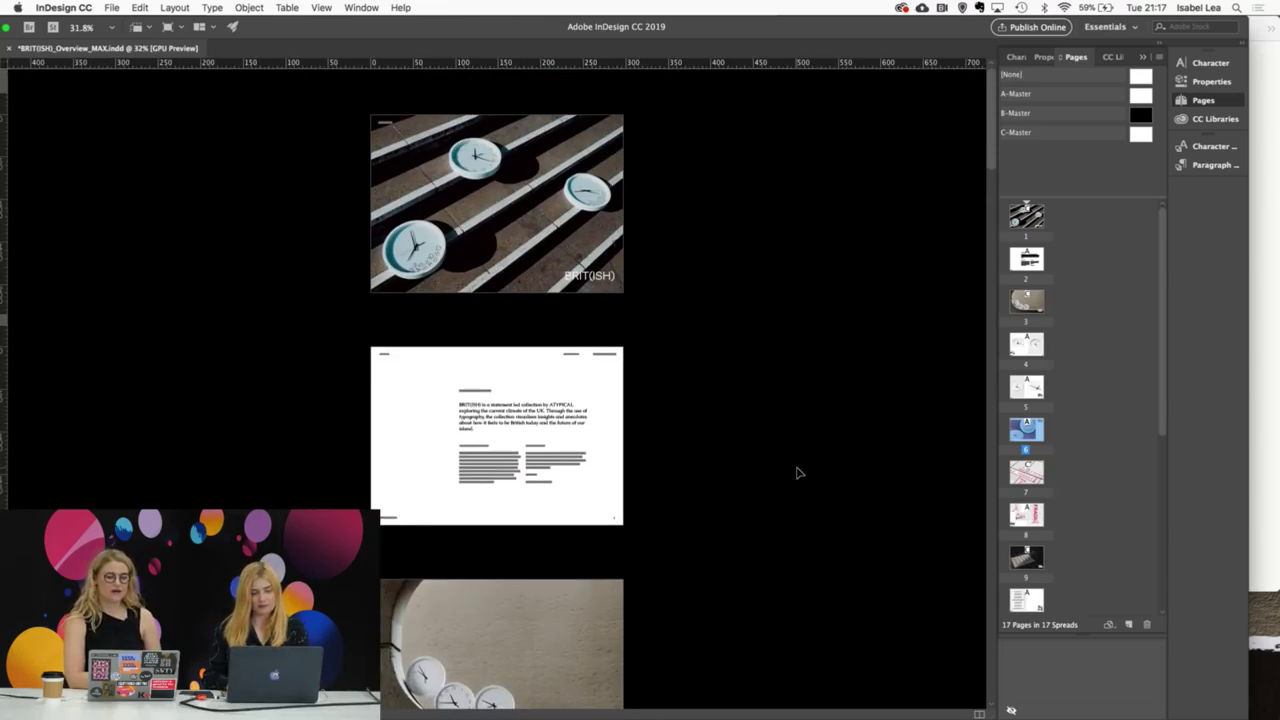
{"action": "scroll", "coordinate": [564, 342], "scroll_direction": "up", "scroll_amount": 2}
{"action": "left_click", "coordinate": [425, 500]}
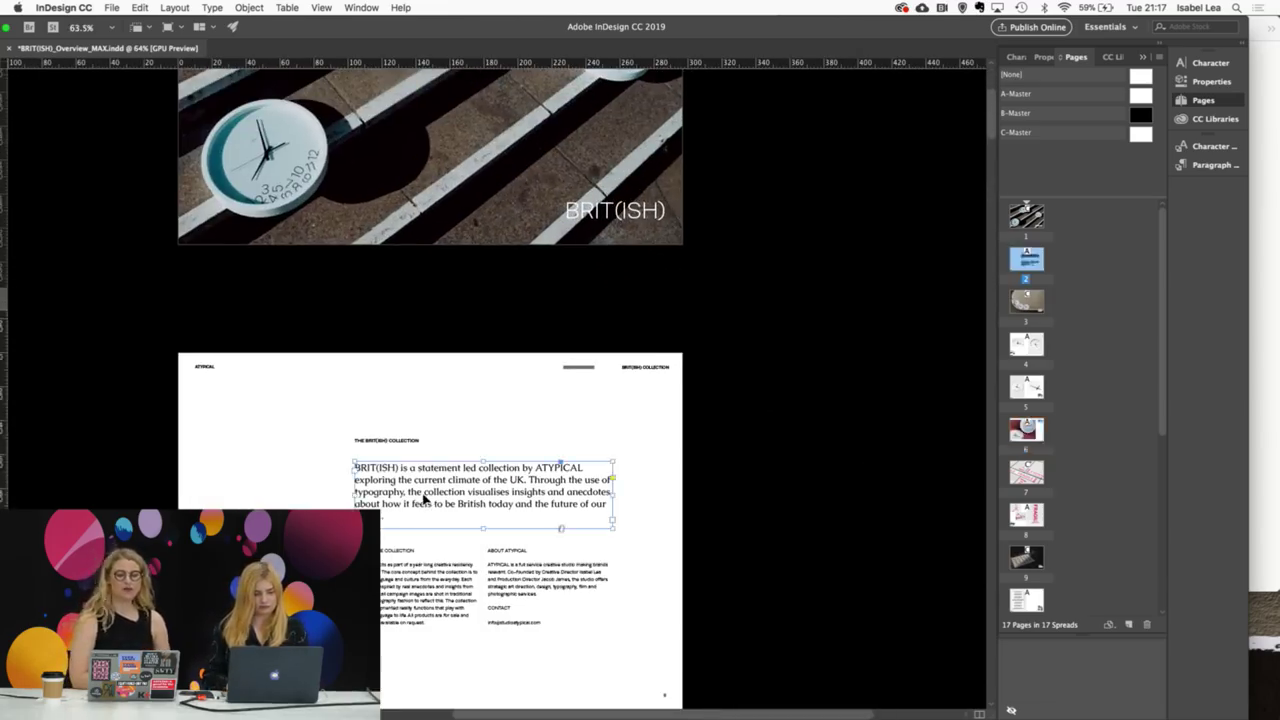
{"action": "scroll", "coordinate": [425, 500], "scroll_direction": "up", "scroll_amount": 2}
{"action": "key", "text": "super+a"}
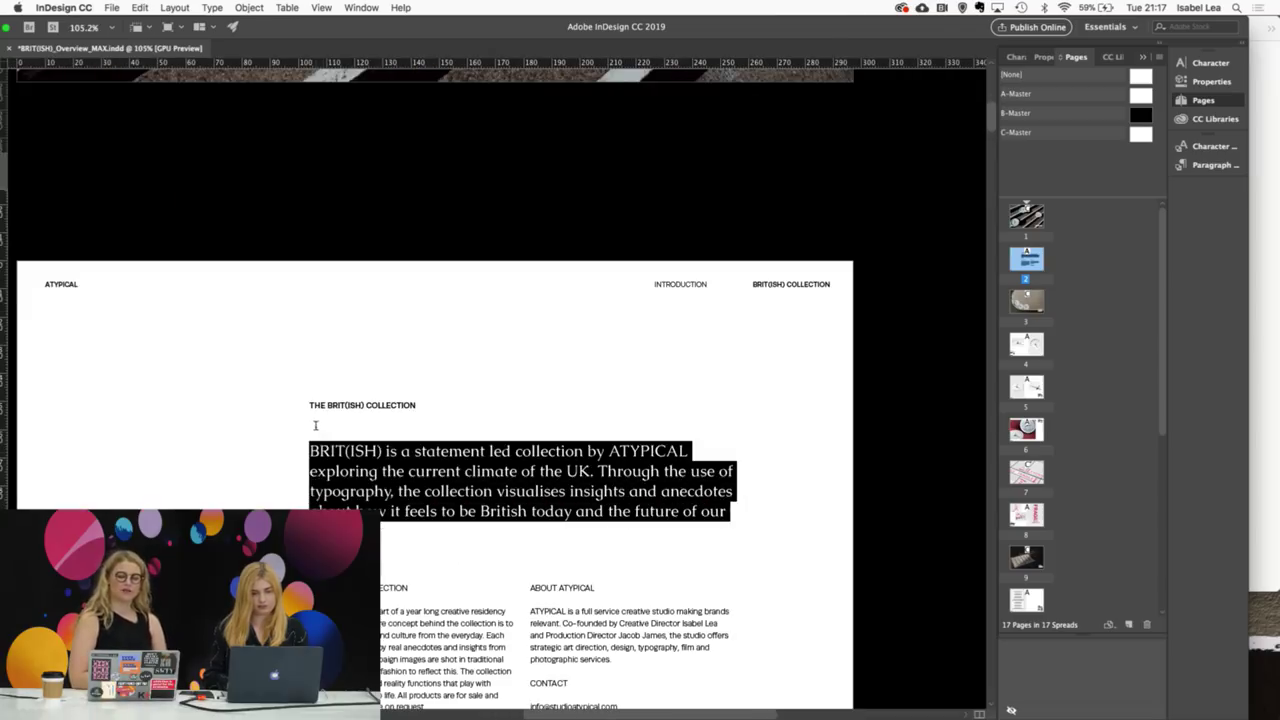
Step: Change the page 2 intro paragraph's font to the sans-serif family in the Character panel
{"action": "left_click", "coordinate": [1212, 66]}
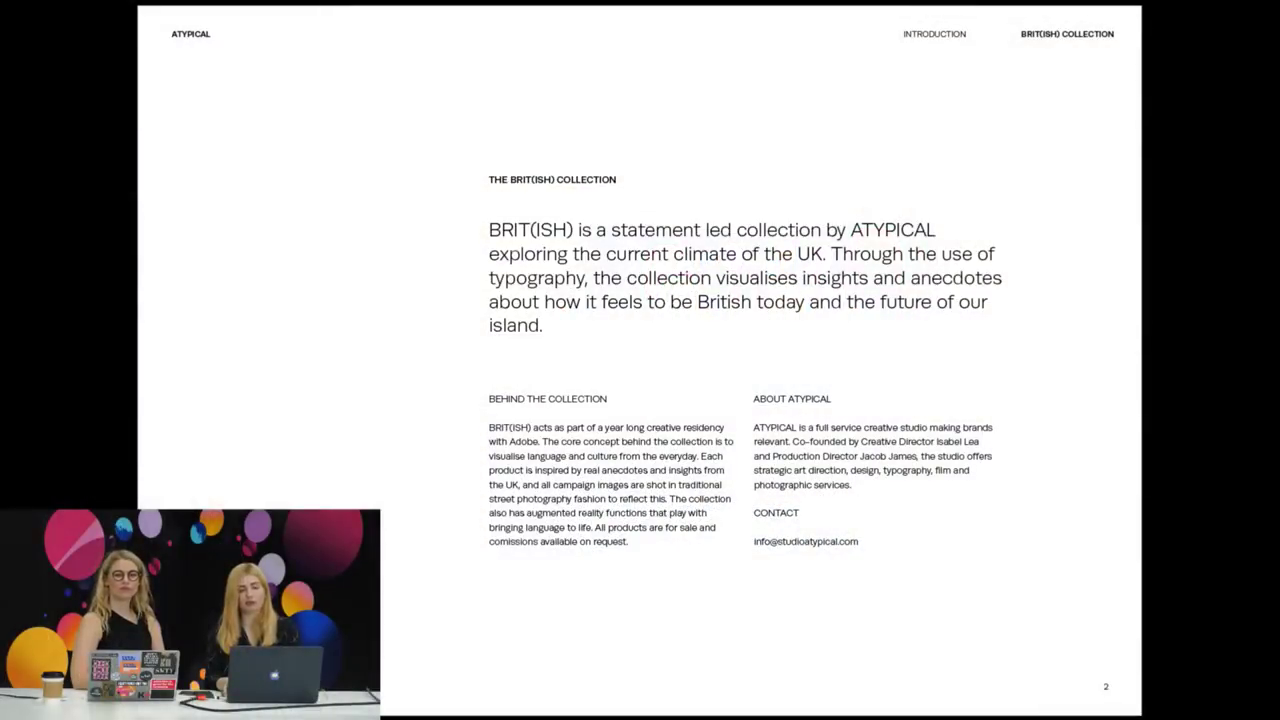
Step: Page through the presentation from the cover photo to the Balancing Act print page
{"action": "key", "text": "Right"}
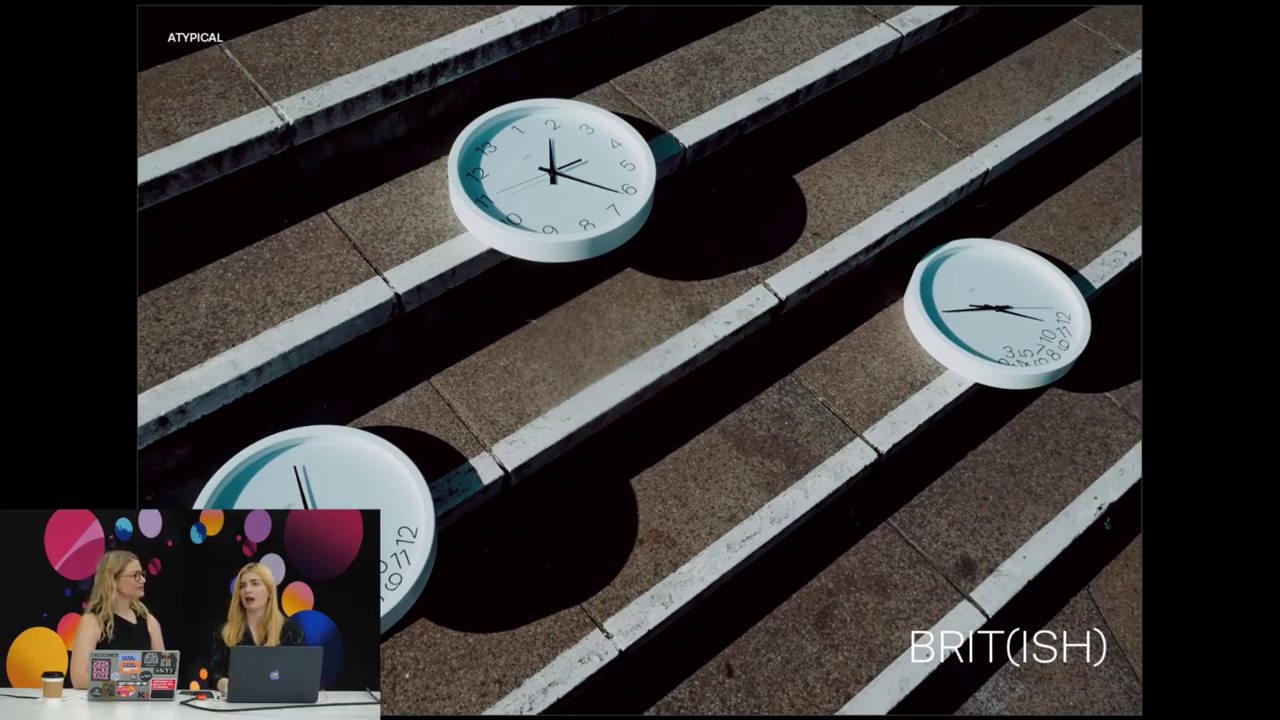
{"action": "key", "text": "Left"}
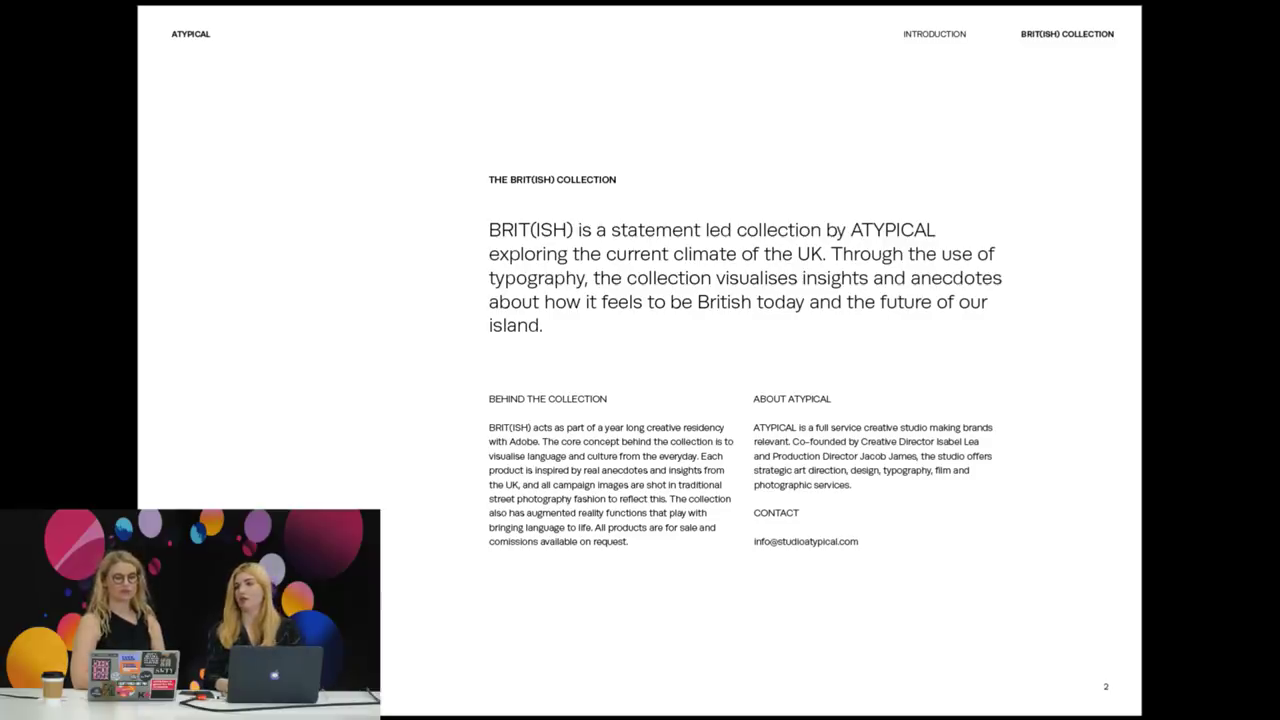
{"action": "key", "text": "Right"}
{"action": "key", "text": "Right"}
{"action": "key", "text": "Right"}
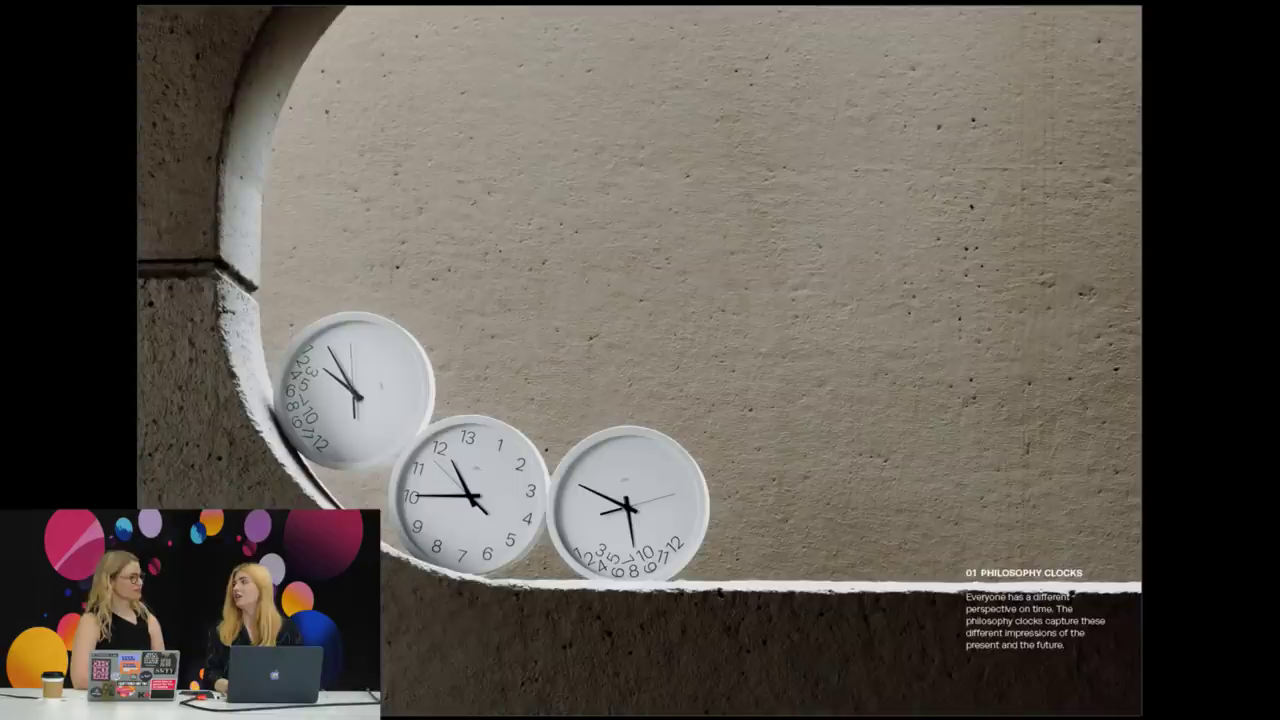
{"action": "key", "text": "Right"}
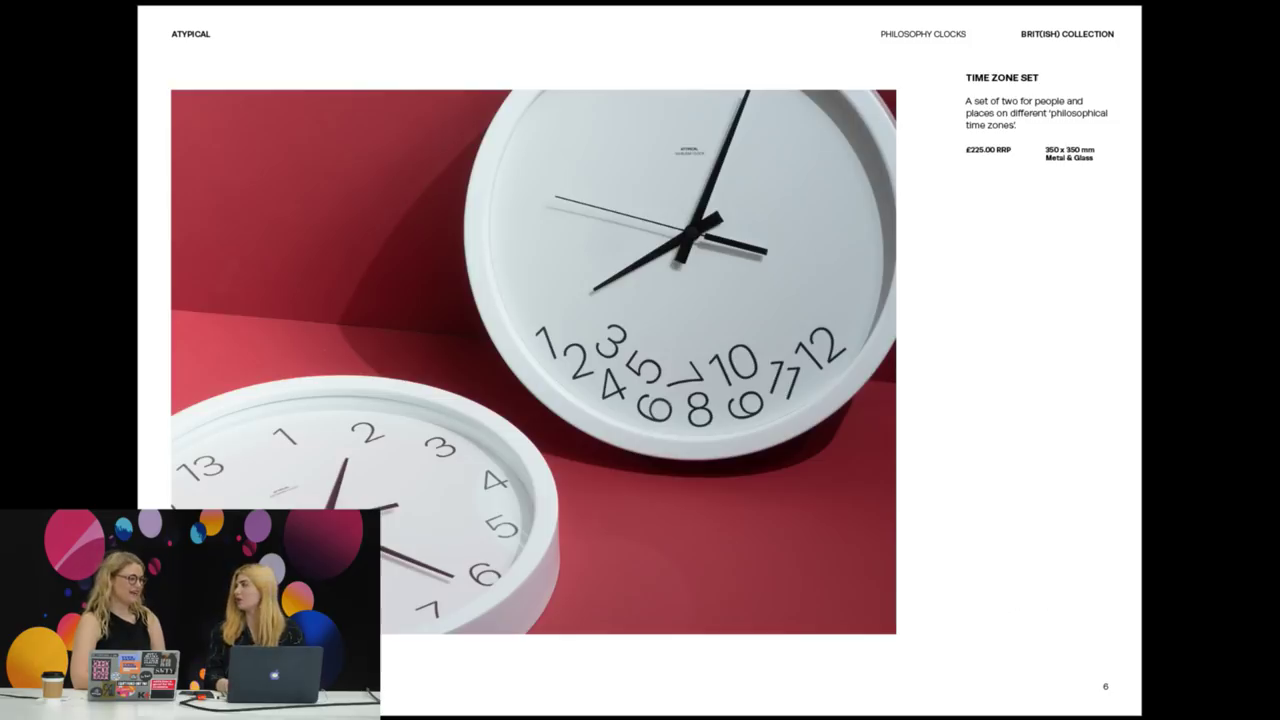
{"action": "key", "text": "Right"}
{"action": "key", "text": "Right"}
{"action": "key", "text": "Right"}
{"action": "key", "text": "Right"}
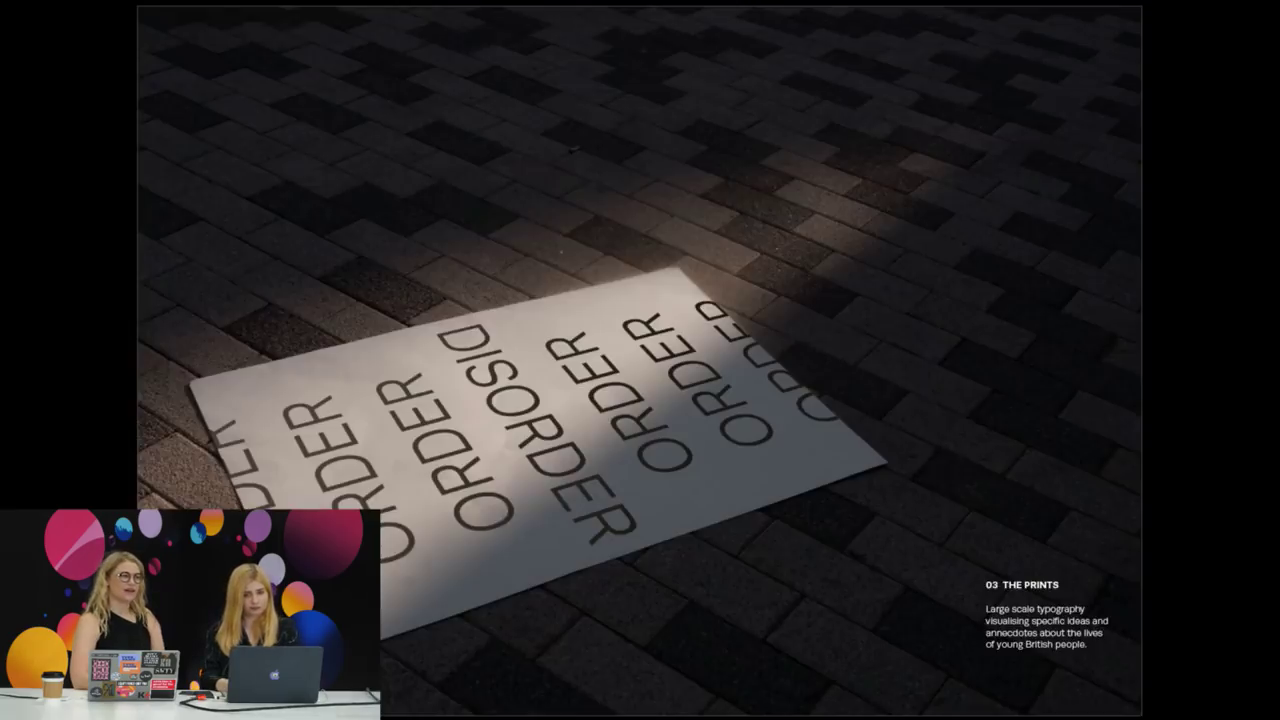
{"action": "key", "text": "Right"}
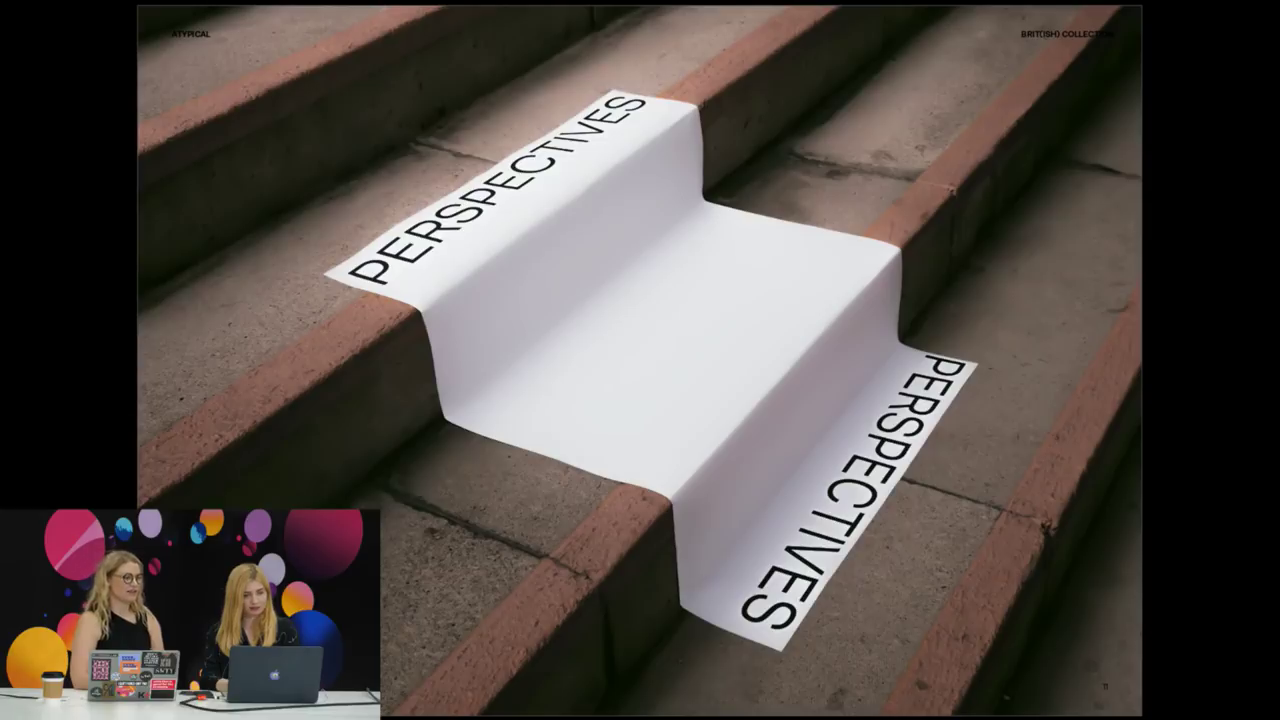
{"action": "key", "text": "Right"}
{"action": "key", "text": "Right"}
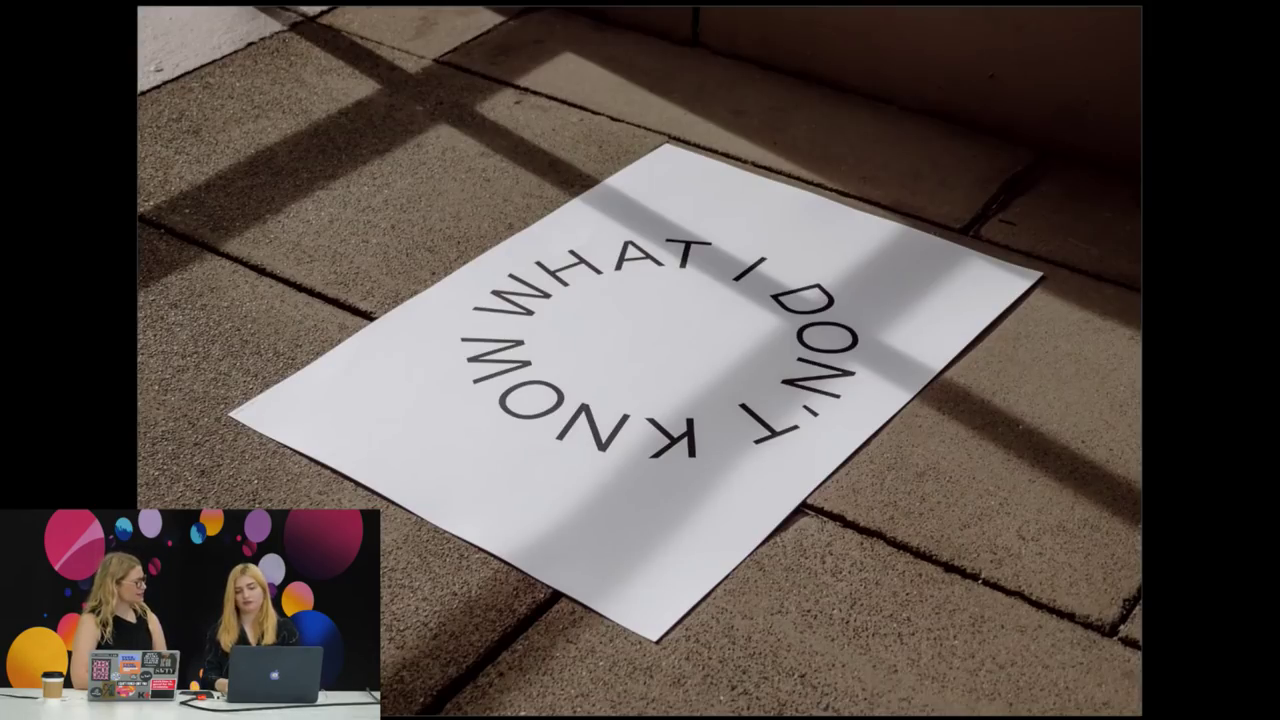
{"action": "key", "text": "Right"}
{"action": "key", "text": "Right"}
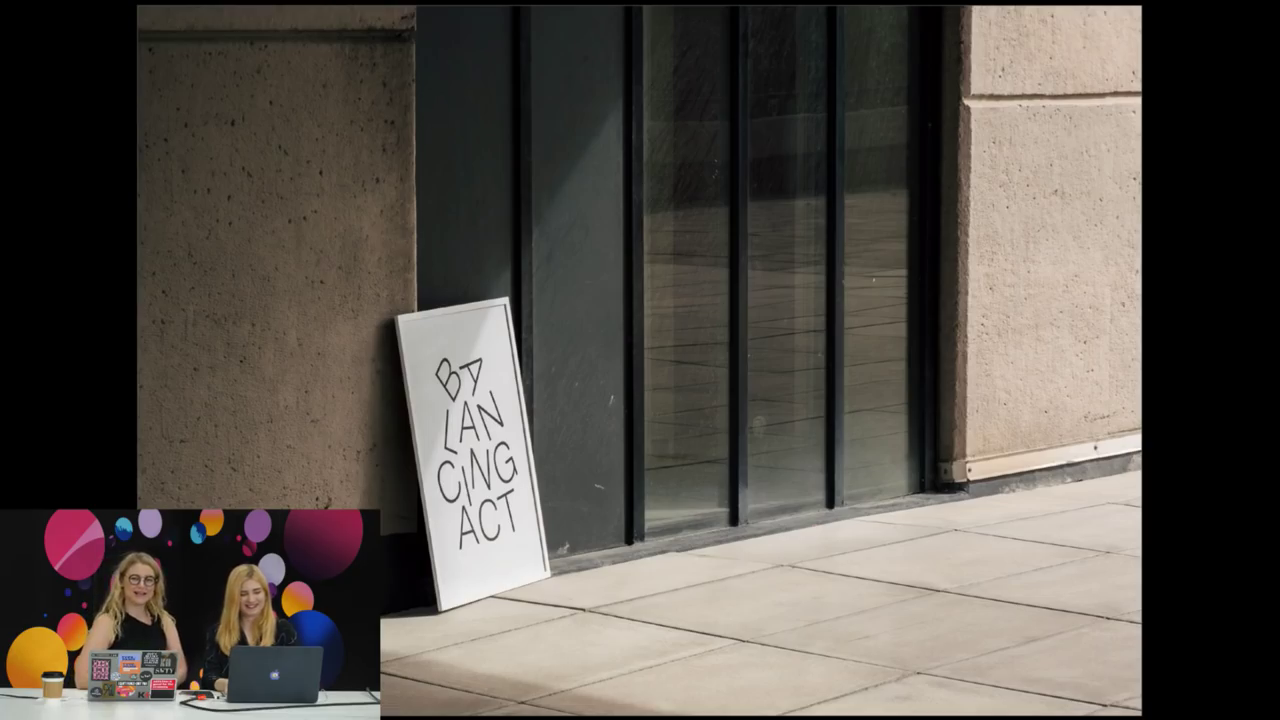
{"action": "key", "text": "Right"}
{"action": "key", "text": "Right"}
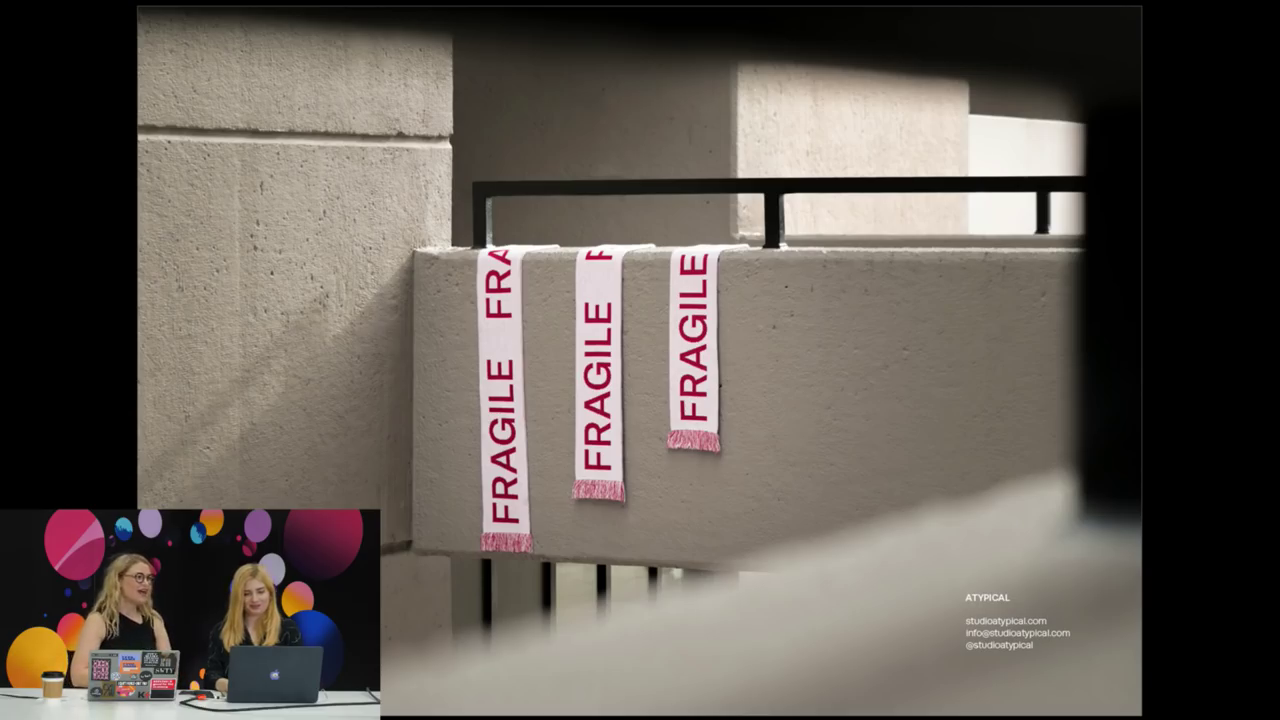
Step: Exit the presentation, maximize the window, and scroll up past the Balancing Act price table
{"action": "key", "text": "Escape"}
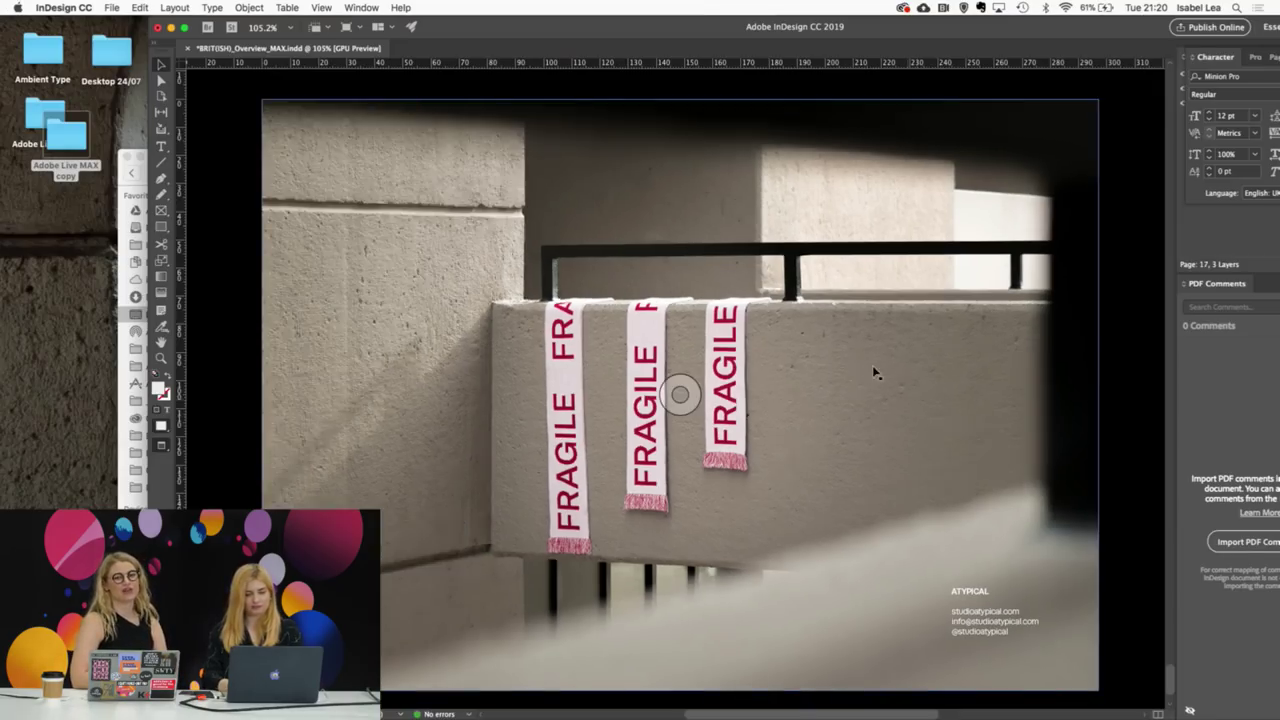
{"action": "scroll", "coordinate": [874, 371], "scroll_direction": "down", "scroll_amount": 5}
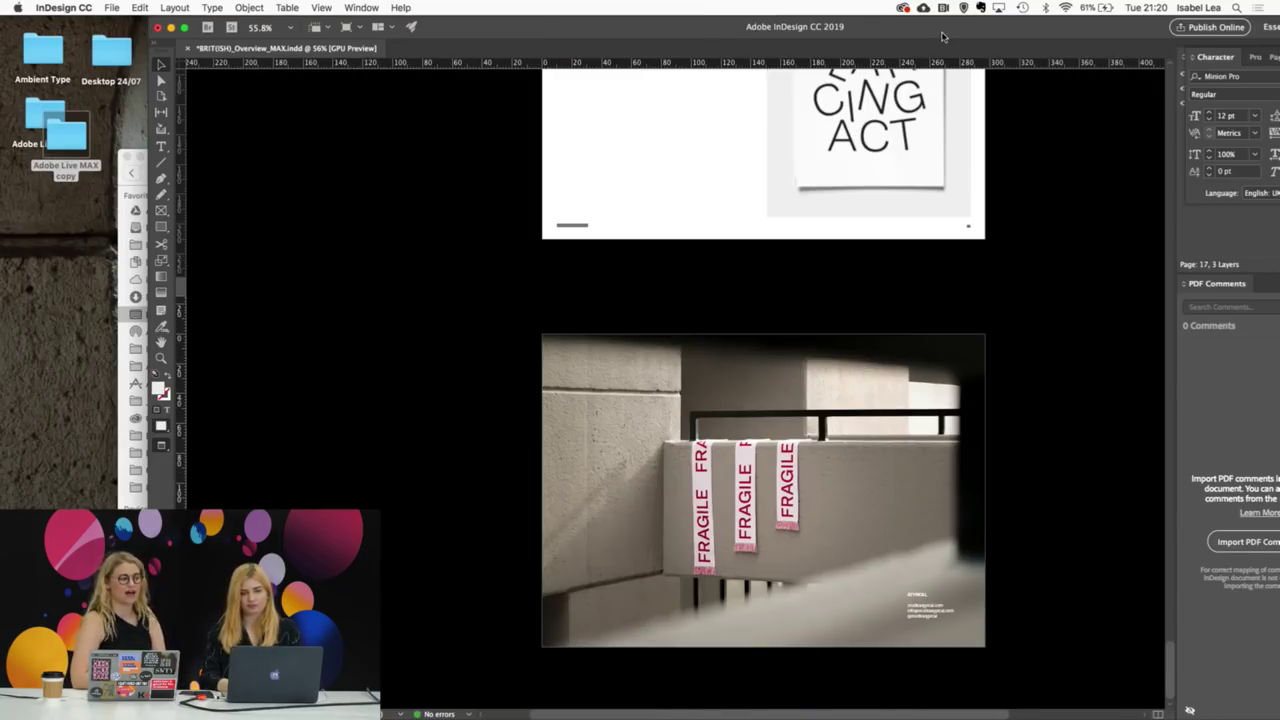
{"action": "double_click", "coordinate": [937, 33]}
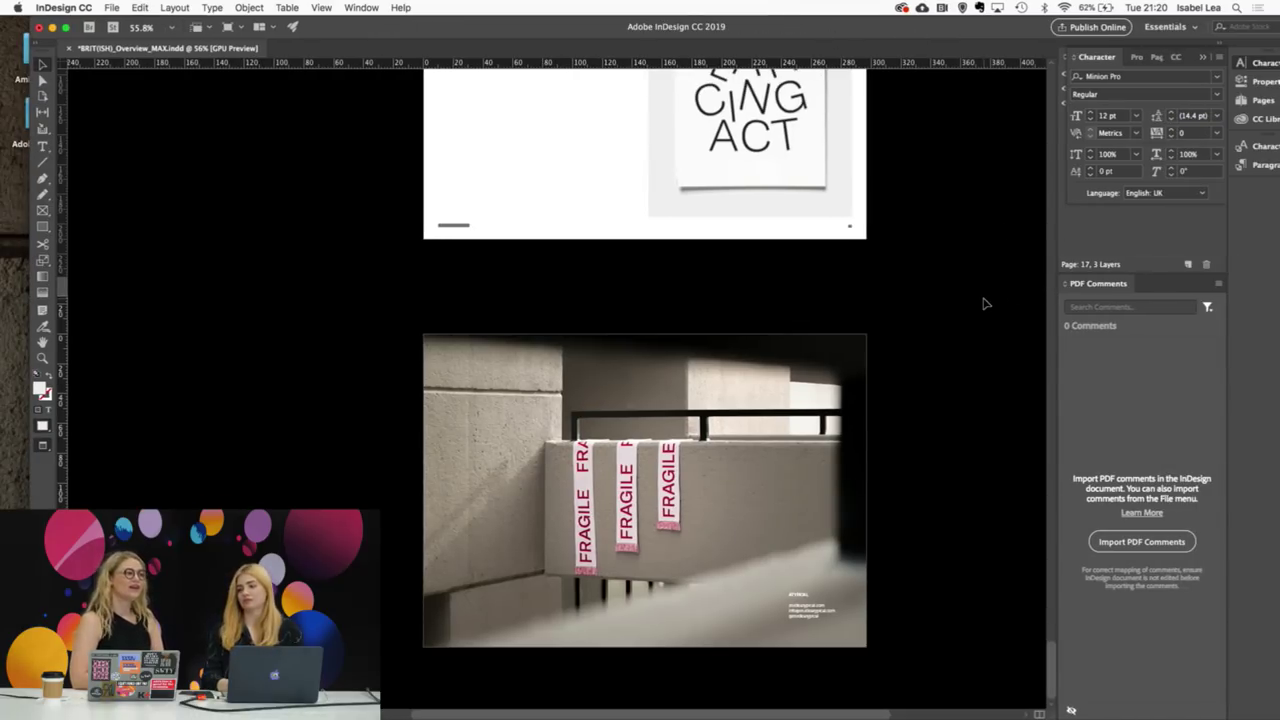
{"action": "scroll", "coordinate": [984, 303], "scroll_direction": "up", "scroll_amount": 5}
{"action": "scroll", "coordinate": [990, 305], "scroll_direction": "up", "scroll_amount": 3}
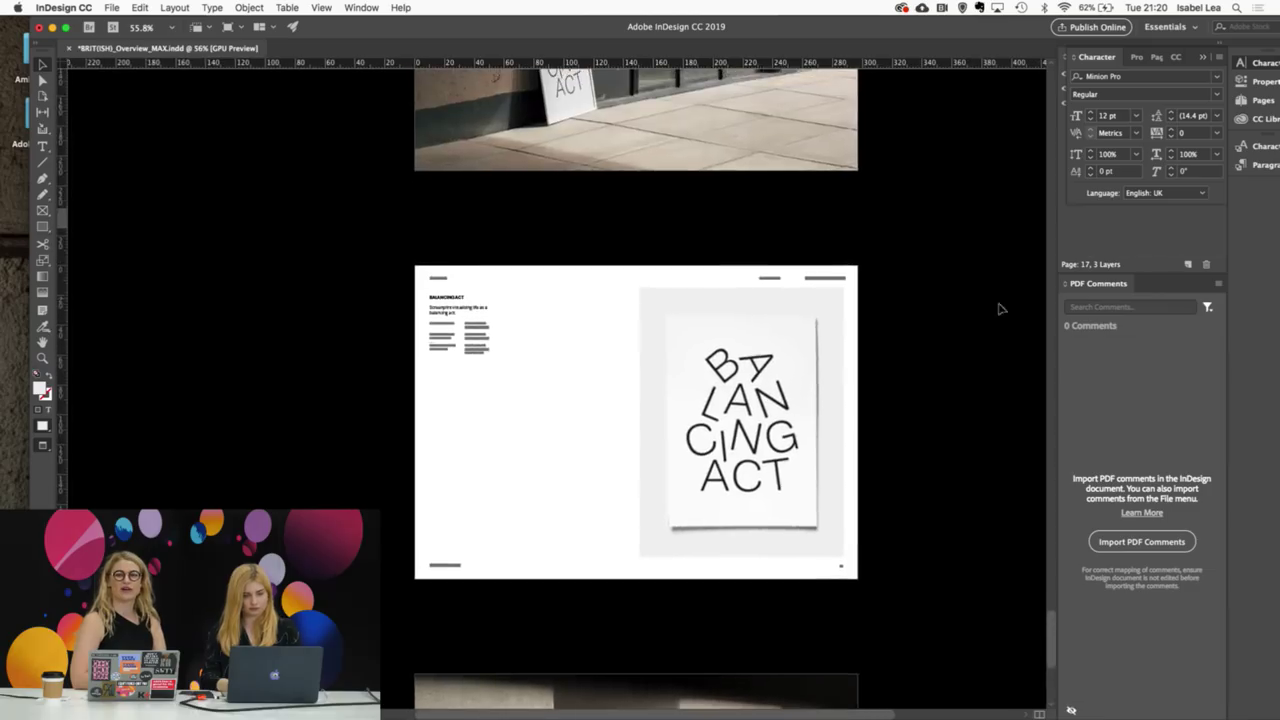
{"action": "scroll", "coordinate": [634, 354], "scroll_direction": "up", "scroll_amount": 5}
{"action": "left_click", "coordinate": [322, 338]}
{"action": "scroll", "coordinate": [322, 338], "scroll_direction": "up", "scroll_amount": 3}
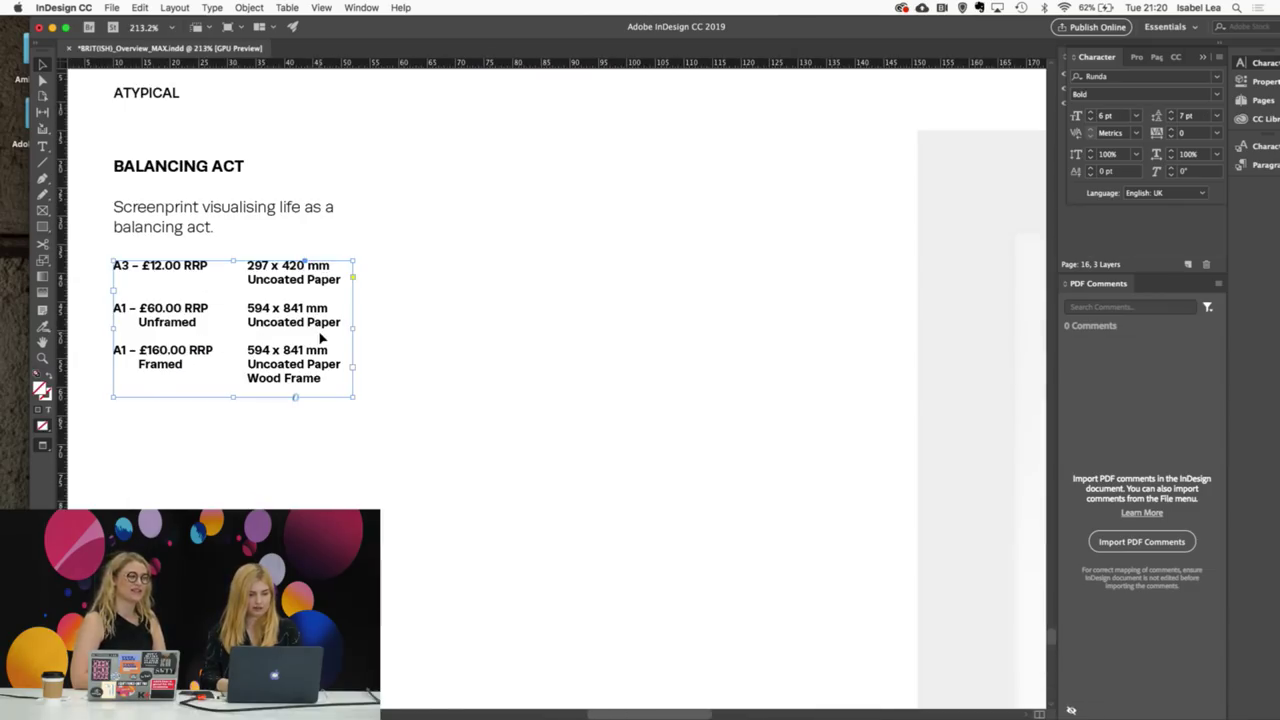
{"action": "scroll", "coordinate": [322, 330], "scroll_direction": "down", "scroll_amount": 2}
{"action": "left_click", "coordinate": [920, 108]}
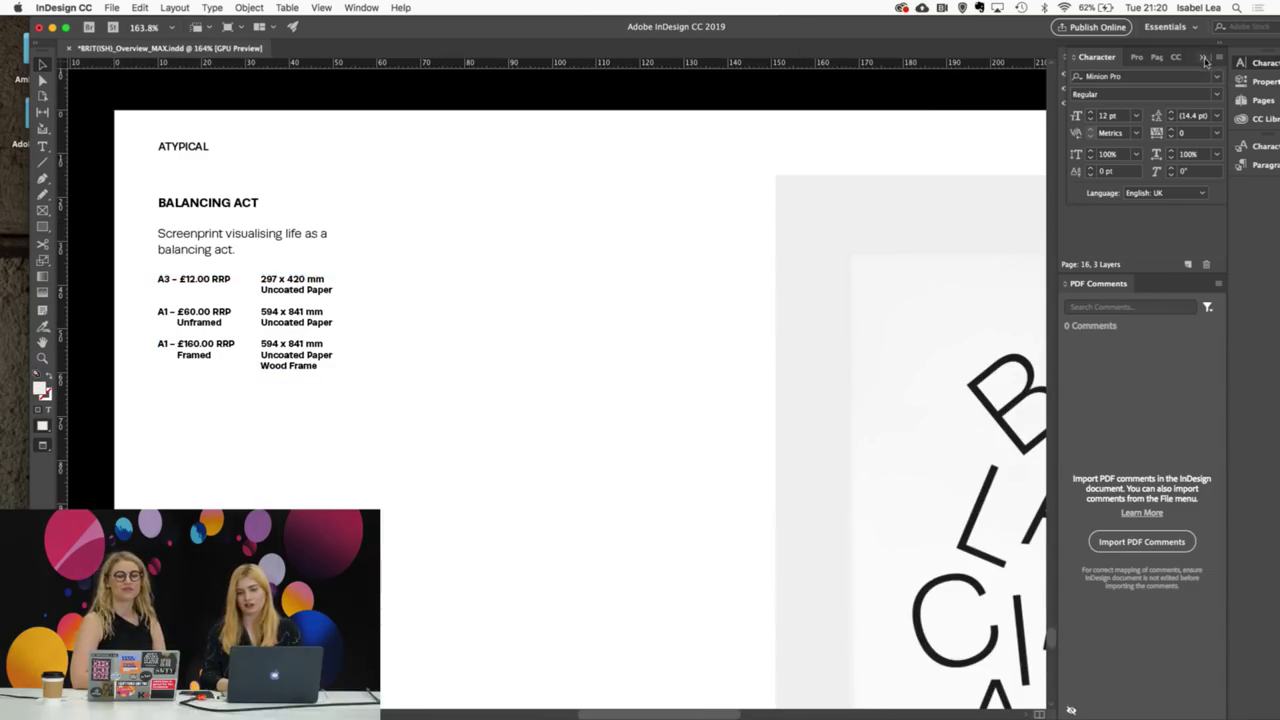
Step: Show the Layers panel and go to the Fragile Scarf page, selecting then deselecting the ORDER photo frame
{"action": "key", "text": "F7"}
{"action": "scroll", "coordinate": [781, 252], "scroll_direction": "down", "scroll_amount": 4}
{"action": "scroll", "coordinate": [781, 252], "scroll_direction": "down", "scroll_amount": 10}
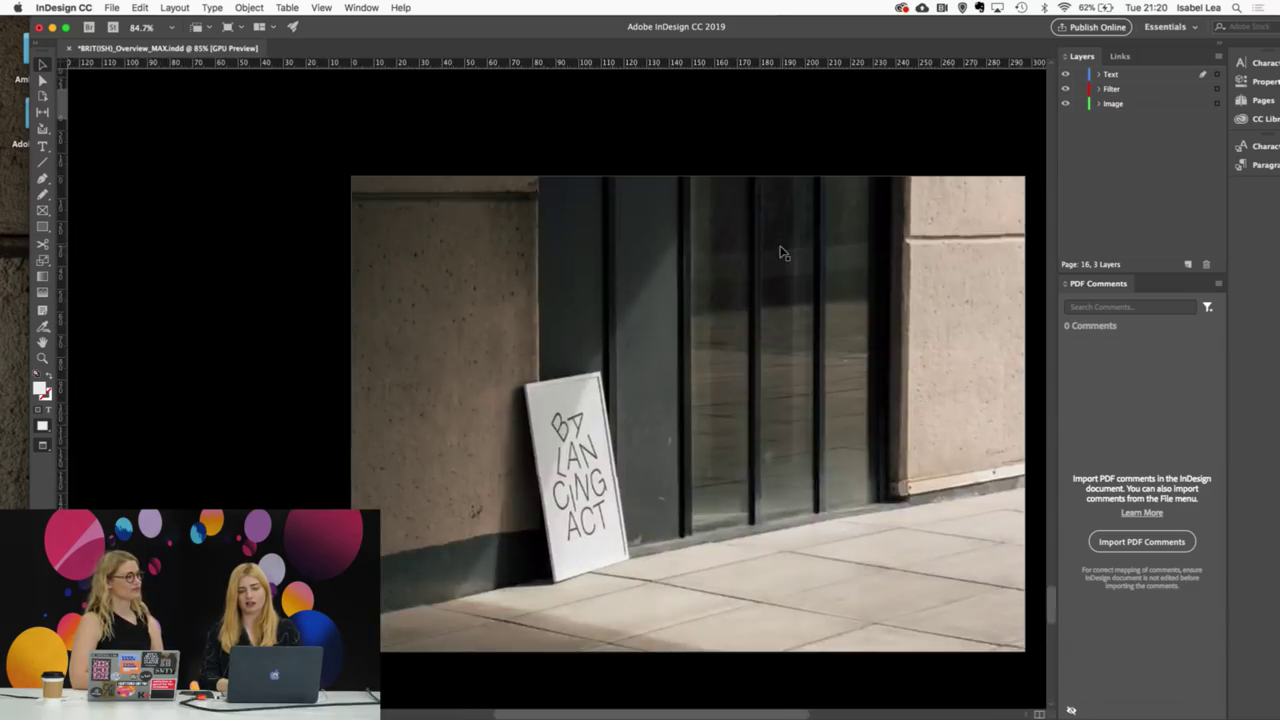
{"action": "scroll", "coordinate": [781, 252], "scroll_direction": "up", "scroll_amount": 5}
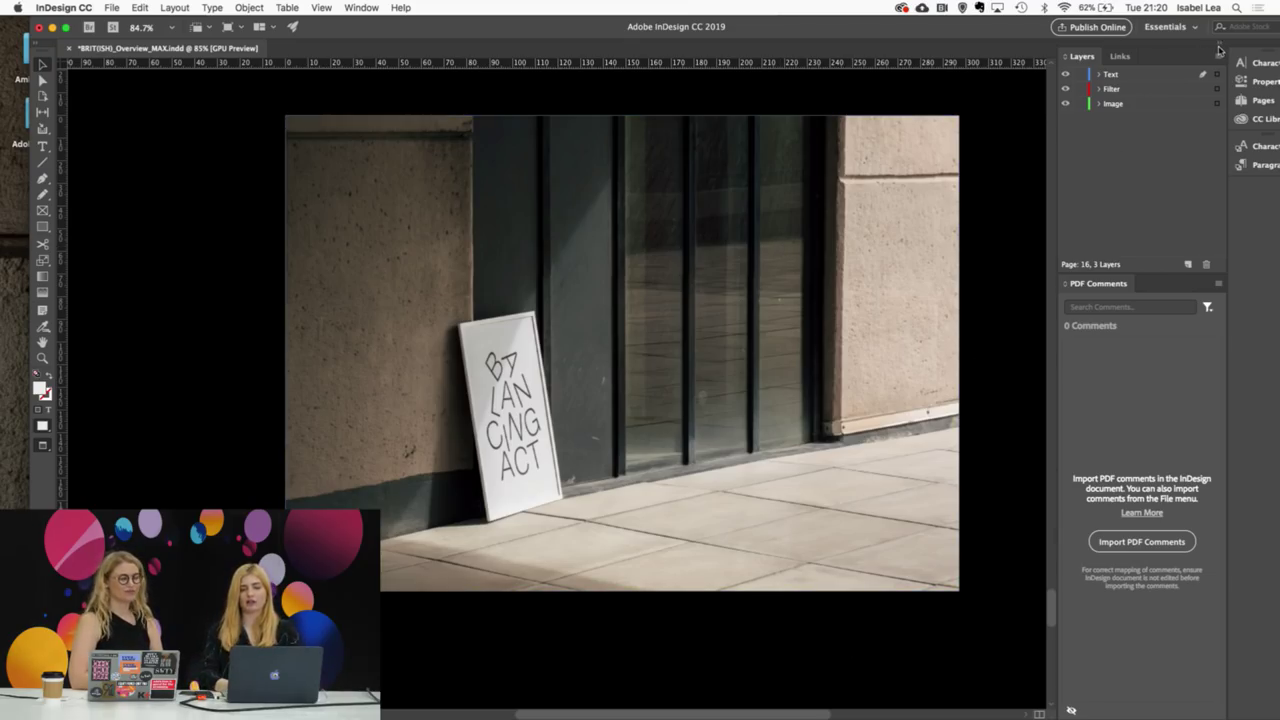
{"action": "scroll", "coordinate": [937, 249], "scroll_direction": "down", "scroll_amount": 3}
{"action": "scroll", "coordinate": [940, 252], "scroll_direction": "down", "scroll_amount": 3}
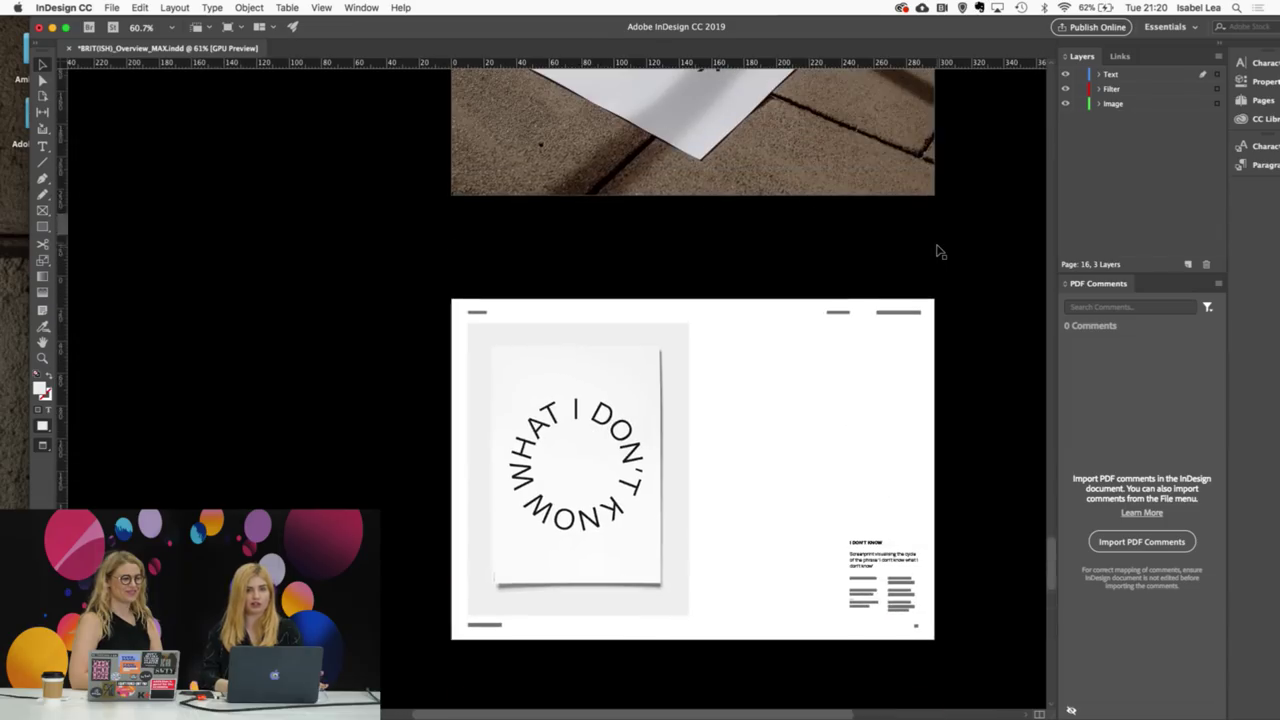
{"action": "scroll", "coordinate": [940, 252], "scroll_direction": "up", "scroll_amount": 15}
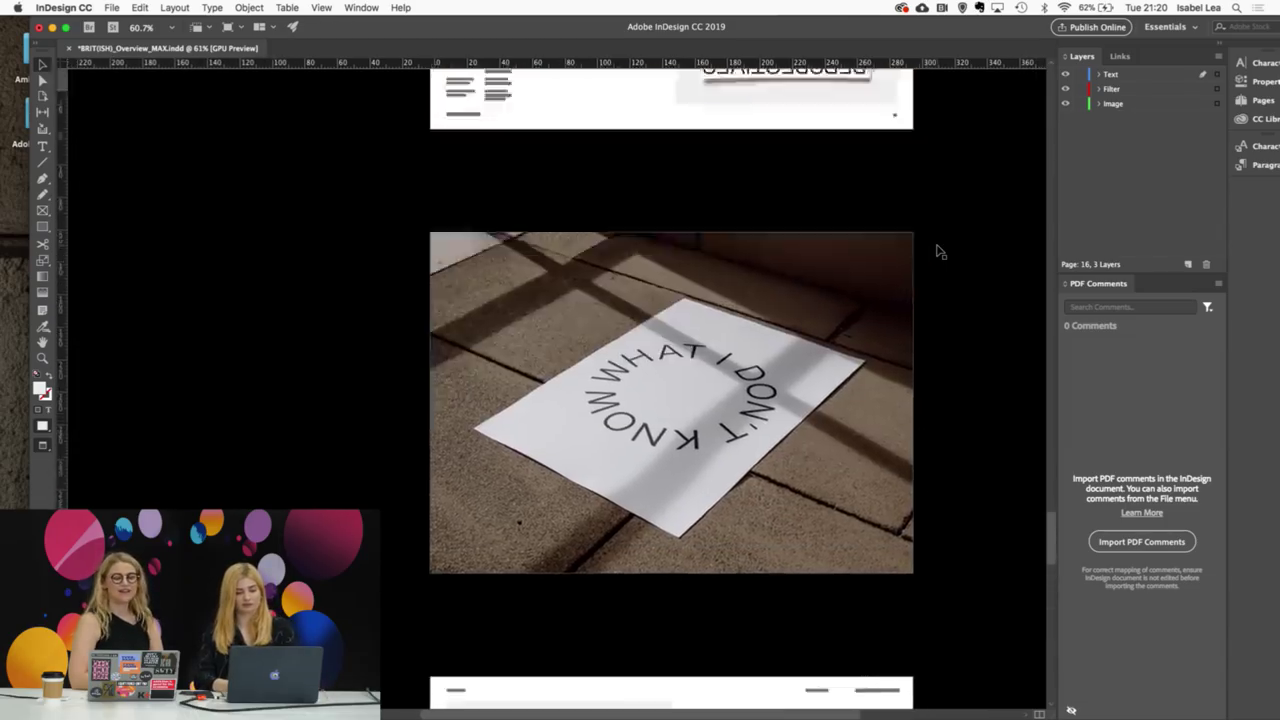
{"action": "scroll", "coordinate": [940, 252], "scroll_direction": "up", "scroll_amount": 3}
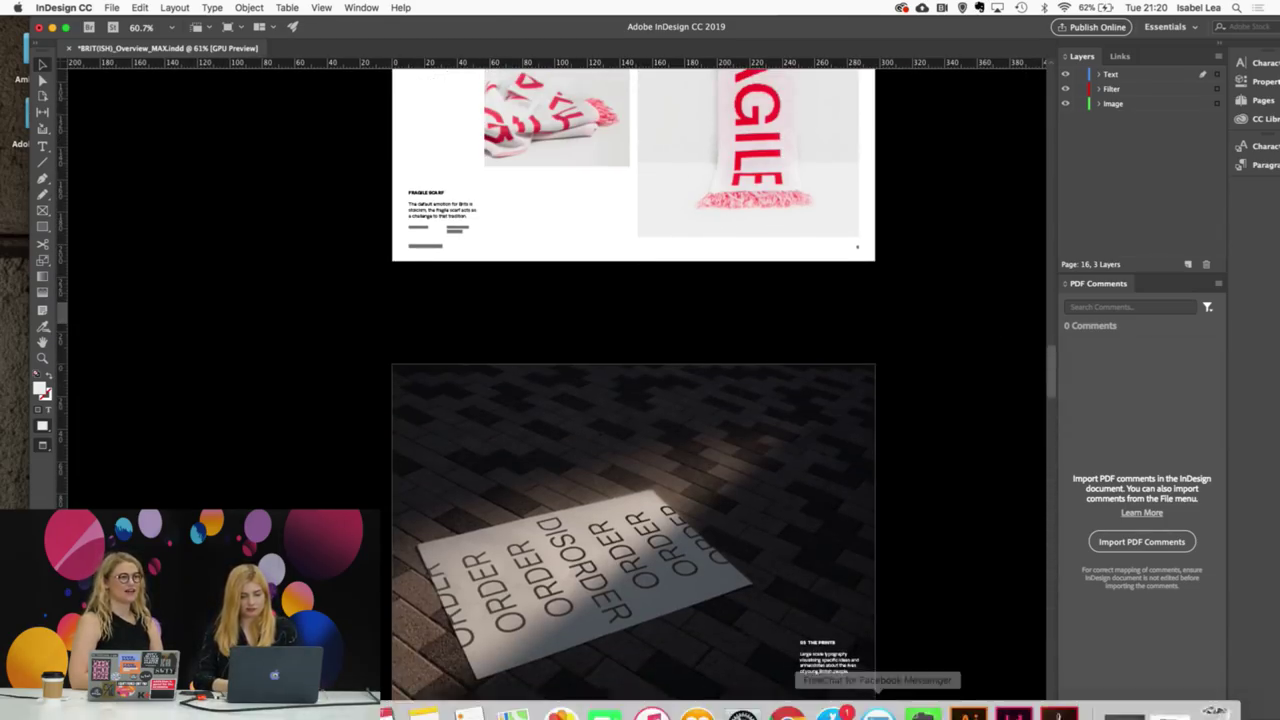
{"action": "left_click", "coordinate": [632, 537]}
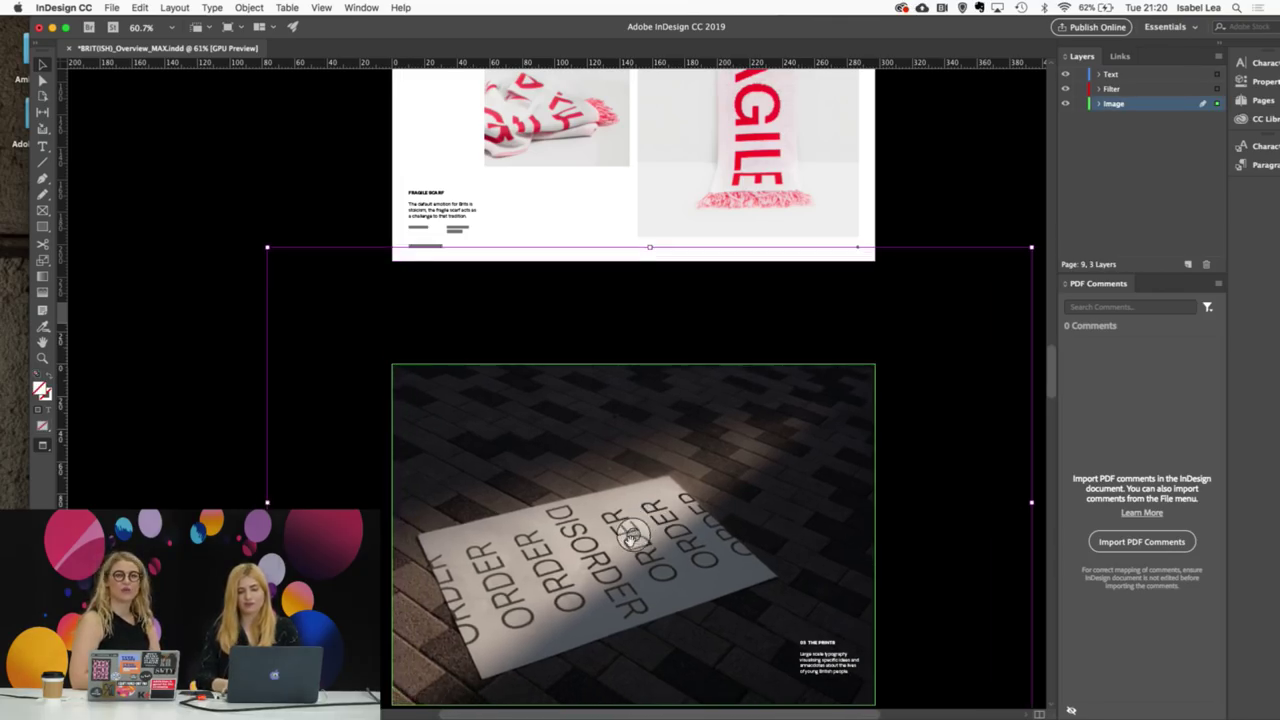
{"action": "left_click", "coordinate": [336, 135]}
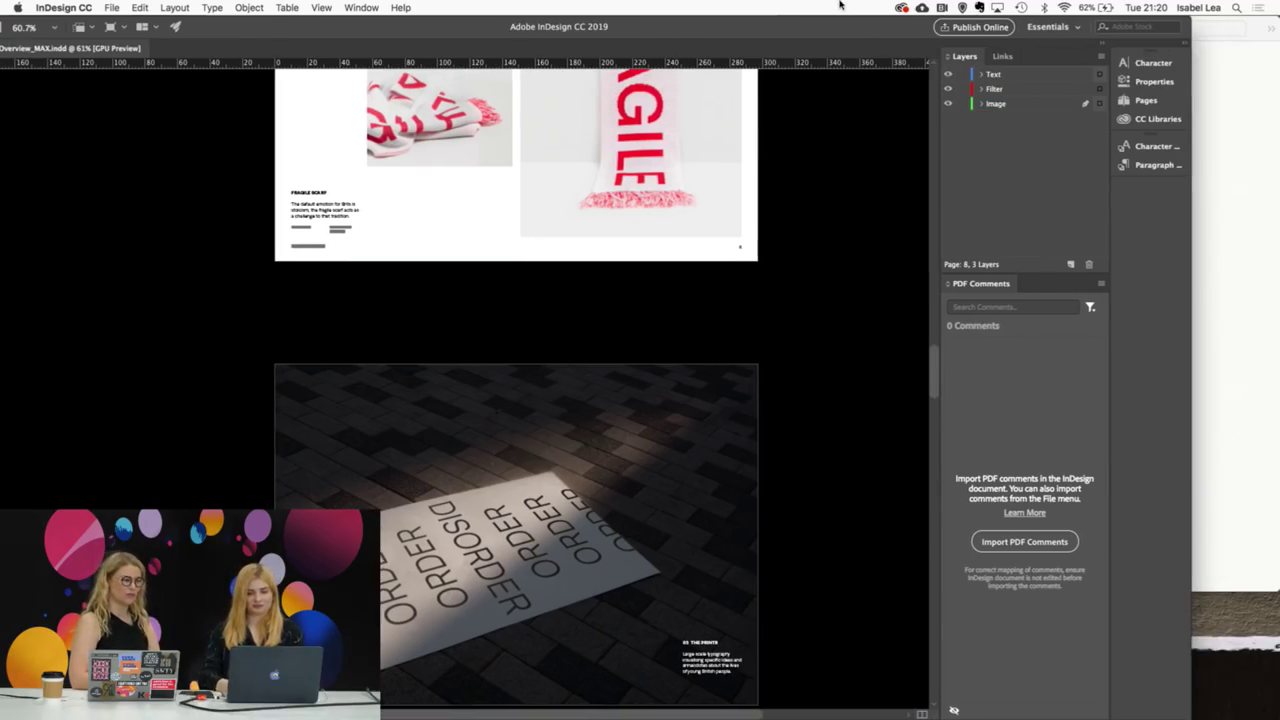
Step: Switch to Chrome's Behance tab and open the 4:17AM film project from the profile grid
{"action": "mouse_move", "coordinate": [790, 712]}
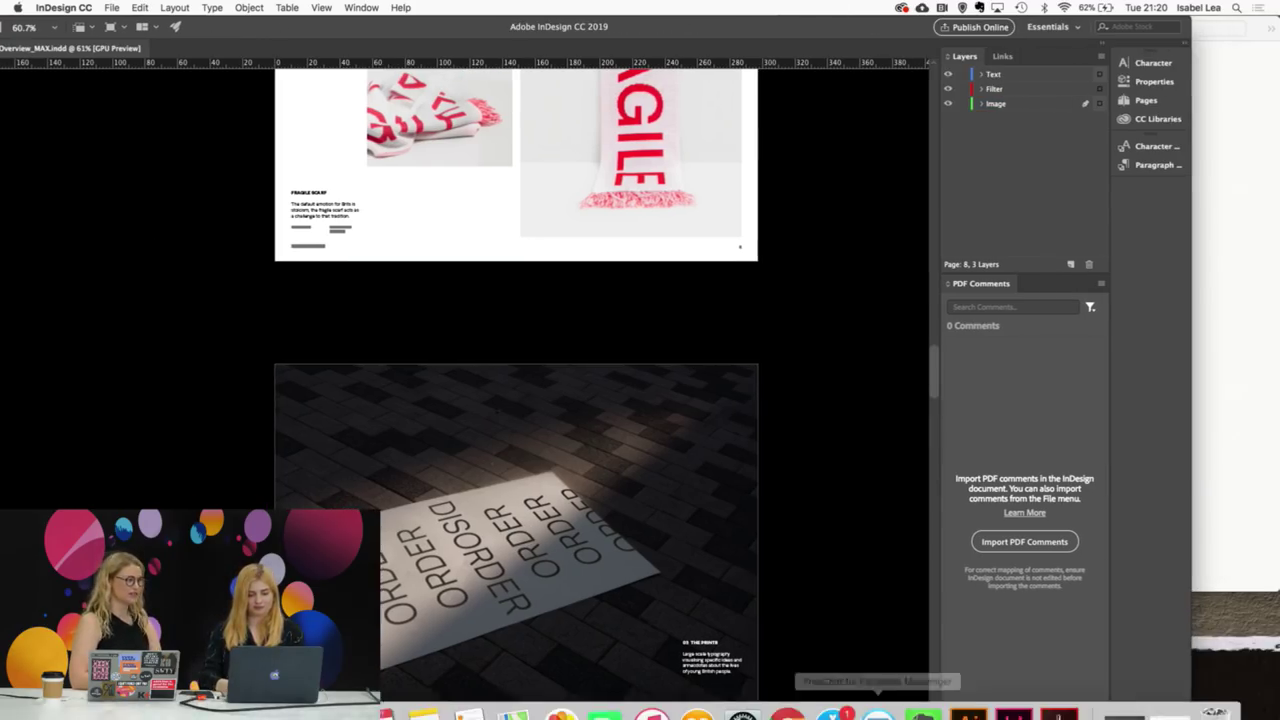
{"action": "left_click", "coordinate": [788, 692]}
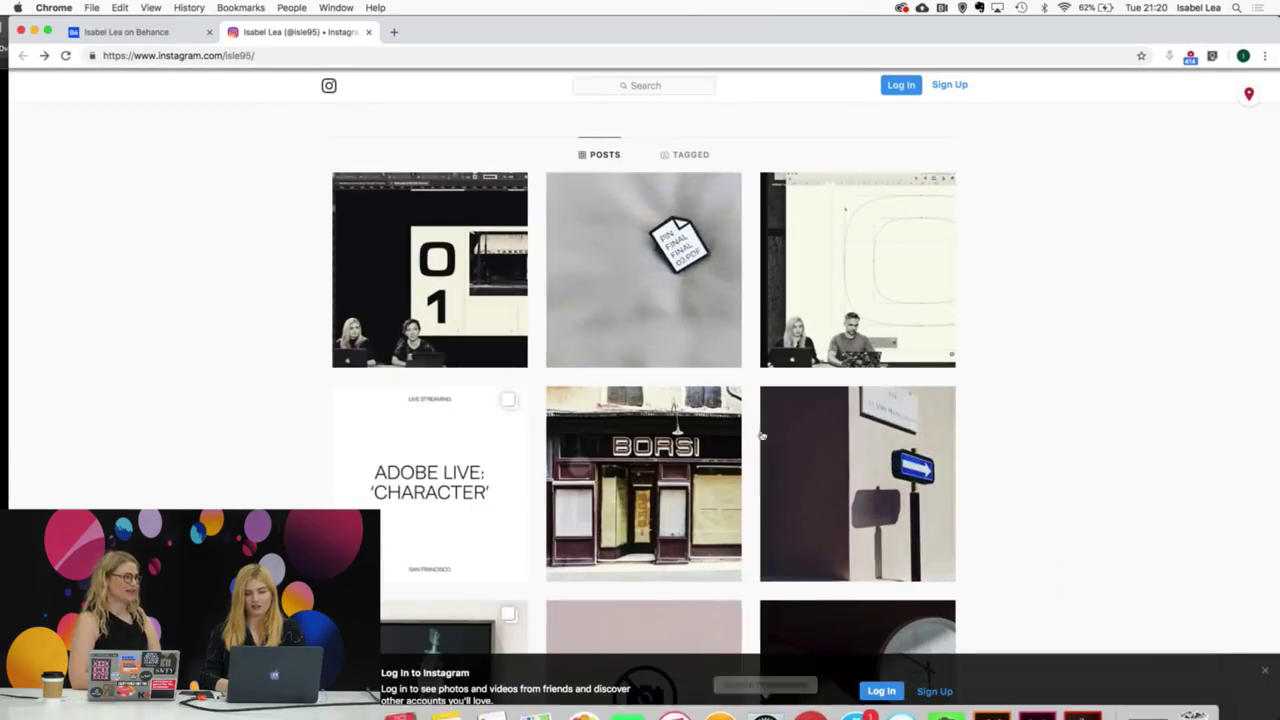
{"action": "left_click", "coordinate": [162, 35]}
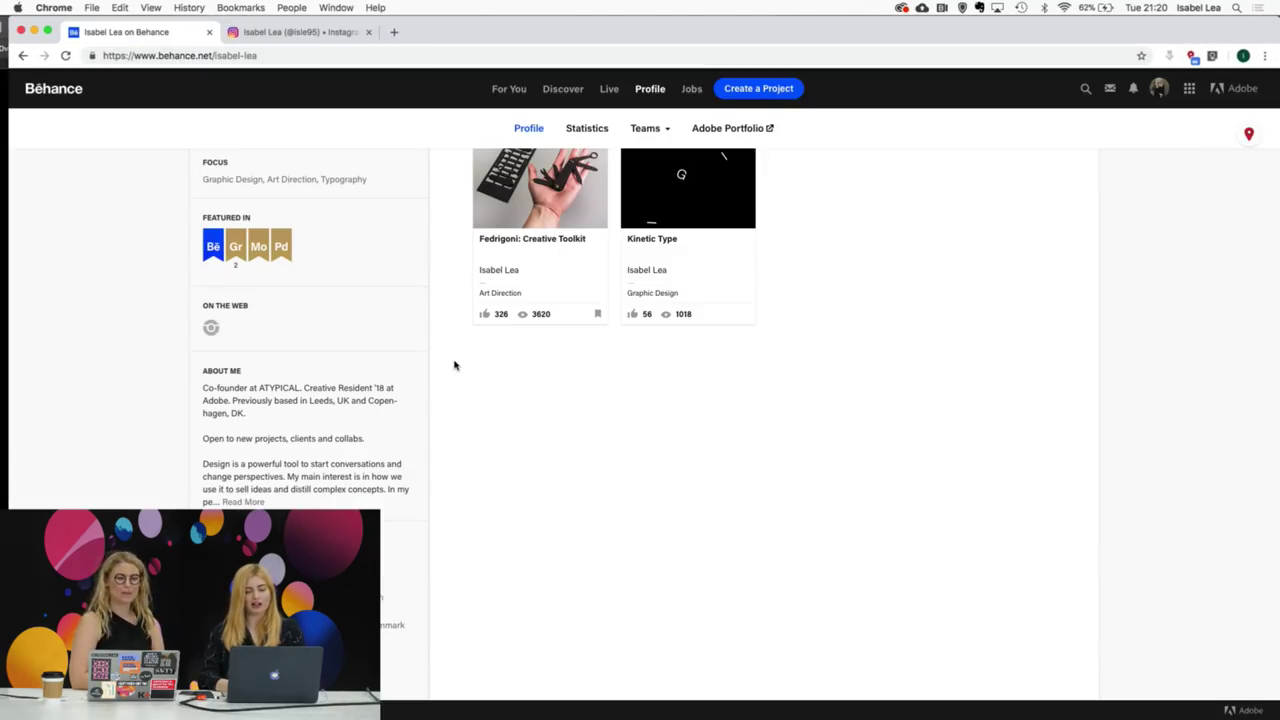
{"action": "scroll", "coordinate": [451, 363], "scroll_direction": "up", "scroll_amount": 5}
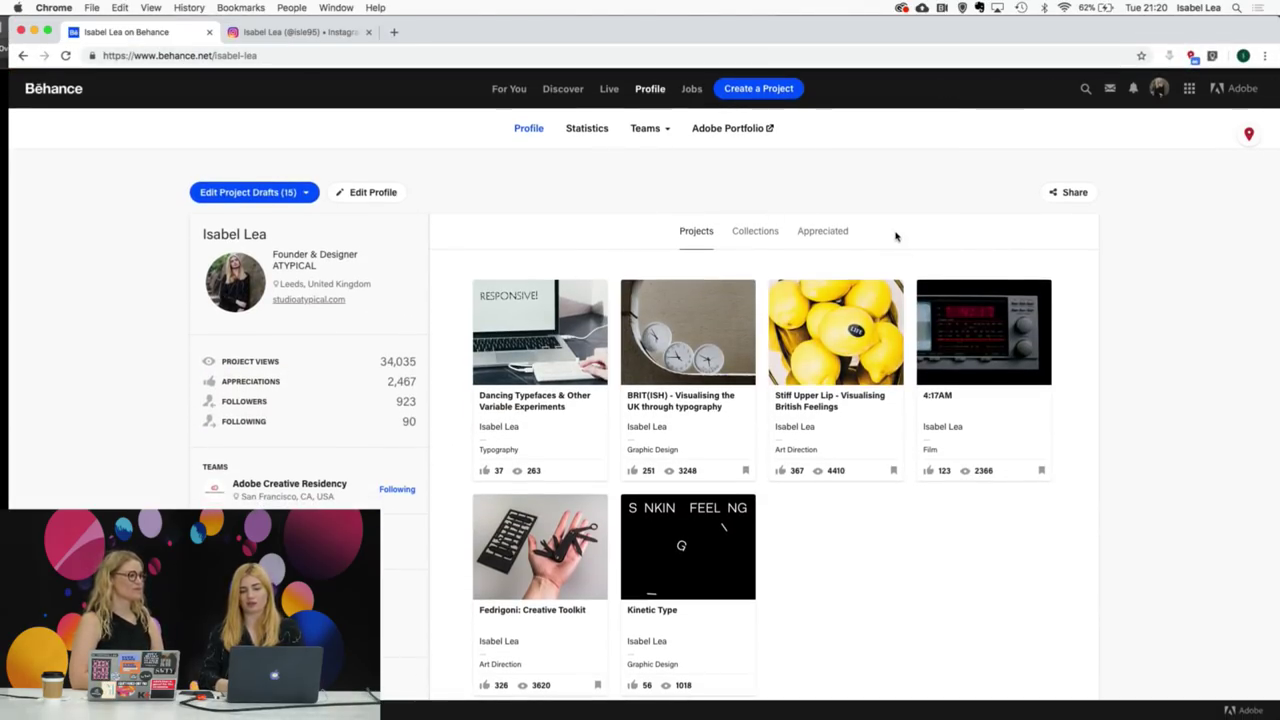
{"action": "left_click", "coordinate": [937, 397]}
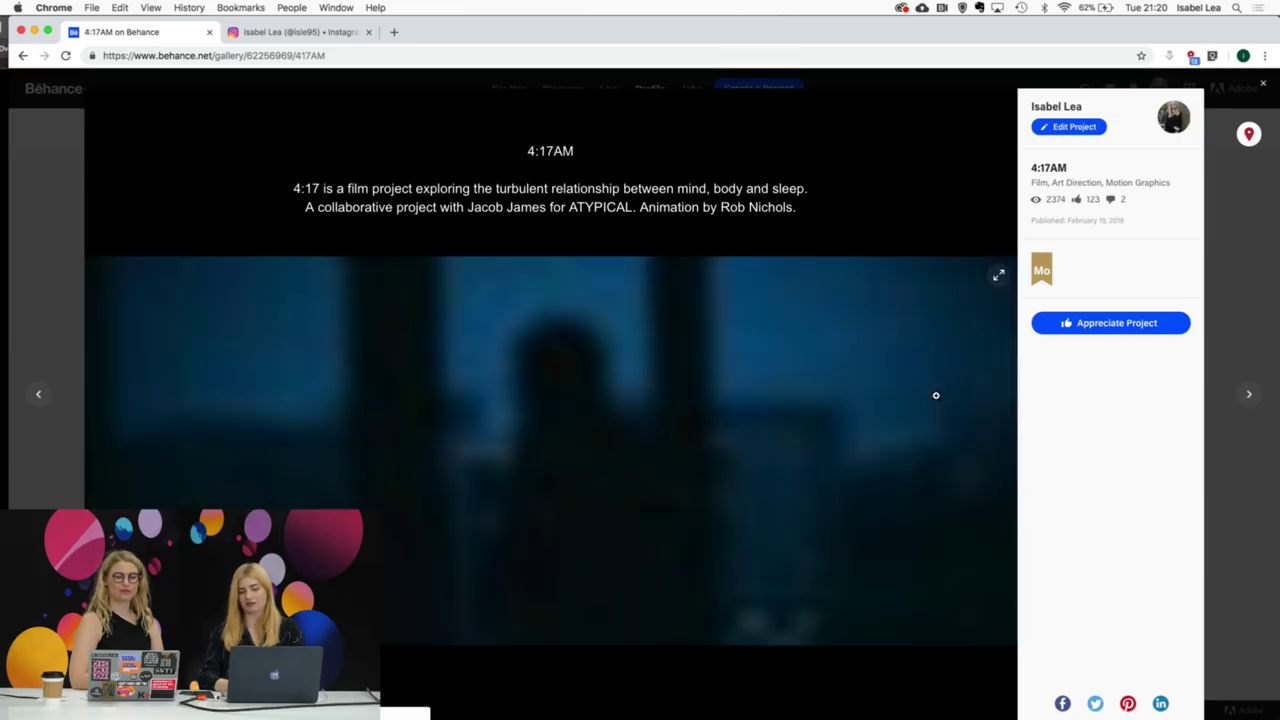
Step: Scroll through the 4:17AM project's film stills
{"action": "scroll", "coordinate": [908, 231], "scroll_direction": "down", "scroll_amount": 5}
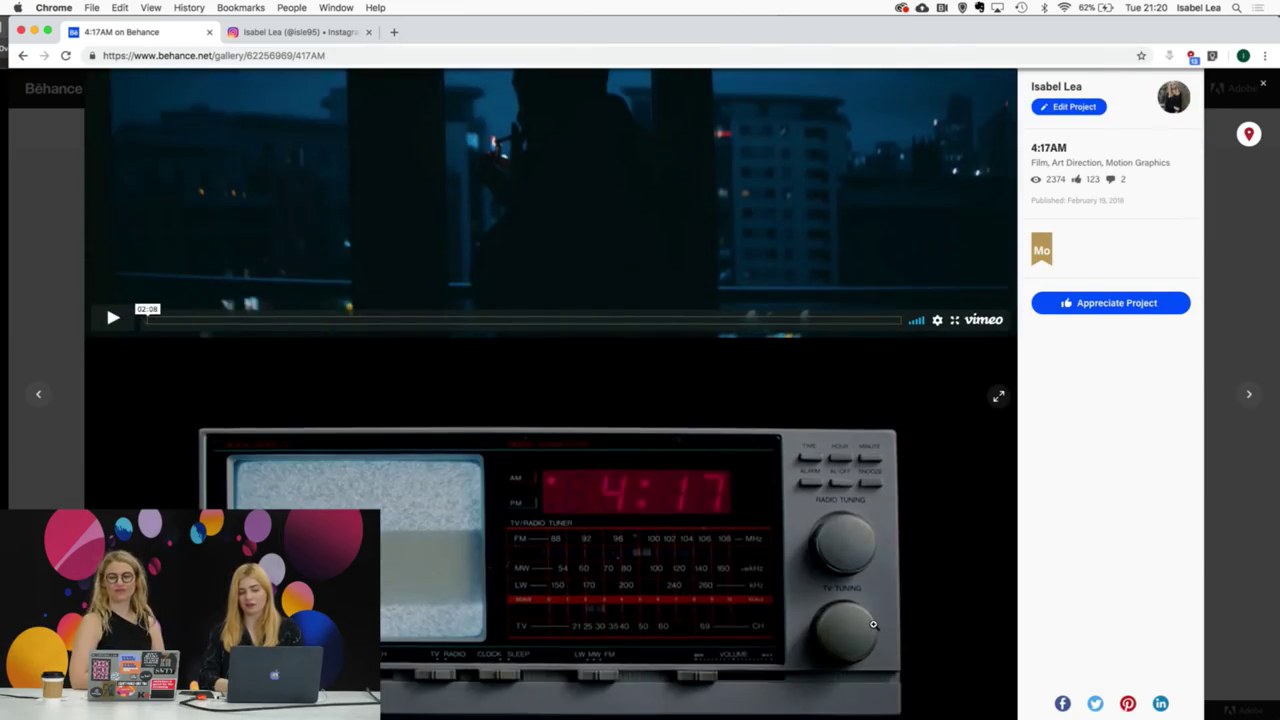
{"action": "scroll", "coordinate": [873, 624], "scroll_direction": "down", "scroll_amount": 5}
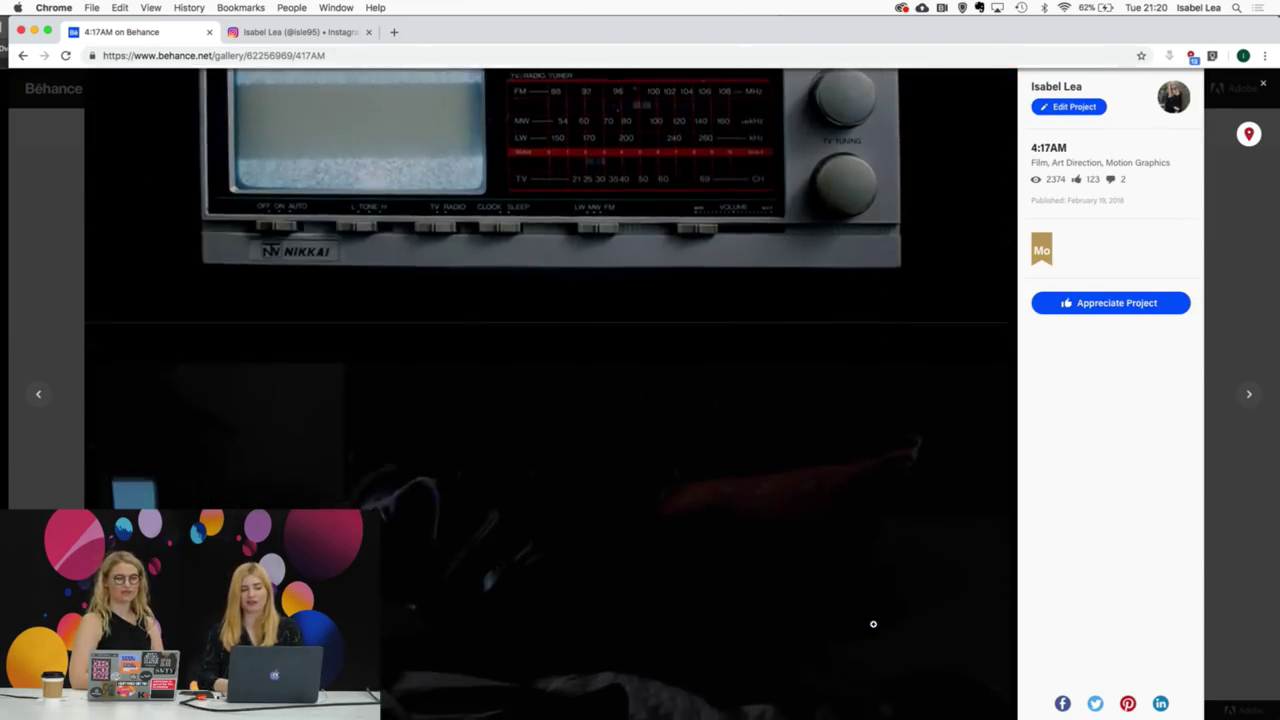
{"action": "scroll", "coordinate": [873, 624], "scroll_direction": "down", "scroll_amount": 2}
{"action": "scroll", "coordinate": [873, 626], "scroll_direction": "down", "scroll_amount": 10}
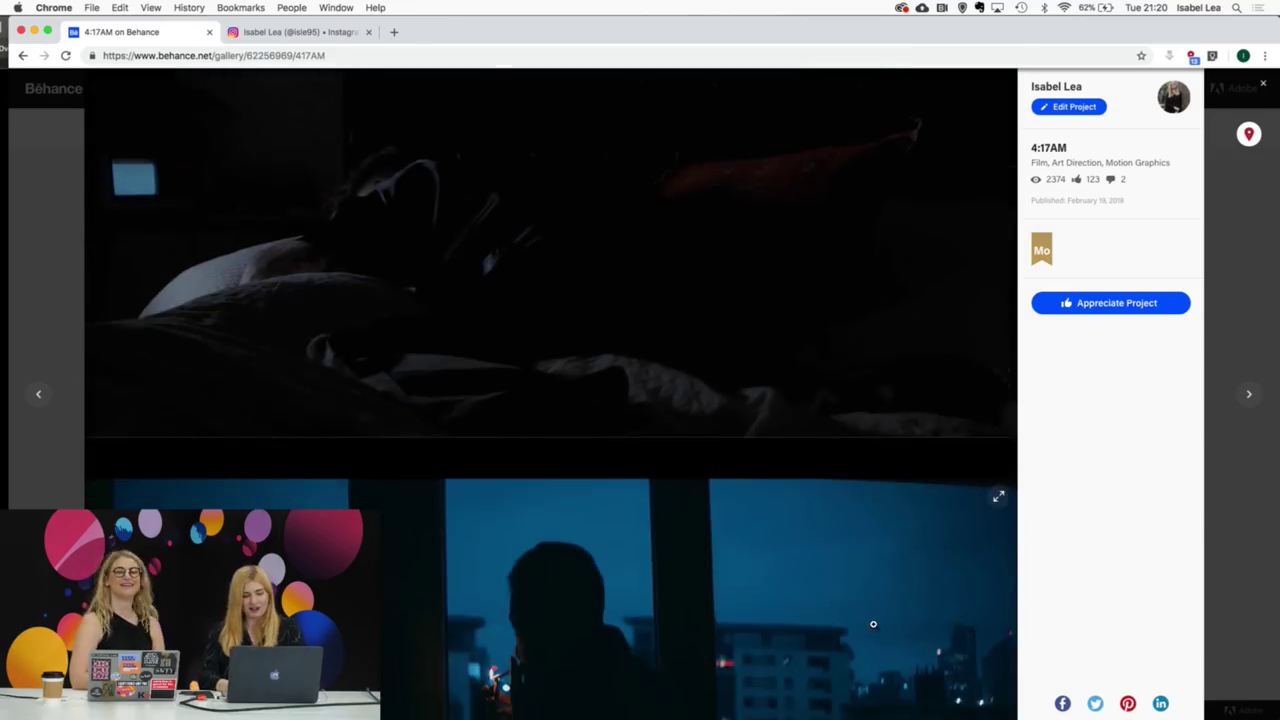
{"action": "scroll", "coordinate": [873, 622], "scroll_direction": "down", "scroll_amount": 15}
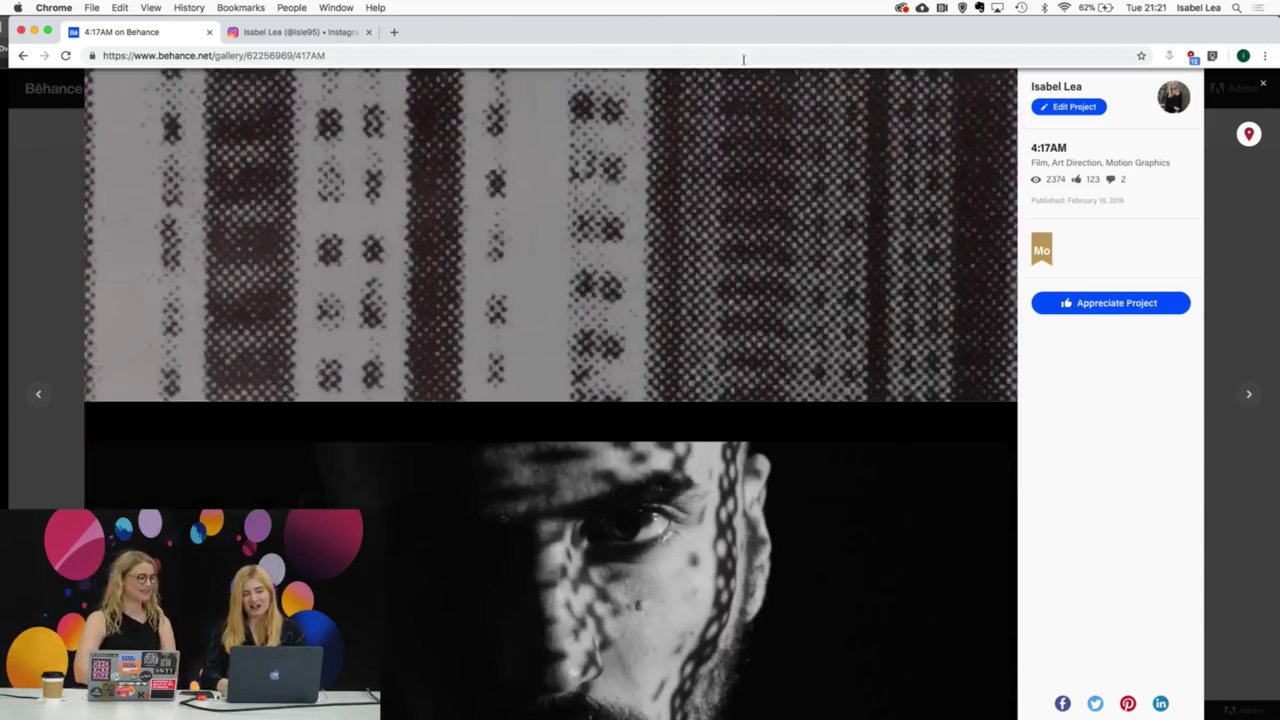
{"action": "scroll", "coordinate": [803, 163], "scroll_direction": "down", "scroll_amount": 4}
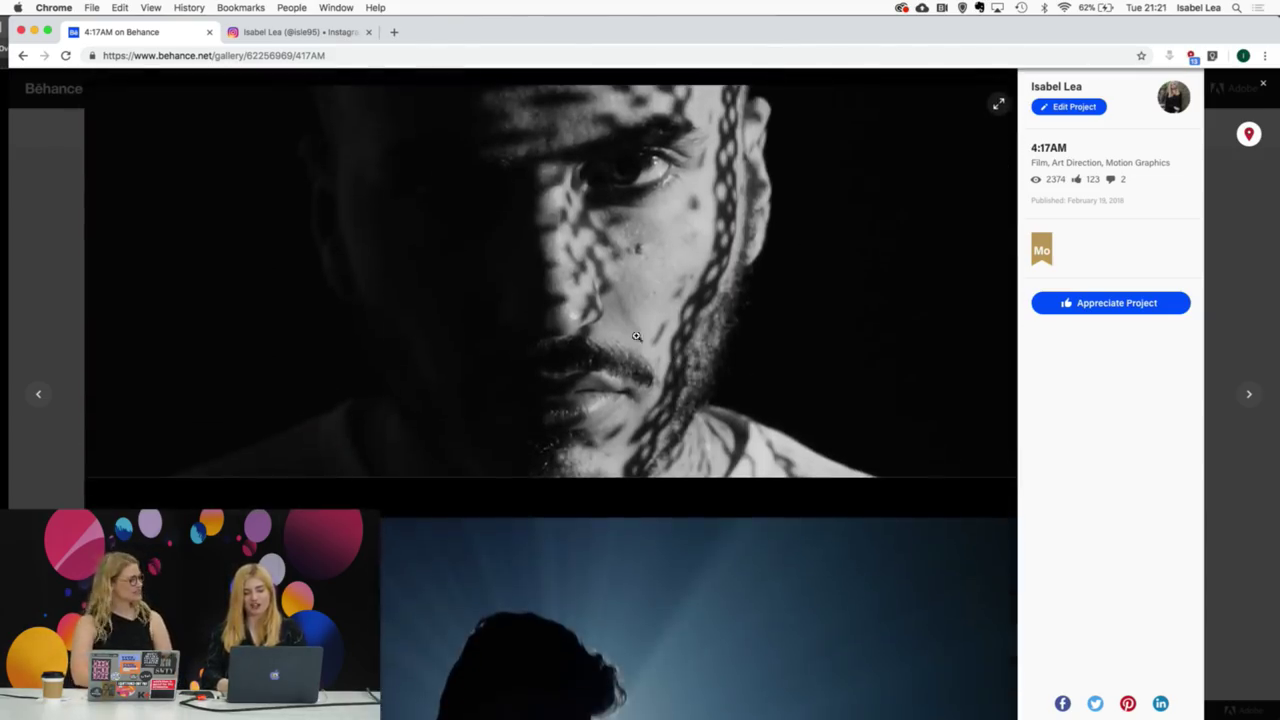
{"action": "scroll", "coordinate": [737, 397], "scroll_direction": "down", "scroll_amount": 4}
{"action": "scroll", "coordinate": [738, 396], "scroll_direction": "down", "scroll_amount": 5}
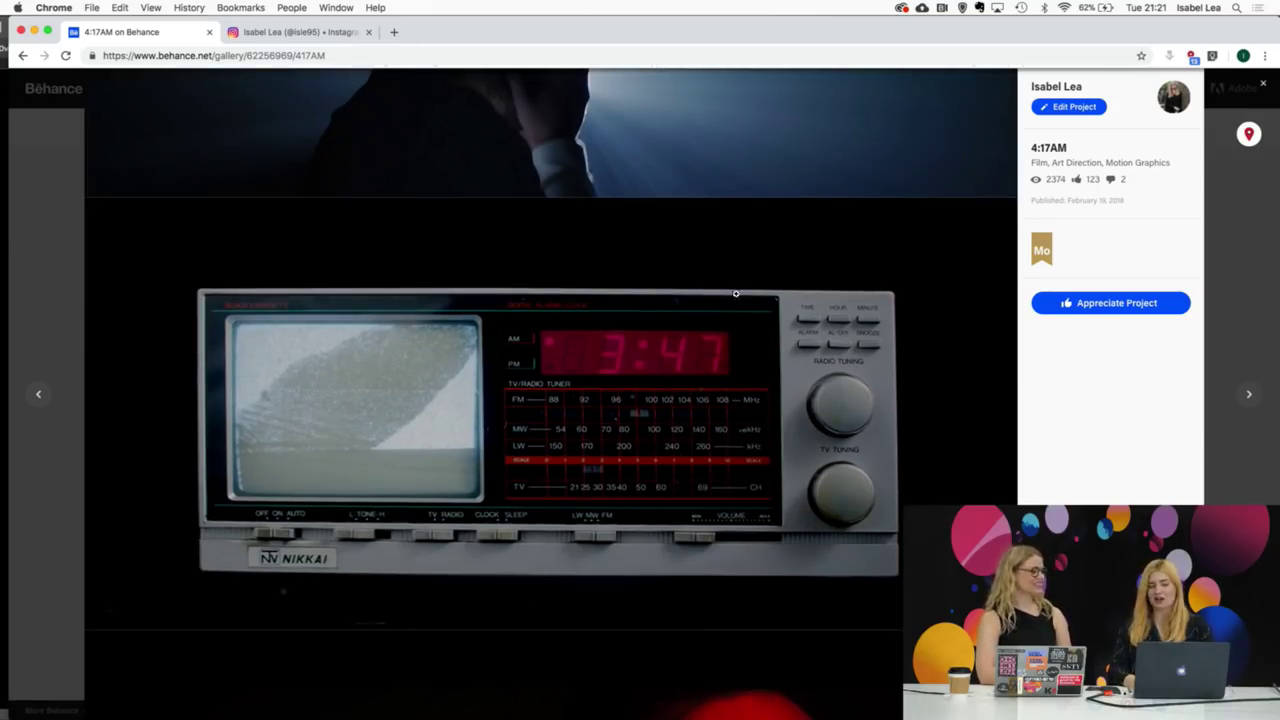
{"action": "scroll", "coordinate": [487, 490], "scroll_direction": "down", "scroll_amount": 8}
{"action": "scroll", "coordinate": [487, 490], "scroll_direction": "down", "scroll_amount": 3}
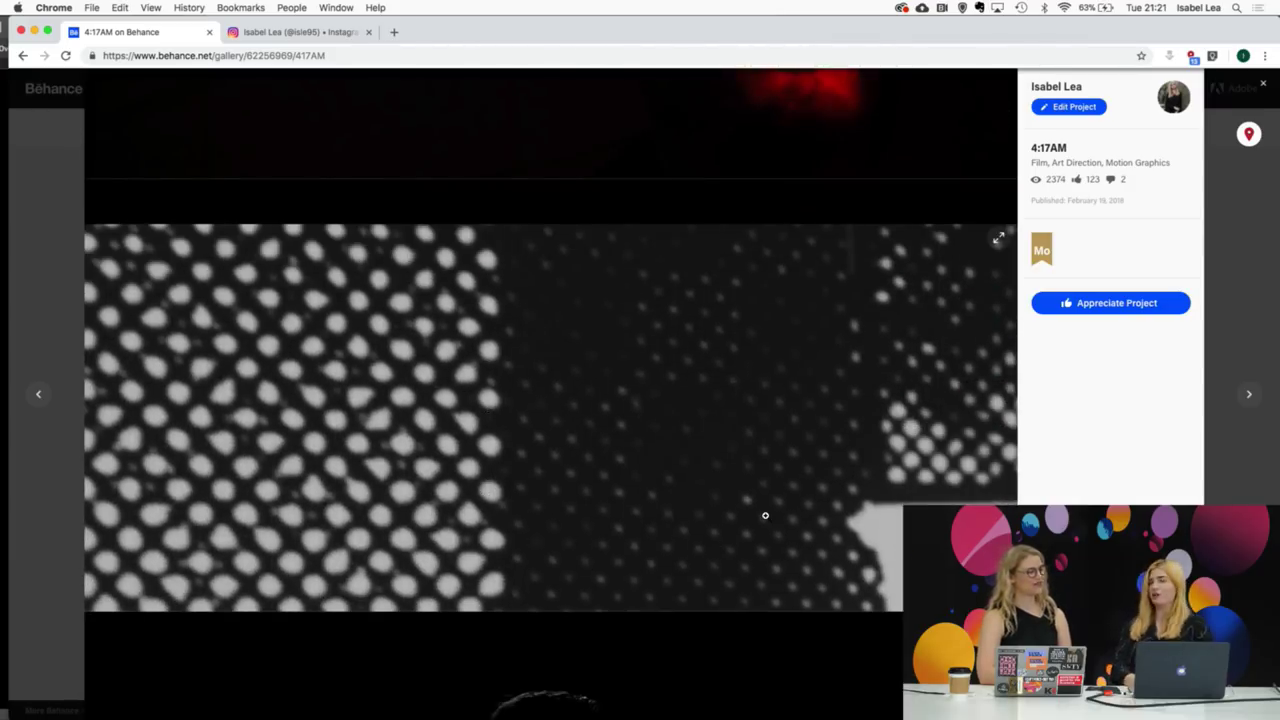
{"action": "scroll", "coordinate": [765, 515], "scroll_direction": "down", "scroll_amount": 6}
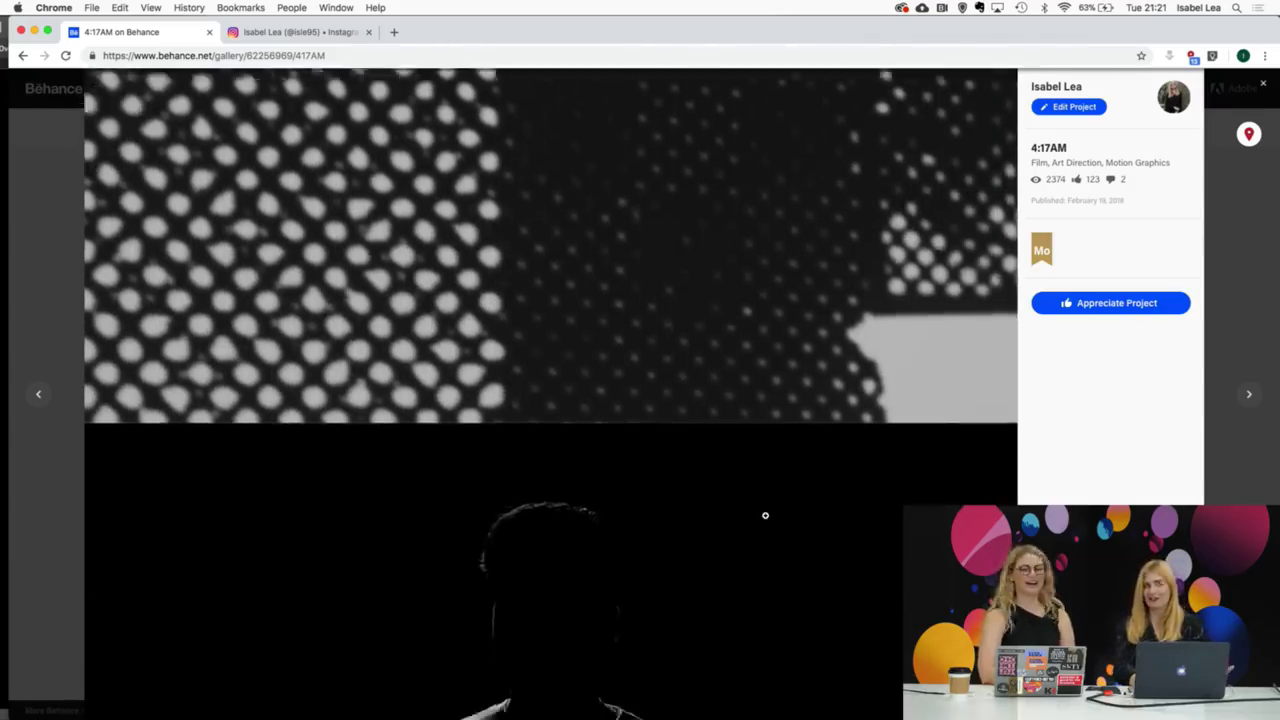
{"action": "scroll", "coordinate": [765, 519], "scroll_direction": "up", "scroll_amount": 6}
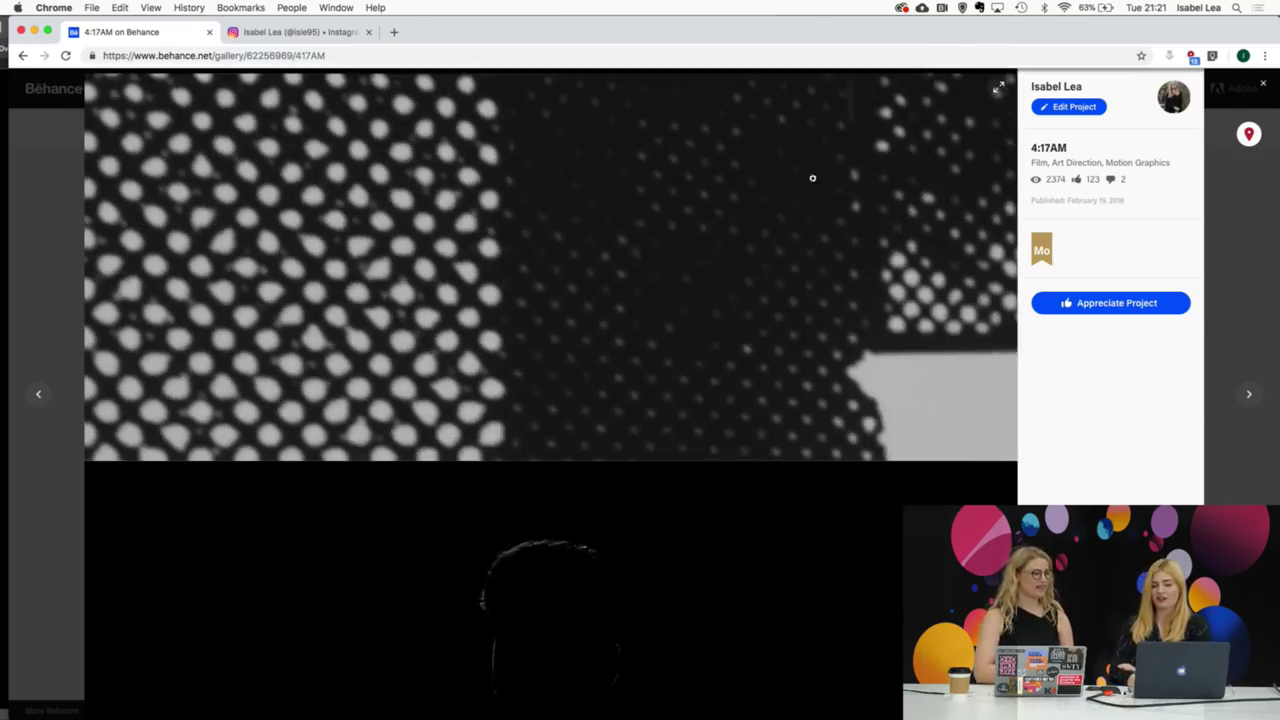
{"action": "scroll", "coordinate": [606, 434], "scroll_direction": "up", "scroll_amount": 6}
{"action": "scroll", "coordinate": [606, 435], "scroll_direction": "down", "scroll_amount": 10}
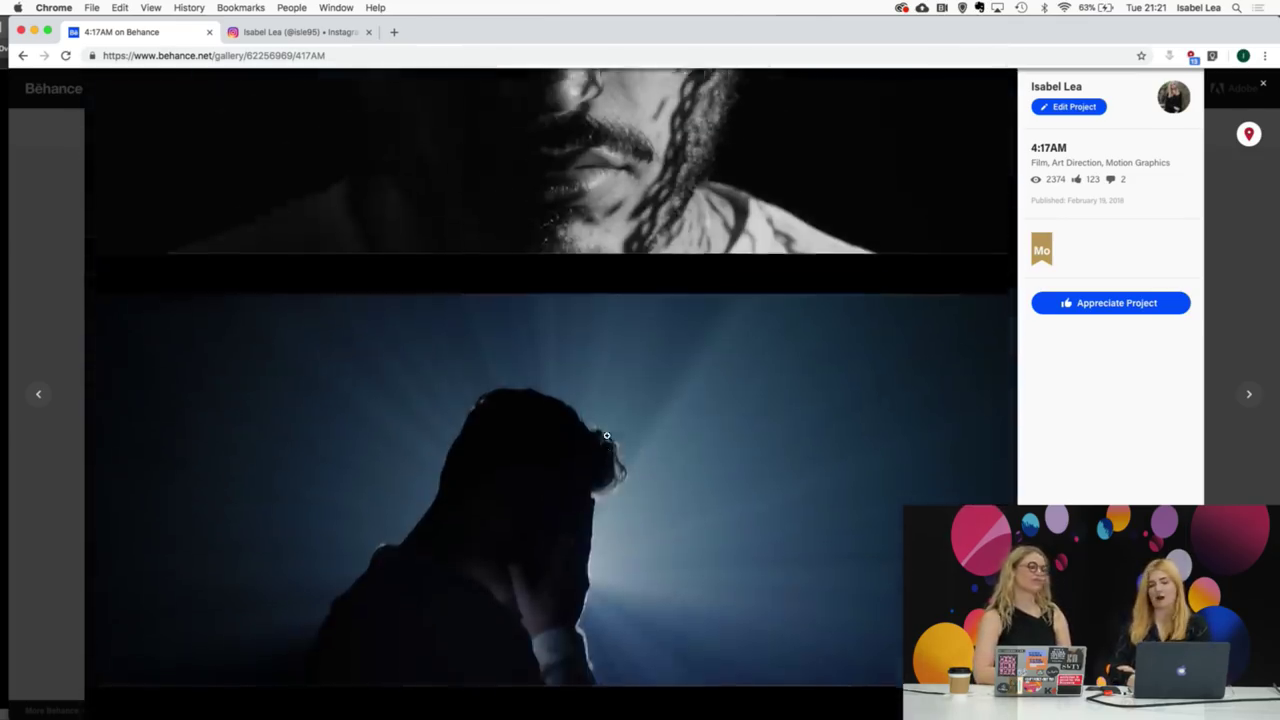
{"action": "scroll", "coordinate": [606, 435], "scroll_direction": "up", "scroll_amount": 8}
{"action": "scroll", "coordinate": [606, 435], "scroll_direction": "up", "scroll_amount": 15}
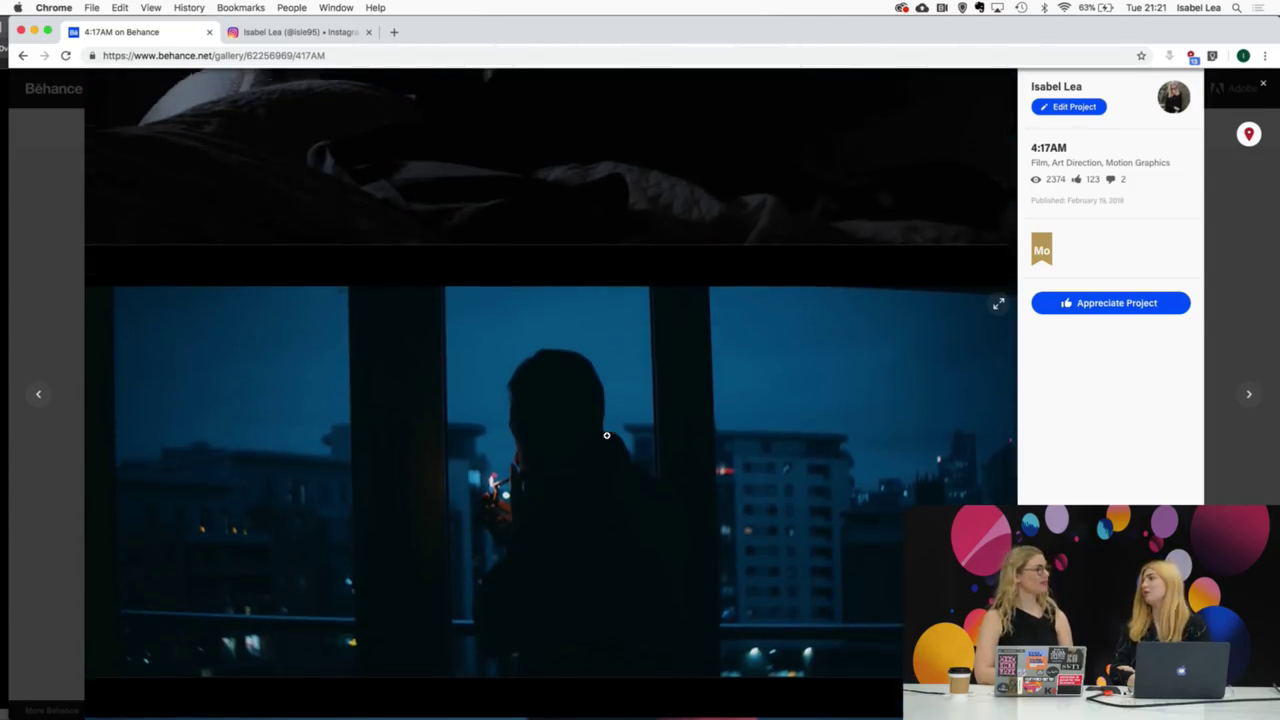
{"action": "scroll", "coordinate": [606, 435], "scroll_direction": "up", "scroll_amount": 2}
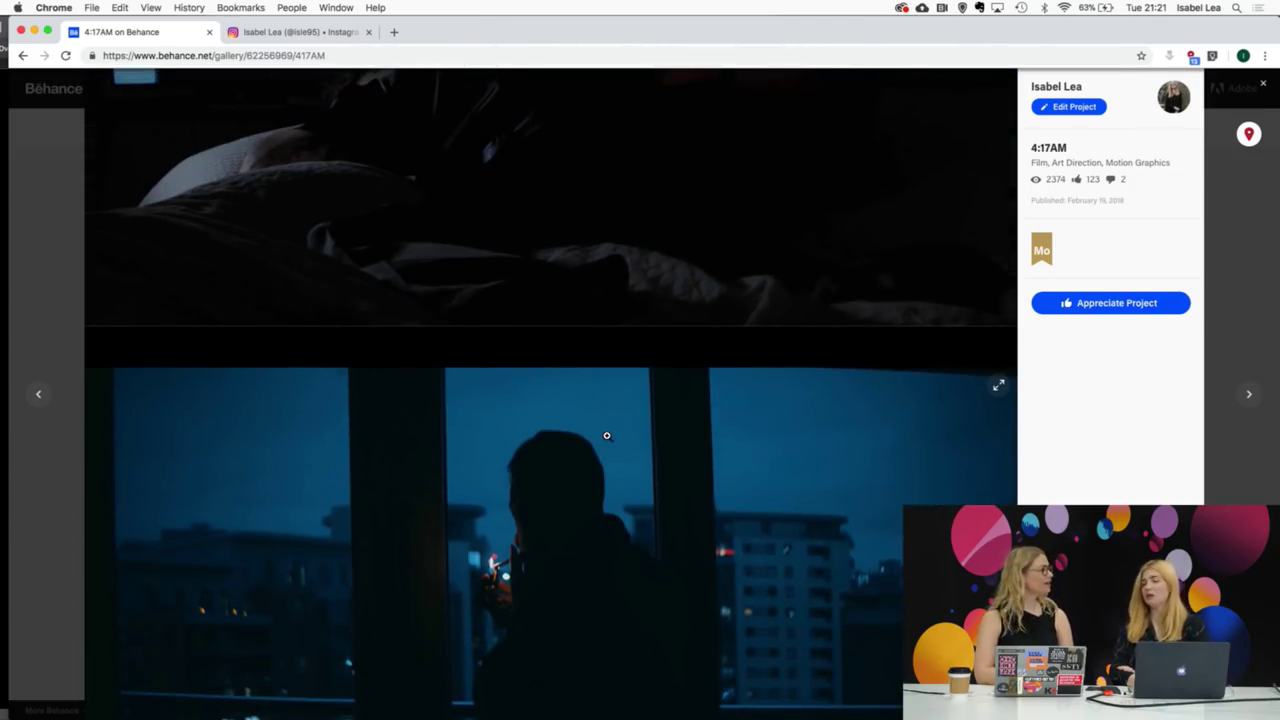
Step: Close the 4:17AM project and switch back to InDesign with Cmd+Tab
{"action": "left_click", "coordinate": [1262, 251]}
{"action": "mouse_move", "coordinate": [640, 718]}
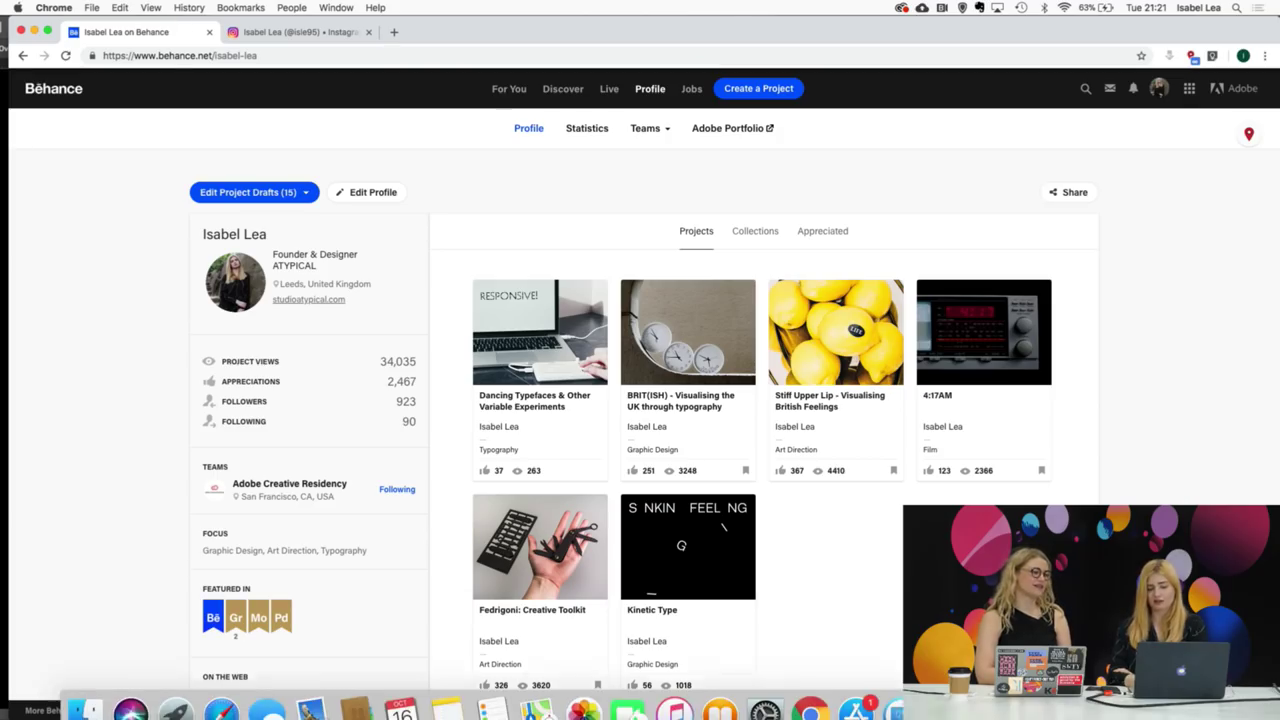
{"action": "key", "text": "super+Tab"}
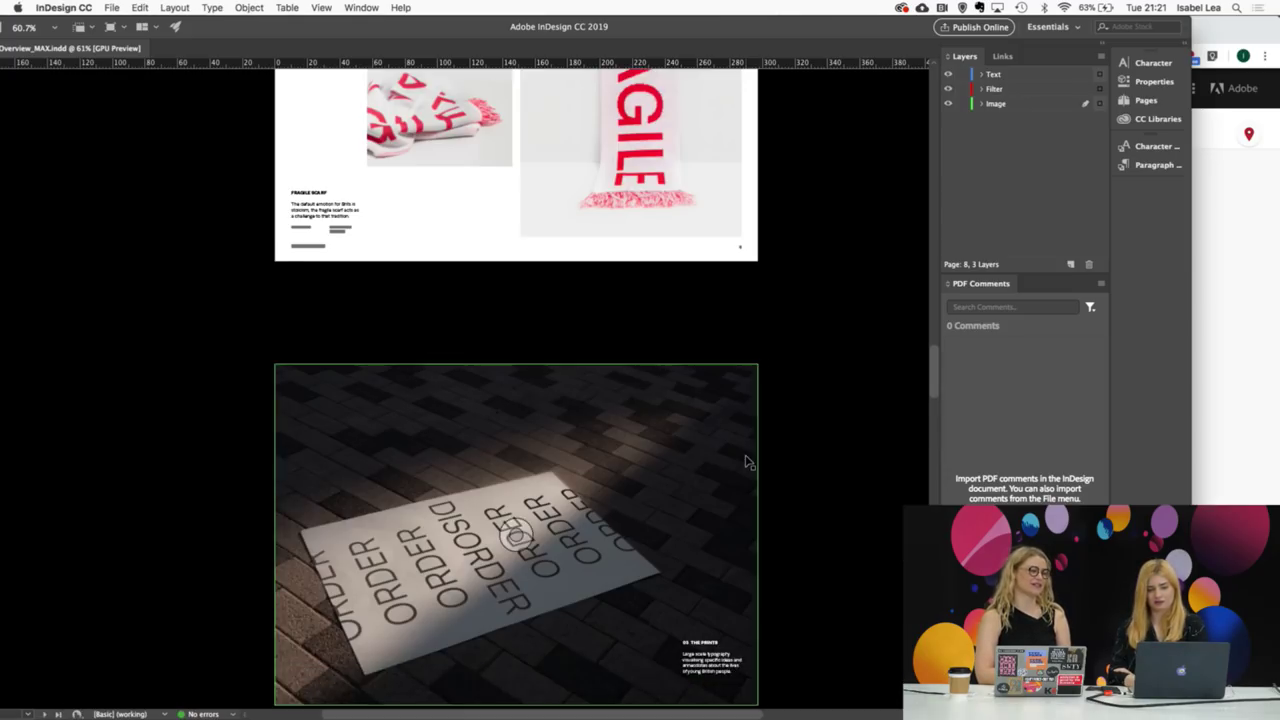
Step: Scroll back to the clocks-on-stairs cover spread and enter Presentation mode with Shift+W
{"action": "scroll", "coordinate": [748, 460], "scroll_direction": "down", "scroll_amount": 10}
{"action": "scroll", "coordinate": [748, 460], "scroll_direction": "up", "scroll_amount": 8}
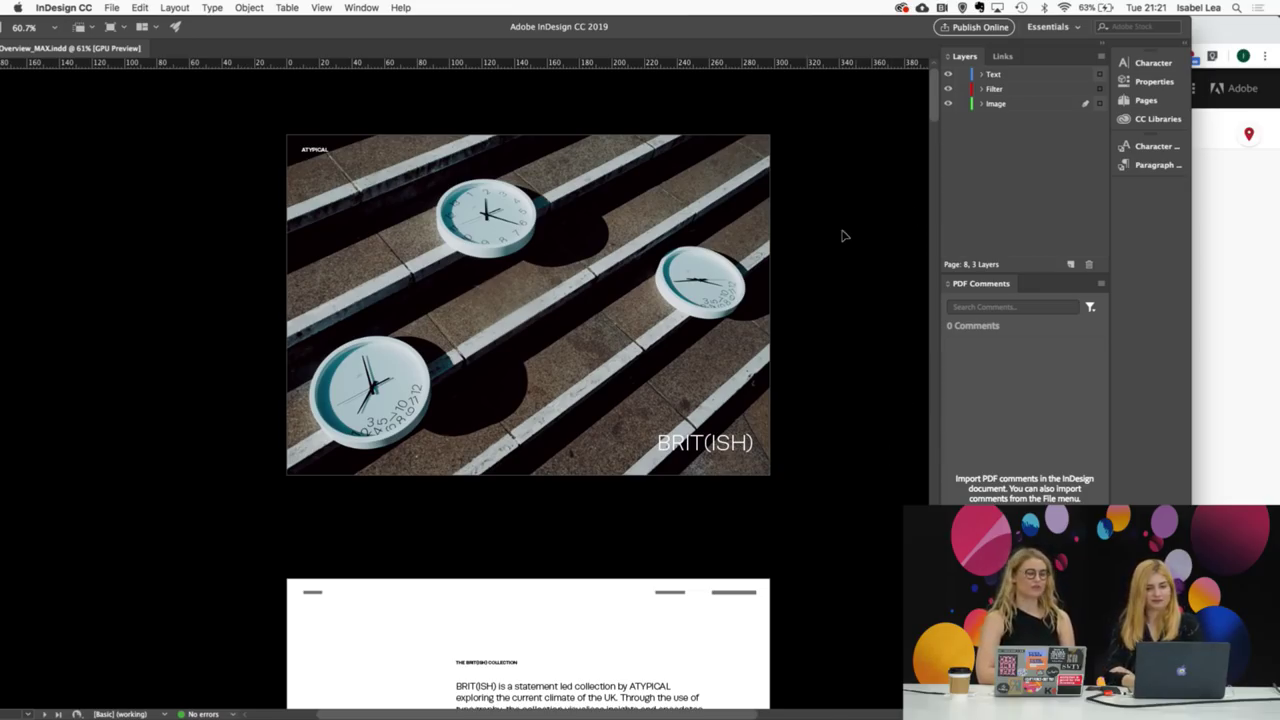
{"action": "scroll", "coordinate": [843, 236], "scroll_direction": "left", "scroll_amount": 1}
{"action": "scroll", "coordinate": [843, 236], "scroll_direction": "left", "scroll_amount": 2}
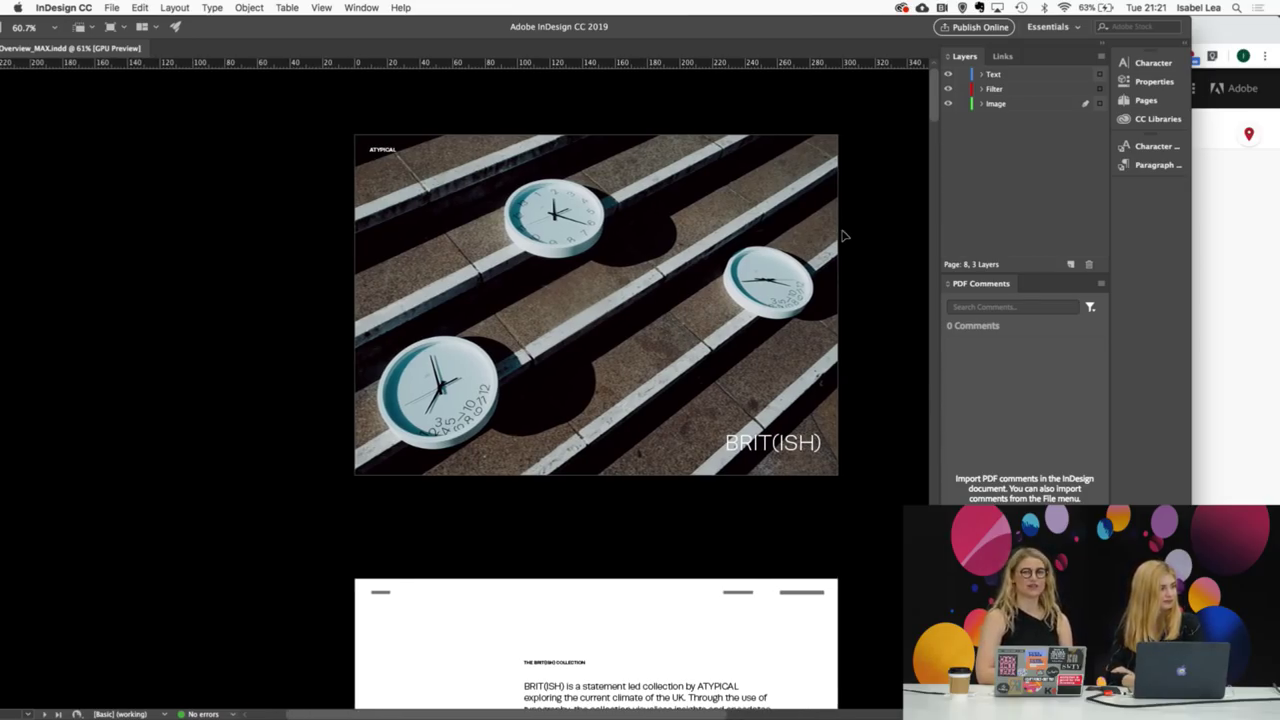
{"action": "scroll", "coordinate": [760, 262], "scroll_direction": "right", "scroll_amount": 3}
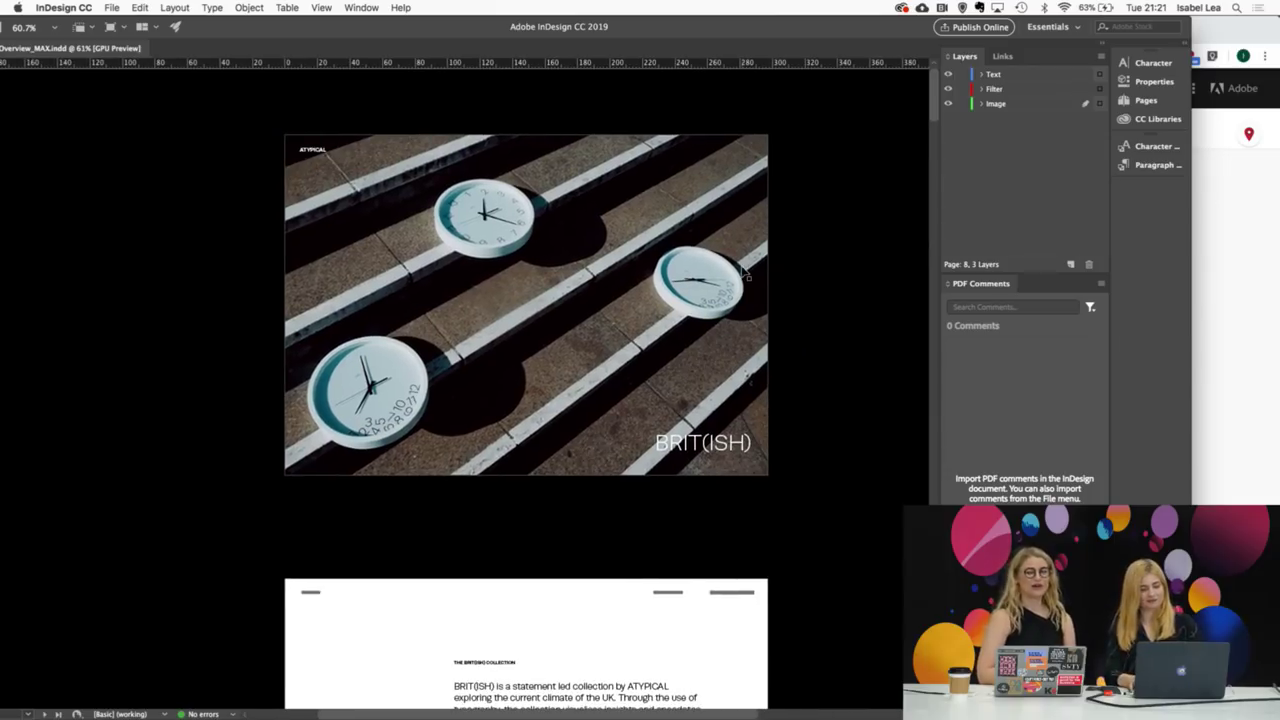
{"action": "key", "text": "shift+w"}
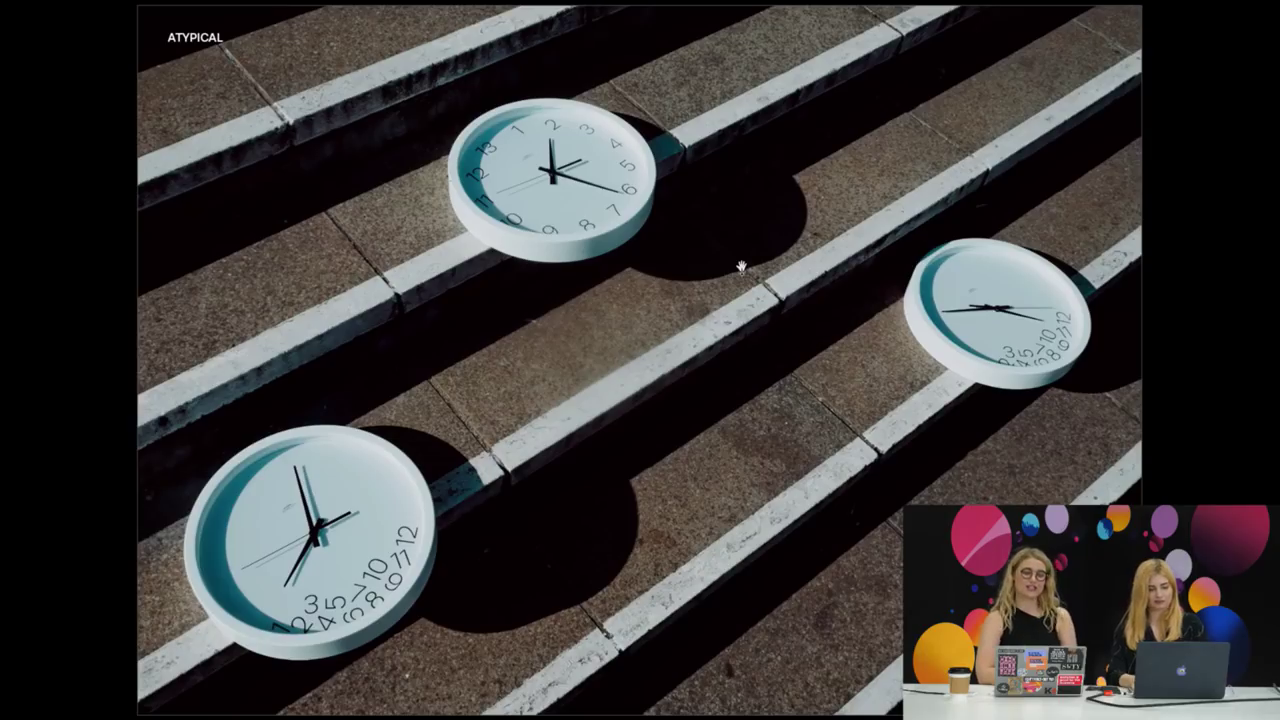
Step: Advance to the next BRIT(ISH) page, then go back to the clocks photo spread
{"action": "key", "text": "Right"}
{"action": "key", "text": "Left"}
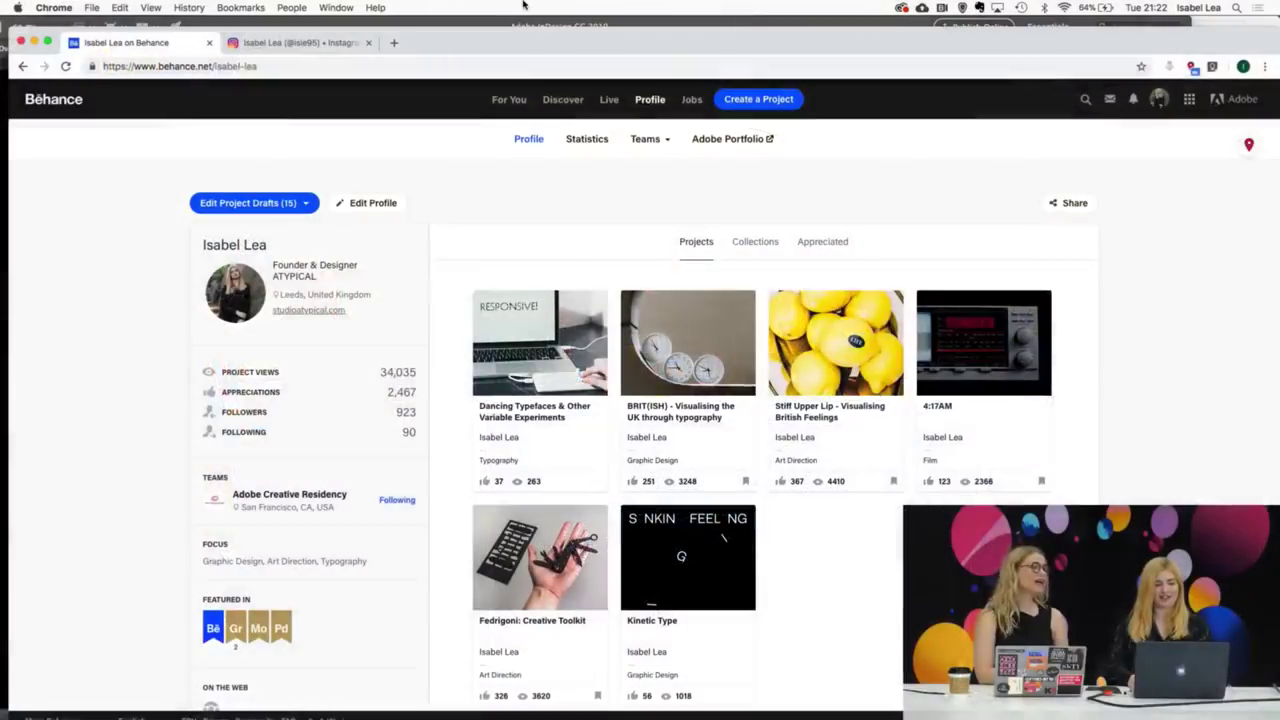
Step: Minimize Chrome, bring InDesign forward, and select then deselect the clocks-on-stairs cover photo
{"action": "left_click", "coordinate": [35, 42]}
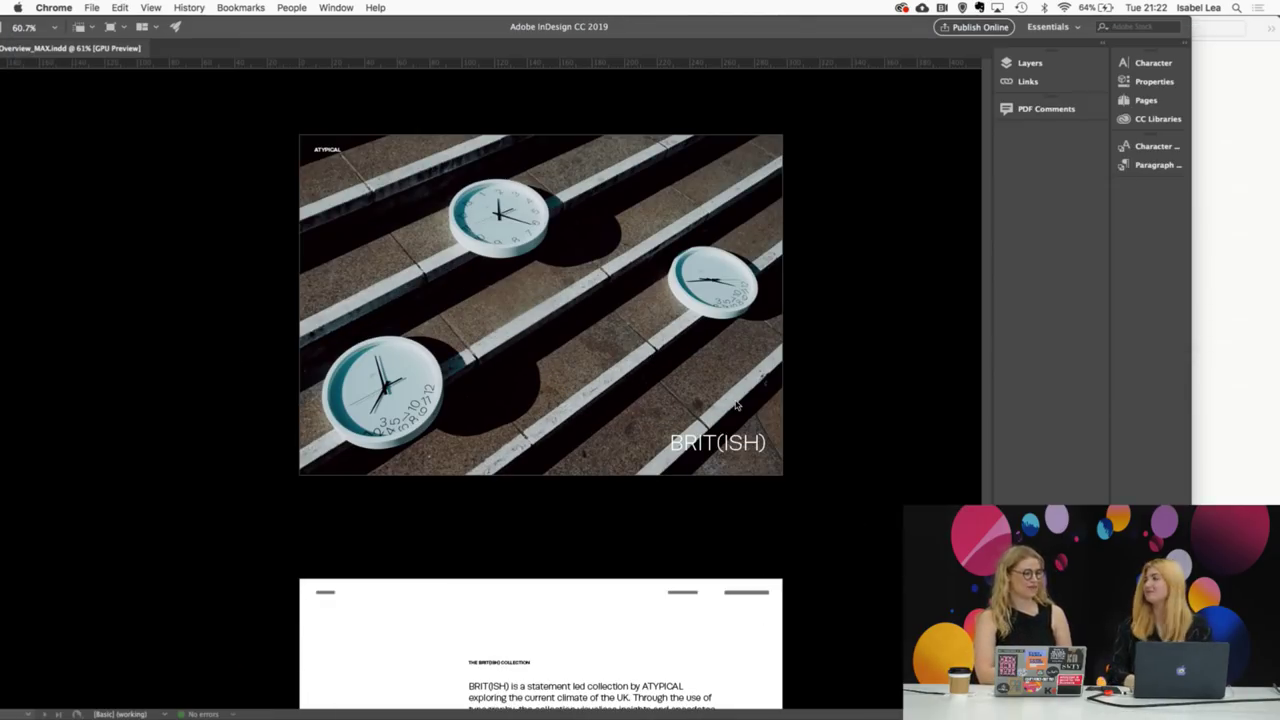
{"action": "mouse_move", "coordinate": [480, 716]}
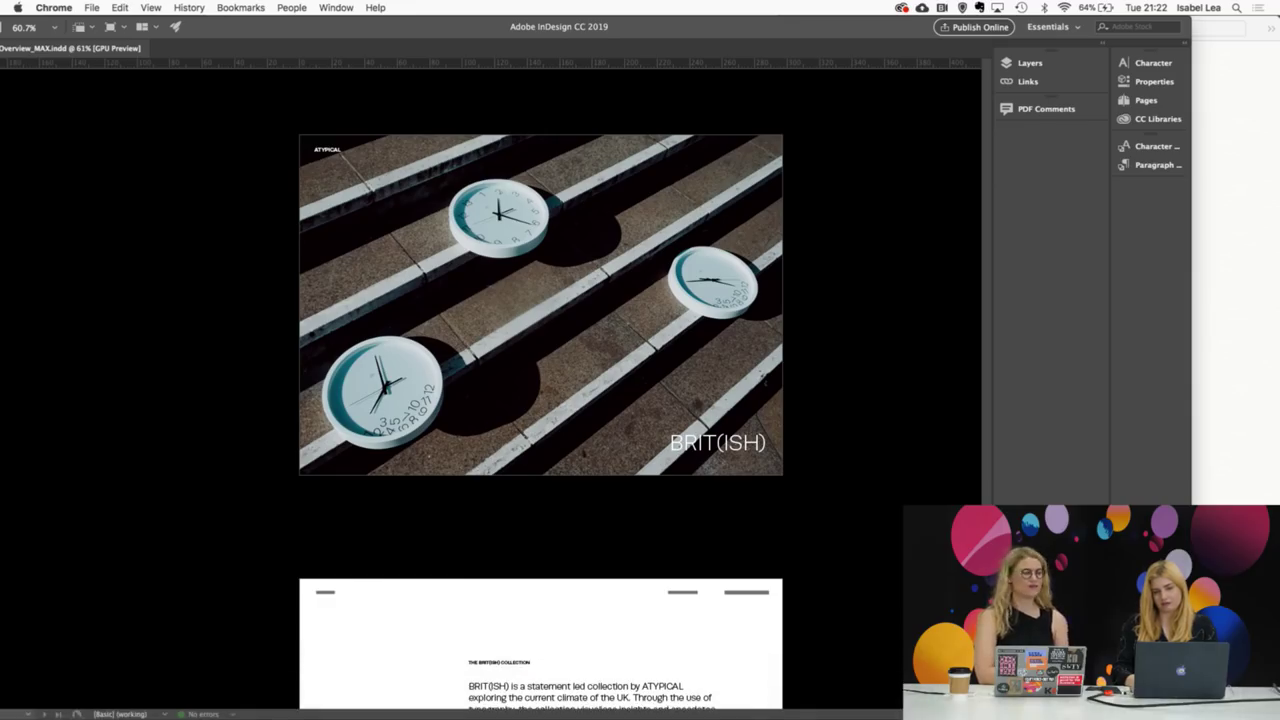
{"action": "key", "text": "super+Tab"}
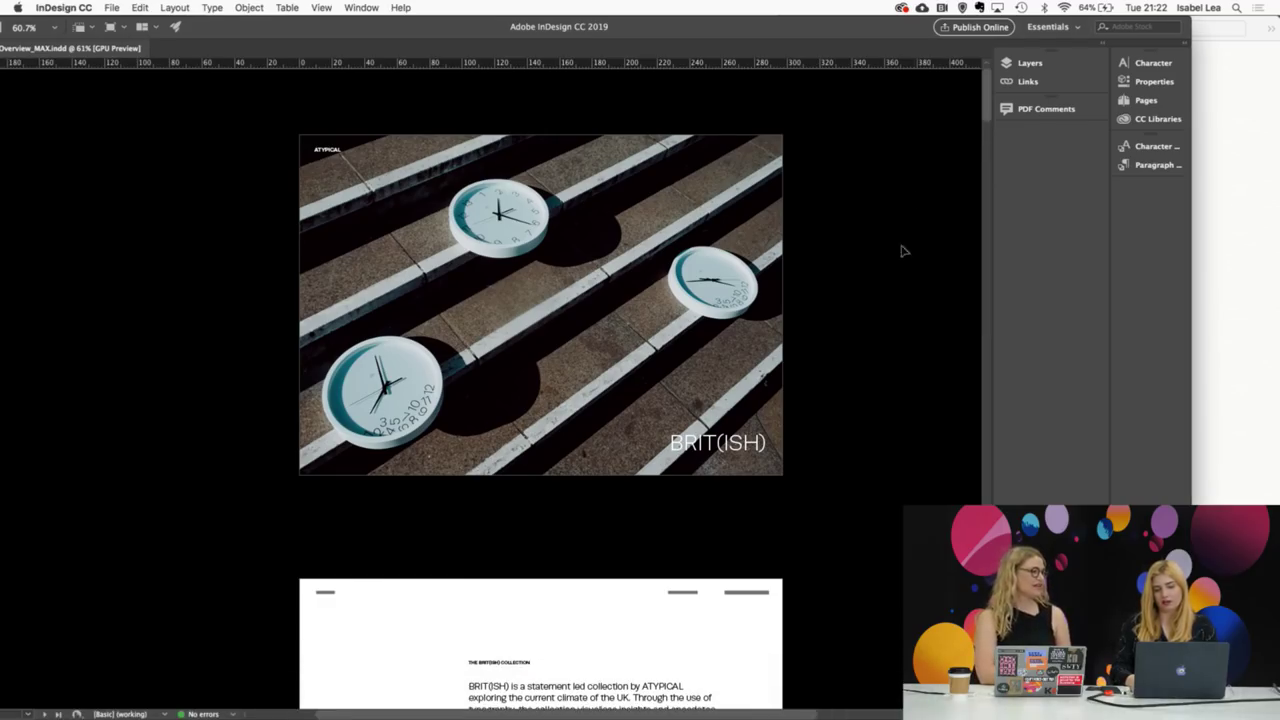
{"action": "left_click", "coordinate": [778, 464]}
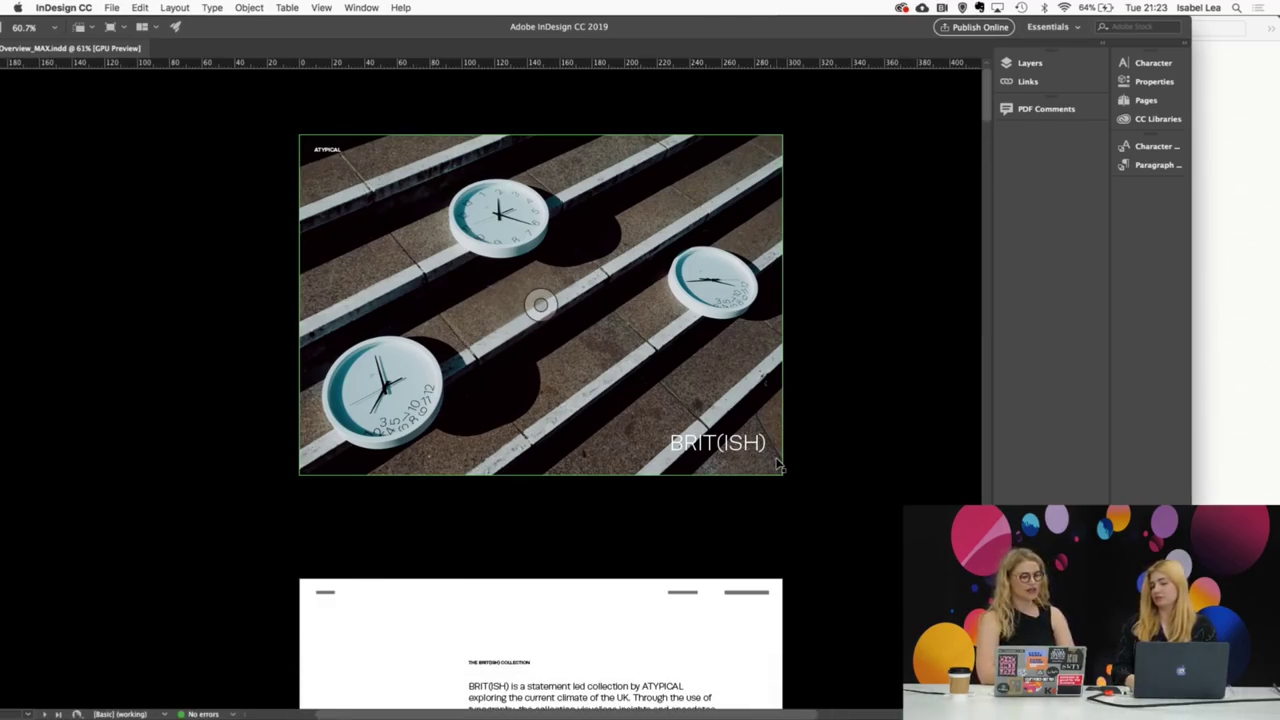
{"action": "key", "text": "super+shift+a"}
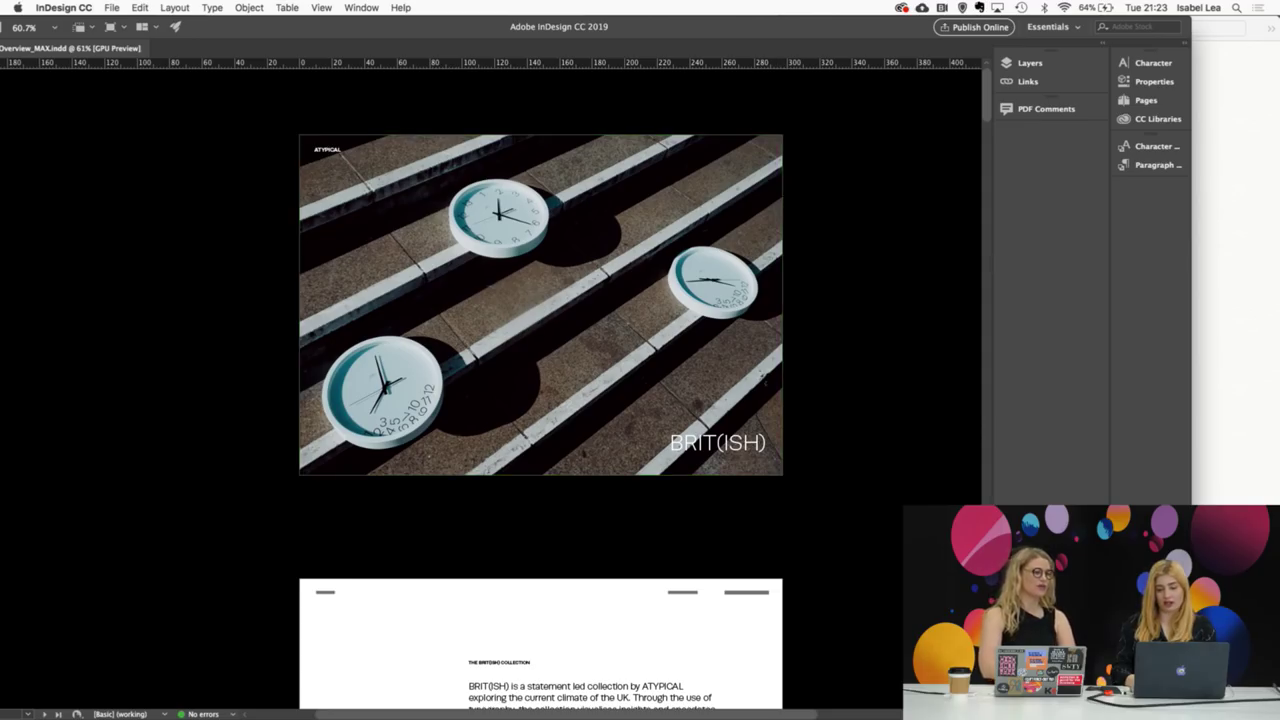
Step: Bring Chrome forward and open the BRIT(ISH) project from the Behance profile
{"action": "left_click", "coordinate": [789, 690]}
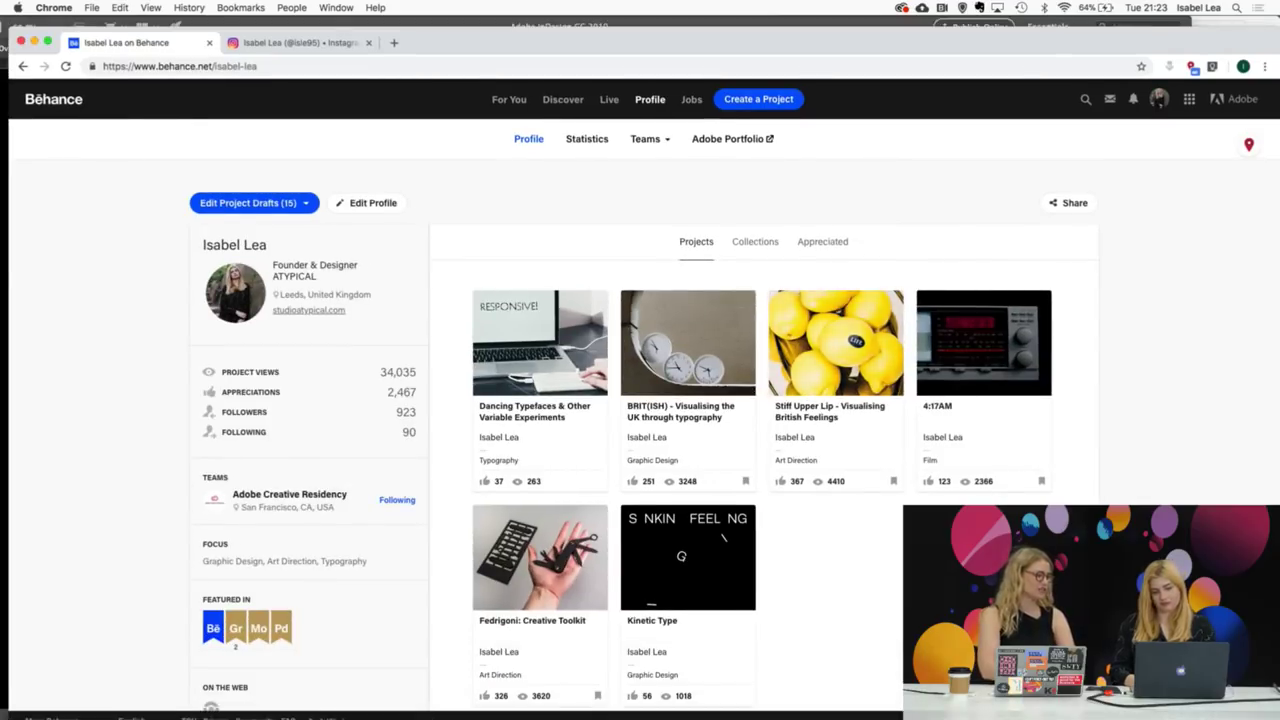
{"action": "scroll", "coordinate": [640, 400], "scroll_direction": "down", "scroll_amount": 3}
{"action": "scroll", "coordinate": [640, 400], "scroll_direction": "up", "scroll_amount": 2}
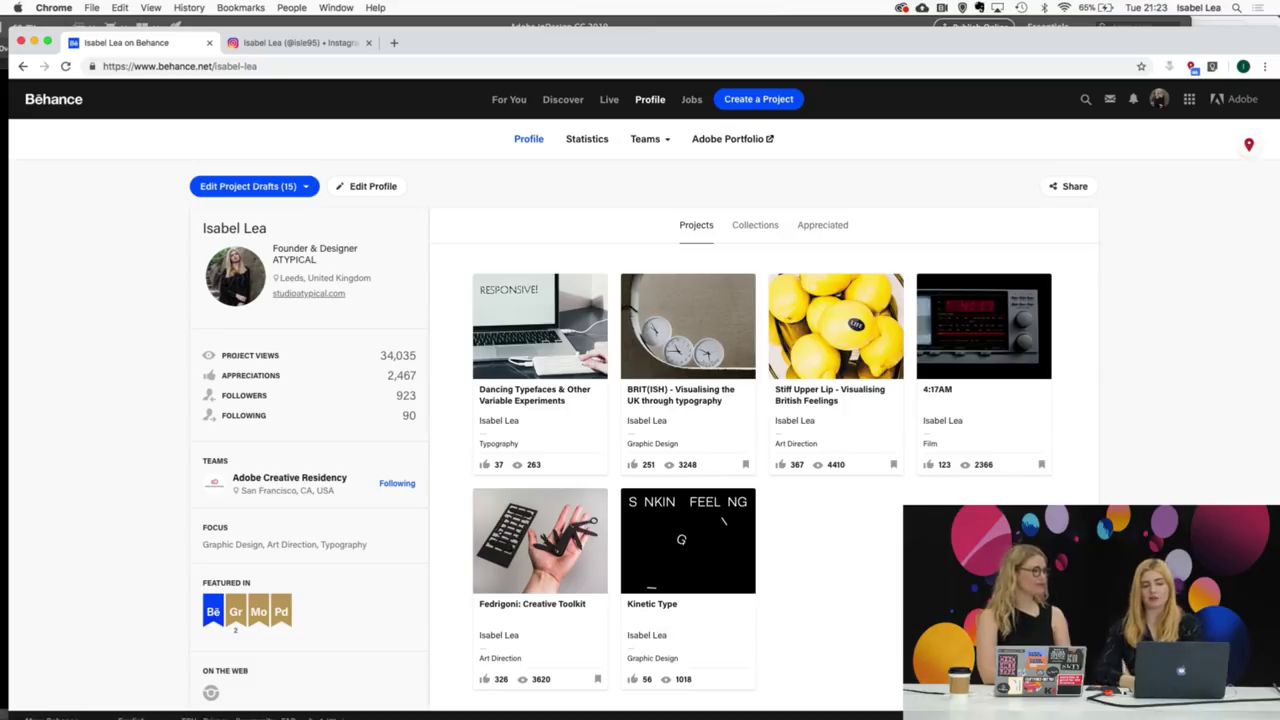
{"action": "left_click", "coordinate": [707, 404]}
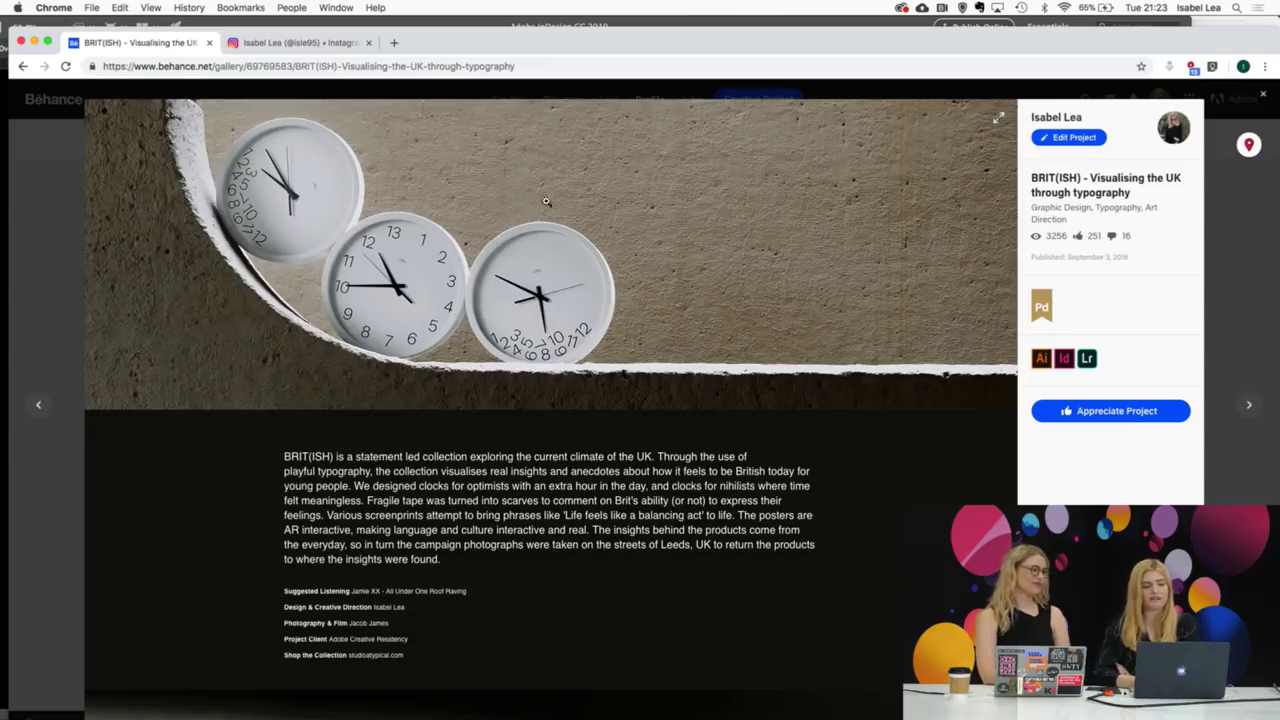
Step: Scroll through the BRIT(ISH) project photos, then close it back to the profile grid
{"action": "scroll", "coordinate": [649, 330], "scroll_direction": "down", "scroll_amount": 15}
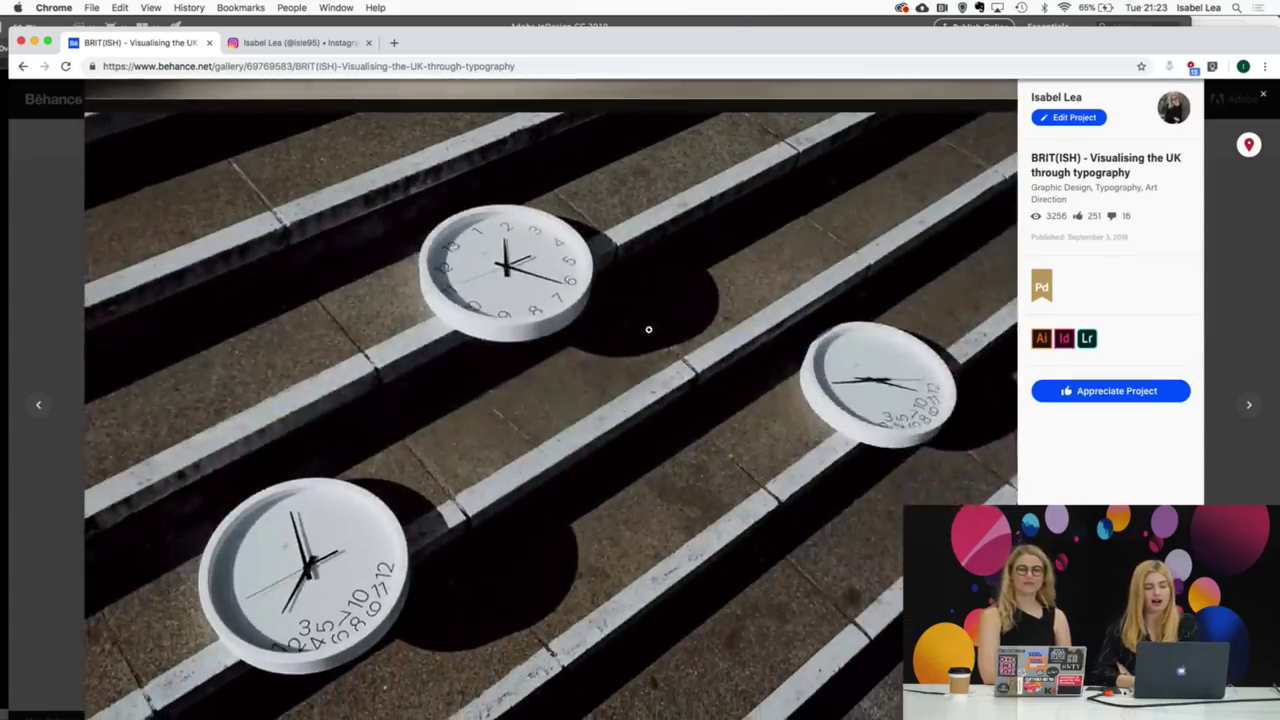
{"action": "scroll", "coordinate": [649, 330], "scroll_direction": "down", "scroll_amount": 3}
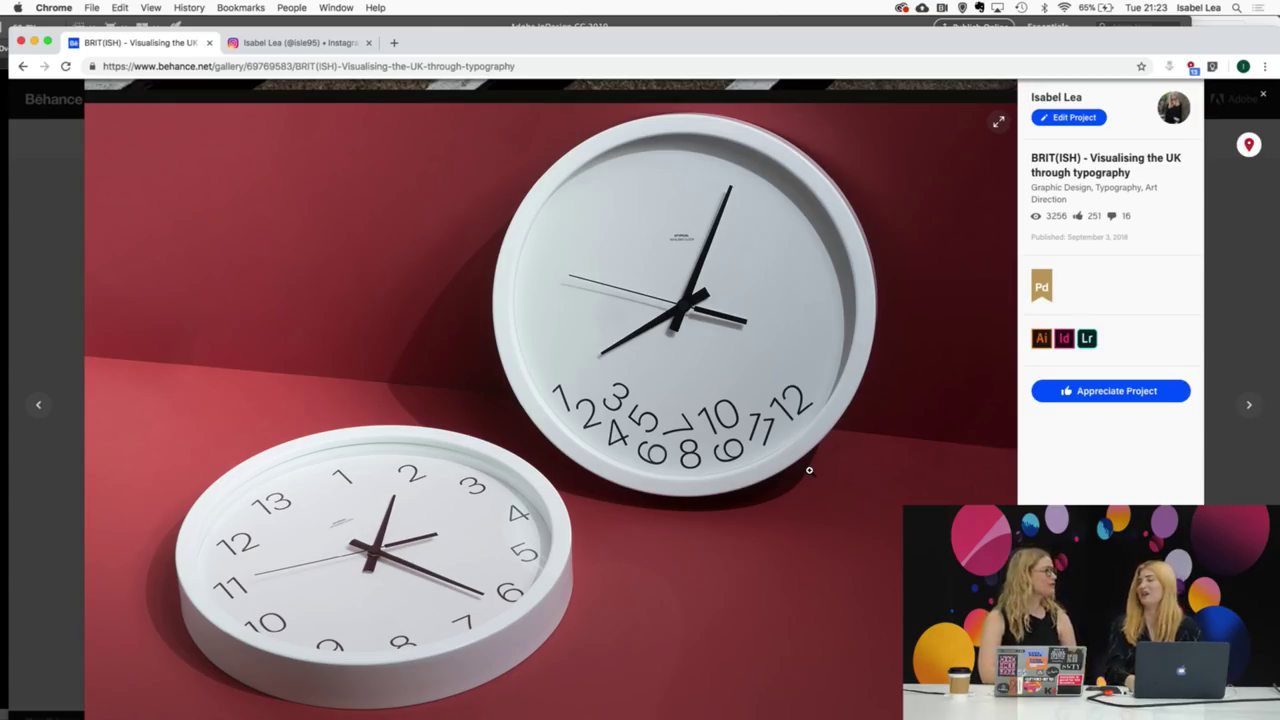
{"action": "scroll", "coordinate": [809, 470], "scroll_direction": "down", "scroll_amount": 3}
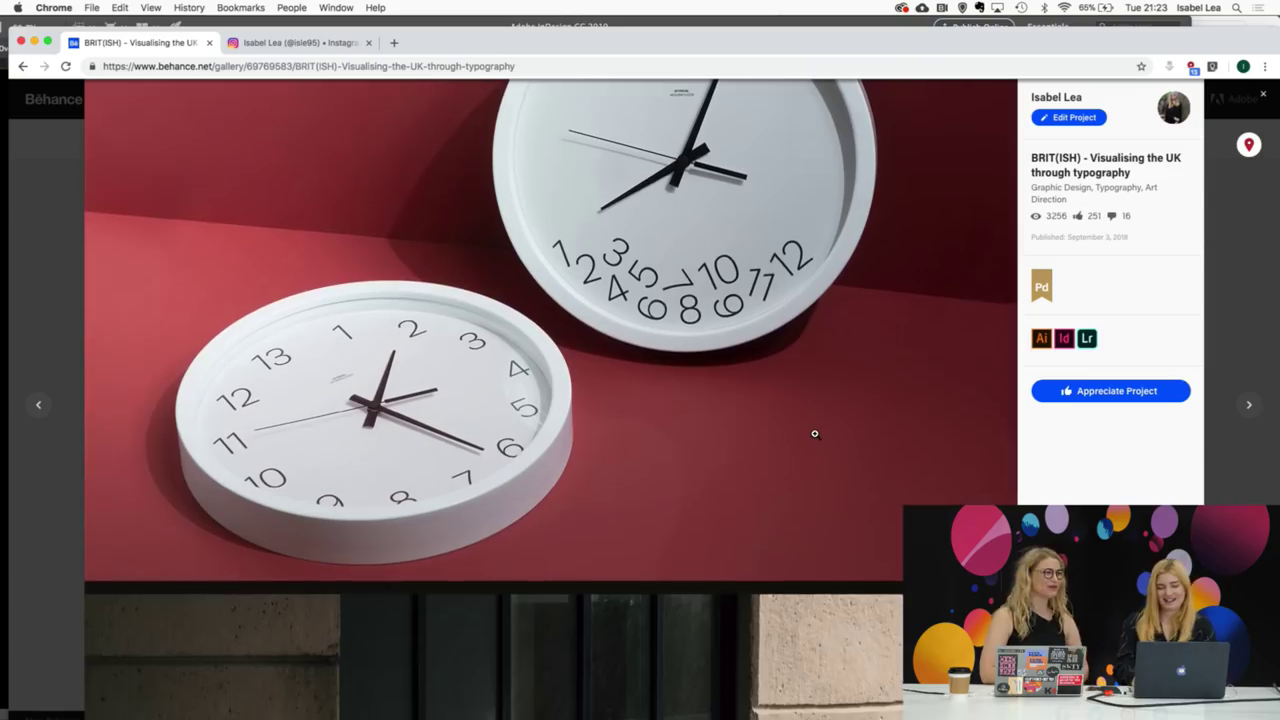
{"action": "scroll", "coordinate": [814, 433], "scroll_direction": "up", "scroll_amount": 2}
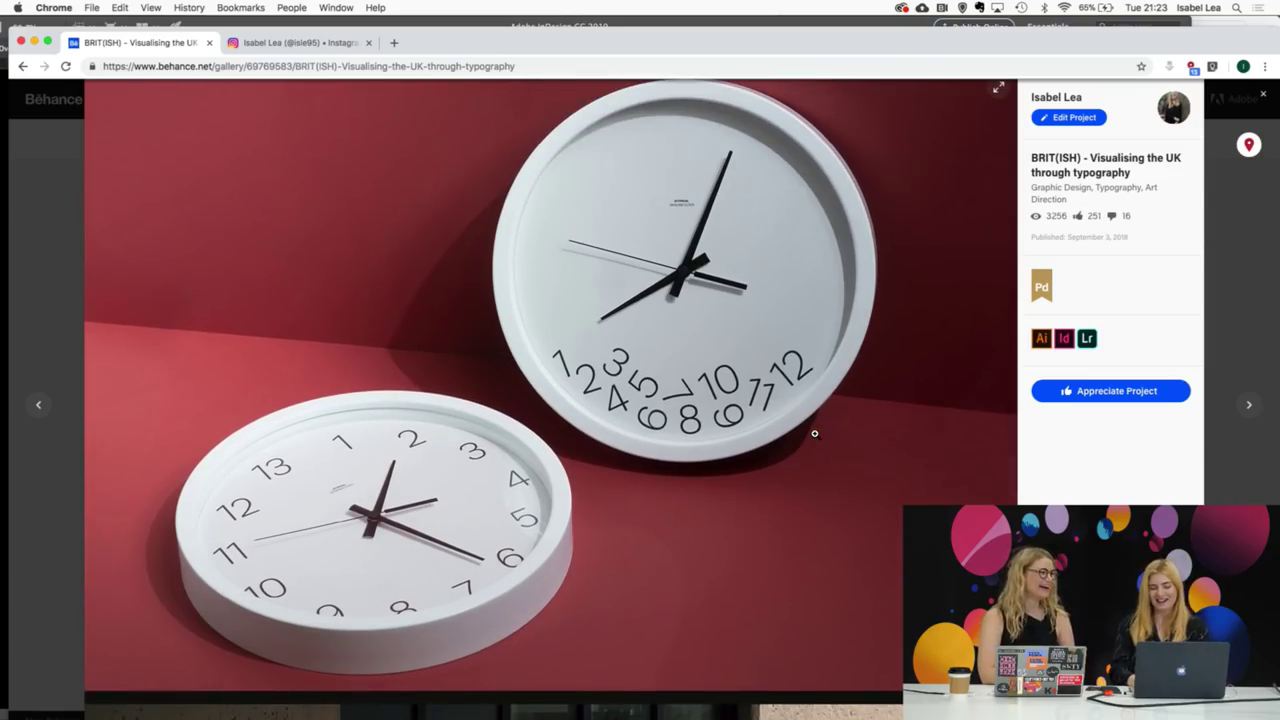
{"action": "scroll", "coordinate": [814, 433], "scroll_direction": "down", "scroll_amount": 10}
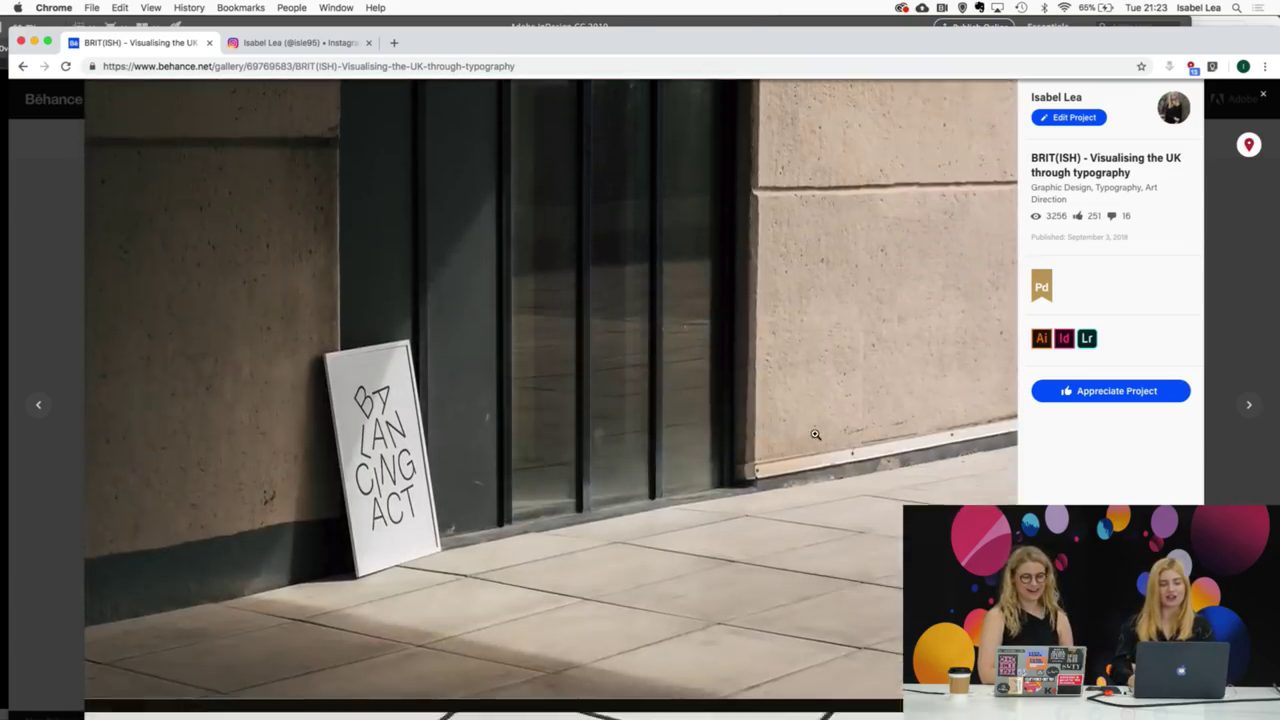
{"action": "scroll", "coordinate": [815, 434], "scroll_direction": "up", "scroll_amount": 1}
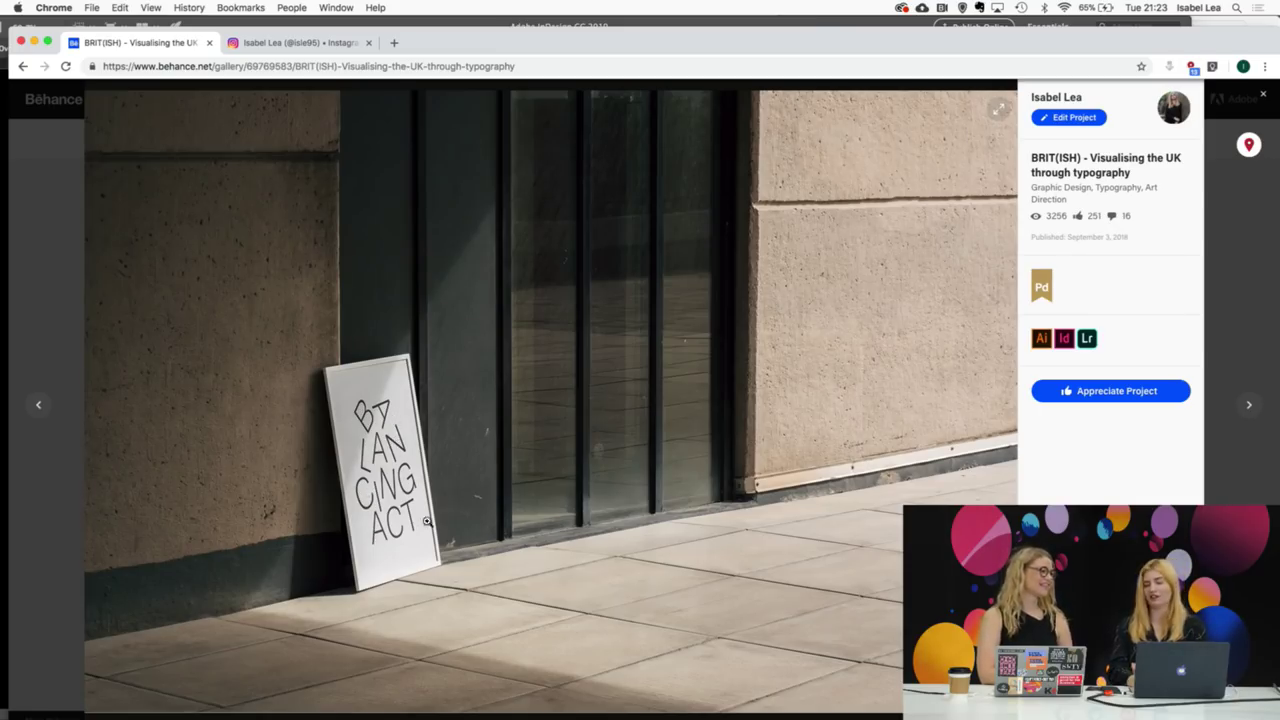
{"action": "scroll", "coordinate": [560, 523], "scroll_direction": "down", "scroll_amount": 5}
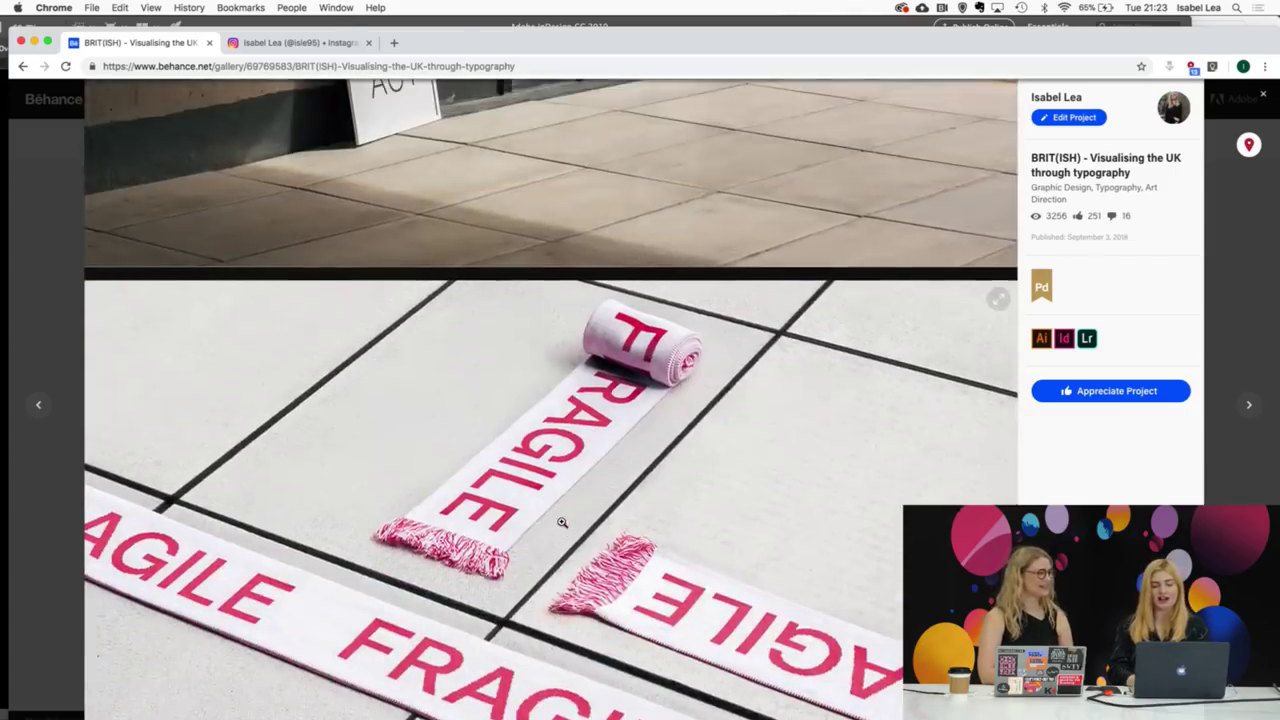
{"action": "scroll", "coordinate": [562, 522], "scroll_direction": "down", "scroll_amount": 3}
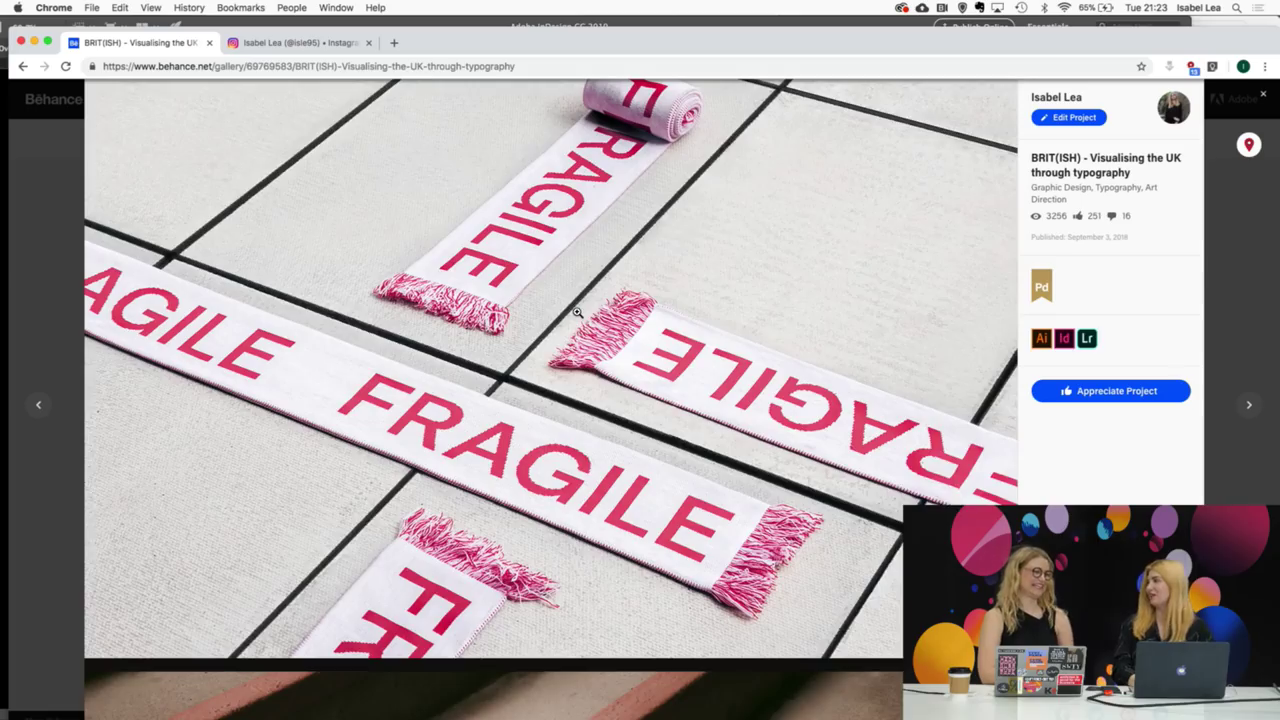
{"action": "scroll", "coordinate": [572, 318], "scroll_direction": "up", "scroll_amount": 1}
{"action": "scroll", "coordinate": [574, 320], "scroll_direction": "down", "scroll_amount": 1}
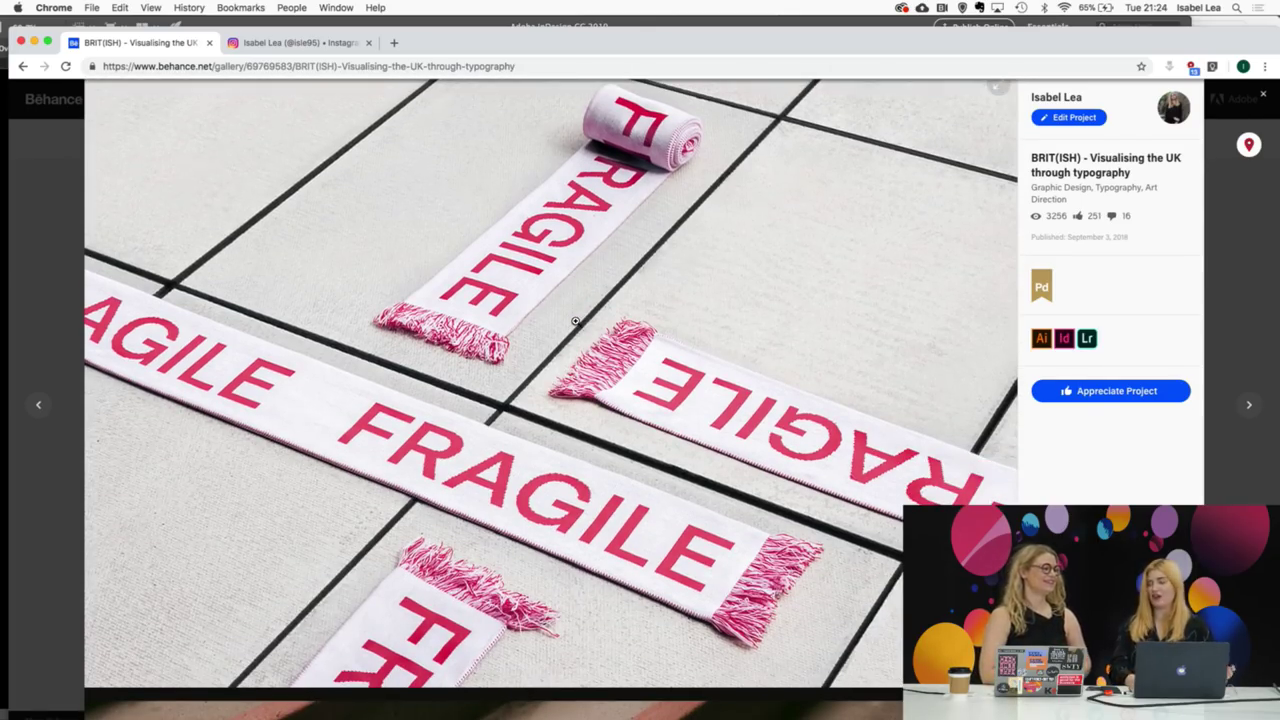
{"action": "scroll", "coordinate": [575, 321], "scroll_direction": "down", "scroll_amount": 2}
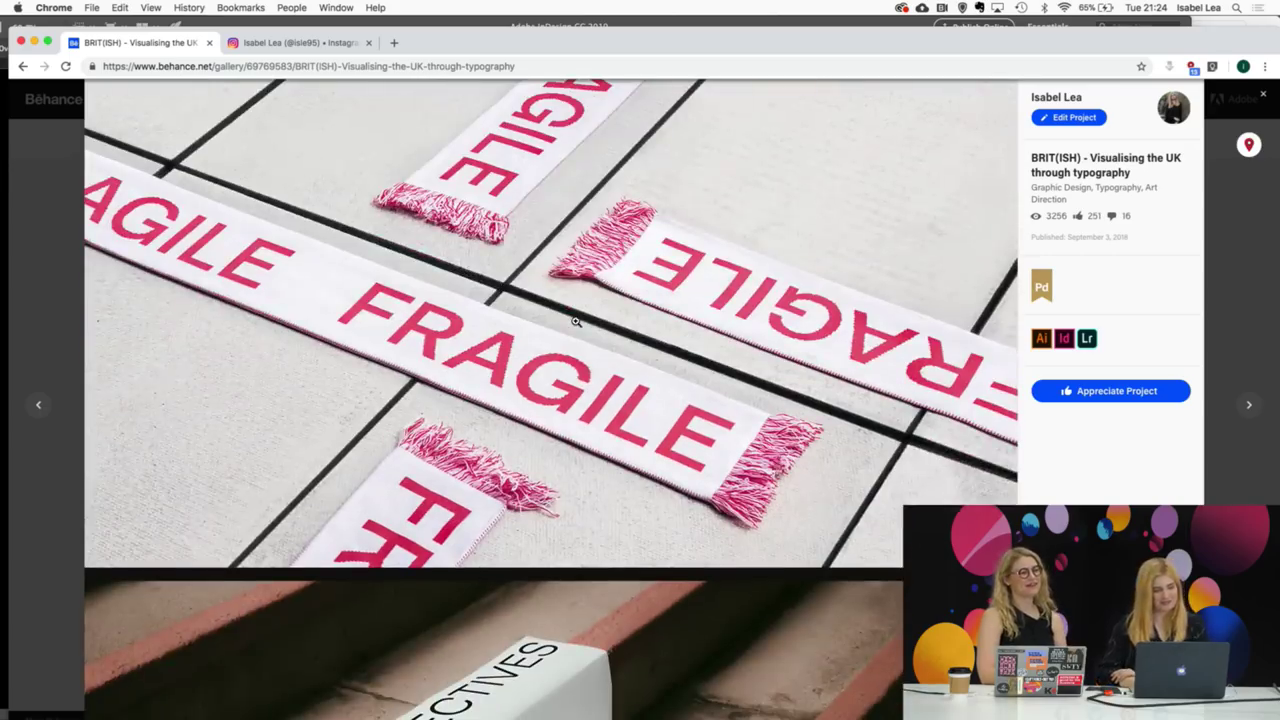
{"action": "scroll", "coordinate": [575, 321], "scroll_direction": "down", "scroll_amount": 6}
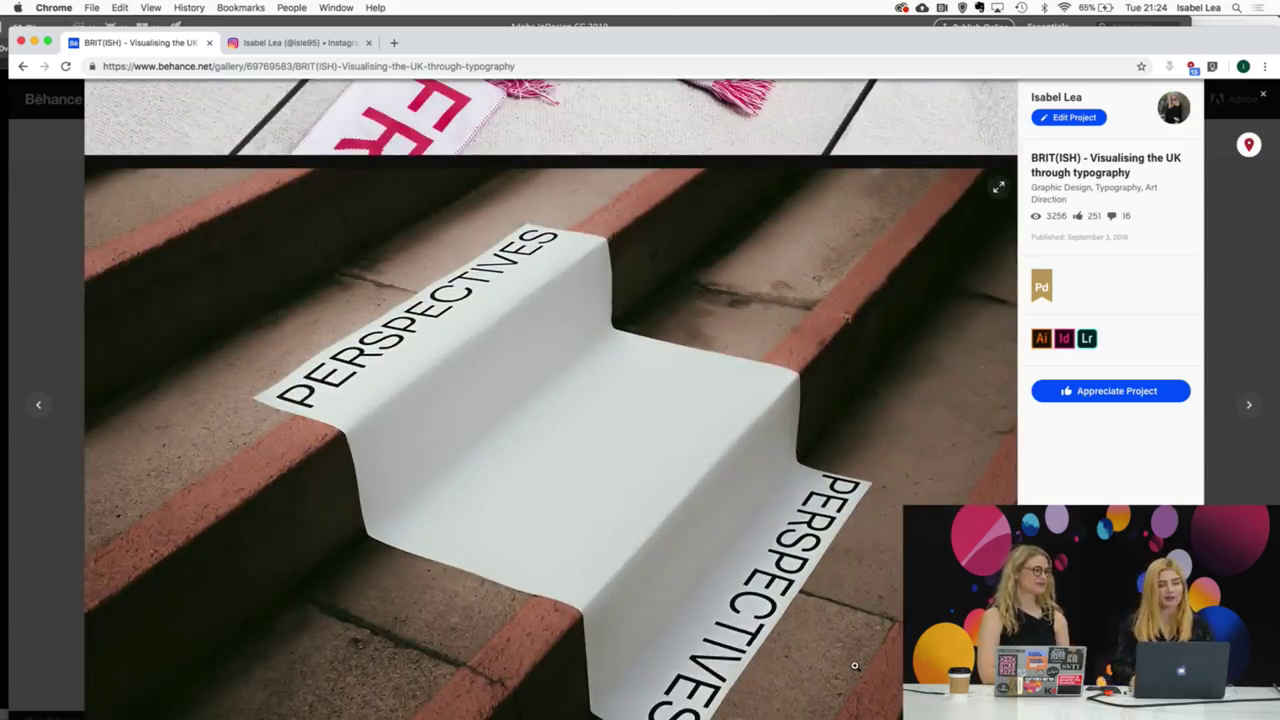
{"action": "scroll", "coordinate": [855, 665], "scroll_direction": "down", "scroll_amount": 1}
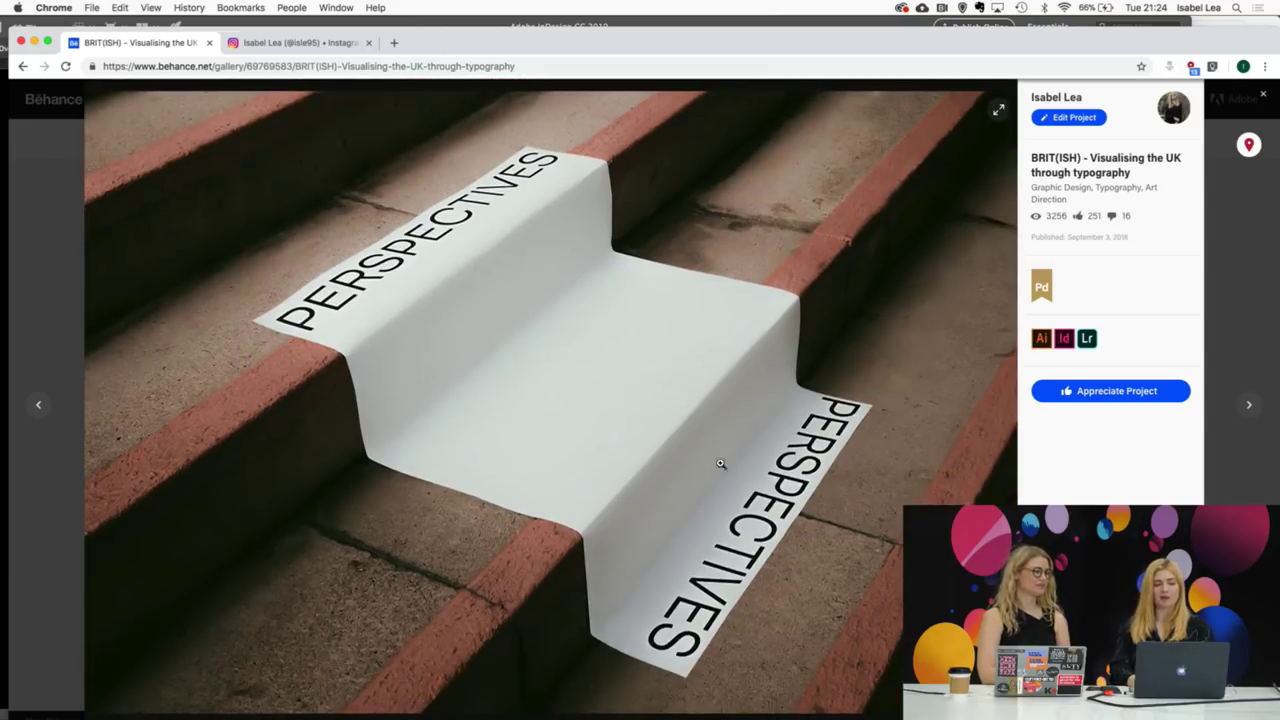
{"action": "scroll", "coordinate": [845, 431], "scroll_direction": "down", "scroll_amount": 8}
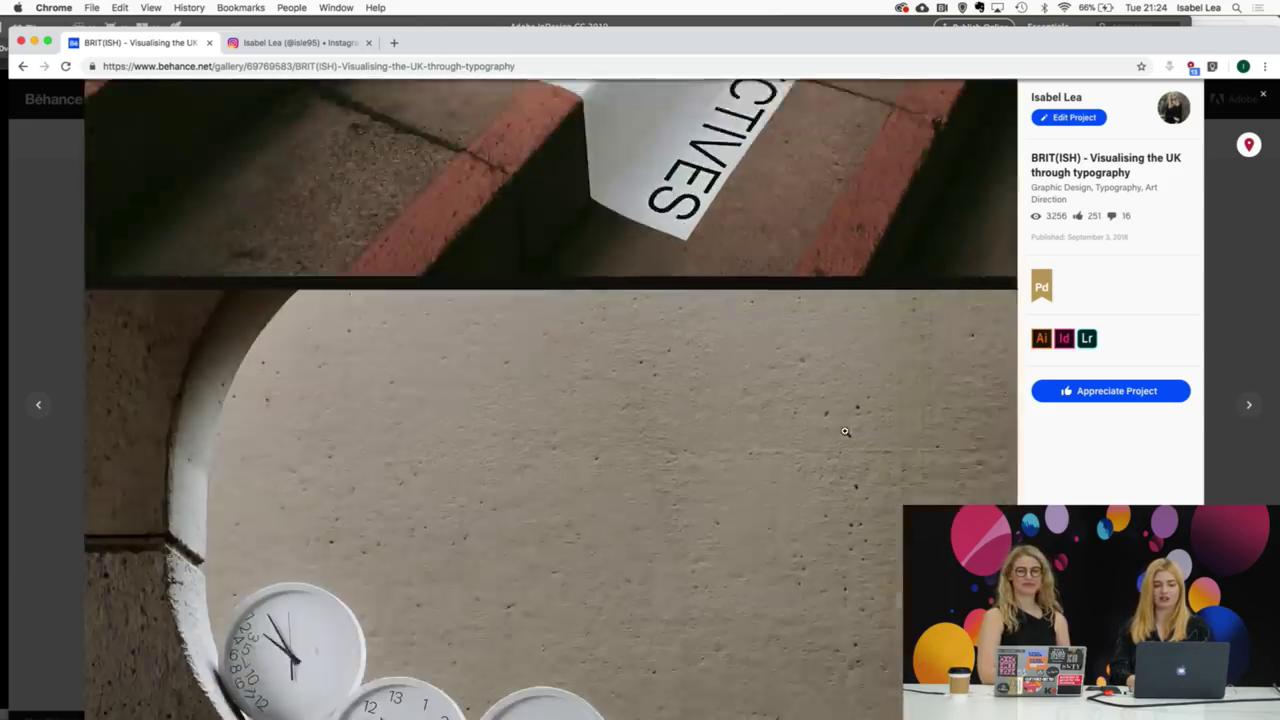
{"action": "scroll", "coordinate": [845, 431], "scroll_direction": "up", "scroll_amount": 6}
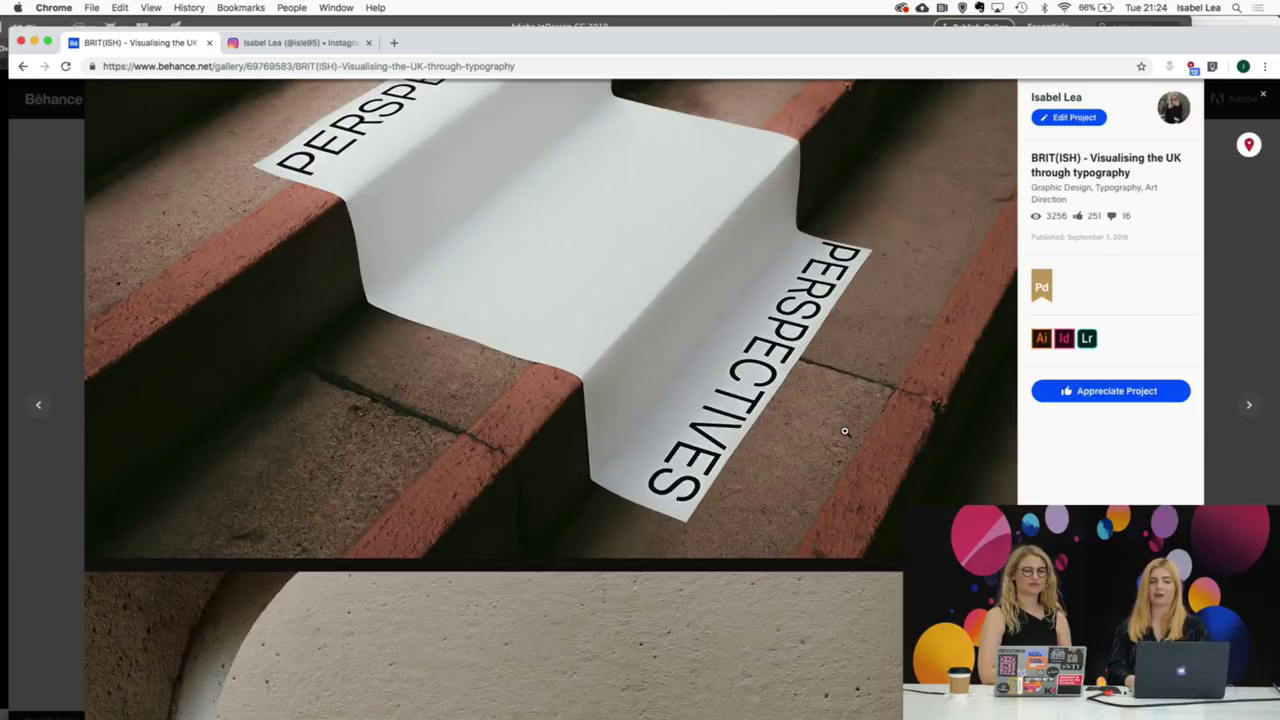
{"action": "left_click", "coordinate": [1266, 335]}
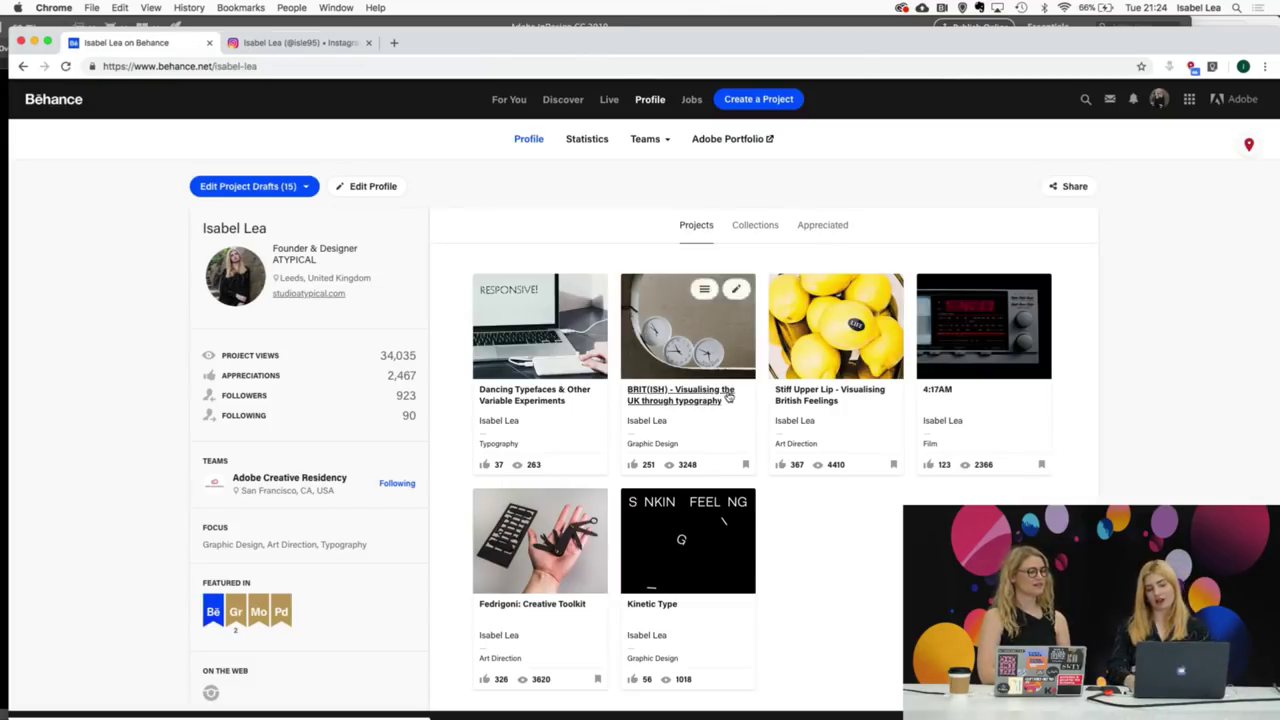
Step: Open the Dancing Typefaces & Other Variable Experiments project and scroll down to the VOLUME! video
{"action": "left_click", "coordinate": [563, 389]}
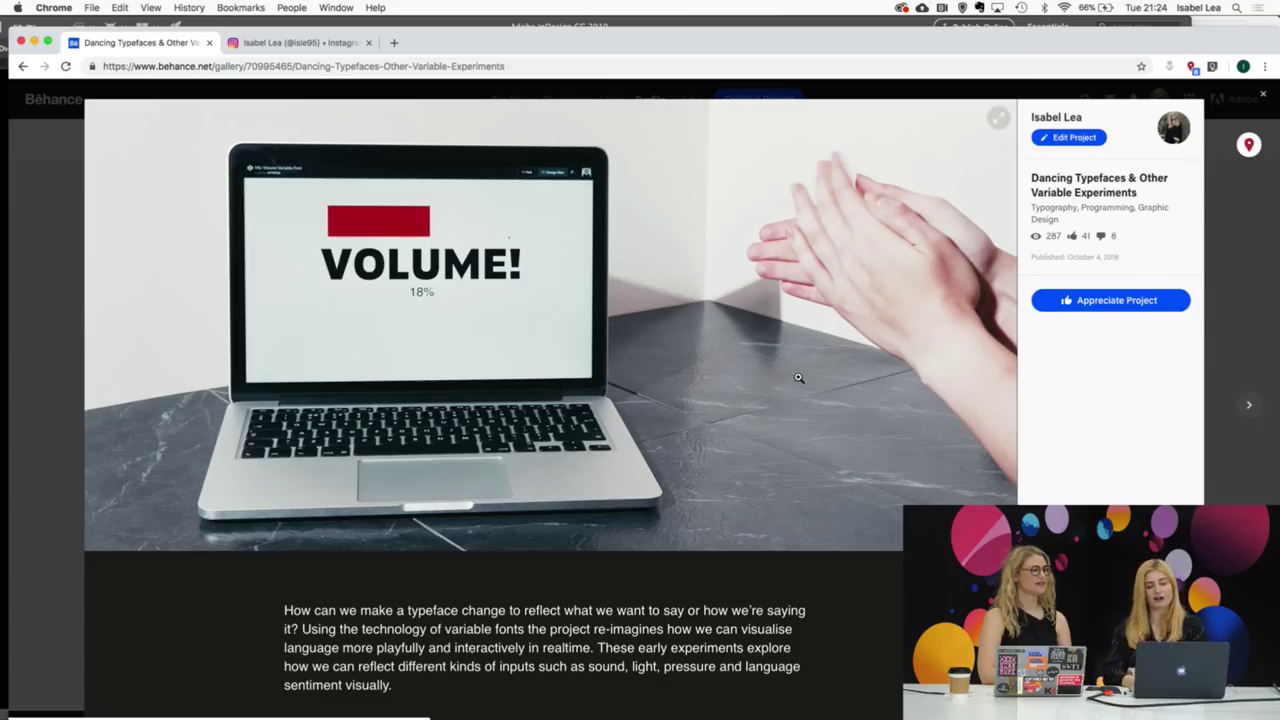
{"action": "scroll", "coordinate": [798, 377], "scroll_direction": "down", "scroll_amount": 10}
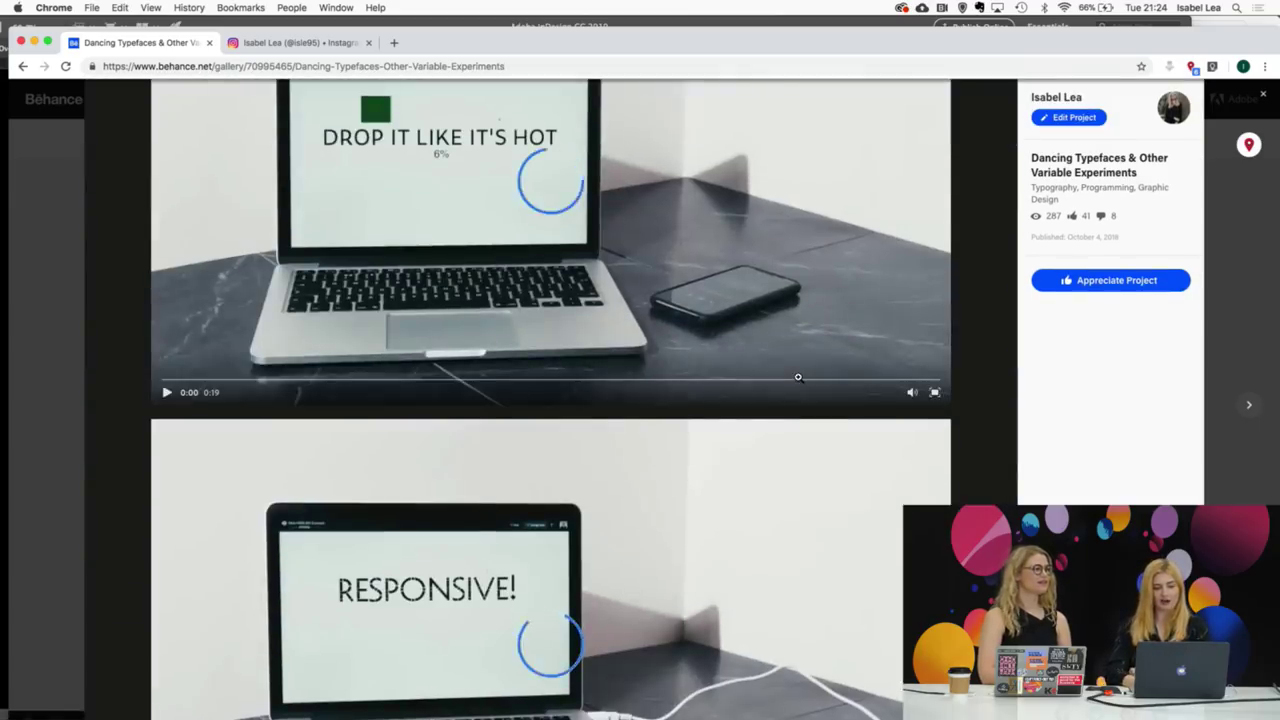
{"action": "scroll", "coordinate": [767, 520], "scroll_direction": "down", "scroll_amount": 6}
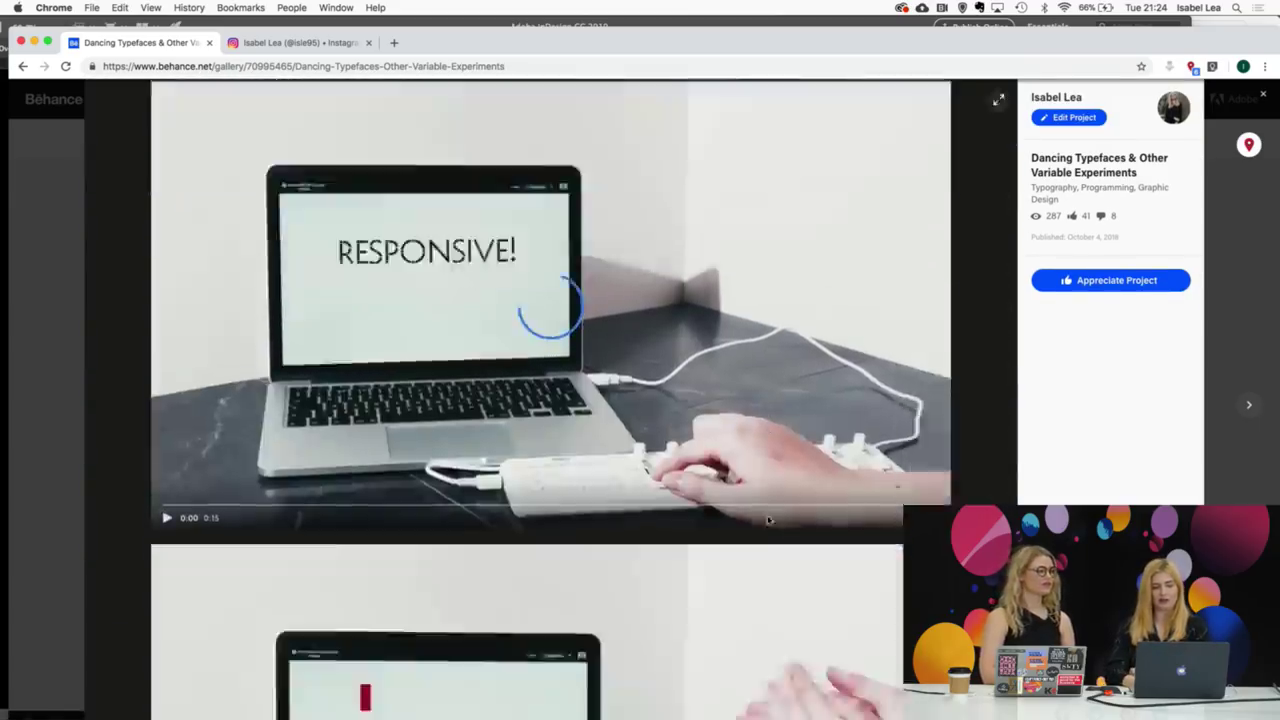
{"action": "scroll", "coordinate": [767, 519], "scroll_direction": "down", "scroll_amount": 5}
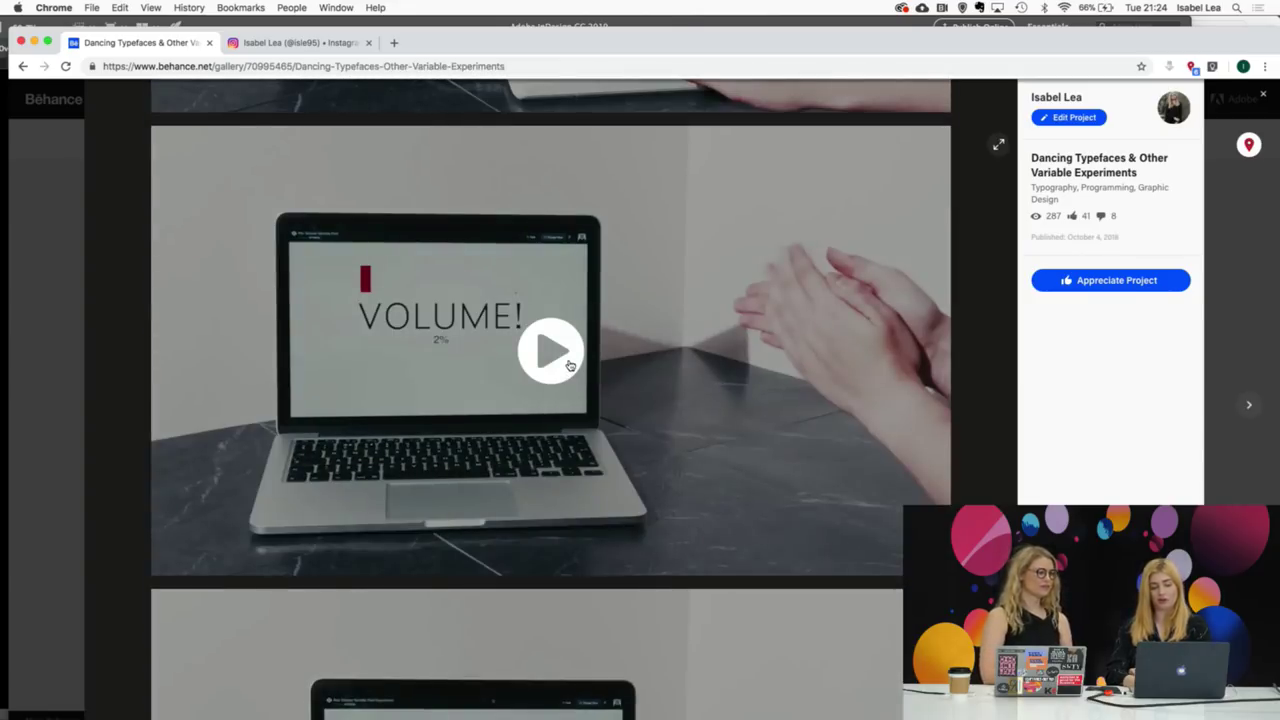
Step: Play the VOLUME! demo video, then scroll back up the project page
{"action": "left_click", "coordinate": [570, 364]}
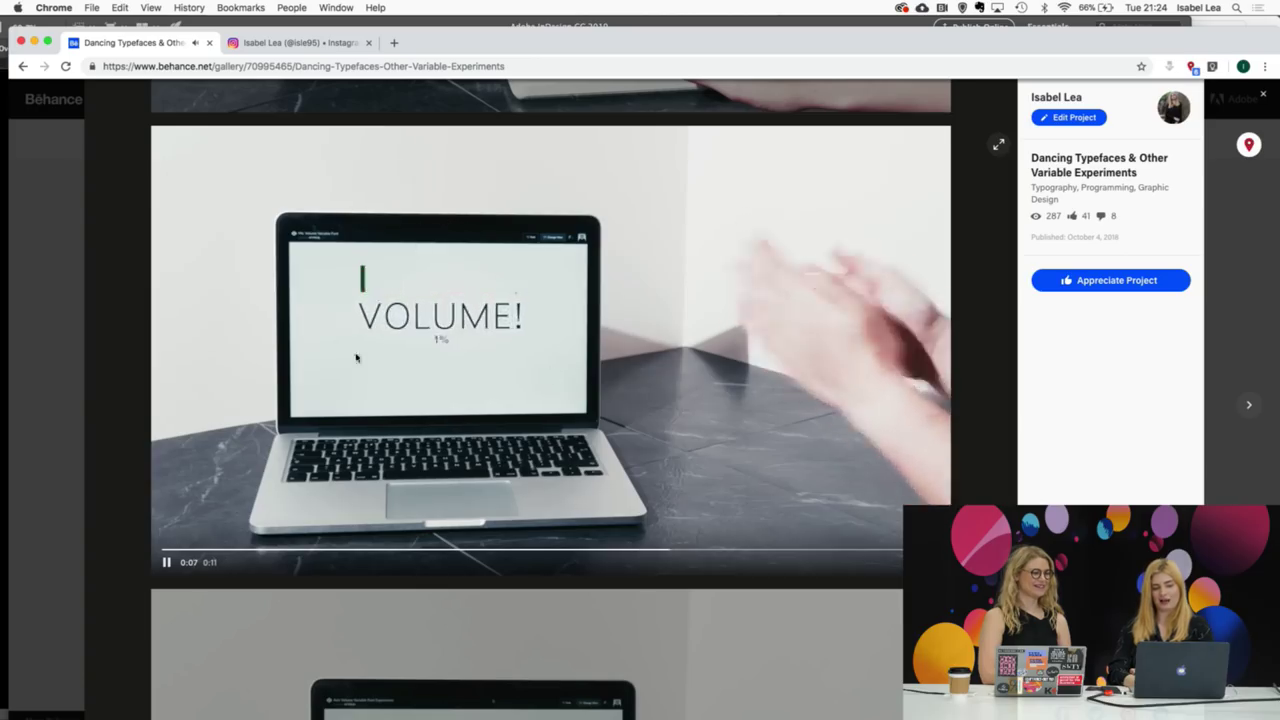
{"action": "scroll", "coordinate": [577, 350], "scroll_direction": "up", "scroll_amount": 5}
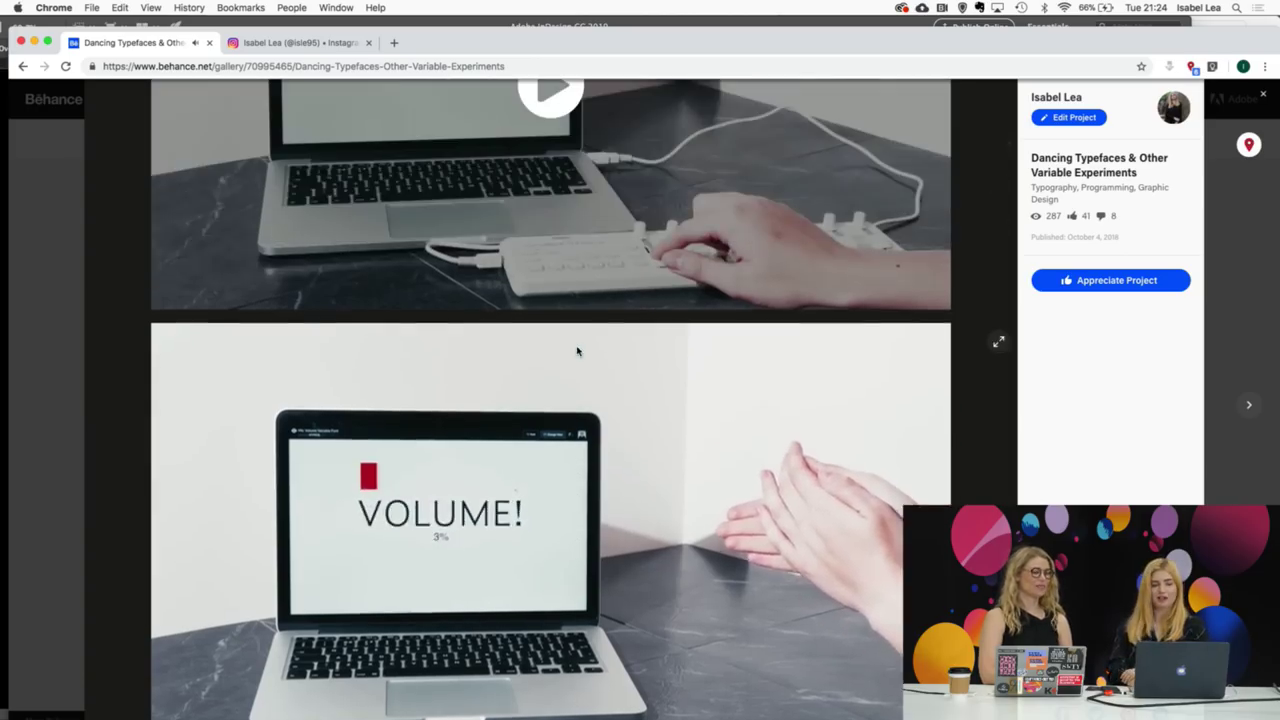
{"action": "scroll", "coordinate": [577, 350], "scroll_direction": "up", "scroll_amount": 5}
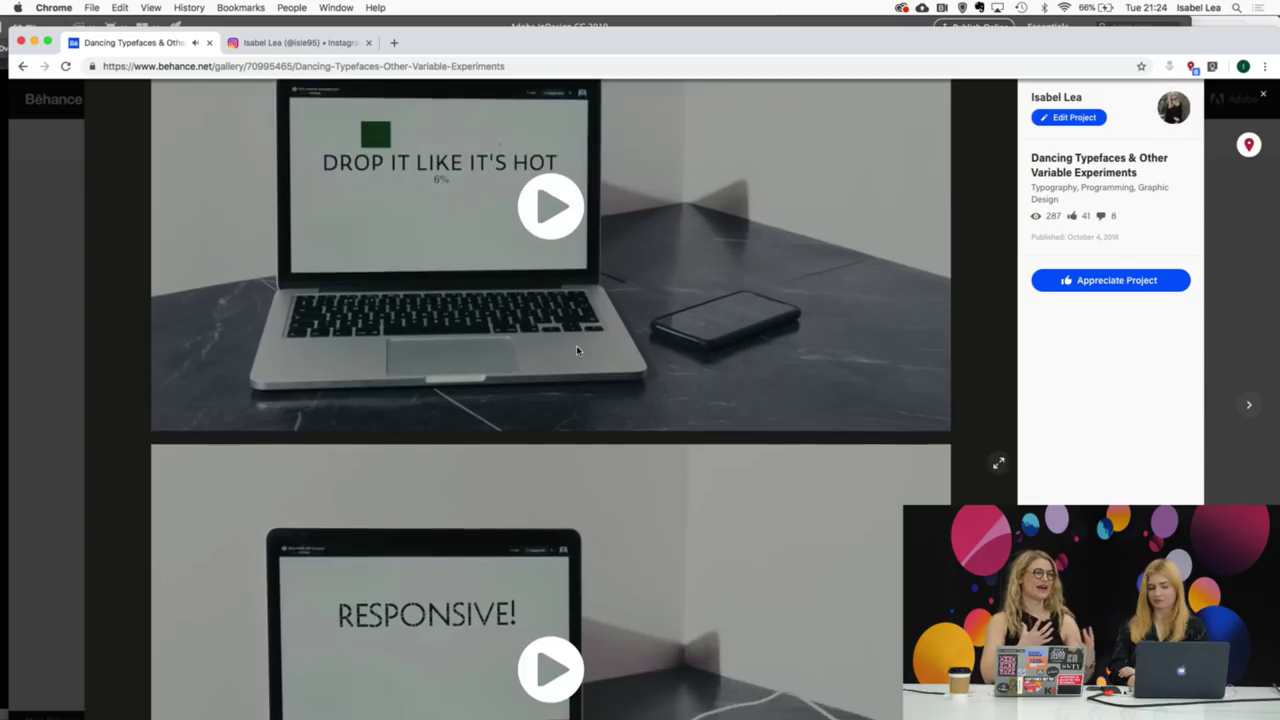